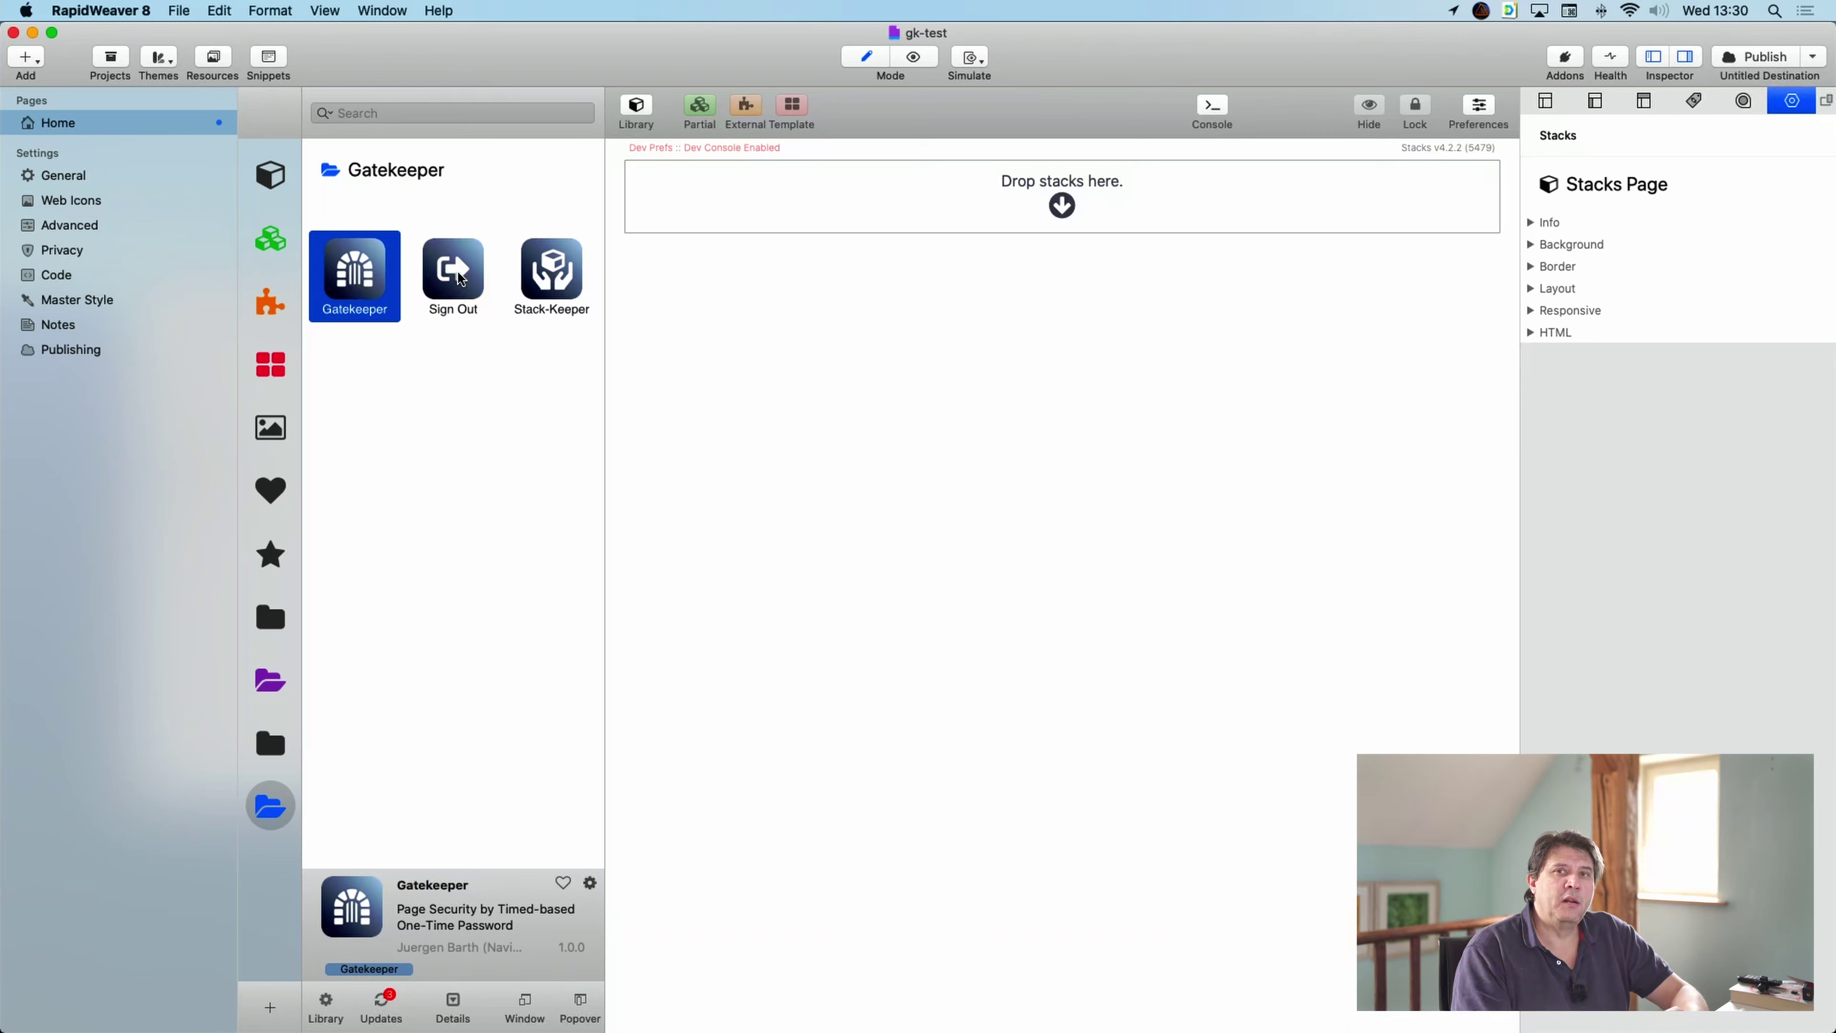
- Show the Stack-Keeper stack's description from the Gatekeeper library folder
{"action": "left_click", "coordinate": [549, 282]}
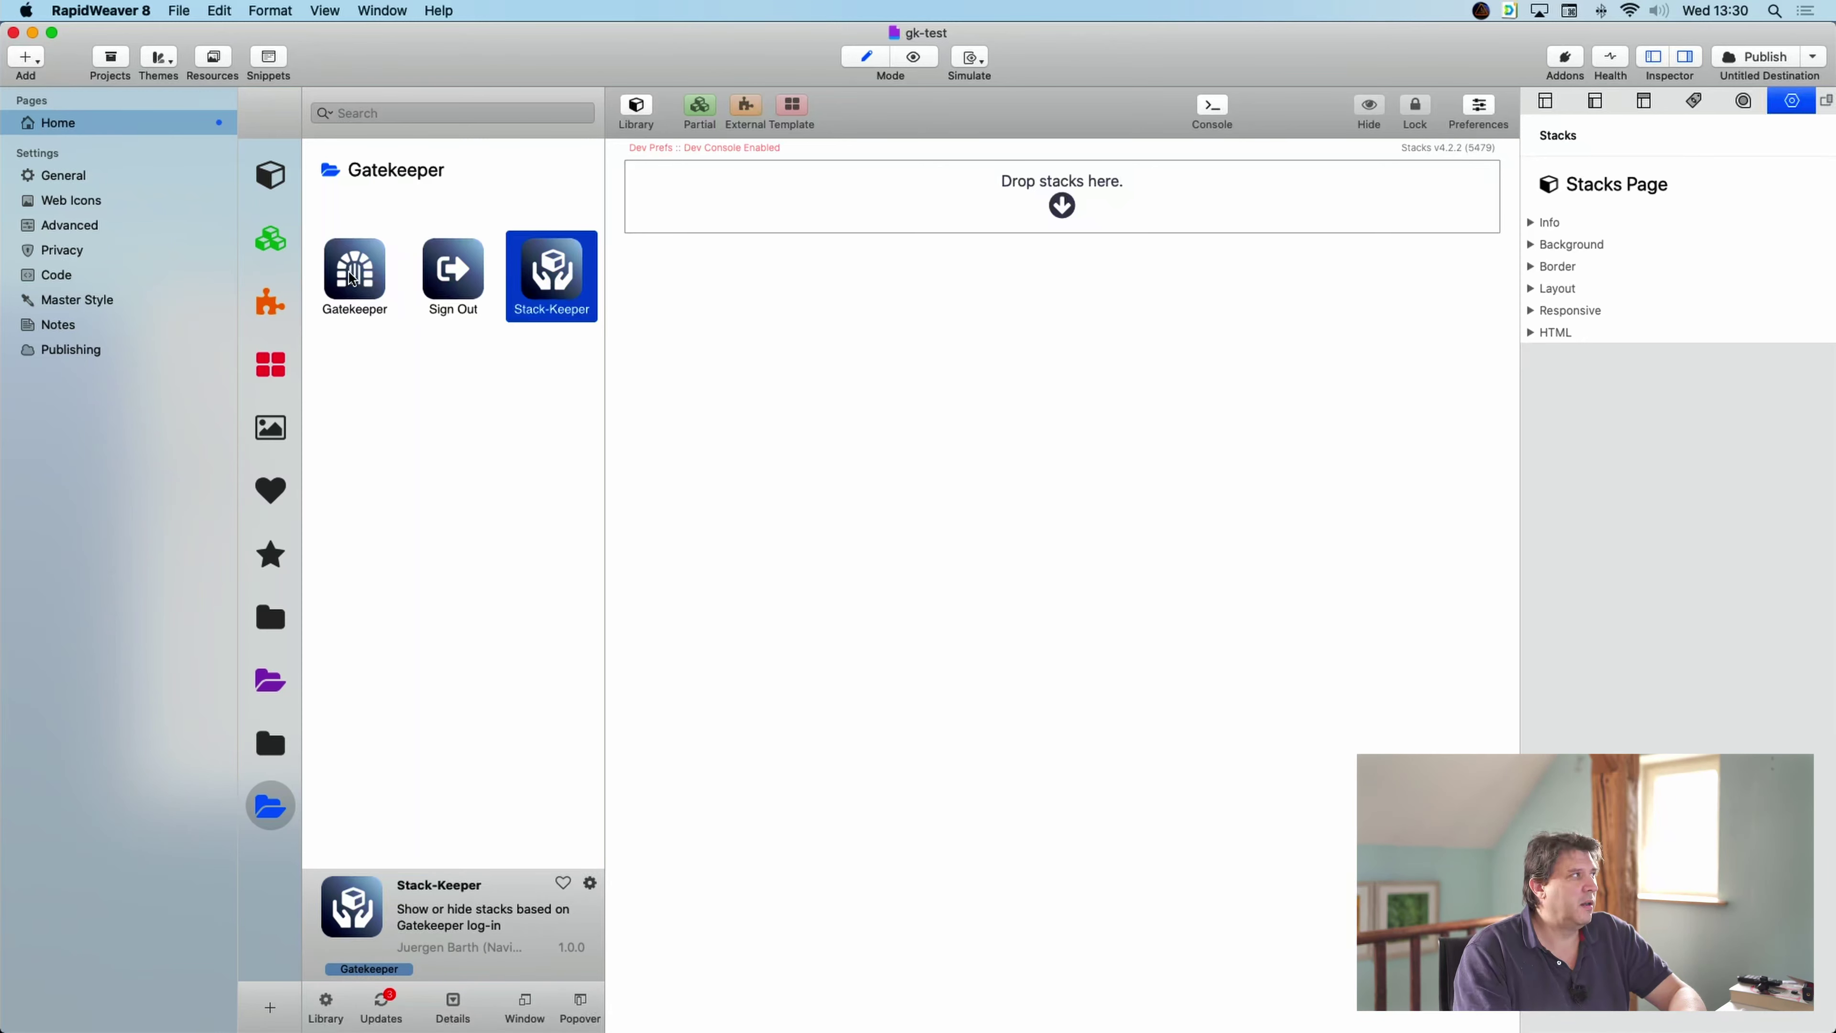
- Drop the Gatekeeper one-time-password stack onto the empty Home page
{"action": "left_click_drag", "start_coordinate": [353, 277], "coordinate": [802, 210]}
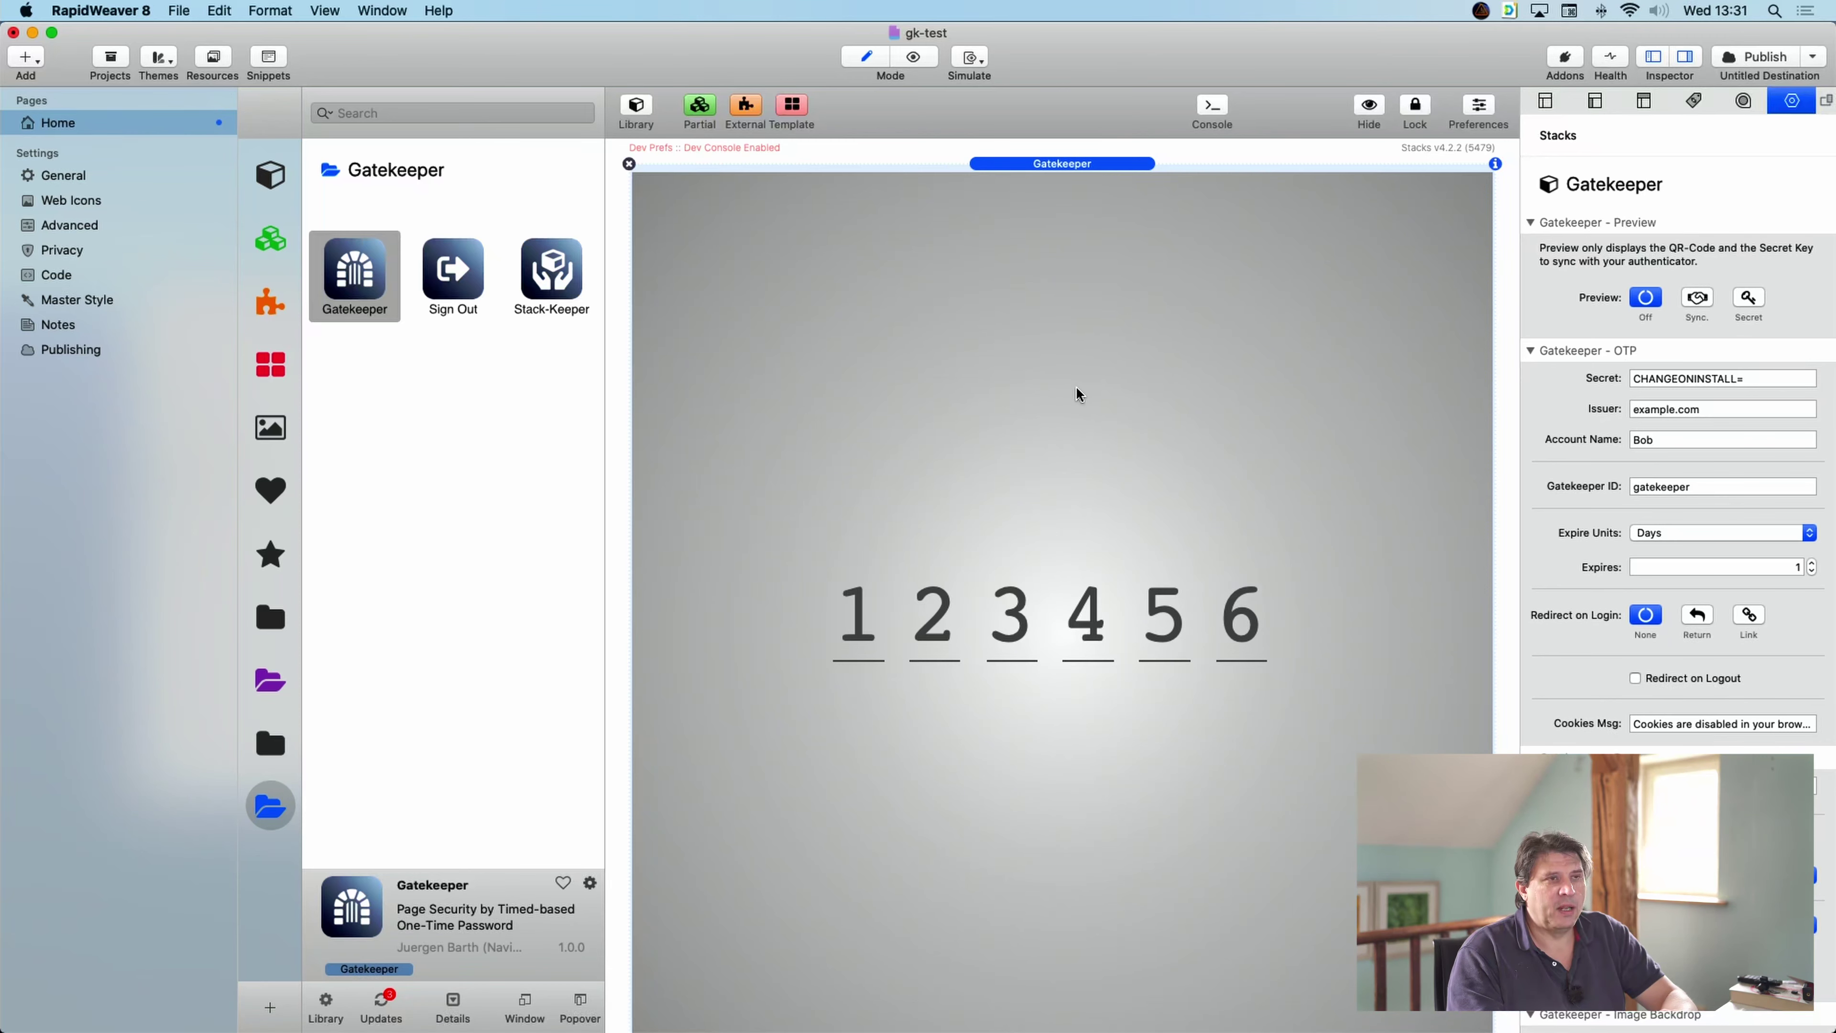
{"action": "scroll", "coordinate": [996, 548], "scroll_direction": "down", "scroll_amount": 3}
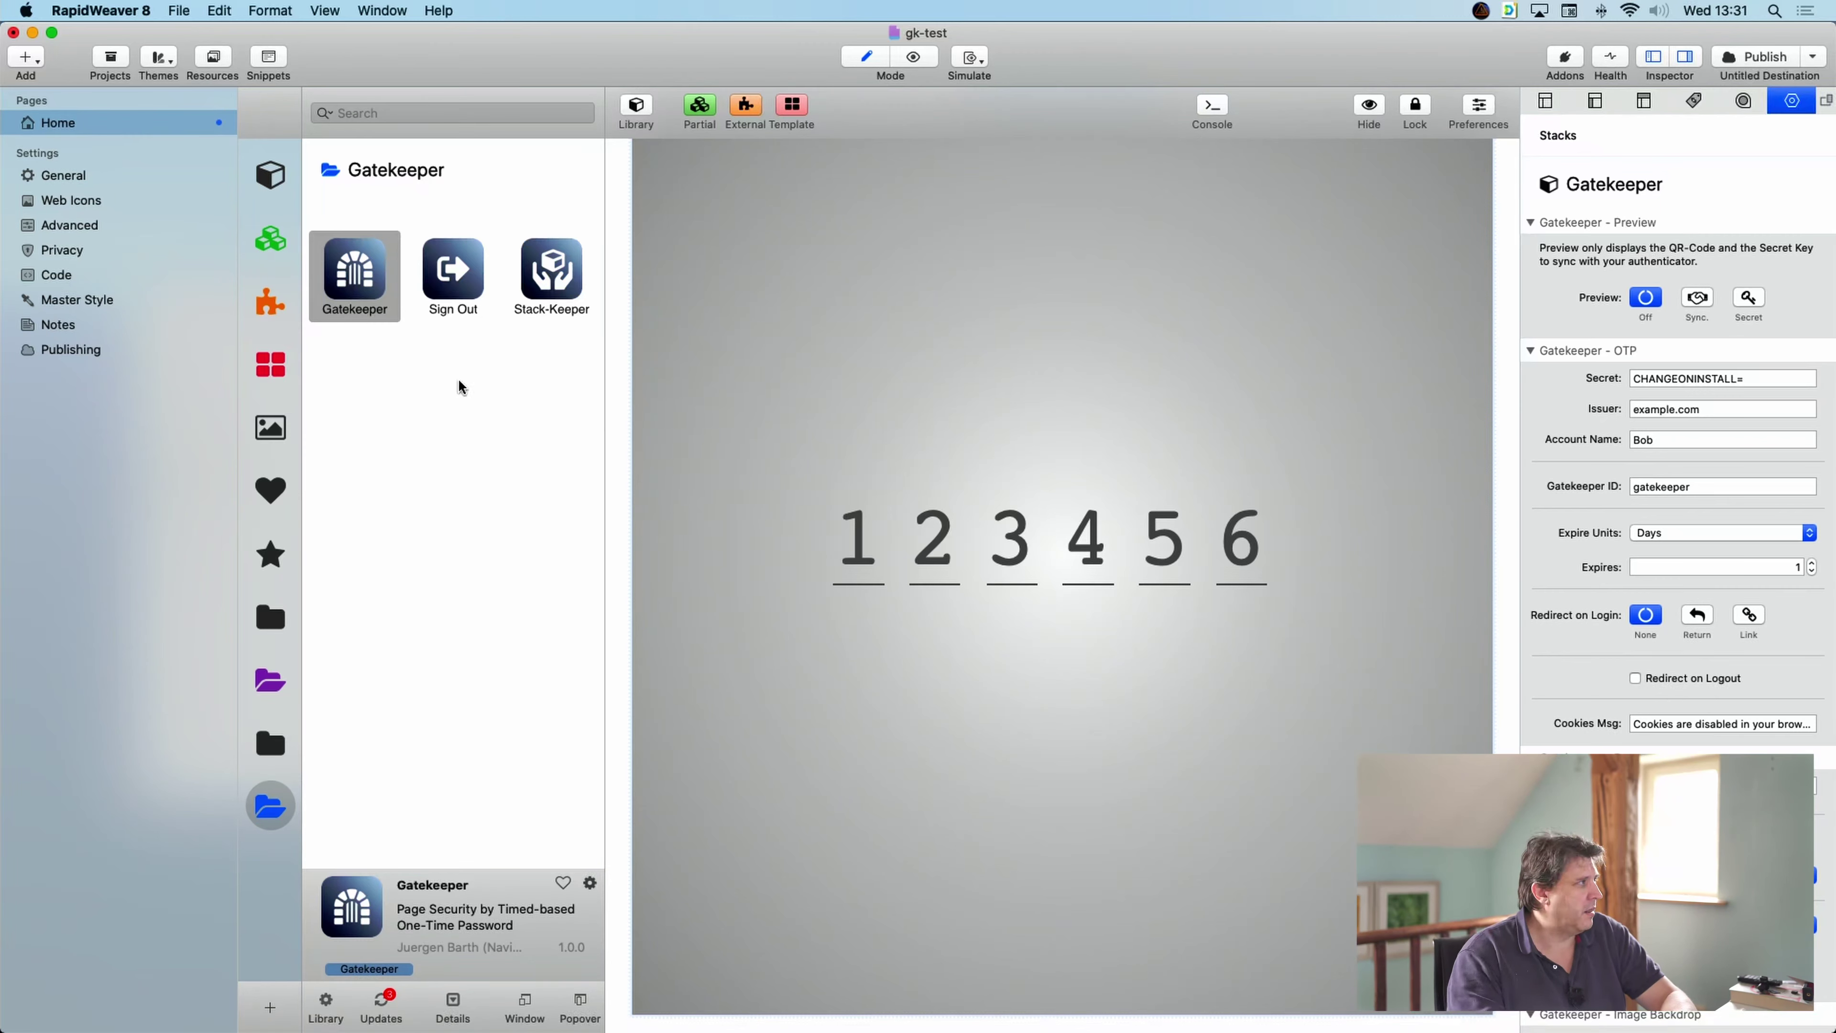
- Add a Platform stack from the Platform library below the Gatekeeper stack
{"action": "left_click", "coordinate": [267, 693]}
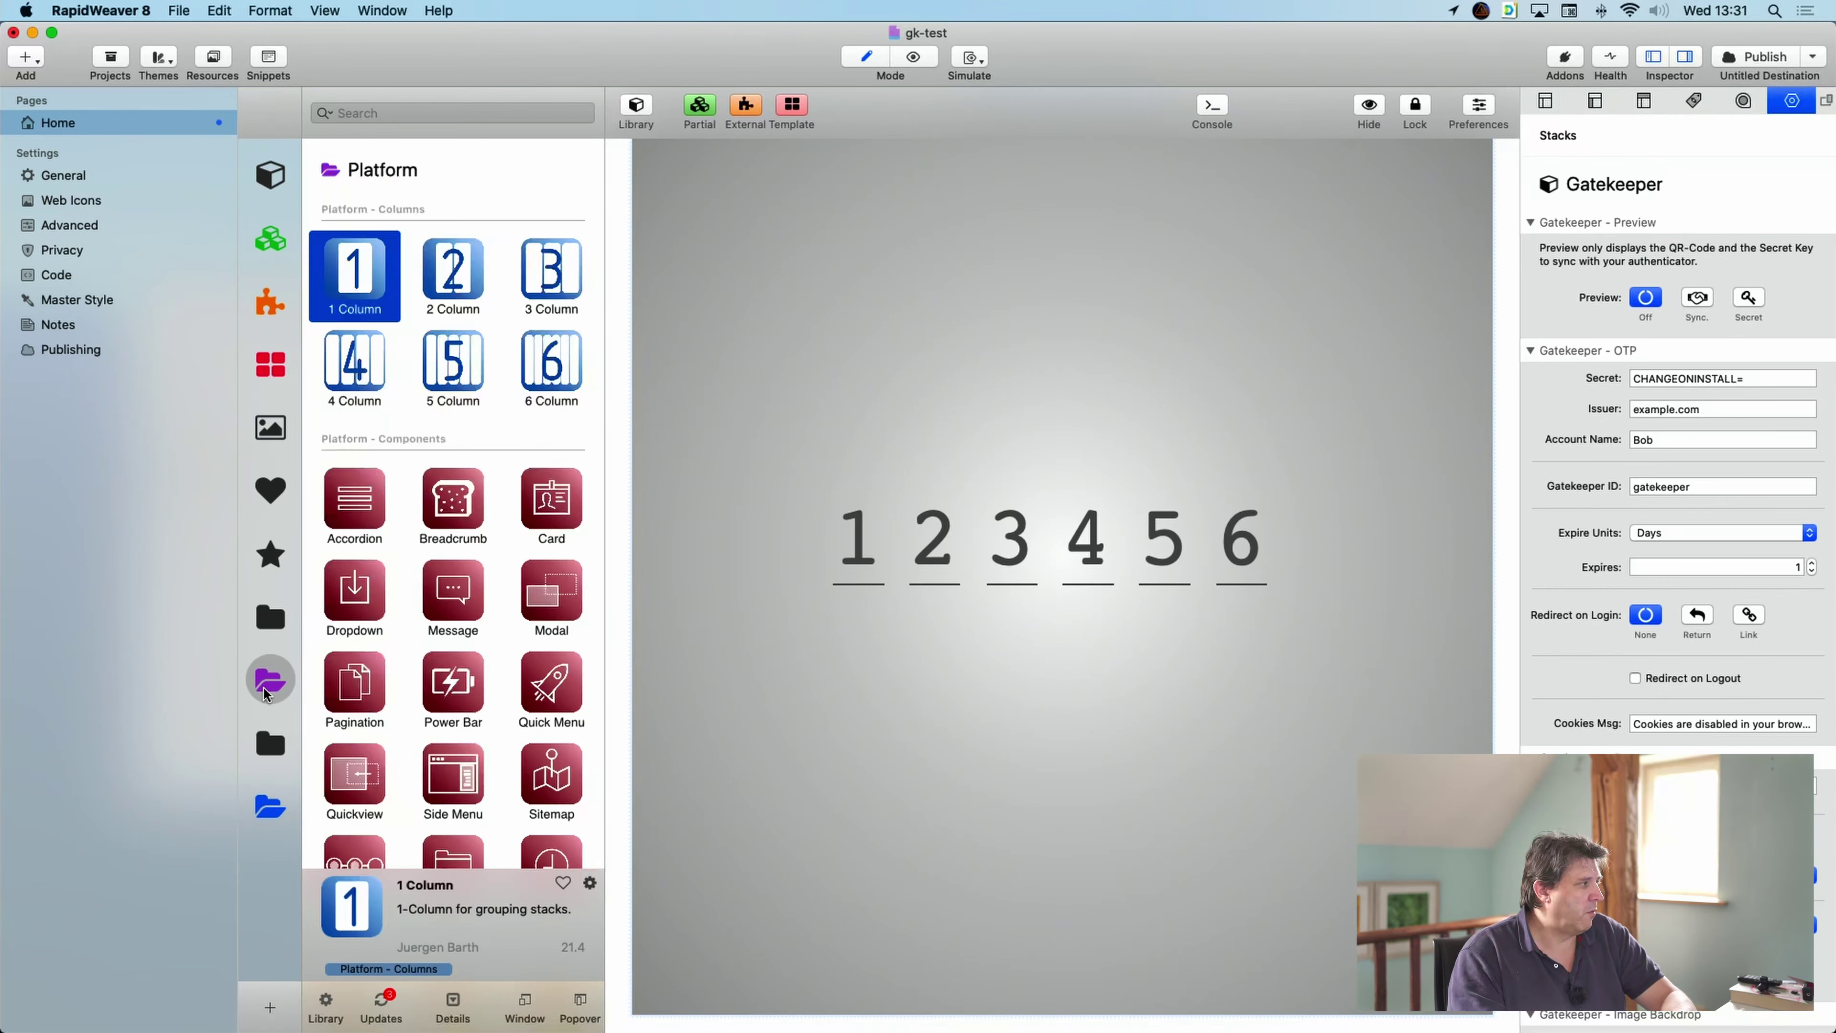
{"action": "scroll", "coordinate": [504, 687], "scroll_direction": "down", "scroll_amount": 10}
{"action": "scroll", "coordinate": [504, 688], "scroll_direction": "down", "scroll_amount": 10}
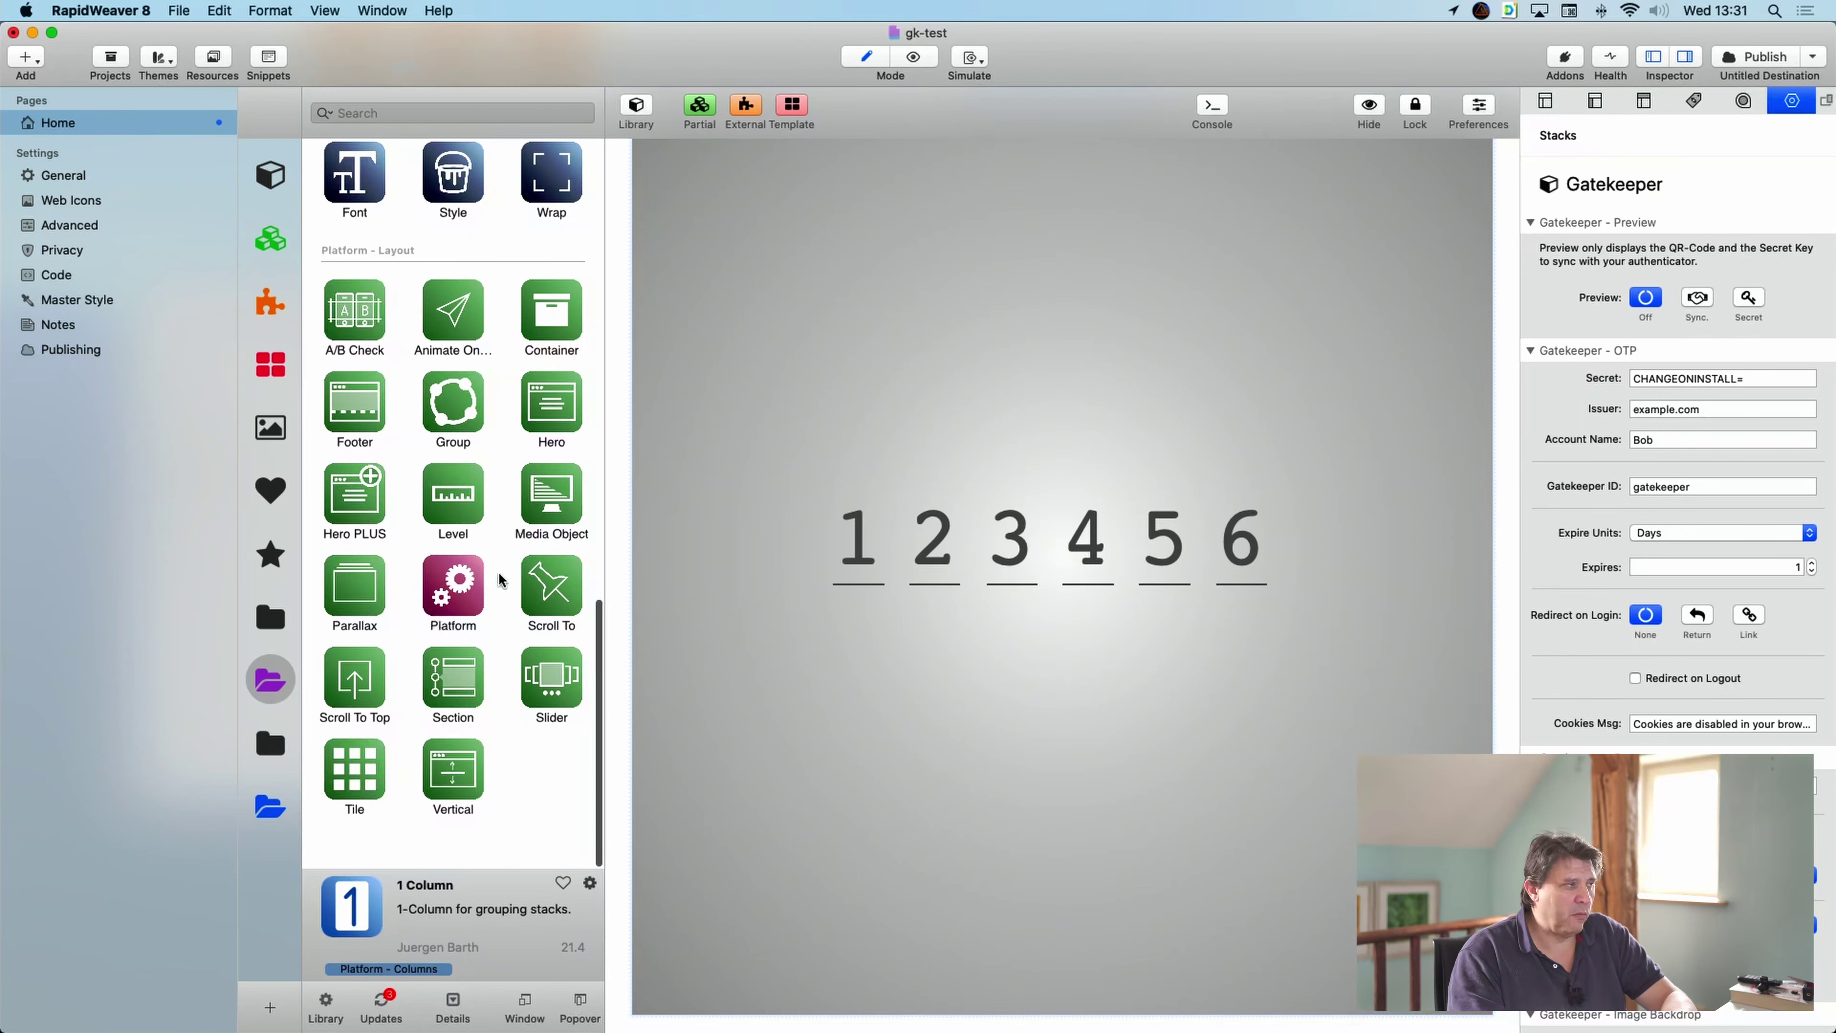
{"action": "left_click_drag", "start_coordinate": [450, 592], "coordinate": [912, 994]}
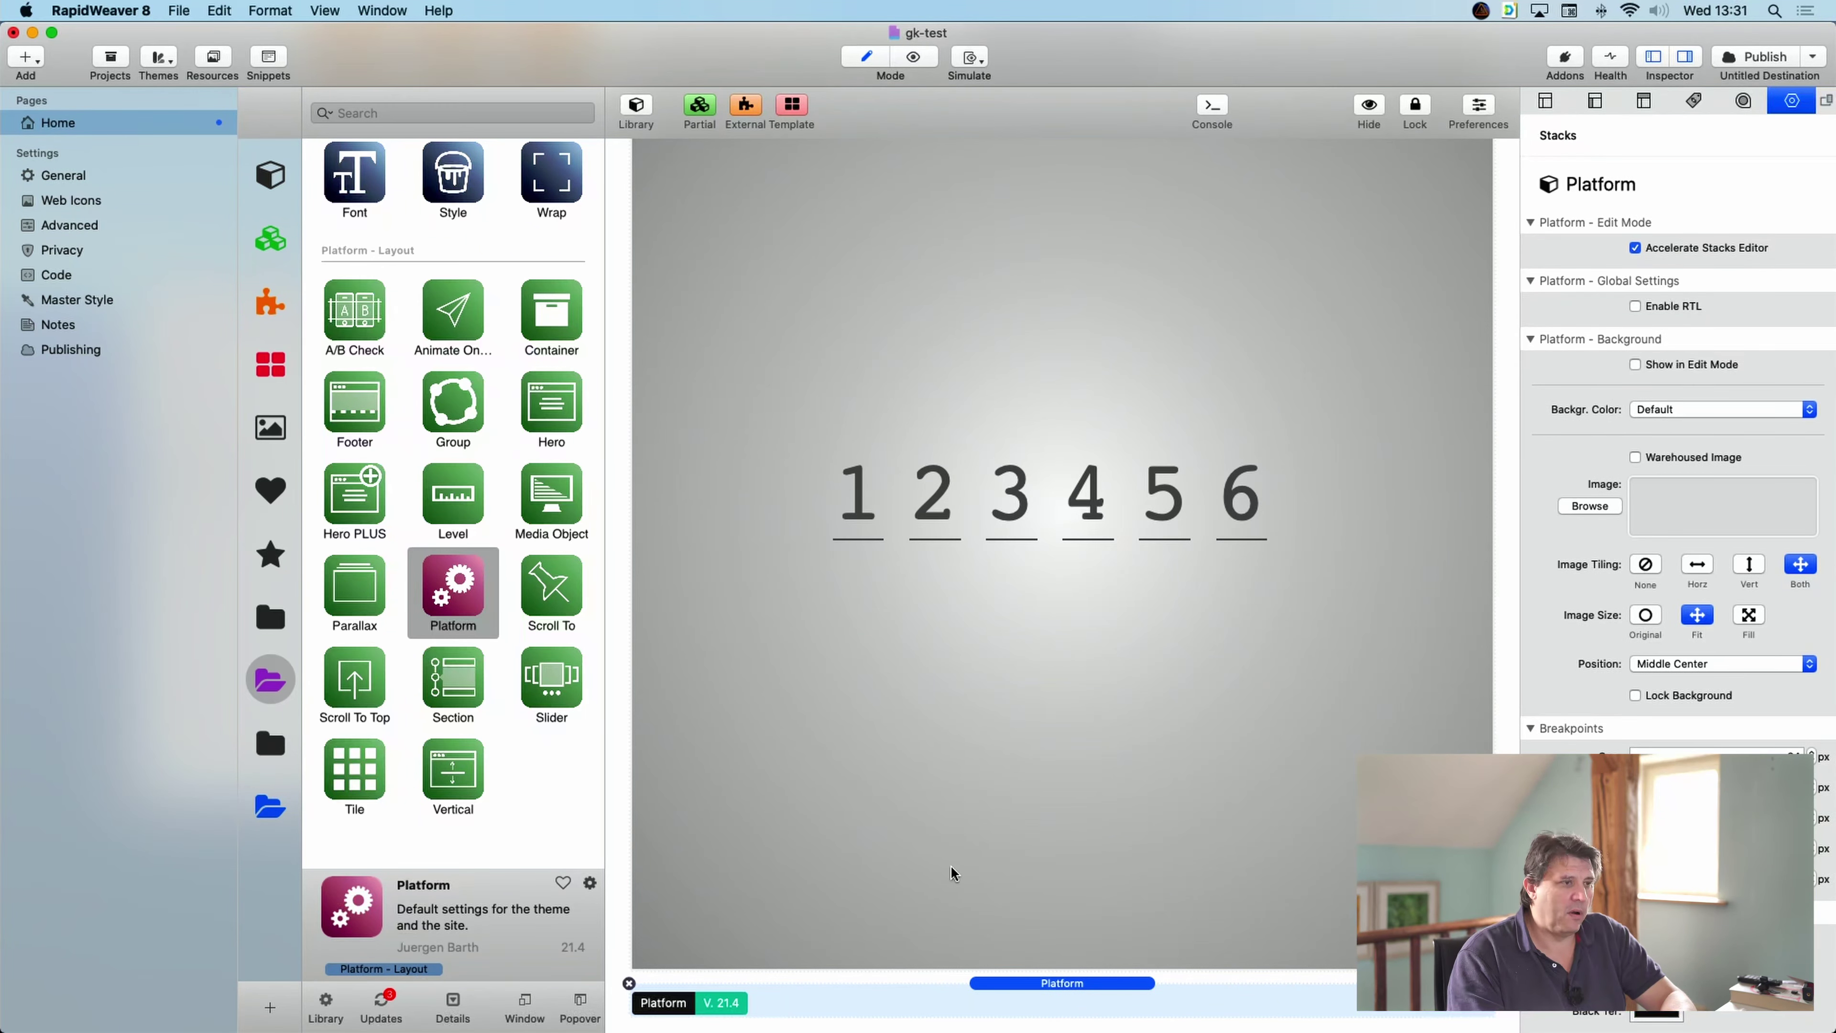
- Put a lorem ipsum Content element inside the Platform, then select the Gatekeeper stack
{"action": "scroll", "coordinate": [531, 434], "scroll_direction": "up", "scroll_amount": 10}
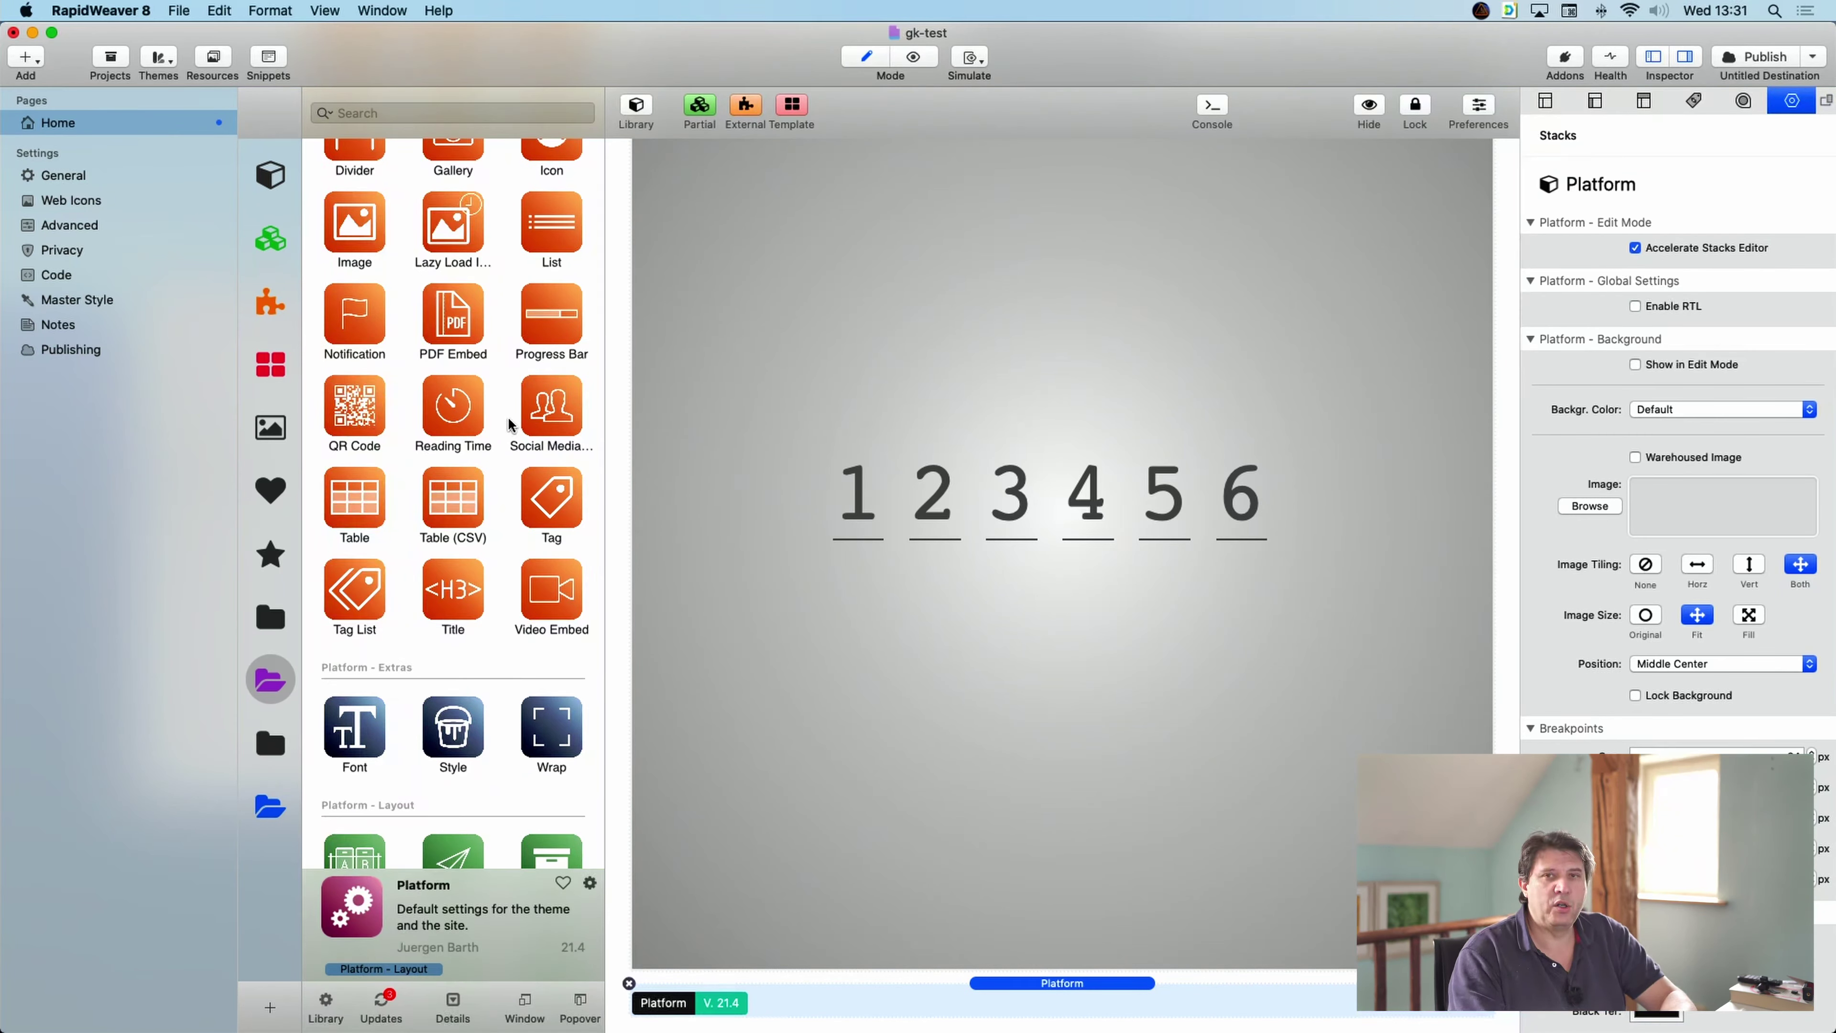
{"action": "scroll", "coordinate": [517, 347], "scroll_direction": "up", "scroll_amount": 4}
{"action": "scroll", "coordinate": [518, 346], "scroll_direction": "up", "scroll_amount": 1}
{"action": "left_click_drag", "start_coordinate": [543, 391], "coordinate": [976, 1014]}
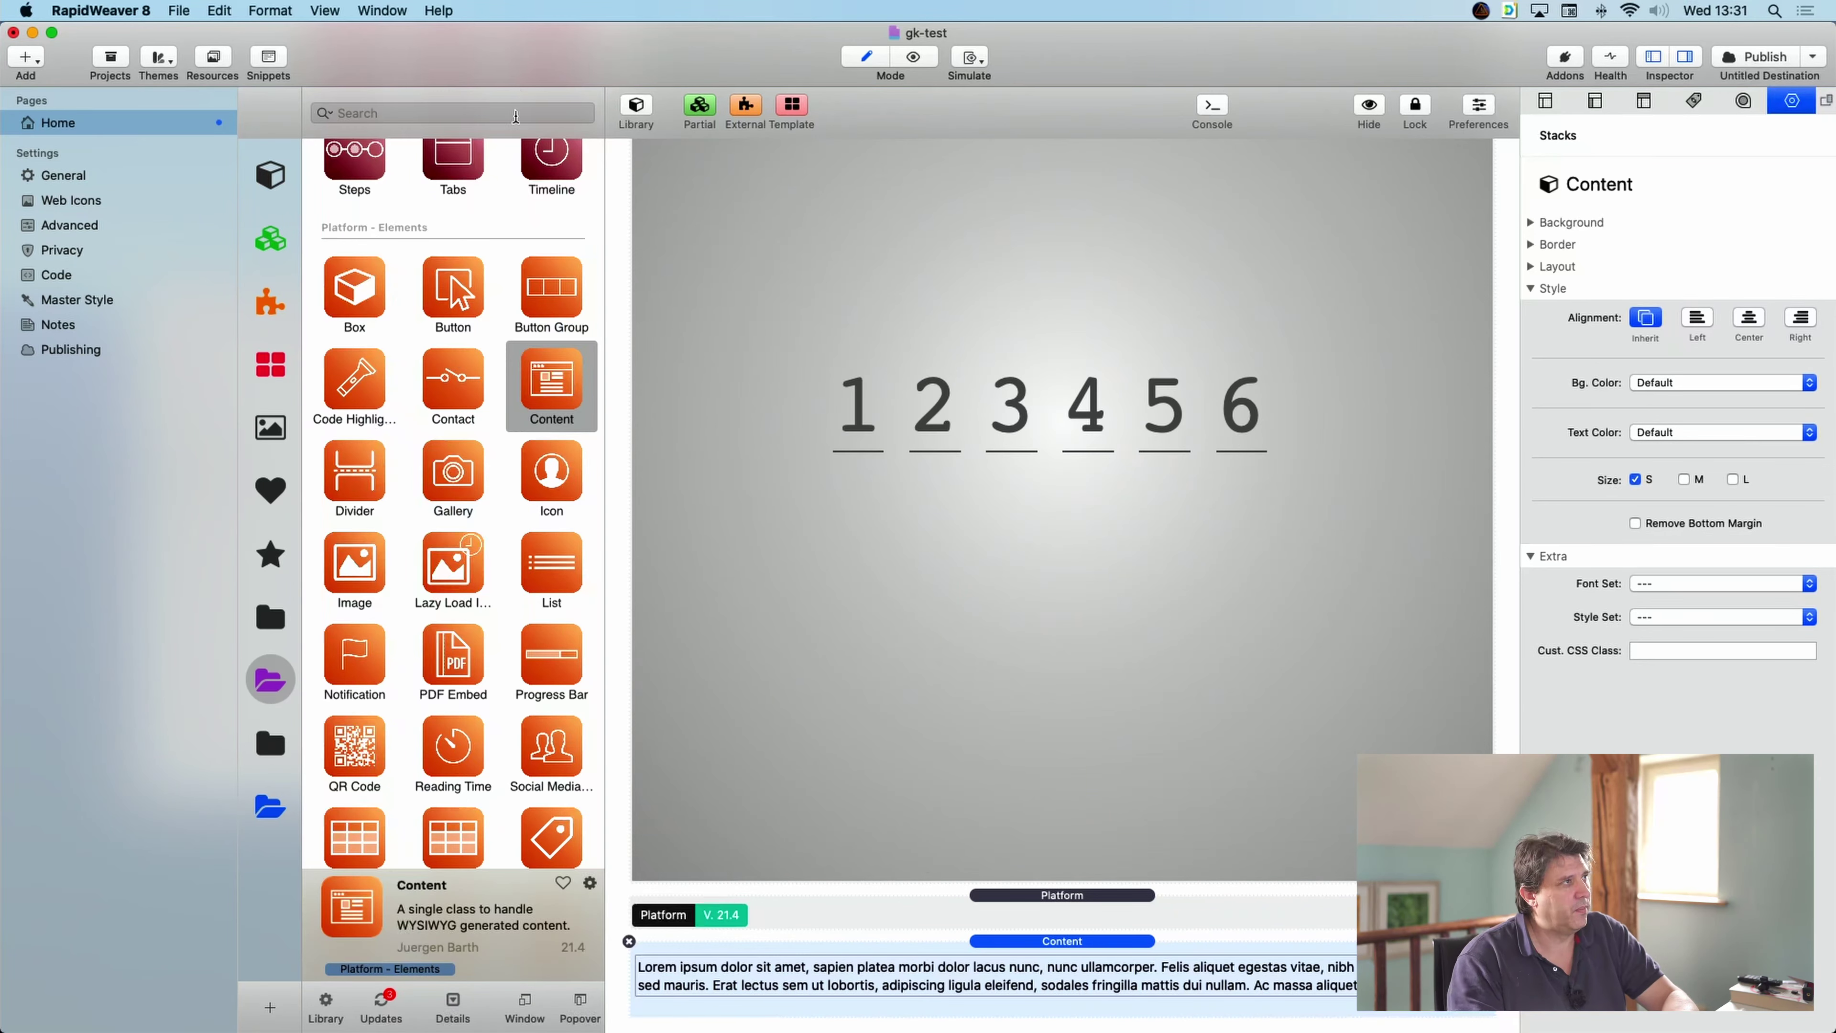
{"action": "left_click", "coordinate": [959, 326]}
{"action": "scroll", "coordinate": [959, 322], "scroll_direction": "up", "scroll_amount": 5}
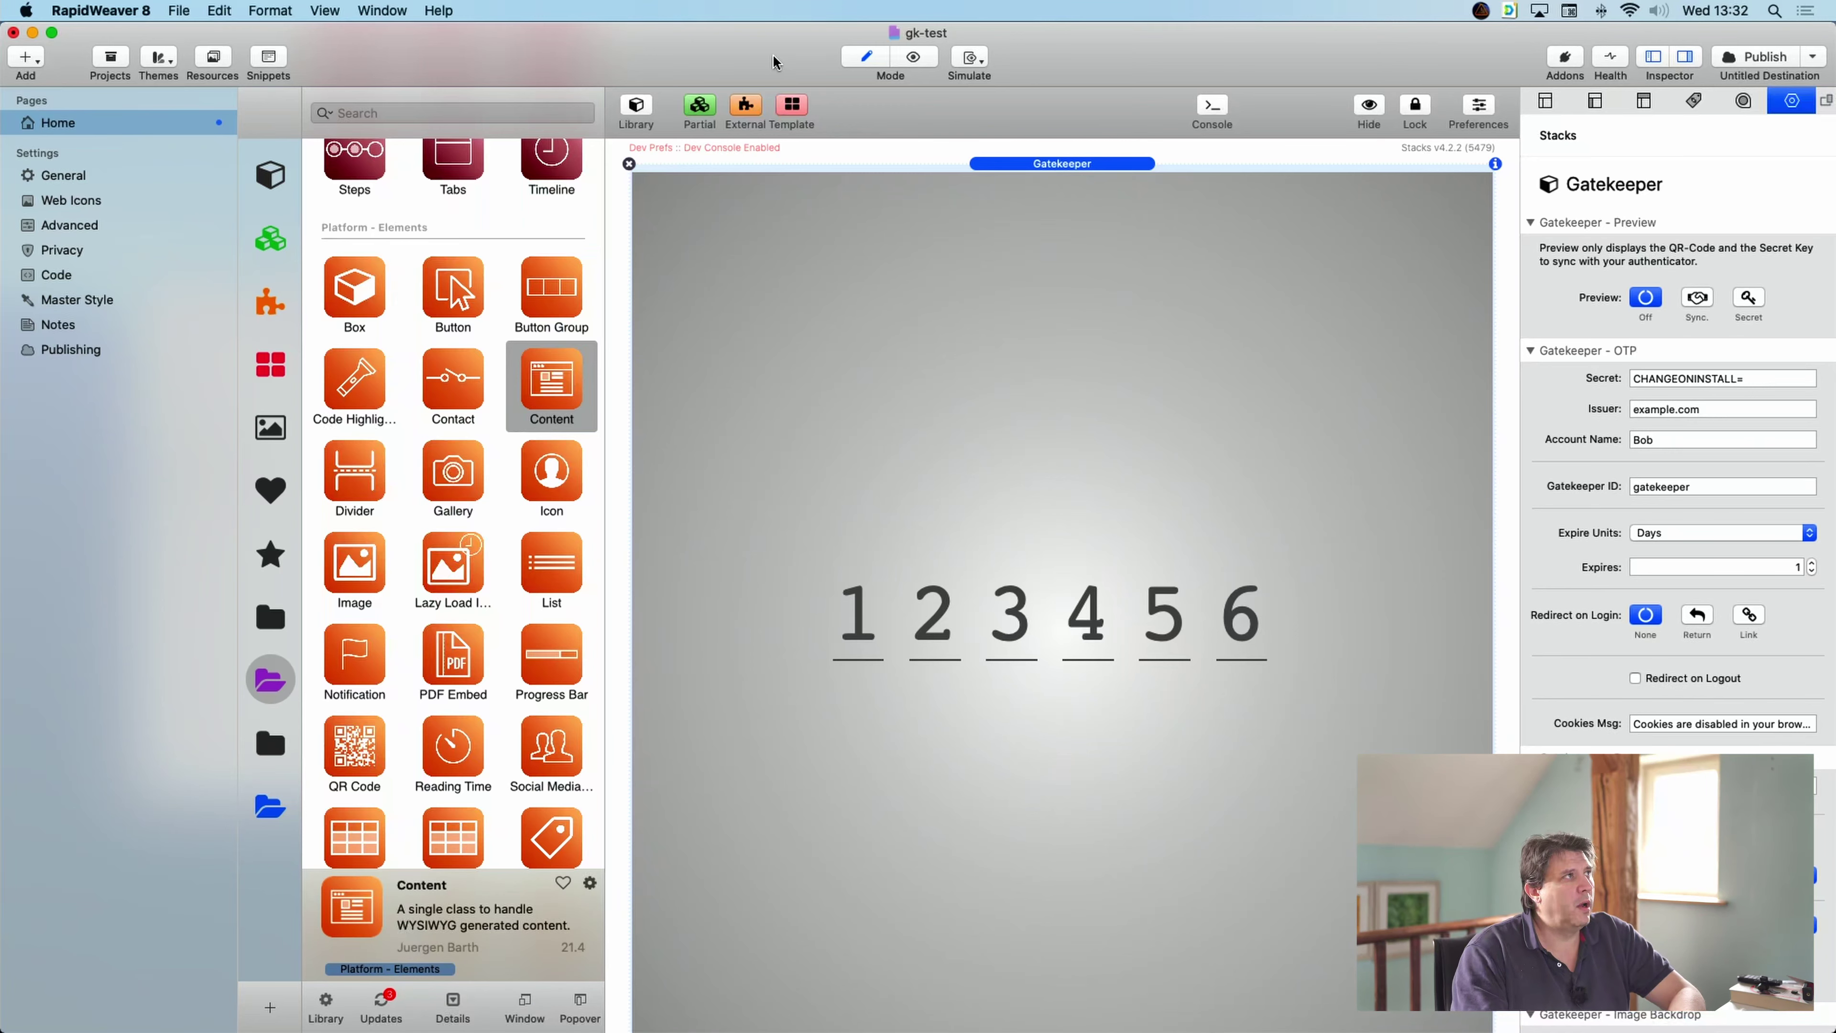
{"action": "left_click", "coordinate": [922, 55]}
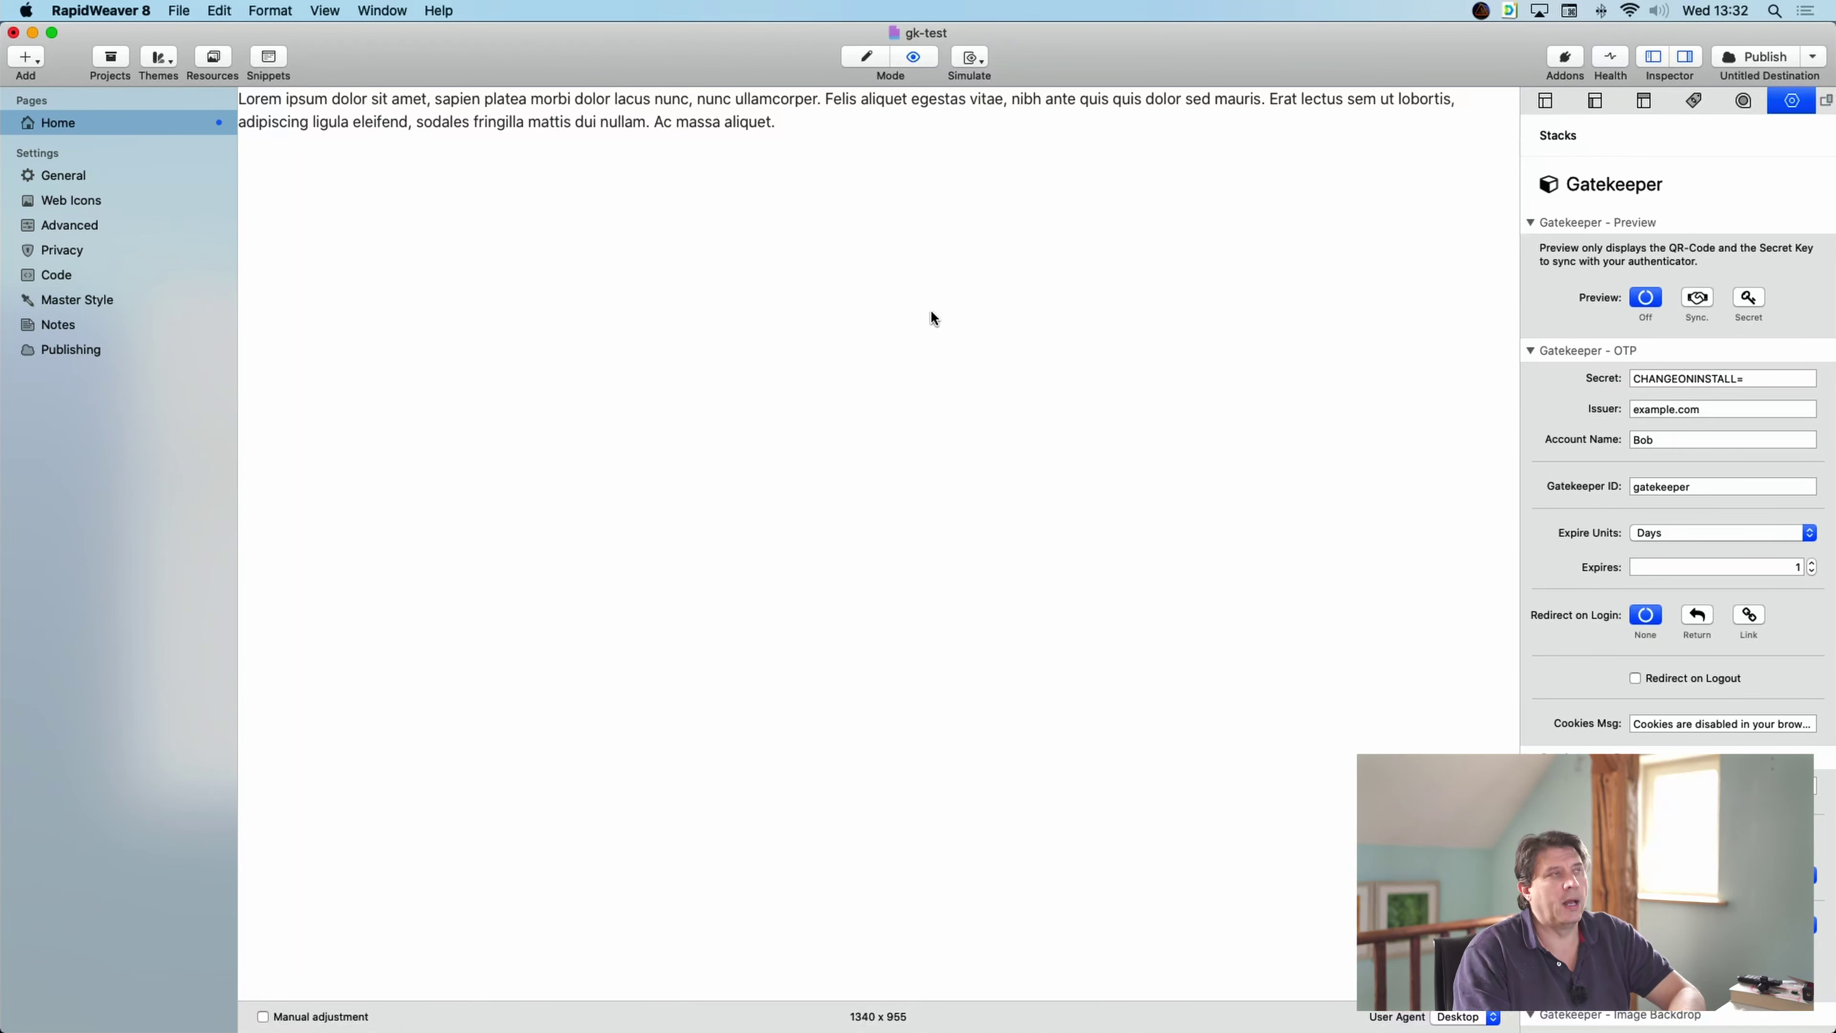
{"action": "left_click", "coordinate": [867, 58]}
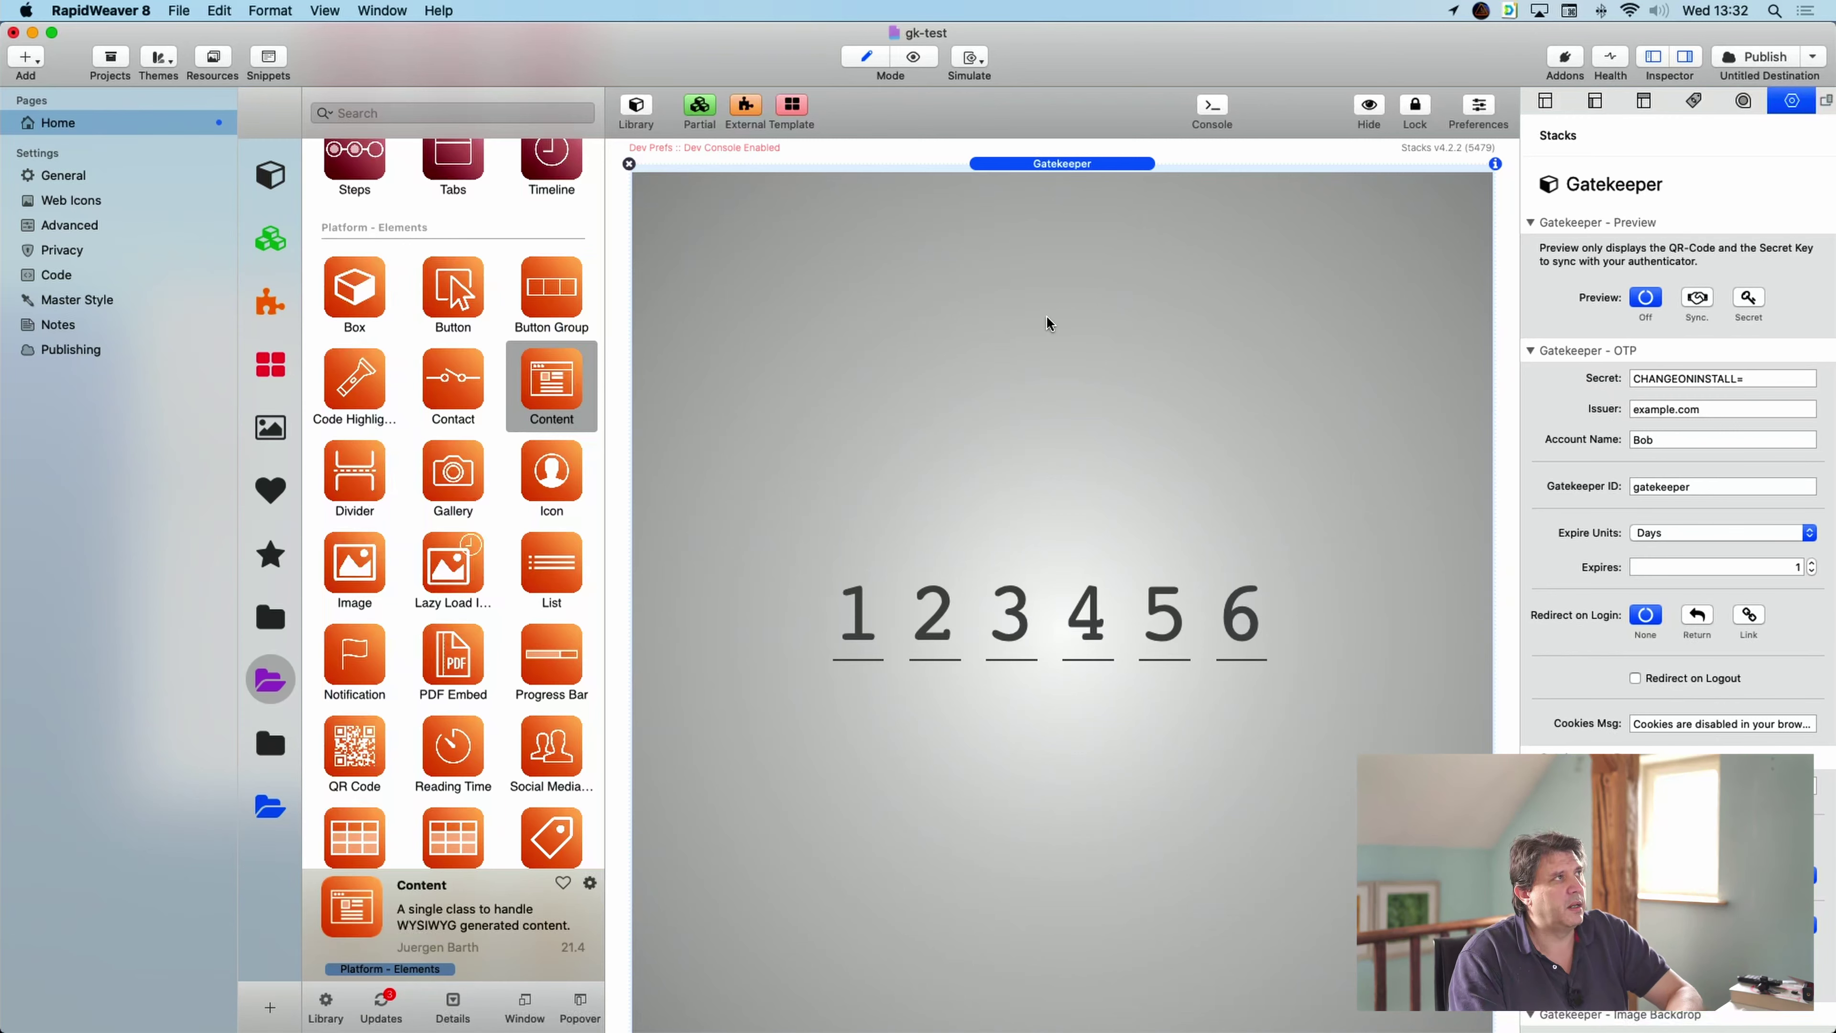
- Set Gatekeeper's Preview to Sync and preview the page's QR code and secret key
{"action": "left_click", "coordinate": [1698, 299]}
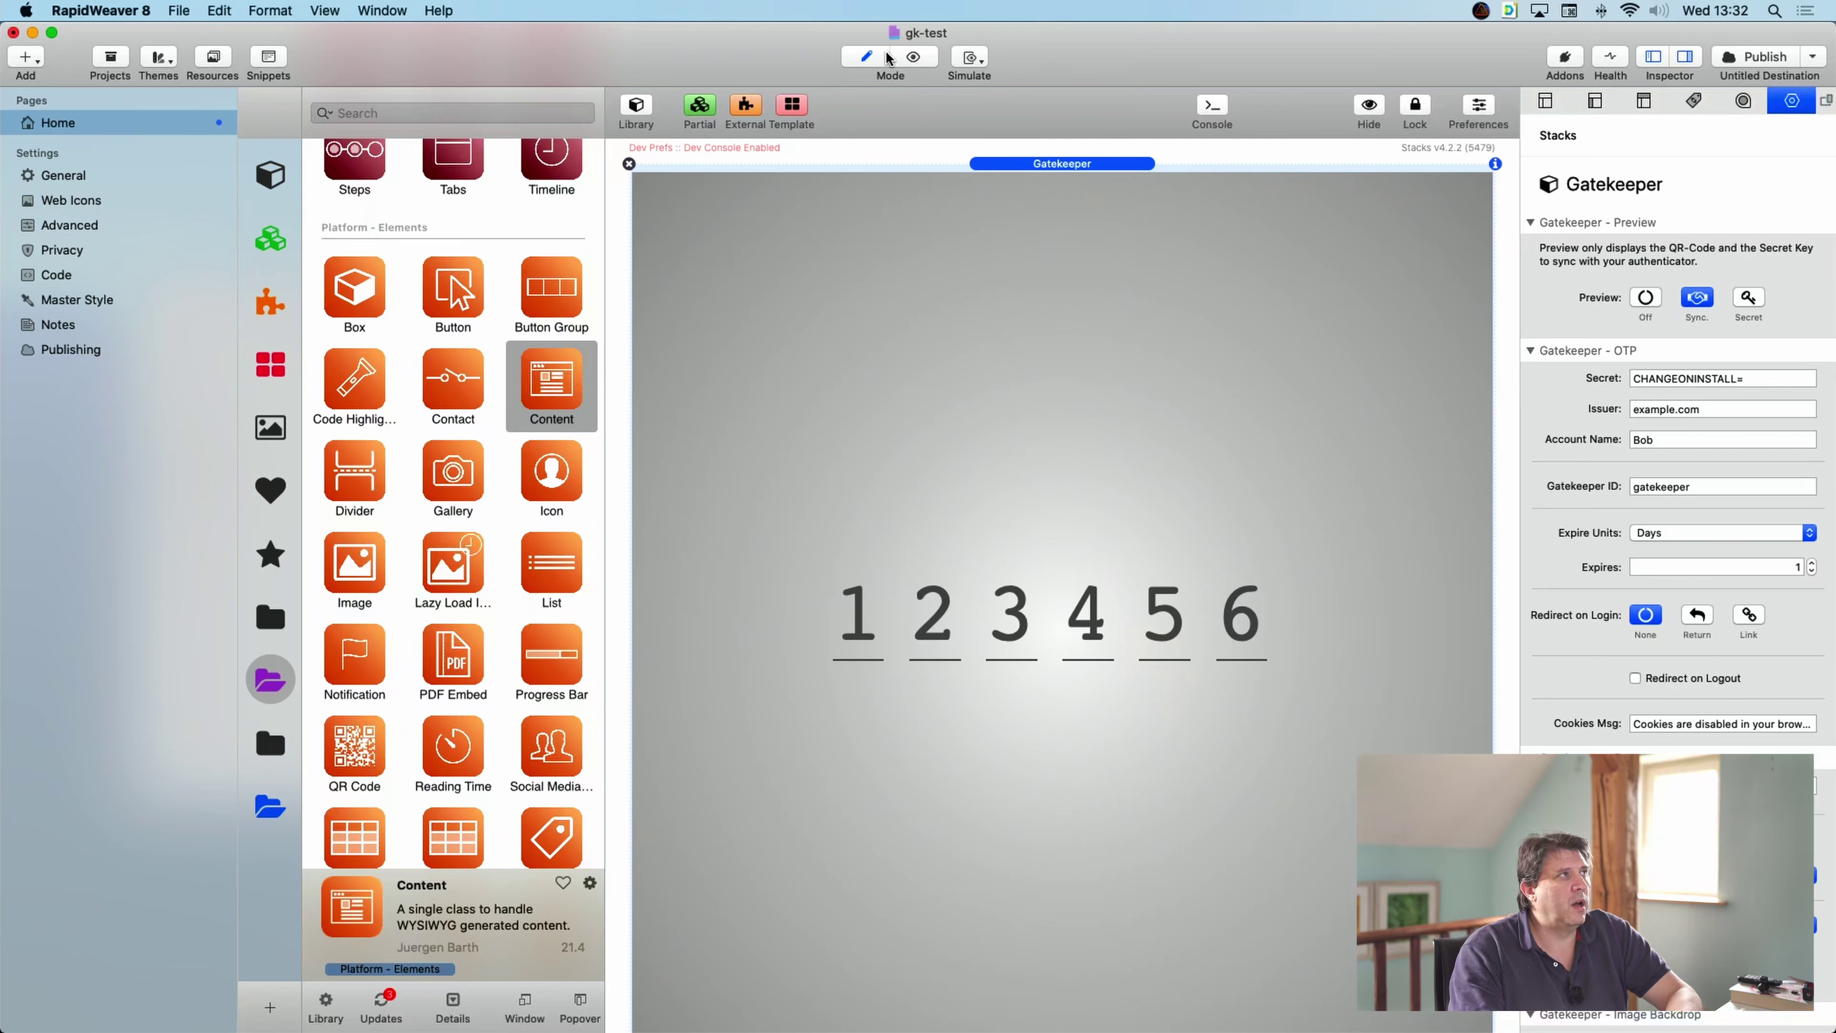
{"action": "left_click", "coordinate": [913, 58]}
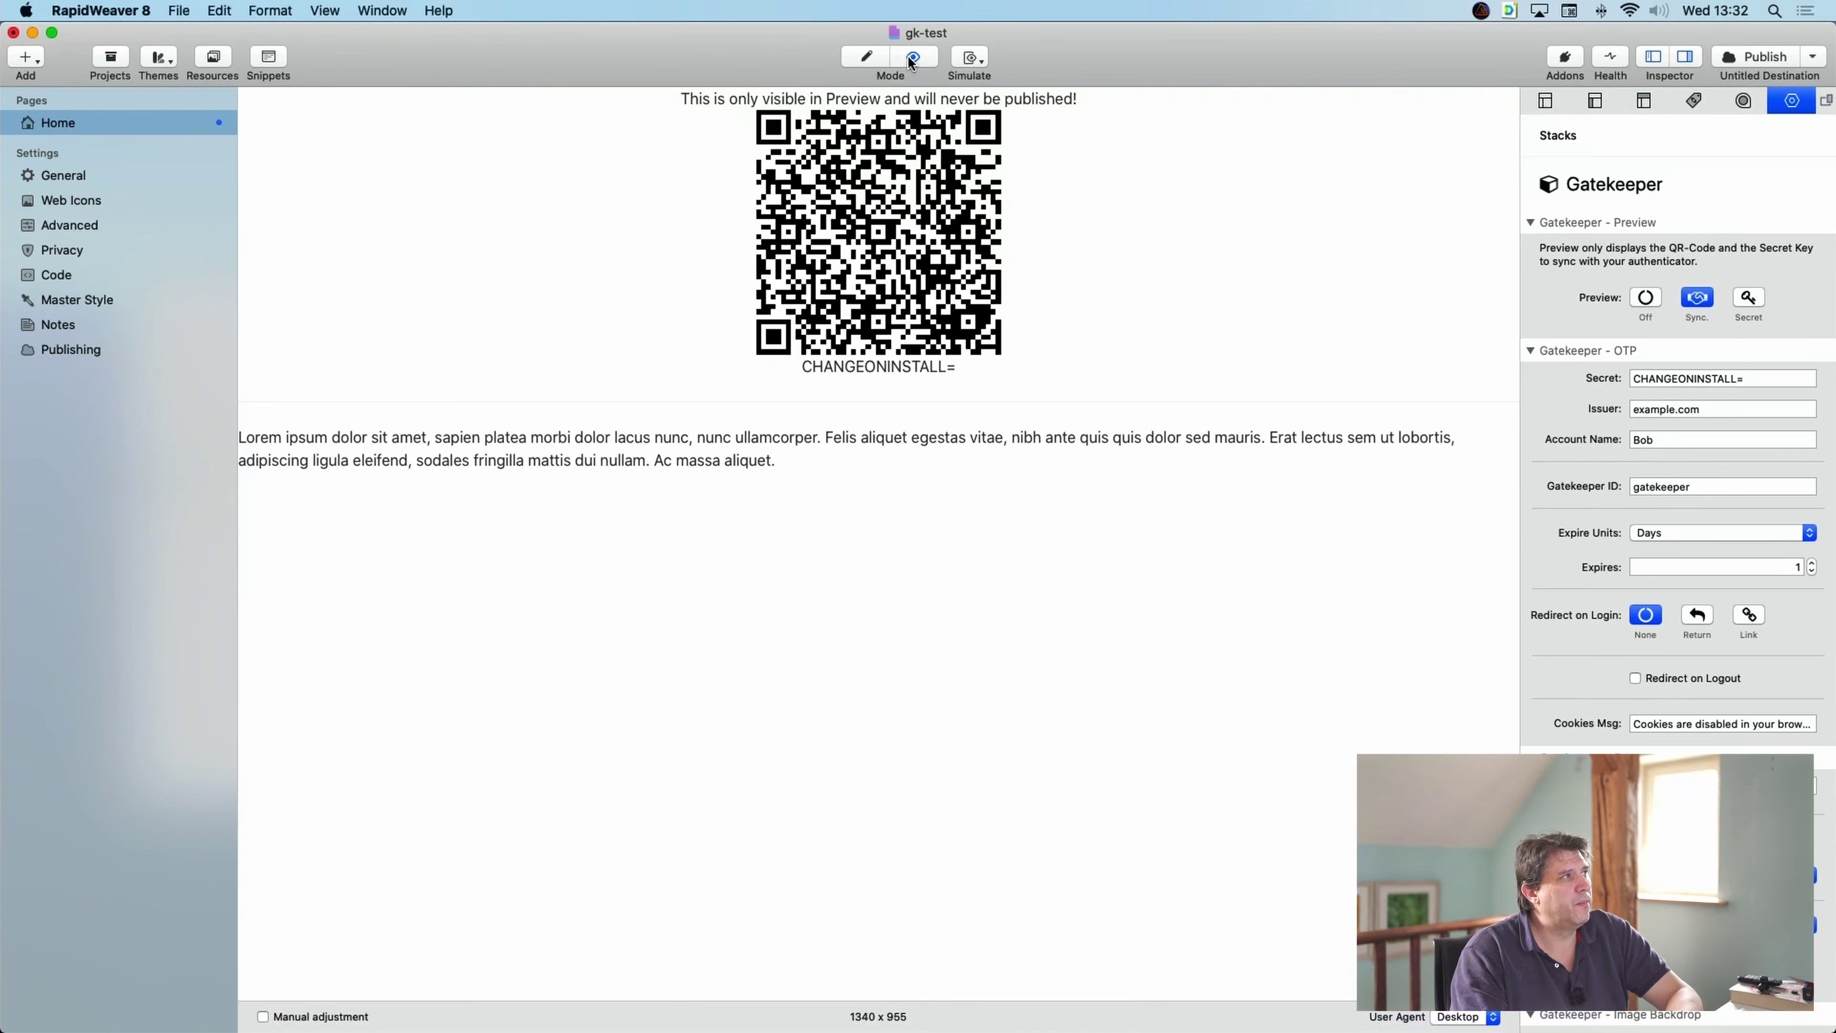
{"action": "mouse_move", "coordinate": [984, 288]}
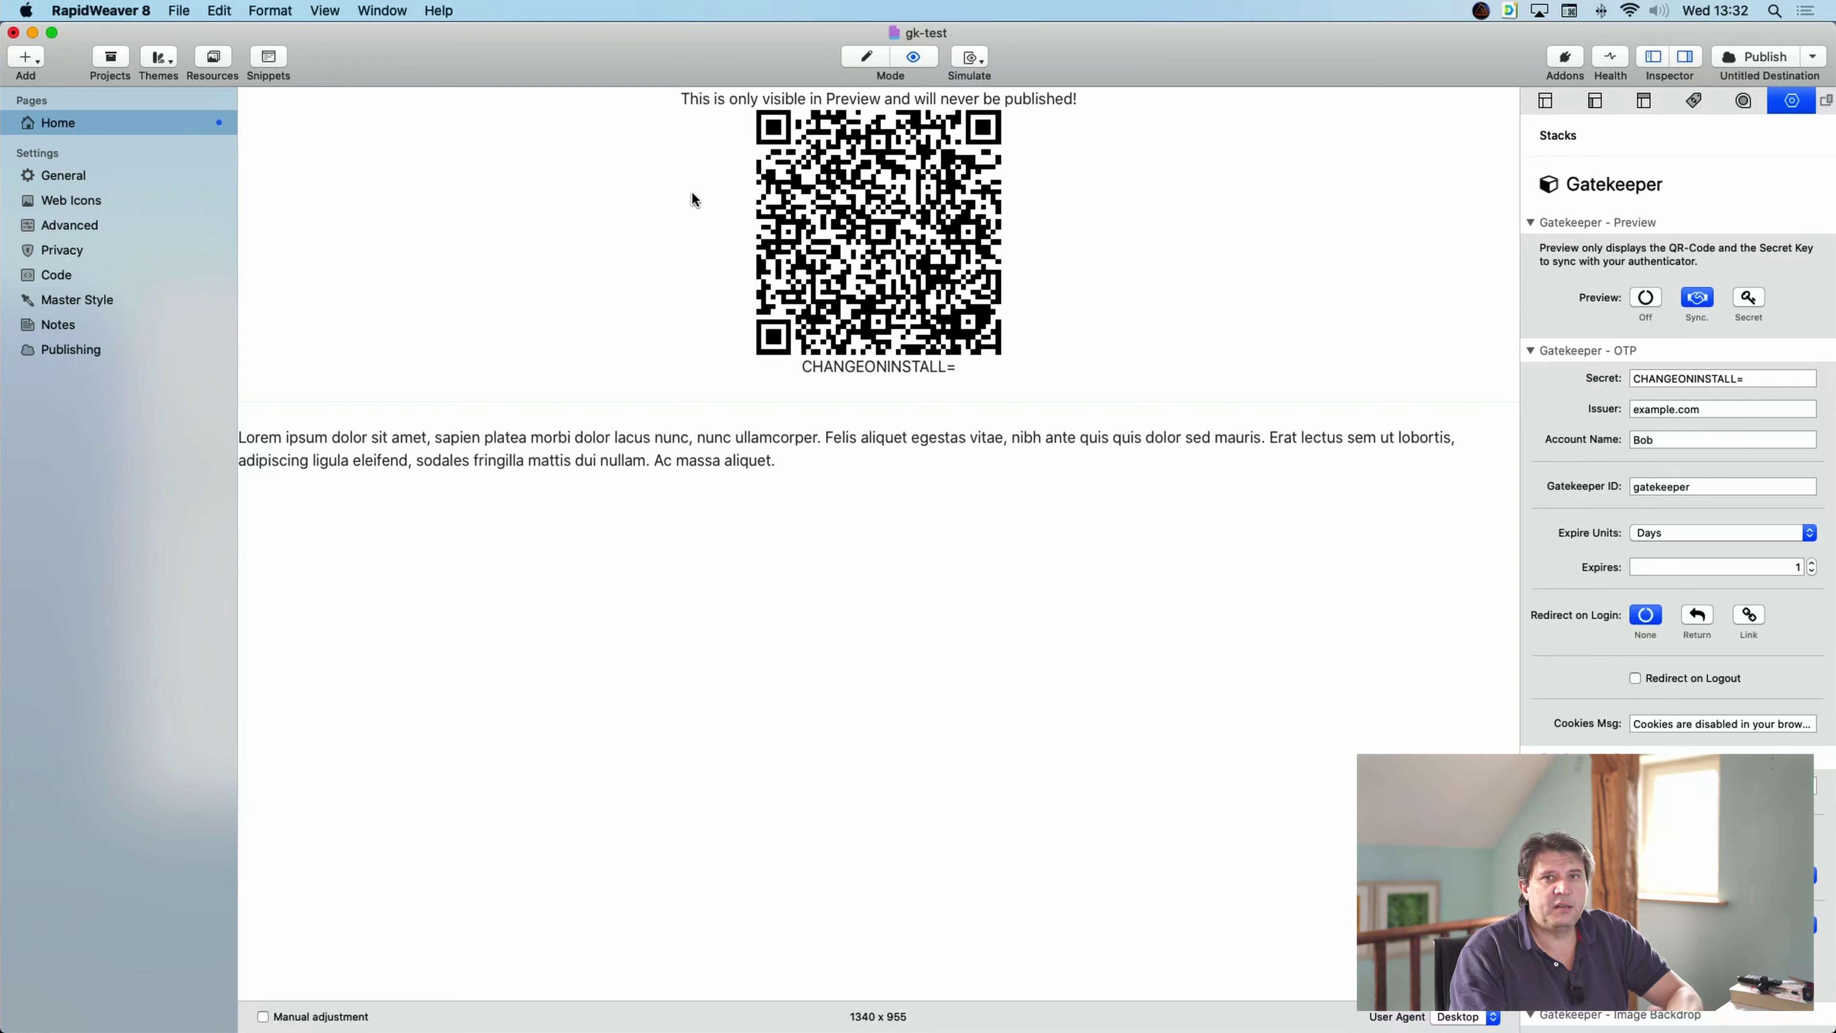
{"action": "mouse_move", "coordinate": [692, 193]}
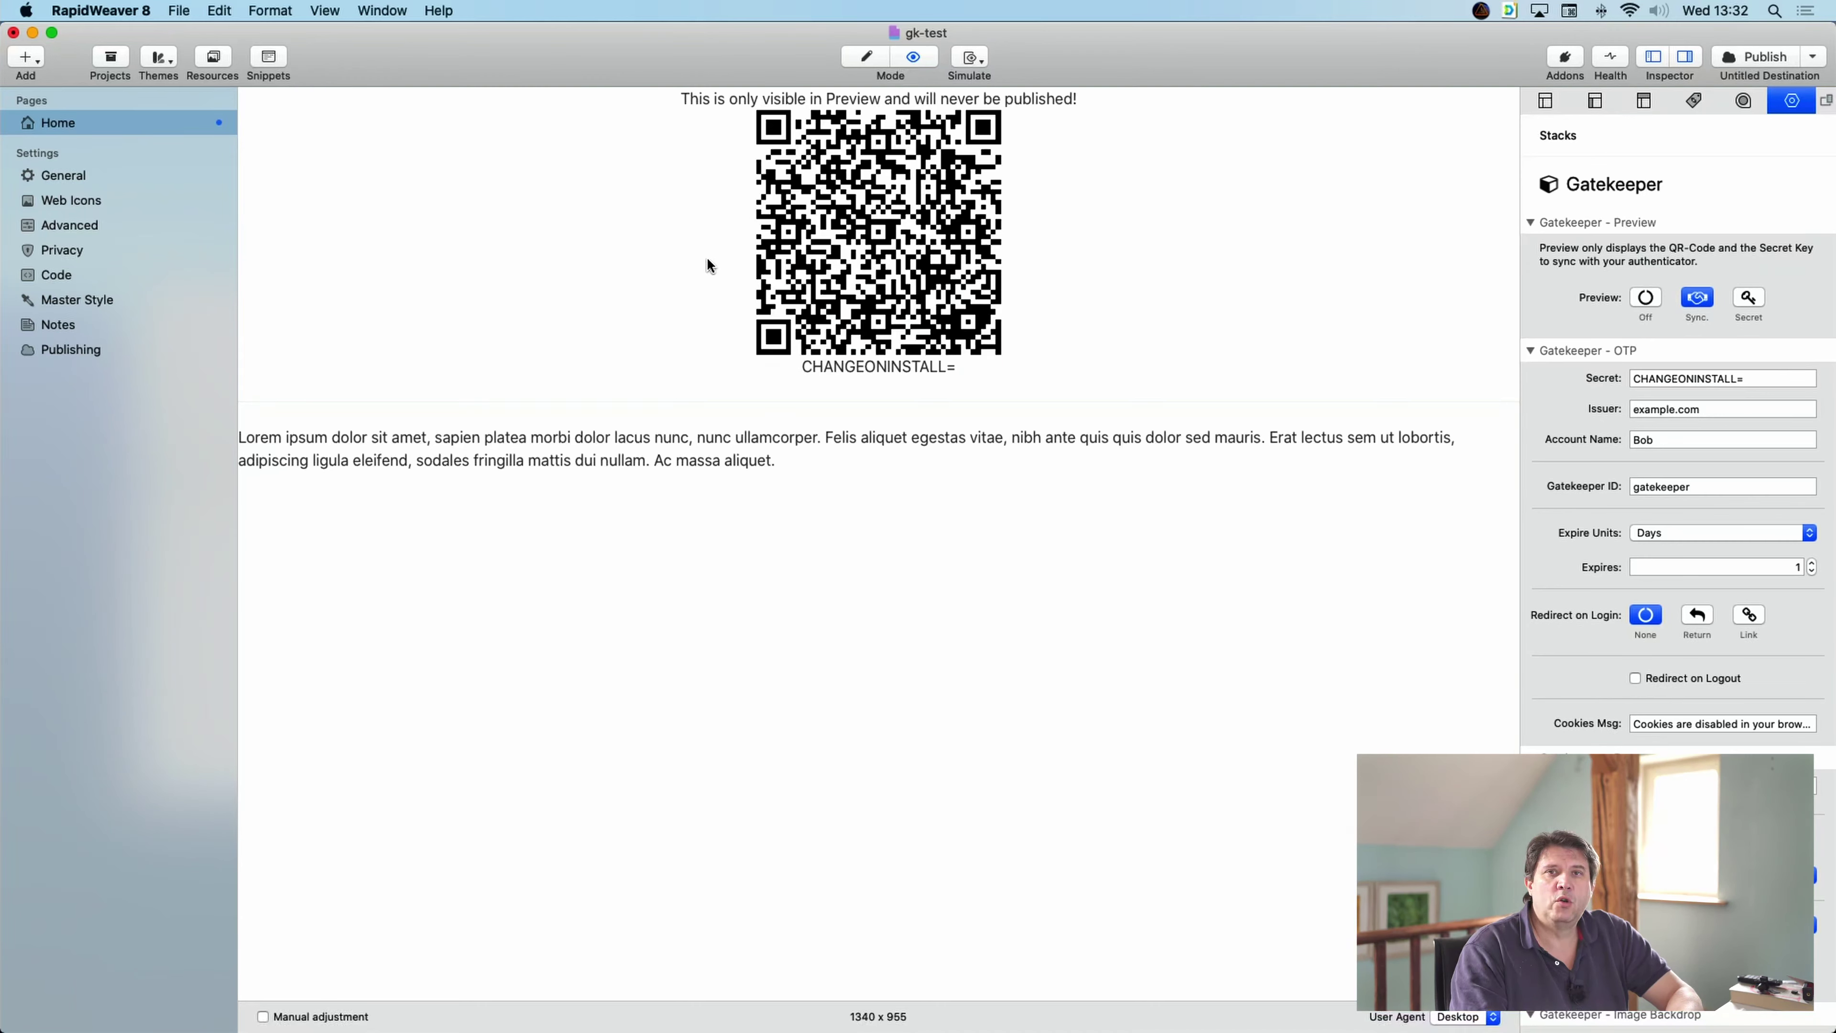
- Switch Gatekeeper's Preview to Secret and preview the page's key generator
{"action": "left_click", "coordinate": [863, 59]}
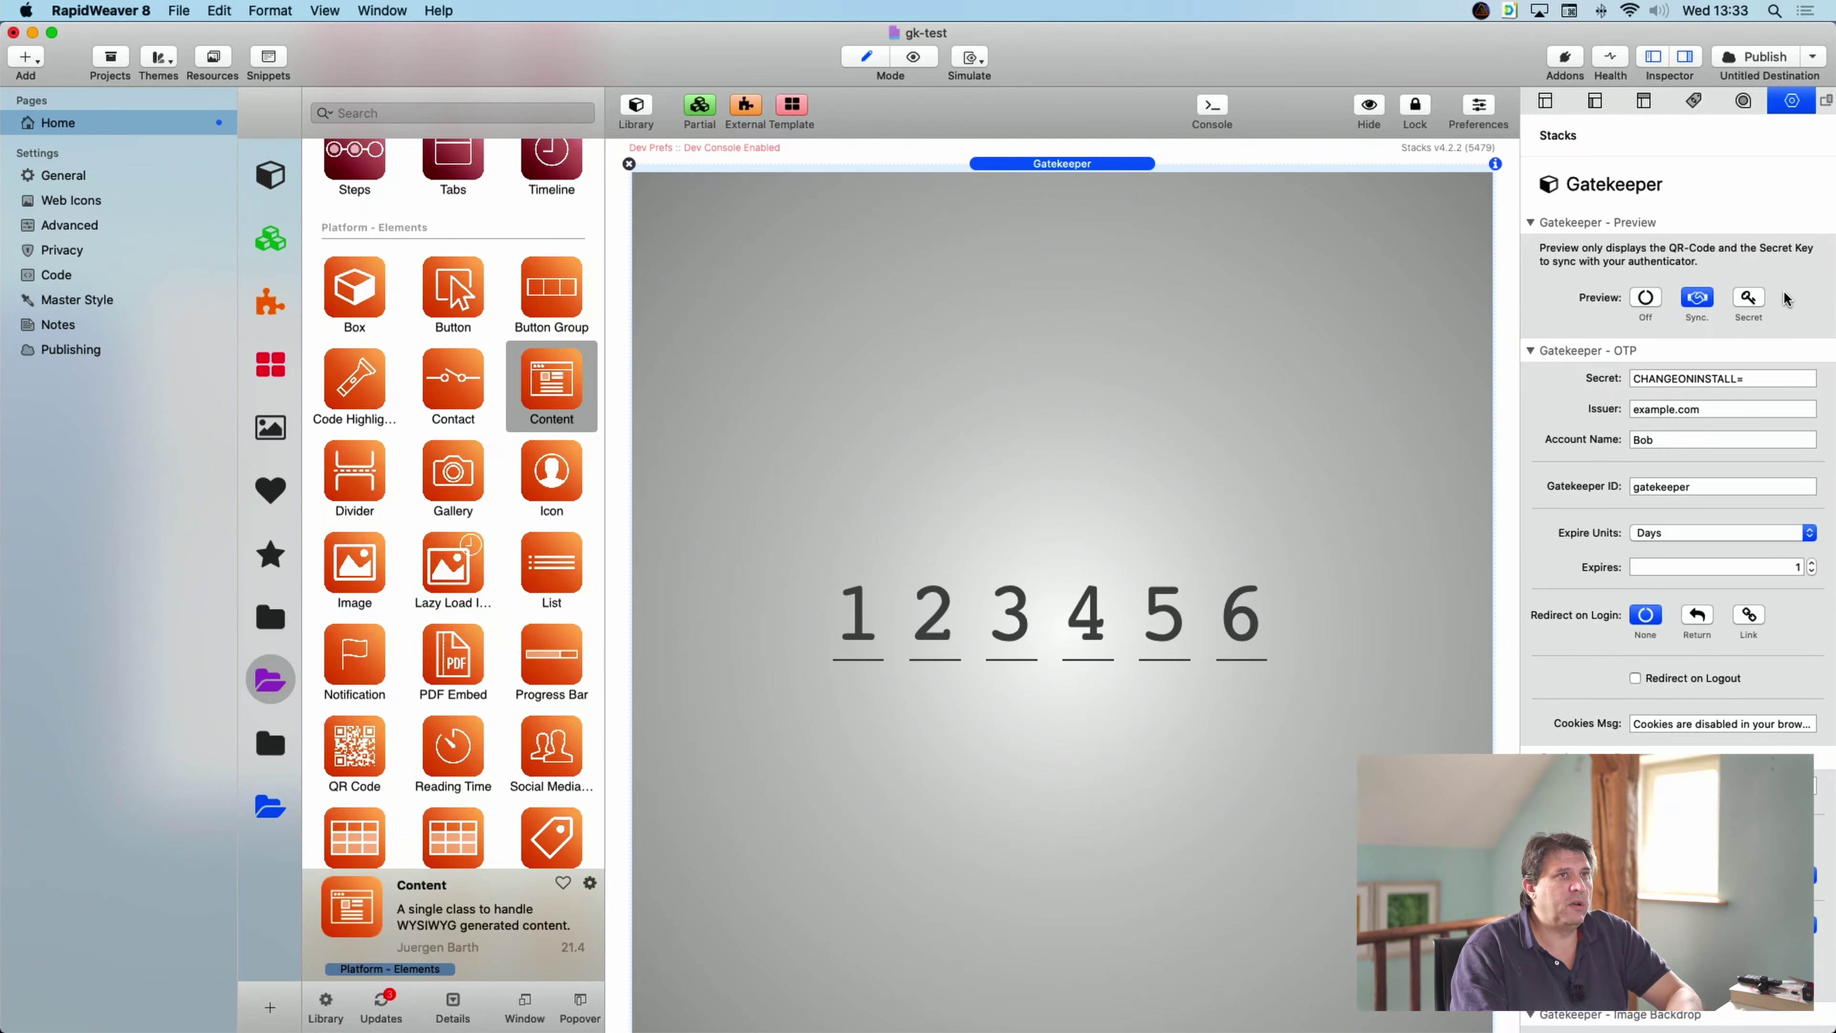
{"action": "left_click", "coordinate": [1754, 295]}
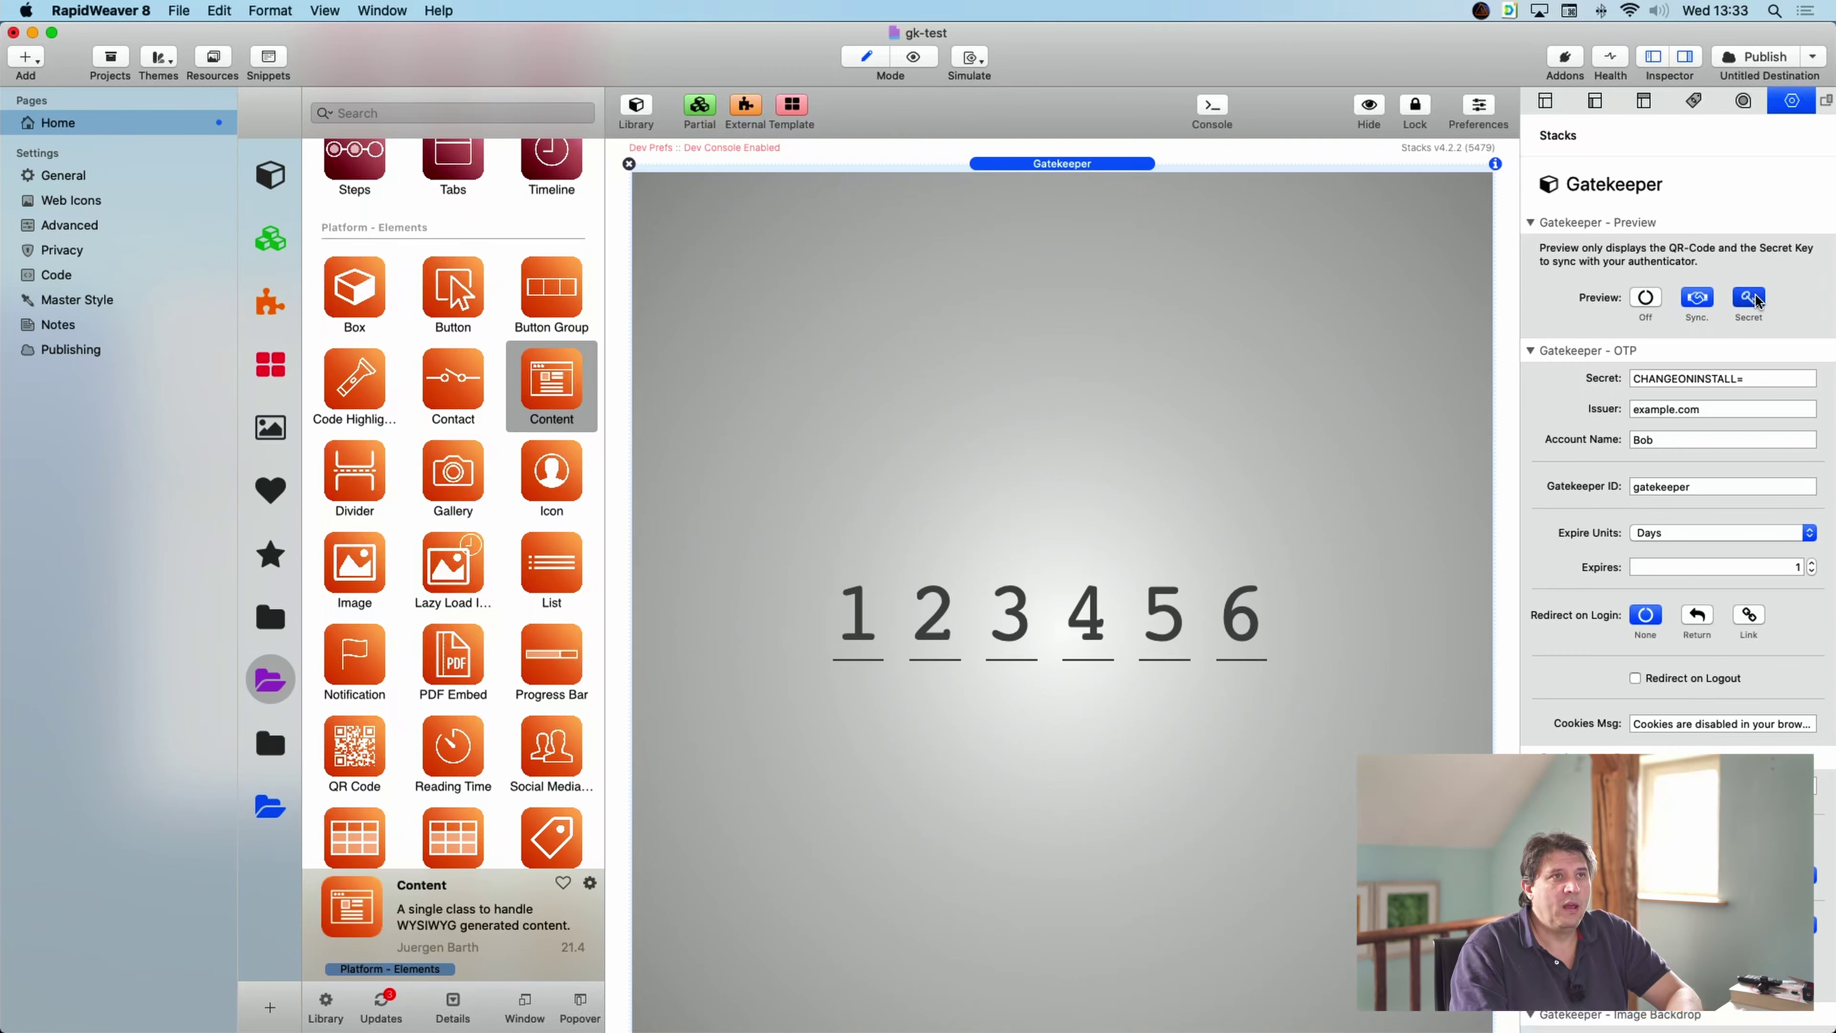
{"action": "left_click", "coordinate": [914, 55]}
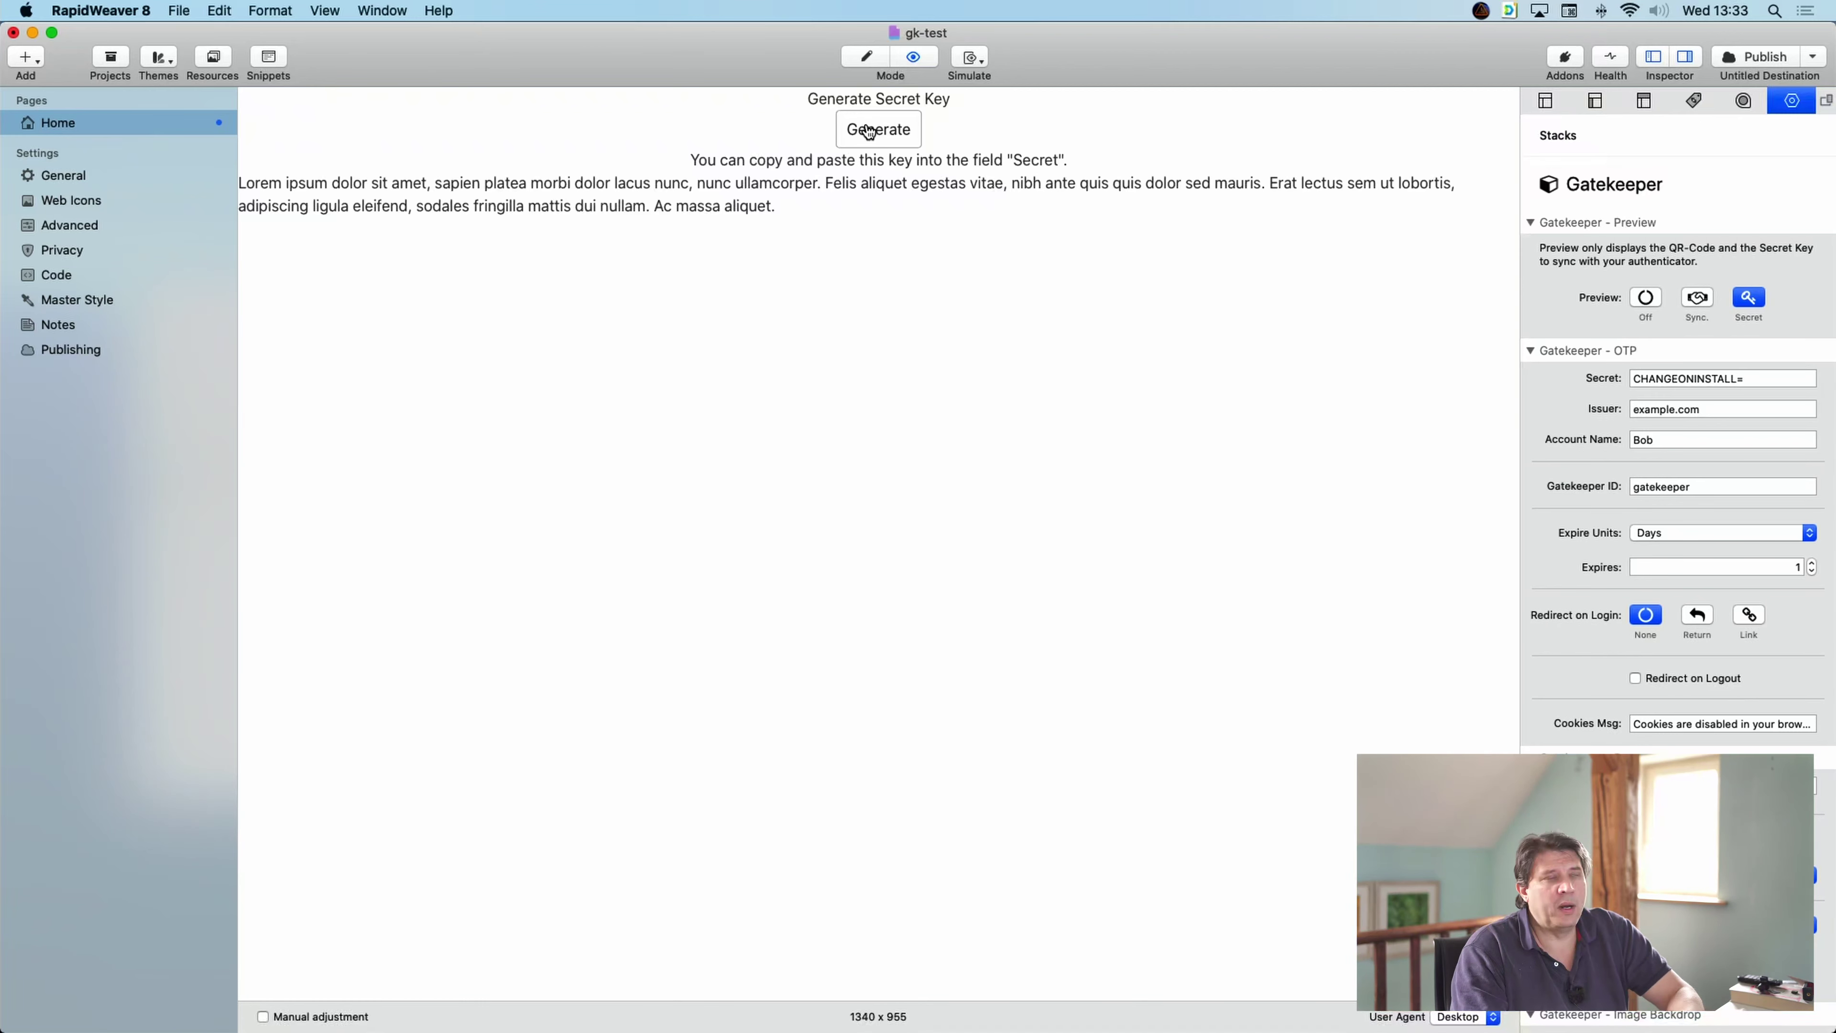
- Generate random secret keys repeatedly until settling on a final one
{"action": "left_click", "coordinate": [879, 132]}
{"action": "left_click", "coordinate": [879, 133]}
{"action": "left_click", "coordinate": [879, 133]}
{"action": "left_click", "coordinate": [879, 133]}
{"action": "left_click", "coordinate": [879, 132]}
{"action": "left_click", "coordinate": [878, 133]}
{"action": "left_click", "coordinate": [879, 132]}
{"action": "left_click", "coordinate": [879, 133]}
{"action": "left_click", "coordinate": [879, 132]}
{"action": "left_click", "coordinate": [879, 132]}
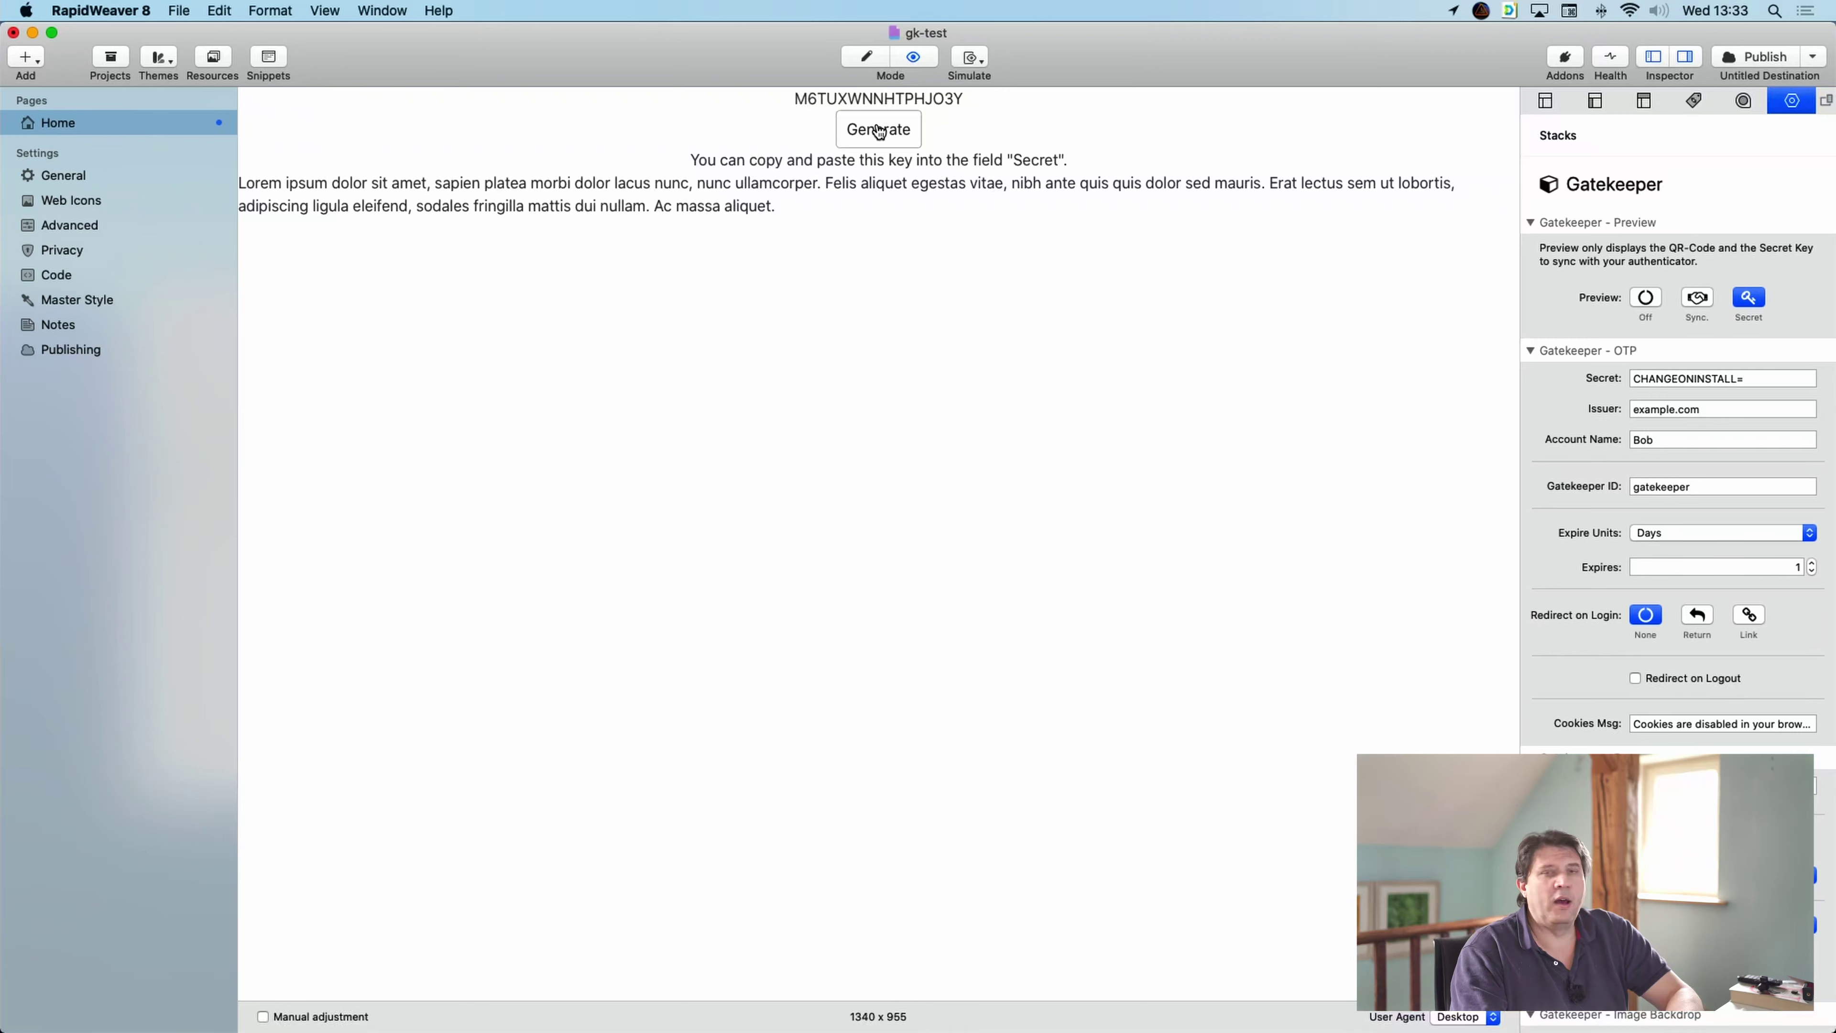
{"action": "left_click", "coordinate": [879, 133]}
{"action": "left_click", "coordinate": [879, 132]}
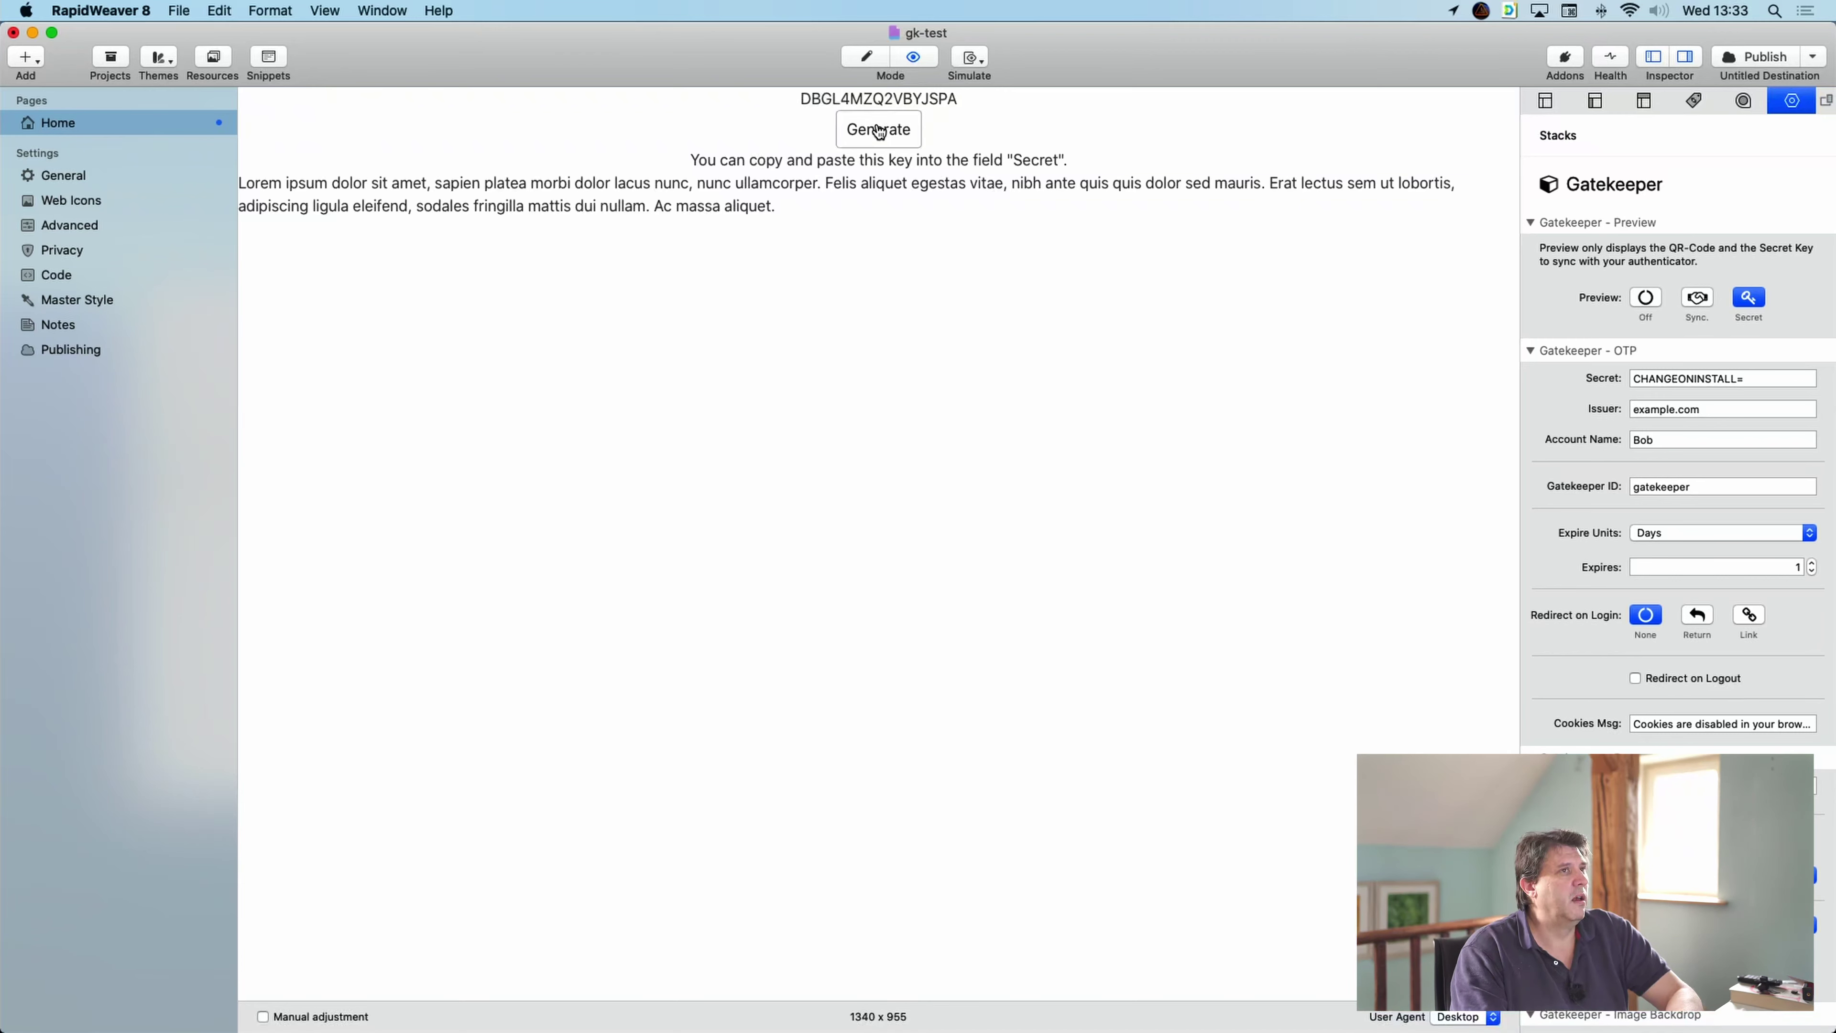
{"action": "left_click", "coordinate": [878, 133]}
{"action": "left_click", "coordinate": [879, 132]}
- Copy the generated key and paste it over the placeholder in the Secret field
{"action": "double_click", "coordinate": [879, 99]}
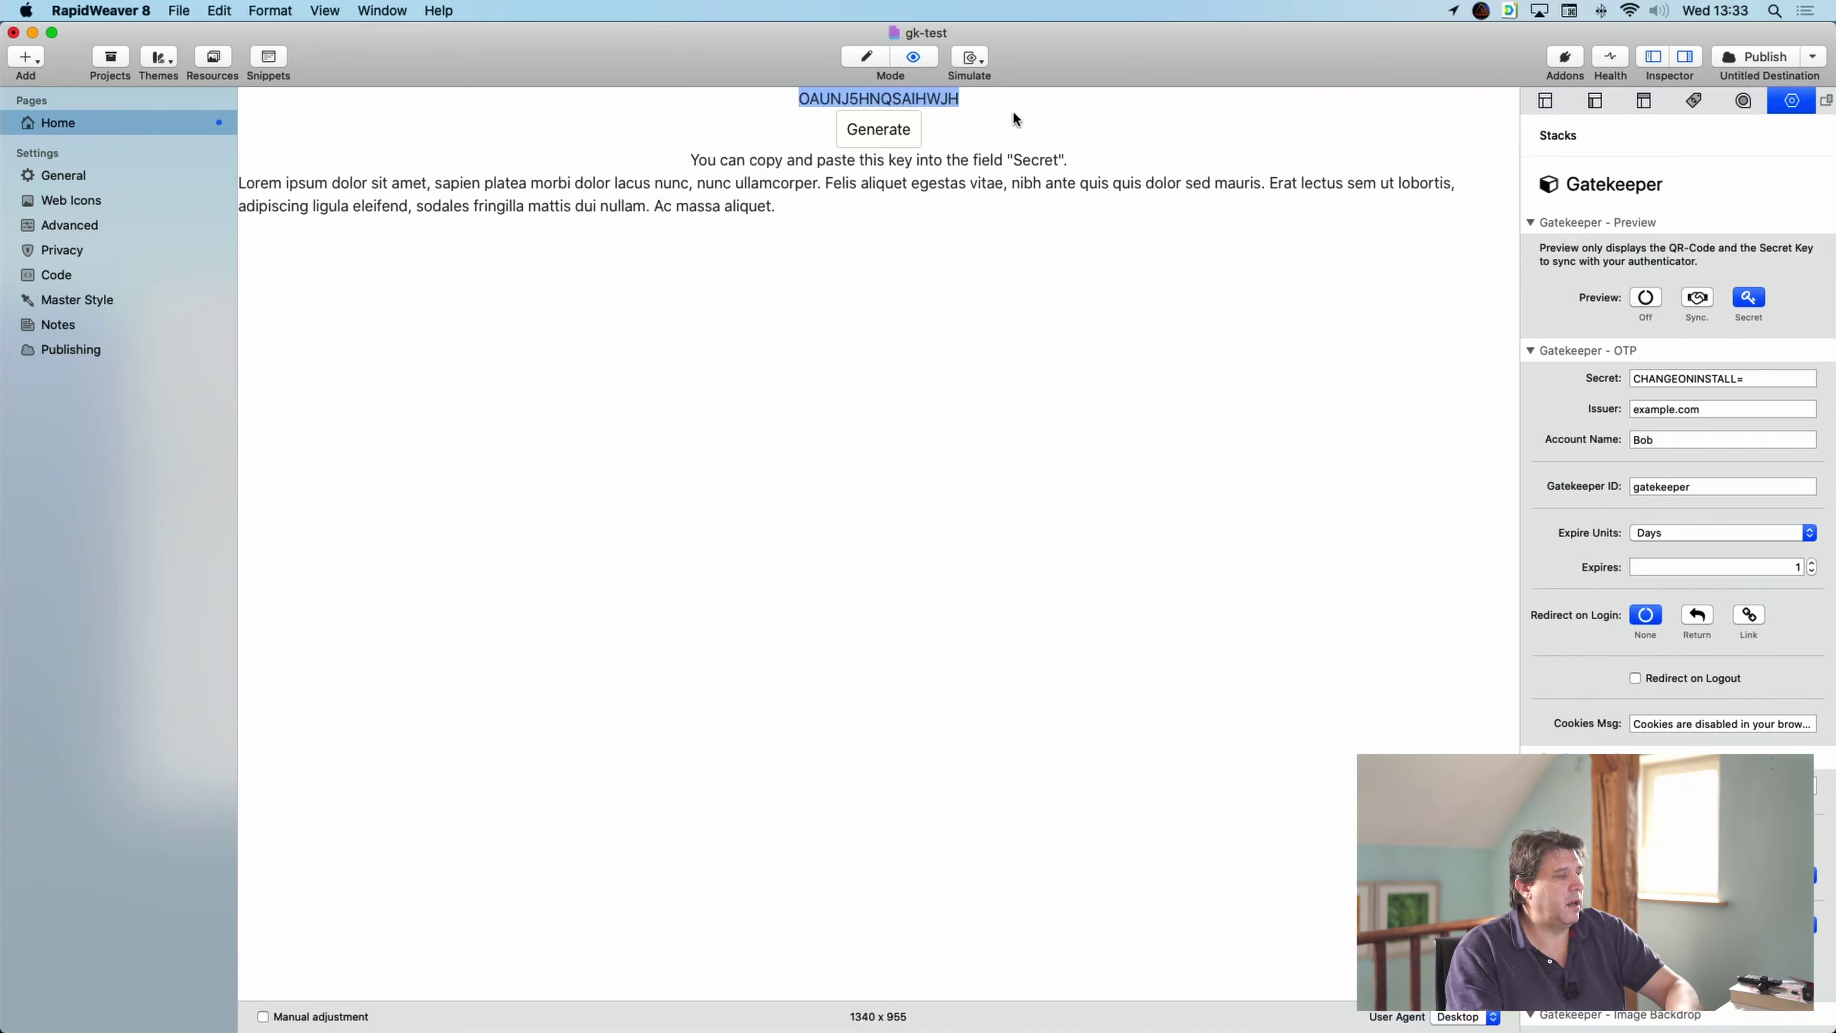
{"action": "key", "text": "super+c"}
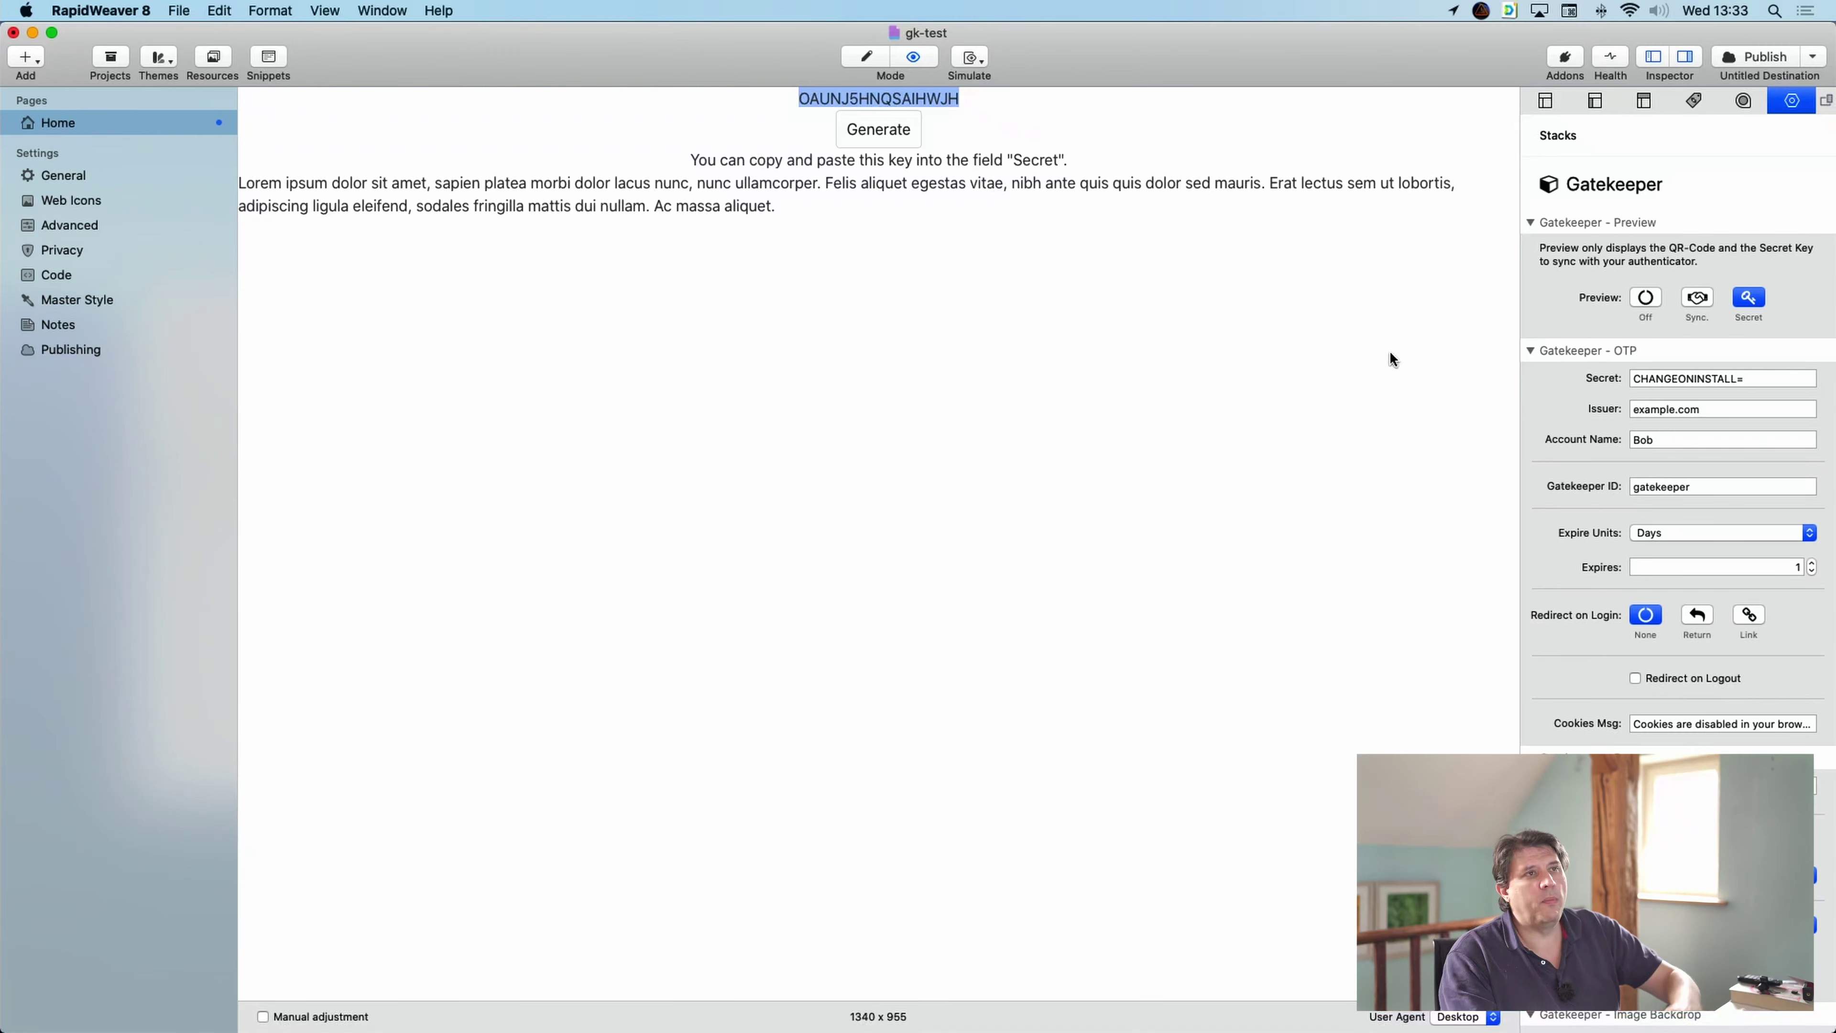
{"action": "left_click", "coordinate": [1775, 373]}
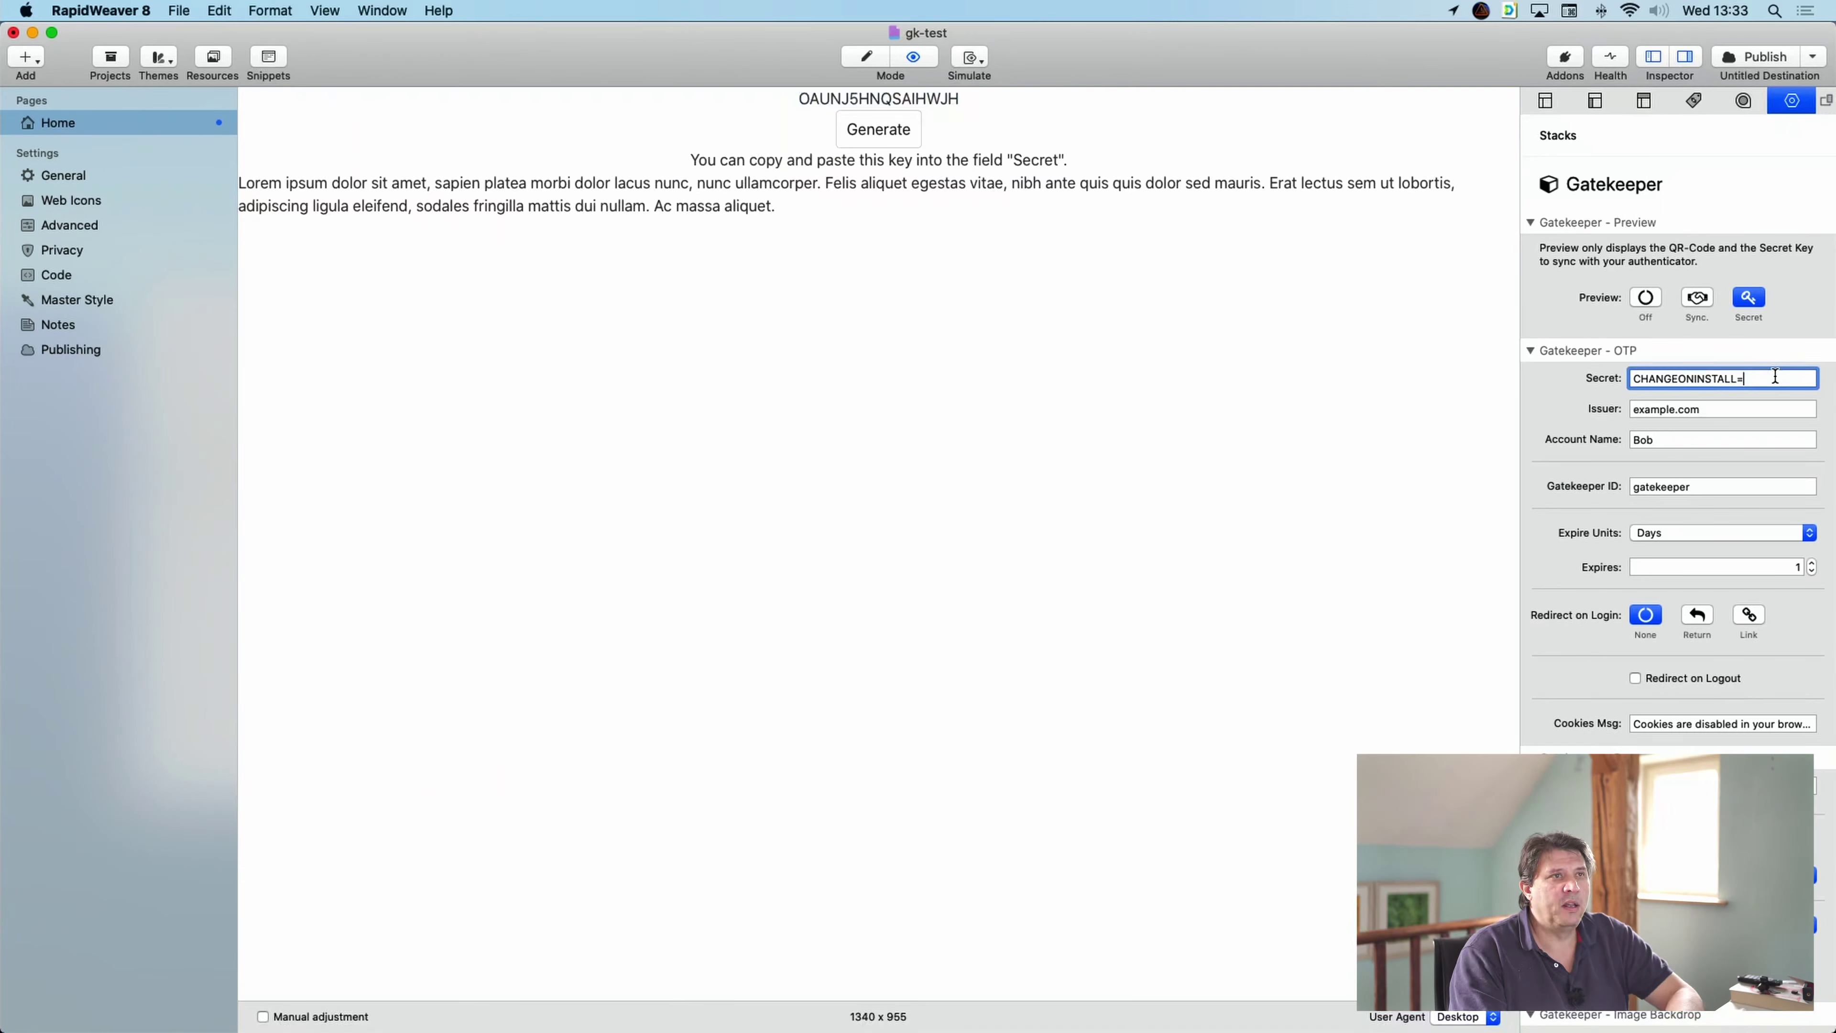
{"action": "left_click_drag", "start_coordinate": [1775, 373], "coordinate": [1628, 376]}
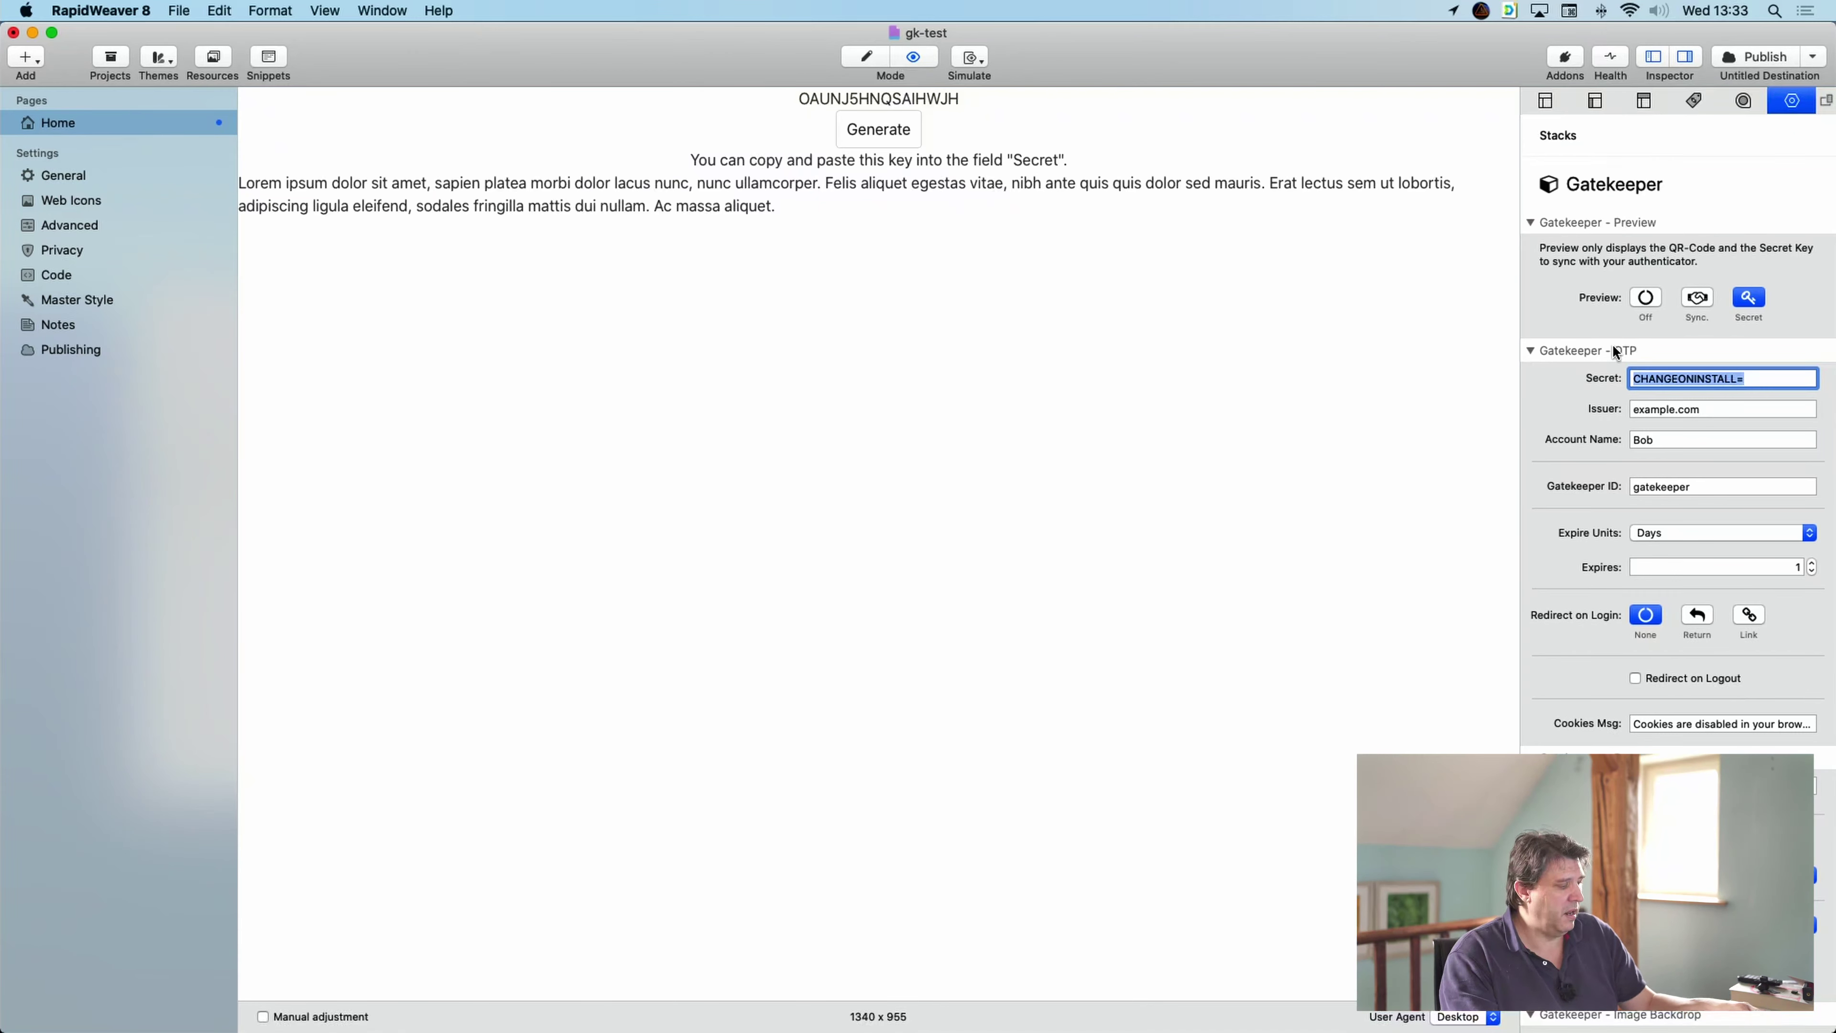
{"action": "key", "text": "super+v"}
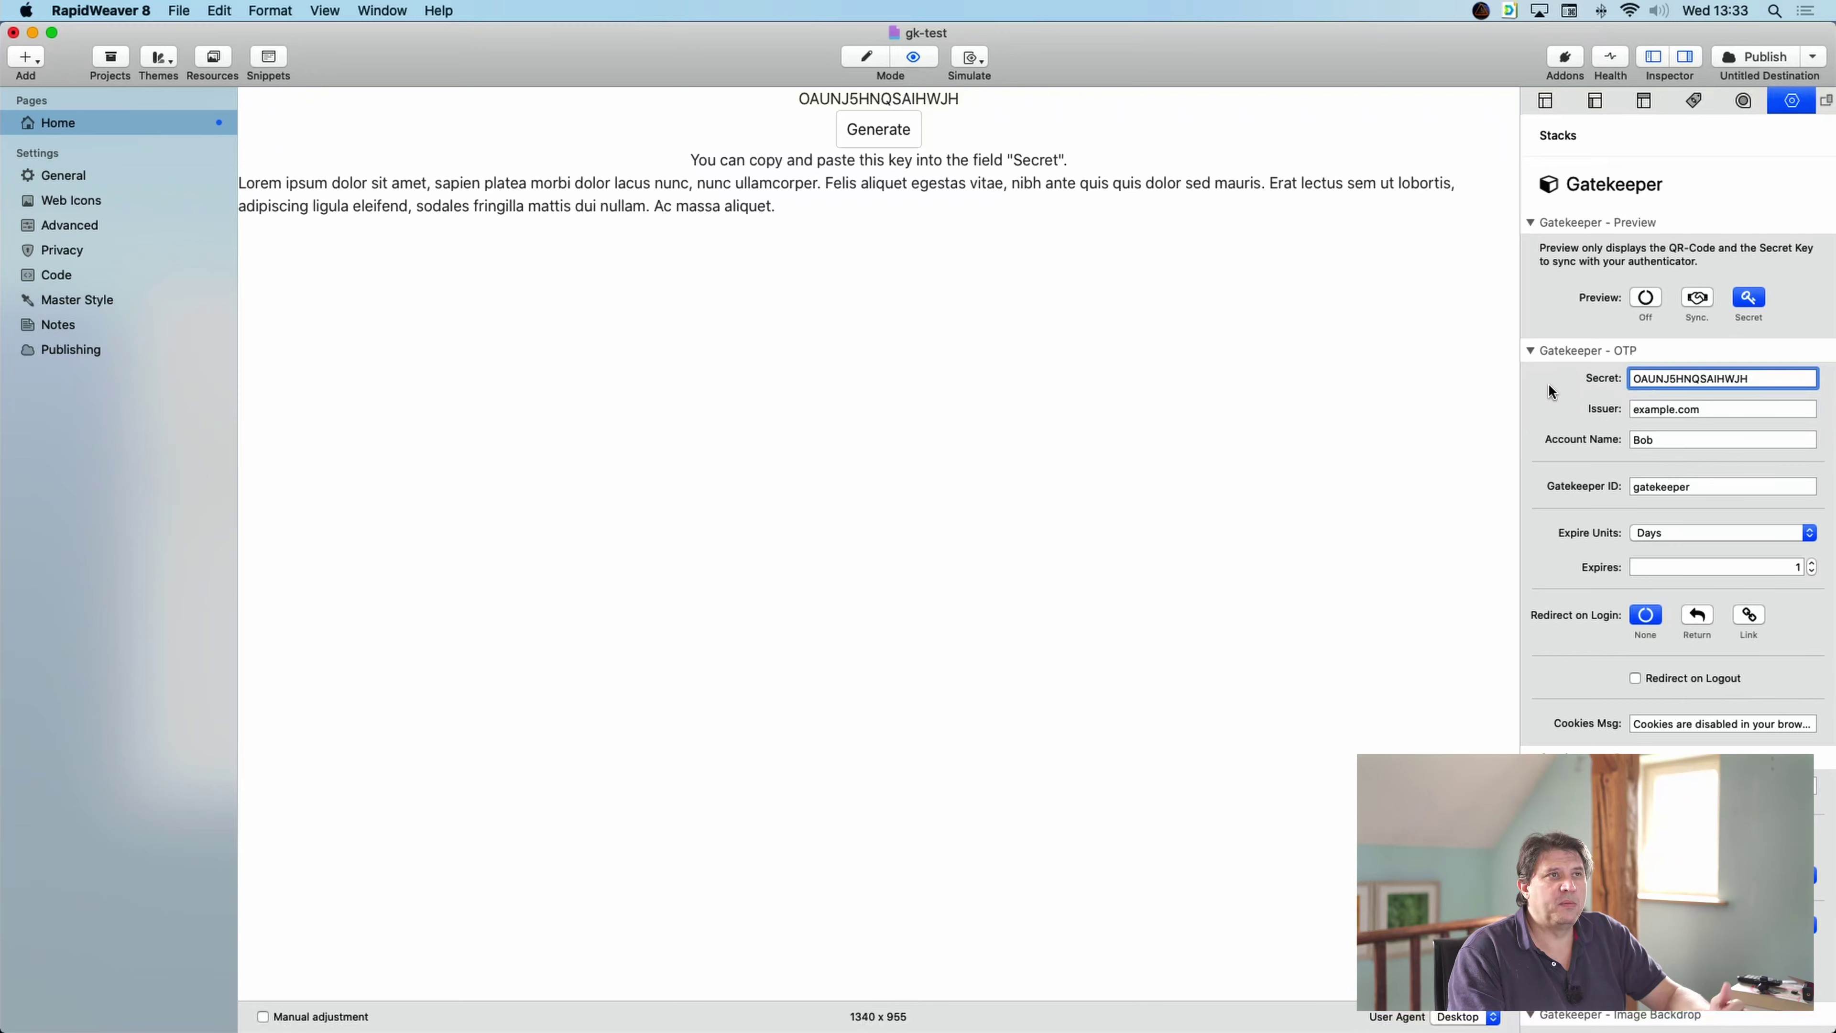
- Set the Gatekeeper stack's Account Name to Finance
{"action": "left_click", "coordinate": [867, 61]}
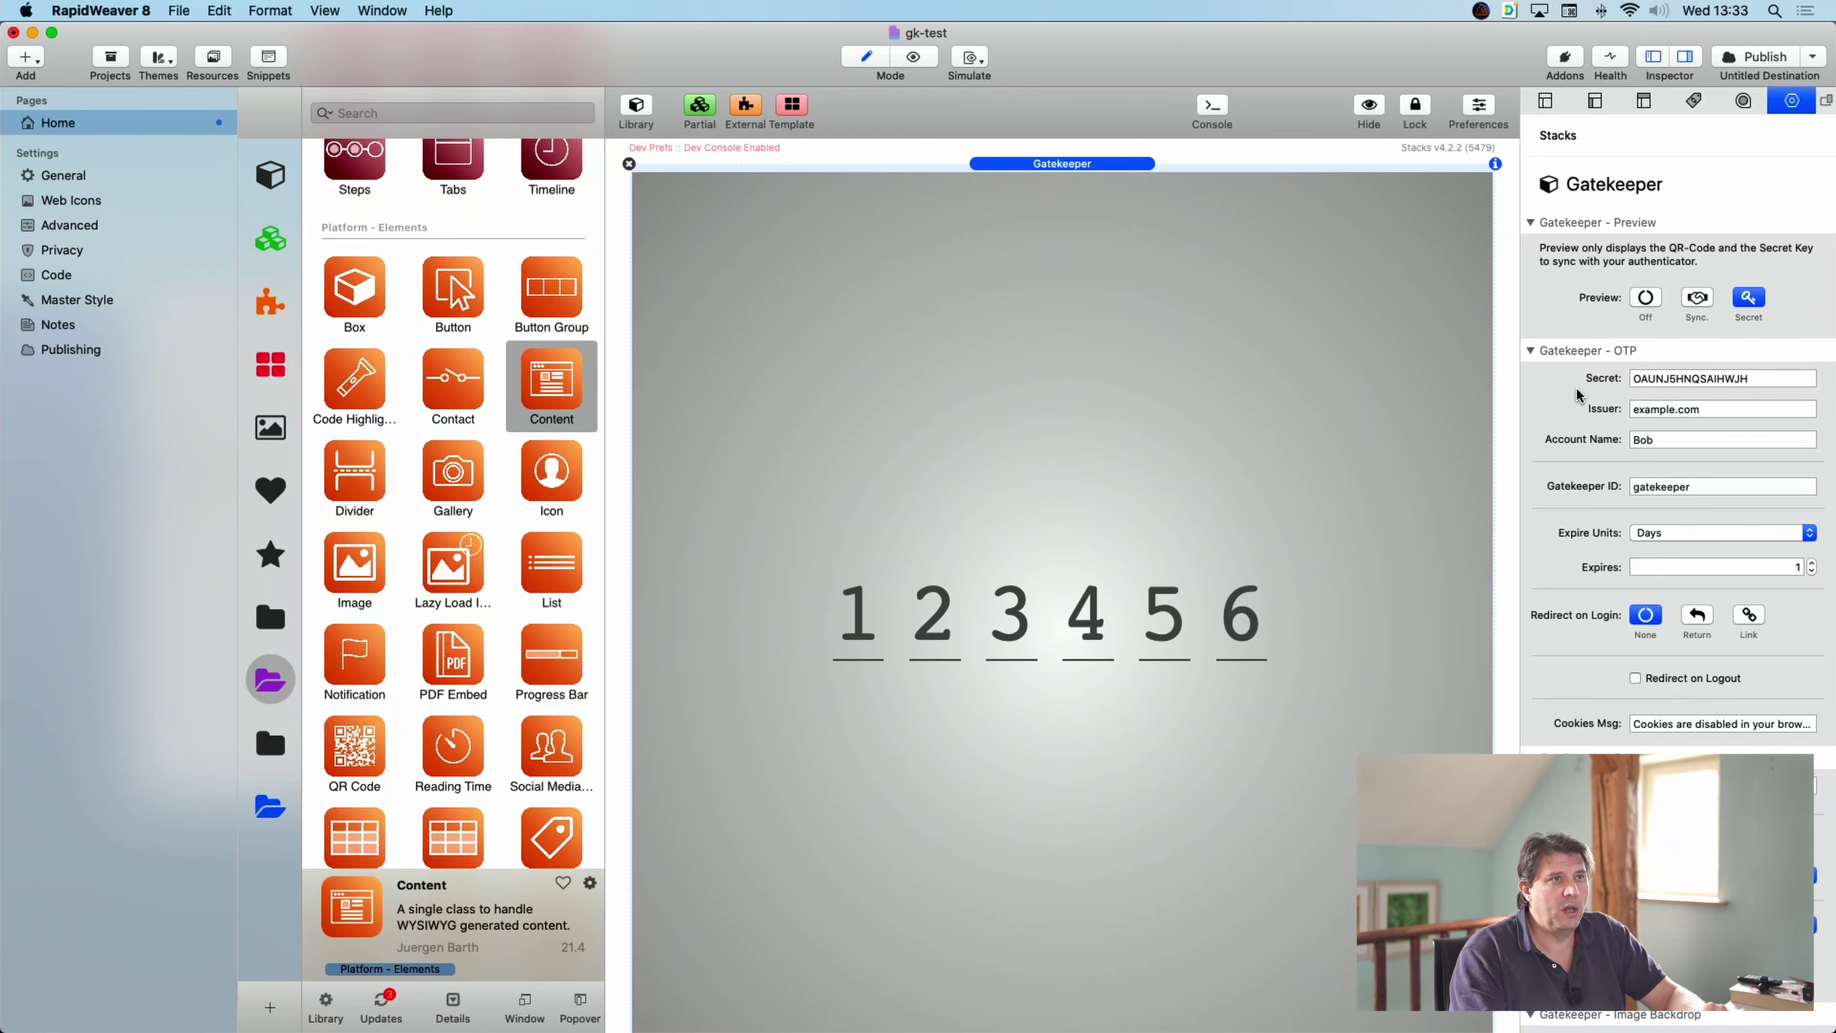
{"action": "left_click", "coordinate": [1771, 382]}
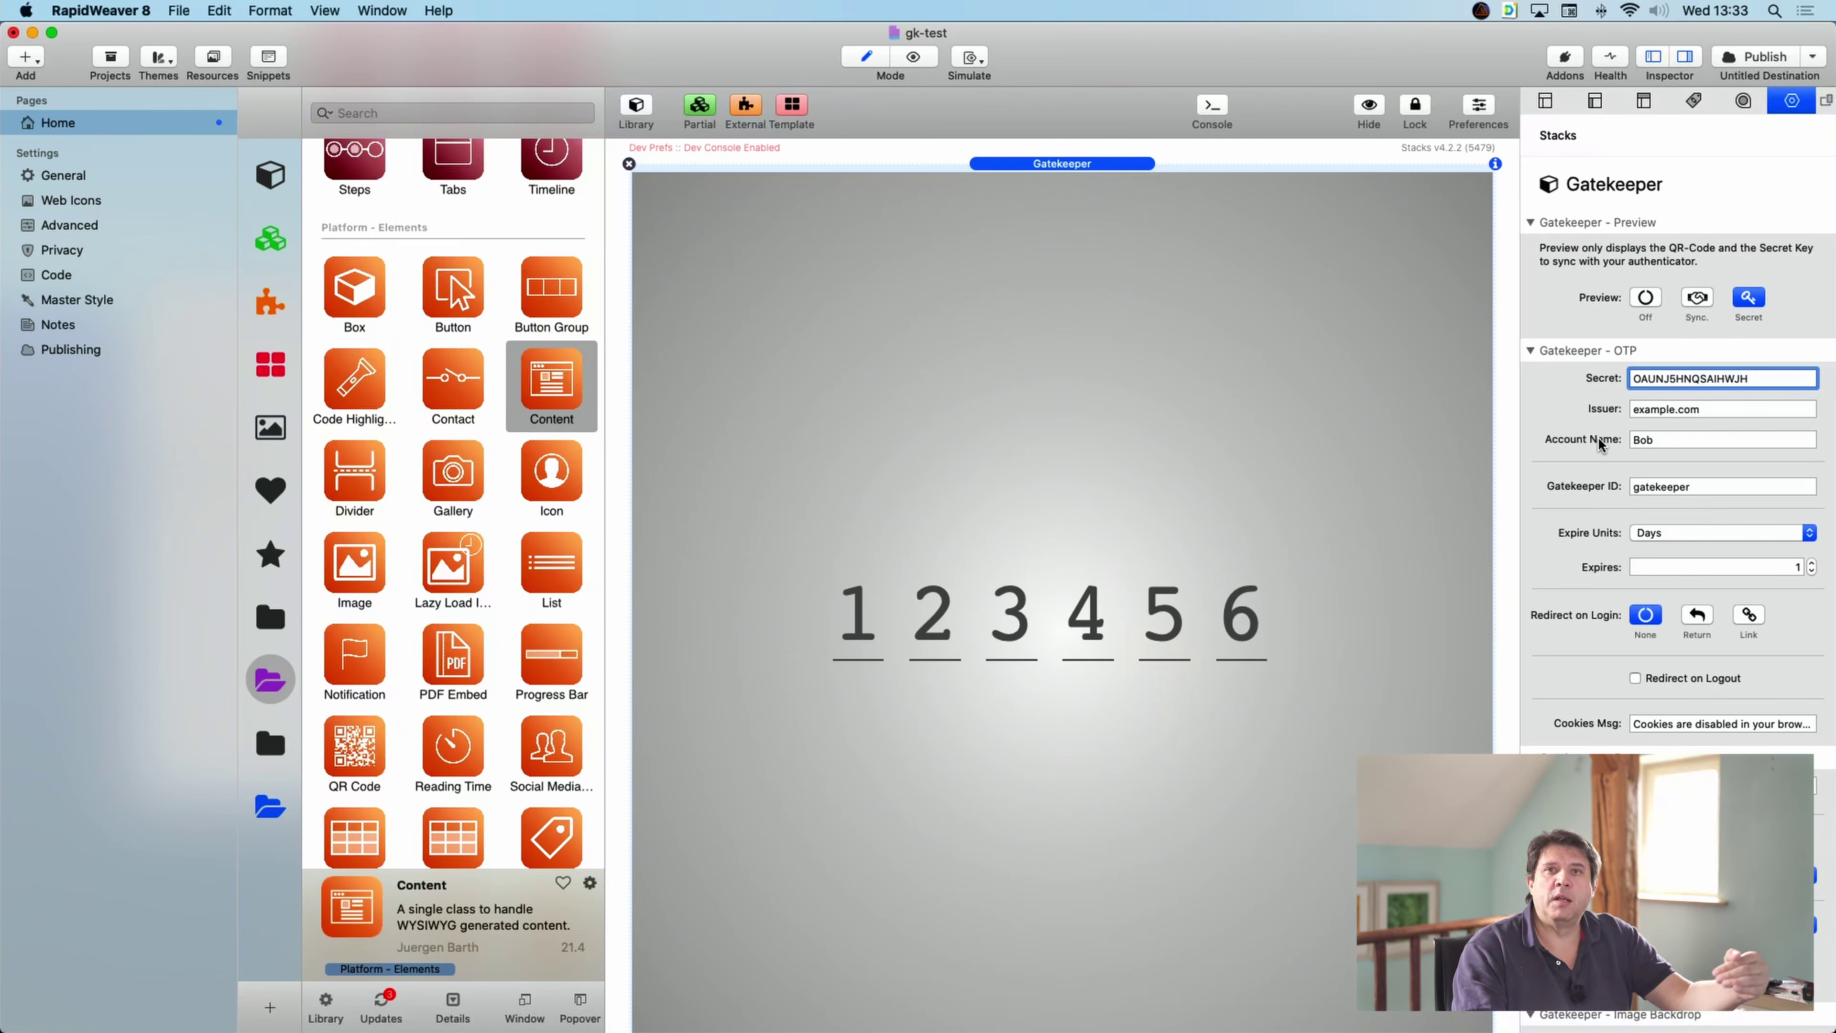
{"action": "triple_click", "coordinate": [1707, 408]}
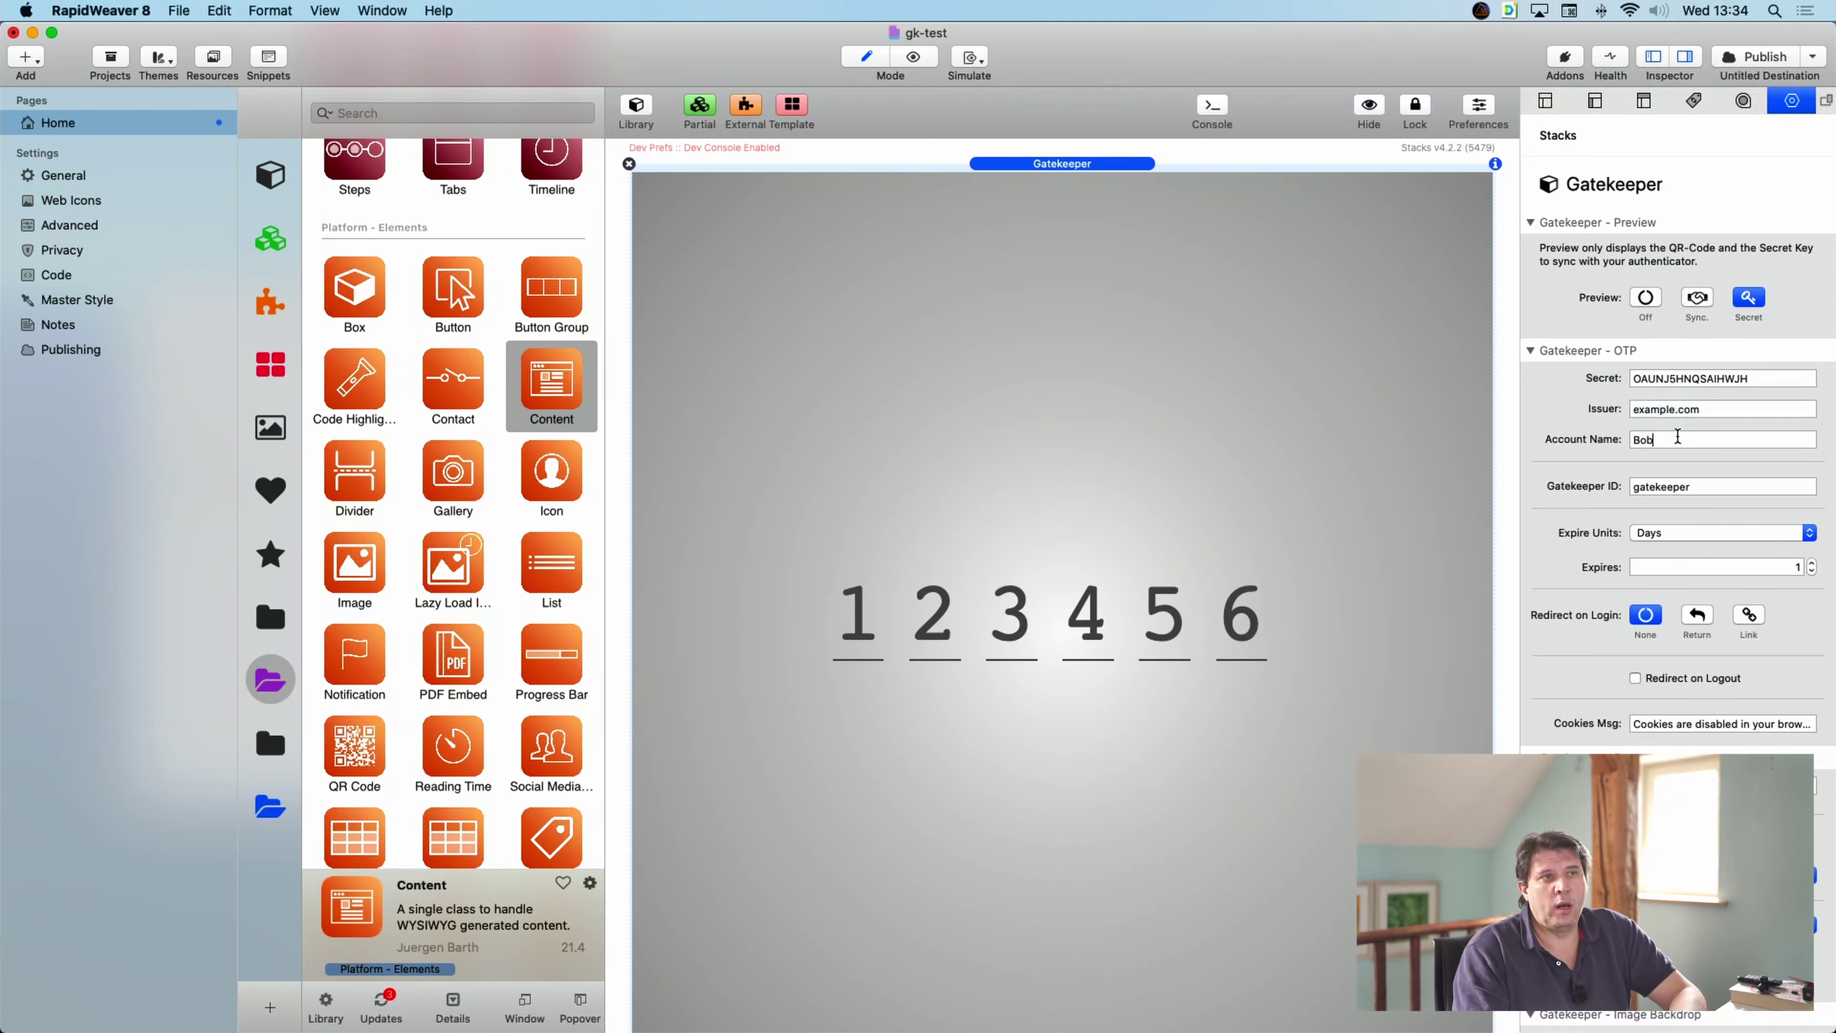
{"action": "key", "text": "Return"}
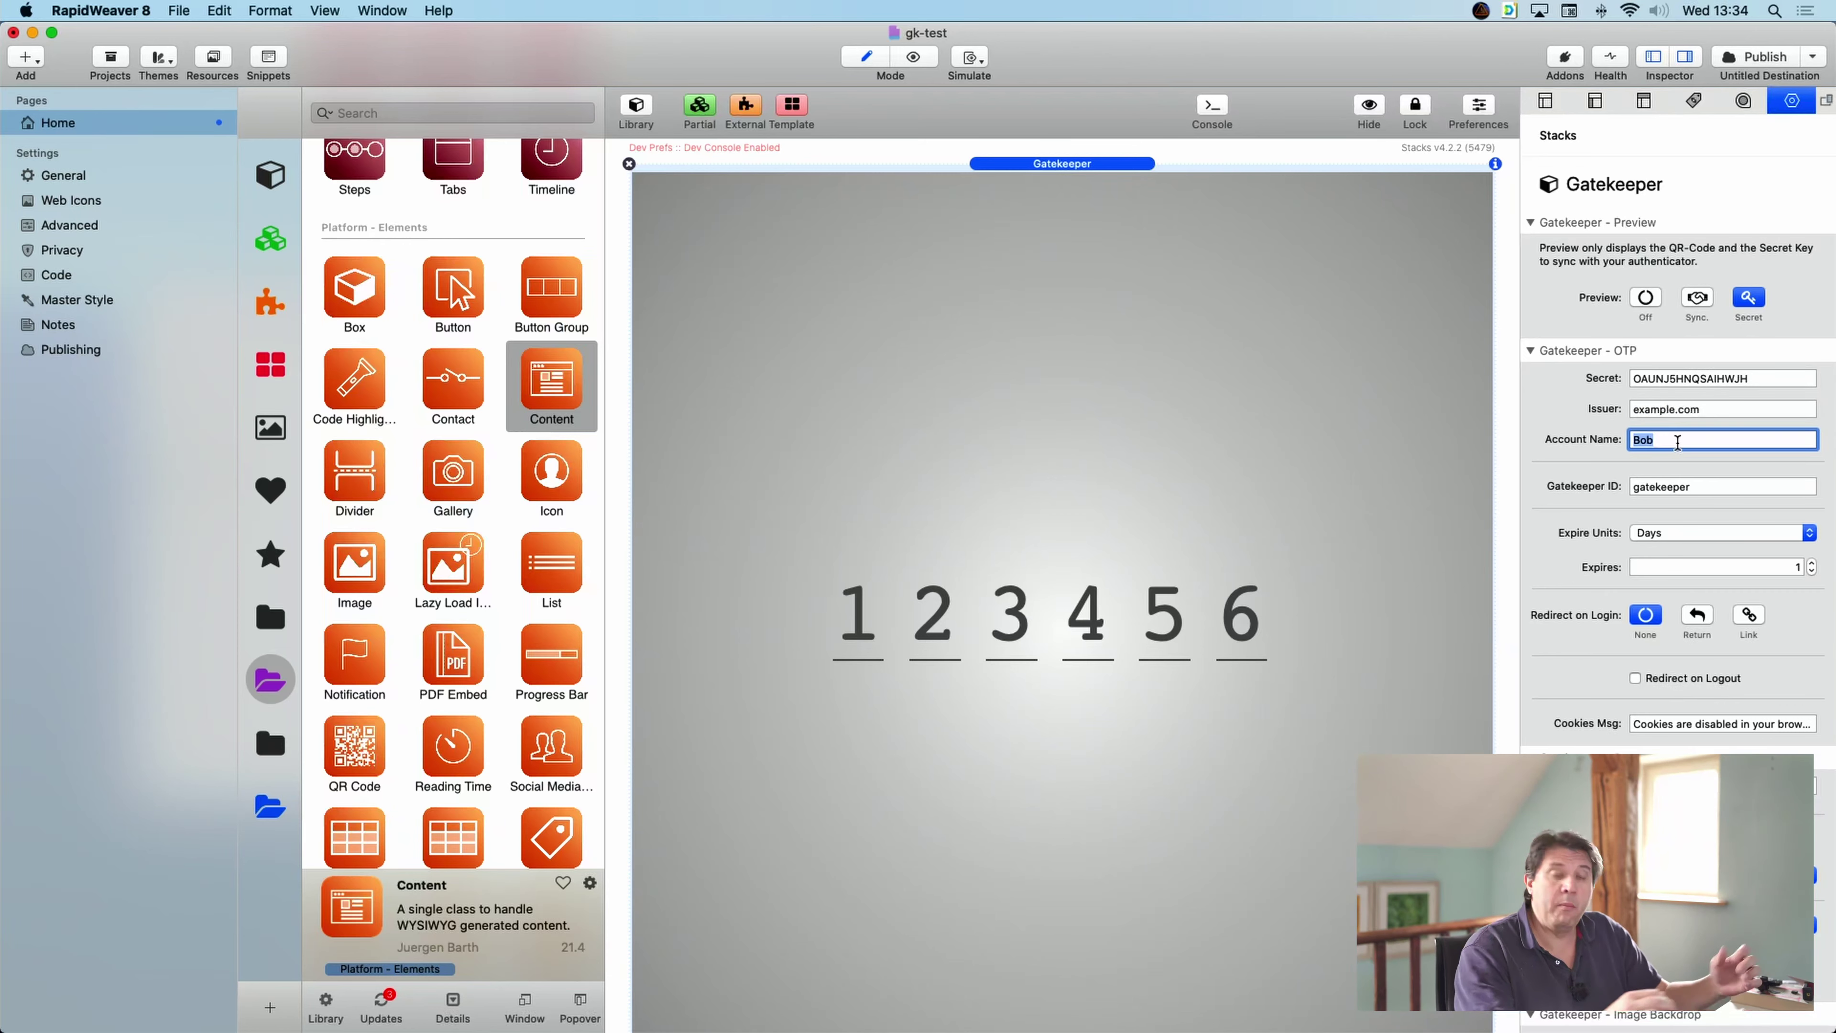
{"action": "type", "text": "Finance"}
{"action": "key", "text": "Return"}
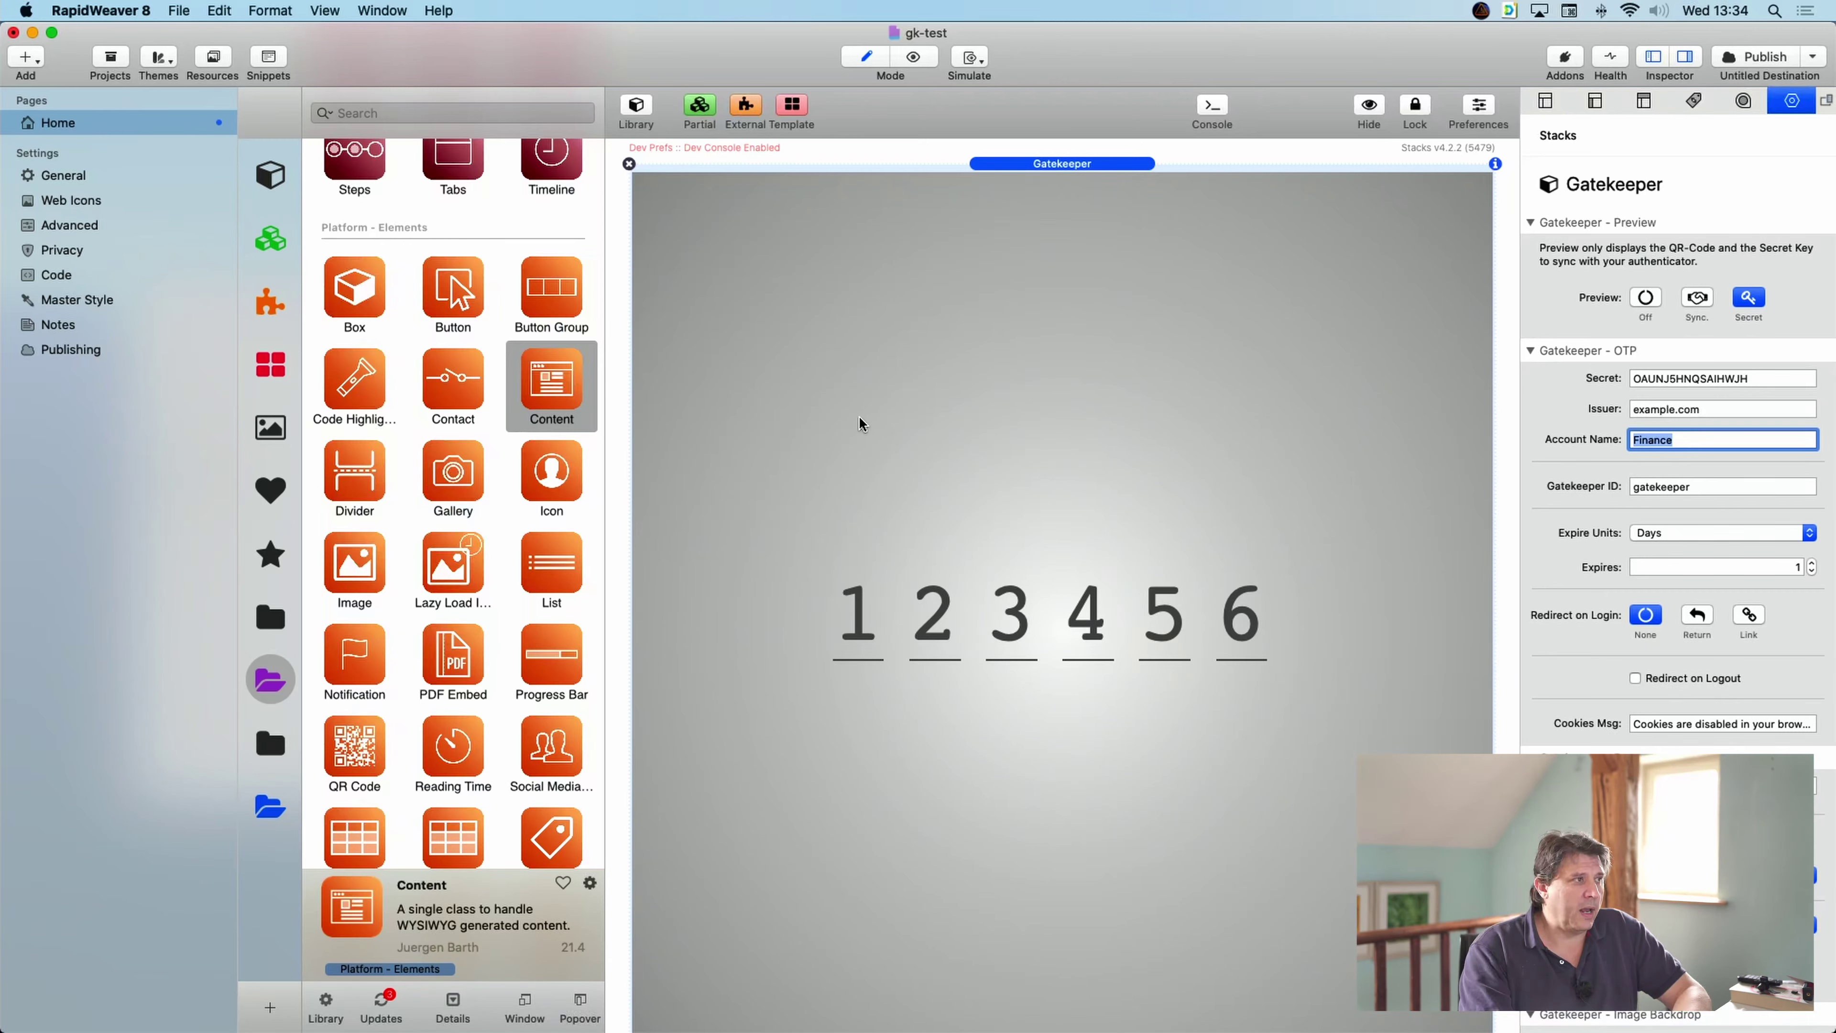
- Read Stack-Keeper's details in the Gatekeeper library, then return to the Platform stacks
{"action": "left_click", "coordinate": [255, 808]}
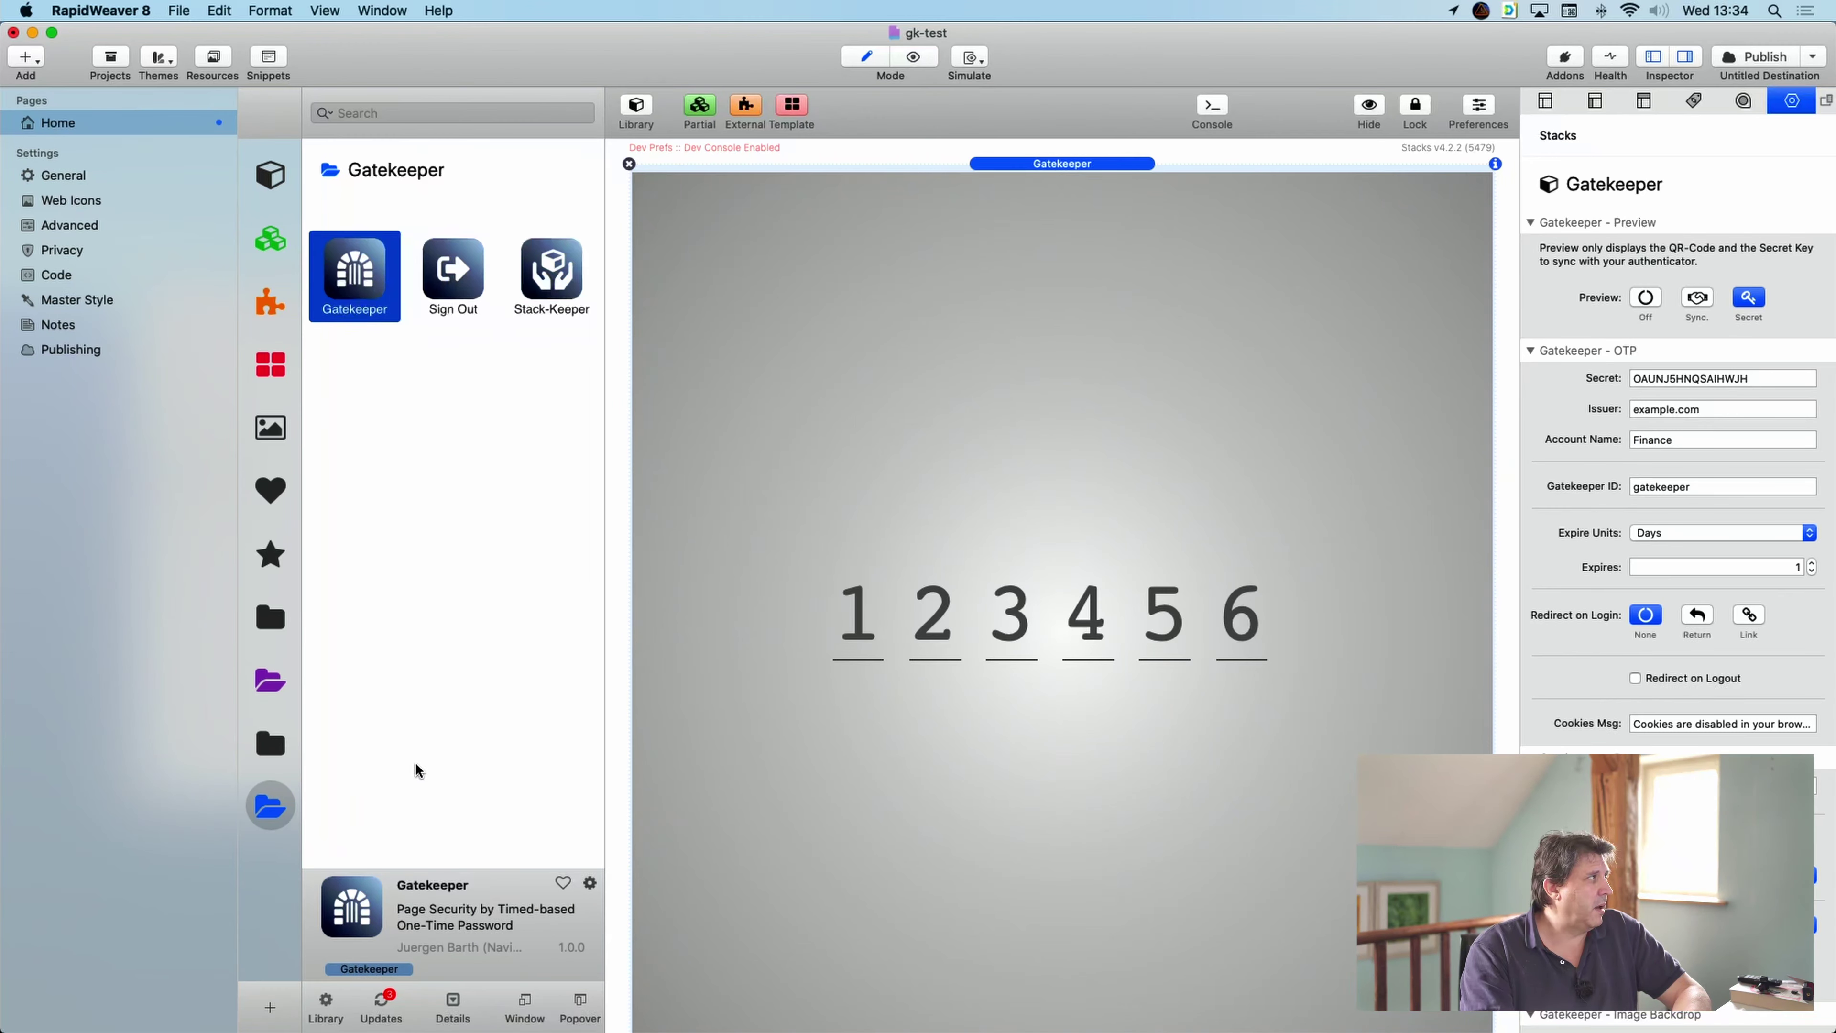
{"action": "left_click", "coordinate": [569, 274]}
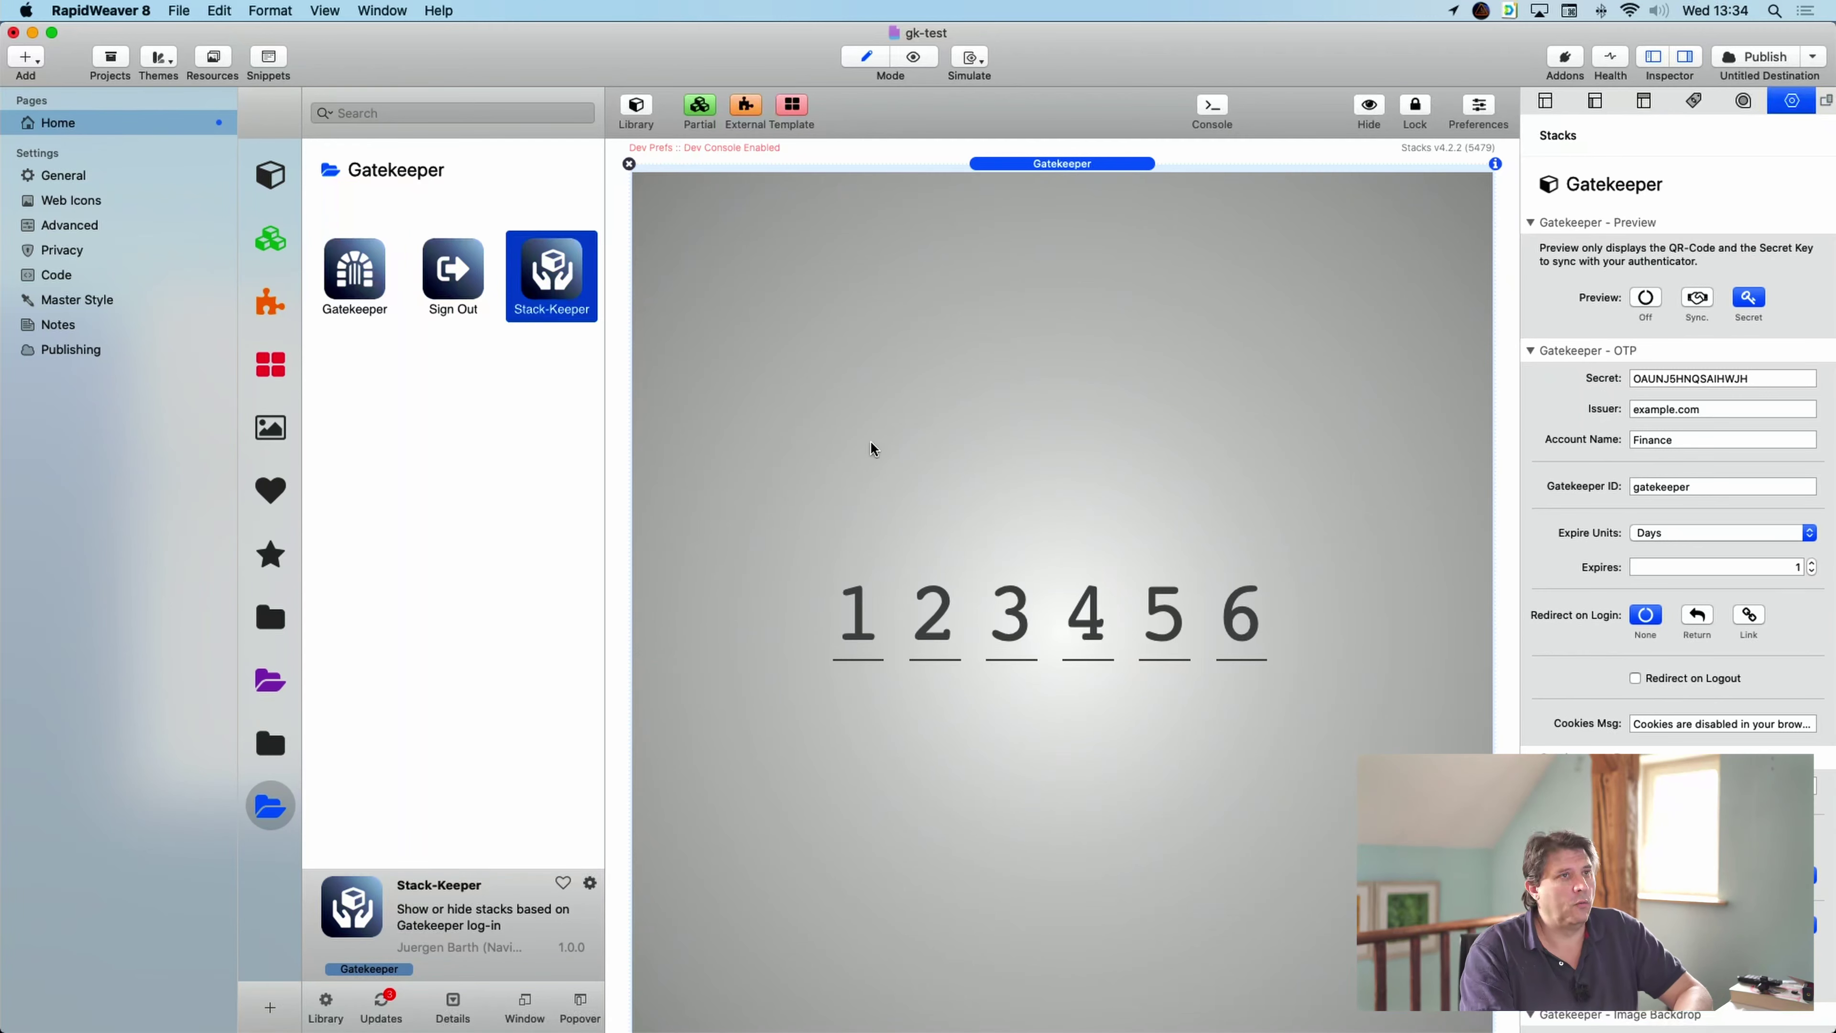
{"action": "left_click", "coordinate": [270, 680]}
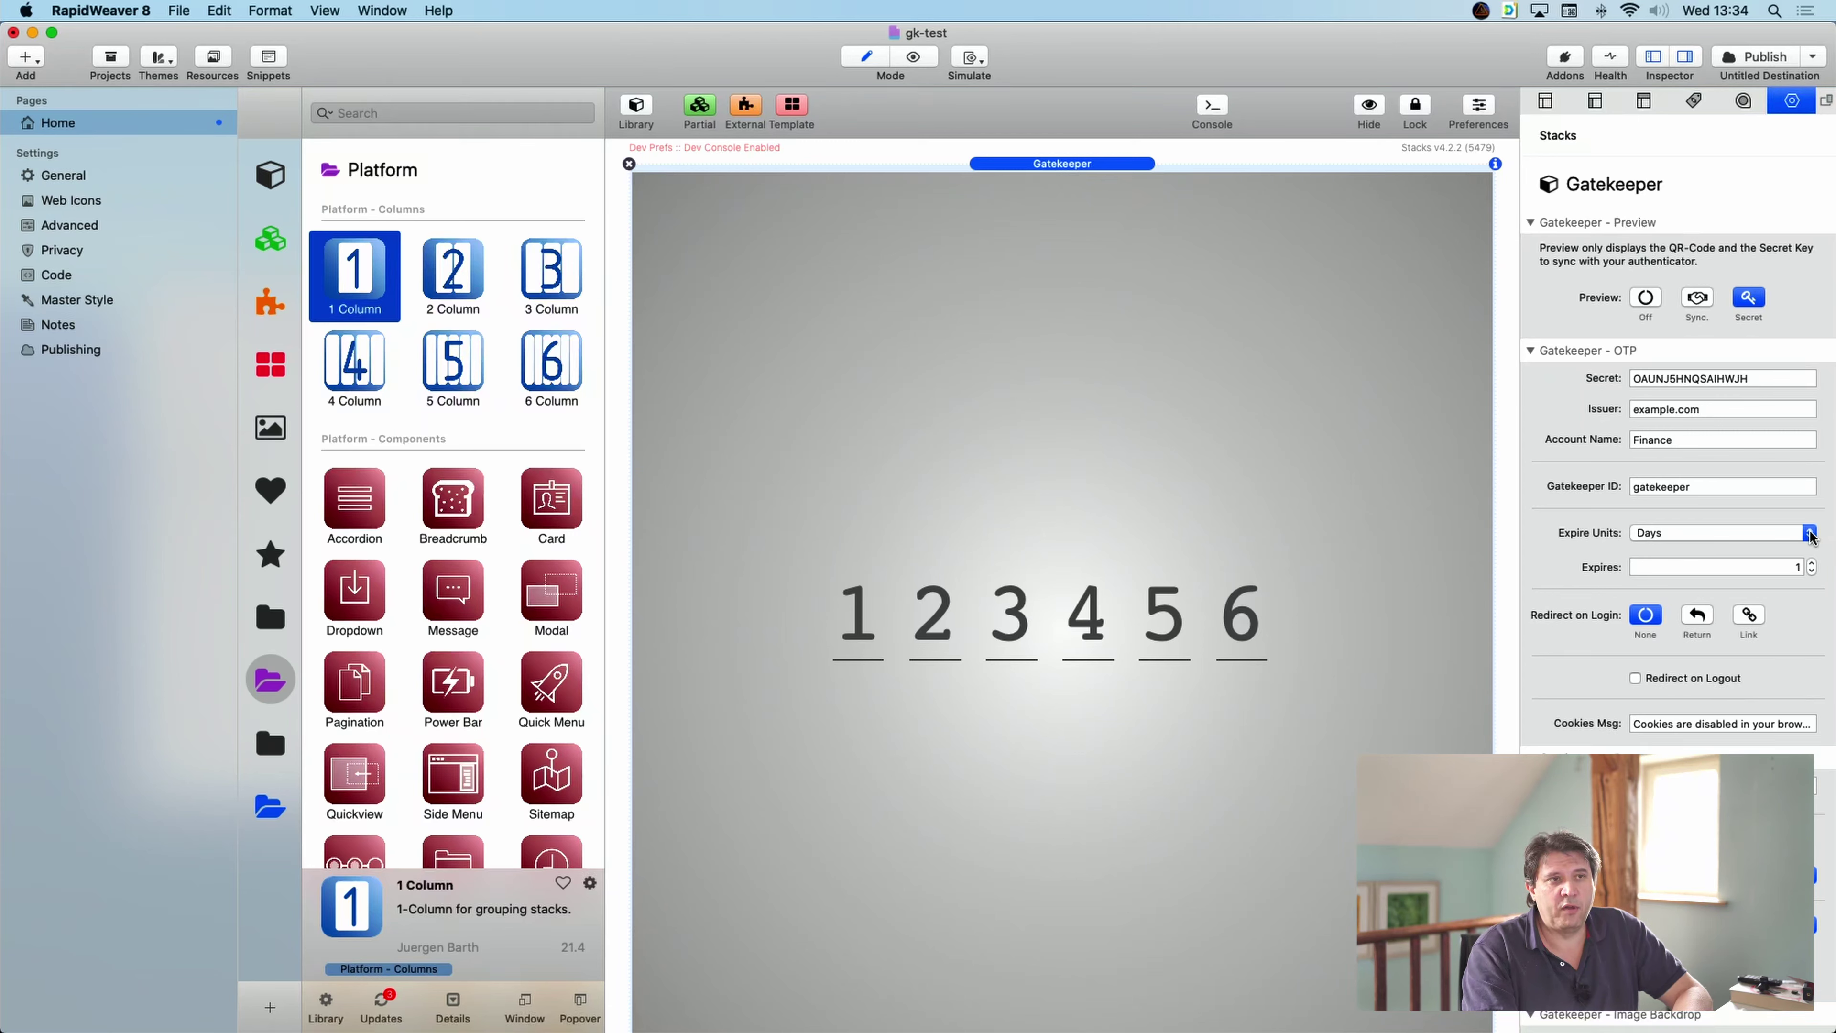
{"action": "left_click", "coordinate": [1810, 535]}
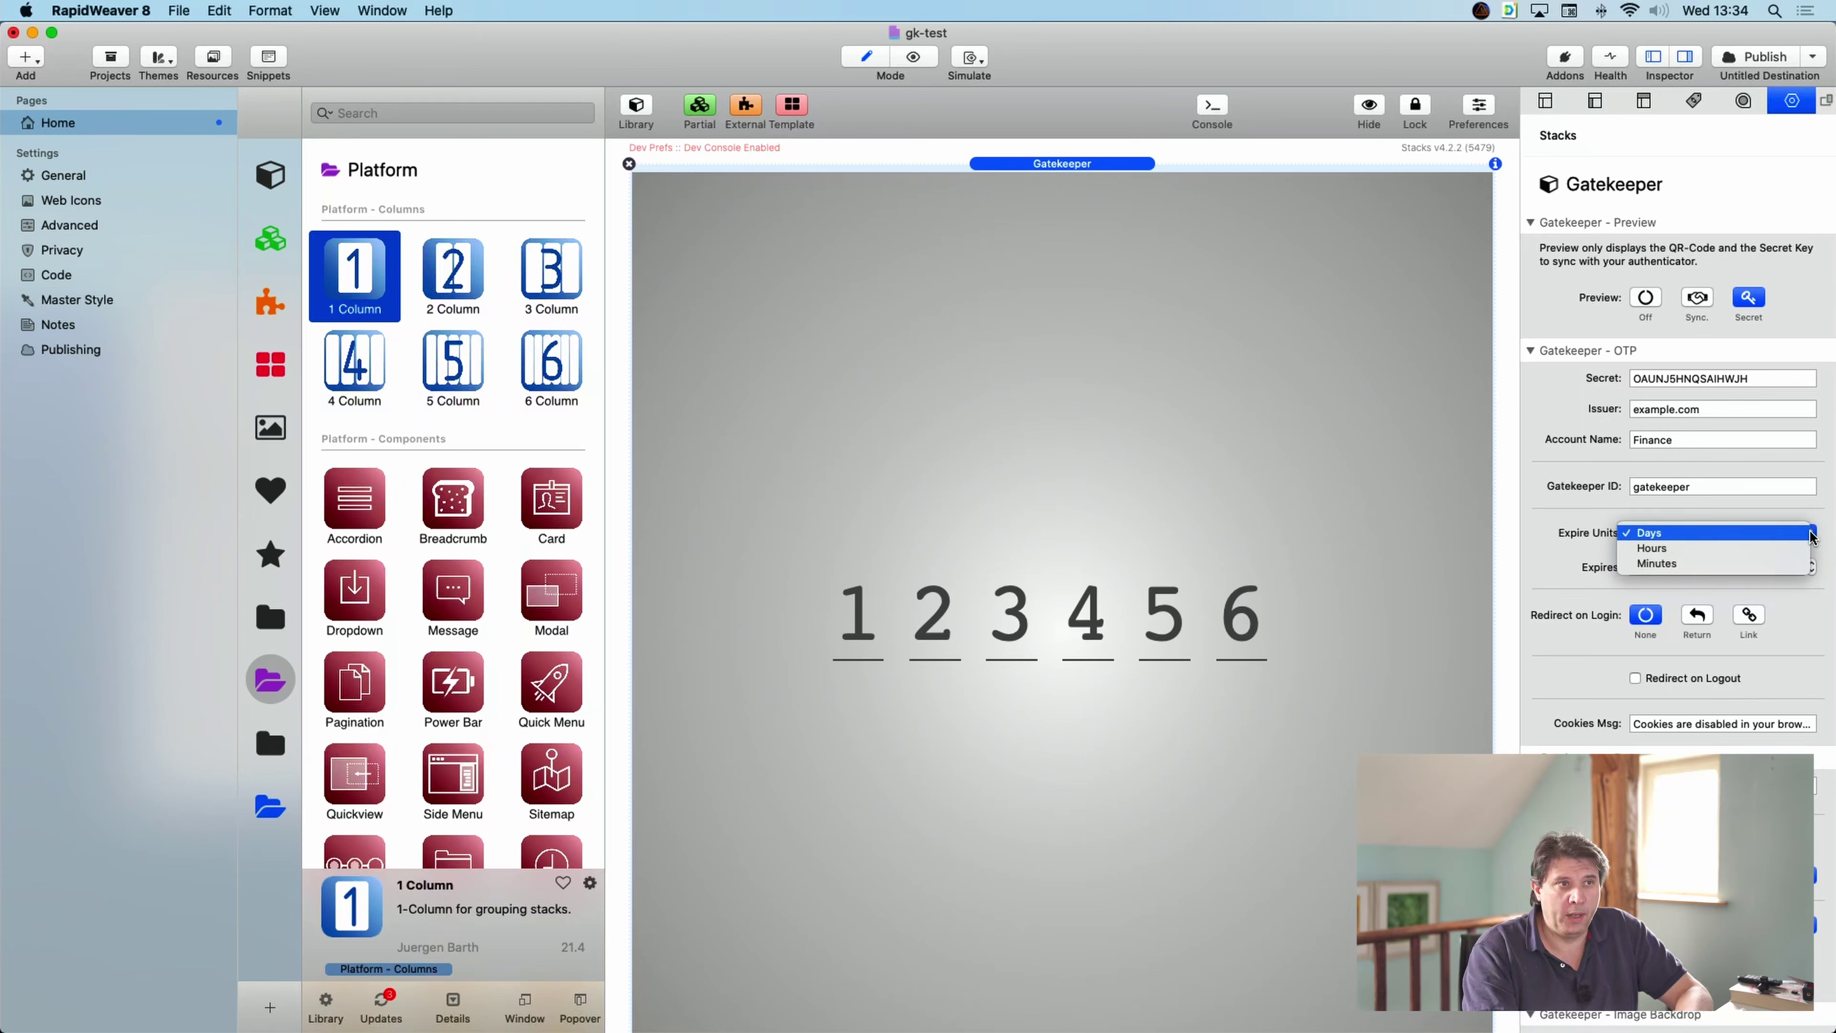
{"action": "left_click", "coordinate": [1568, 550]}
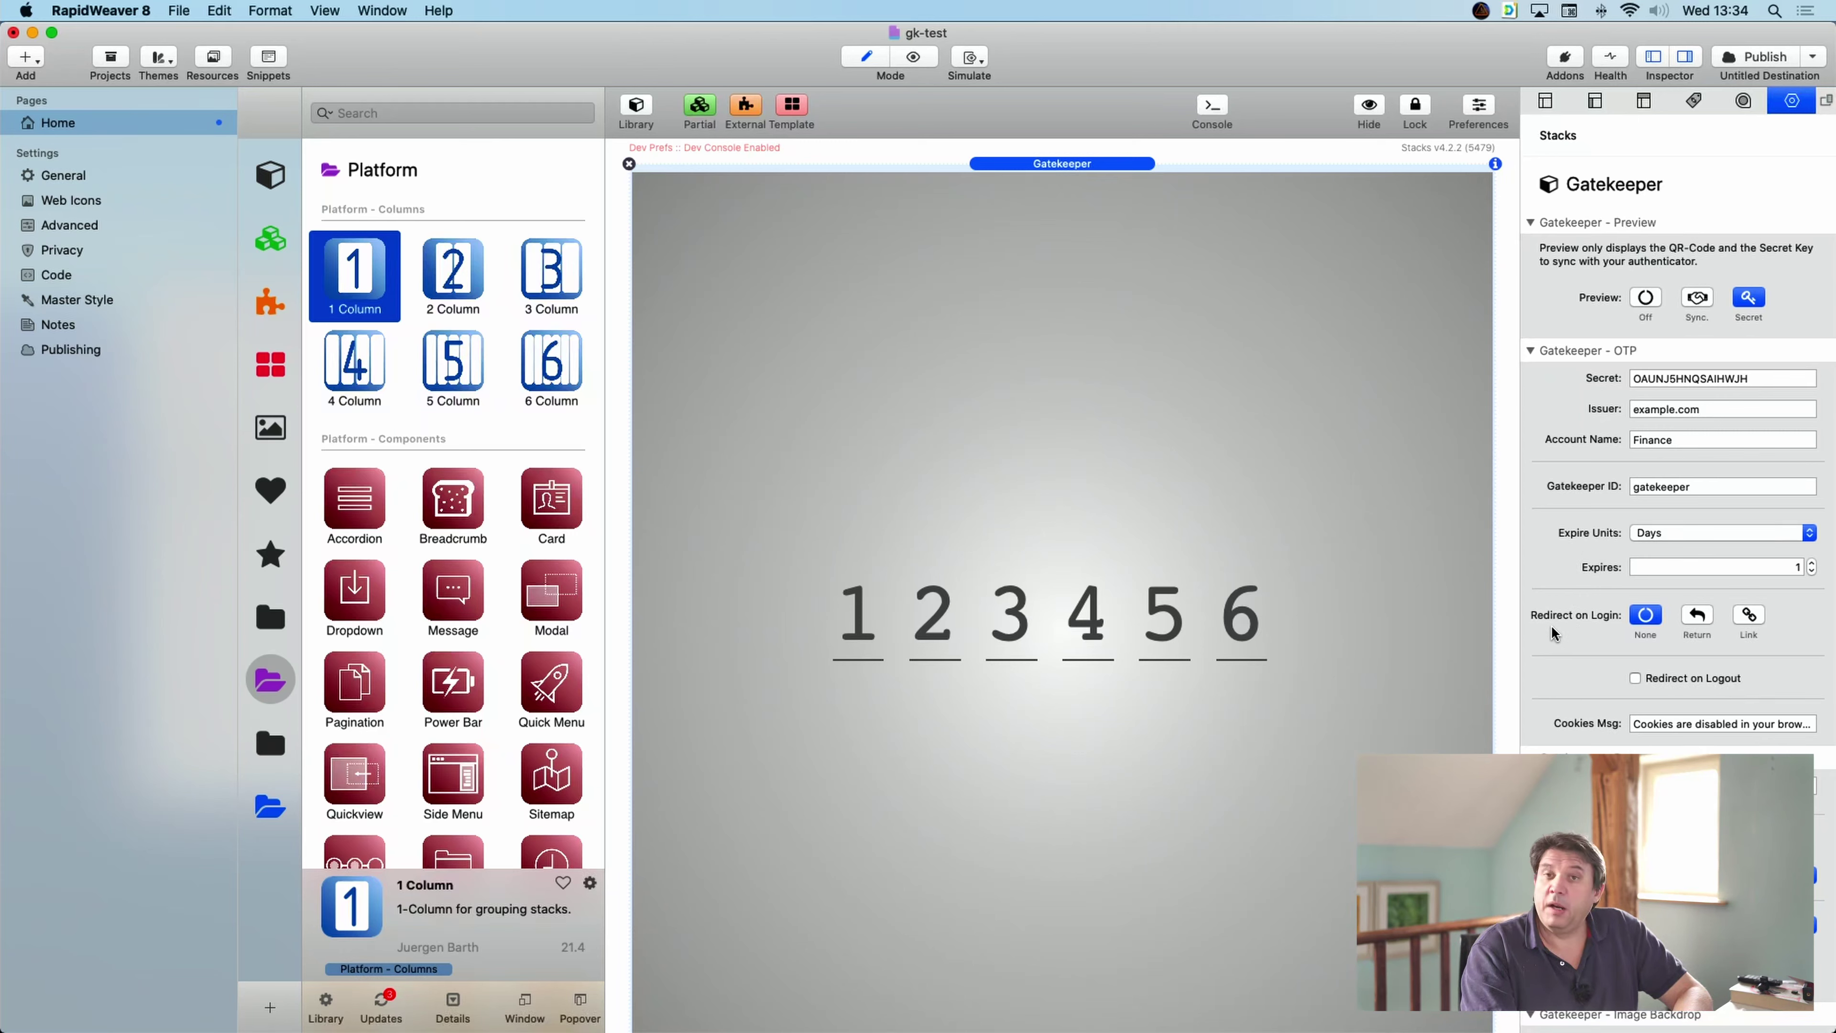
{"action": "left_click", "coordinate": [1697, 615]}
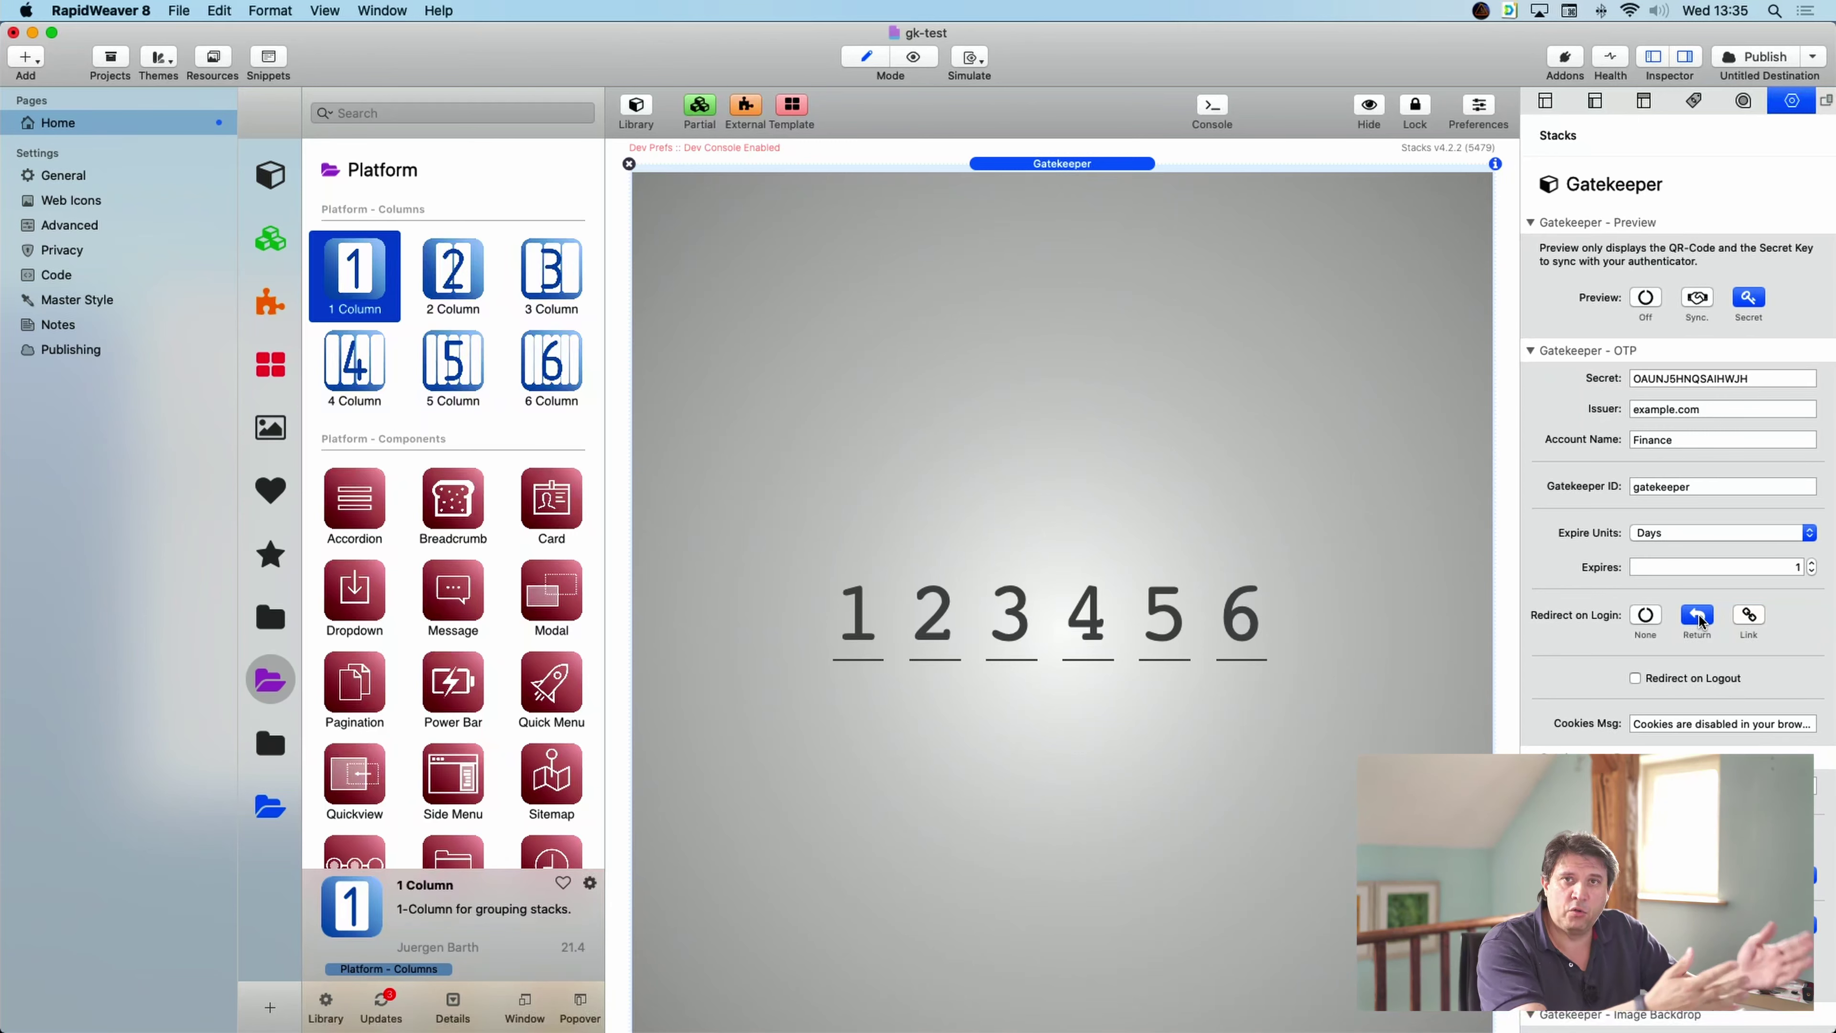
{"action": "left_click", "coordinate": [1752, 615]}
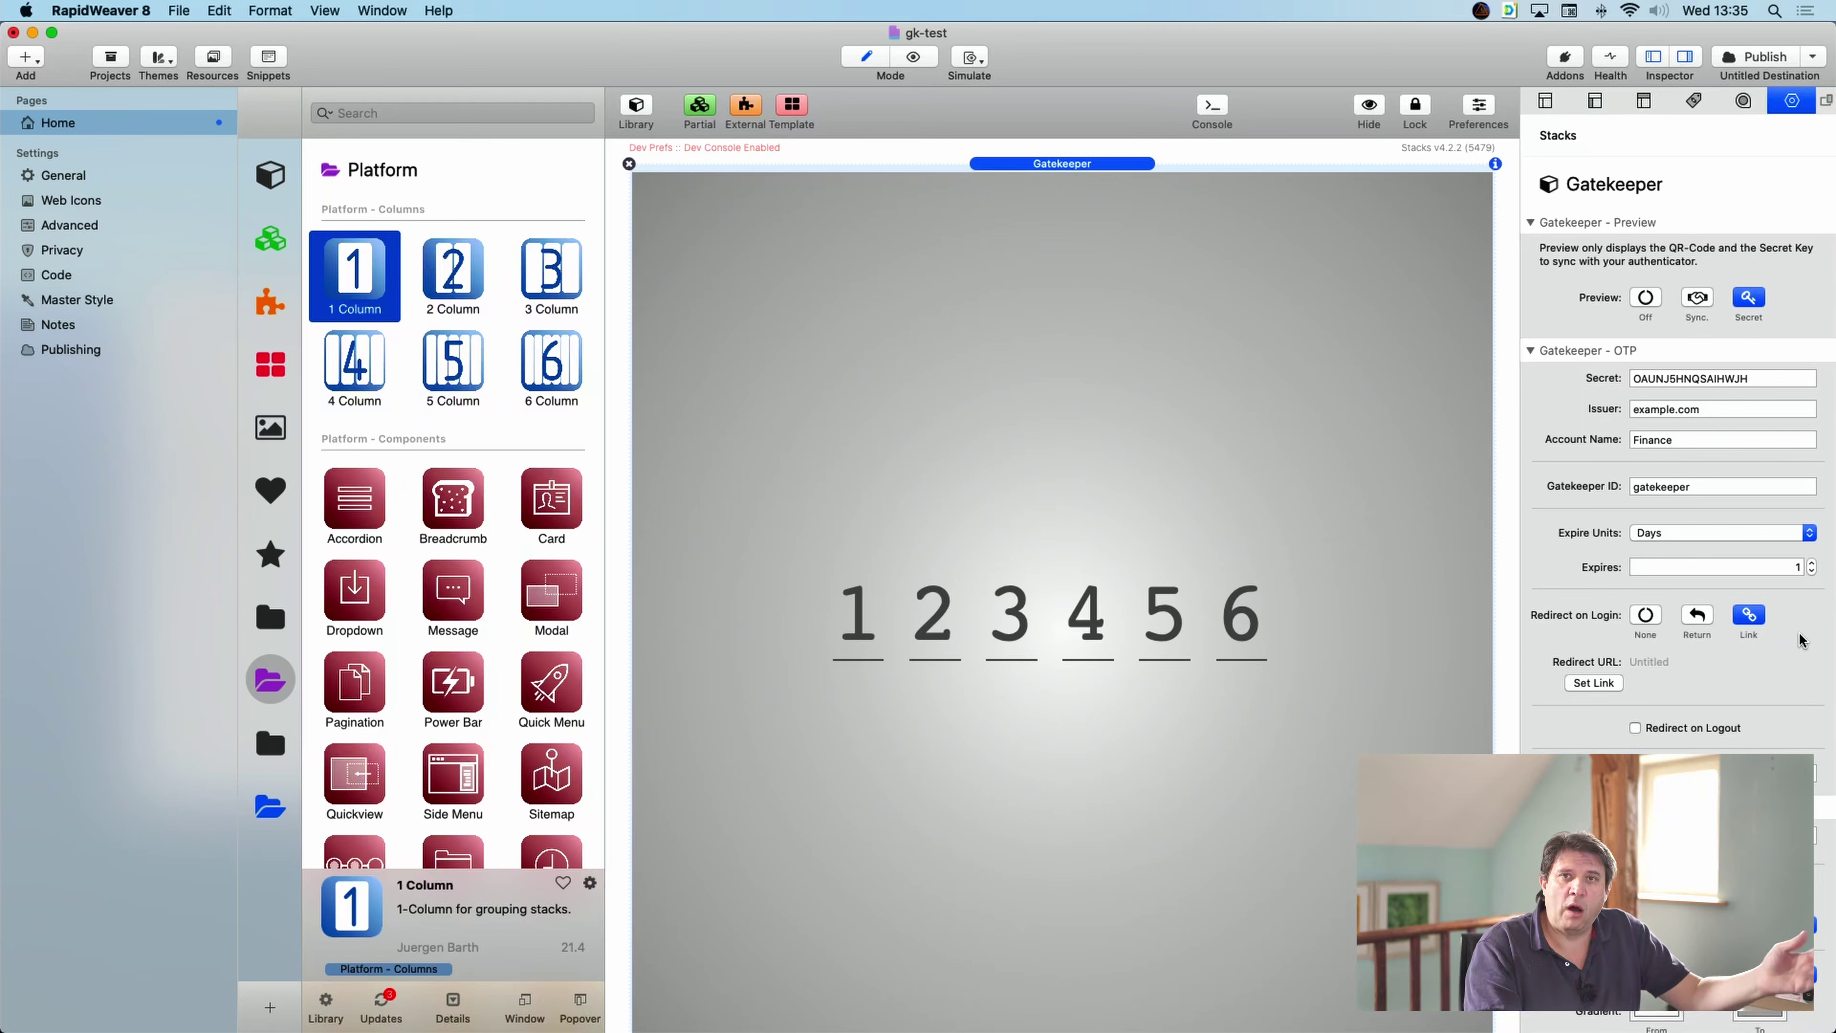
{"action": "left_click", "coordinate": [1644, 617]}
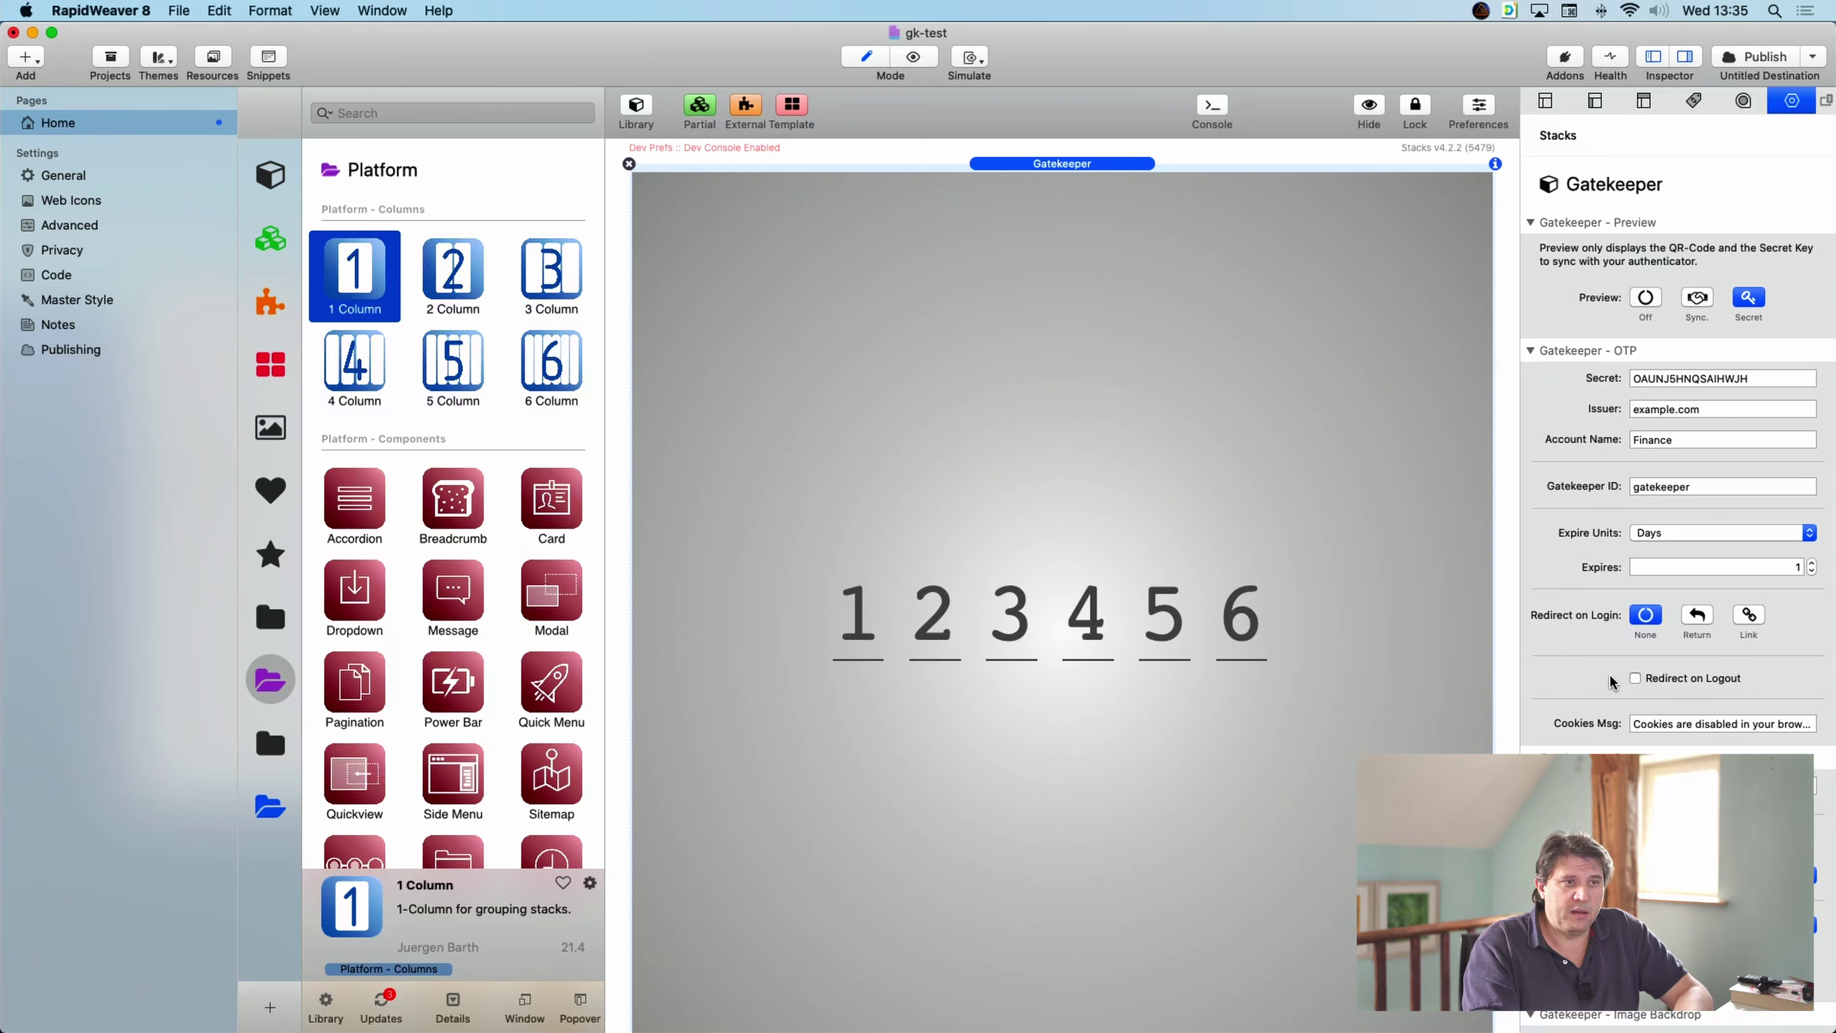
{"action": "left_click", "coordinate": [1634, 679]}
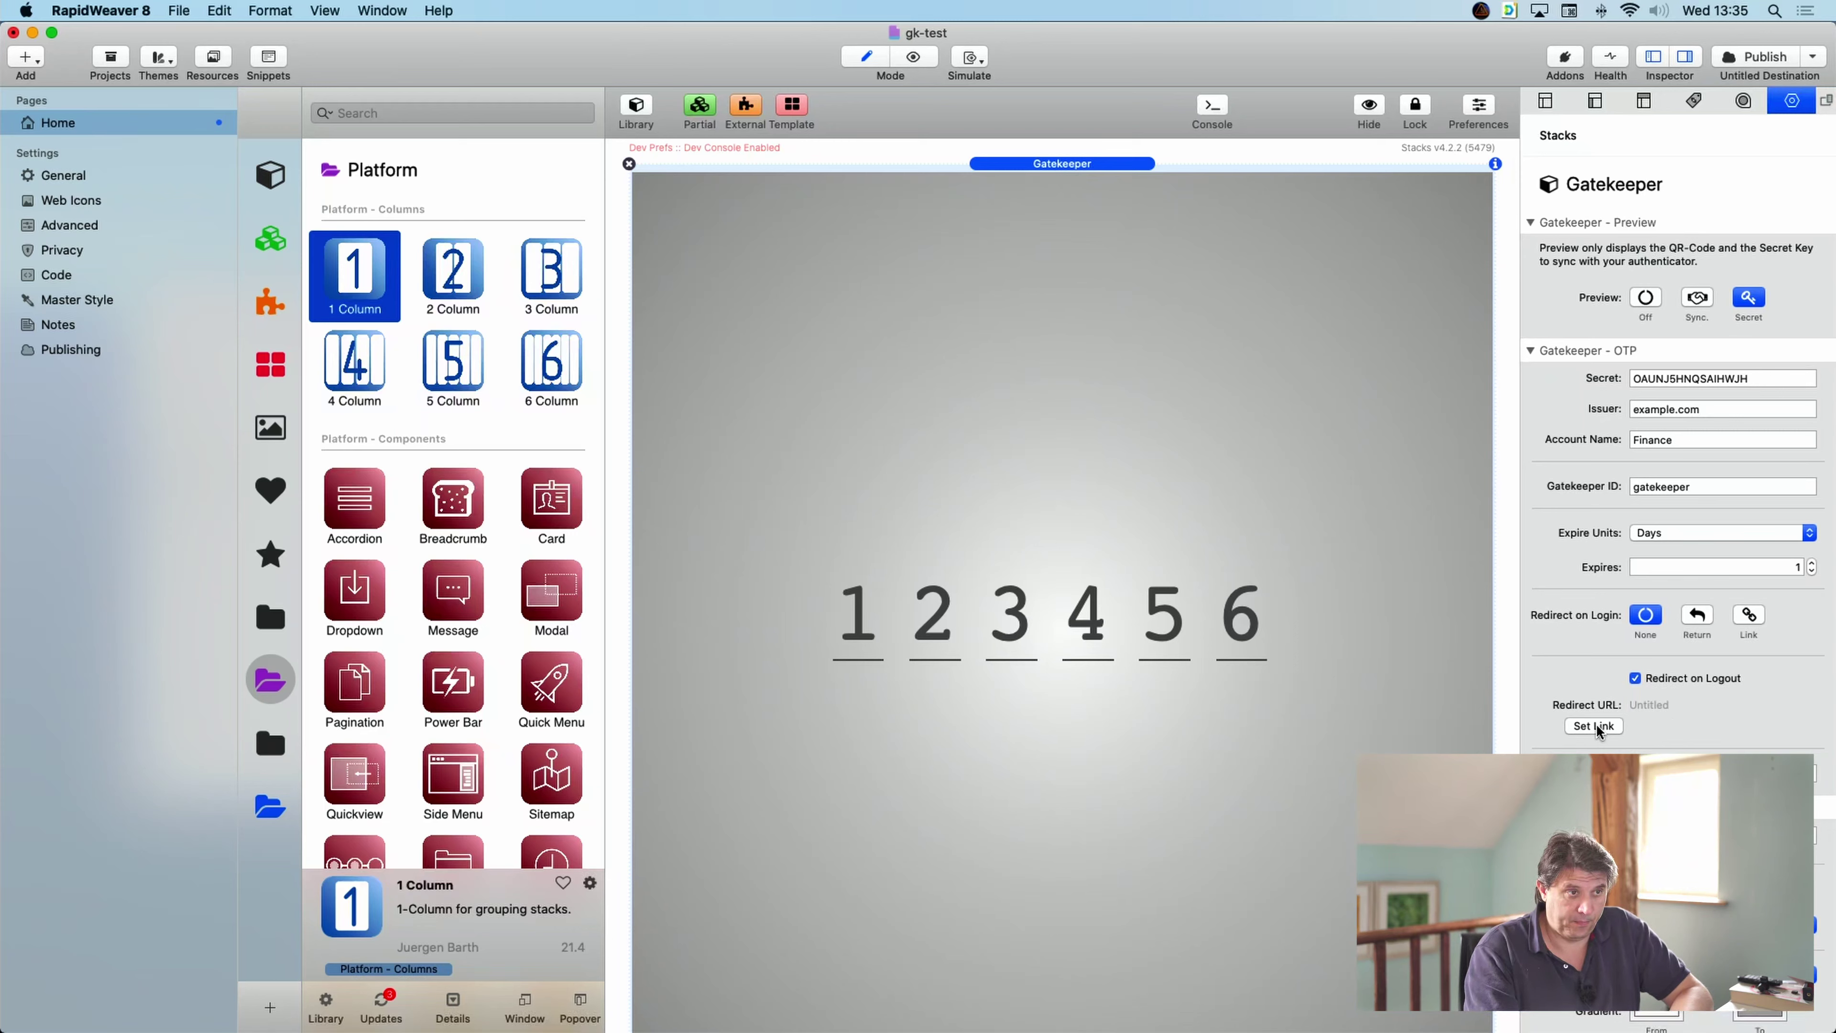
{"action": "left_click", "coordinate": [1635, 678]}
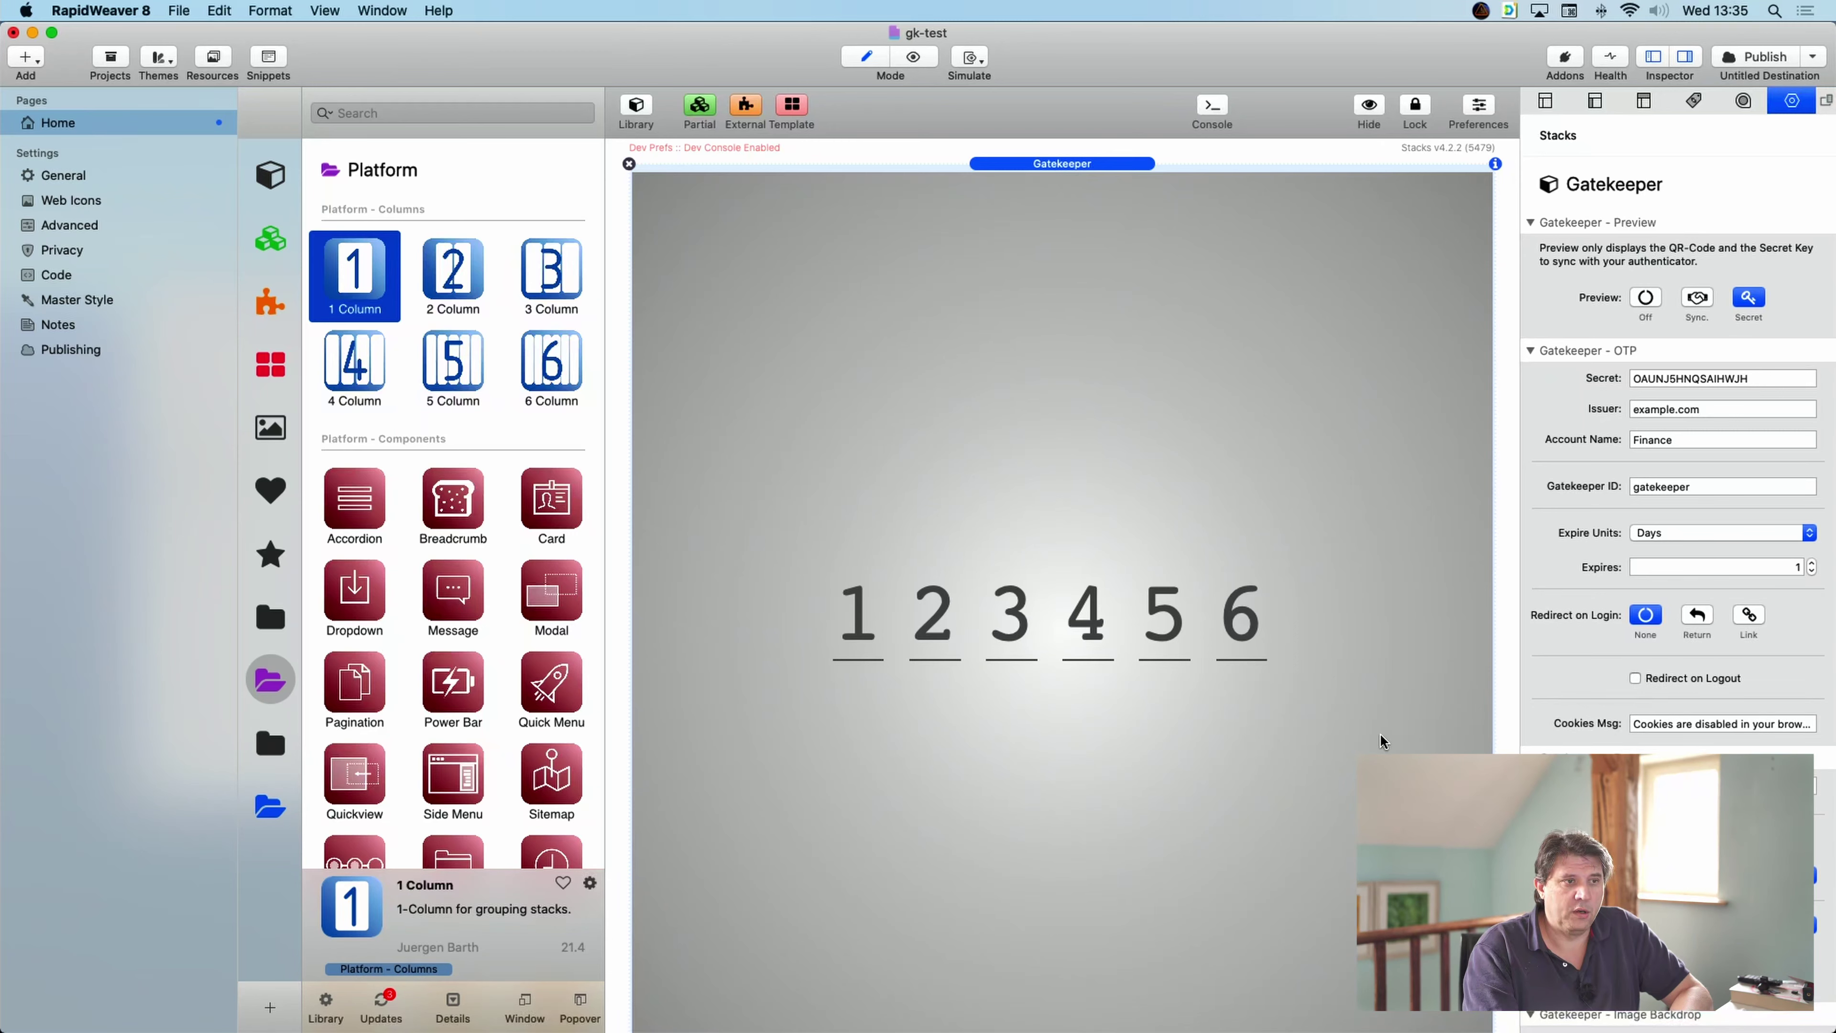
- Scroll the Stacks inspector down to the Gatekeeper - Page section
{"action": "scroll", "coordinate": [1613, 600], "scroll_direction": "down", "scroll_amount": 5}
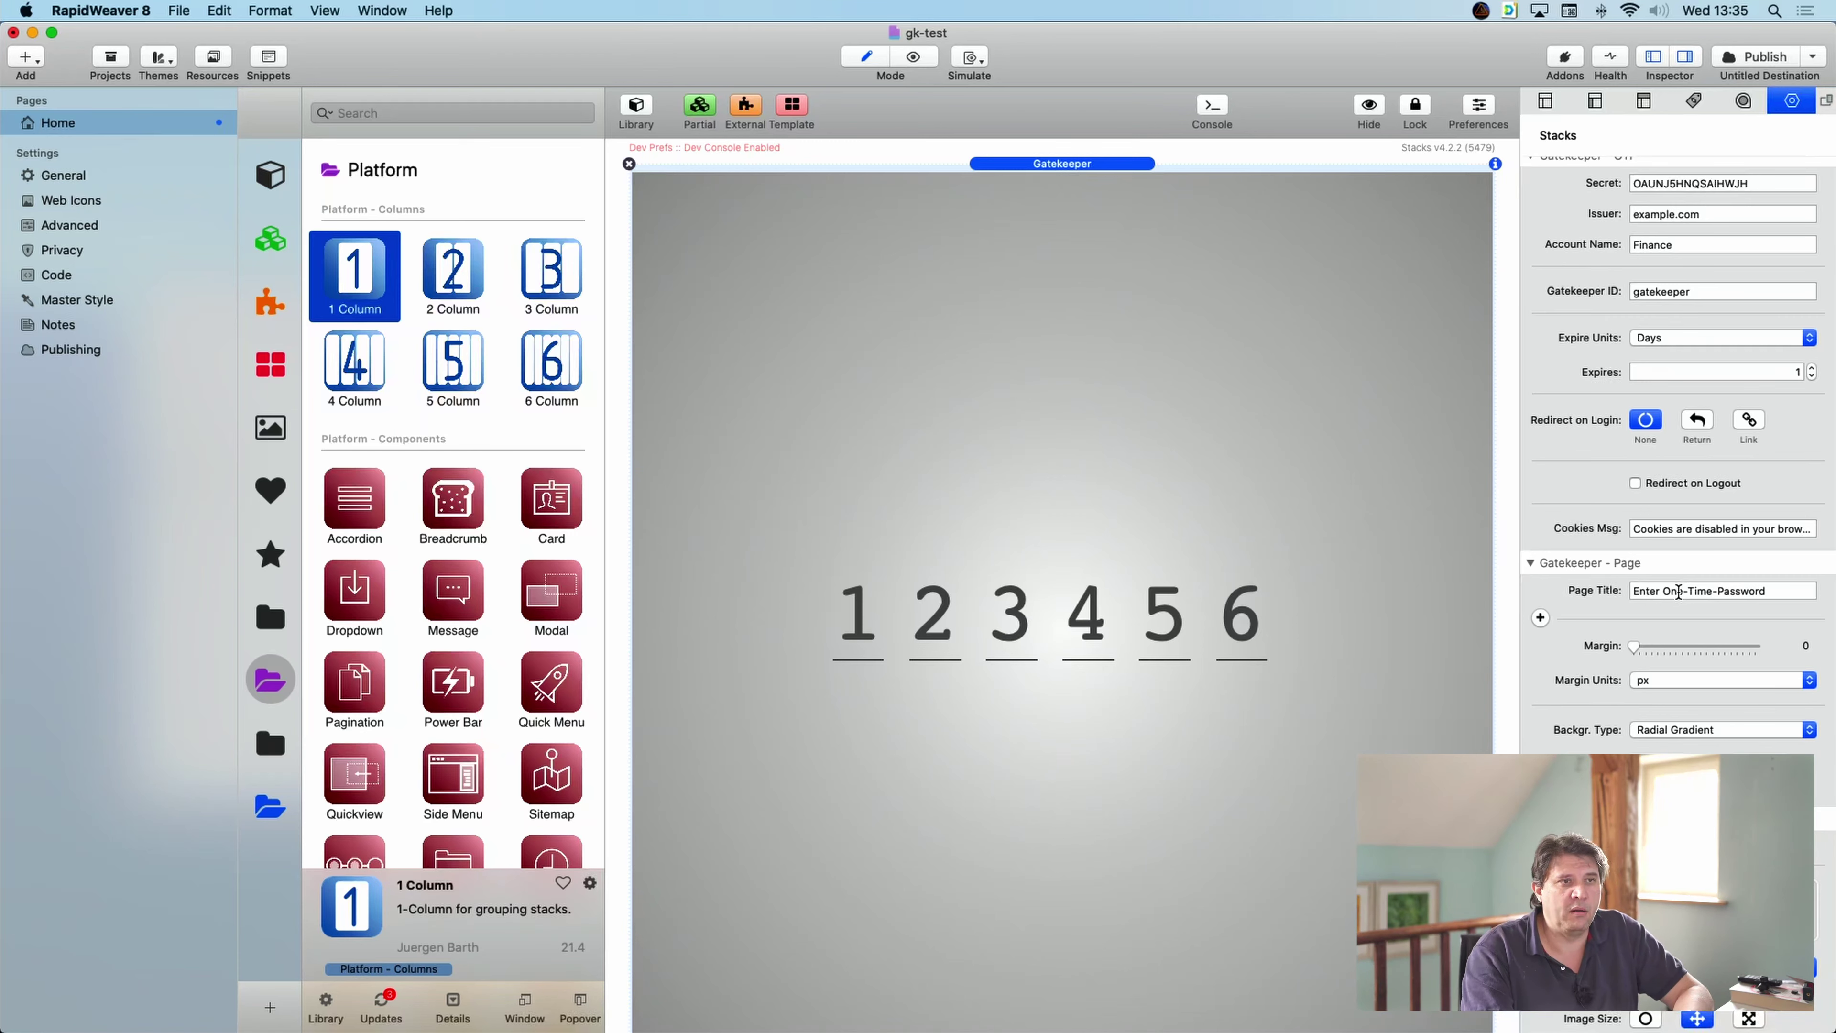
{"action": "scroll", "coordinate": [1746, 619], "scroll_direction": "down", "scroll_amount": 3}
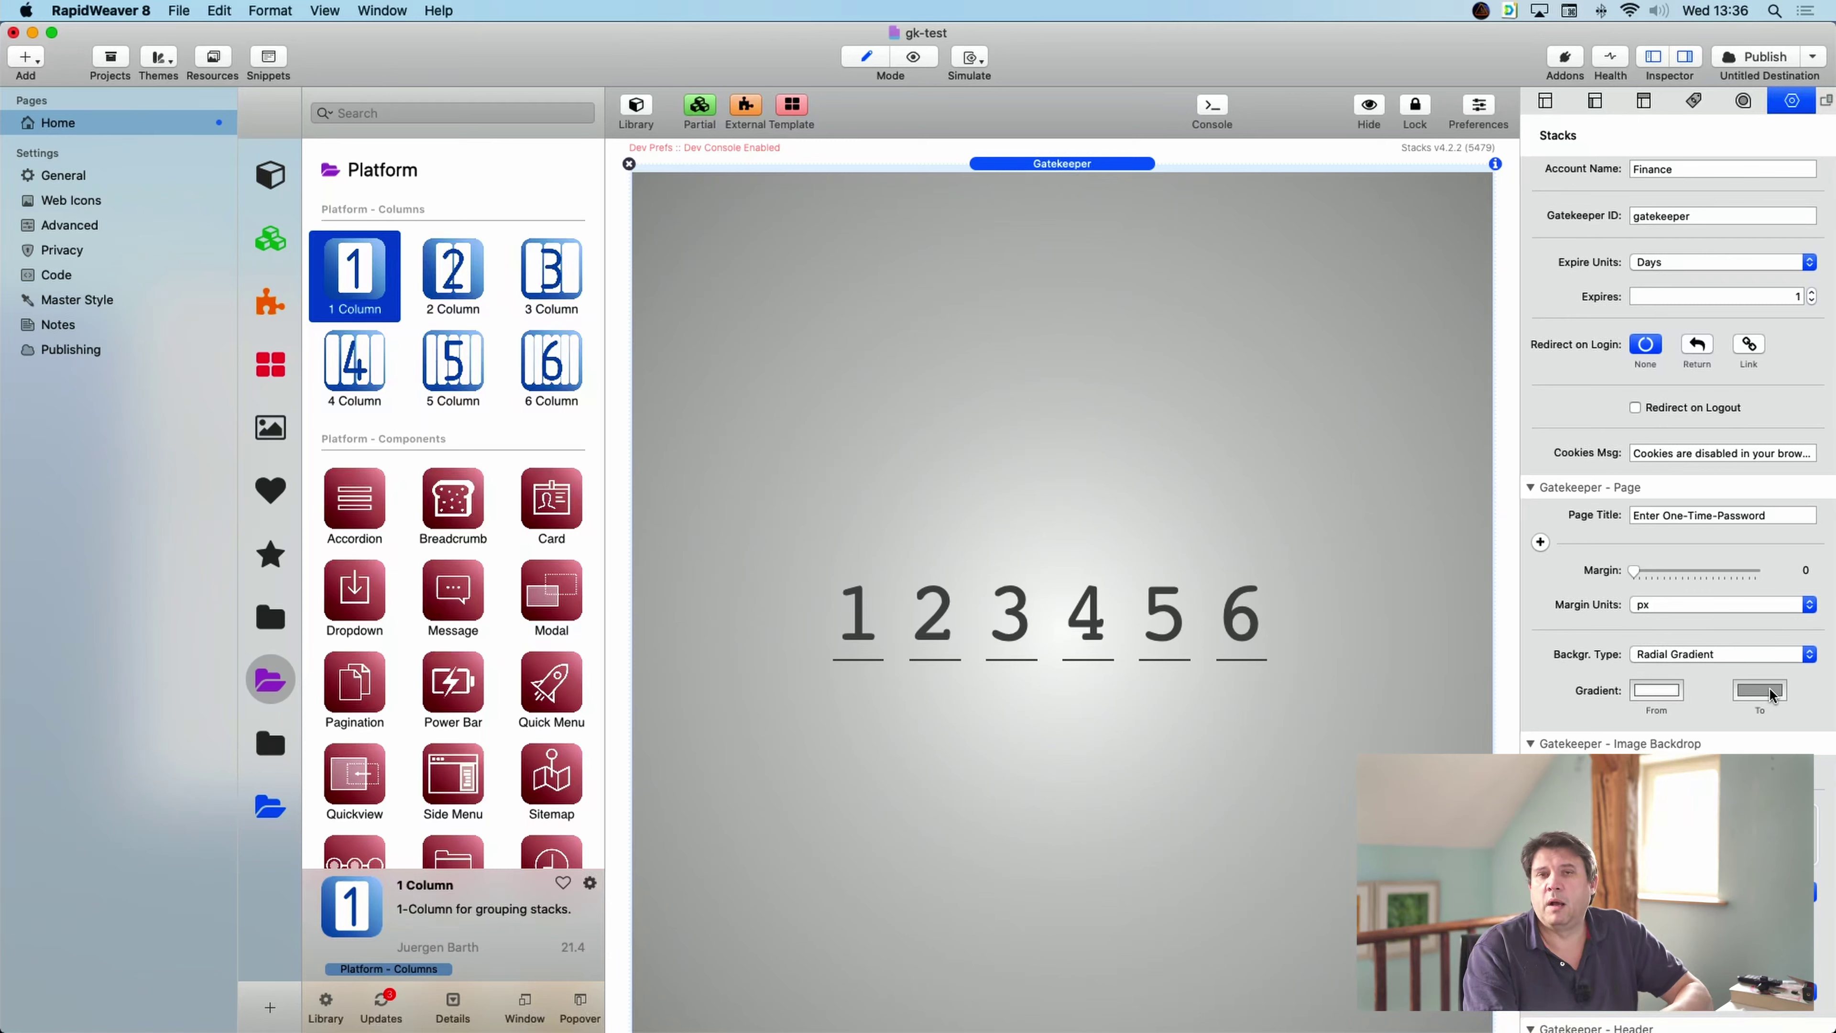
- Set the page Backgr. Type to Solid with the blue crayon colour
{"action": "left_click", "coordinate": [1726, 652]}
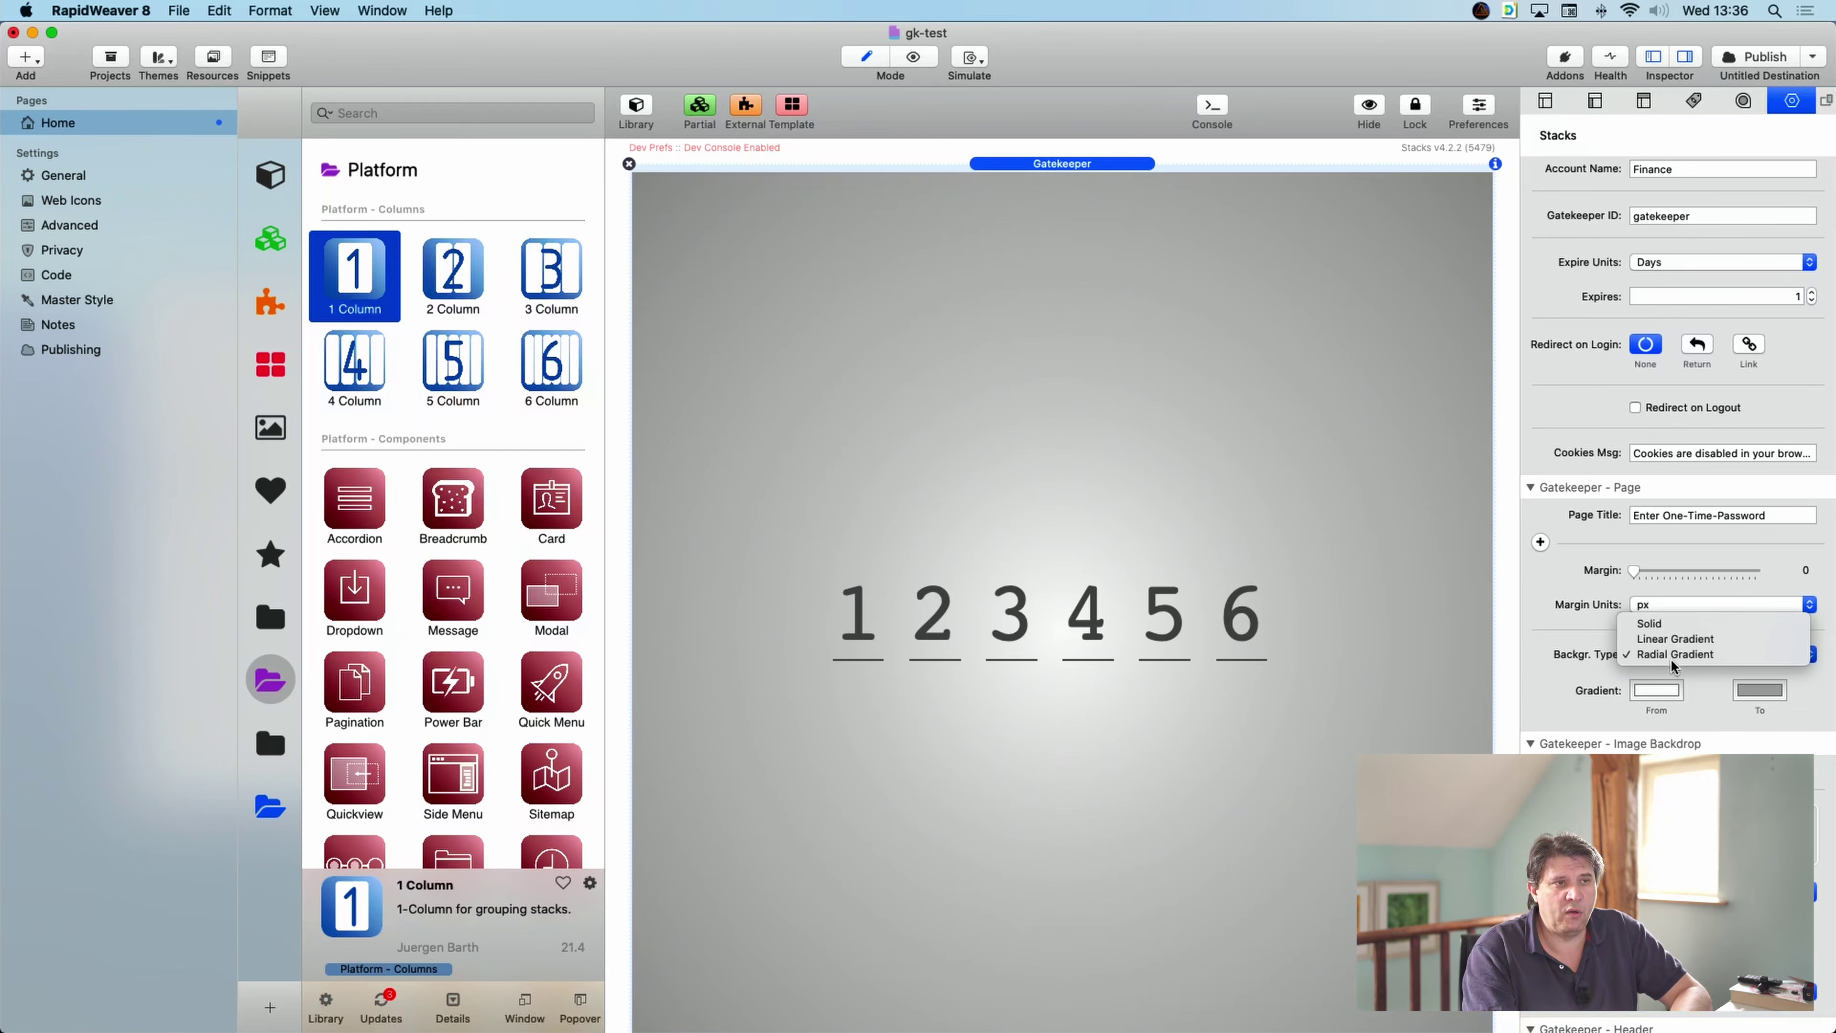
{"action": "left_click", "coordinate": [1692, 624]}
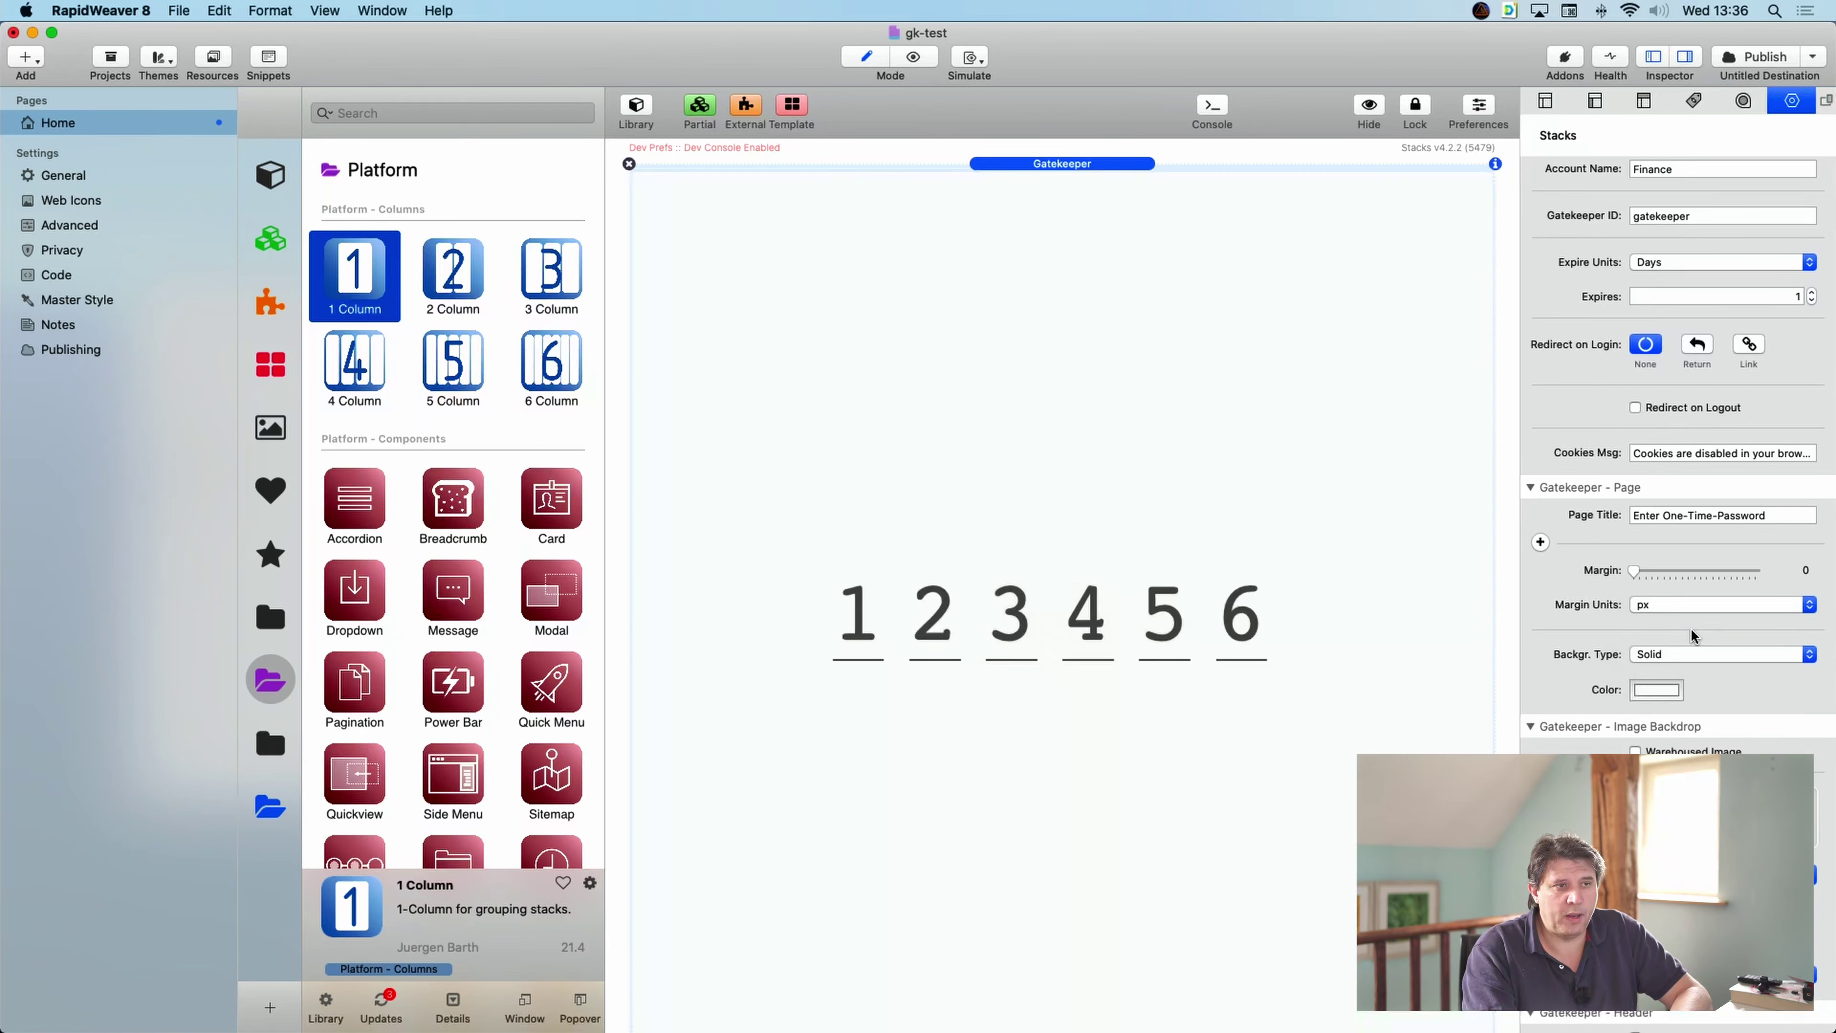
{"action": "left_click", "coordinate": [1658, 692]}
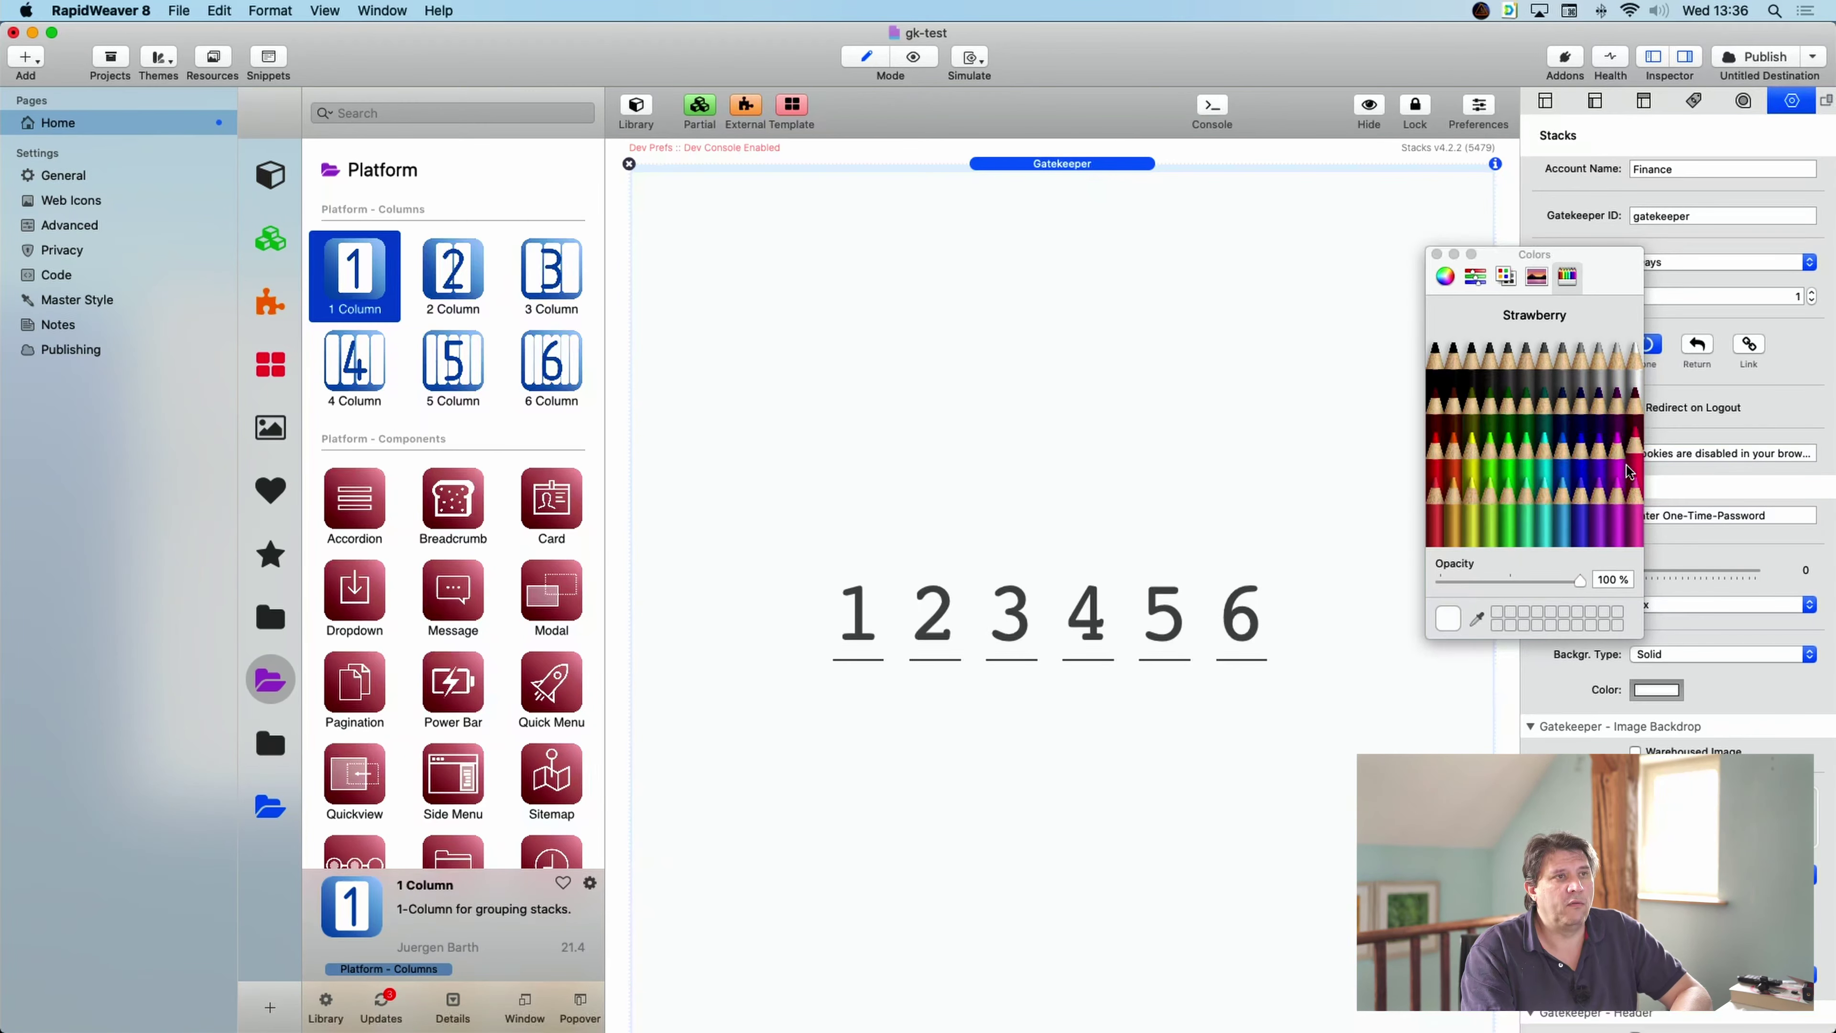
{"action": "left_click", "coordinate": [1582, 470]}
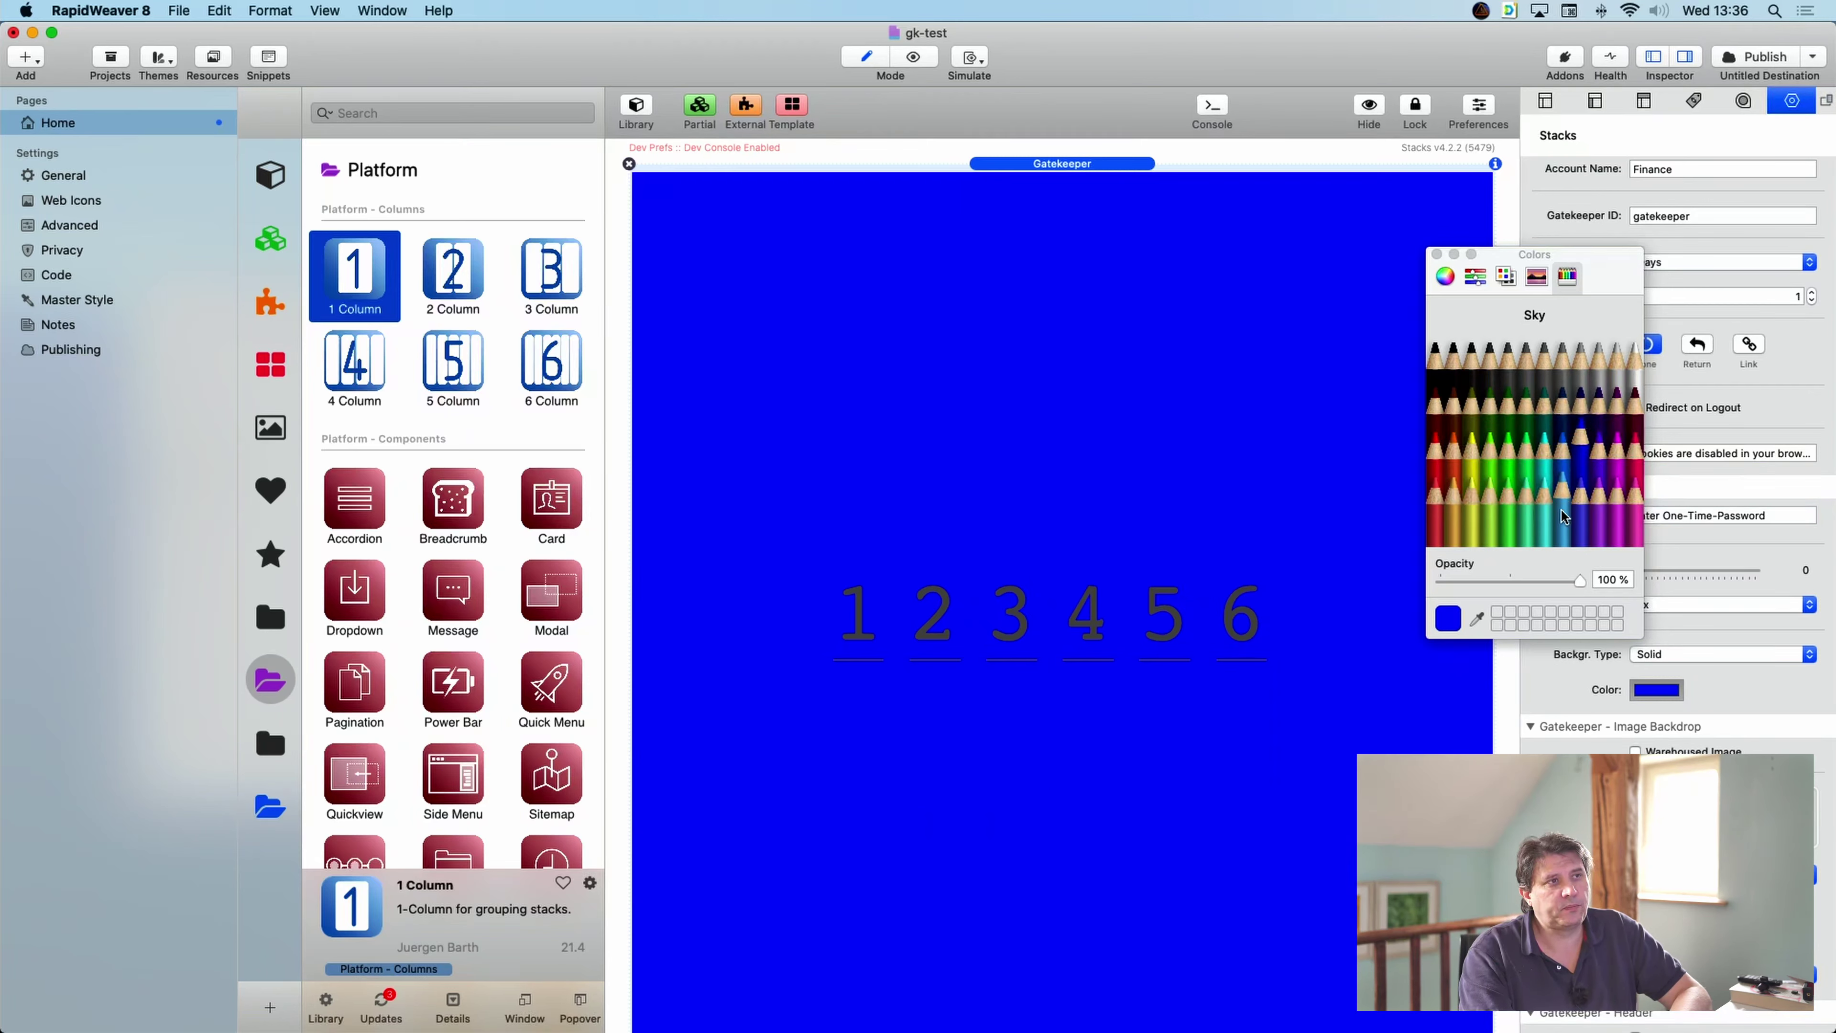
{"action": "left_click", "coordinate": [1438, 256]}
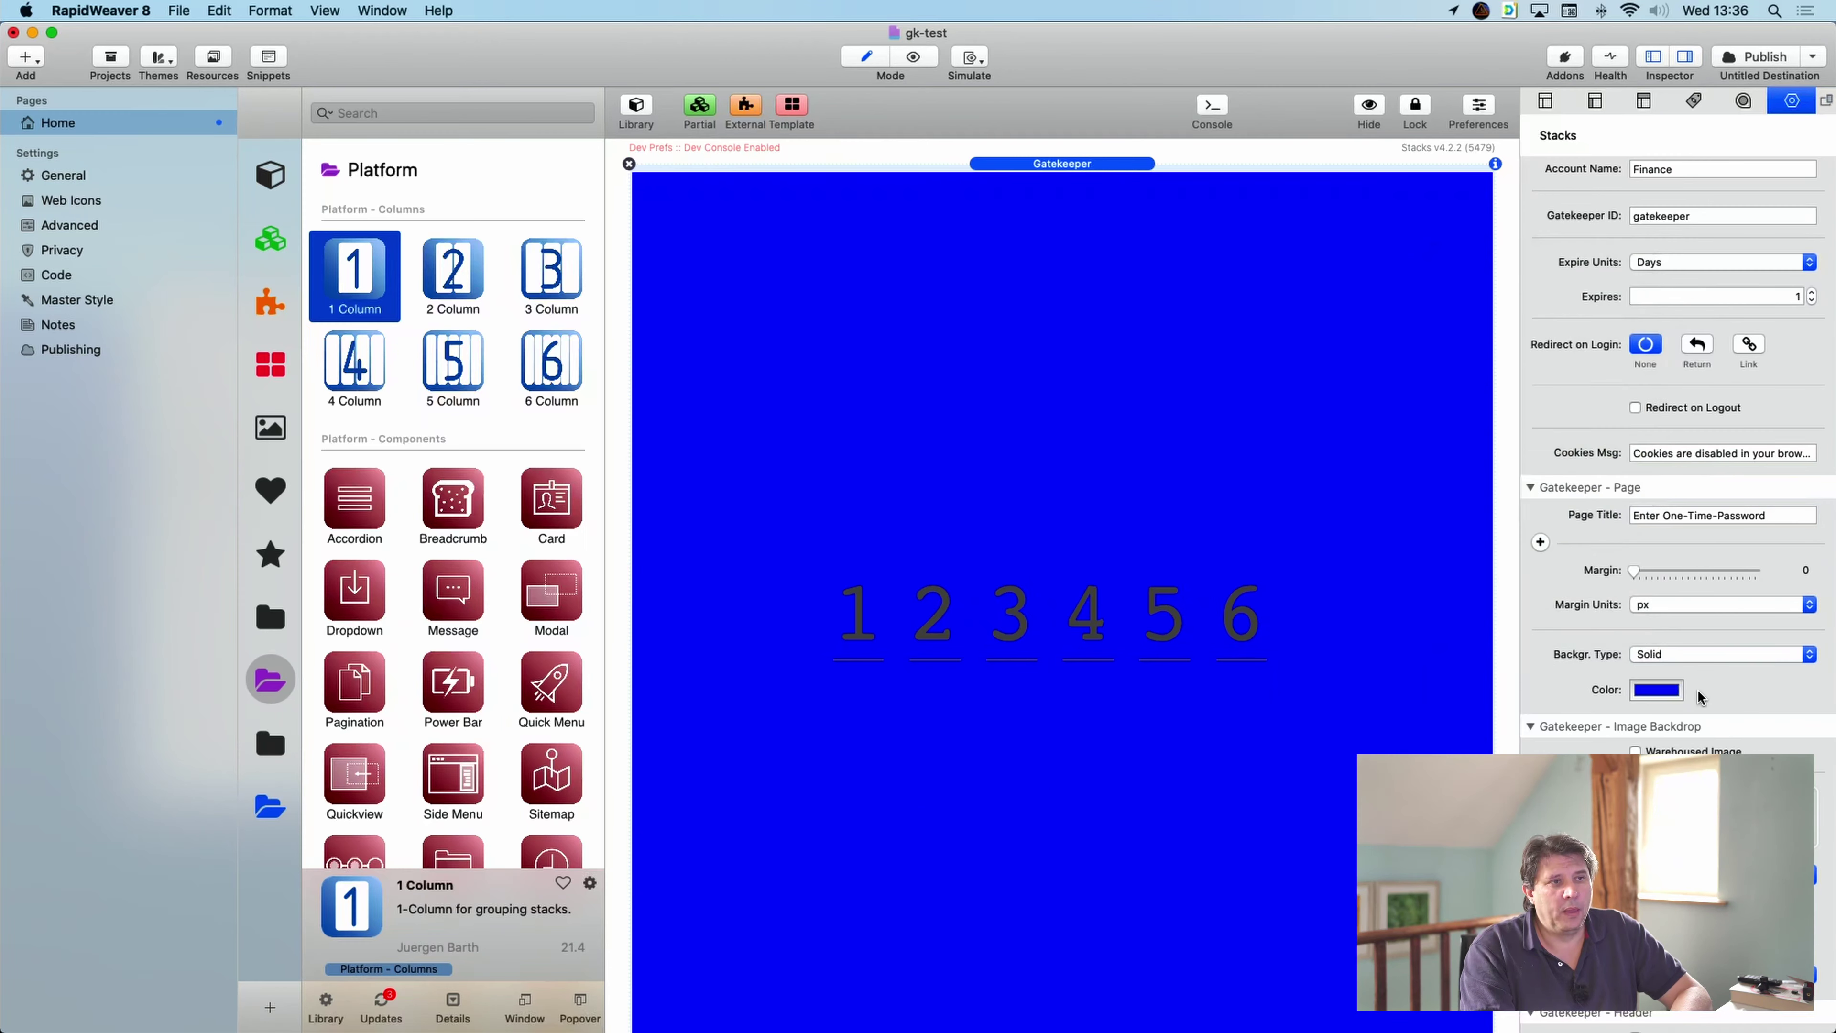
{"action": "left_click", "coordinate": [1699, 654]}
- Make the background a Linear Gradient at 9deg ending in maroon
{"action": "left_click", "coordinate": [1701, 671]}
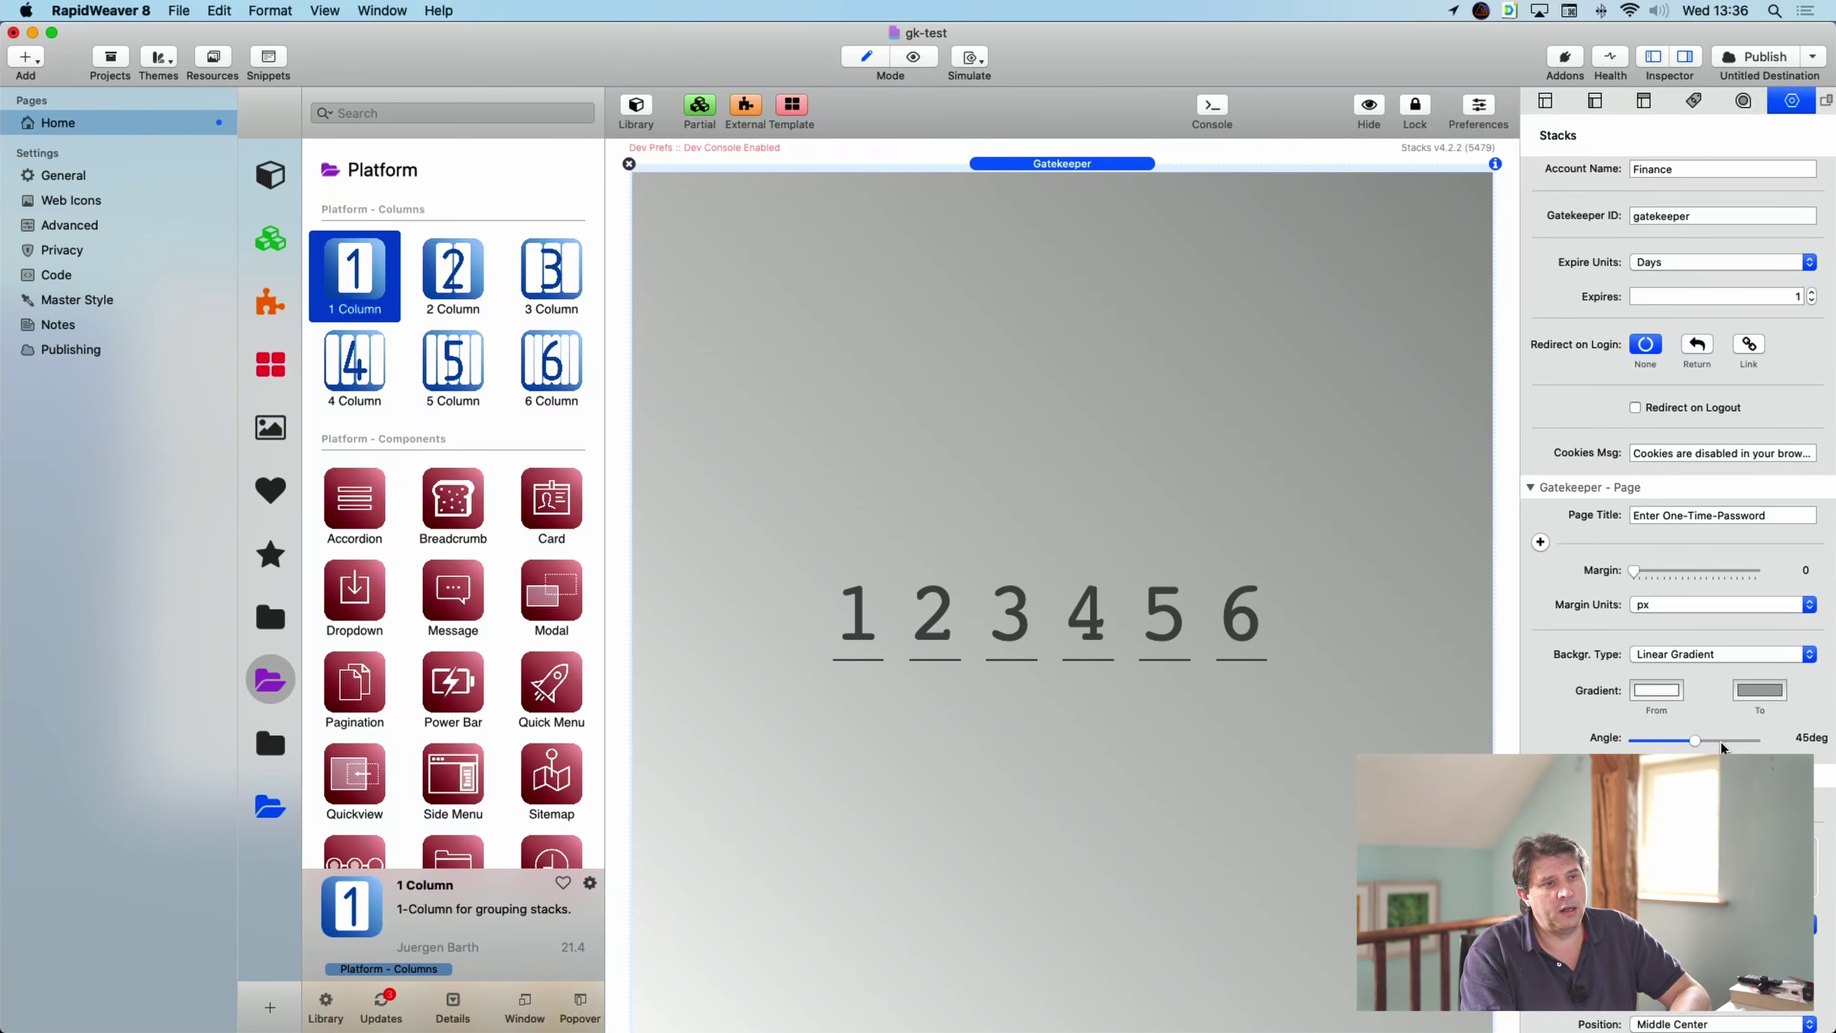
{"action": "mouse_move", "coordinate": [1695, 739]}
{"action": "left_mouse_down"}
{"action": "mouse_move", "coordinate": [1646, 737]}
{"action": "mouse_move", "coordinate": [1754, 741]}
{"action": "mouse_move", "coordinate": [1677, 739]}
{"action": "left_mouse_up"}
{"action": "left_click", "coordinate": [1759, 690]}
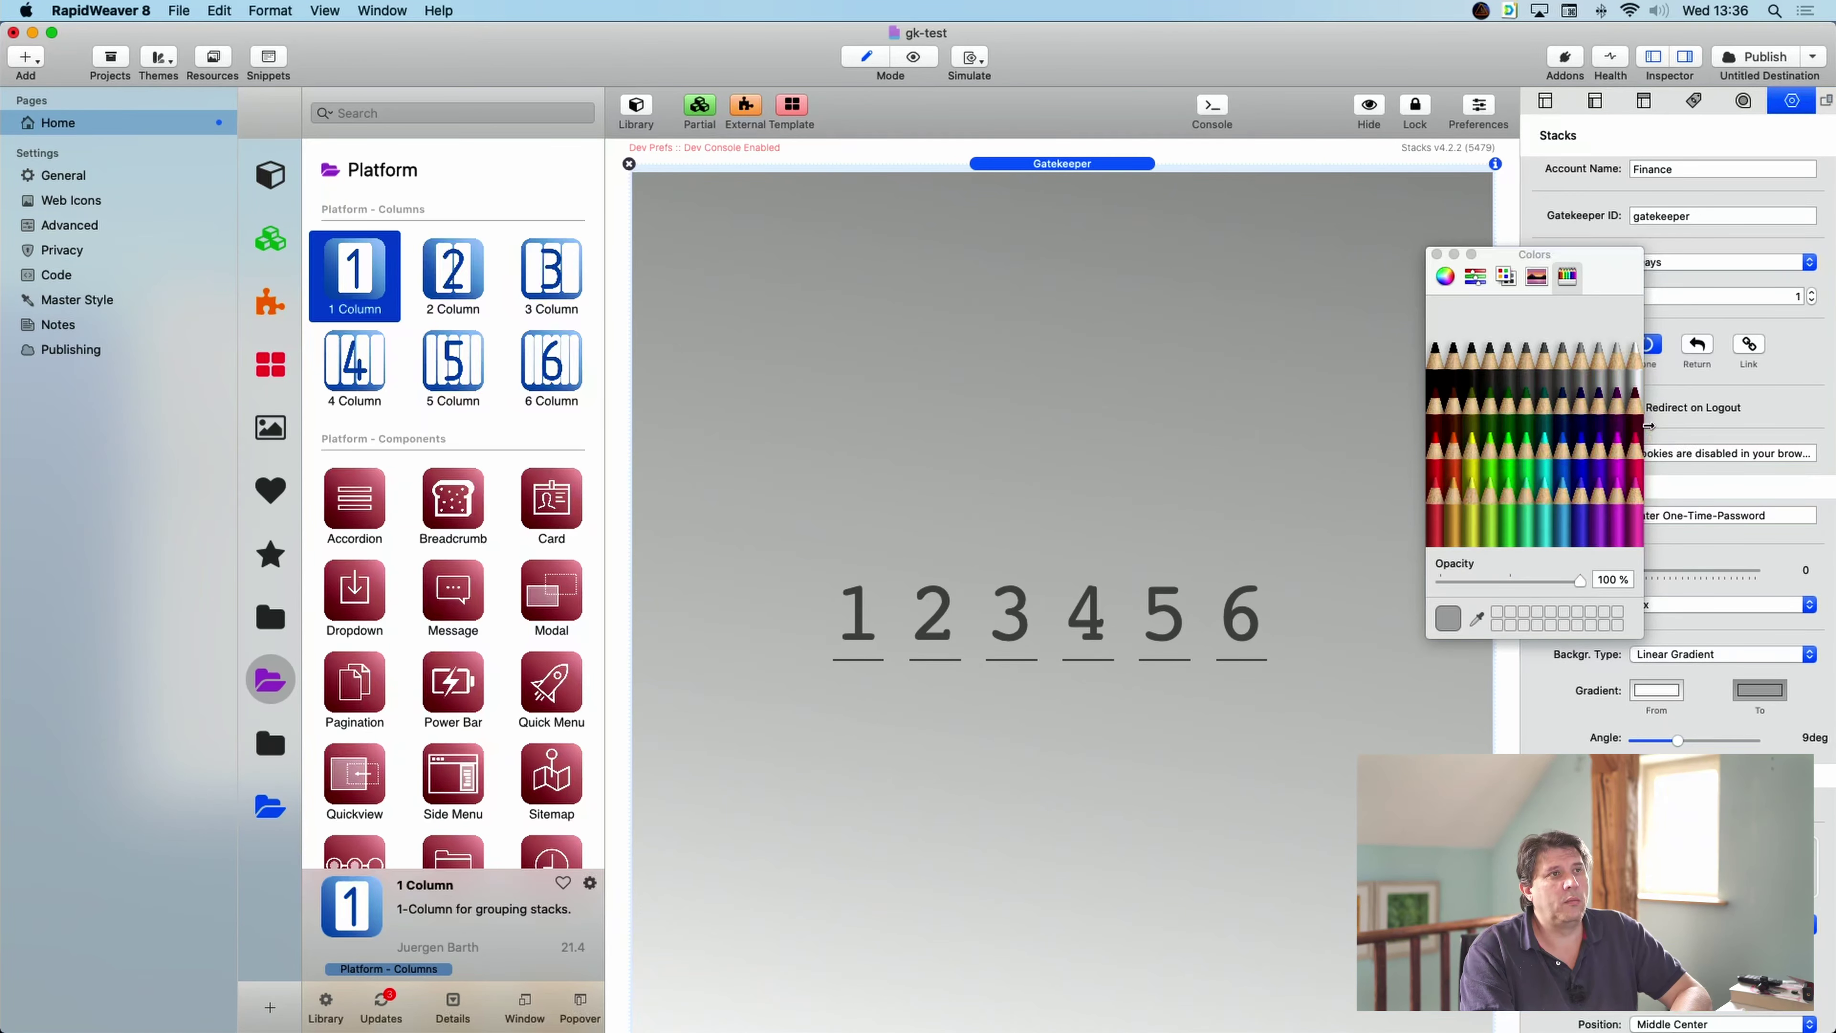
{"action": "left_click", "coordinate": [1636, 389]}
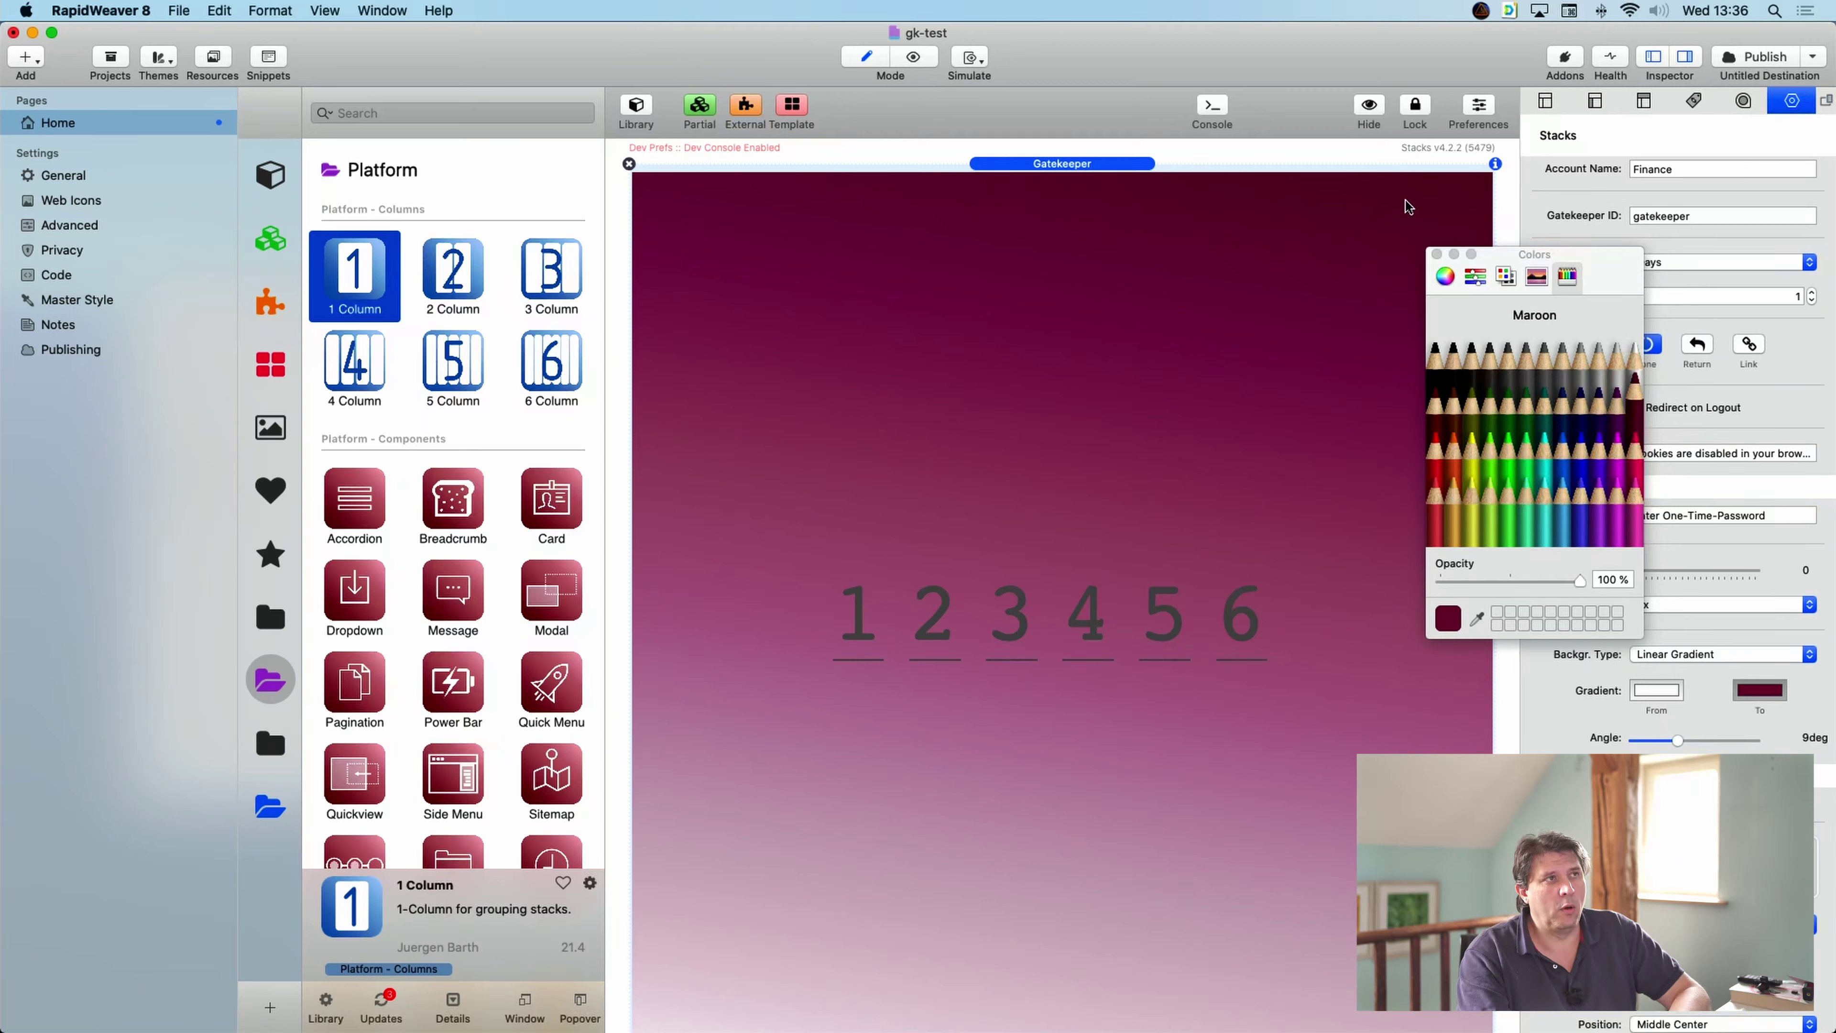
{"action": "left_click", "coordinate": [1437, 255]}
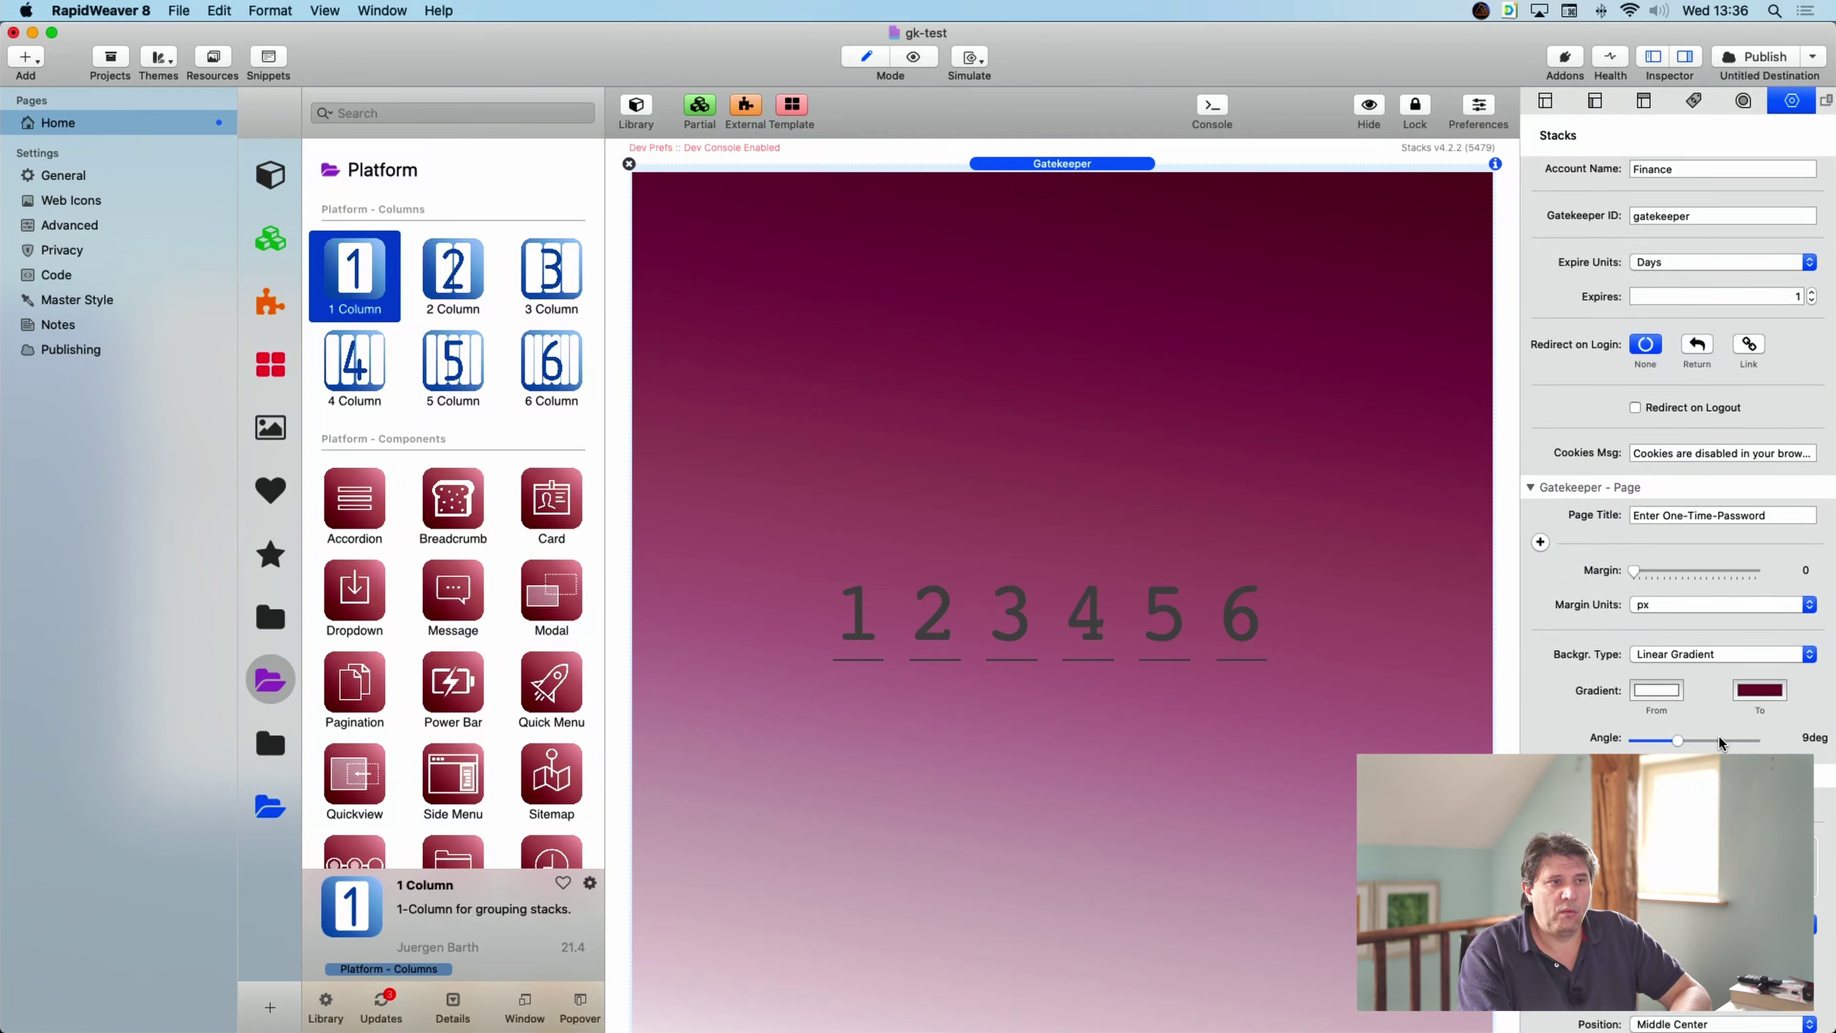
- Place _MG_2672.jpg from Resources into the page background Image well
{"action": "scroll", "coordinate": [1720, 734], "scroll_direction": "down", "scroll_amount": 5}
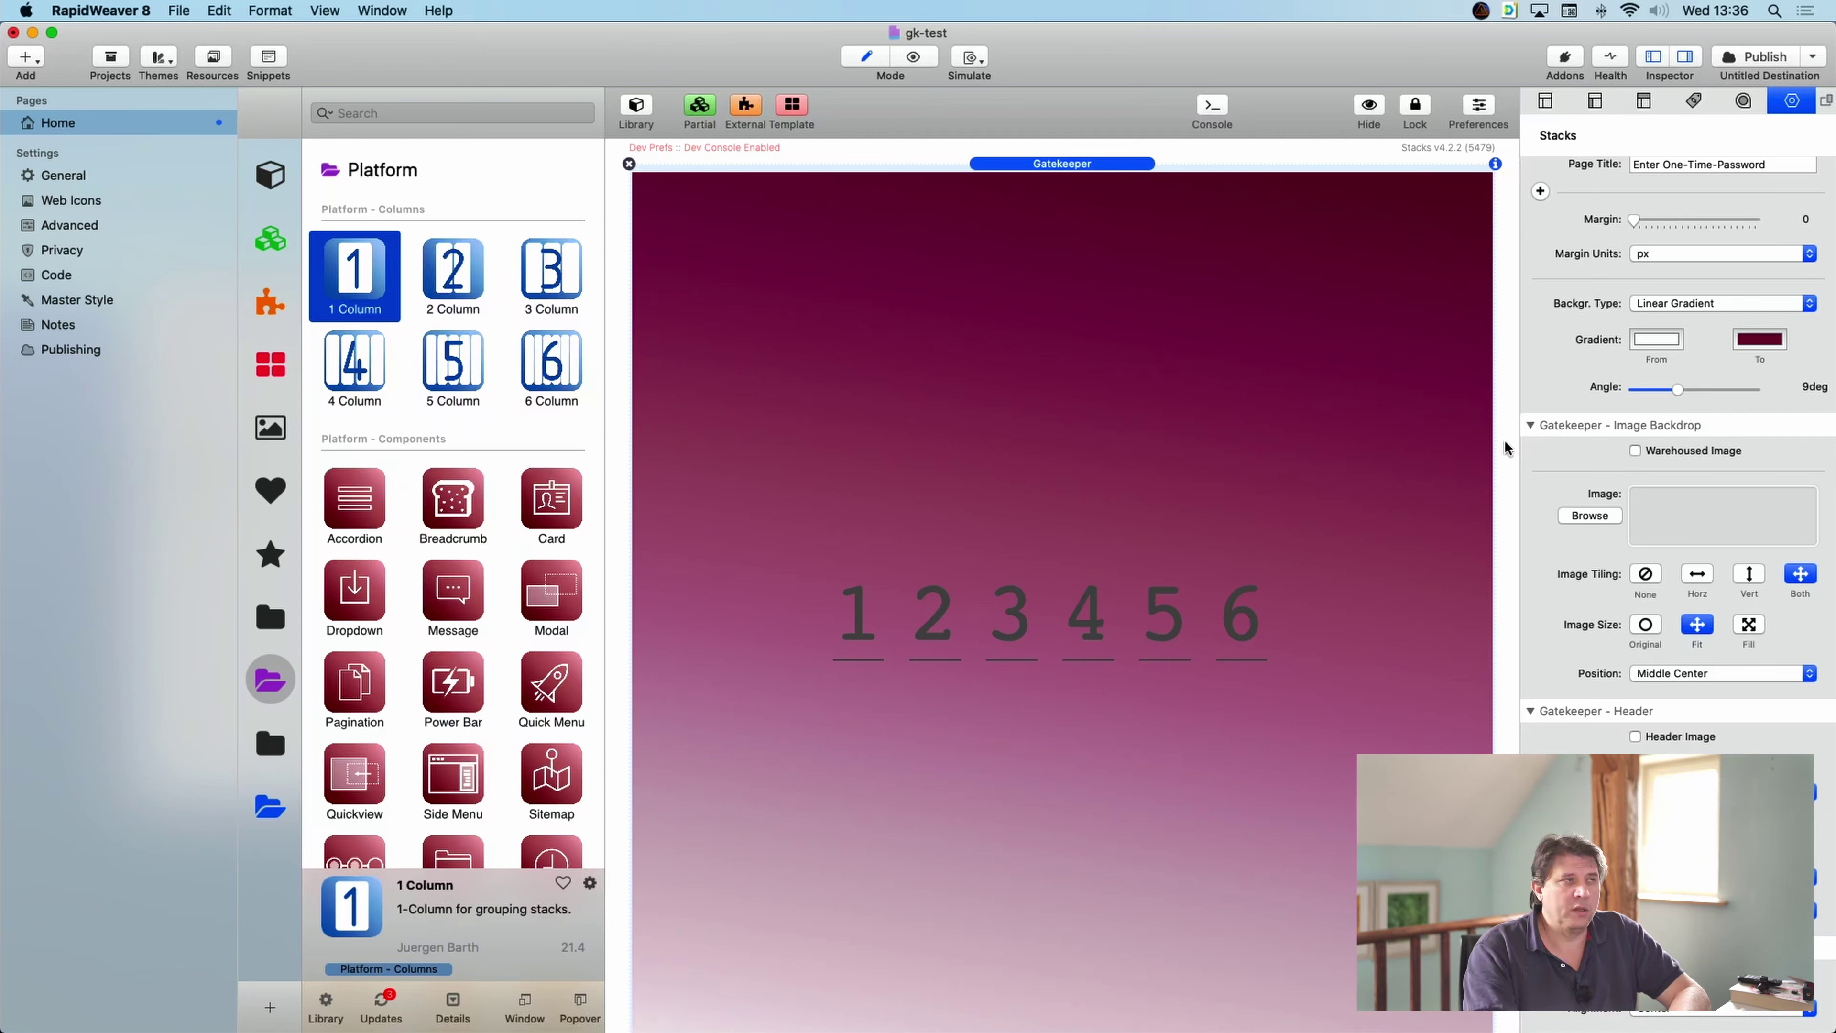
{"action": "left_click", "coordinate": [212, 58]}
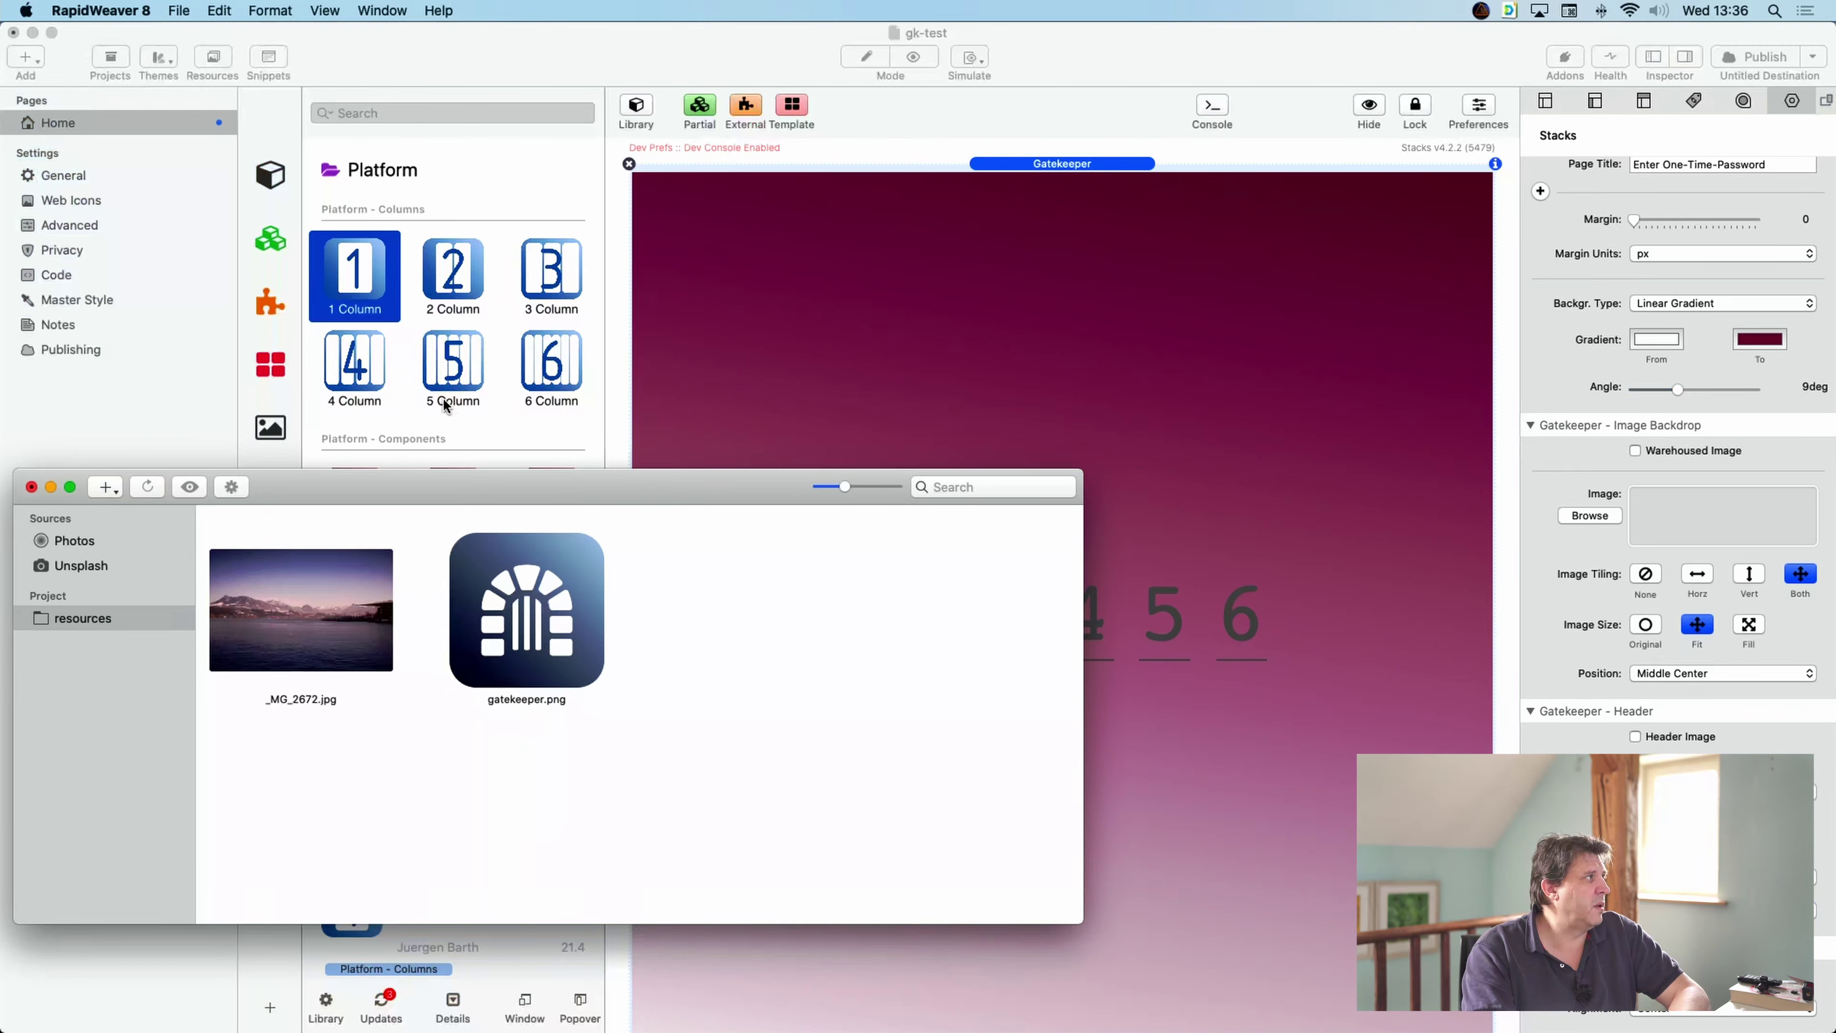
{"action": "left_click_drag", "start_coordinate": [288, 622], "coordinate": [1713, 518]}
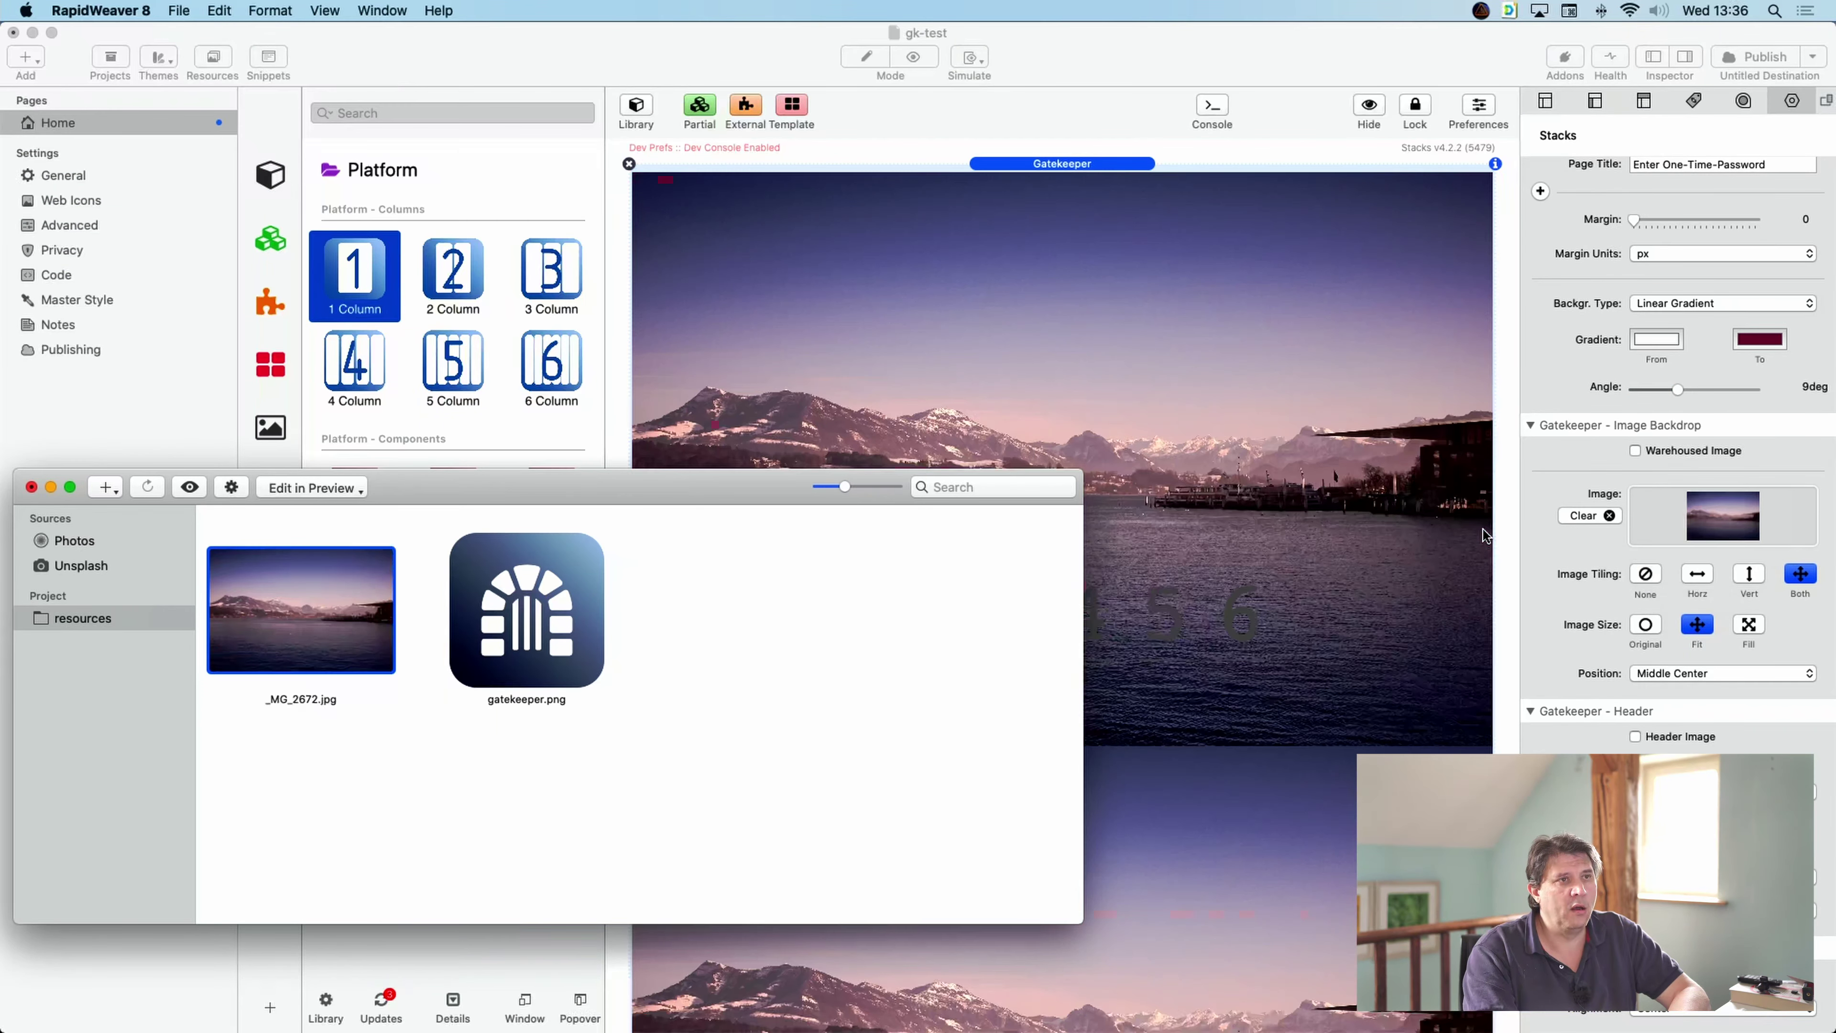
{"action": "left_click", "coordinate": [31, 487]}
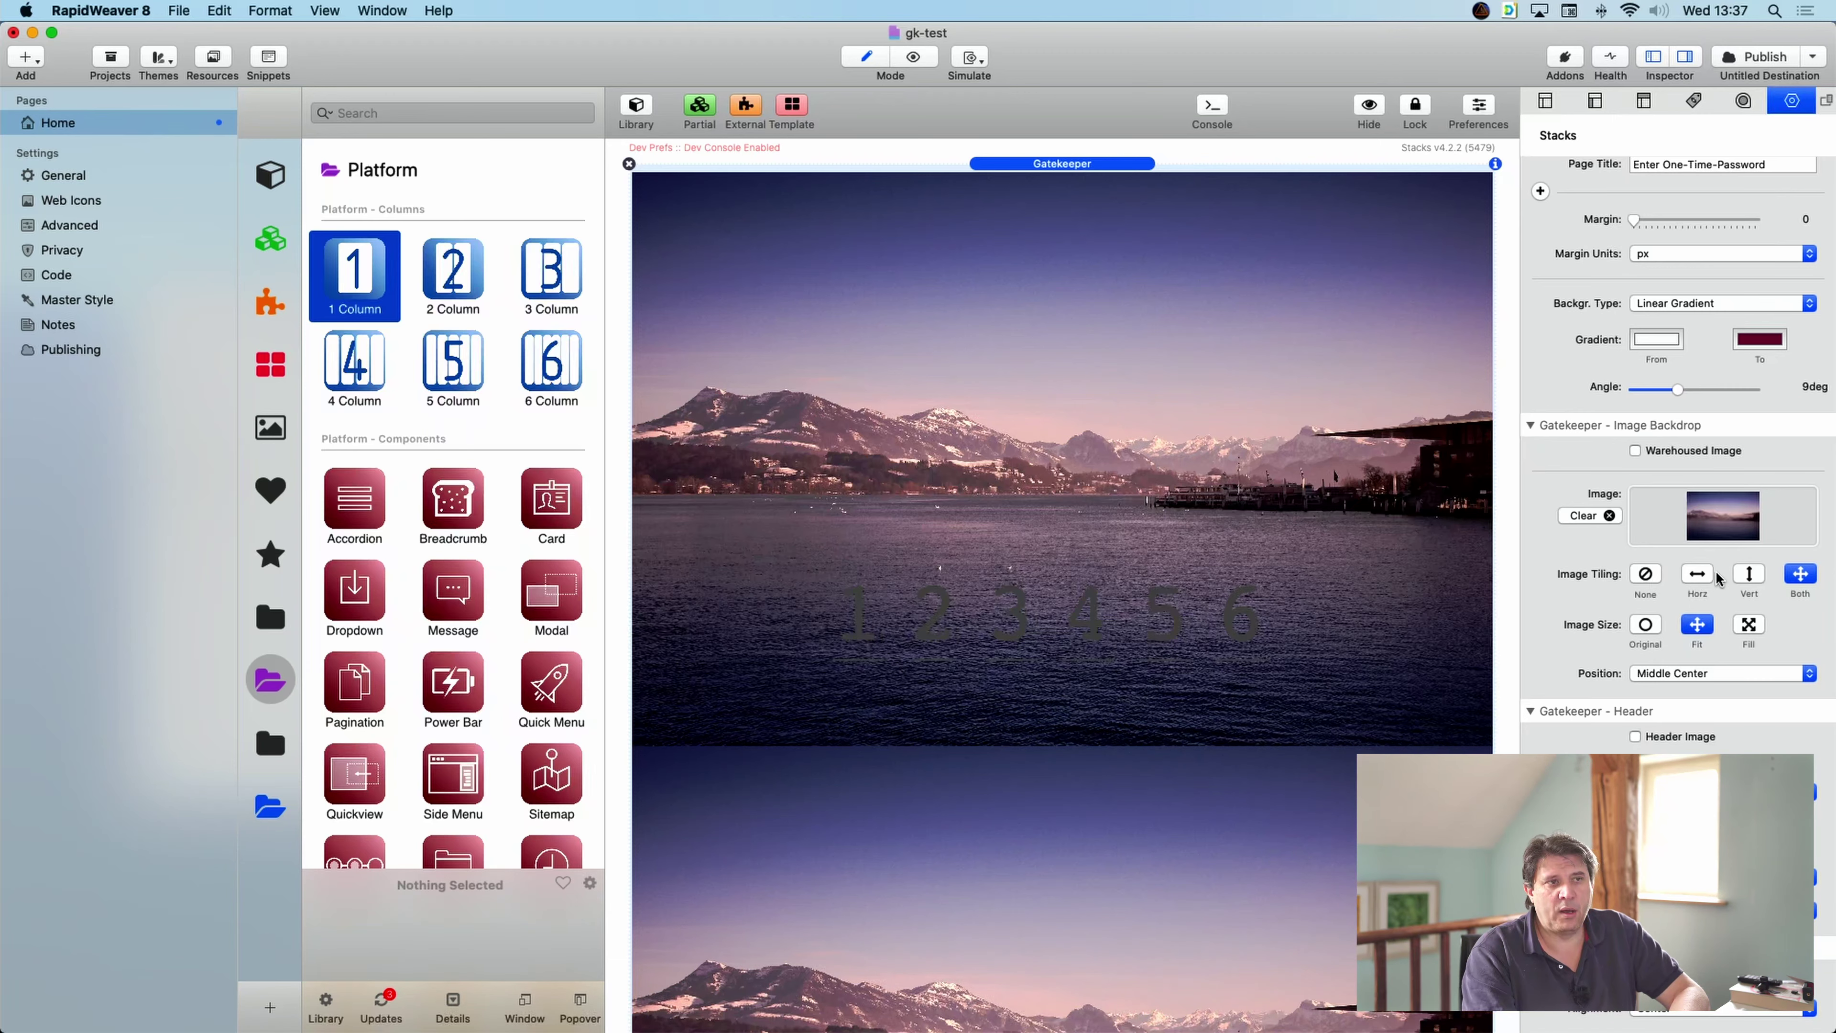
- Set the backdrop image to Tiling None, Size Fill, Position Middle Center
{"action": "left_click", "coordinate": [1645, 573]}
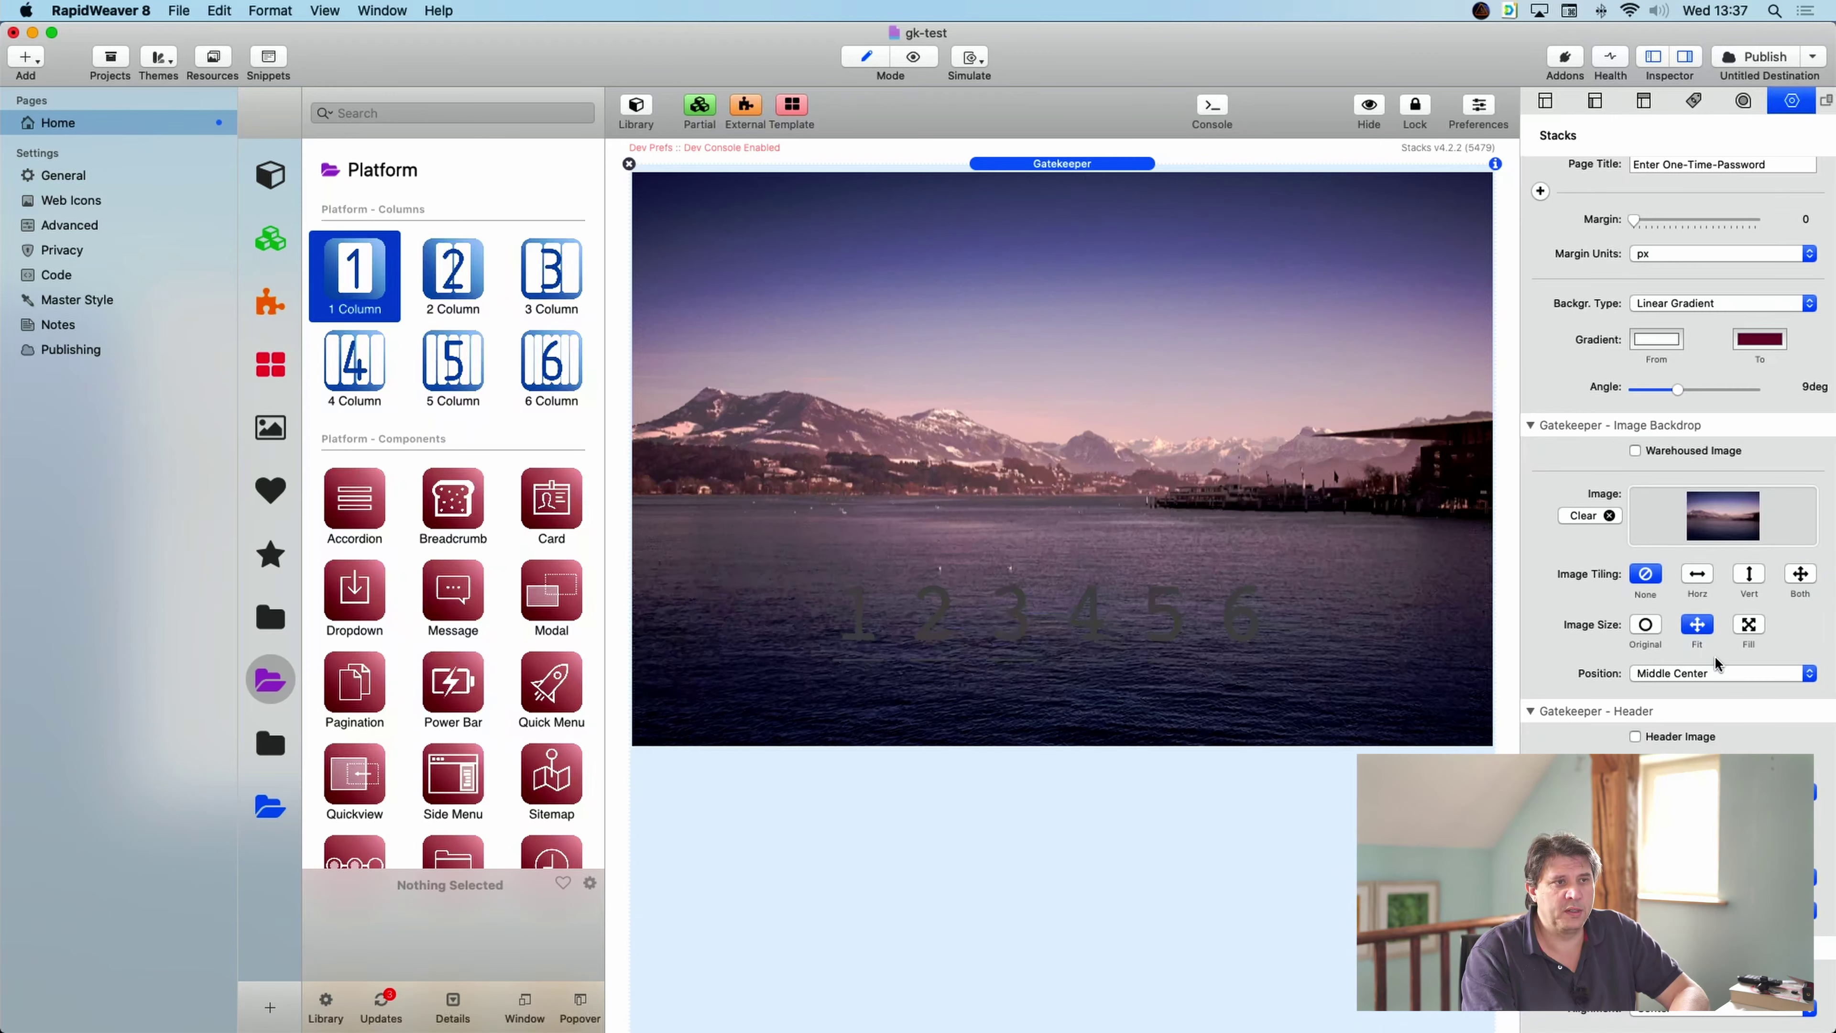
{"action": "left_click", "coordinate": [1750, 625]}
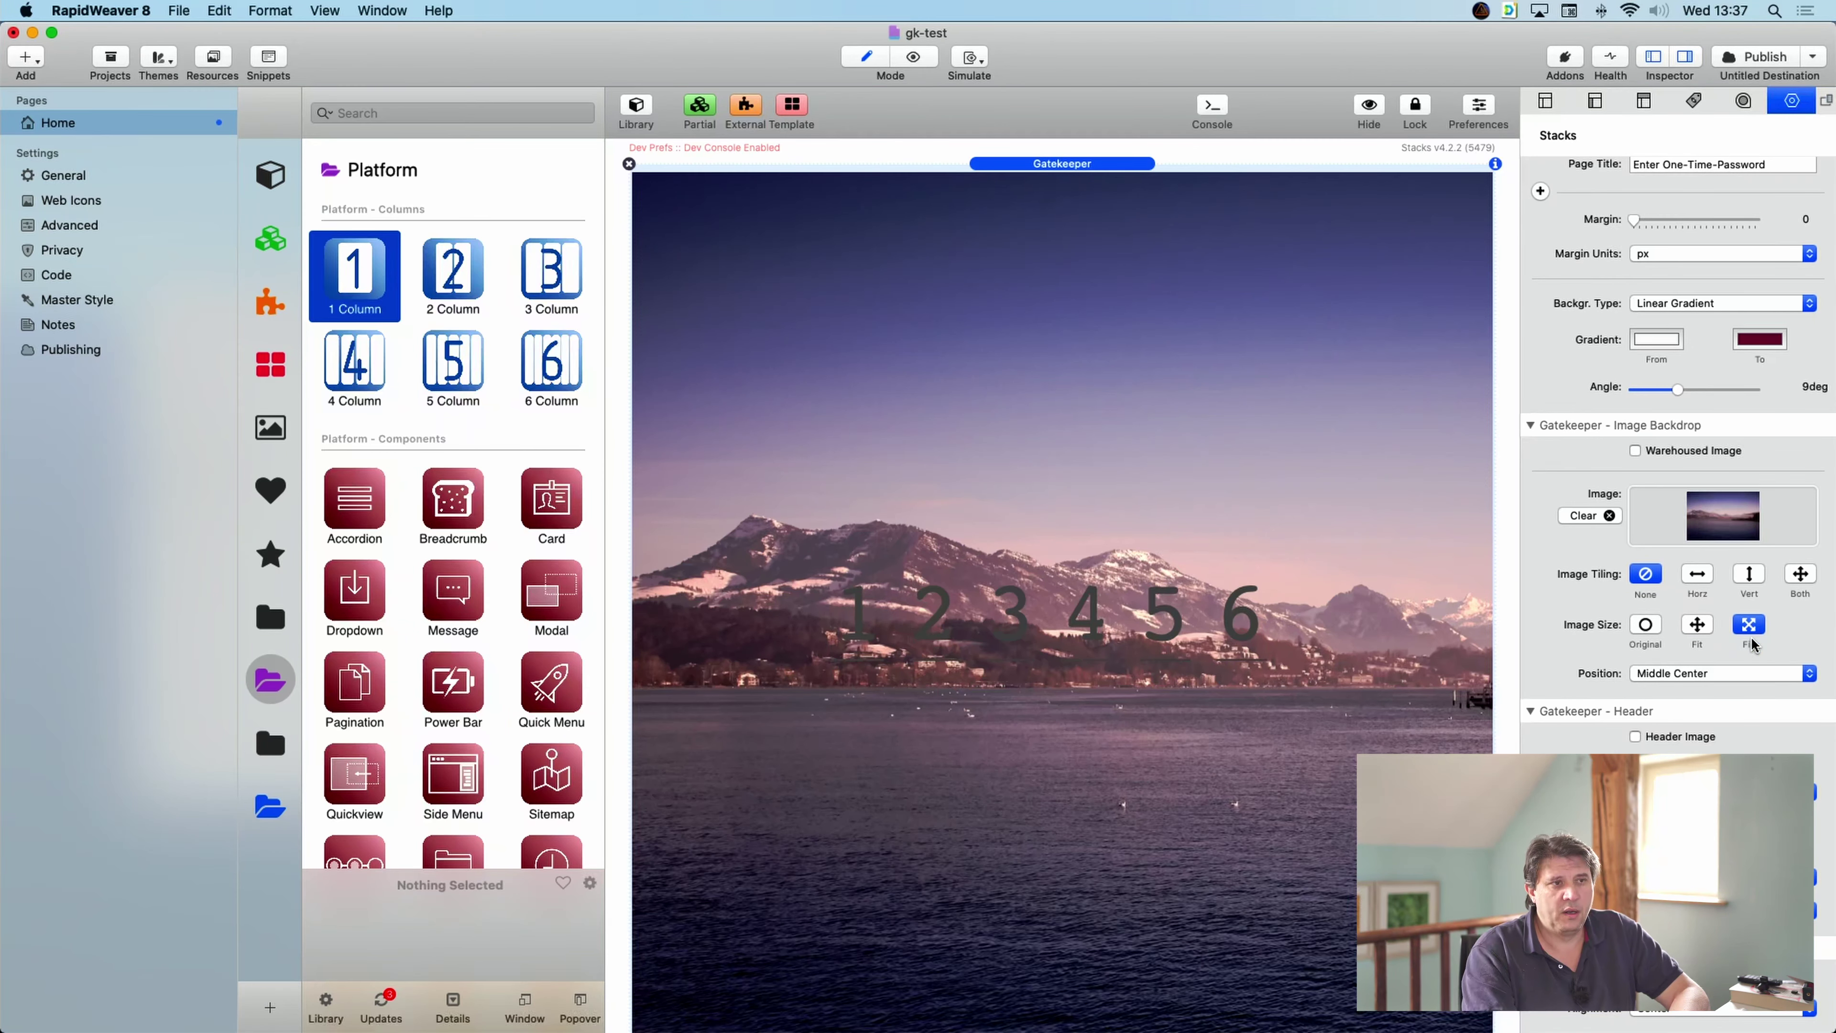
{"action": "left_click", "coordinate": [1713, 675]}
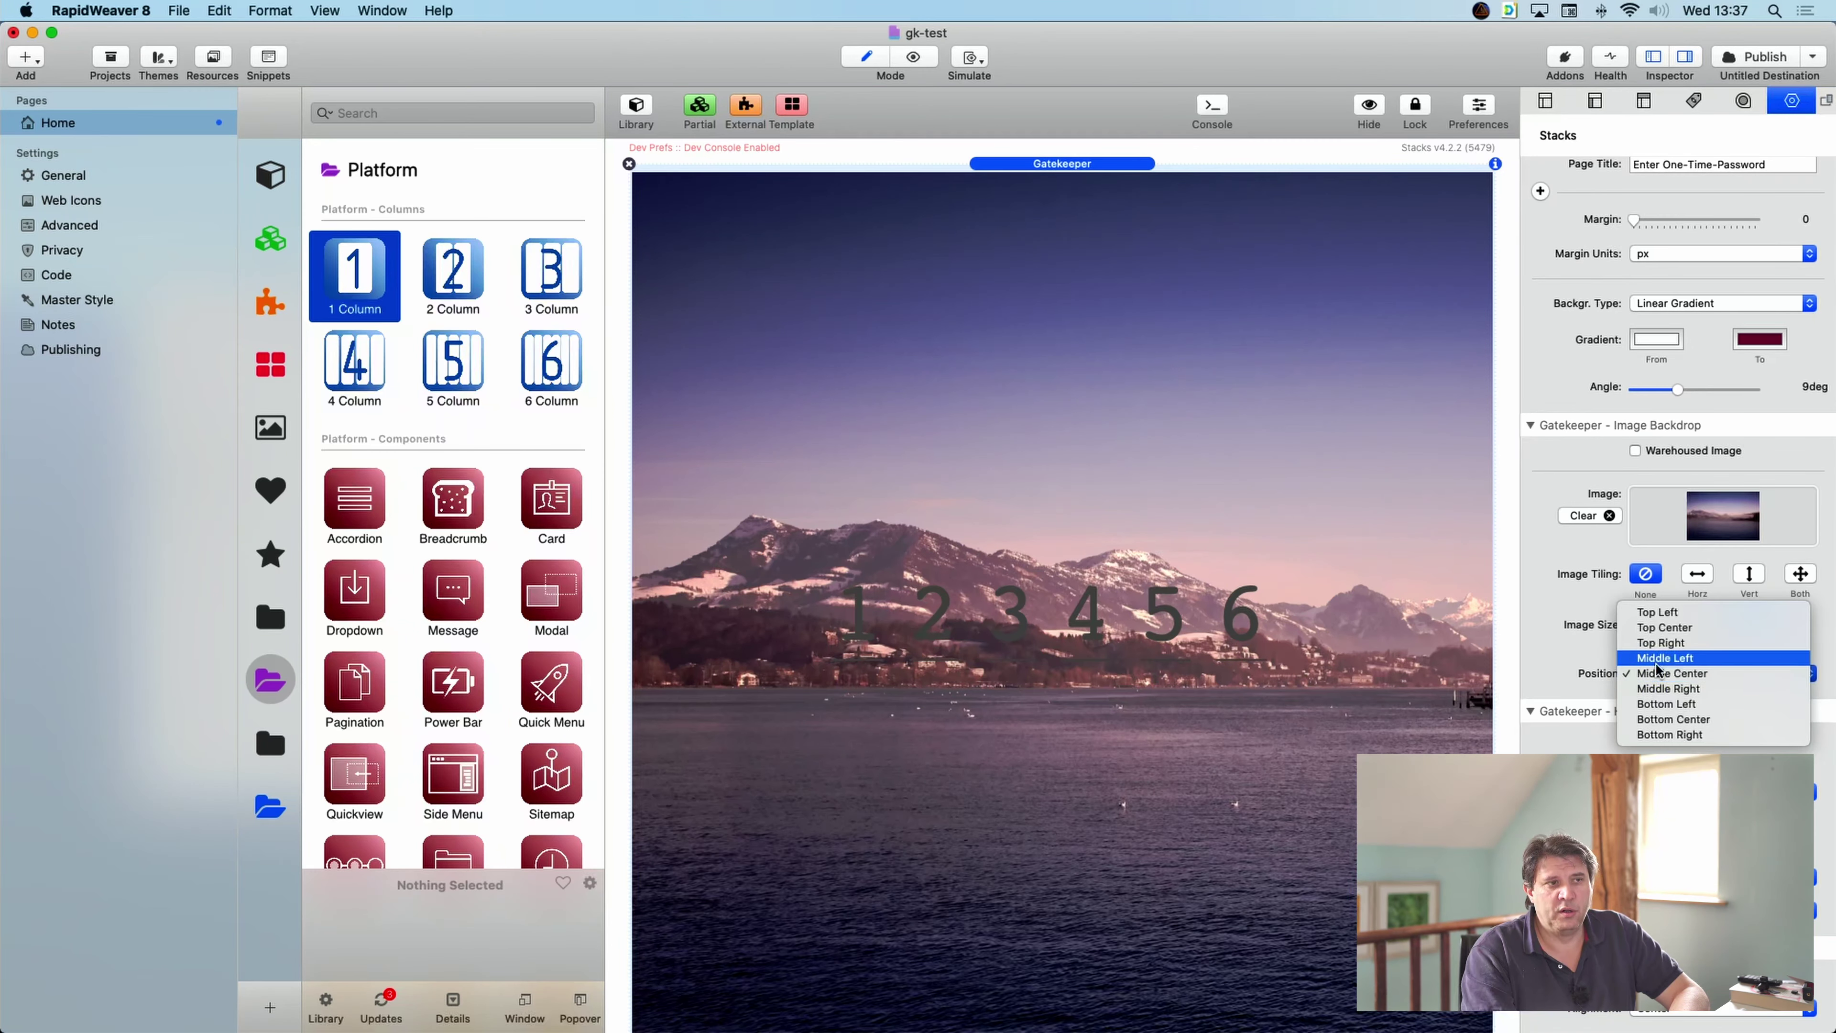
{"action": "left_click", "coordinate": [1570, 643]}
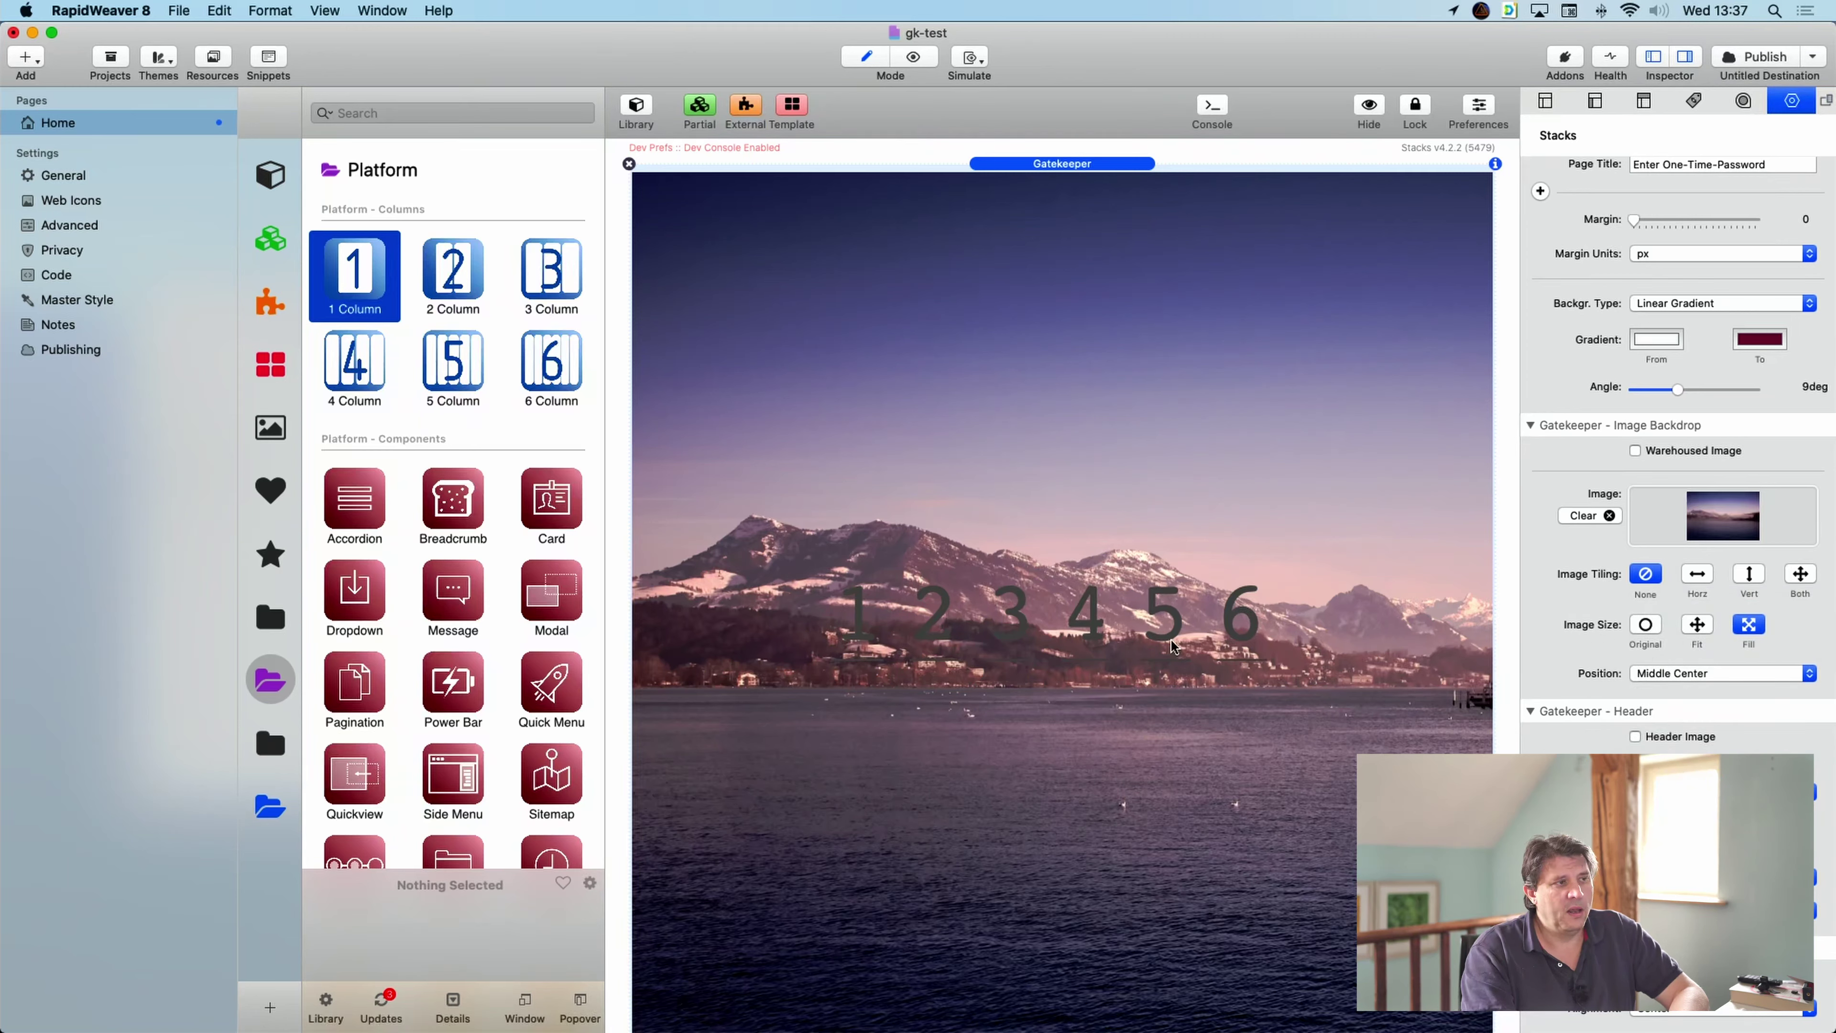
- Set Input Color and Input Line Color to Snow, leaving Input Focus Color unchanged
{"action": "scroll", "coordinate": [1671, 691], "scroll_direction": "down", "scroll_amount": 10}
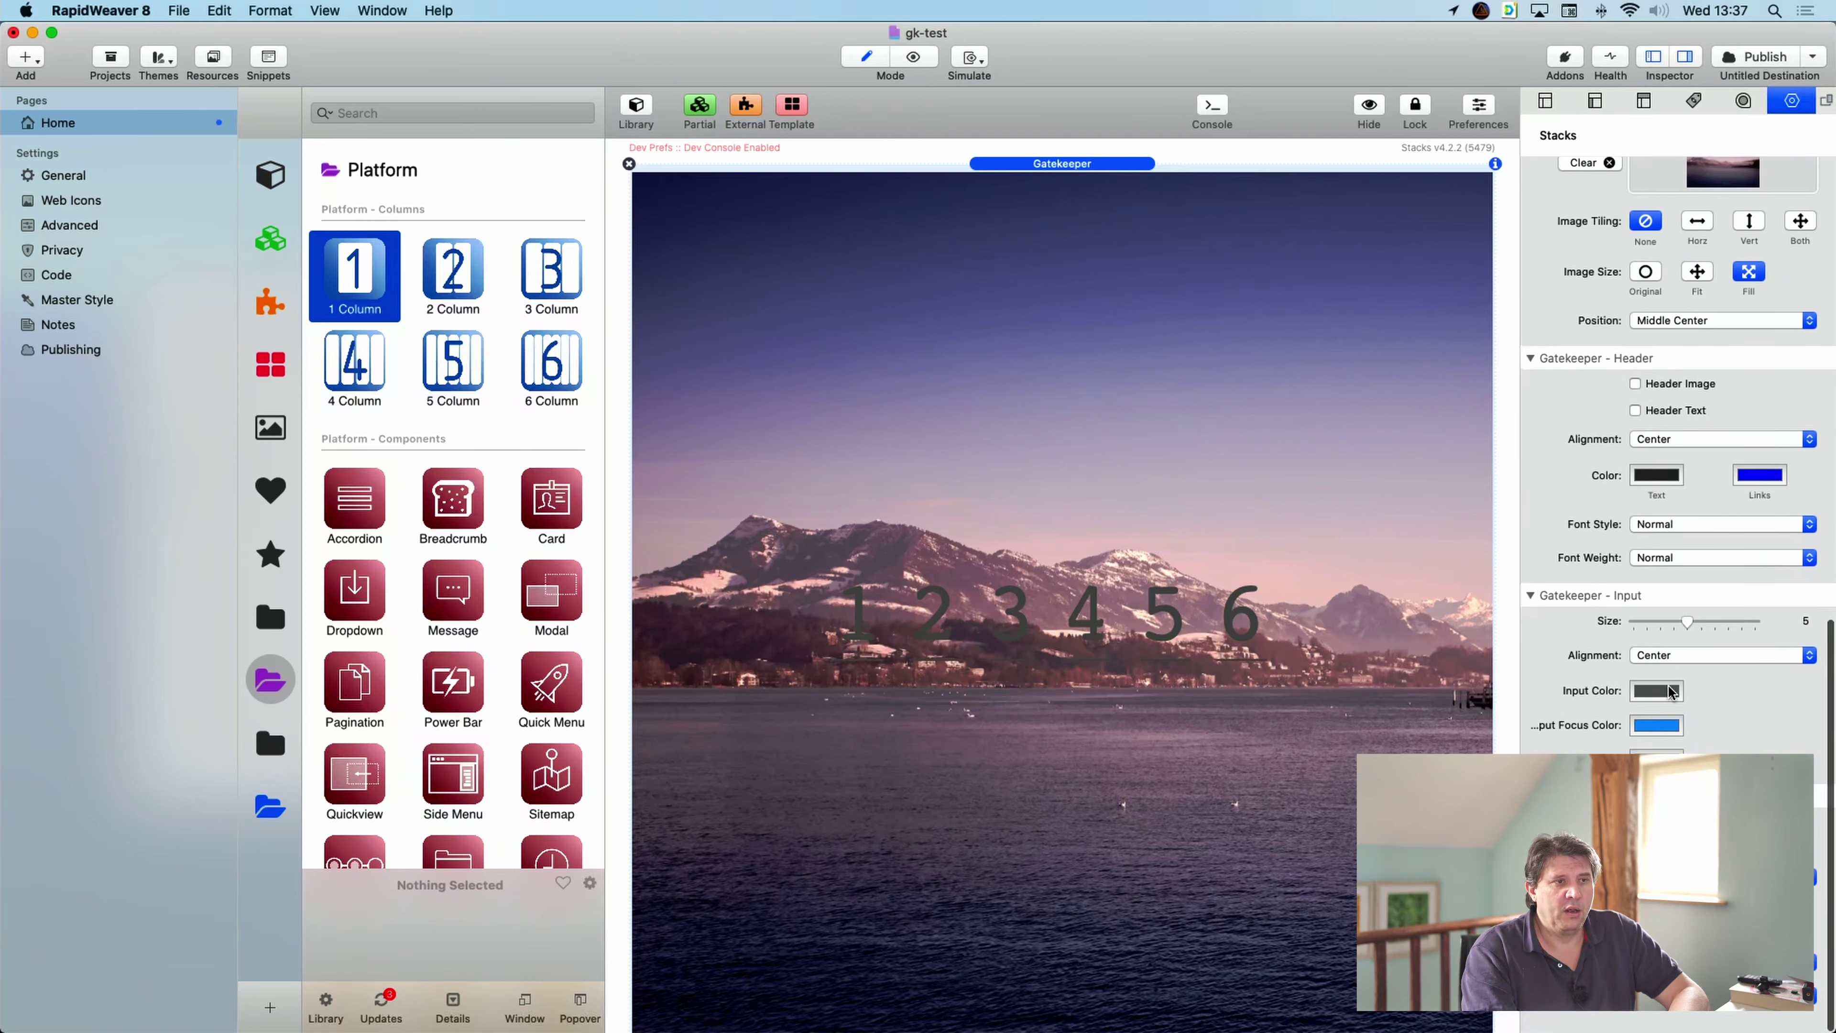
{"action": "scroll", "coordinate": [1671, 691], "scroll_direction": "up", "scroll_amount": 1}
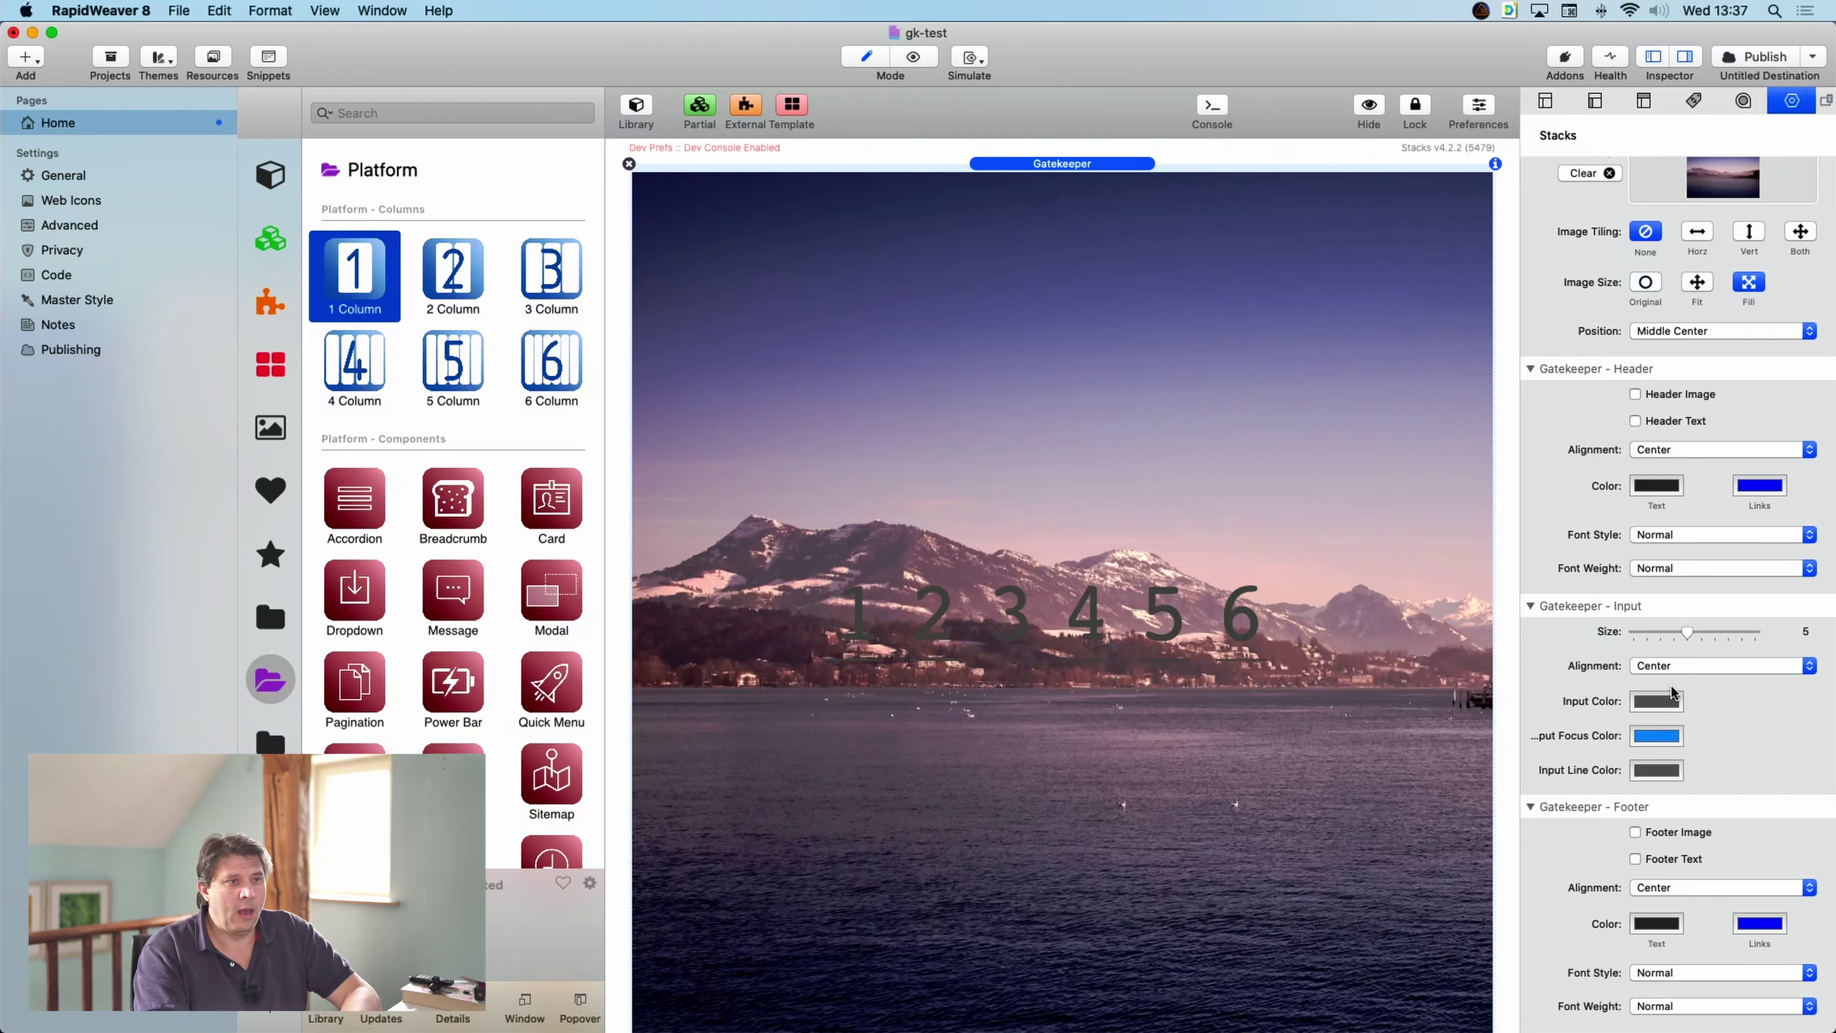
{"action": "left_click", "coordinate": [1660, 700]}
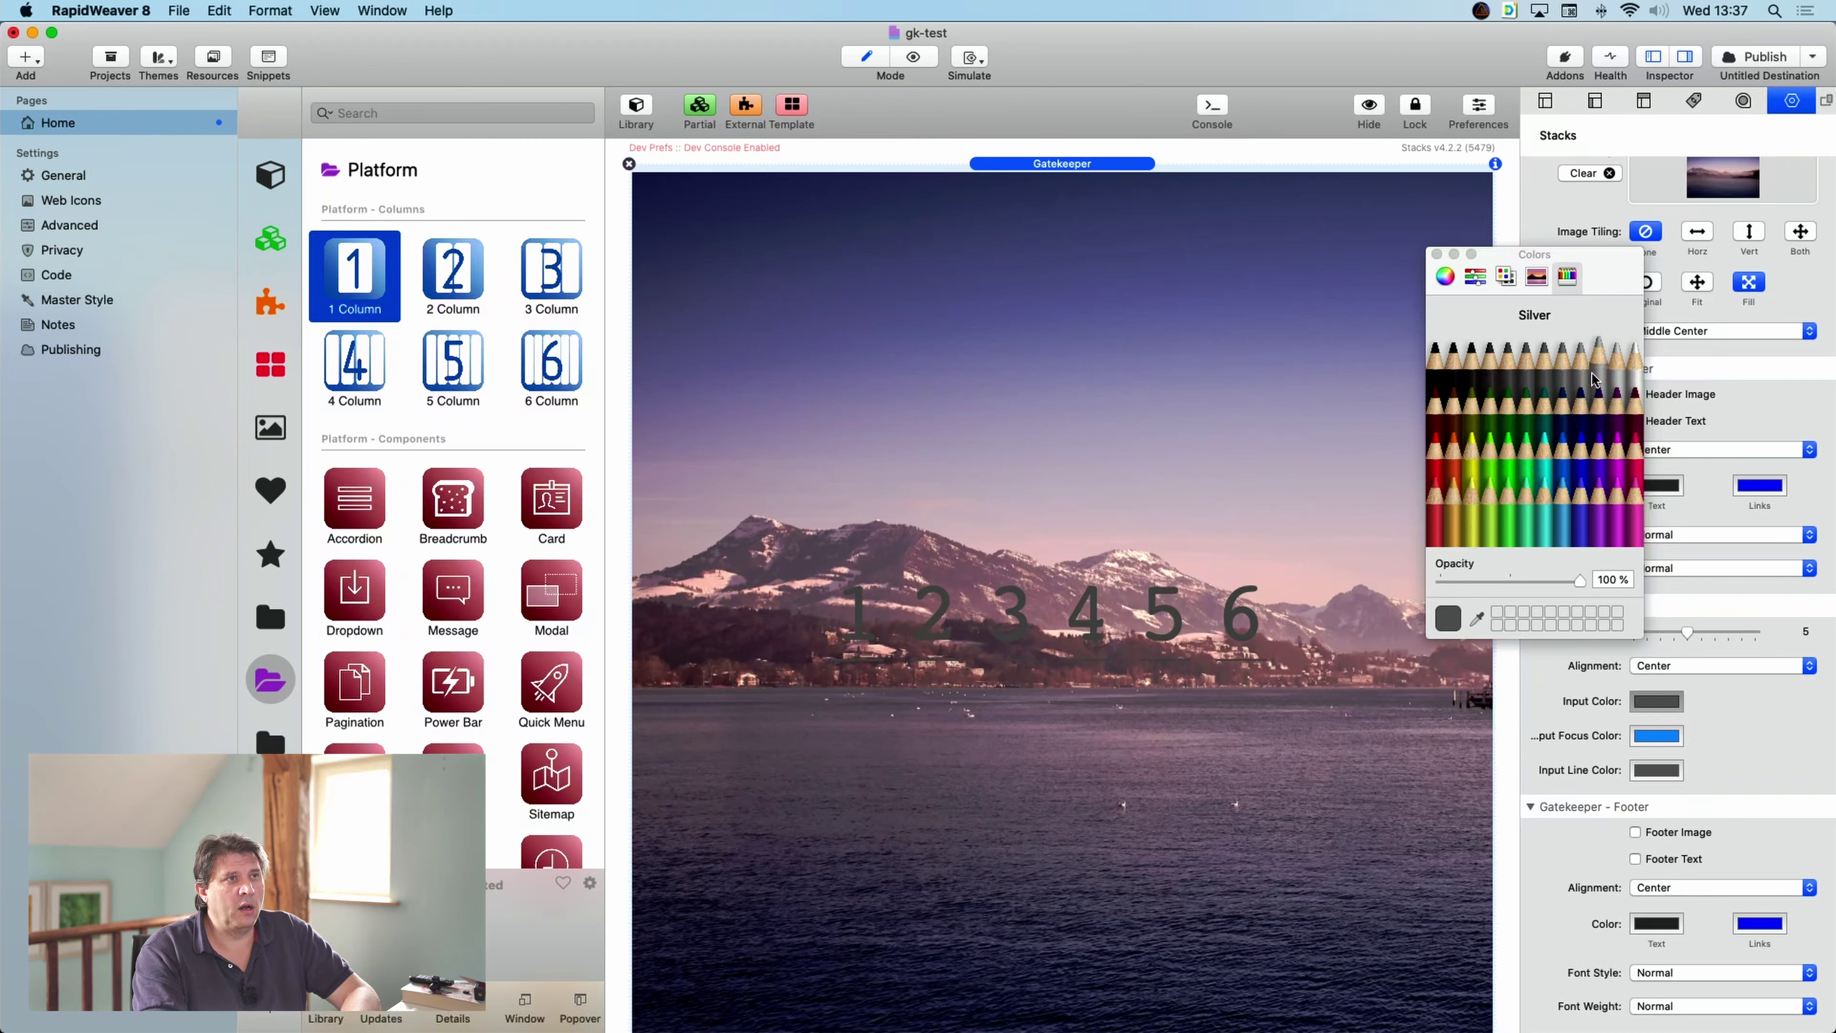
{"action": "left_click", "coordinate": [1635, 378]}
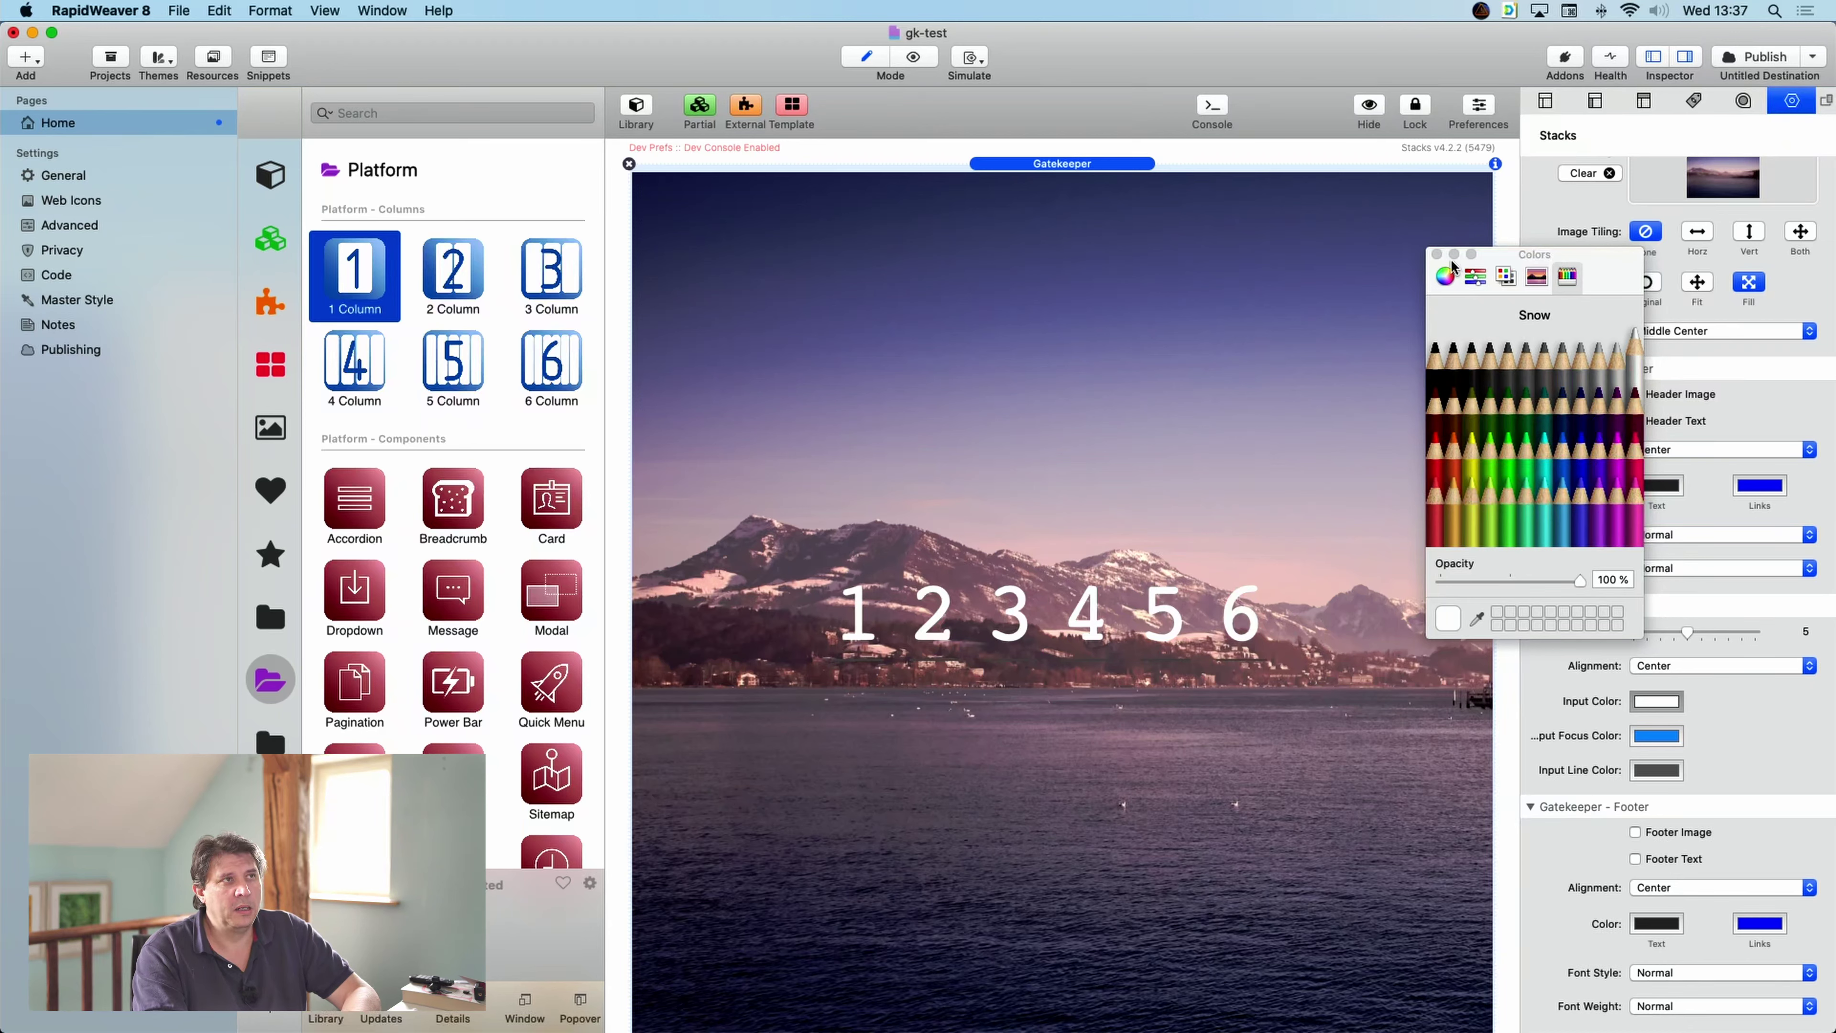
{"action": "left_click", "coordinate": [1657, 769]}
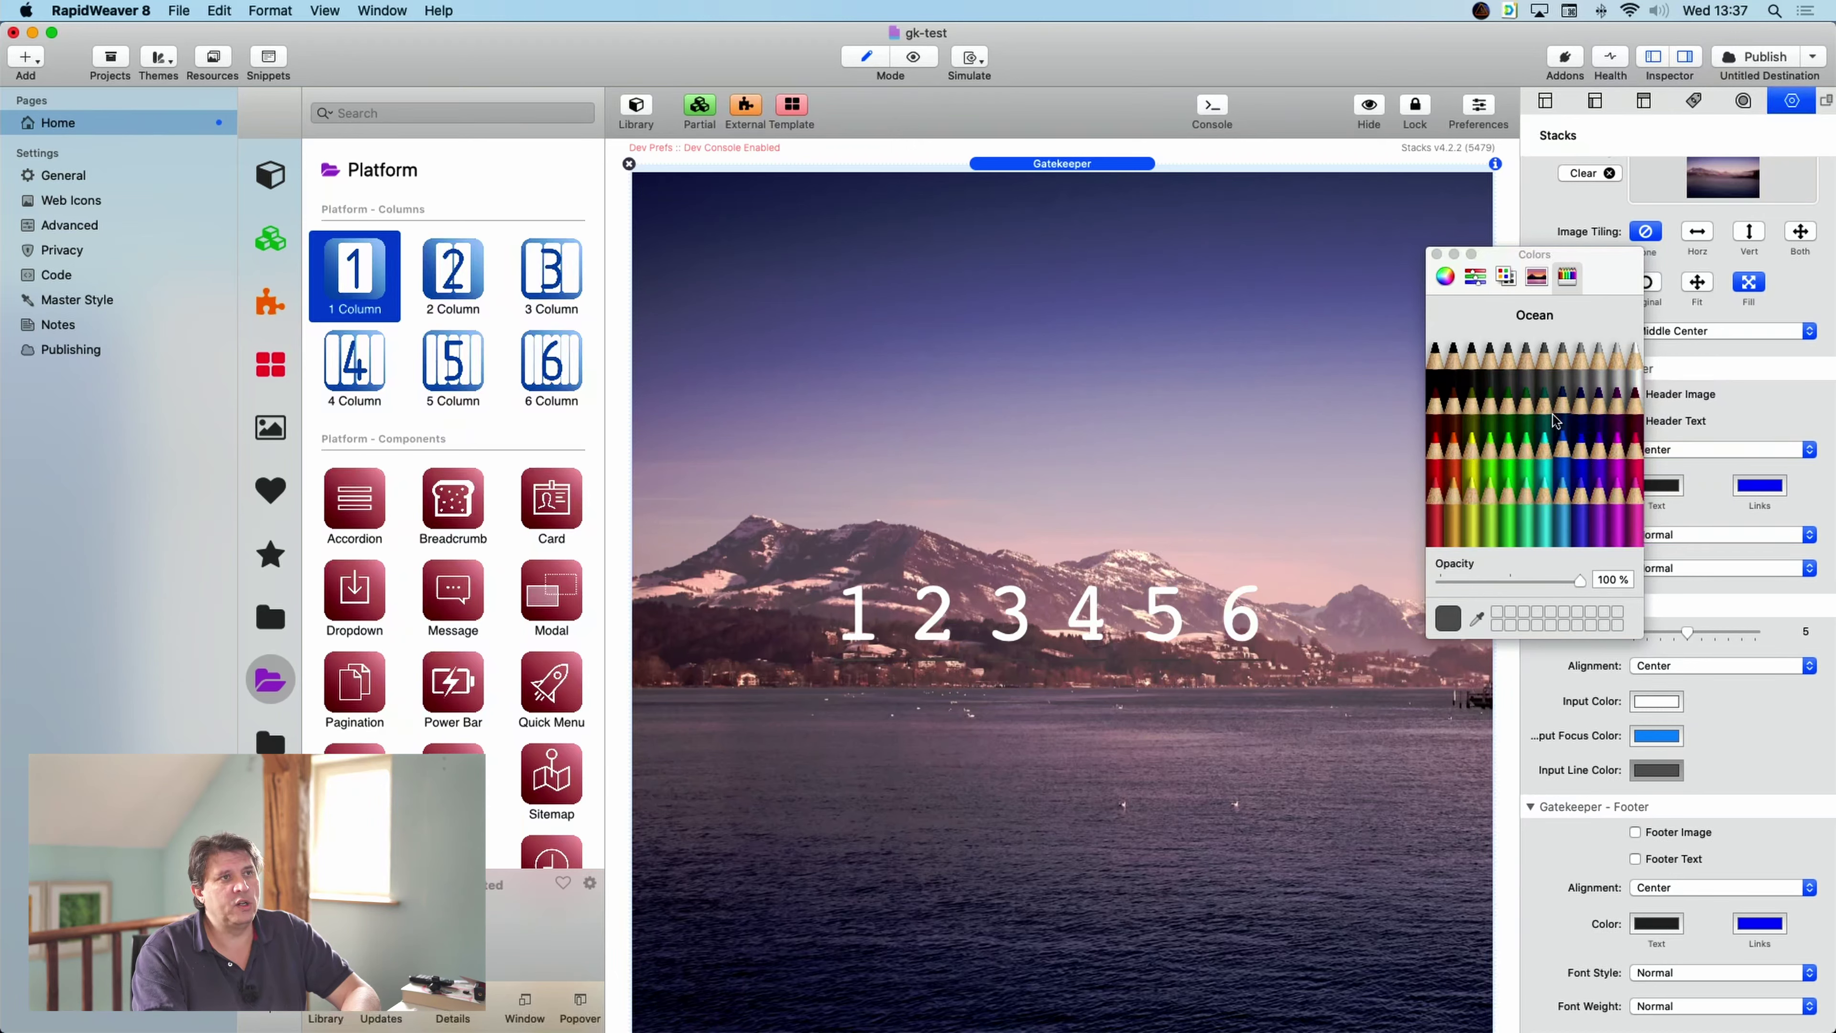
{"action": "left_click", "coordinate": [1636, 379]}
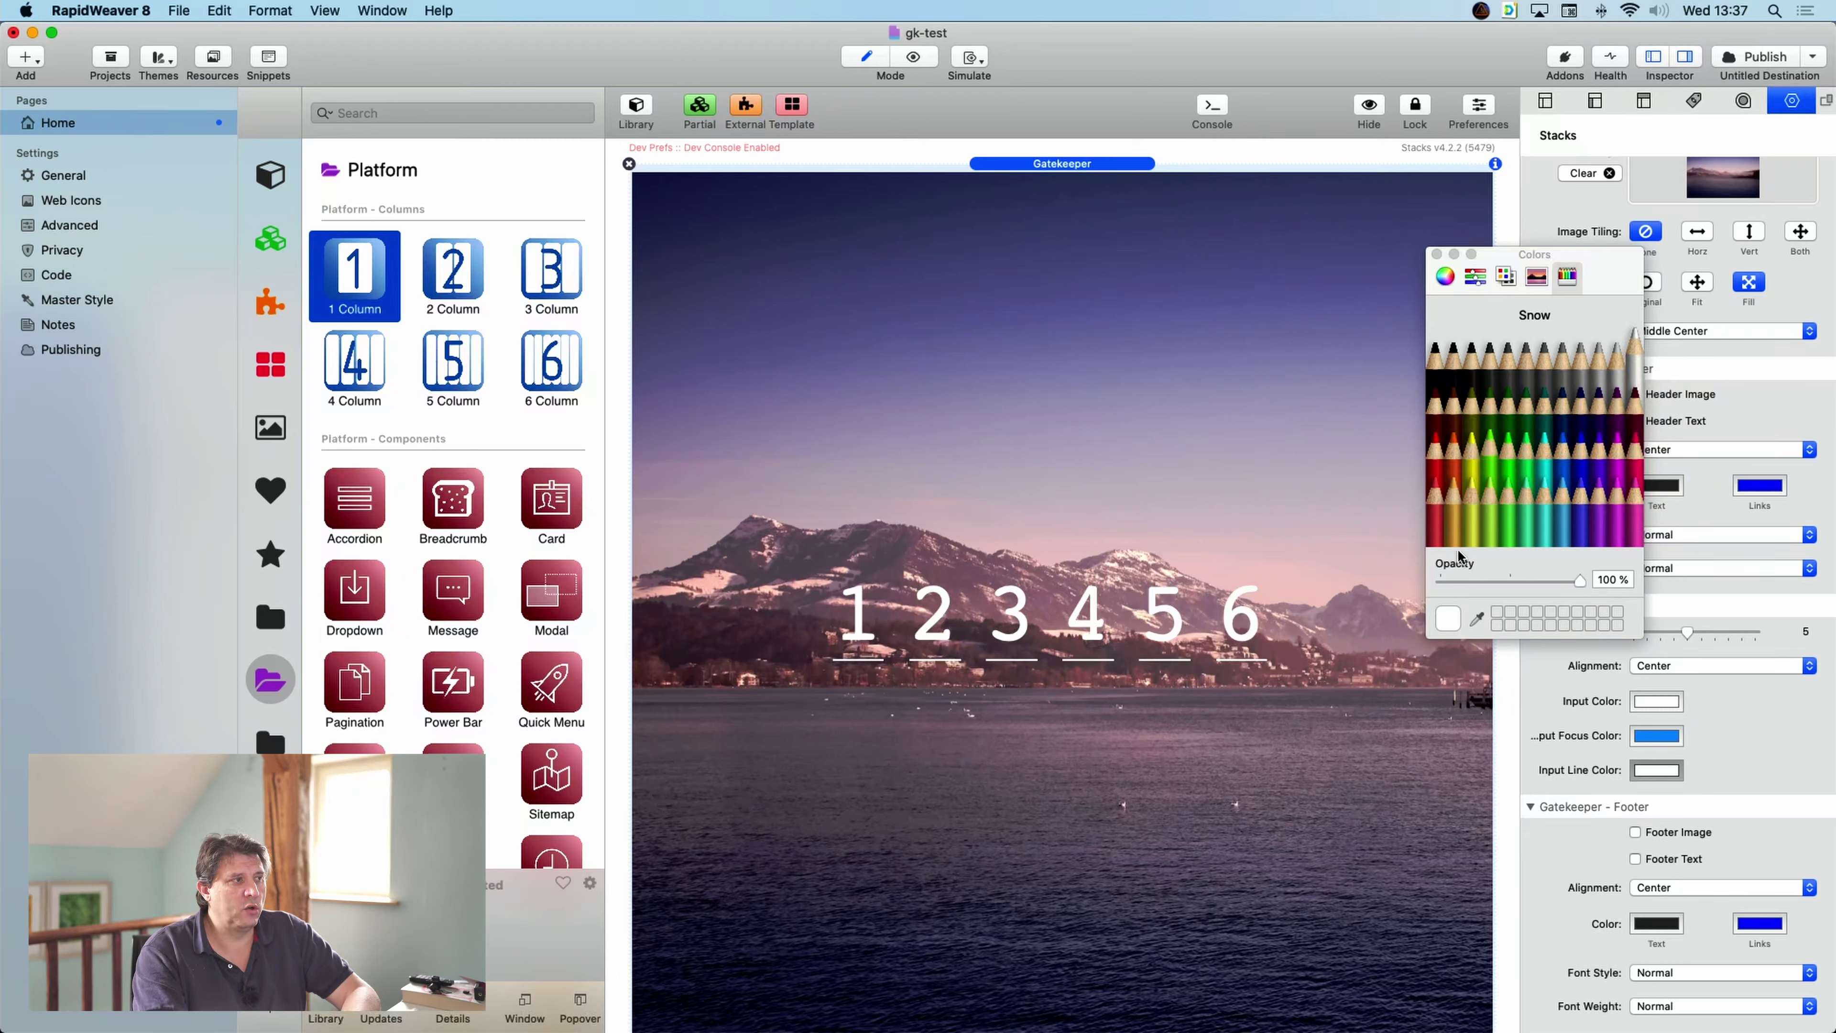
{"action": "left_click", "coordinate": [1437, 254]}
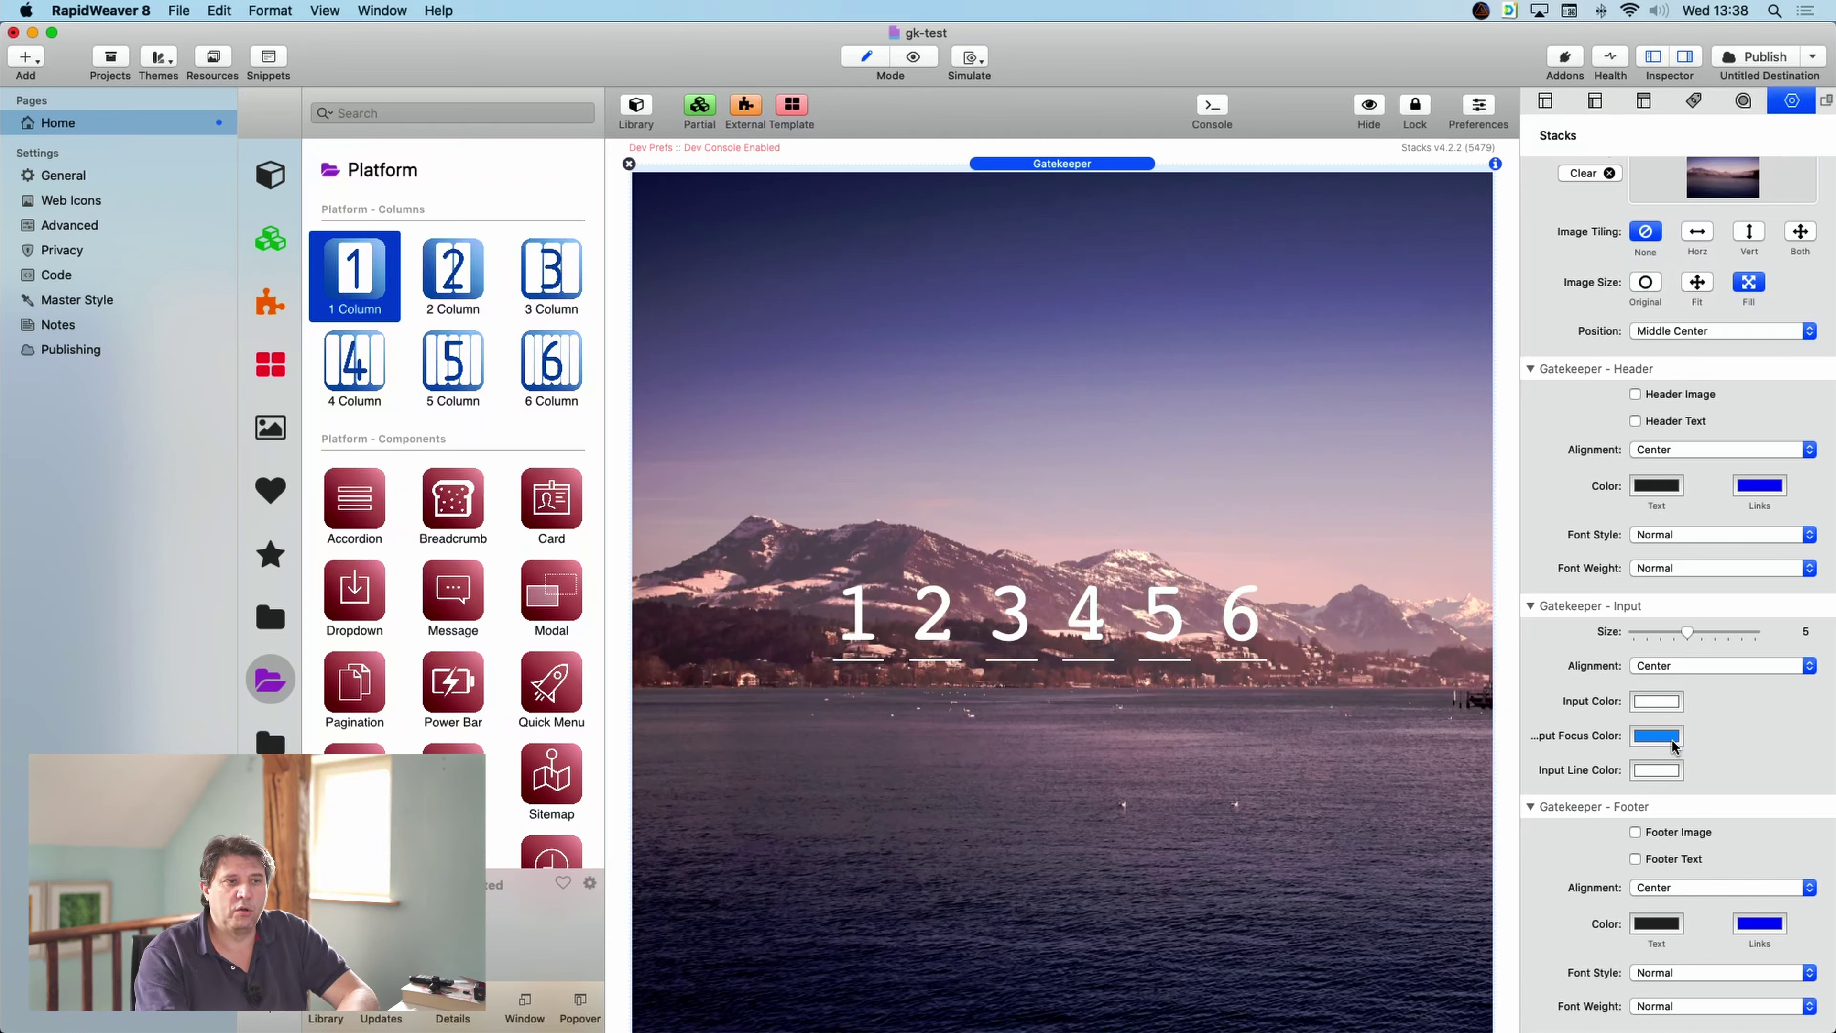
{"action": "left_click", "coordinate": [1666, 736]}
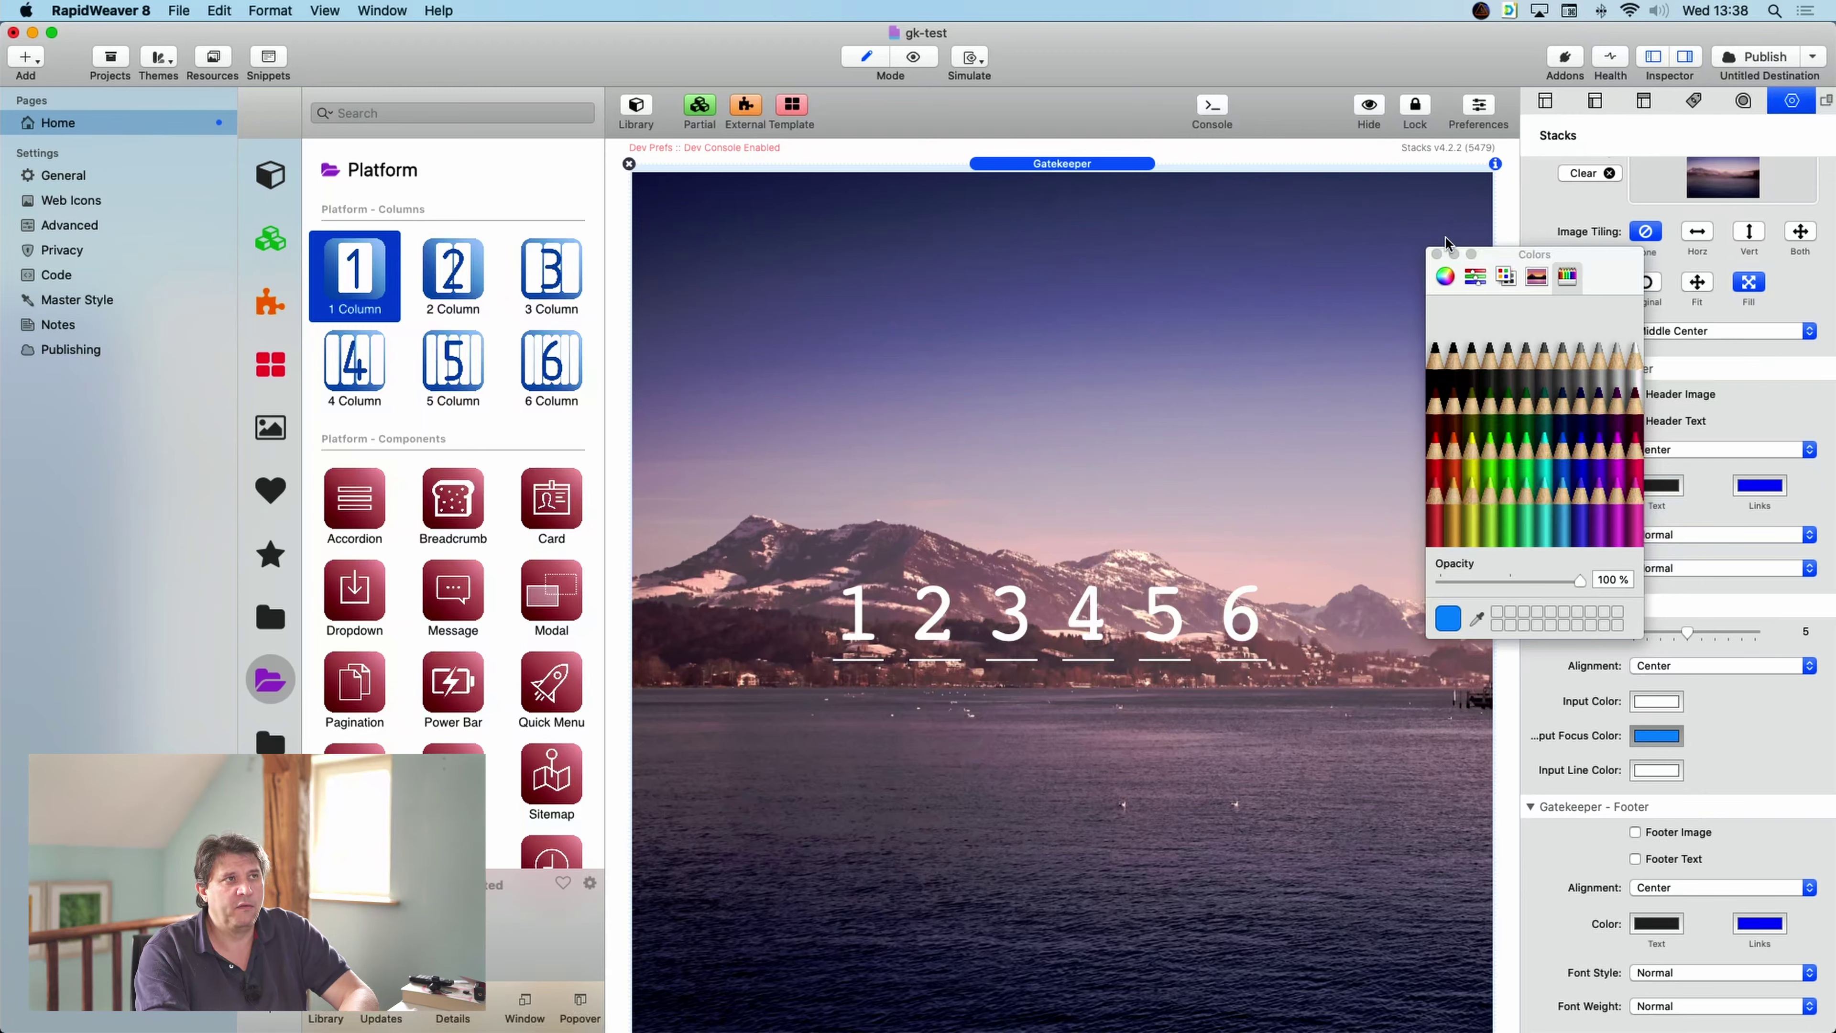
{"action": "left_click", "coordinate": [1437, 254]}
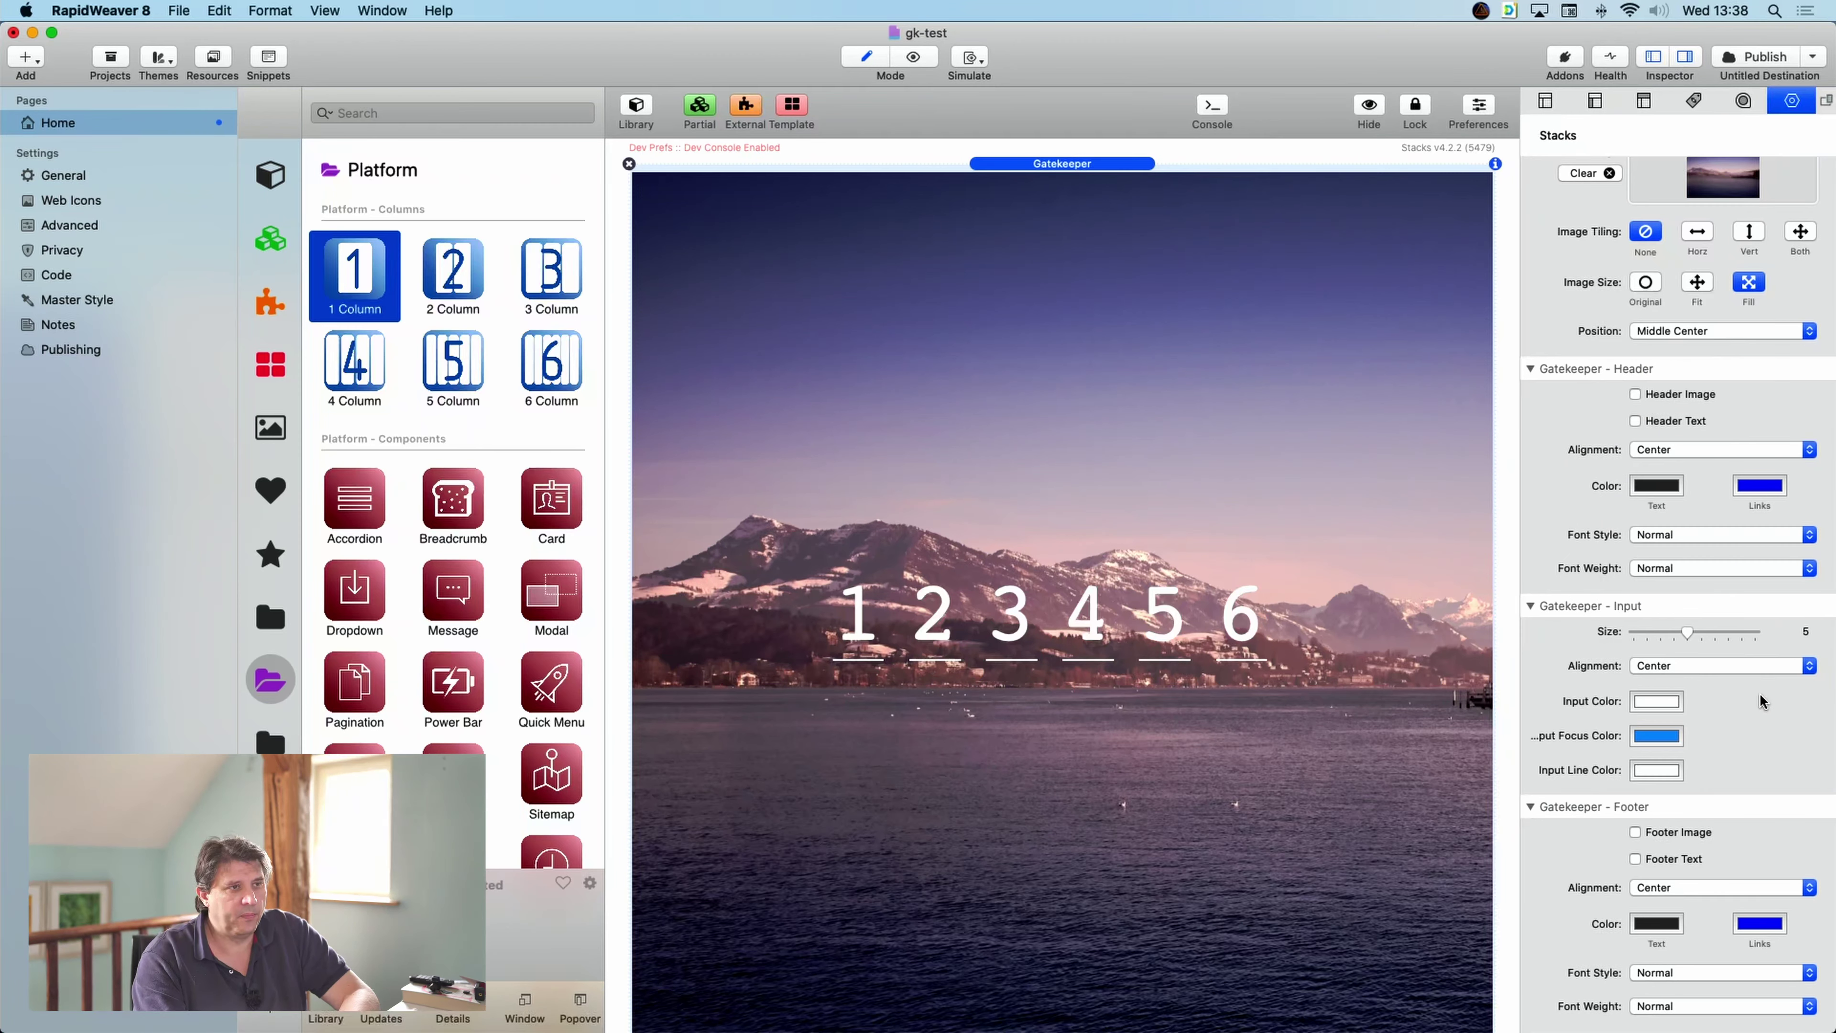
- Lower the Gatekeeper - Input Size slider from 5 to 4
{"action": "scroll", "coordinate": [1762, 700], "scroll_direction": "up", "scroll_amount": 3}
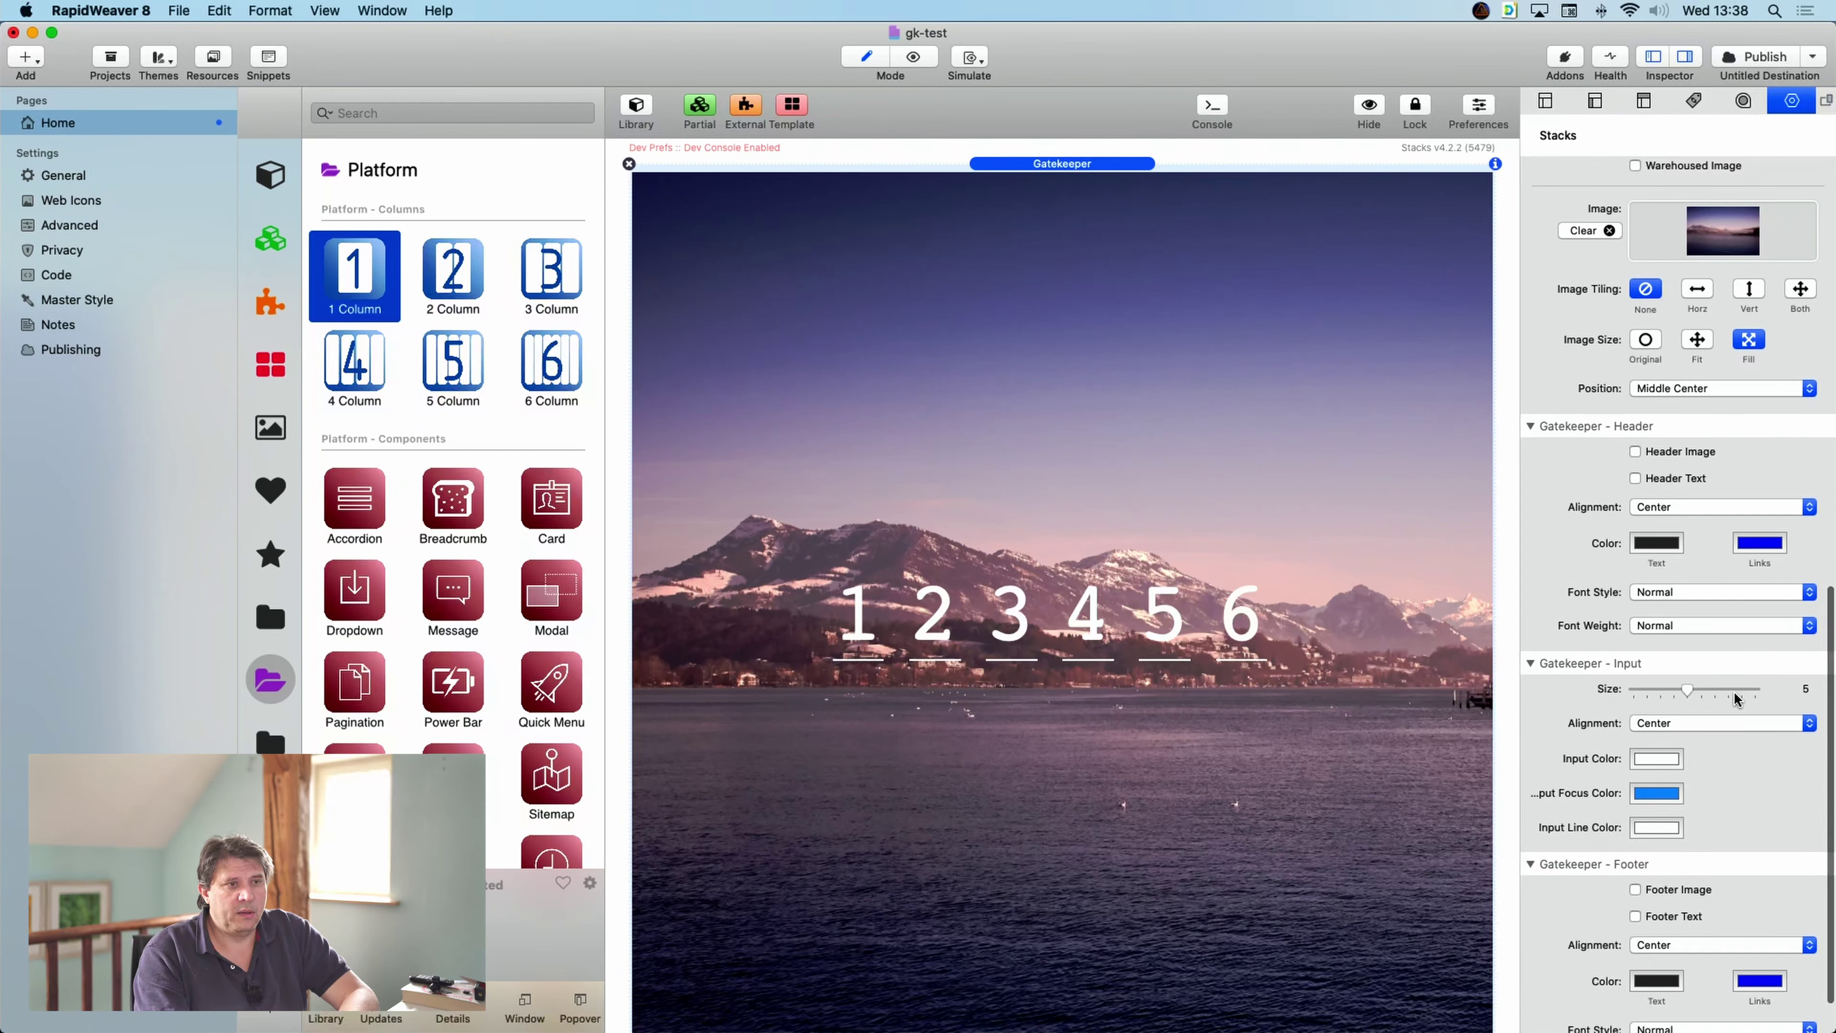
{"action": "scroll", "coordinate": [1690, 446], "scroll_direction": "up", "scroll_amount": 5}
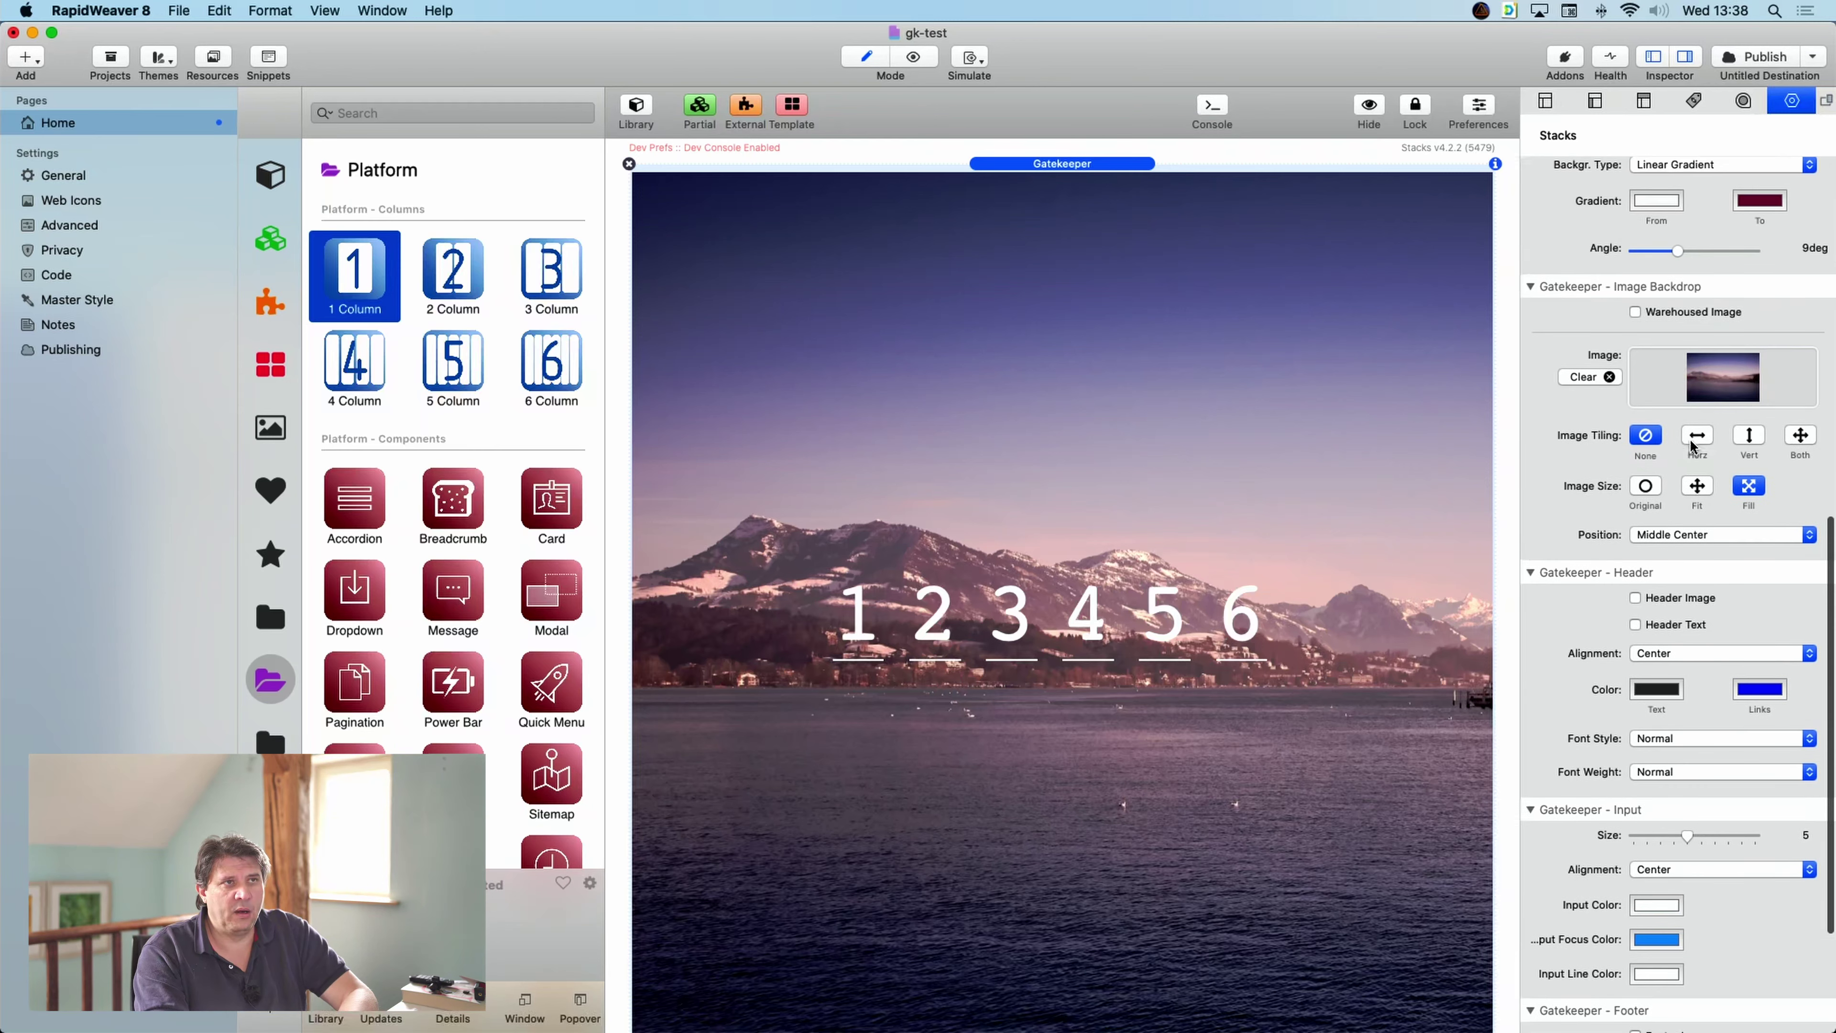
{"action": "scroll", "coordinate": [1717, 1008], "scroll_direction": "down", "scroll_amount": 5}
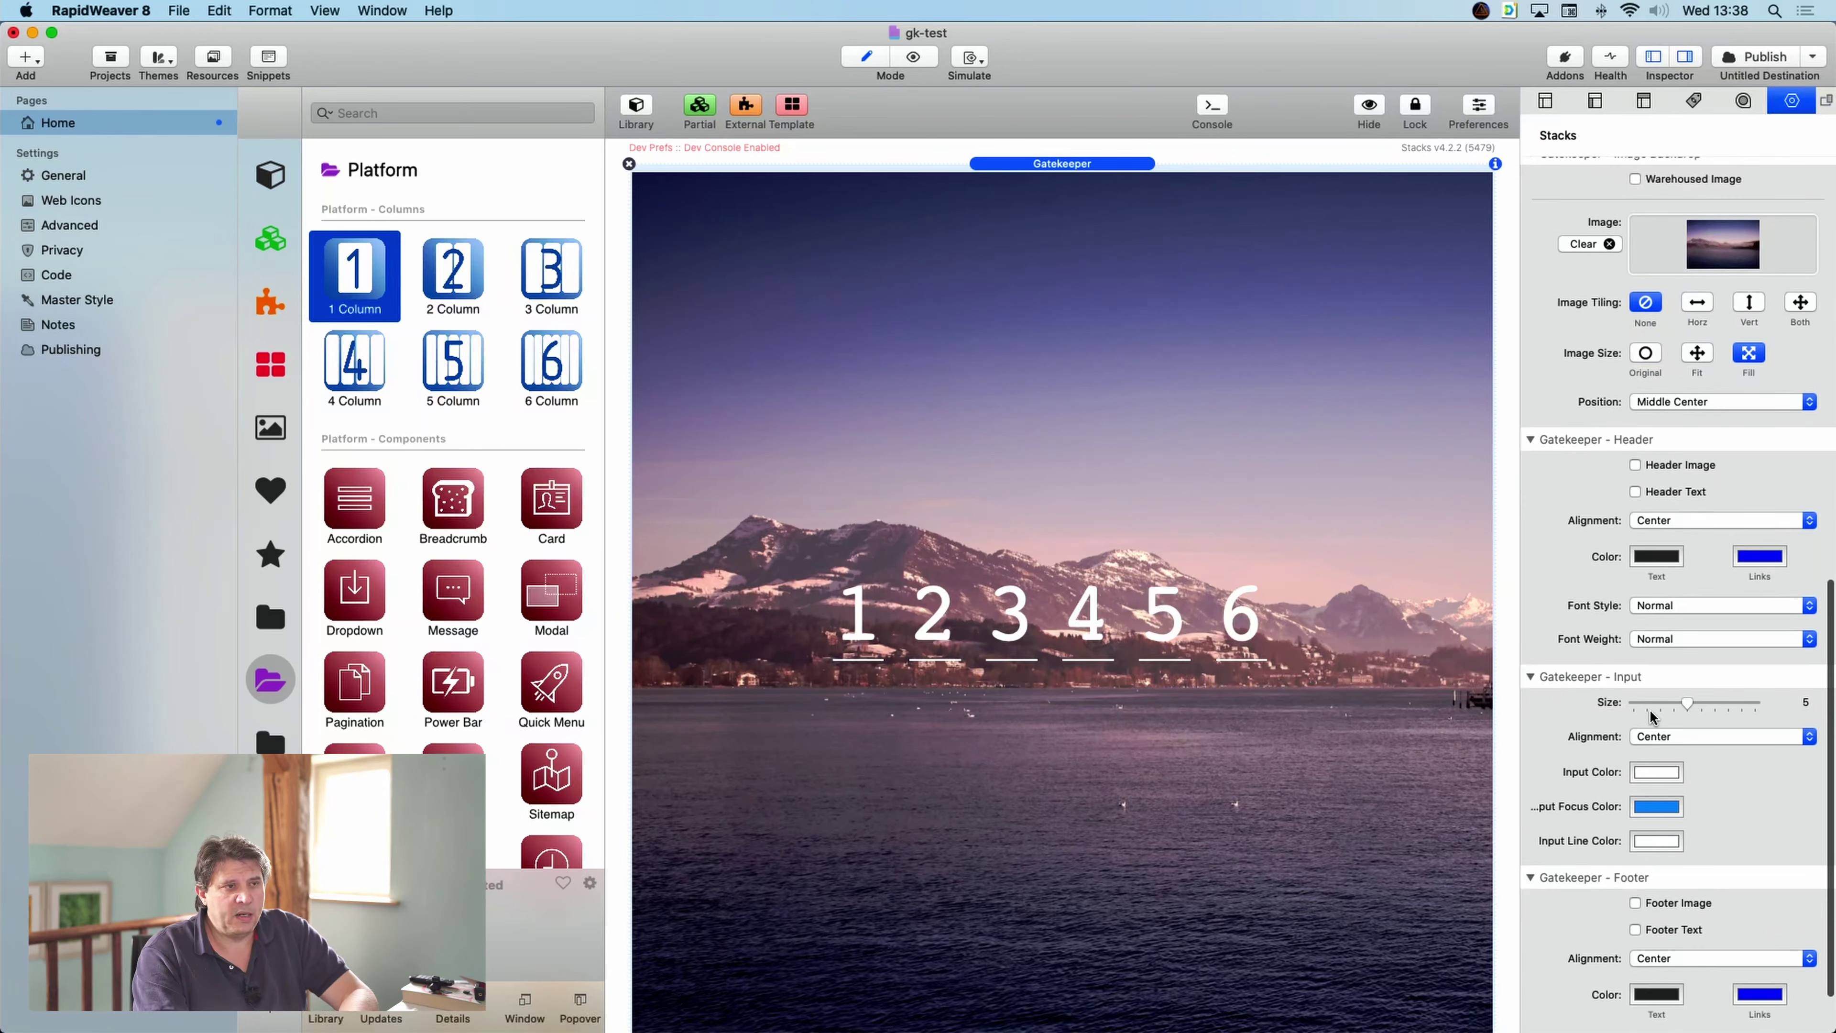
{"action": "scroll", "coordinate": [1606, 709], "scroll_direction": "down", "scroll_amount": 2}
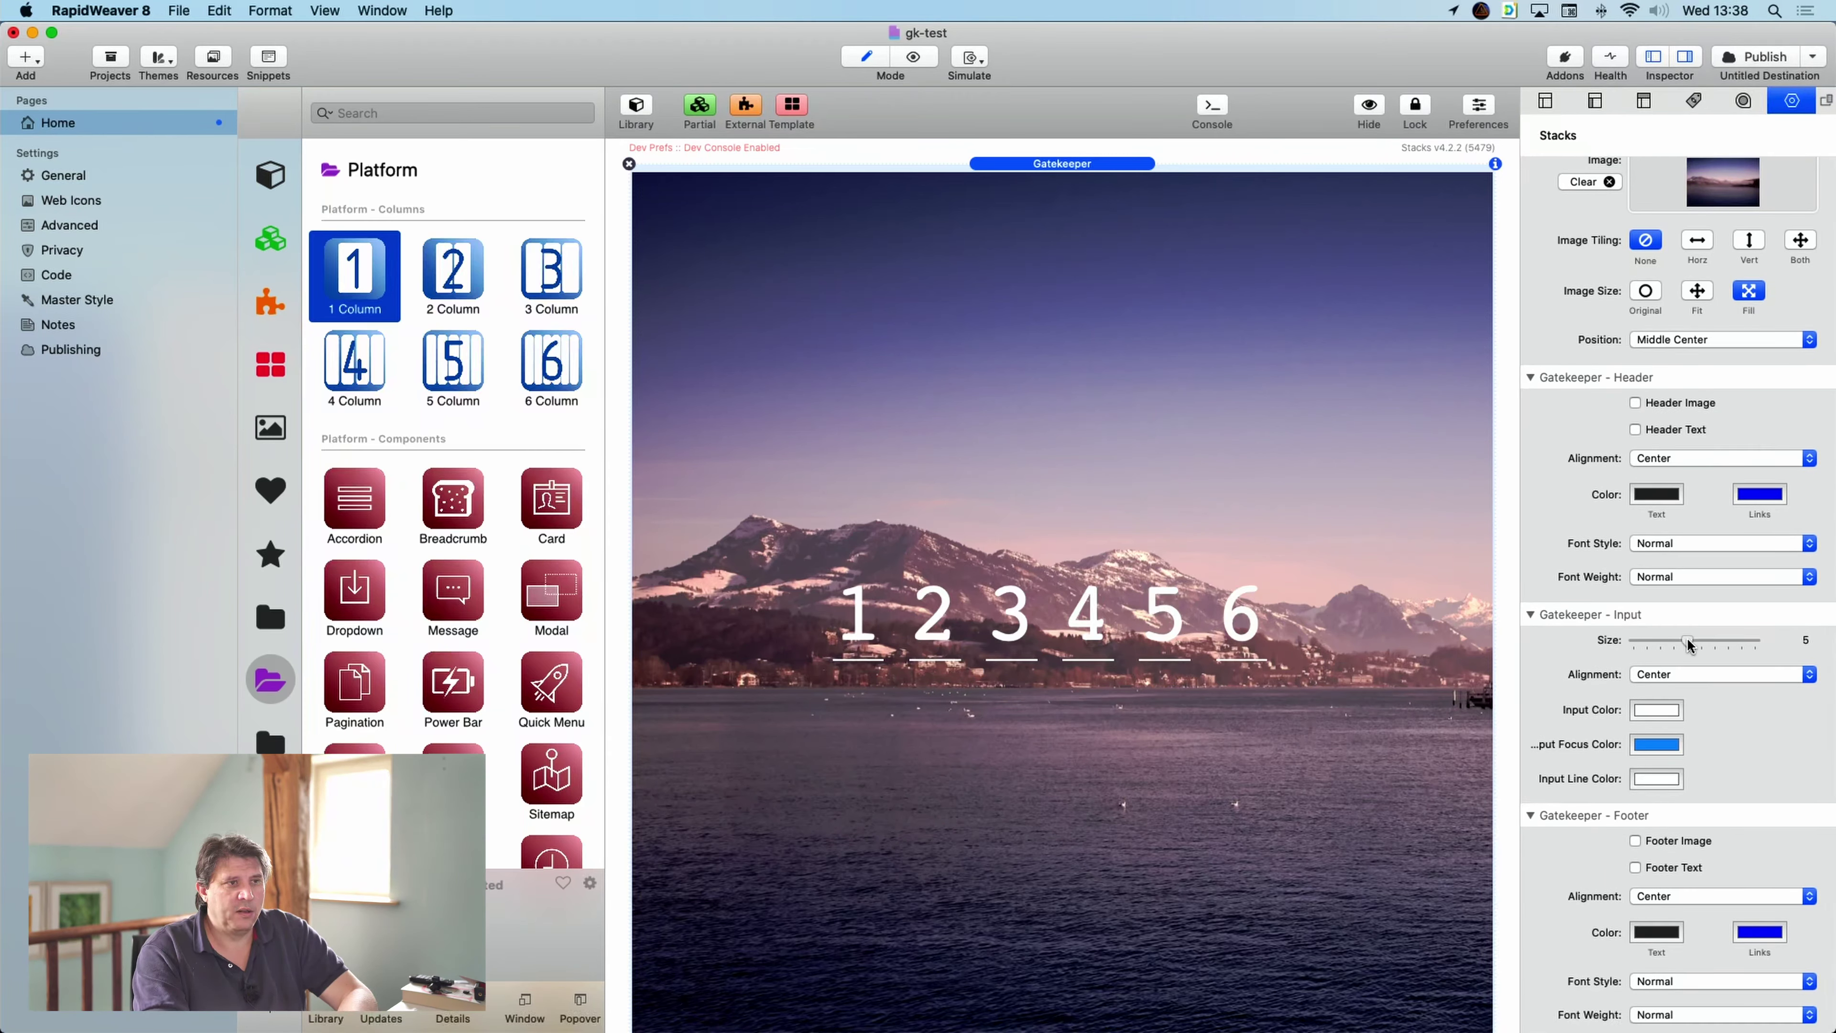
{"action": "mouse_move", "coordinate": [1688, 644]}
{"action": "left_mouse_down"}
{"action": "mouse_move", "coordinate": [1636, 646]}
{"action": "mouse_move", "coordinate": [1779, 637]}
{"action": "mouse_move", "coordinate": [1690, 642]}
{"action": "left_mouse_up"}
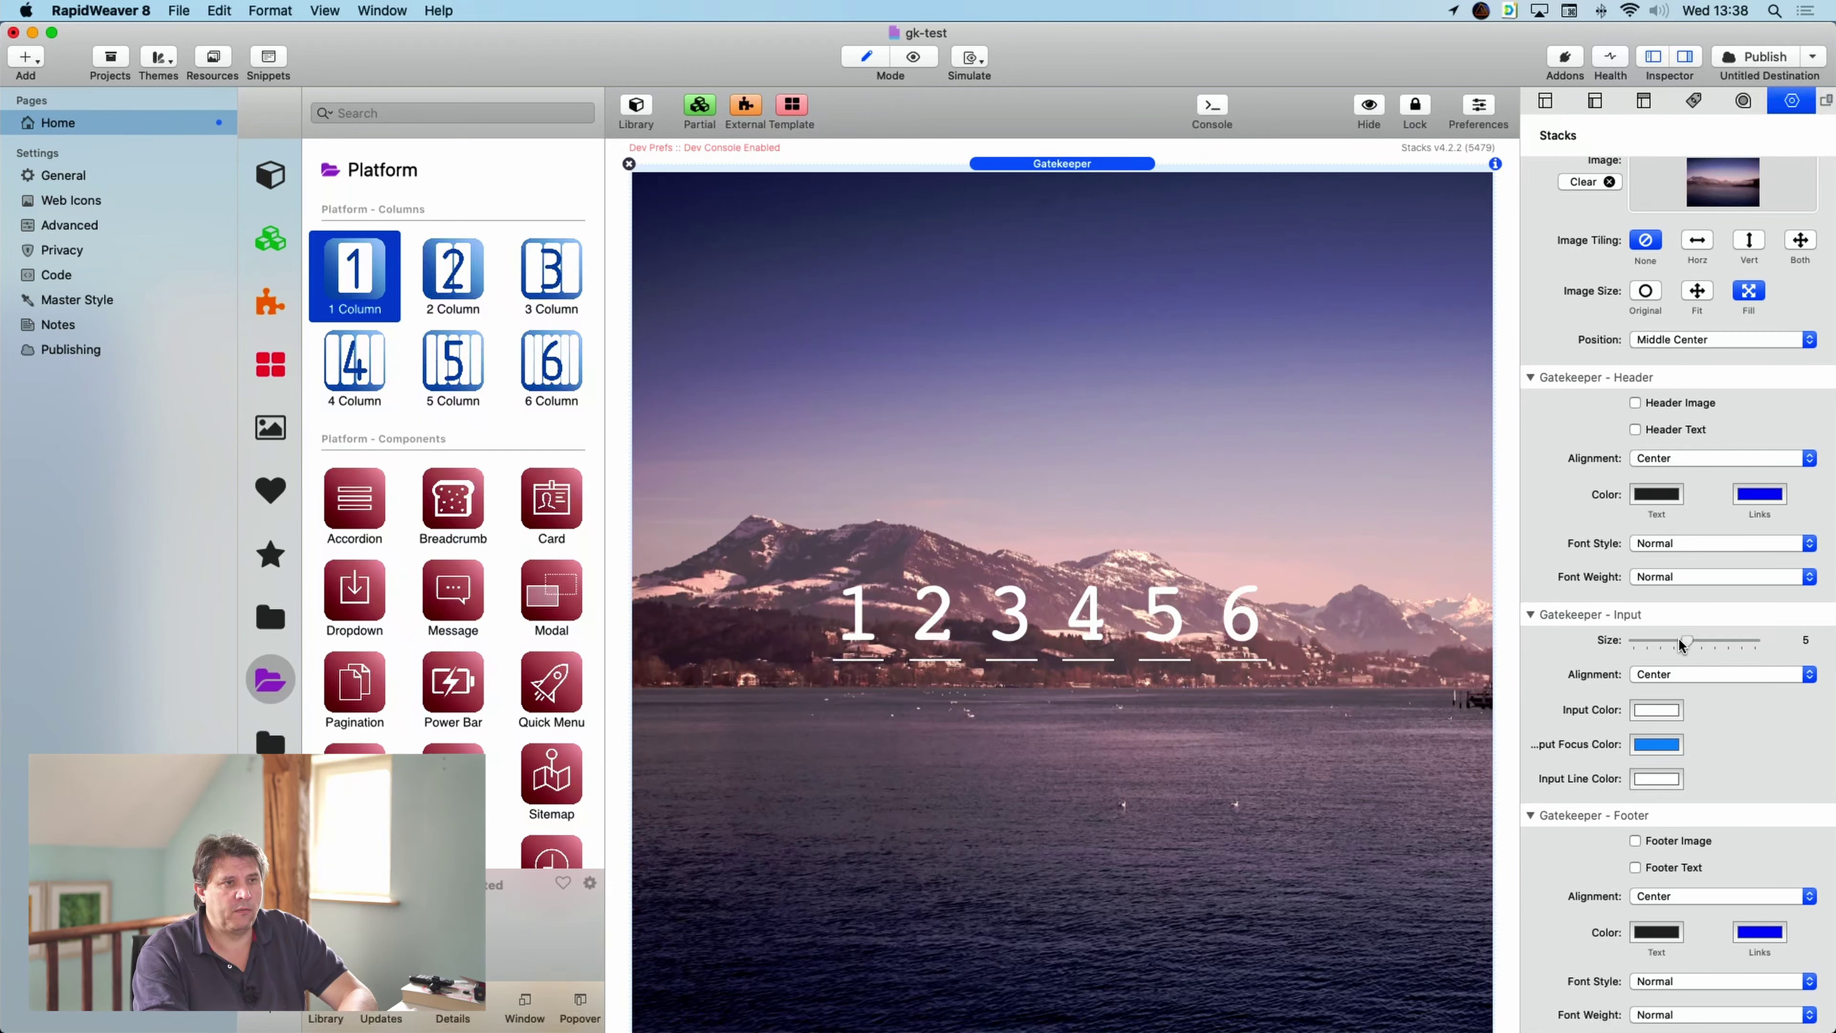
{"action": "left_click_drag", "start_coordinate": [1686, 642], "coordinate": [1676, 643]}
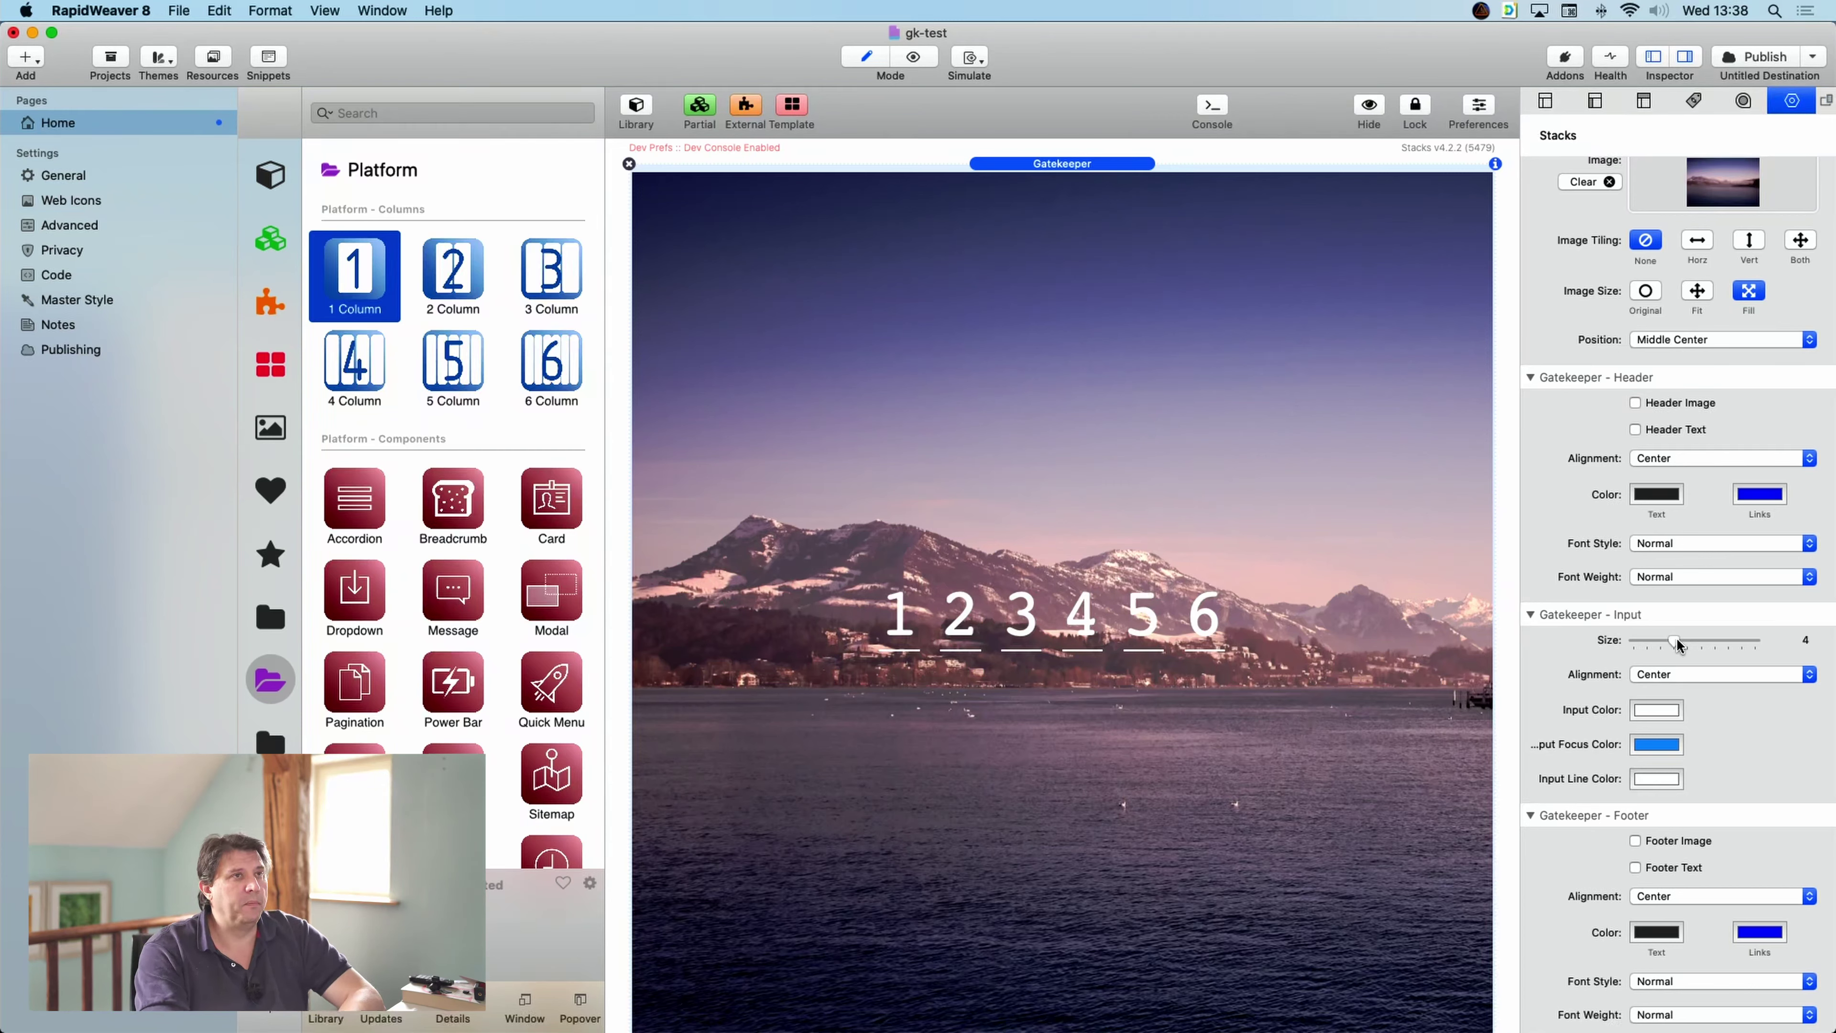
{"action": "scroll", "coordinate": [1707, 616], "scroll_direction": "up", "scroll_amount": 3}
- Switch the background type to Radial Gradient and clear the lake photo
{"action": "scroll", "coordinate": [1706, 615], "scroll_direction": "up", "scroll_amount": 3}
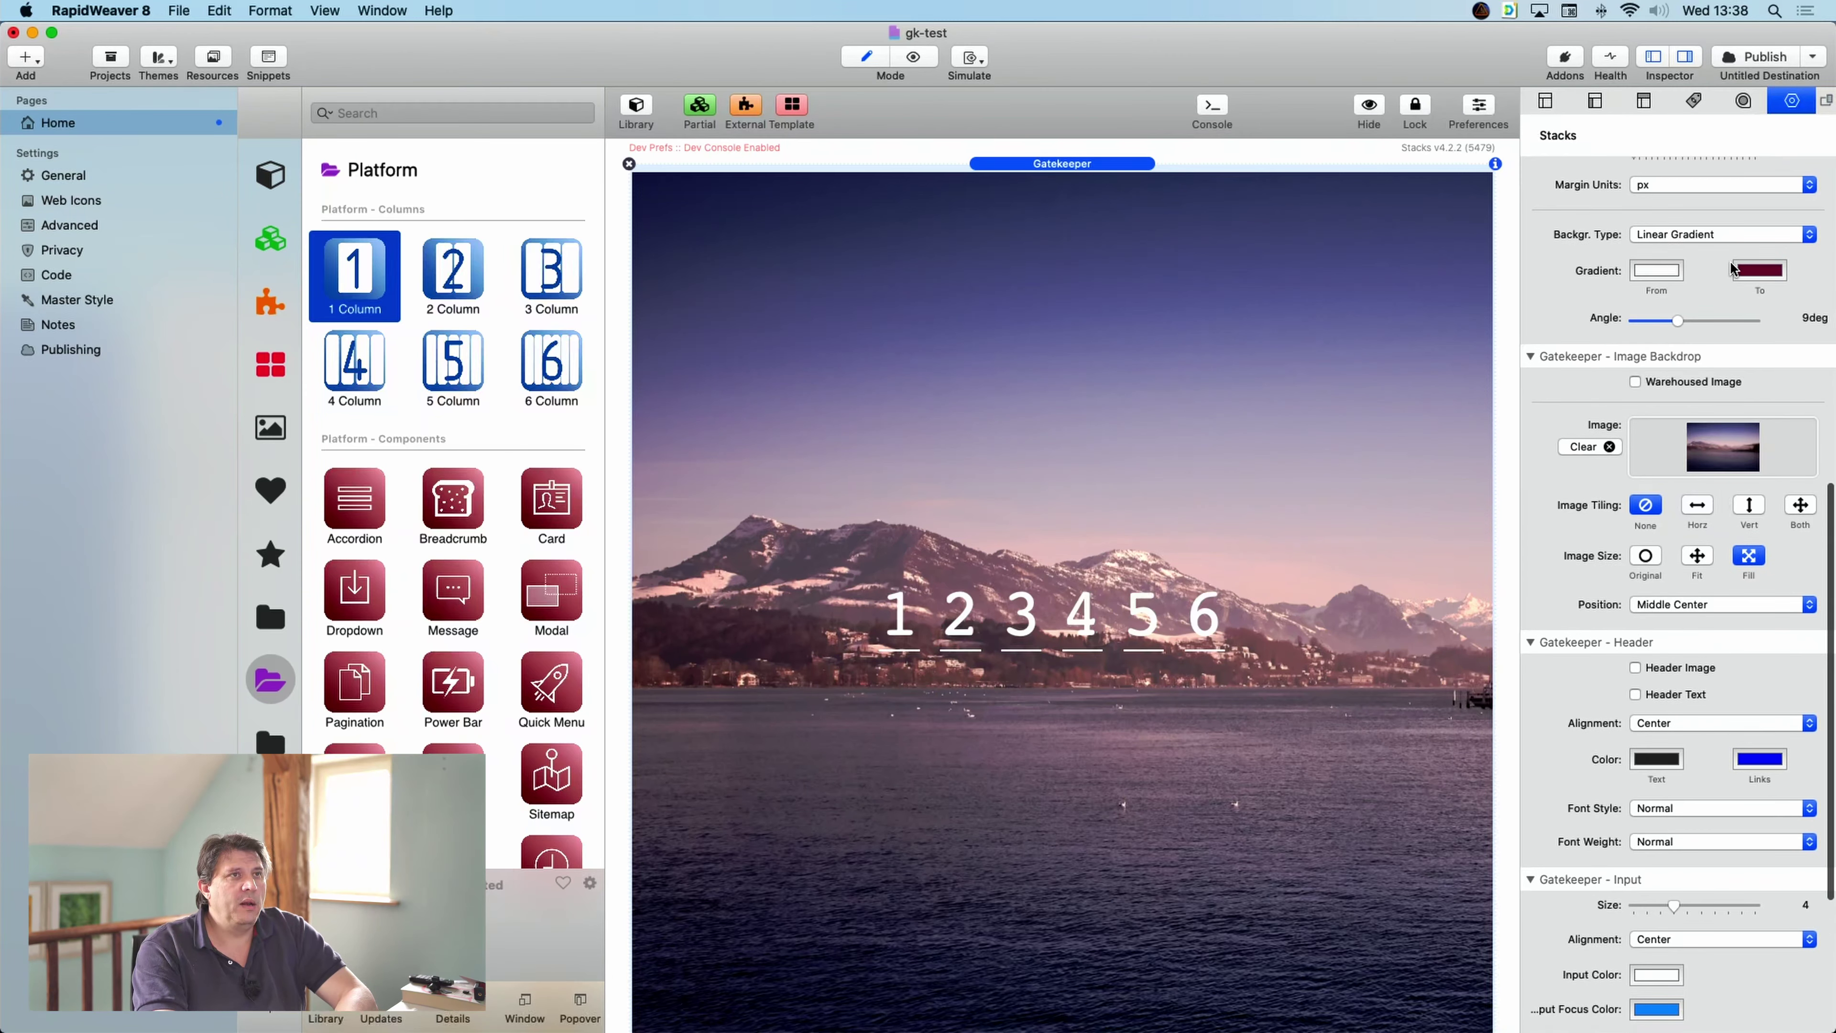
{"action": "left_click", "coordinate": [1708, 243]}
{"action": "left_click", "coordinate": [1707, 238]}
{"action": "left_click", "coordinate": [1706, 237]}
{"action": "left_click", "coordinate": [1704, 251]}
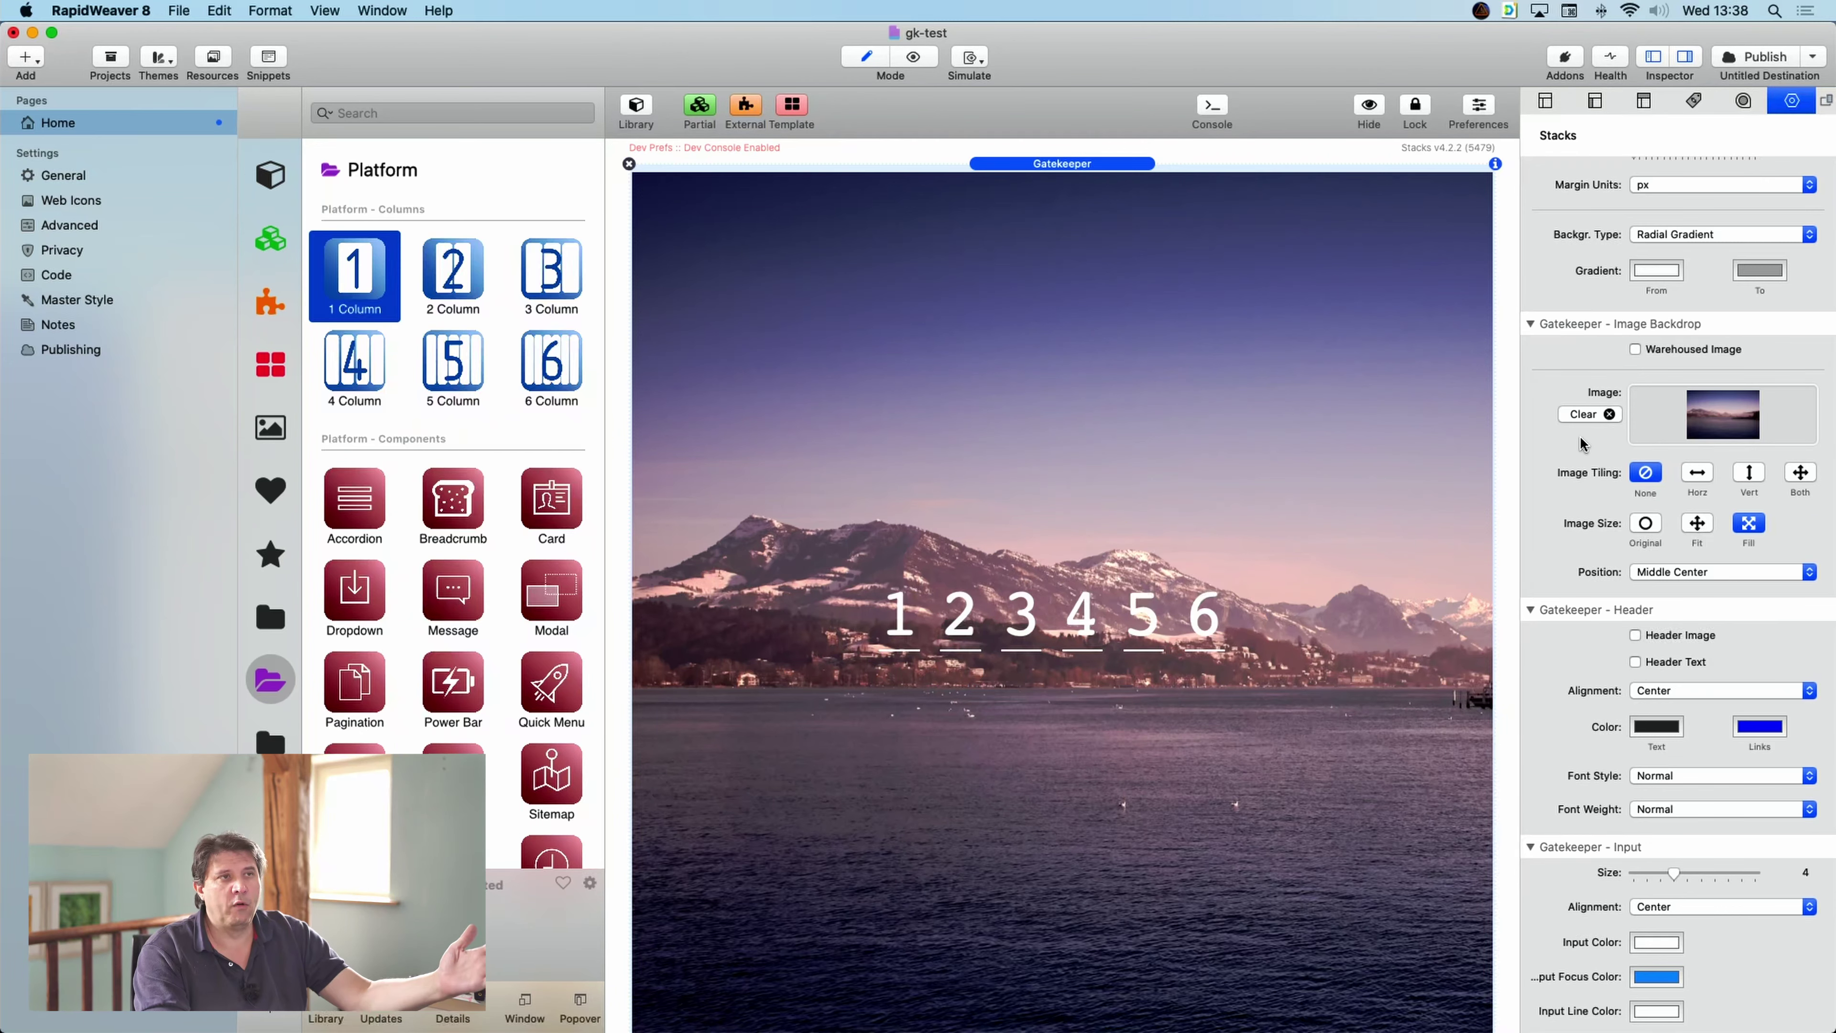
{"action": "left_click", "coordinate": [1606, 414]}
- Set Input Color to Tin and Input Line Color to Steel
{"action": "scroll", "coordinate": [1678, 737], "scroll_direction": "down", "scroll_amount": 5}
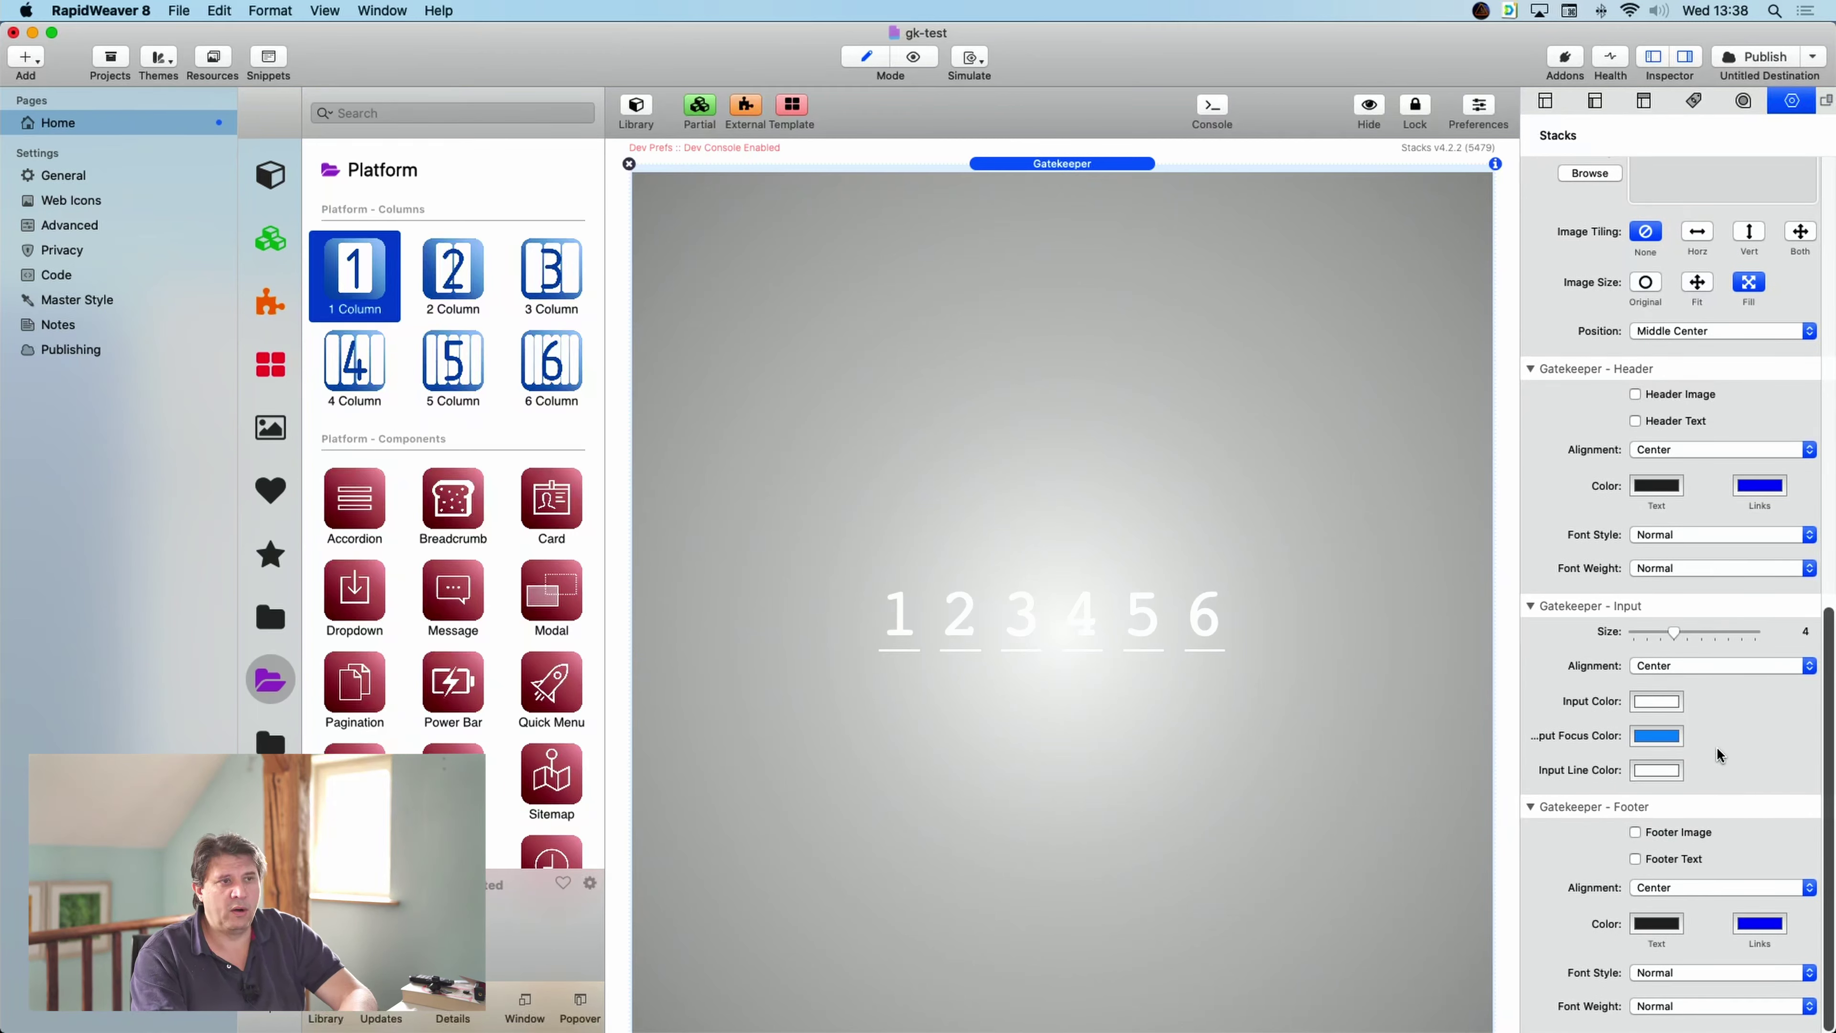
{"action": "left_click", "coordinate": [1657, 701]}
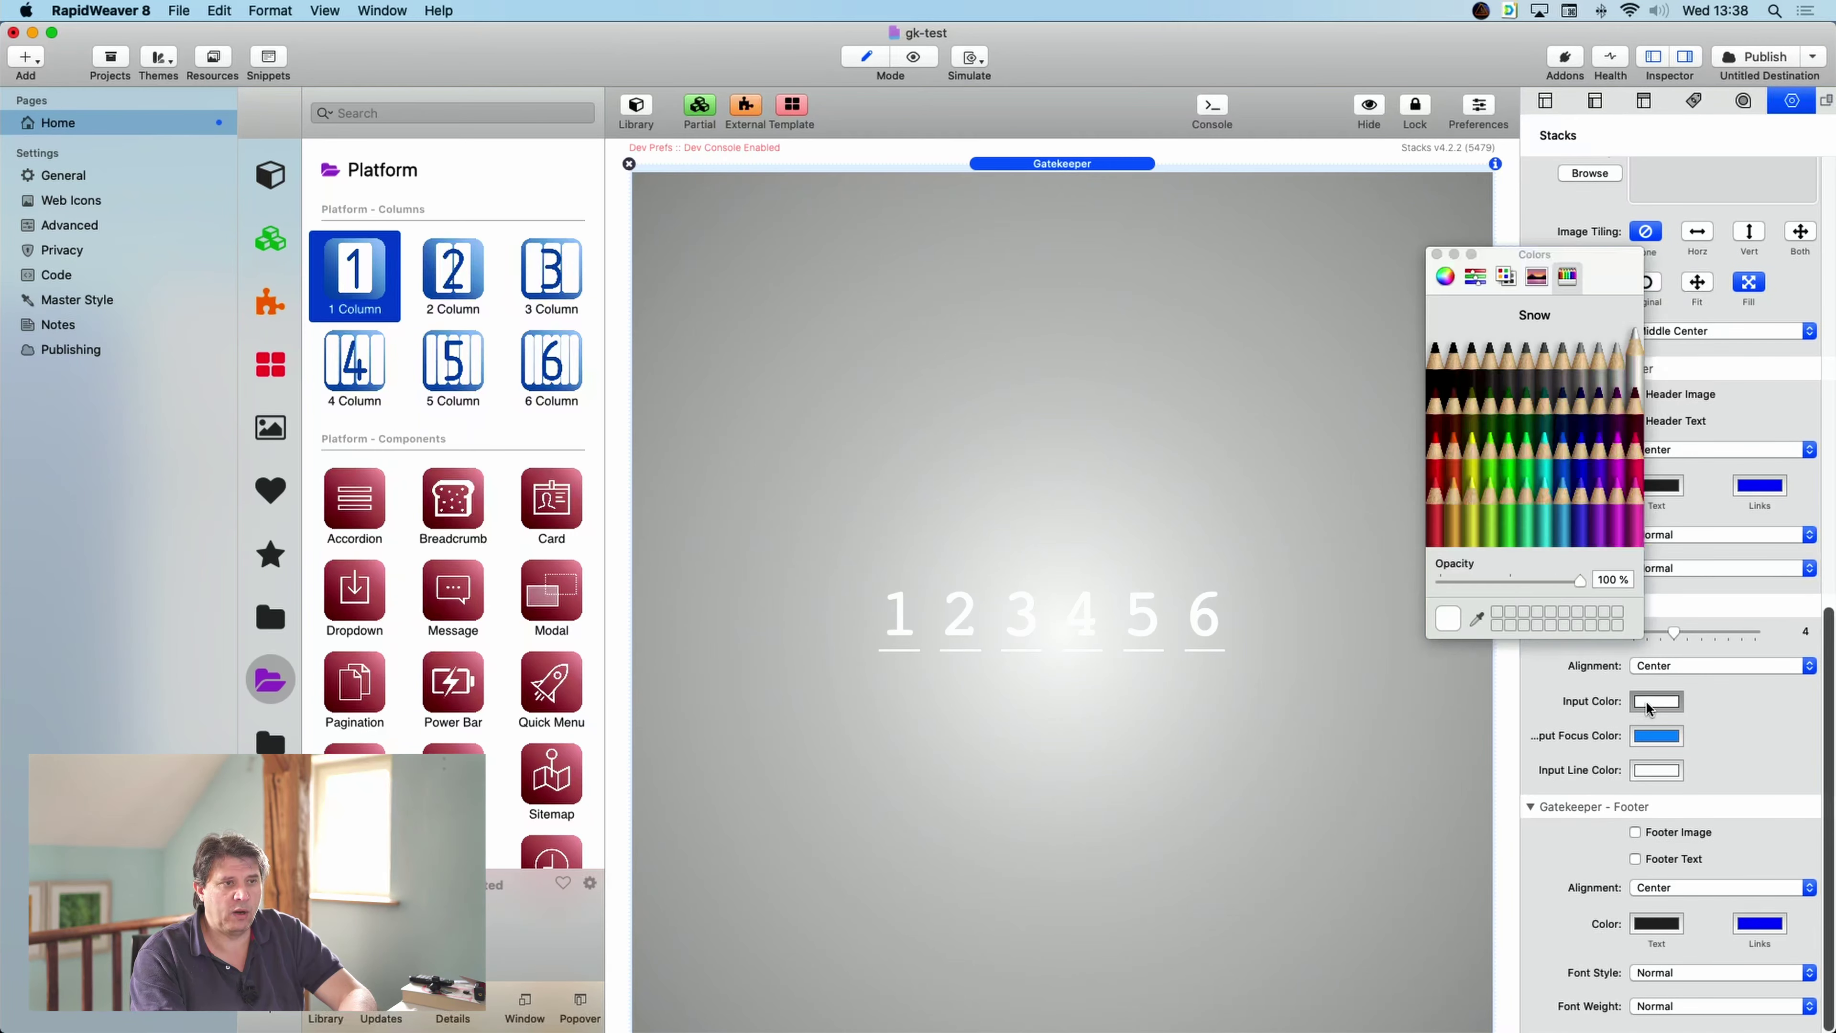
{"action": "left_click", "coordinate": [1533, 379]}
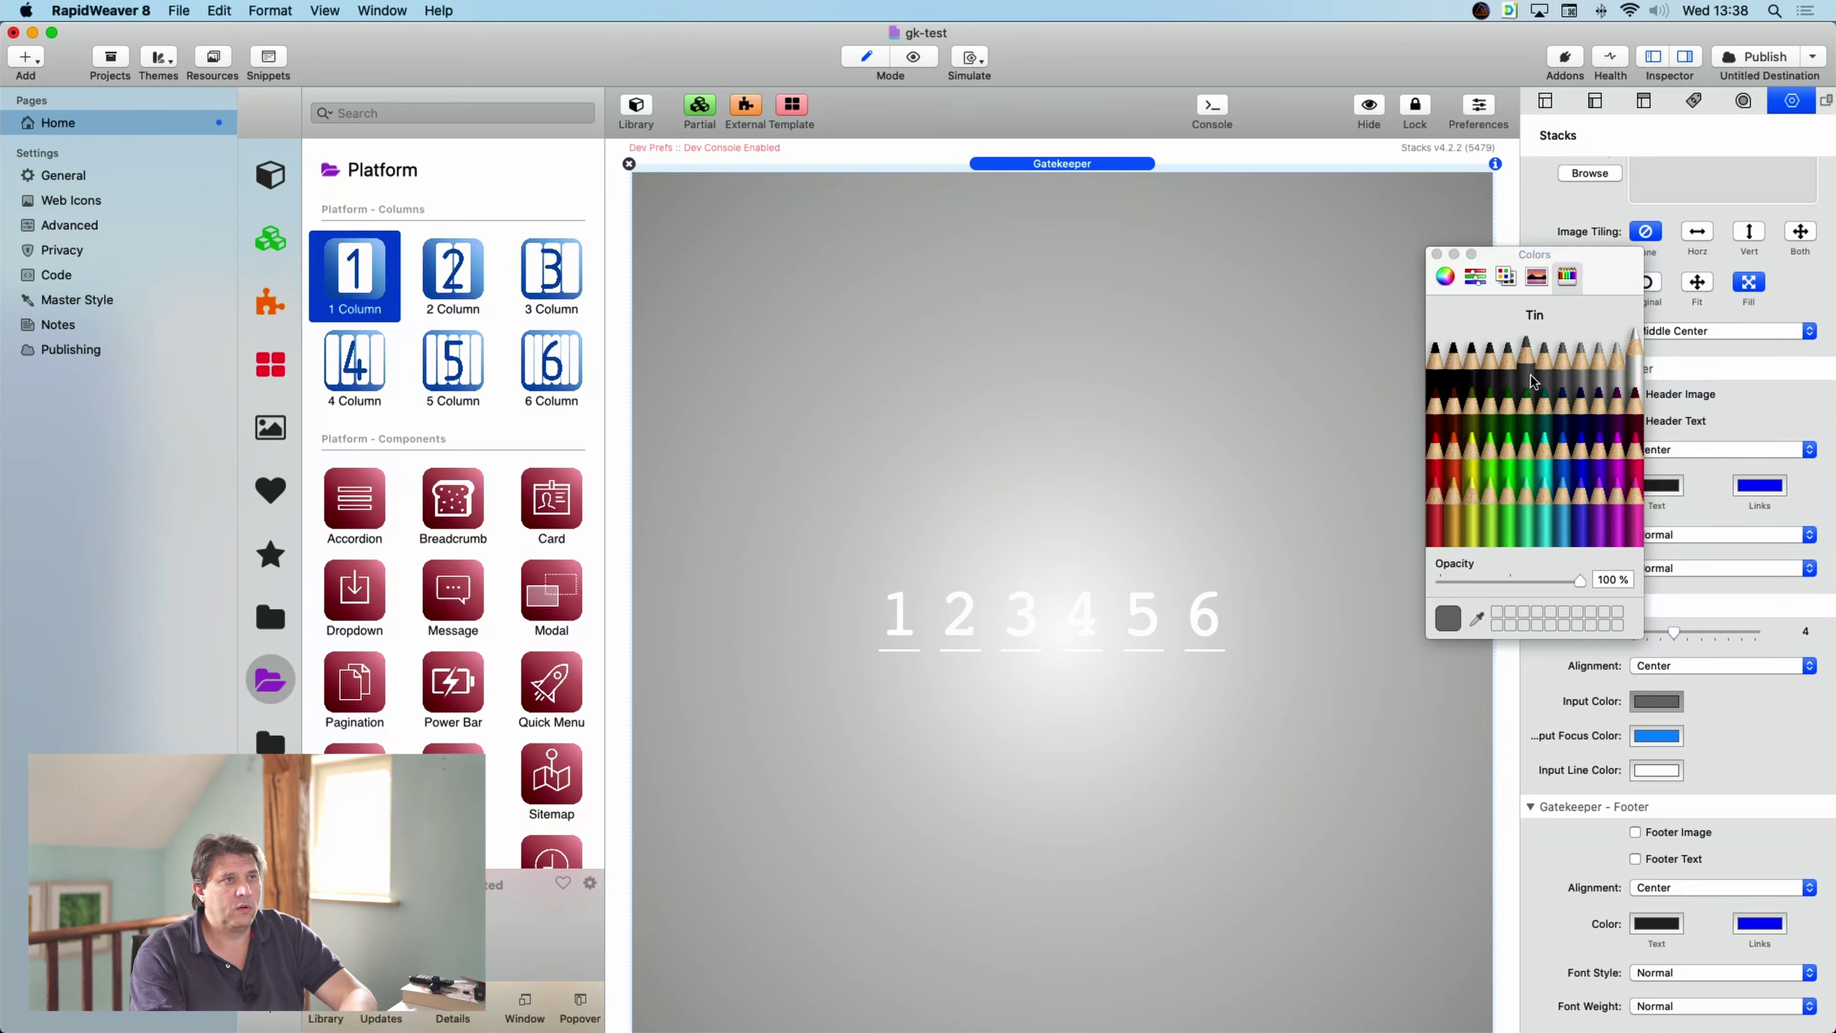
{"action": "left_click", "coordinate": [1658, 771]}
{"action": "left_click", "coordinate": [1508, 355]}
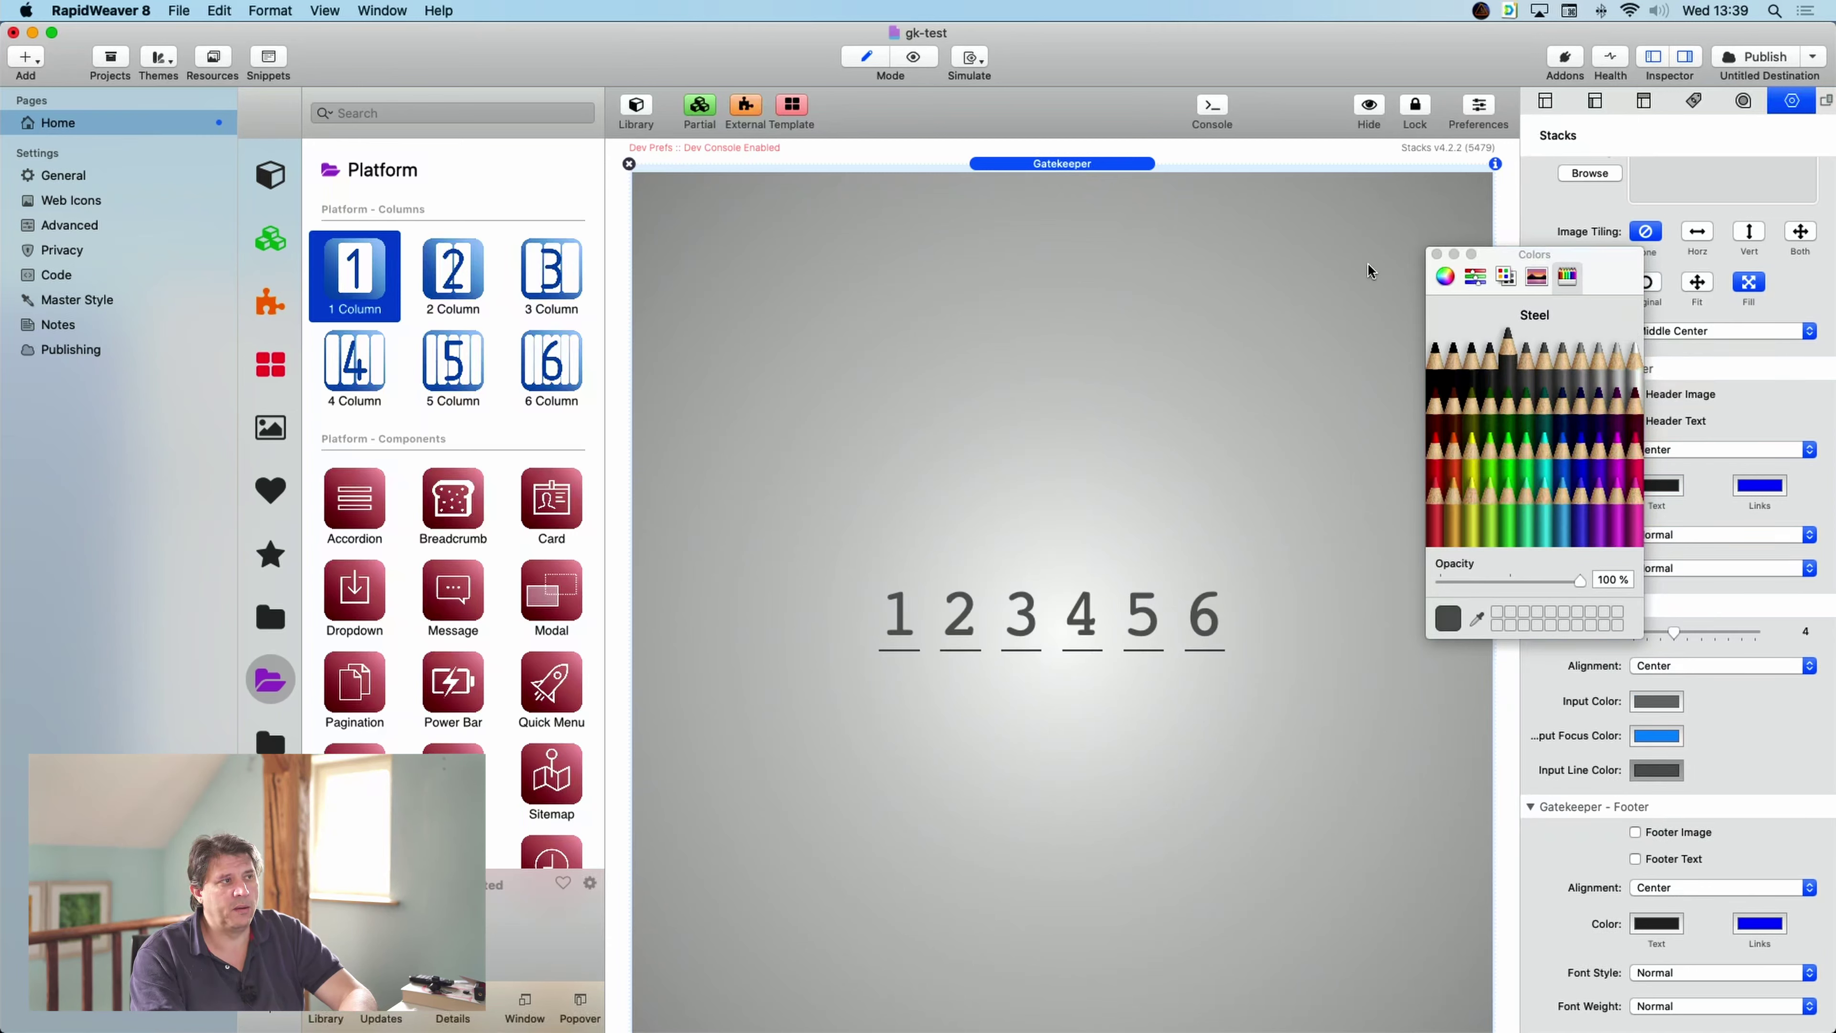
{"action": "left_click", "coordinate": [1437, 254]}
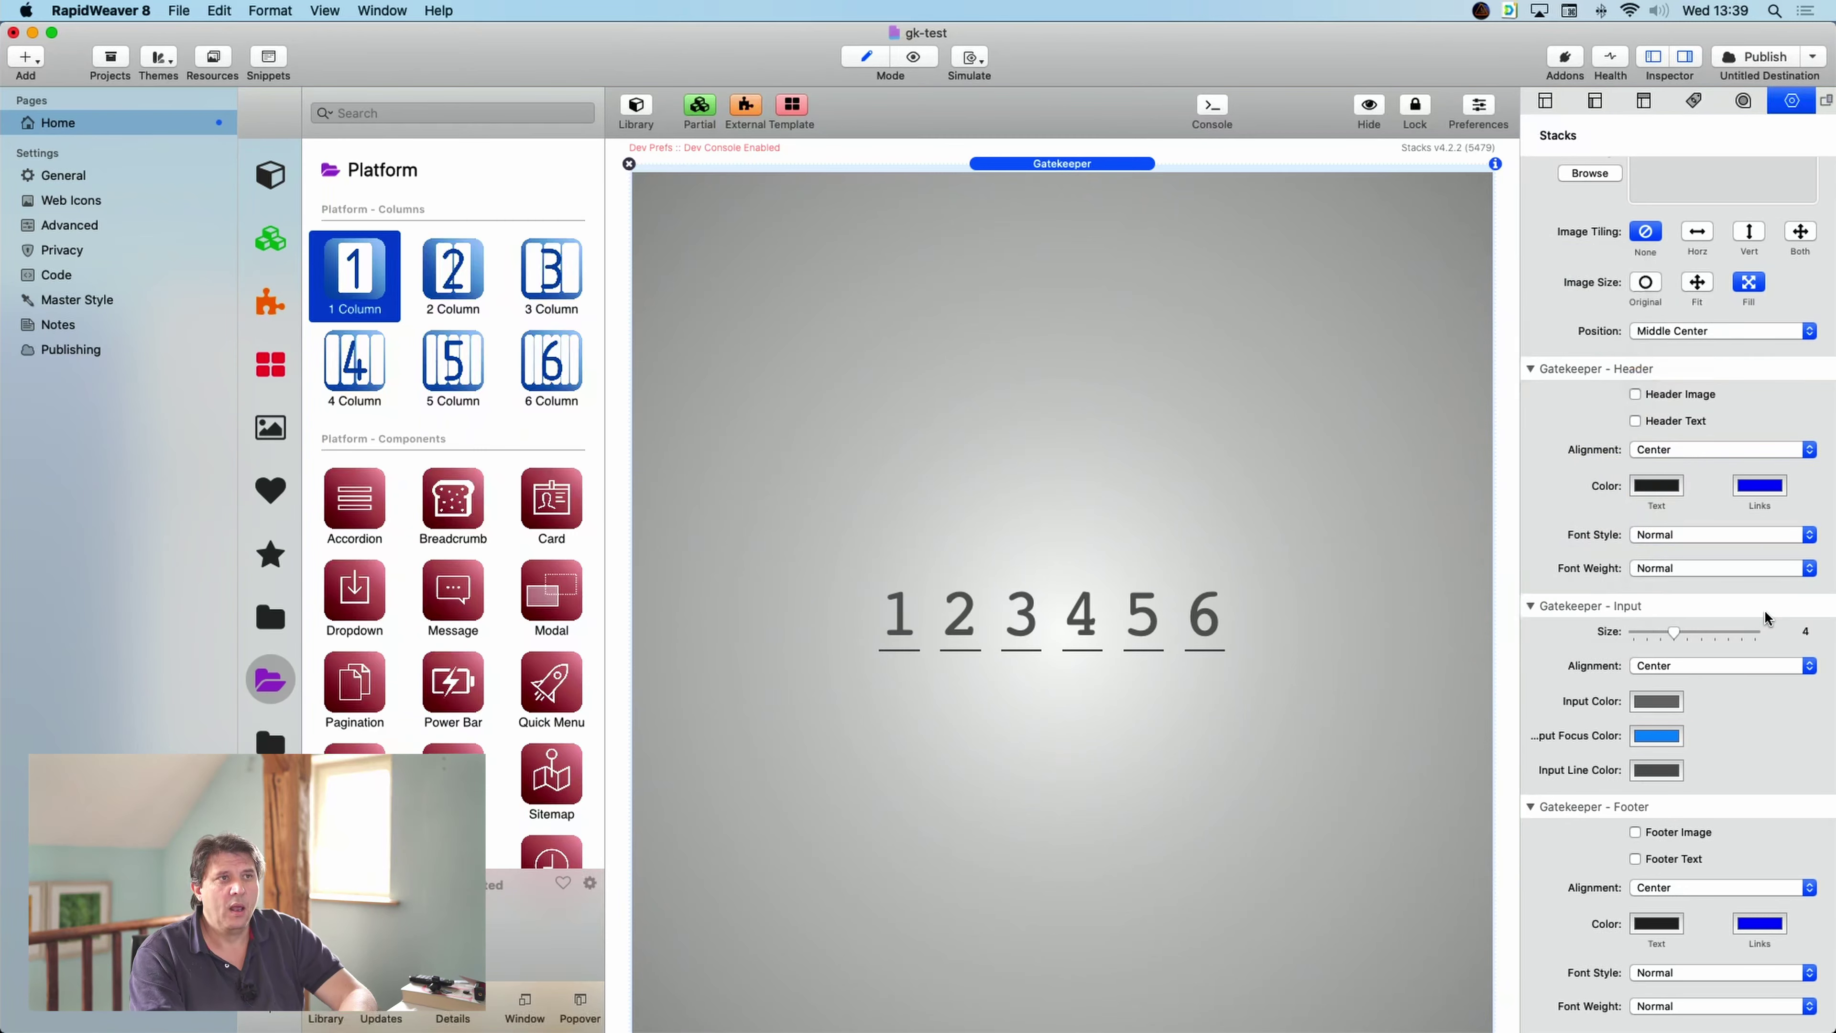
{"action": "scroll", "coordinate": [1778, 611], "scroll_direction": "up", "scroll_amount": 3}
- Enable Header Image and drop gatekeeper.png from Resources into its drop area
{"action": "scroll", "coordinate": [1764, 615], "scroll_direction": "down", "scroll_amount": 3}
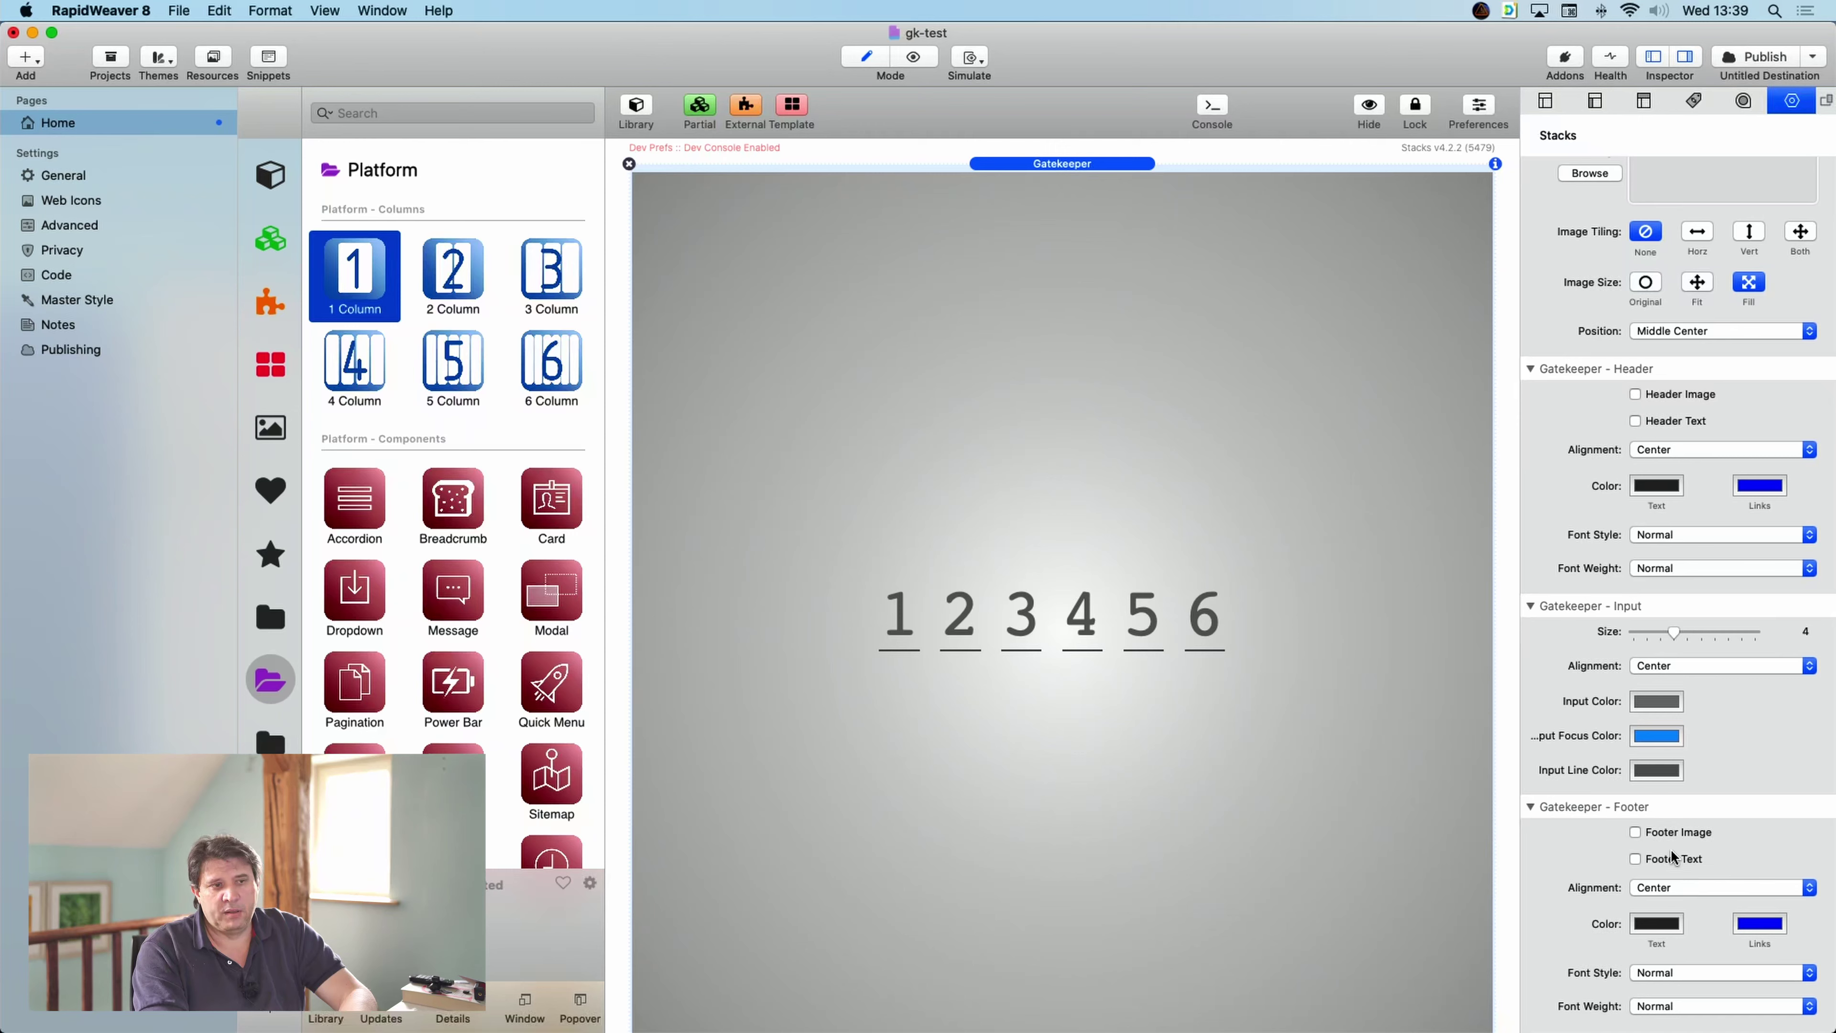
{"action": "left_click", "coordinate": [1664, 396]}
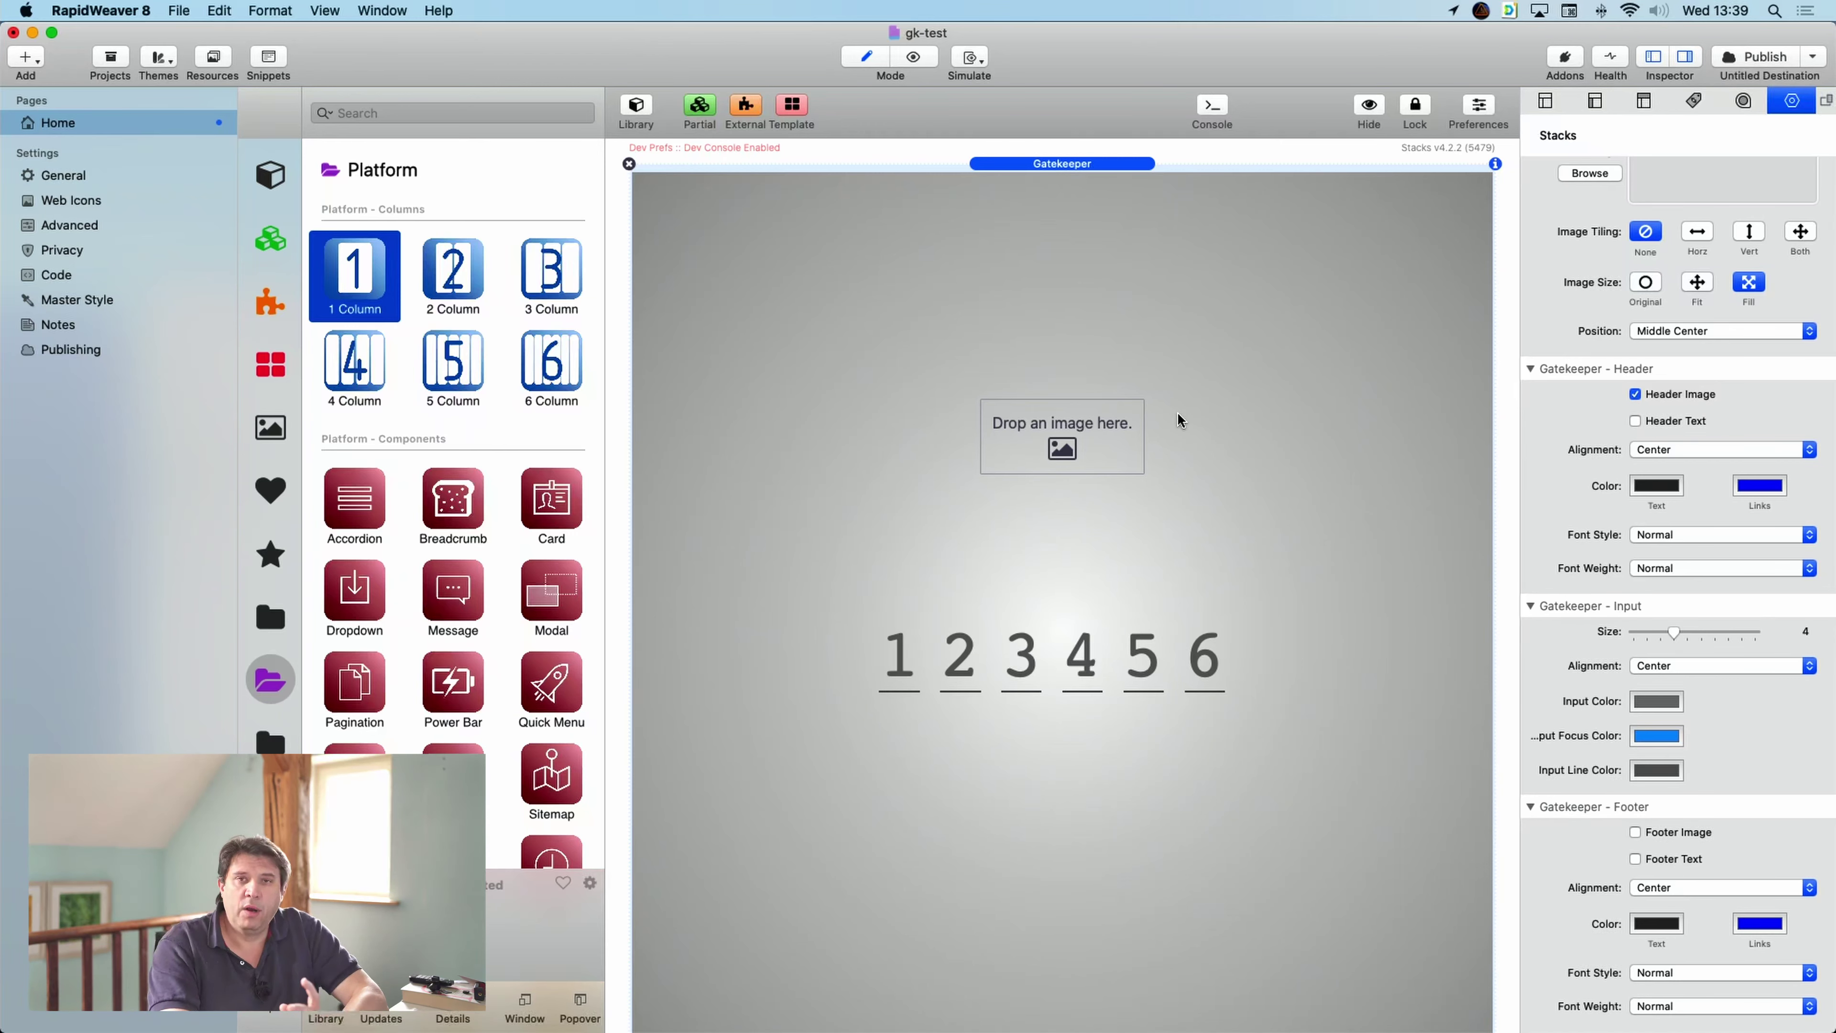
{"action": "left_click", "coordinate": [217, 58]}
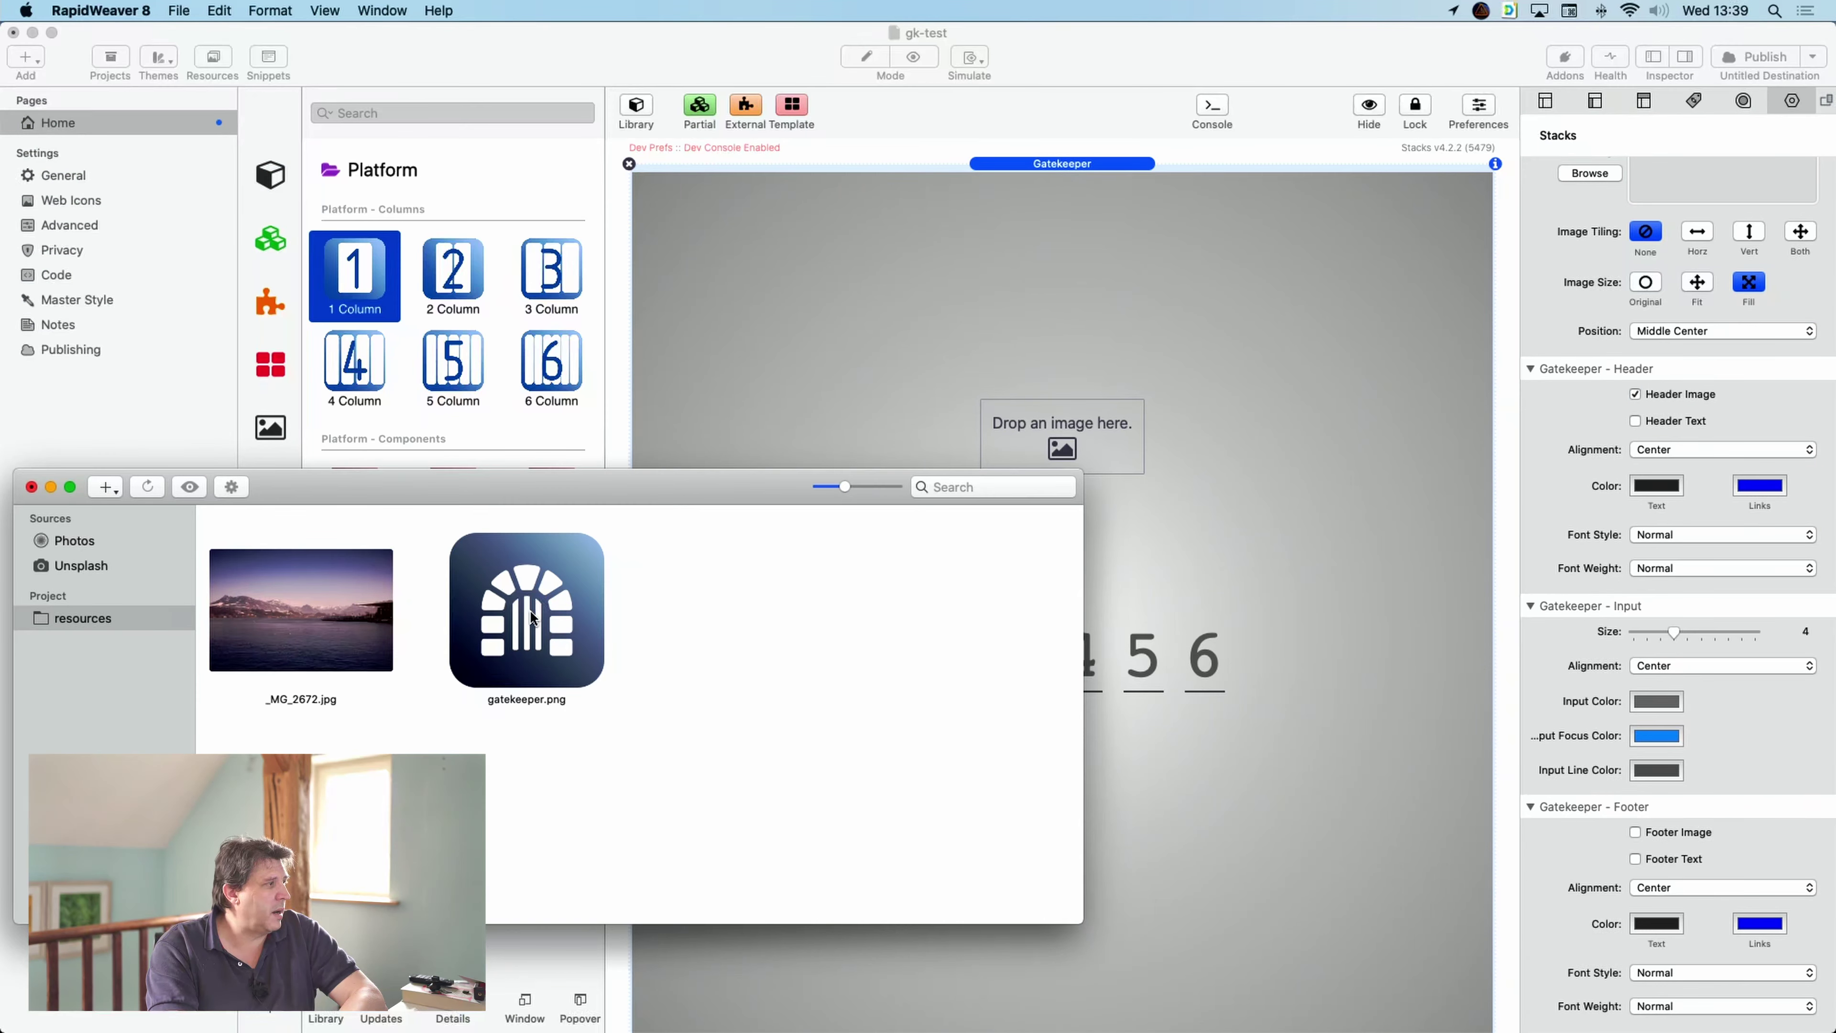
{"action": "left_click_drag", "start_coordinate": [534, 614], "coordinate": [1094, 440]}
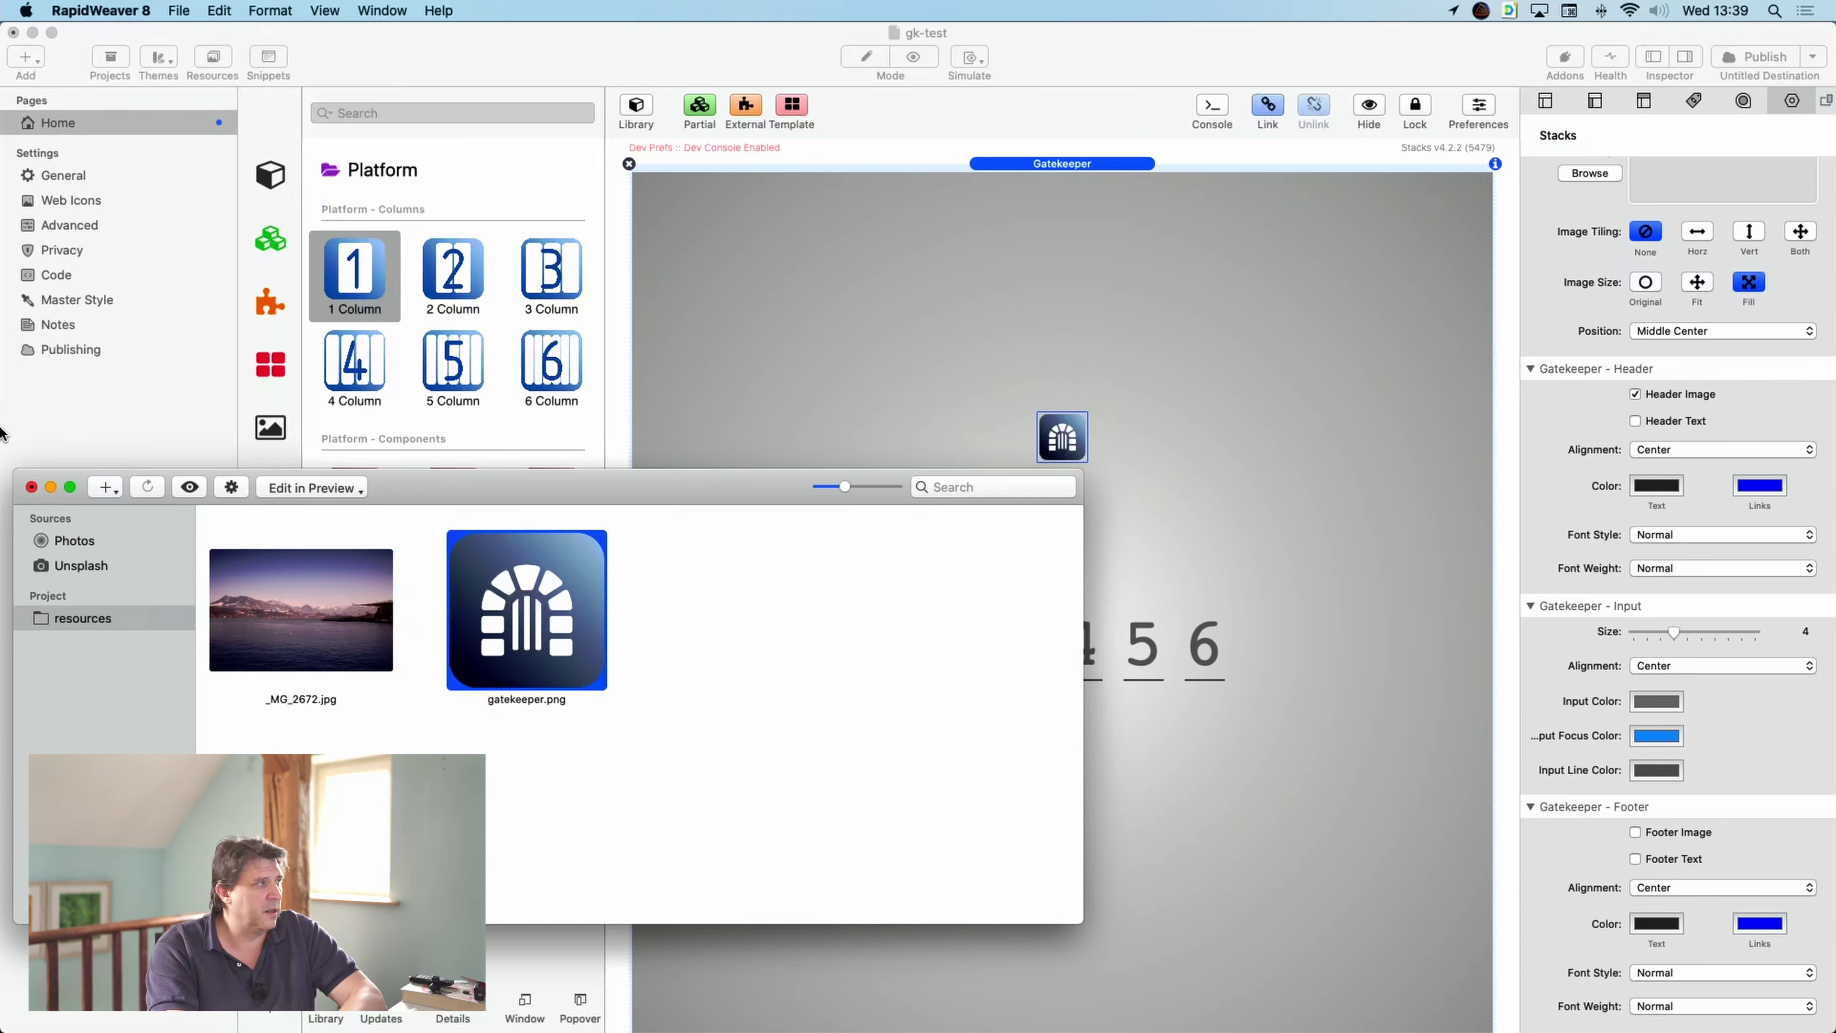
{"action": "left_click", "coordinate": [31, 487]}
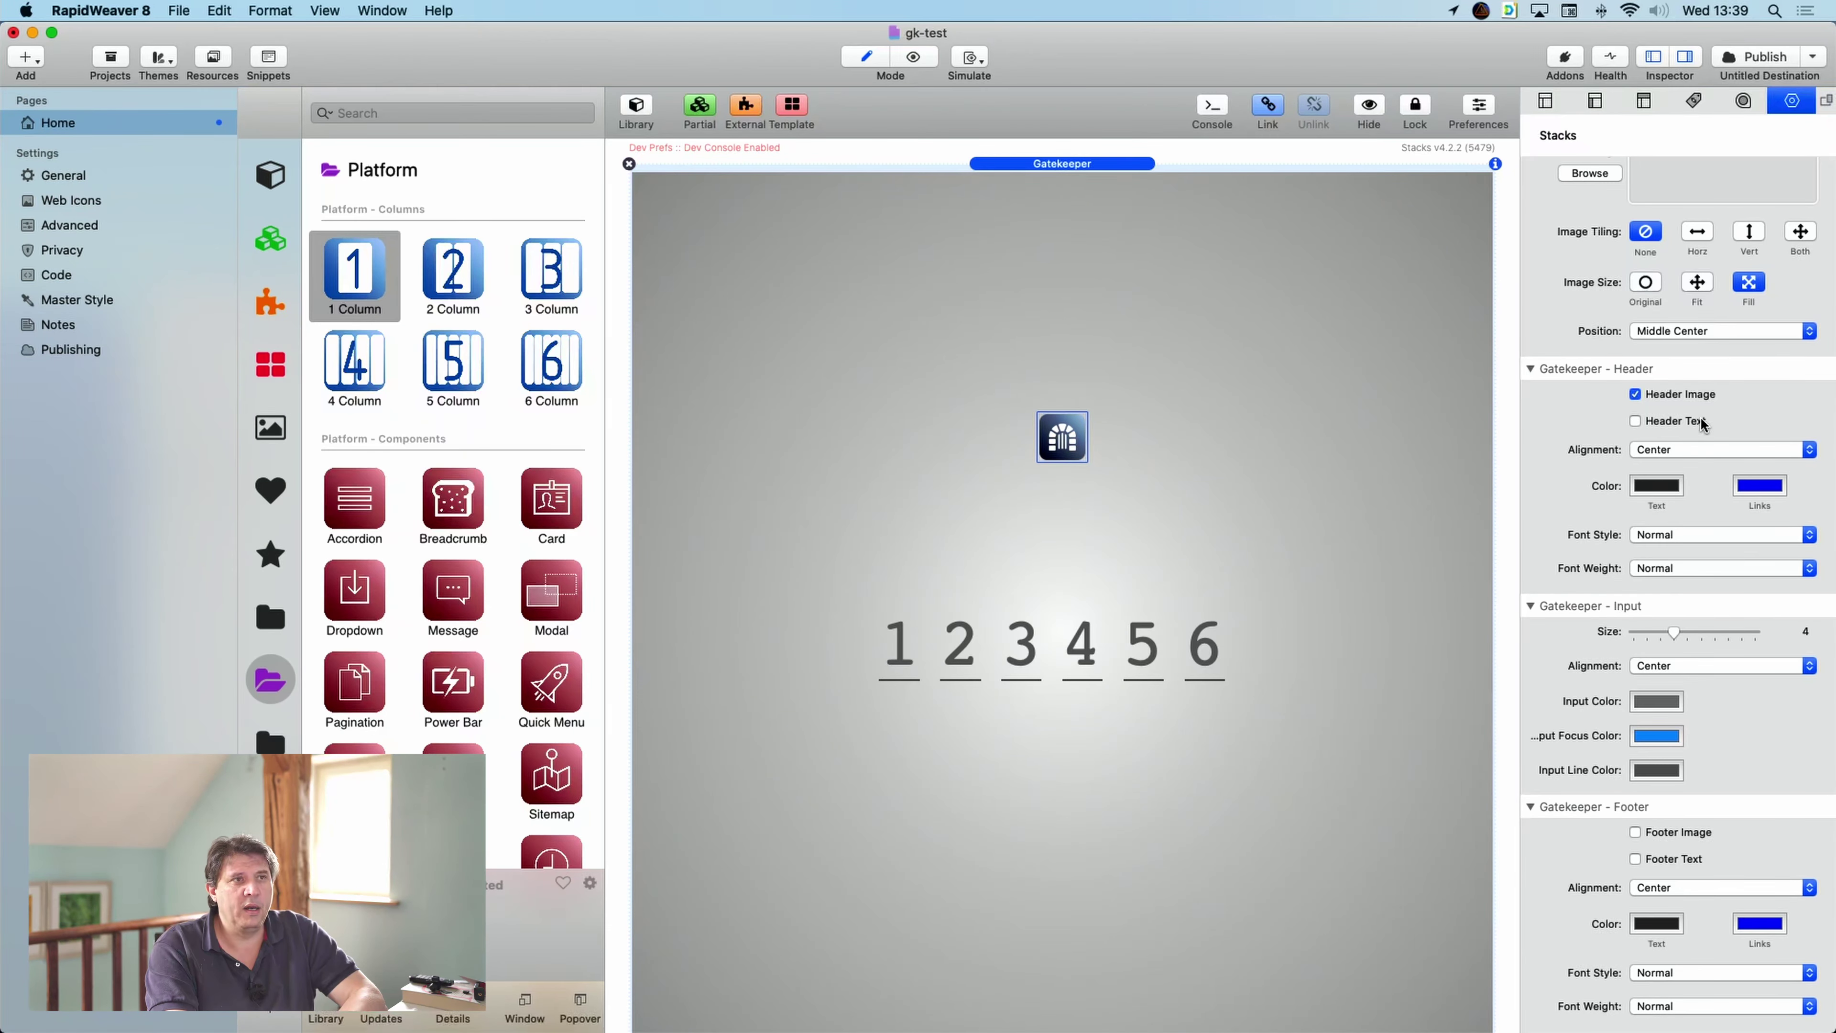
- Turn on Header Text and replace its placeholder with 'Login Page'
{"action": "left_click", "coordinate": [1674, 421]}
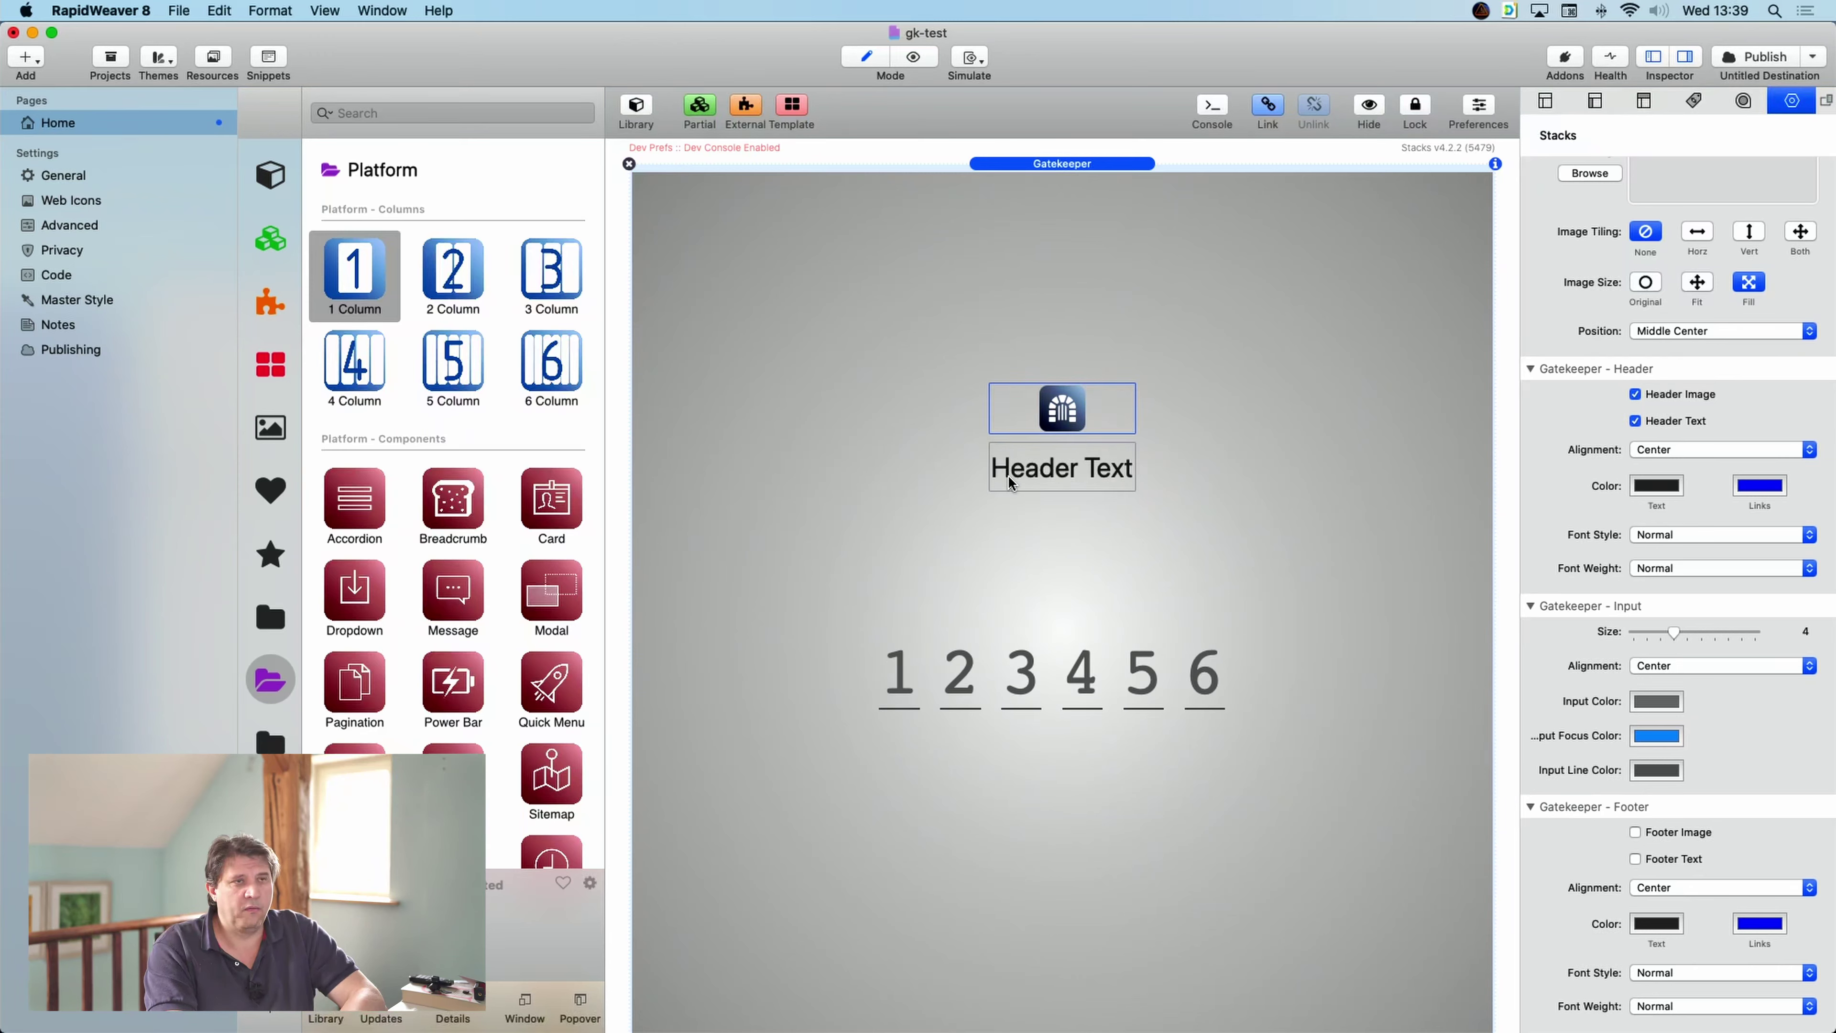
{"action": "double_click", "coordinate": [1024, 477]}
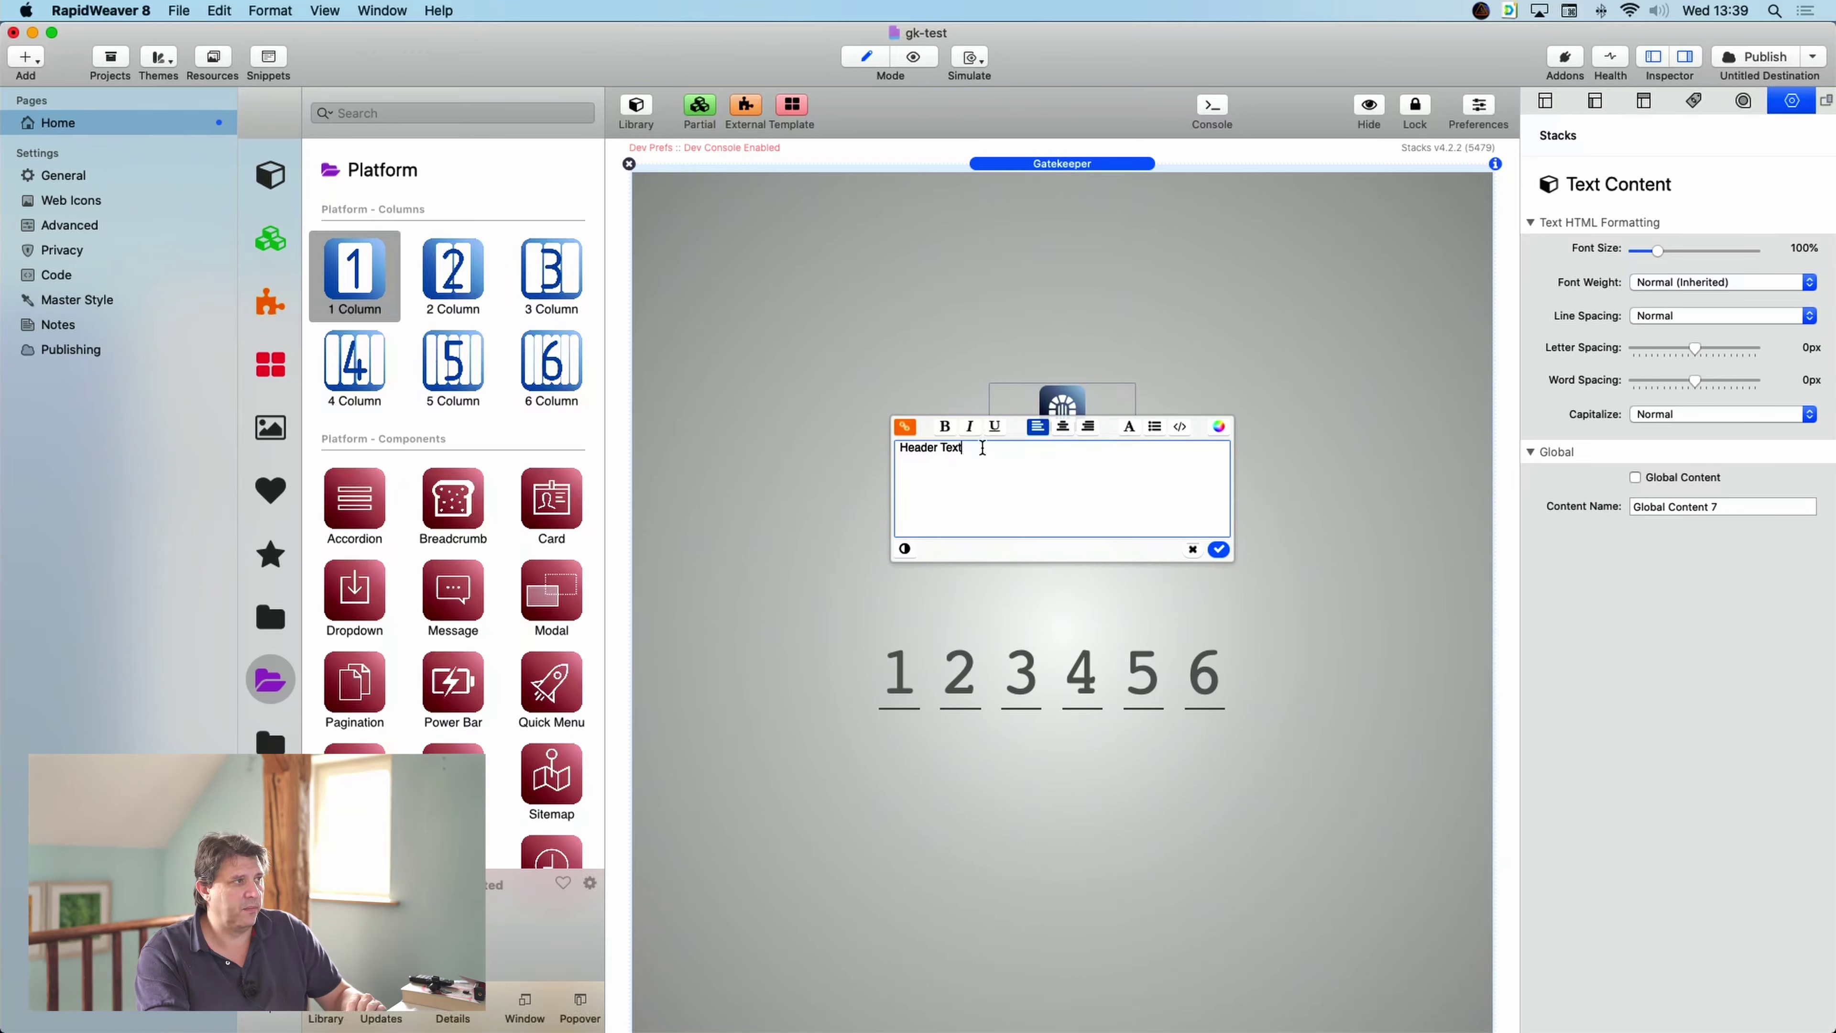
{"action": "left_click_drag", "start_coordinate": [967, 447], "coordinate": [901, 448]}
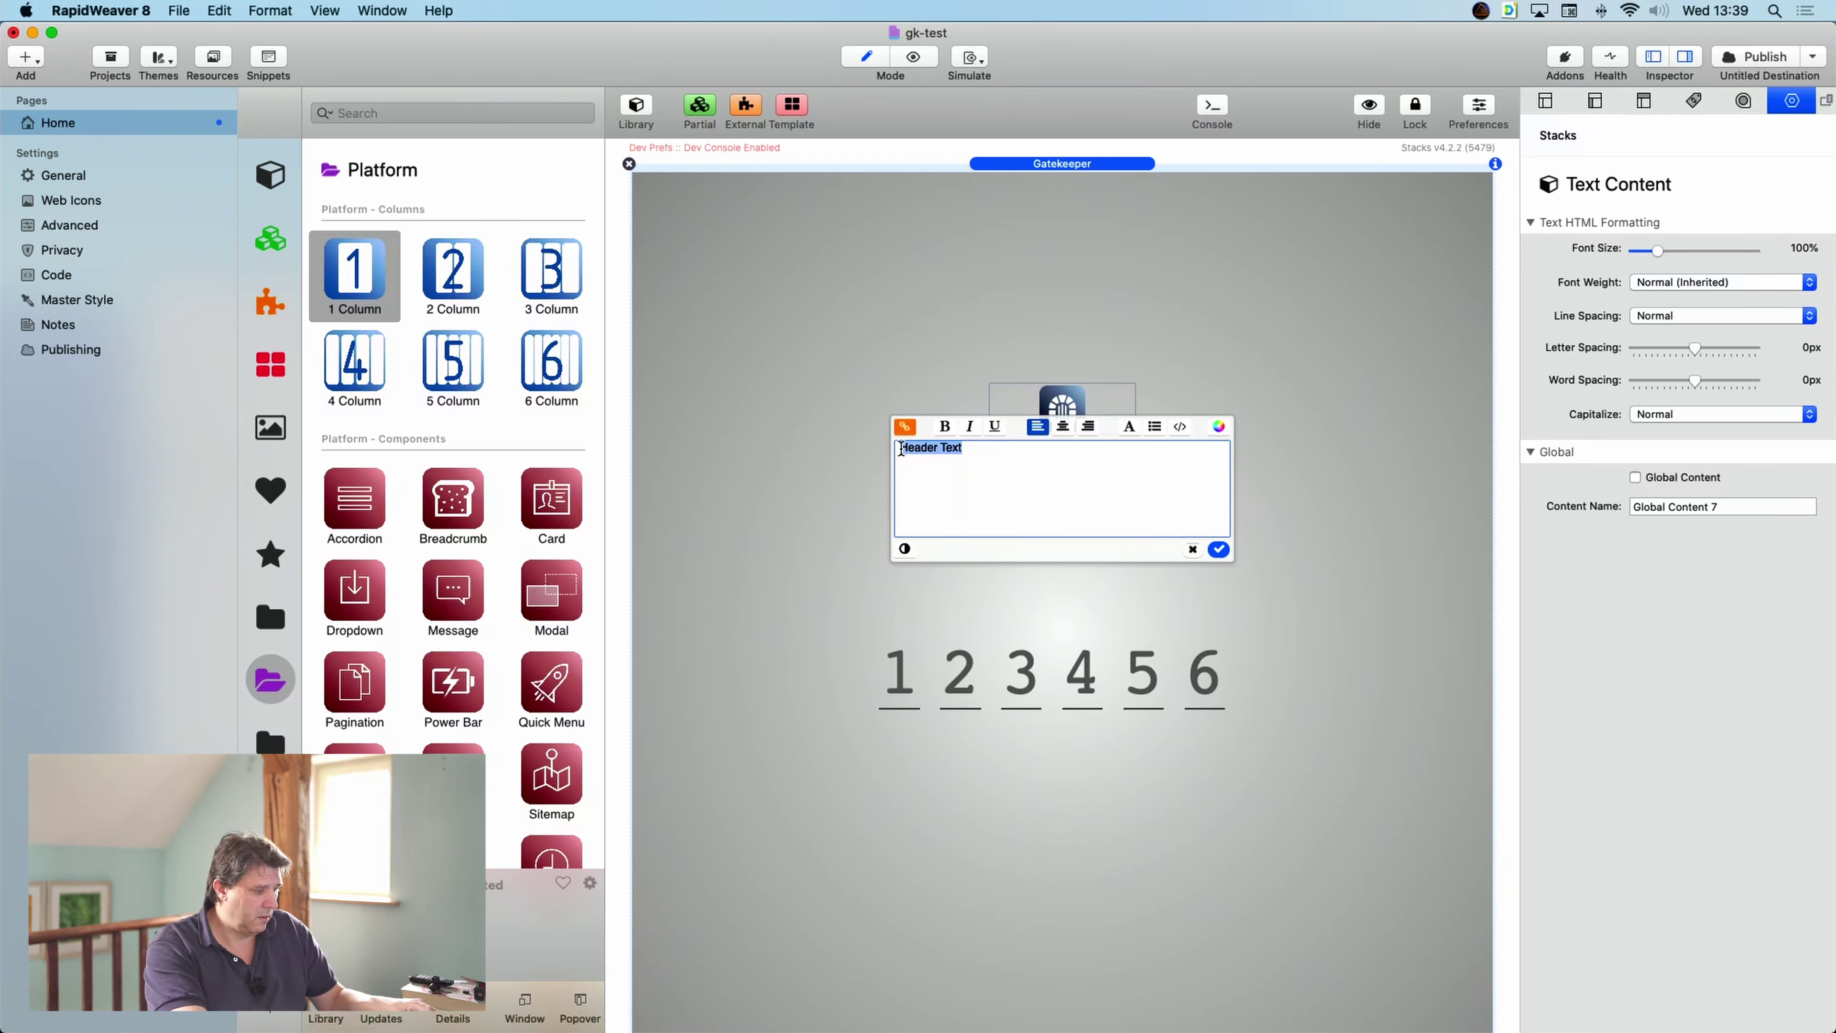
{"action": "type", "text": "Login"}
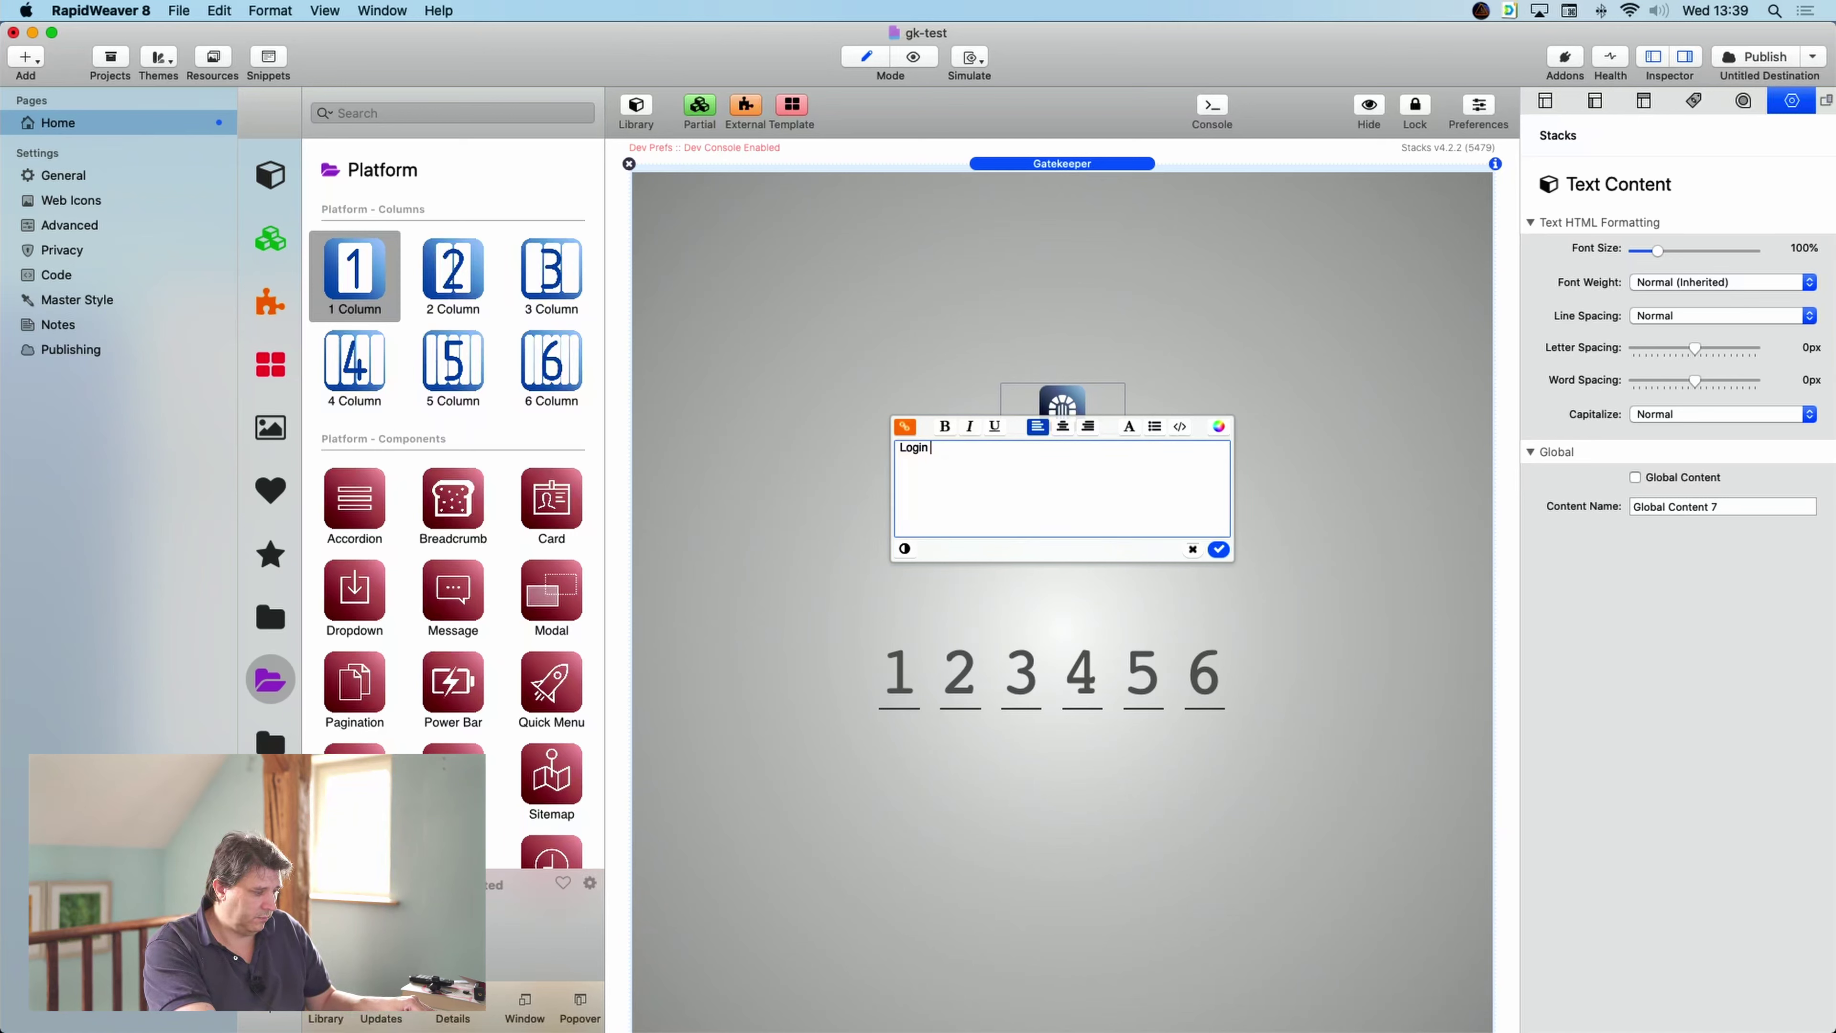
{"action": "type", "text": " Page"}
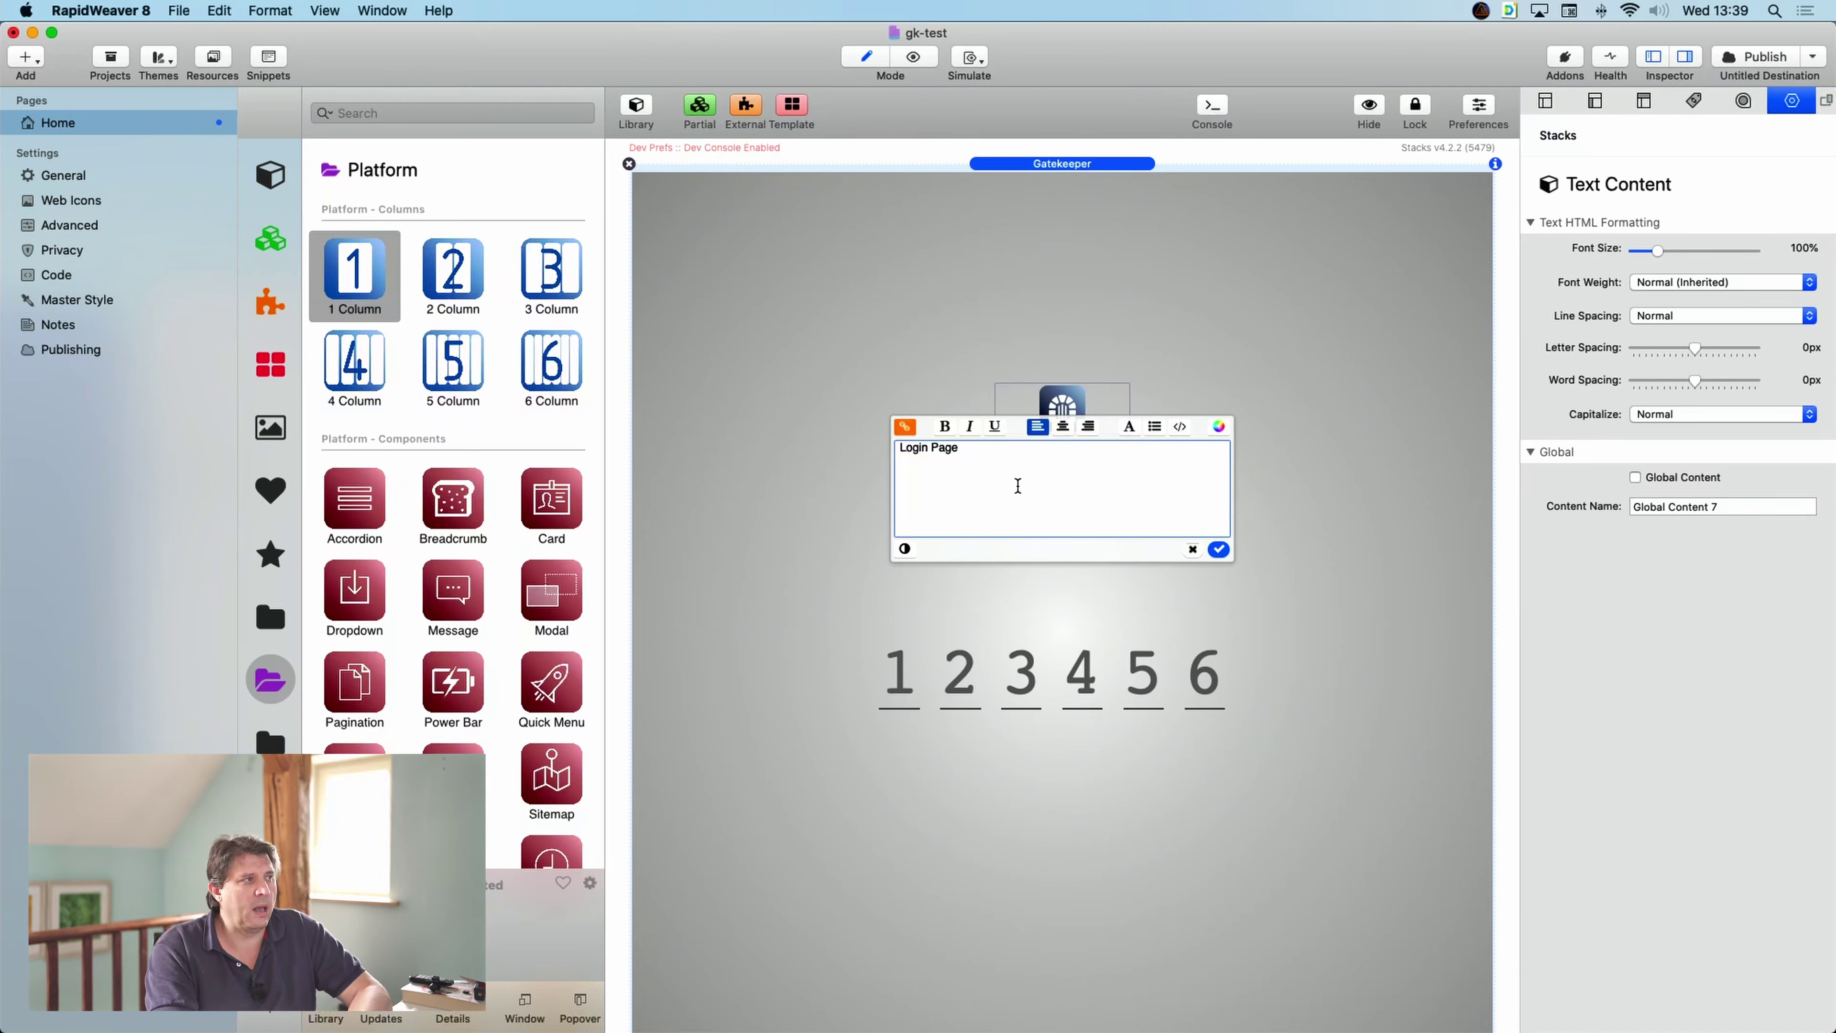
{"action": "triple_click", "coordinate": [997, 452]}
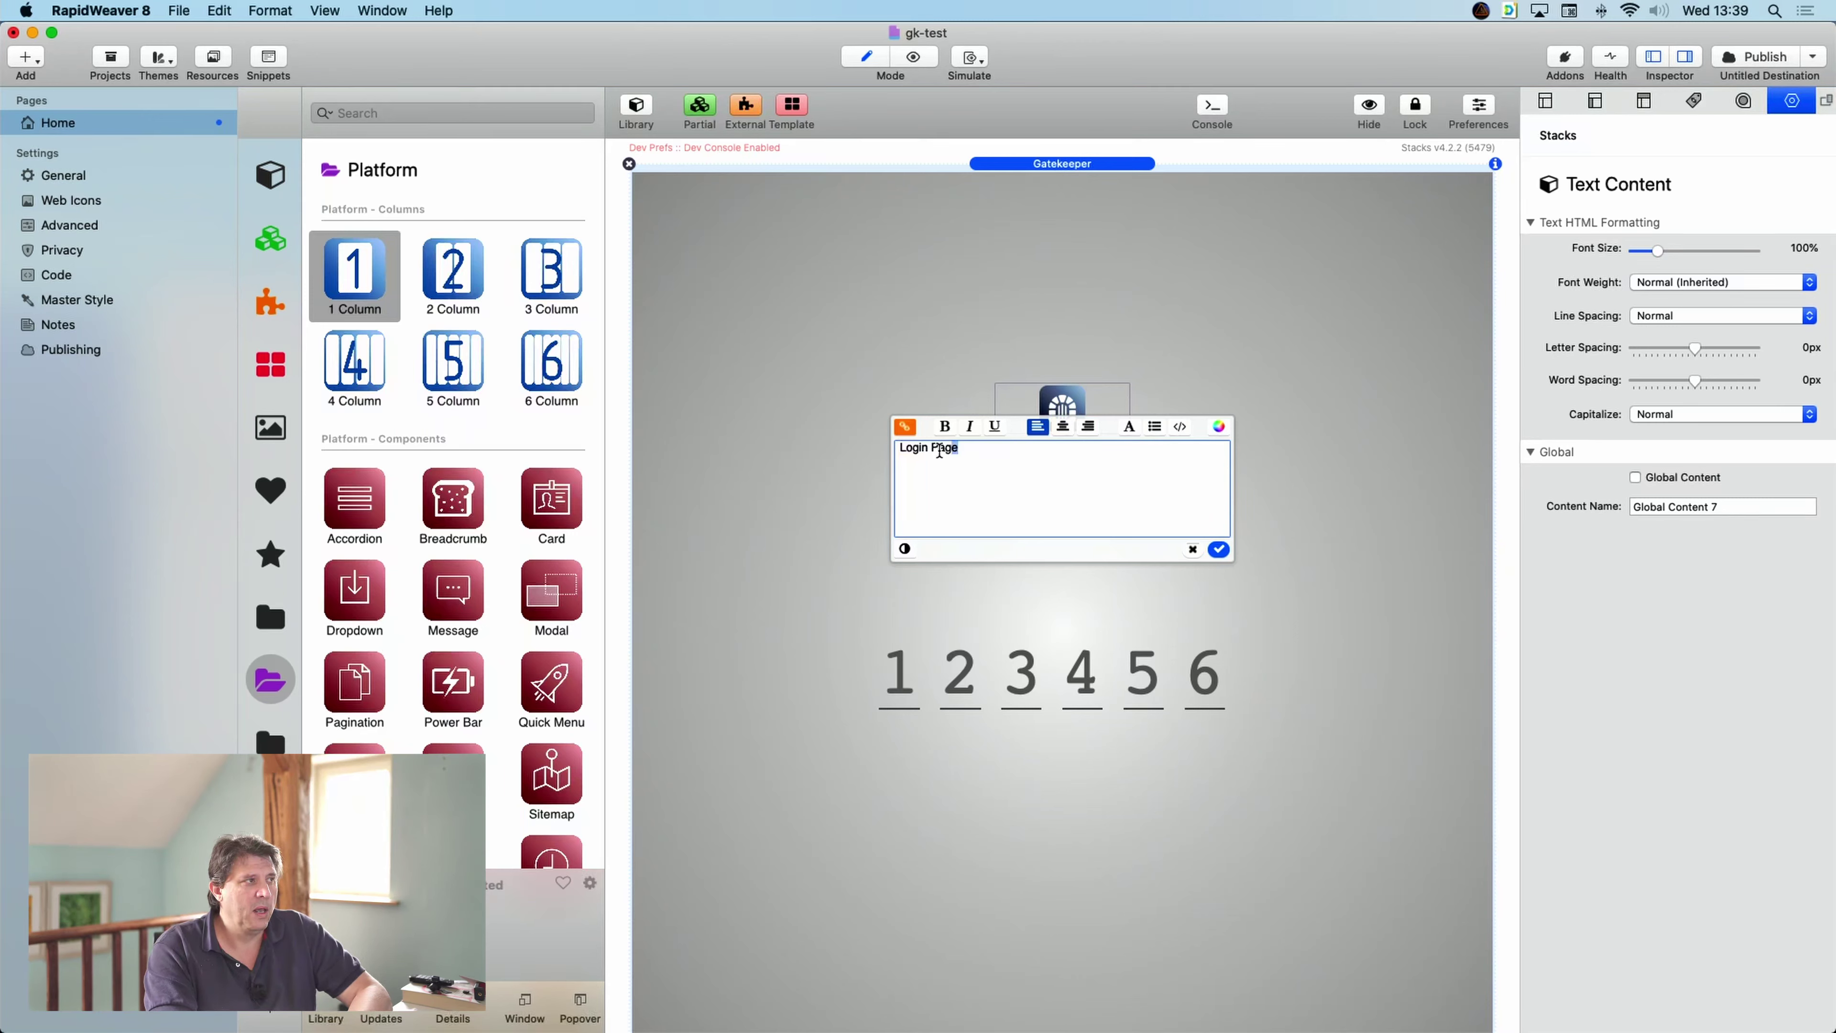
{"action": "left_click", "coordinate": [1219, 549]}
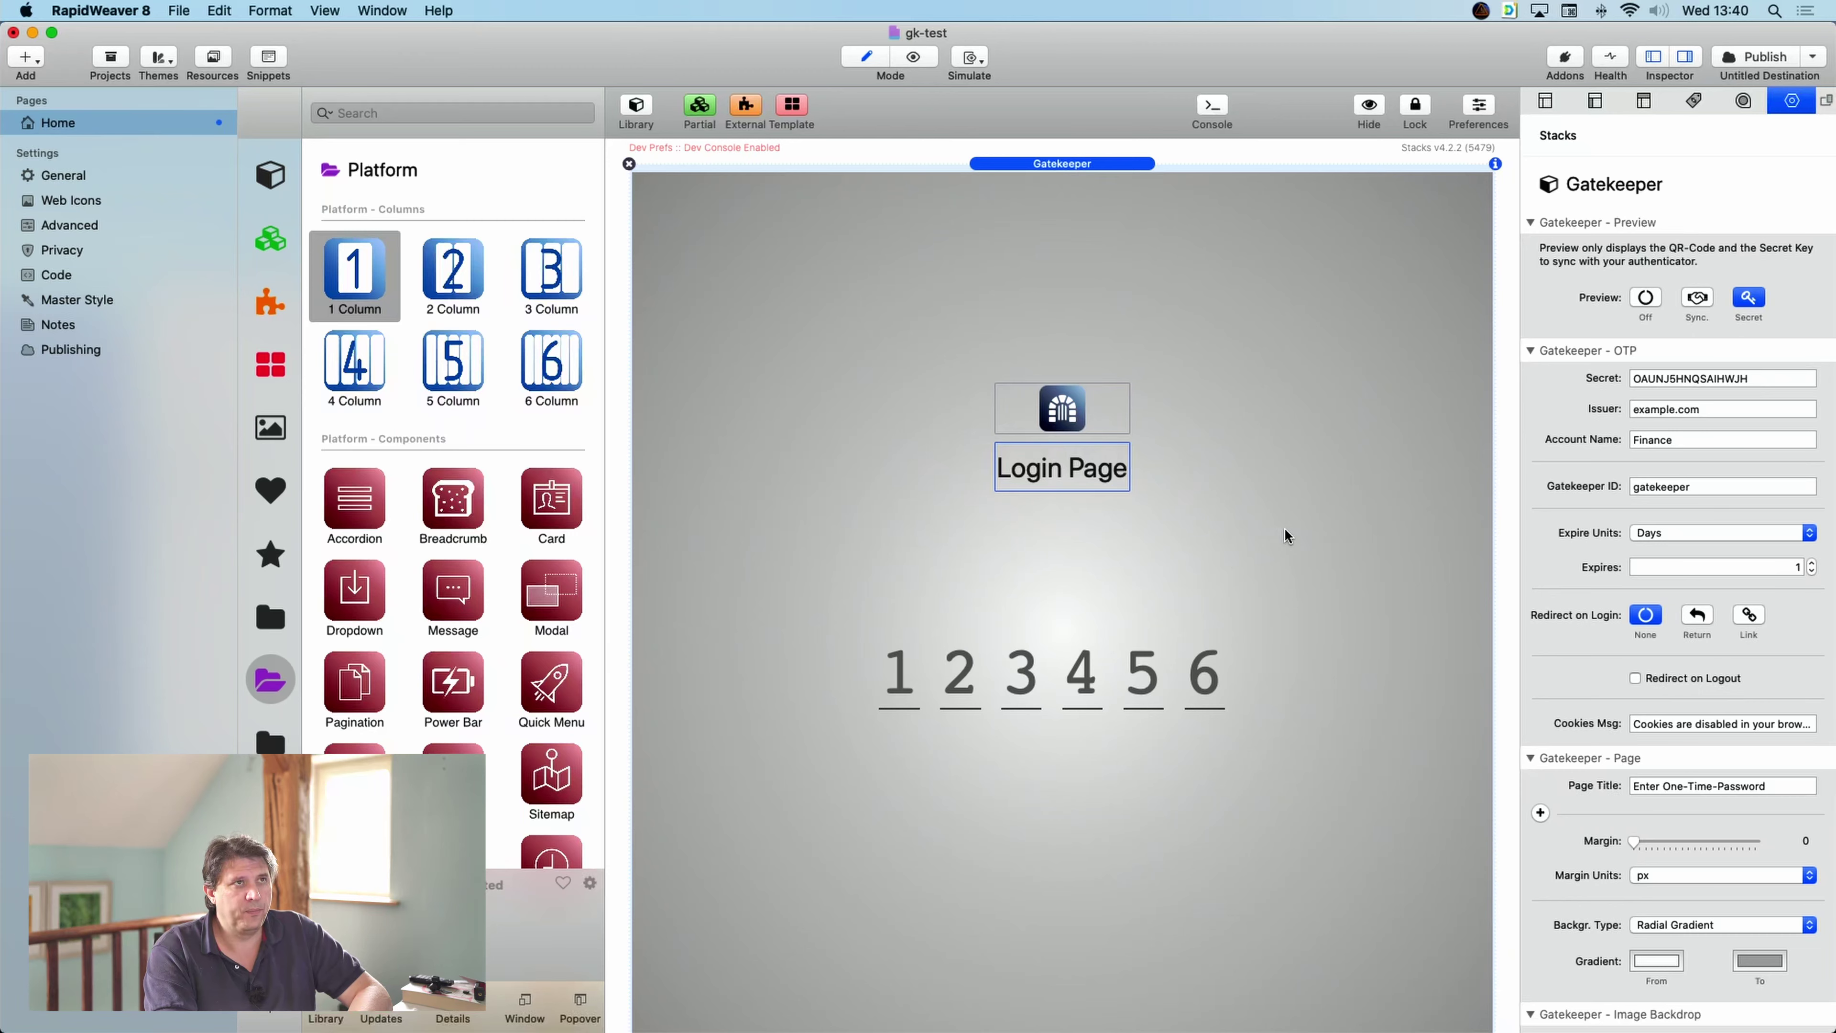
- Try left and right header alignment, then settle on Center
{"action": "scroll", "coordinate": [1546, 577], "scroll_direction": "down", "scroll_amount": 10}
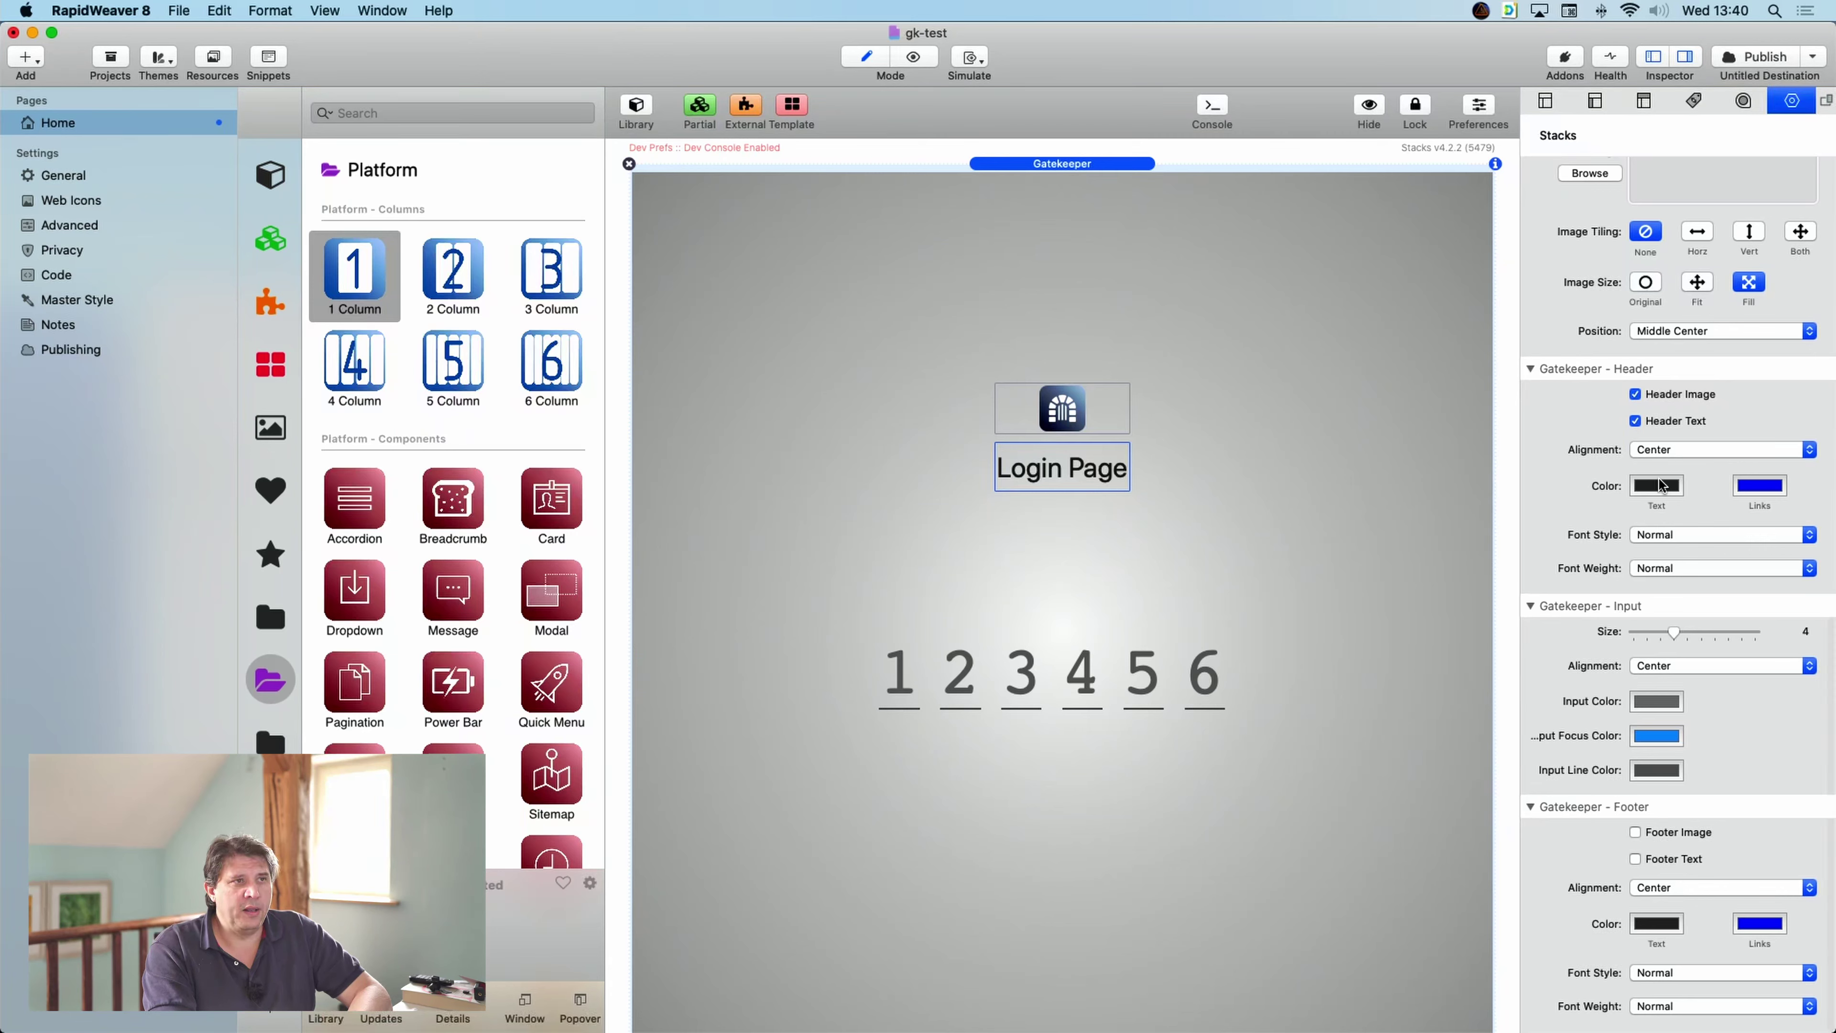
{"action": "left_click", "coordinate": [1713, 443]}
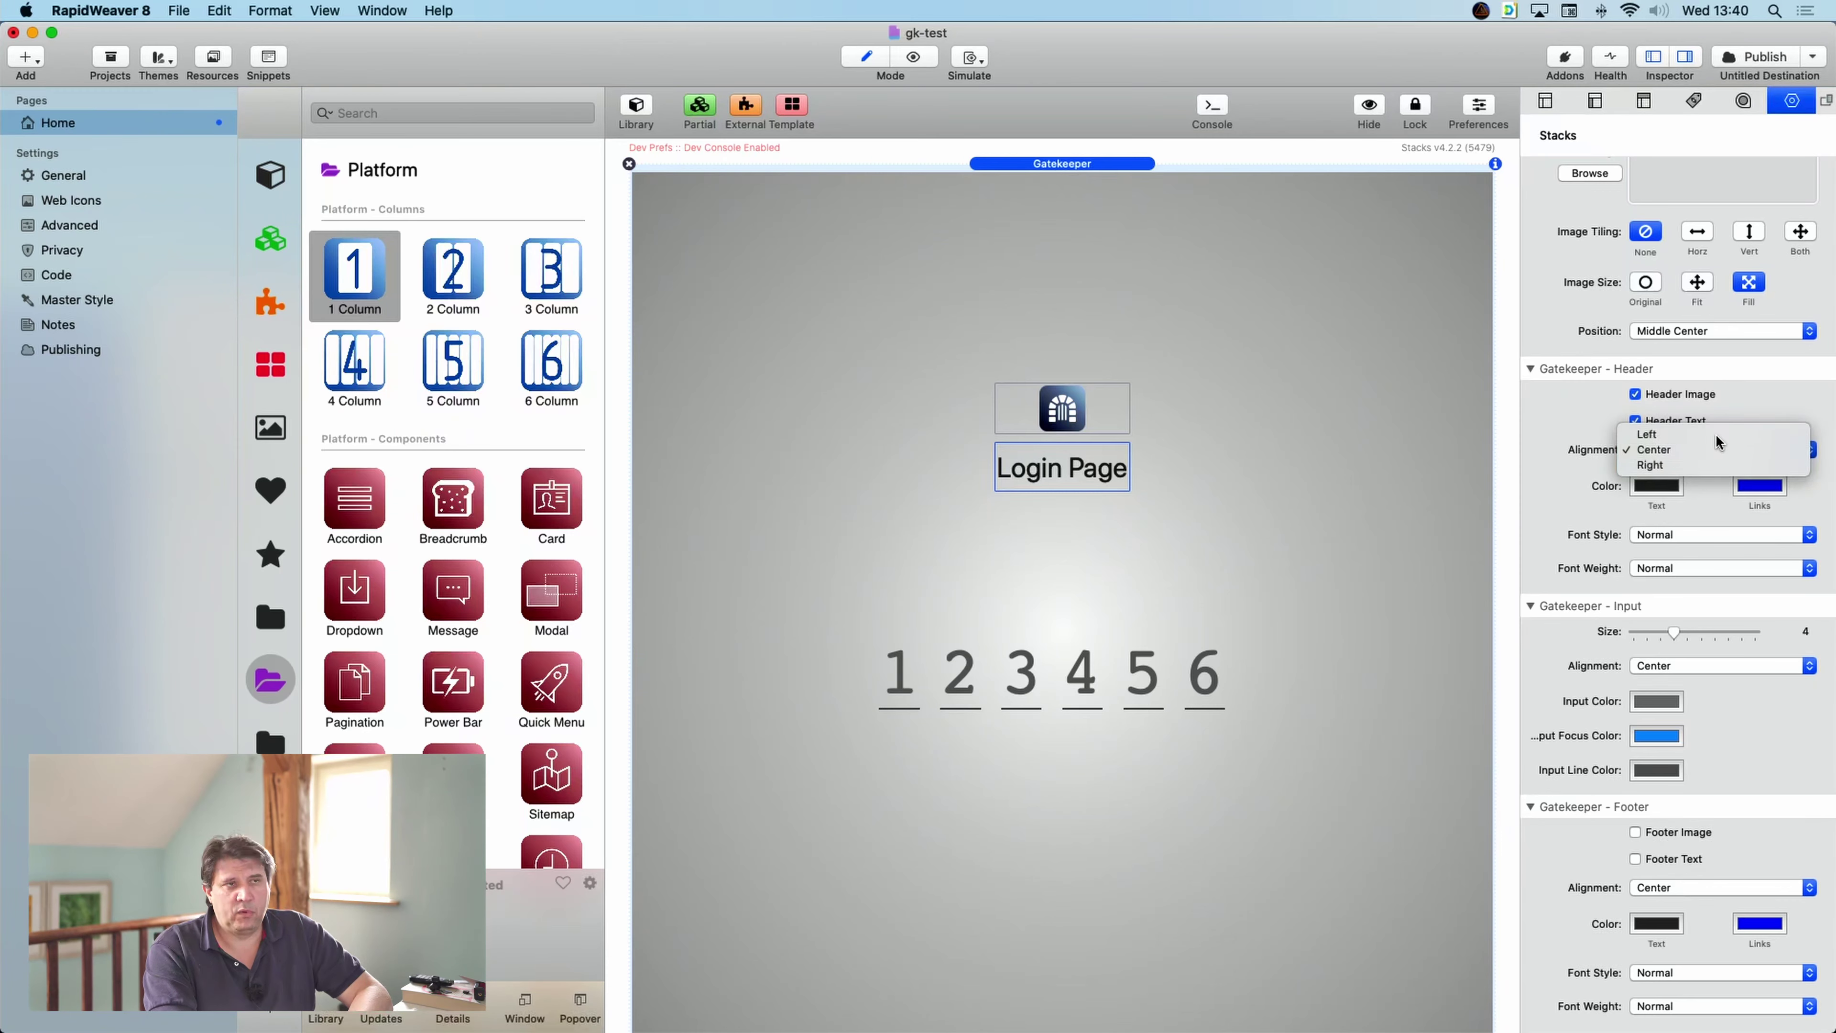
{"action": "left_click", "coordinate": [1716, 433]}
{"action": "left_click", "coordinate": [1715, 444]}
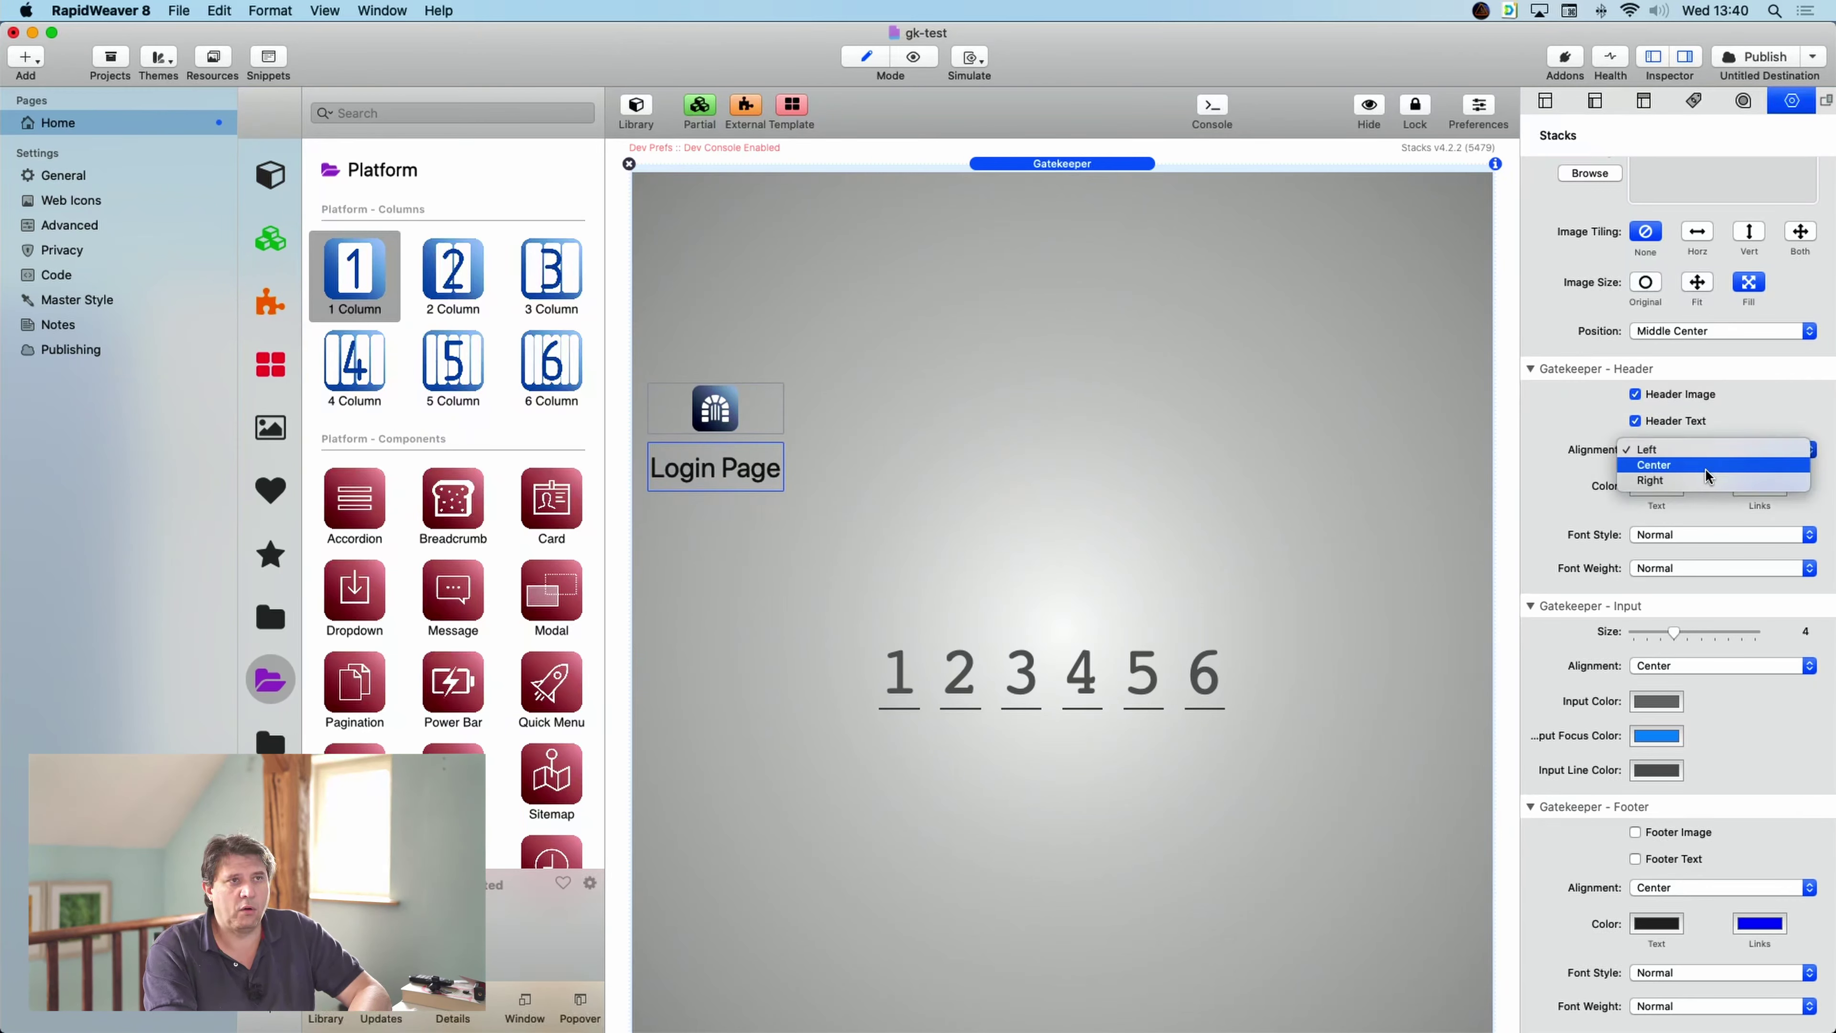
{"action": "left_click", "coordinate": [1712, 462]}
{"action": "left_click", "coordinate": [1719, 457]}
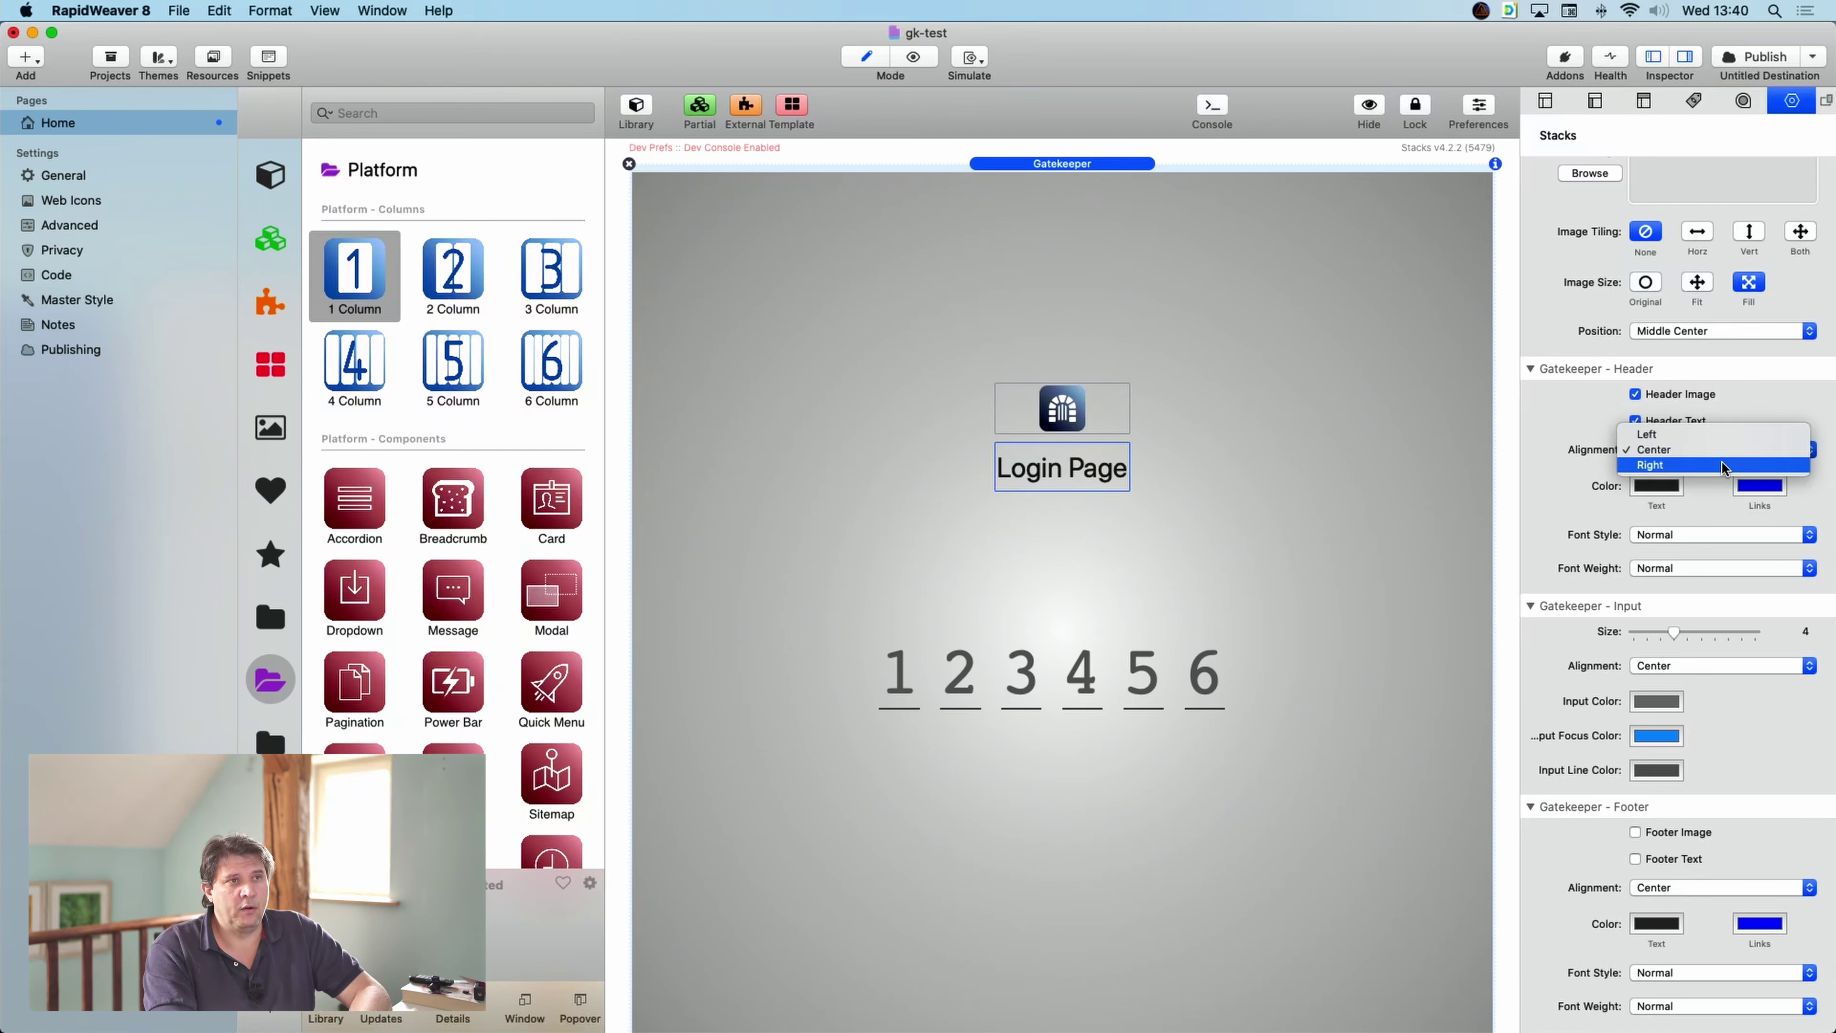
{"action": "left_click", "coordinate": [1724, 467]}
{"action": "left_click", "coordinate": [1721, 450]}
{"action": "left_click", "coordinate": [1715, 434]}
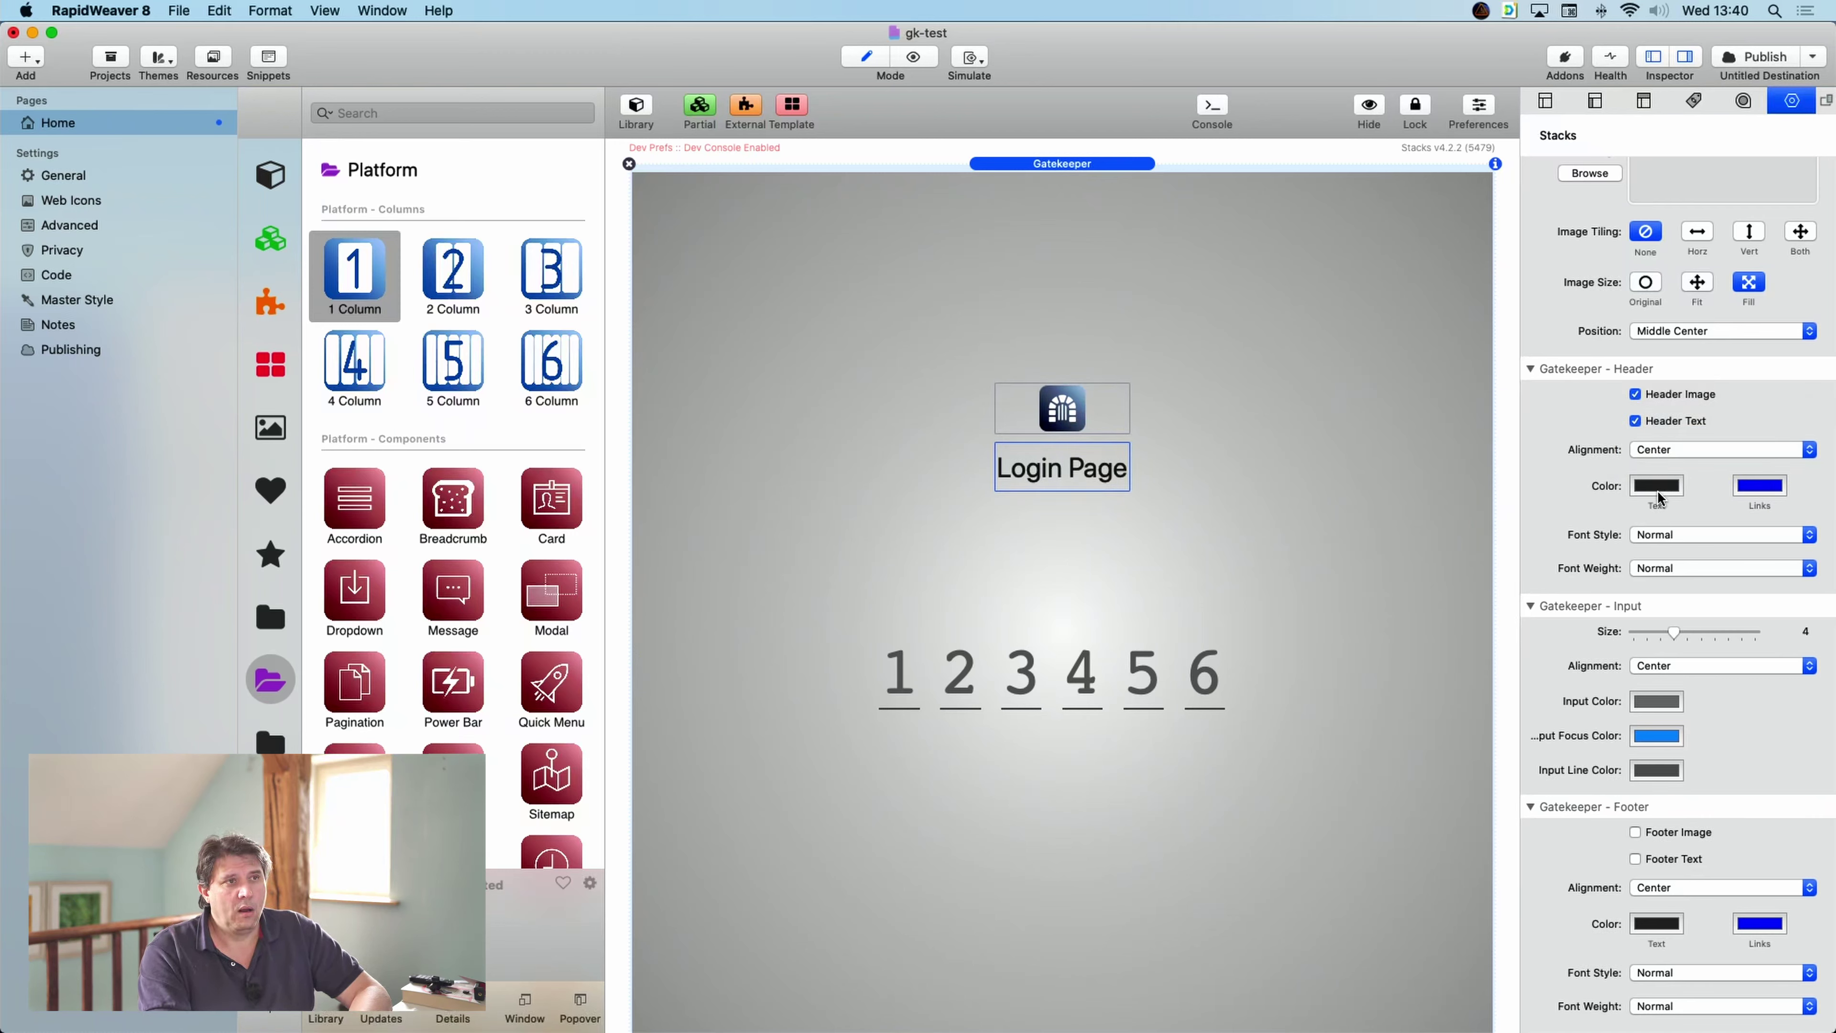
- Make the header text Strawberry, italic and bold
{"action": "left_click", "coordinate": [1658, 491]}
{"action": "left_click", "coordinate": [1632, 463]}
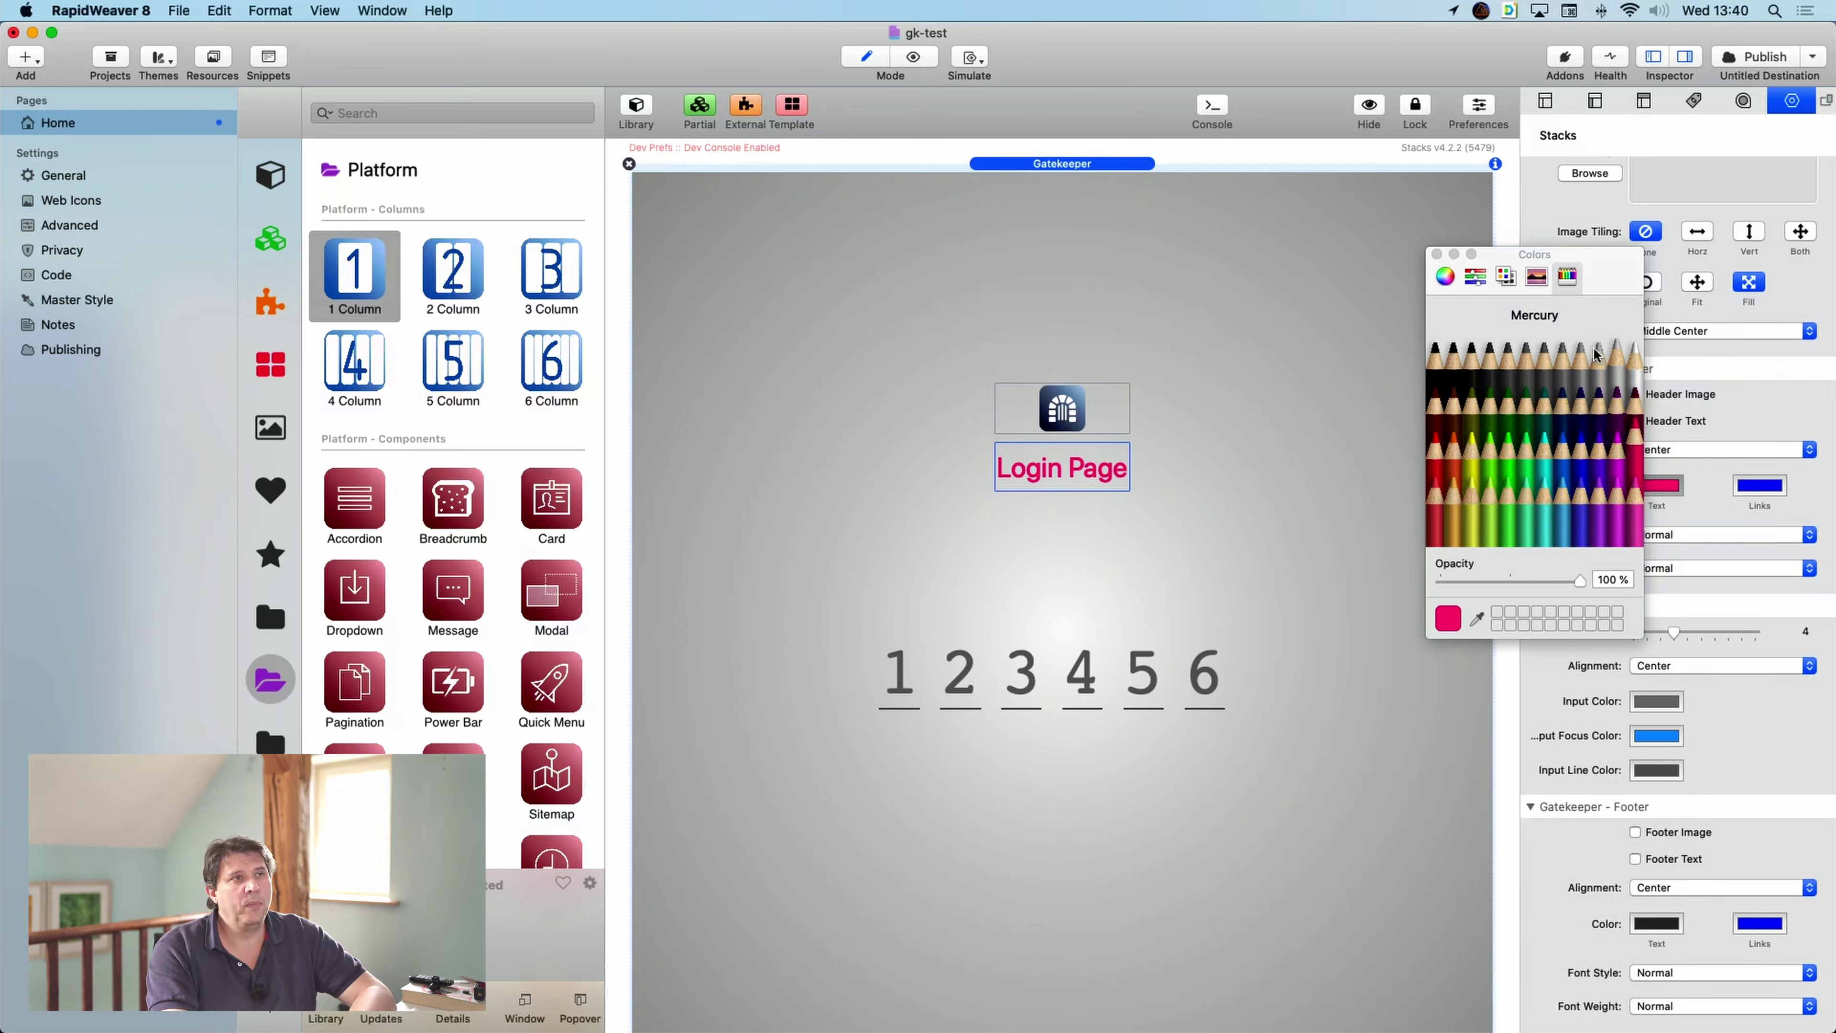
{"action": "left_click", "coordinate": [1437, 255]}
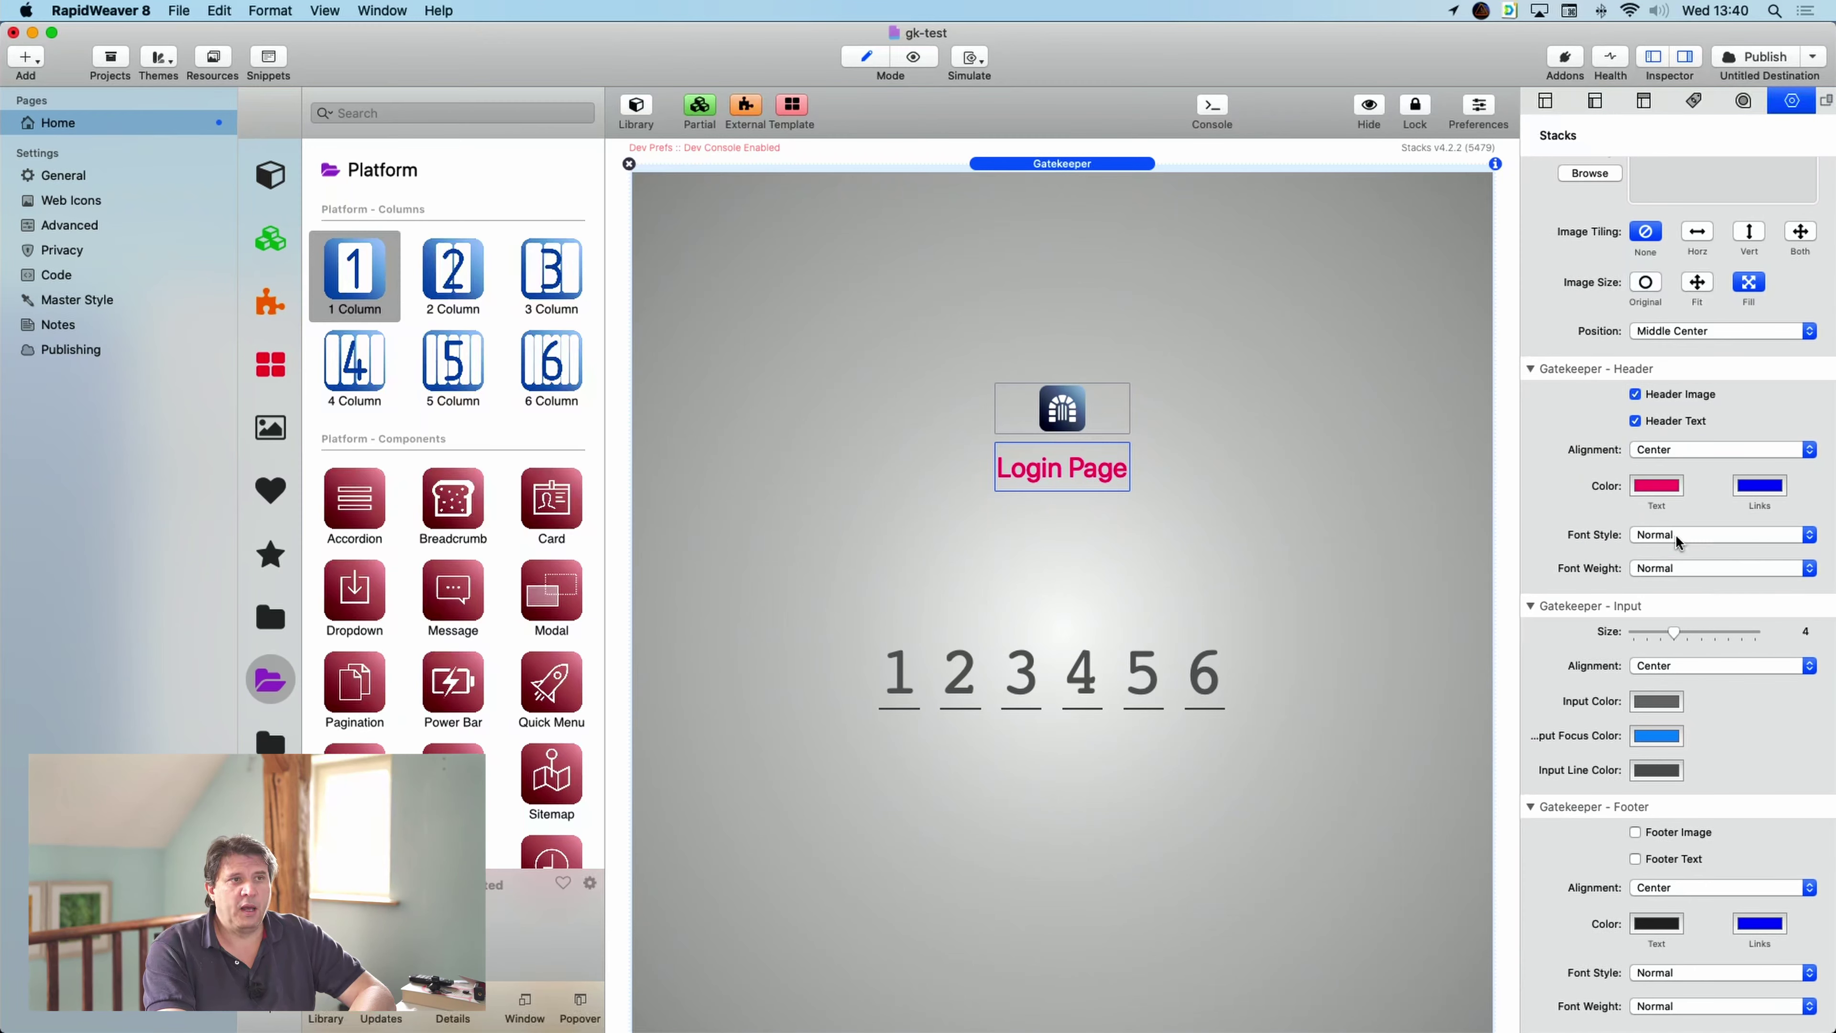
{"action": "left_click", "coordinate": [1720, 535]}
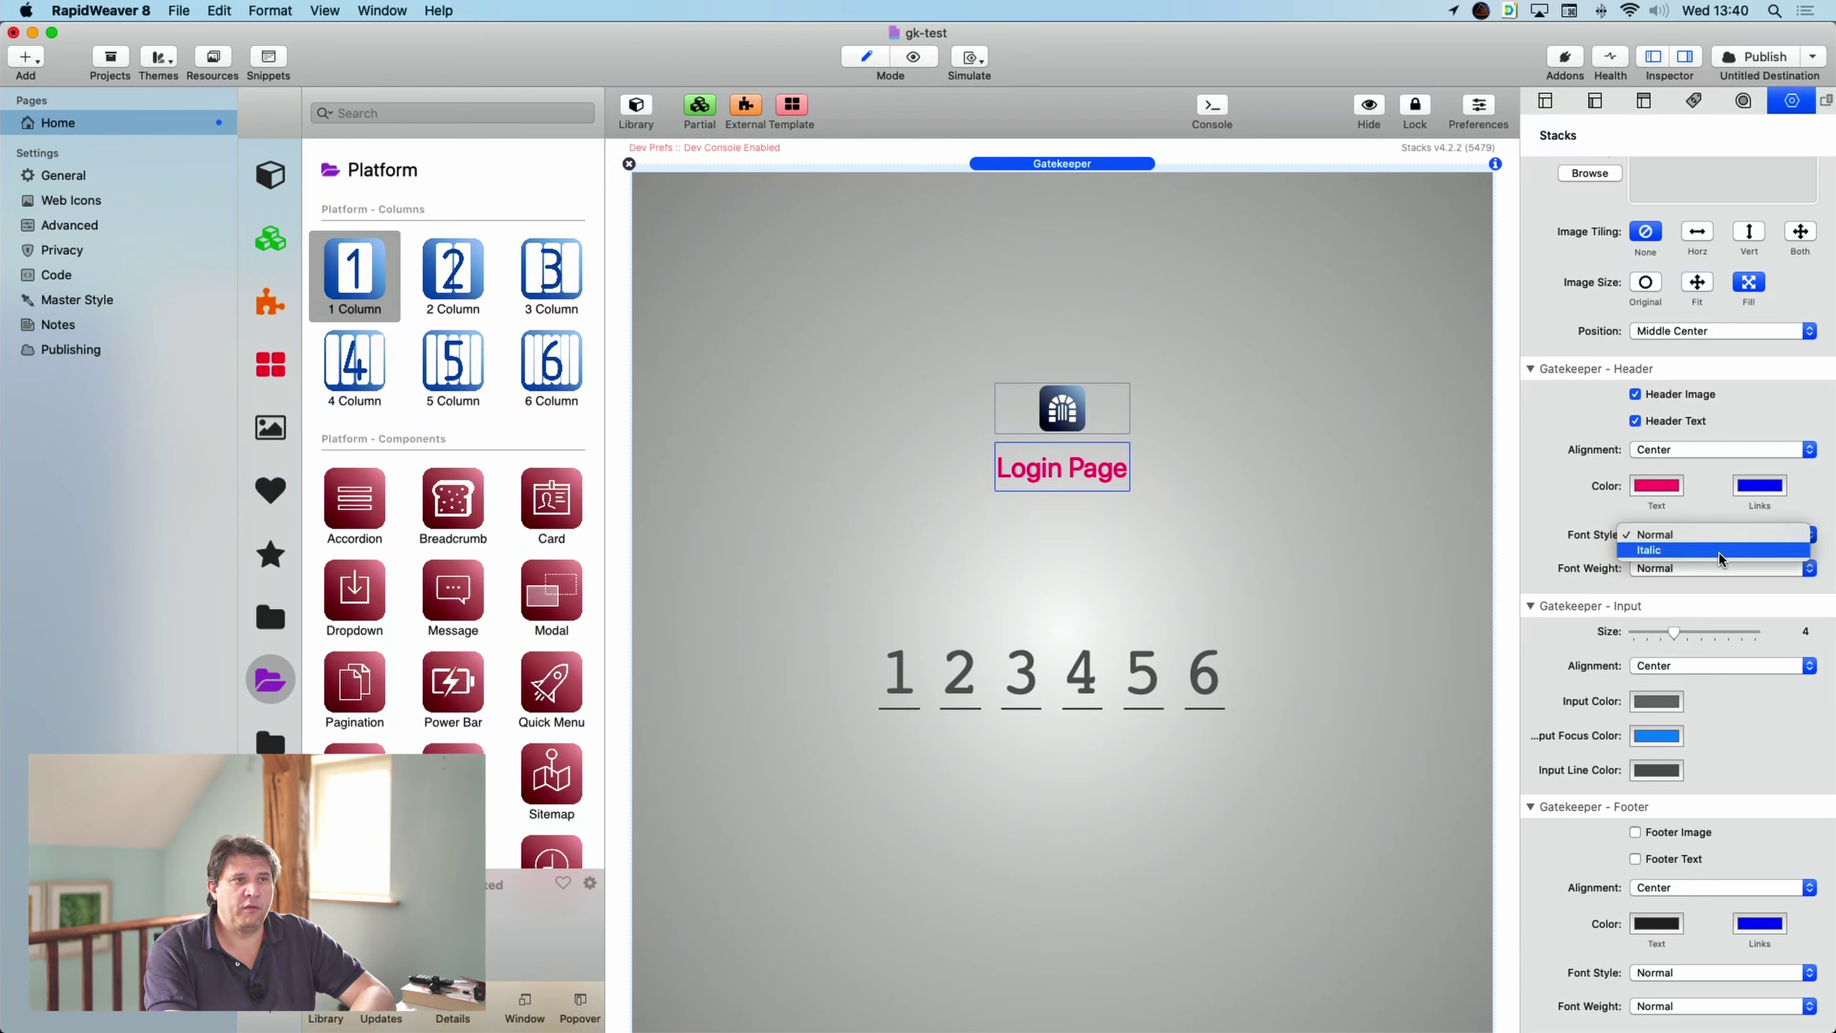
{"action": "left_click", "coordinate": [1718, 551]}
{"action": "left_click", "coordinate": [1724, 564]}
{"action": "left_click", "coordinate": [1729, 584]}
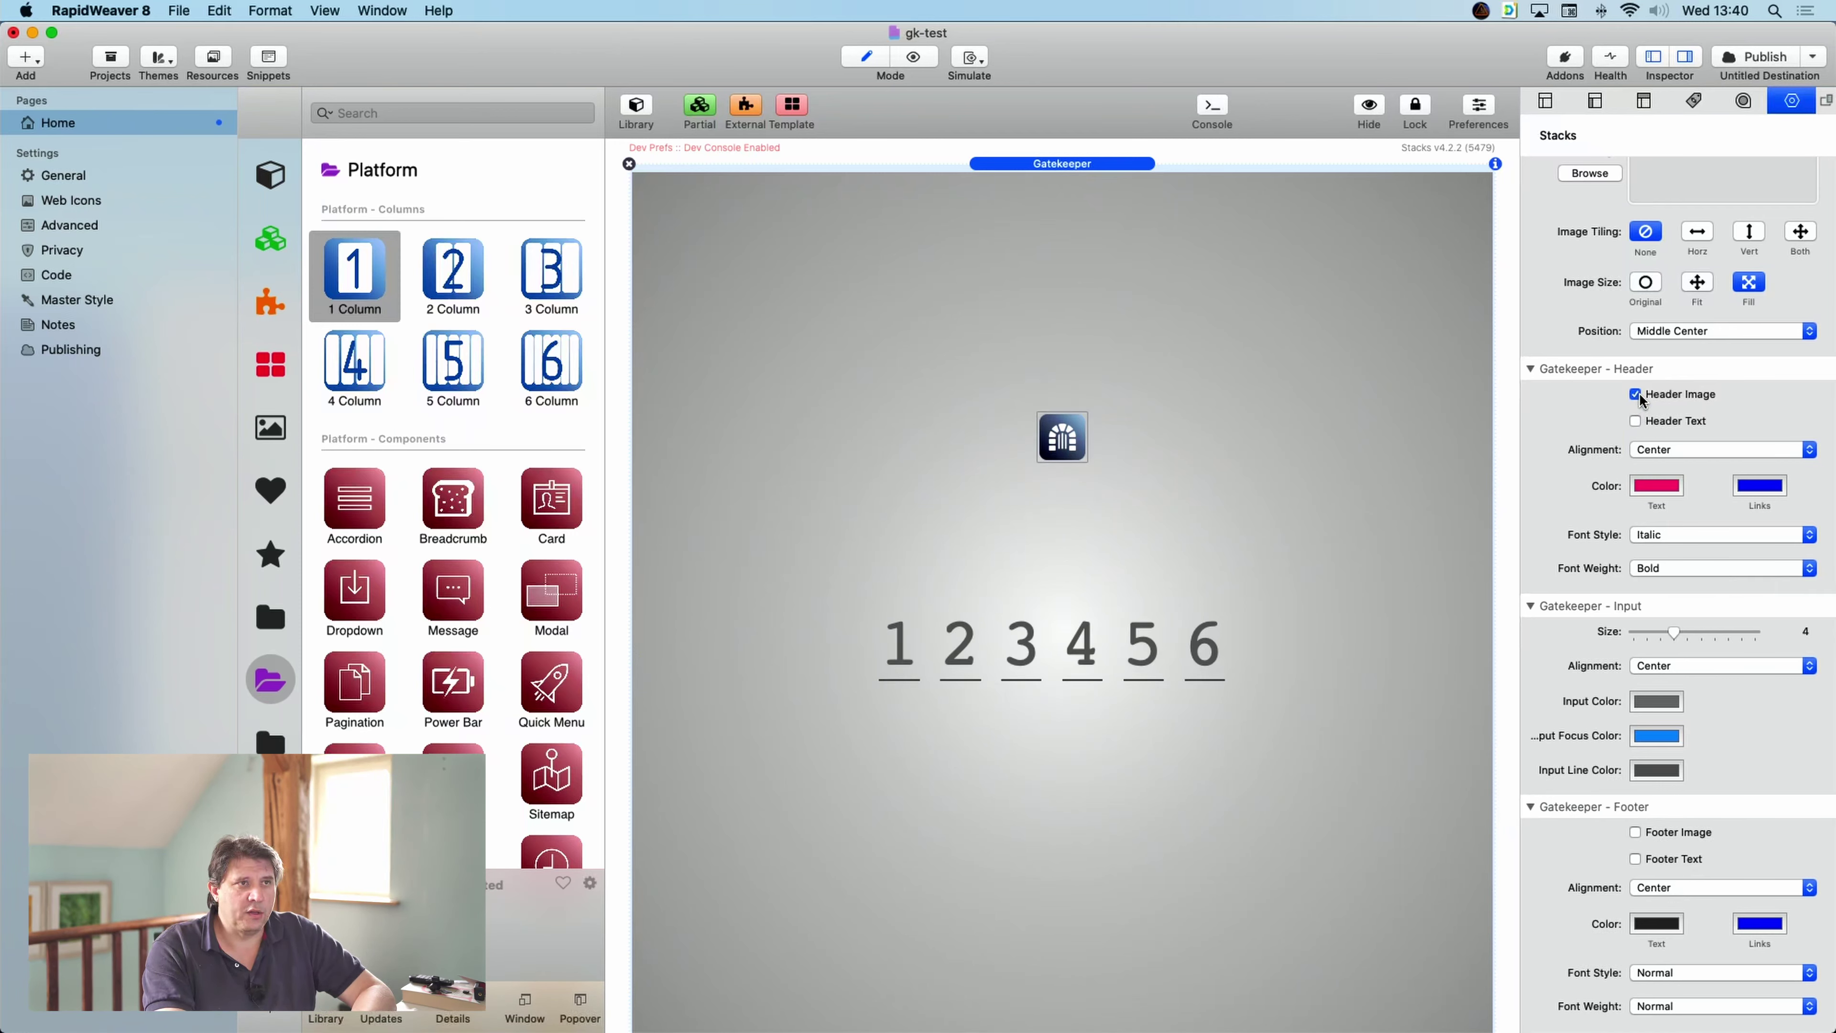
- Turn off Header Image, enable Footer Image and Text, and place gatekeeper.png in the footer
{"action": "left_click", "coordinate": [1638, 395]}
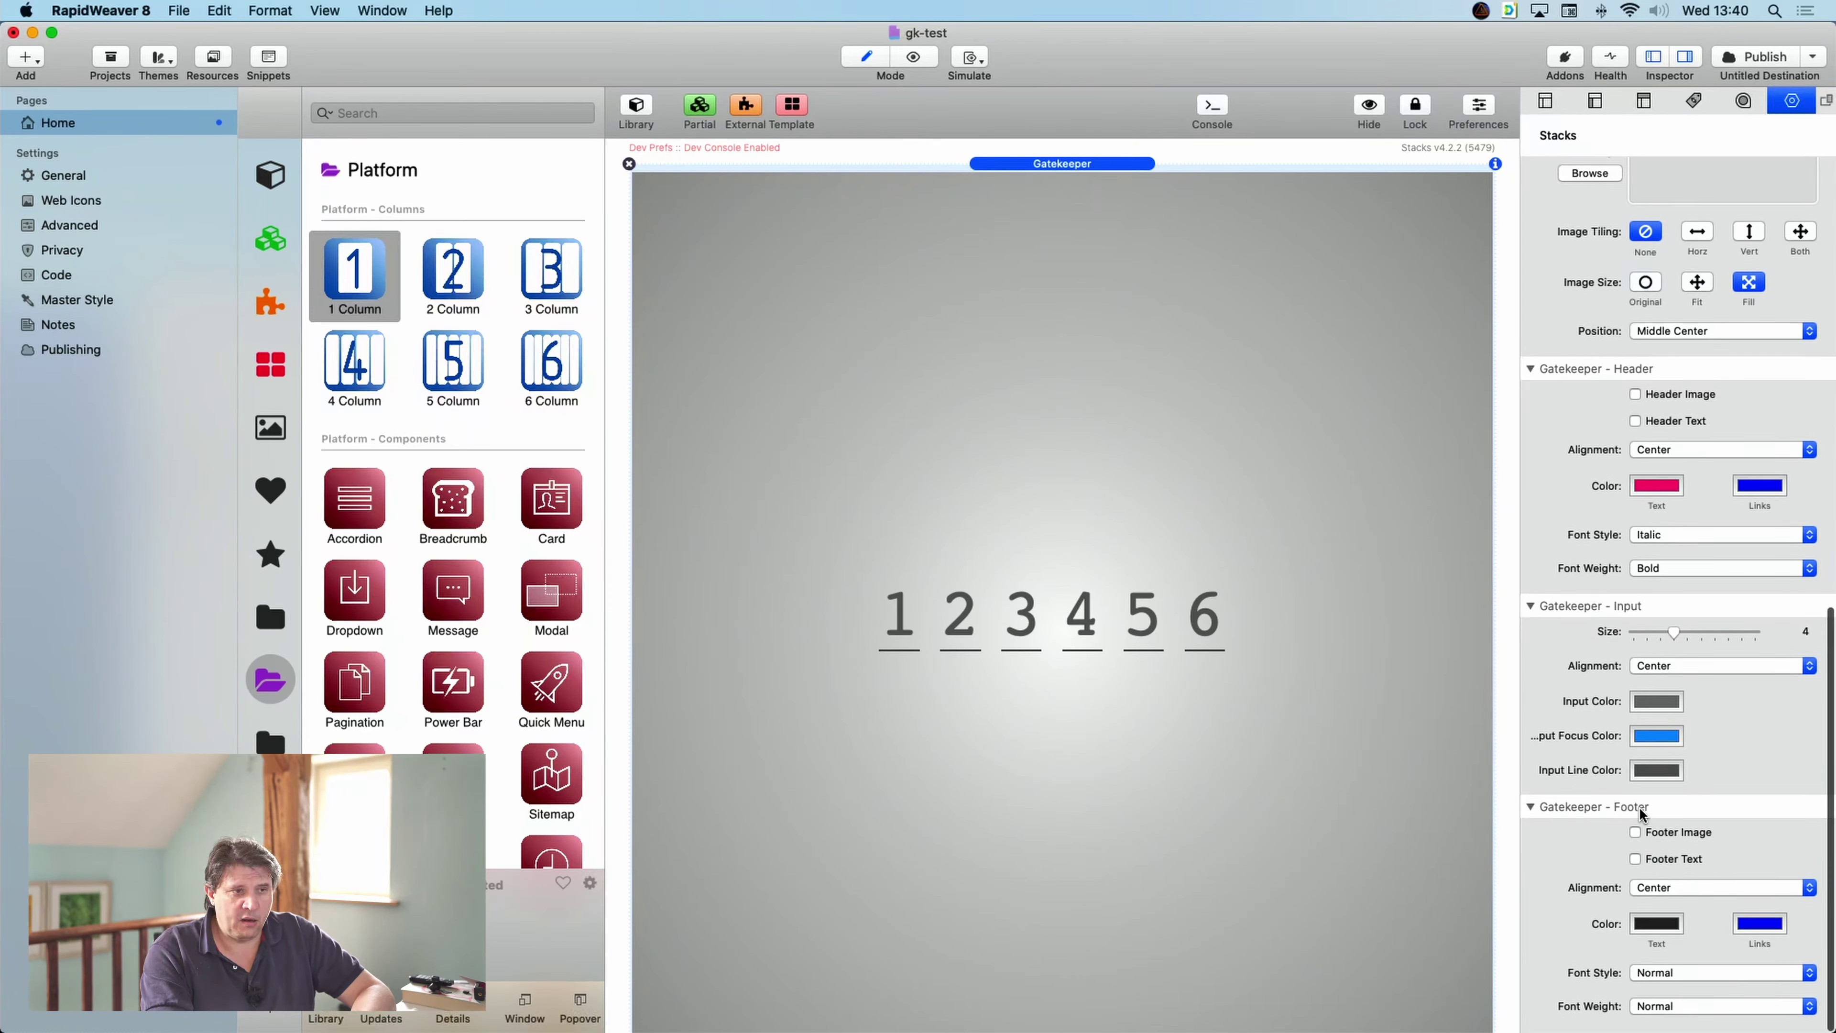
{"action": "left_click", "coordinate": [1637, 833]}
{"action": "left_click", "coordinate": [1636, 860]}
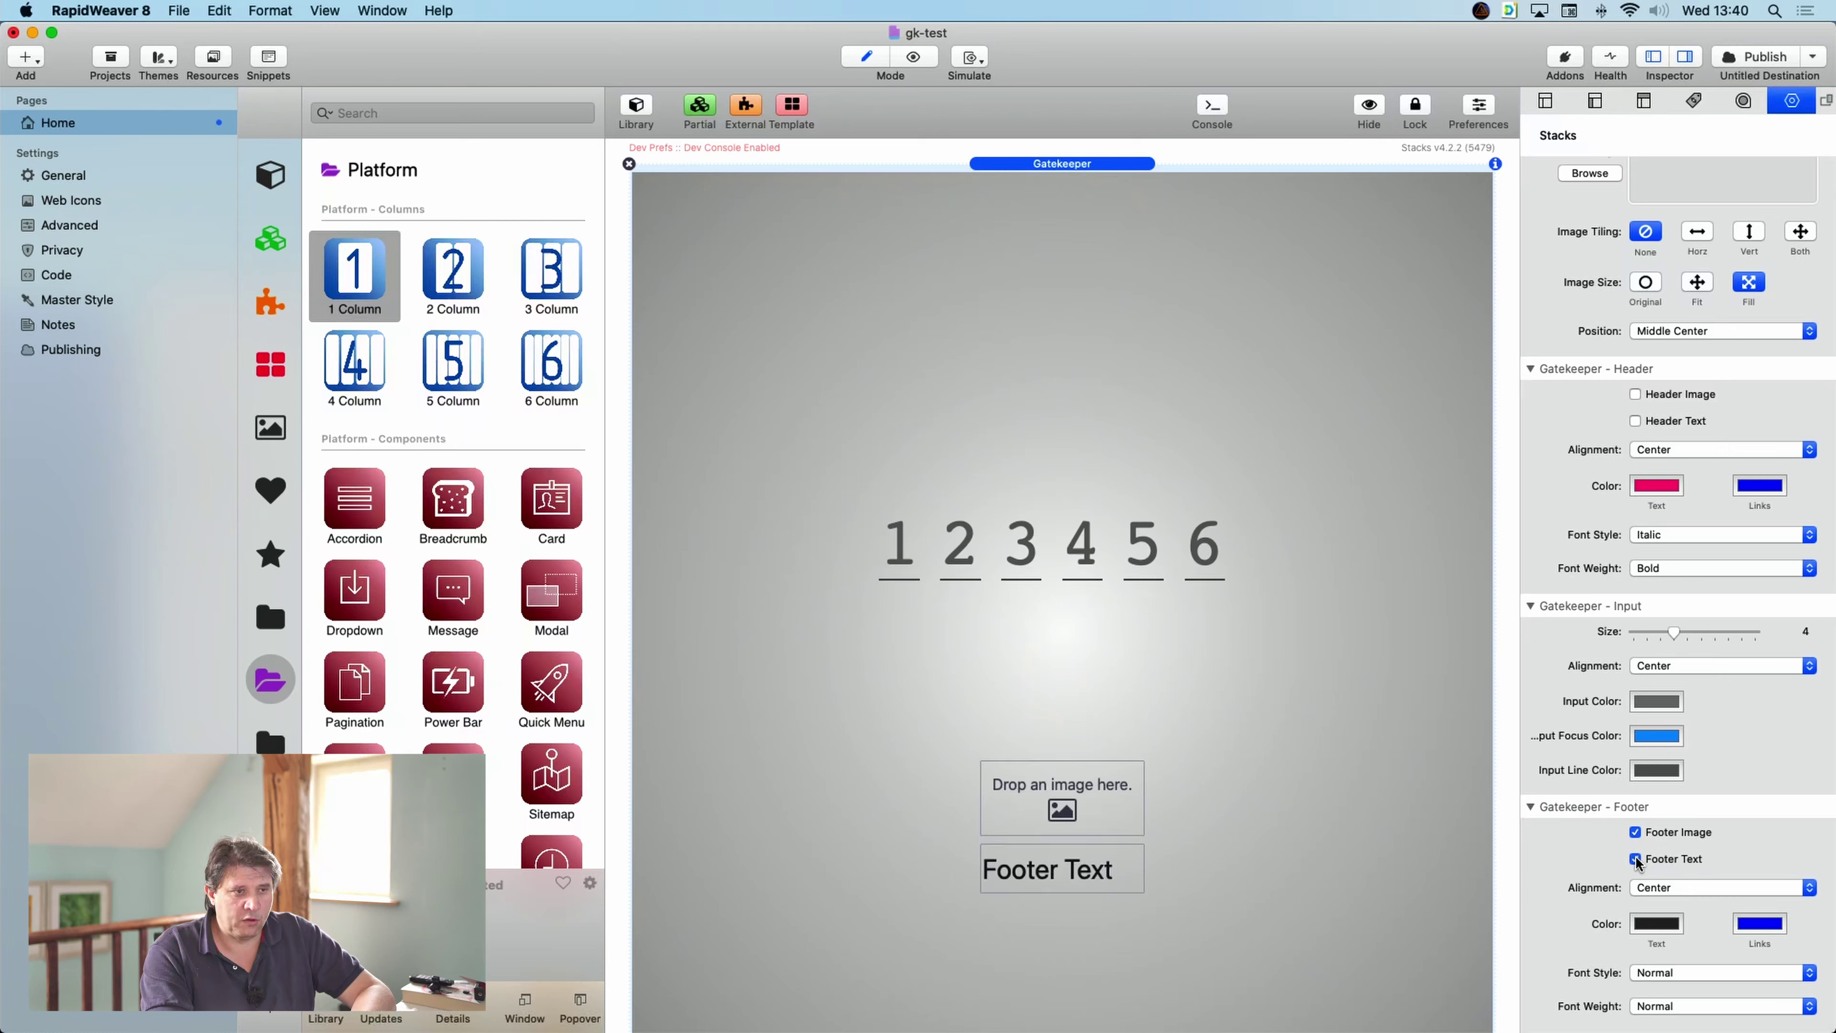
{"action": "left_click", "coordinate": [223, 63]}
{"action": "left_click_drag", "start_coordinate": [551, 626], "coordinate": [1164, 801]}
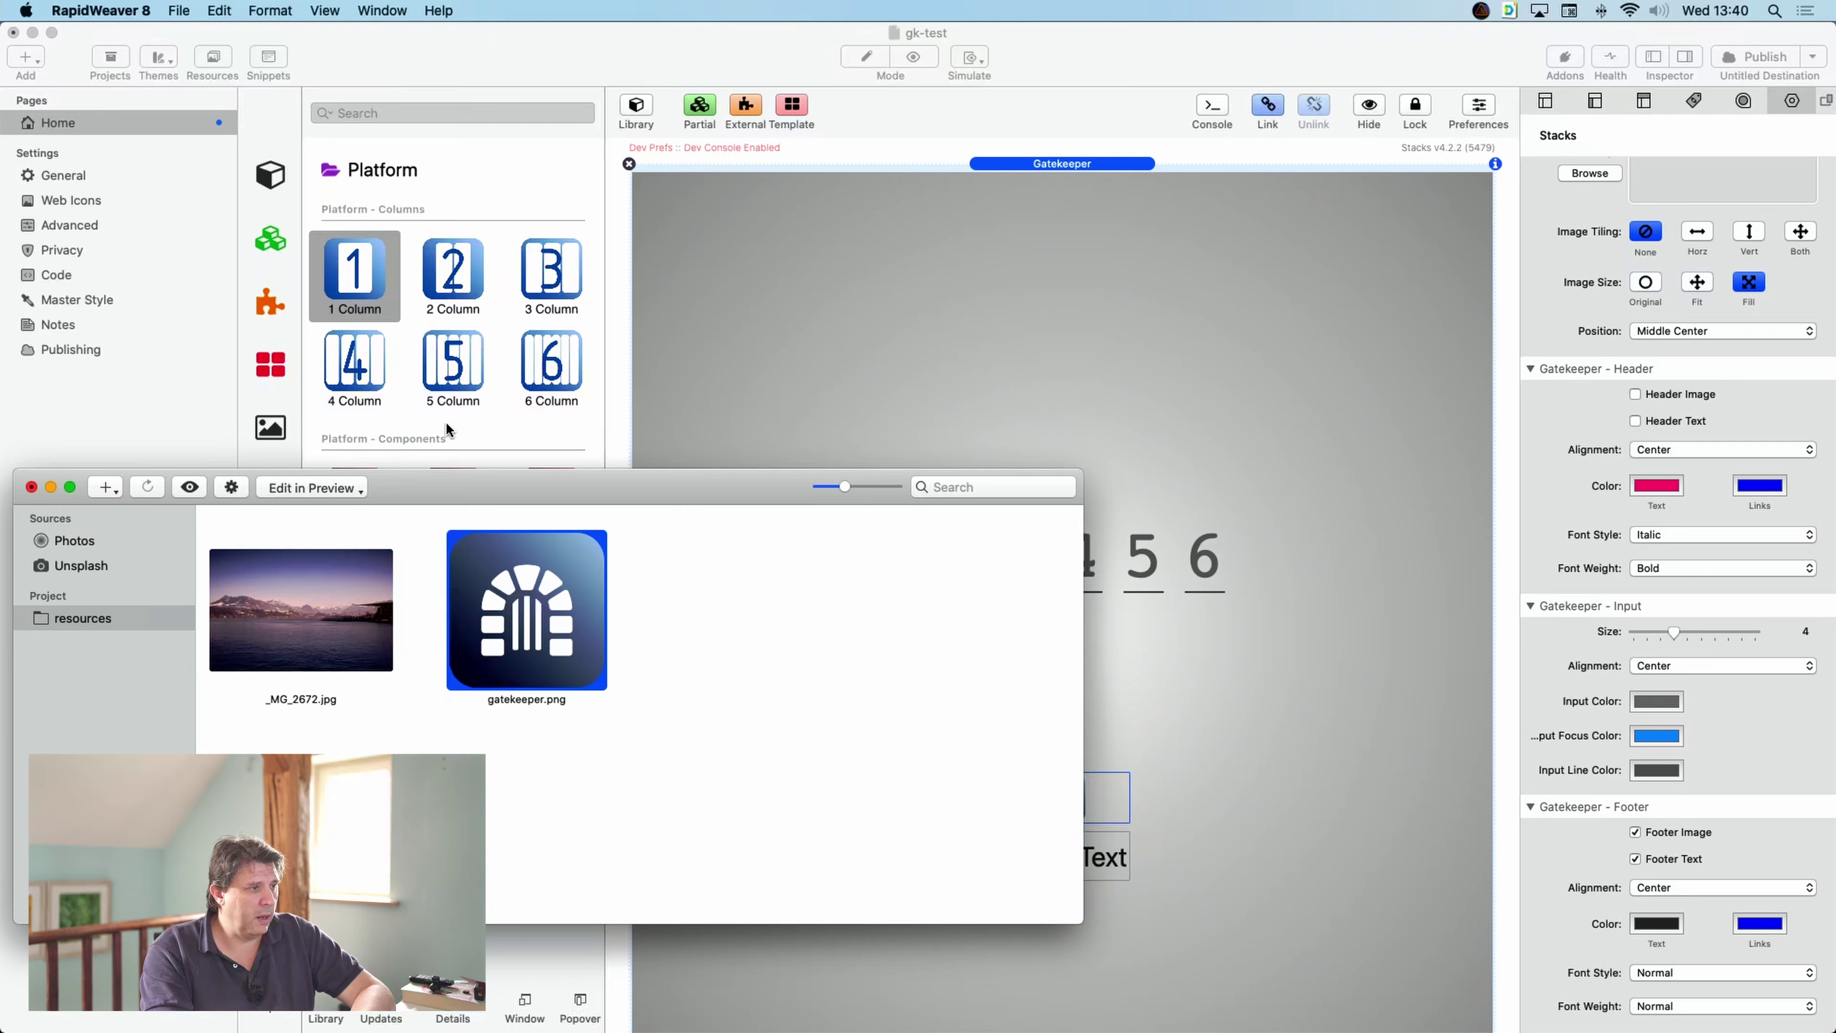
{"action": "left_click", "coordinate": [31, 486]}
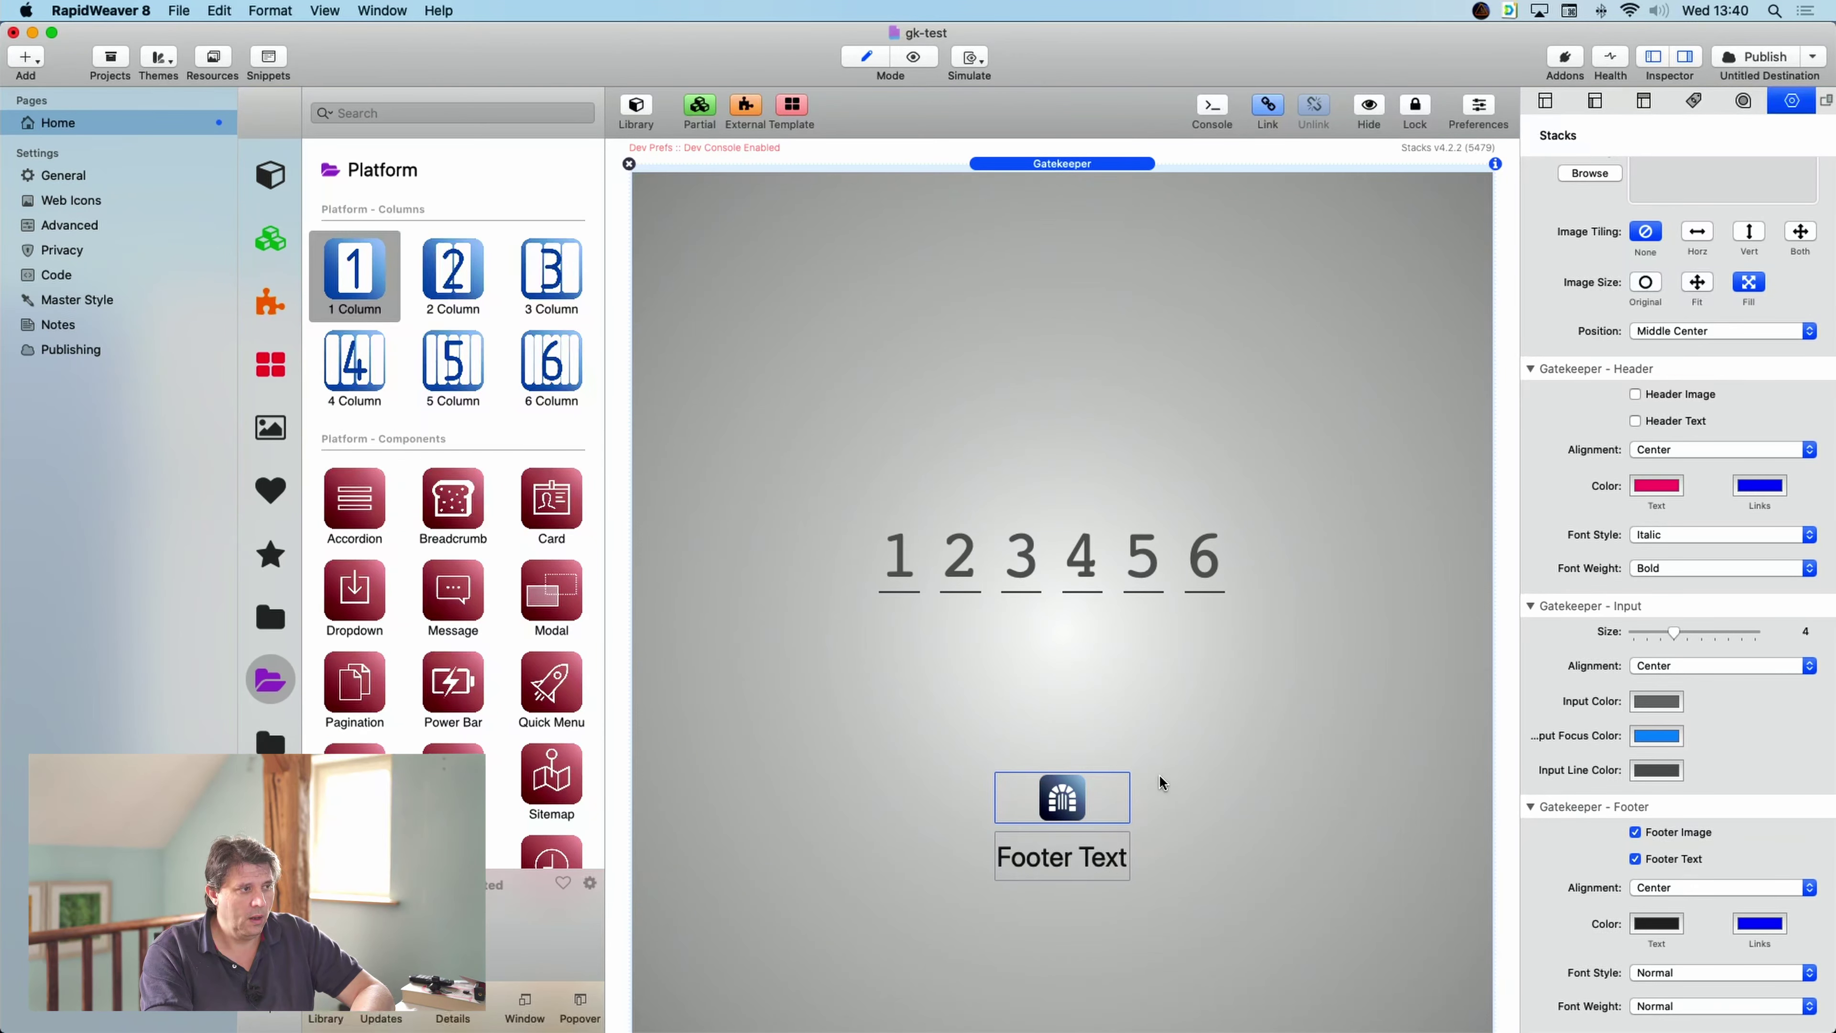
- Replace the footer placeholder text with 'Log In Please'
{"action": "double_click", "coordinate": [1048, 860]}
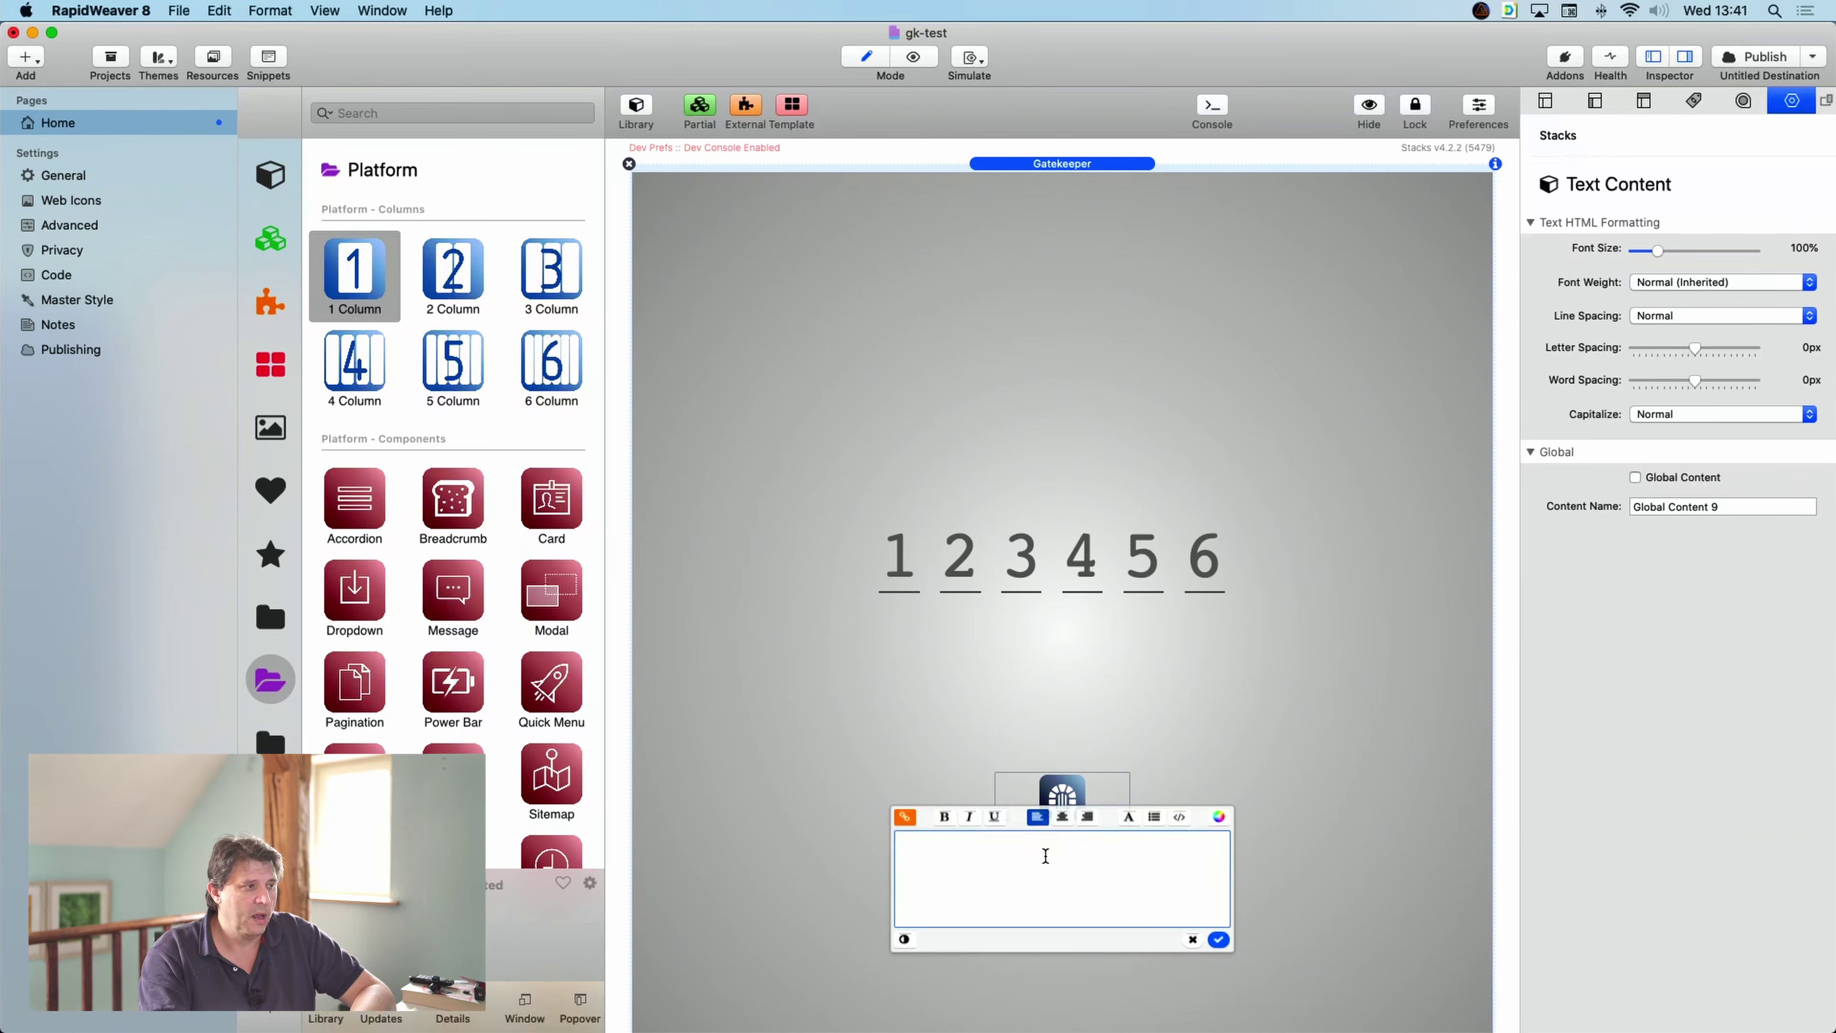
{"action": "left_click_drag", "start_coordinate": [1060, 834], "coordinate": [843, 832]}
{"action": "type", "text": "Log In"}
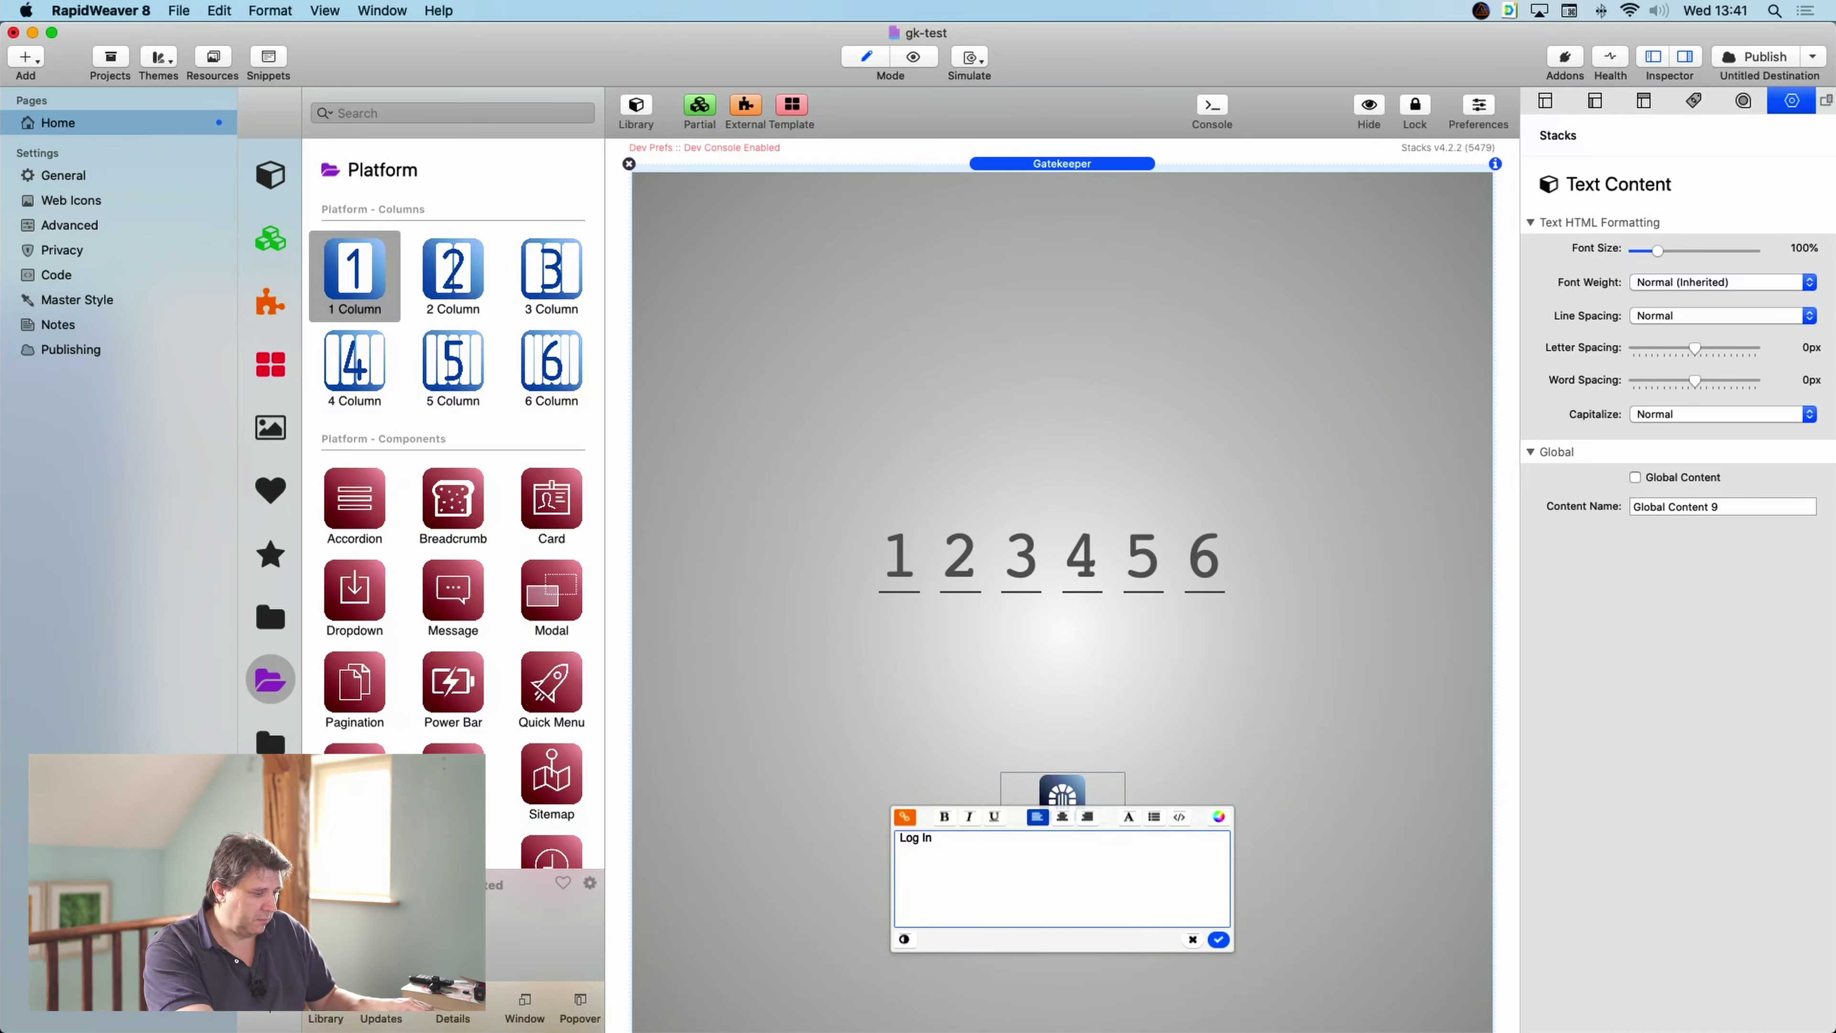
{"action": "type", "text": " Please"}
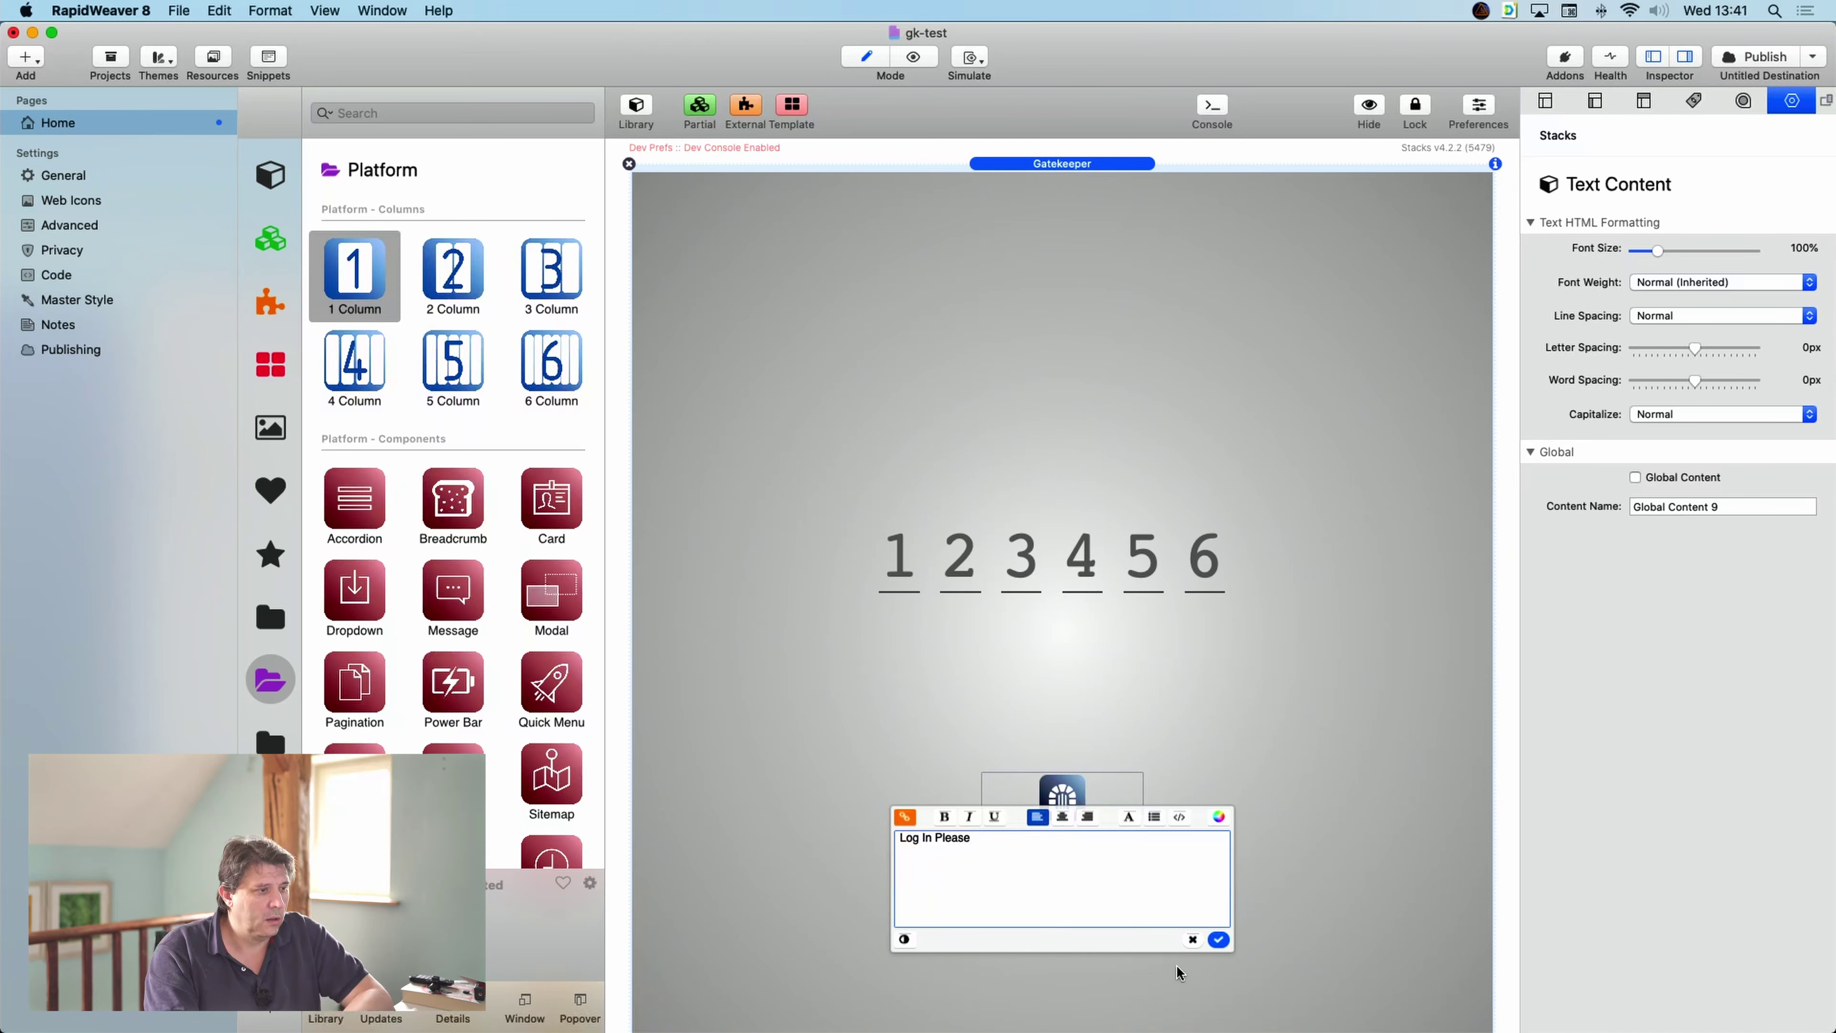
{"action": "left_click", "coordinate": [1219, 938]}
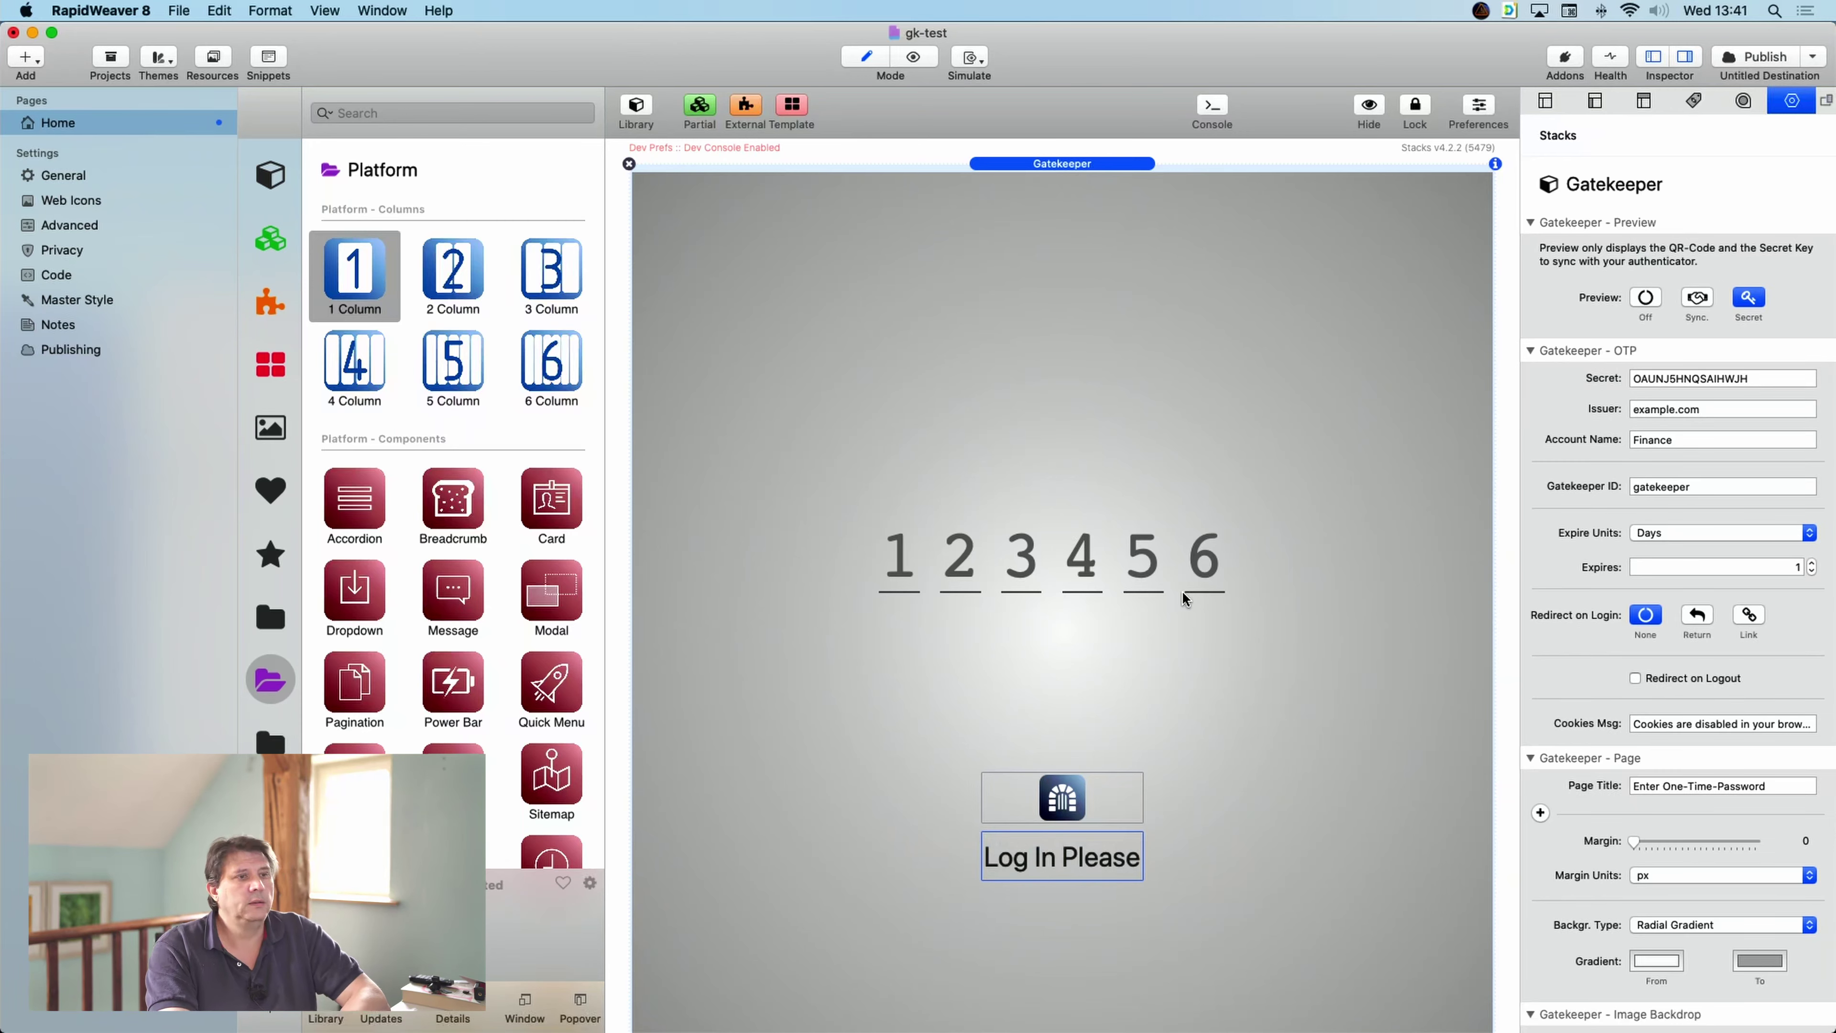
{"action": "scroll", "coordinate": [1422, 696], "scroll_direction": "down", "scroll_amount": 1}
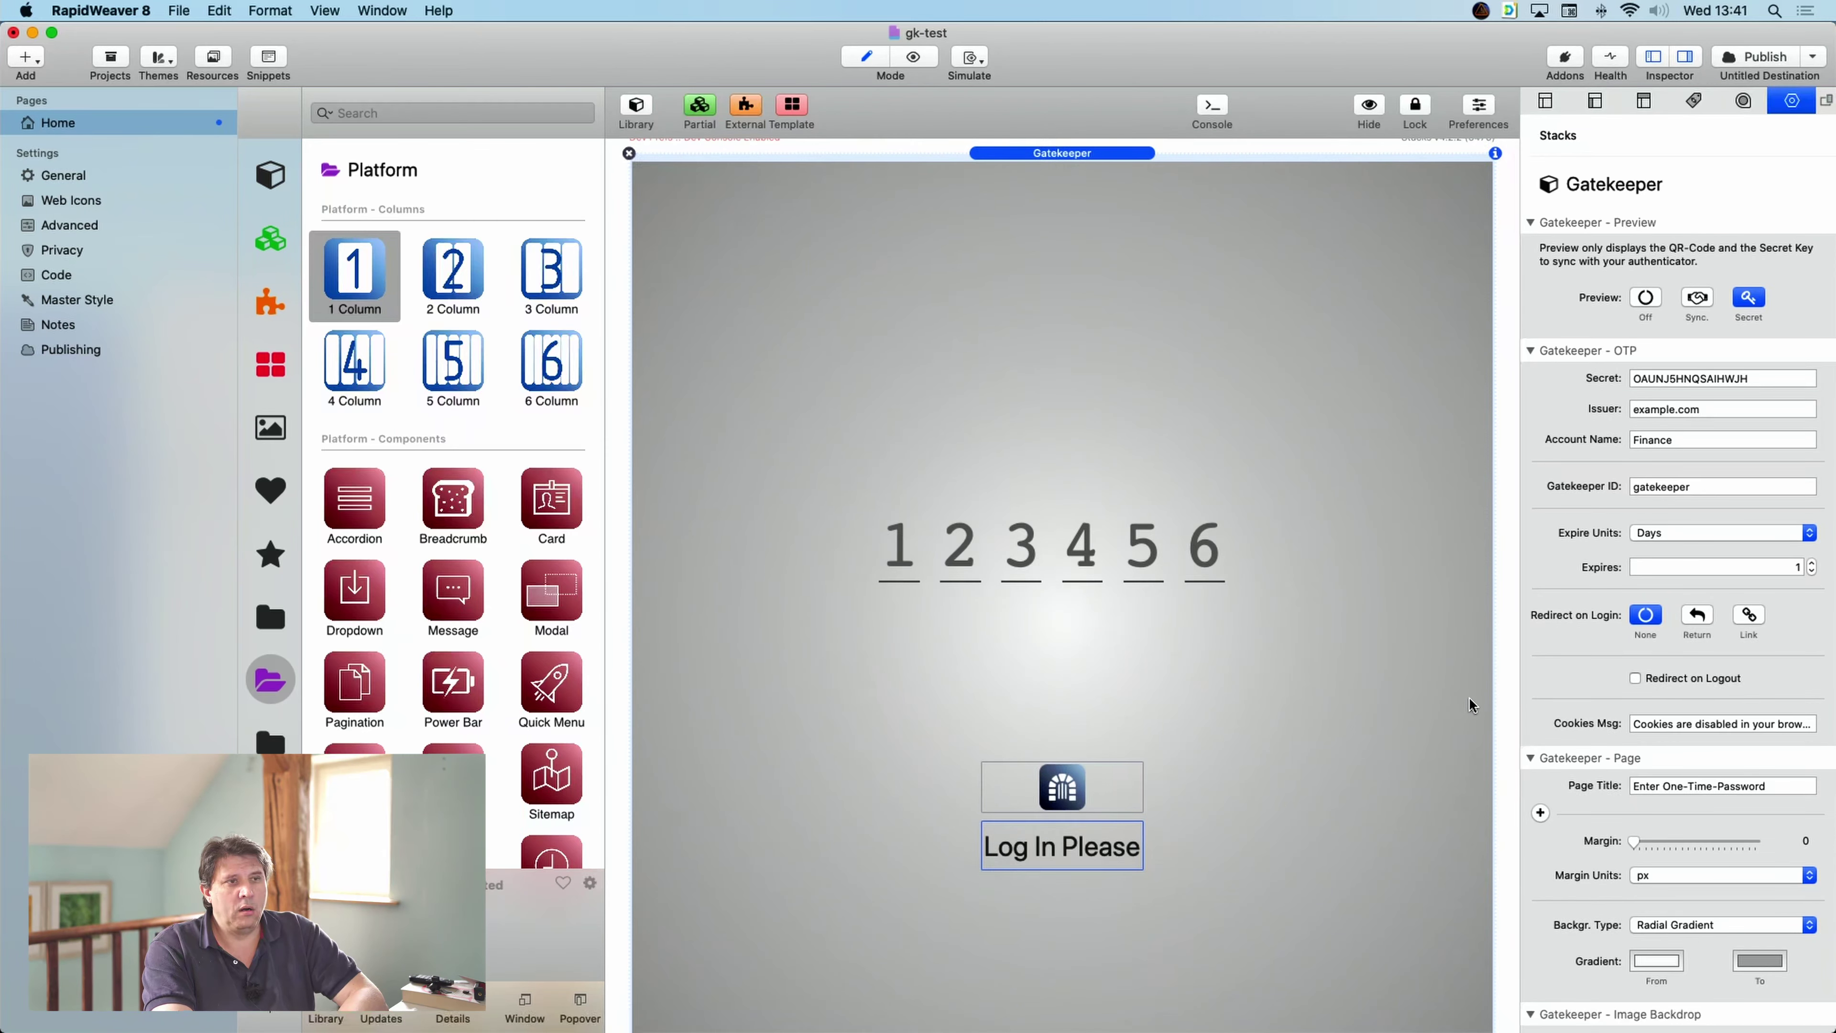
{"action": "scroll", "coordinate": [1759, 692], "scroll_direction": "down", "scroll_amount": 10}
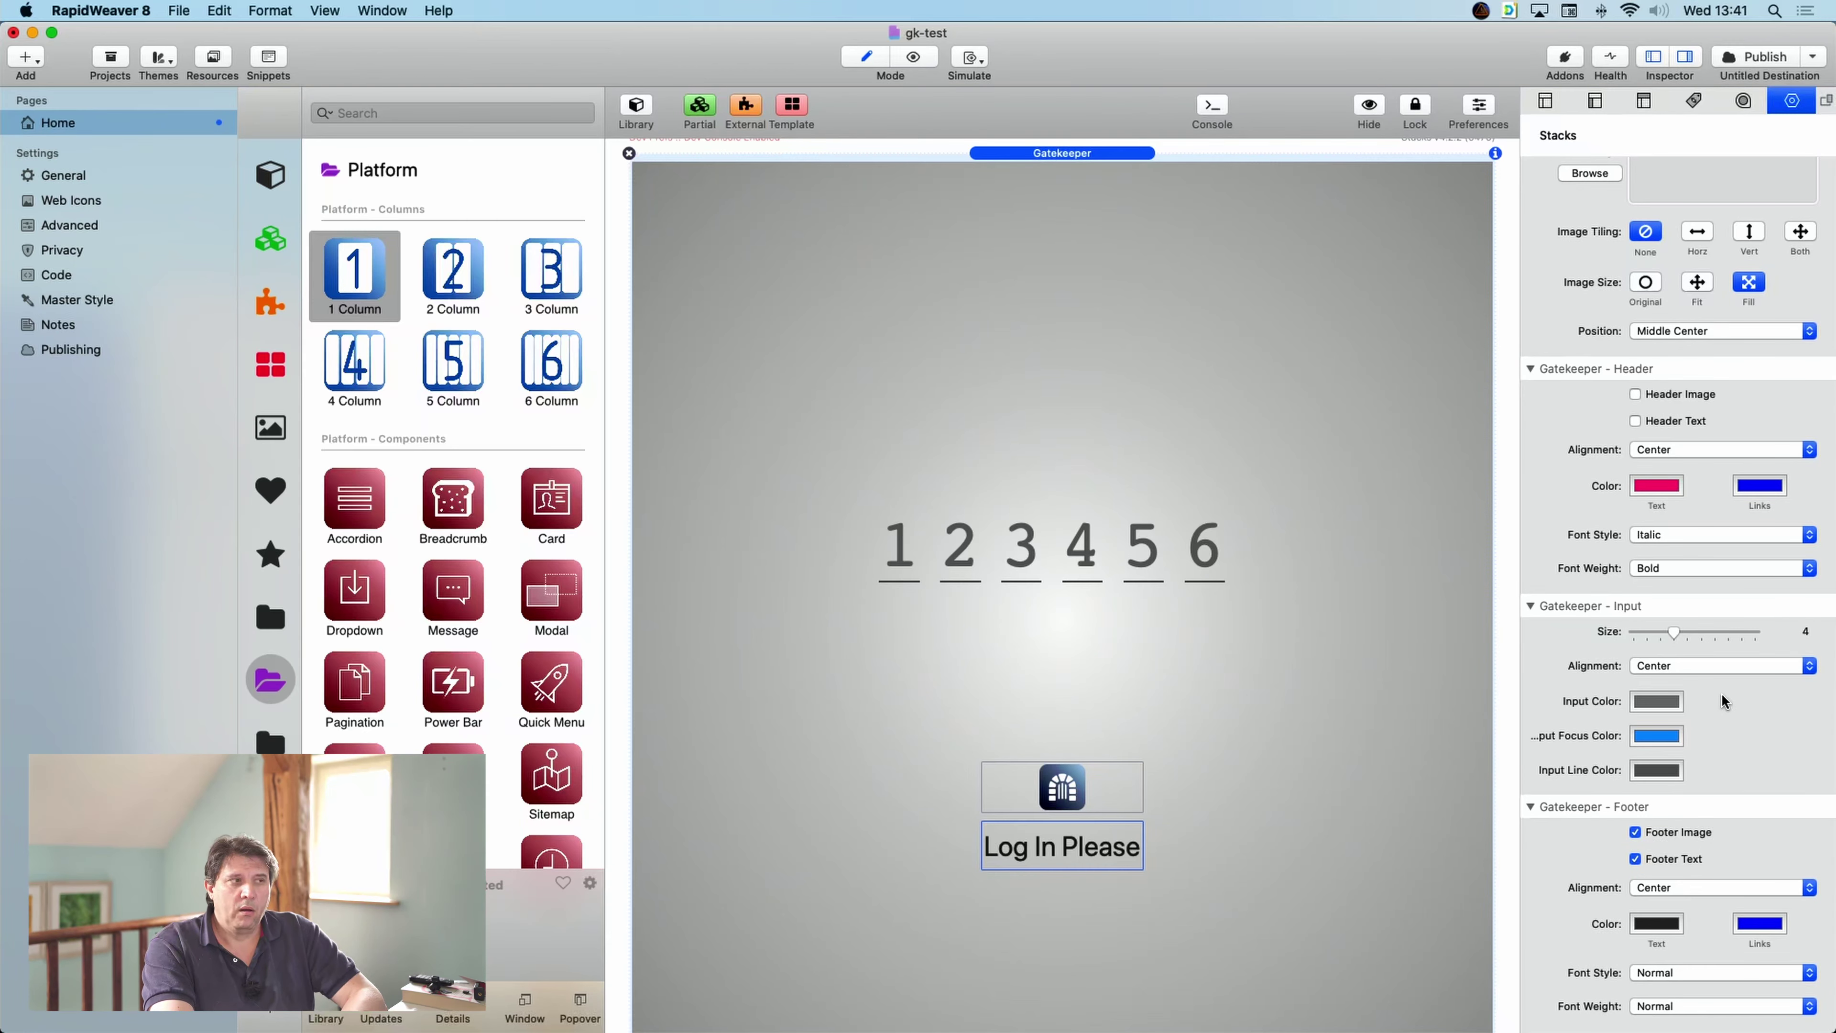
{"action": "scroll", "coordinate": [1373, 757], "scroll_direction": "down", "scroll_amount": 5}
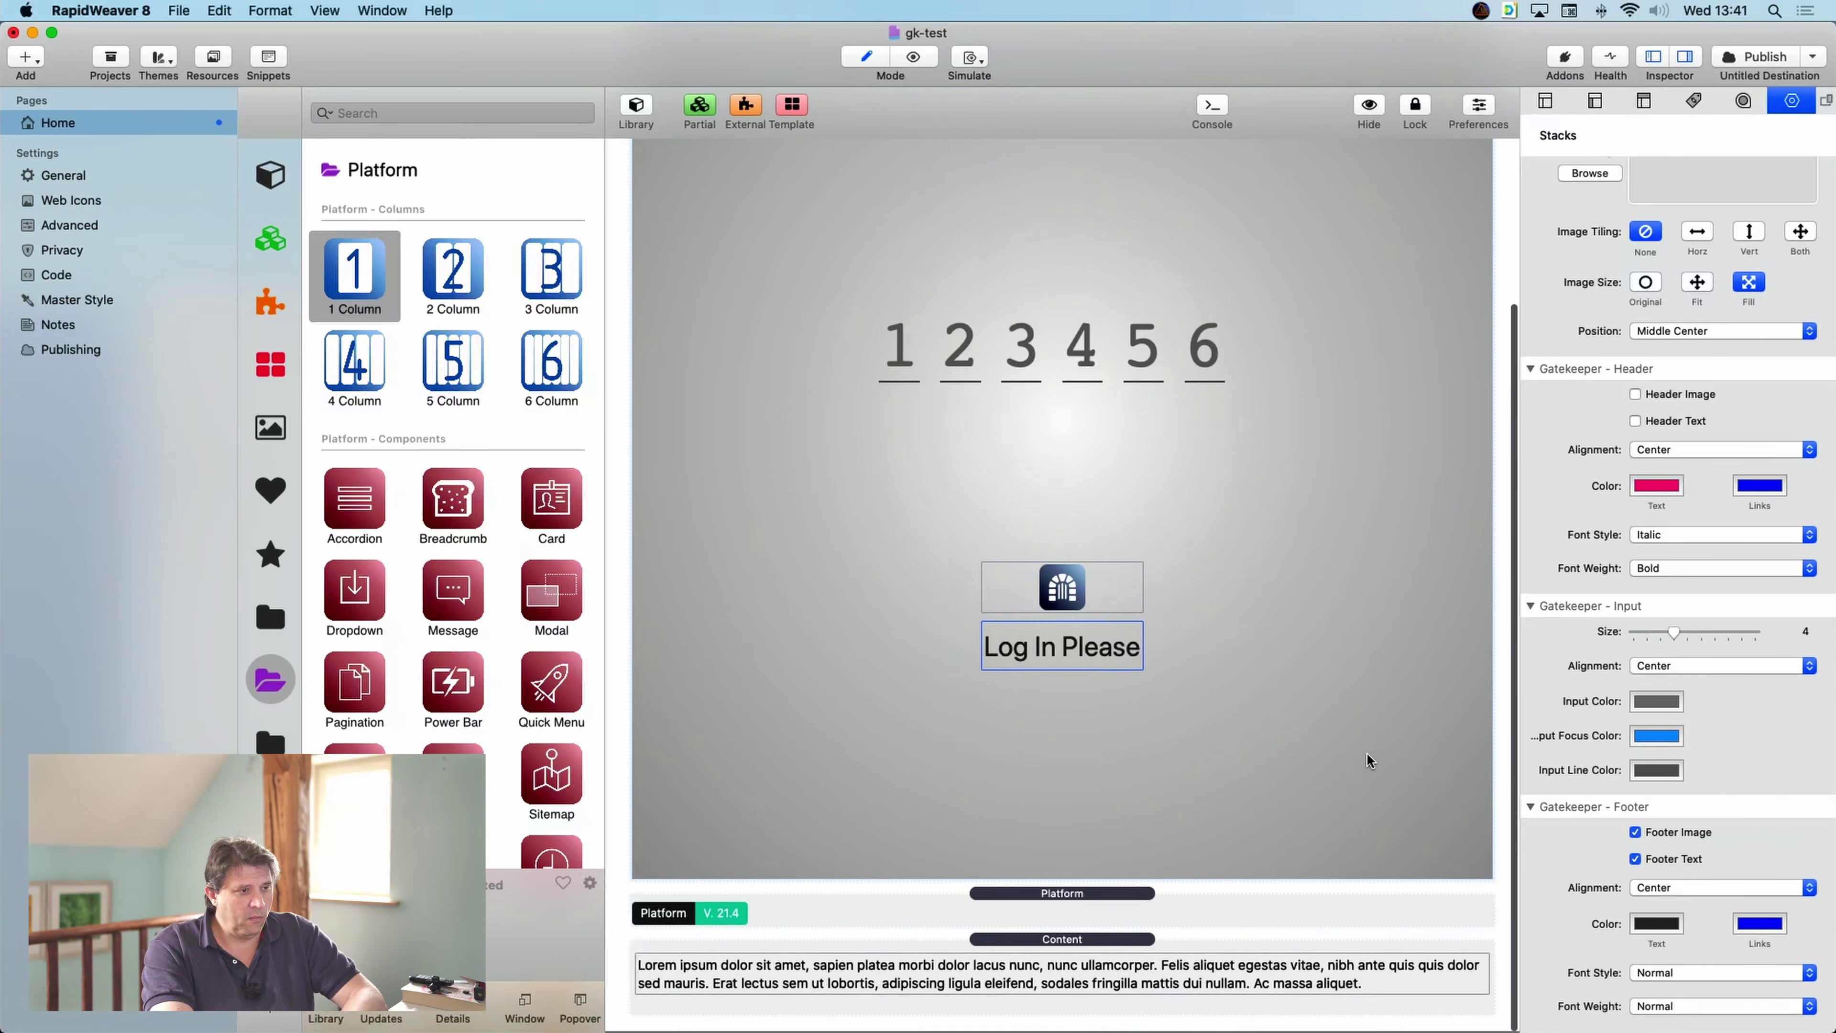
{"action": "scroll", "coordinate": [1368, 755], "scroll_direction": "up", "scroll_amount": 6}
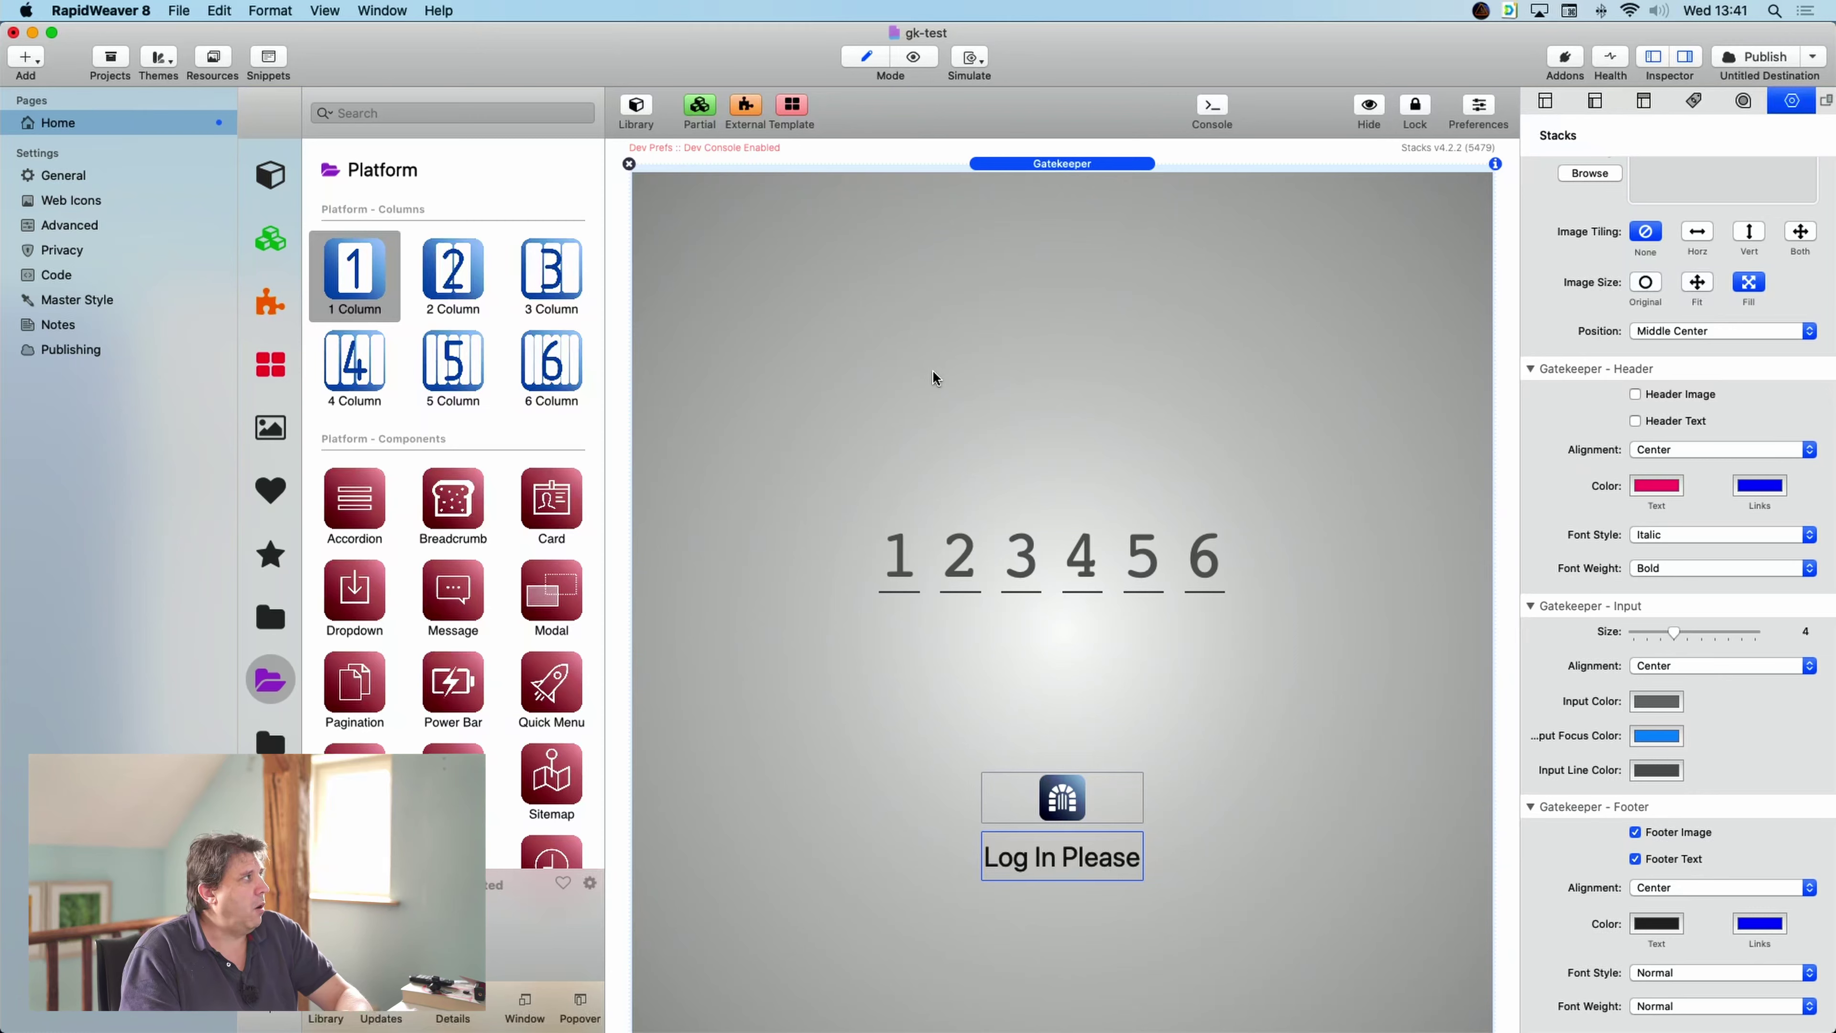
{"action": "scroll", "coordinate": [932, 375], "scroll_direction": "down", "scroll_amount": 3}
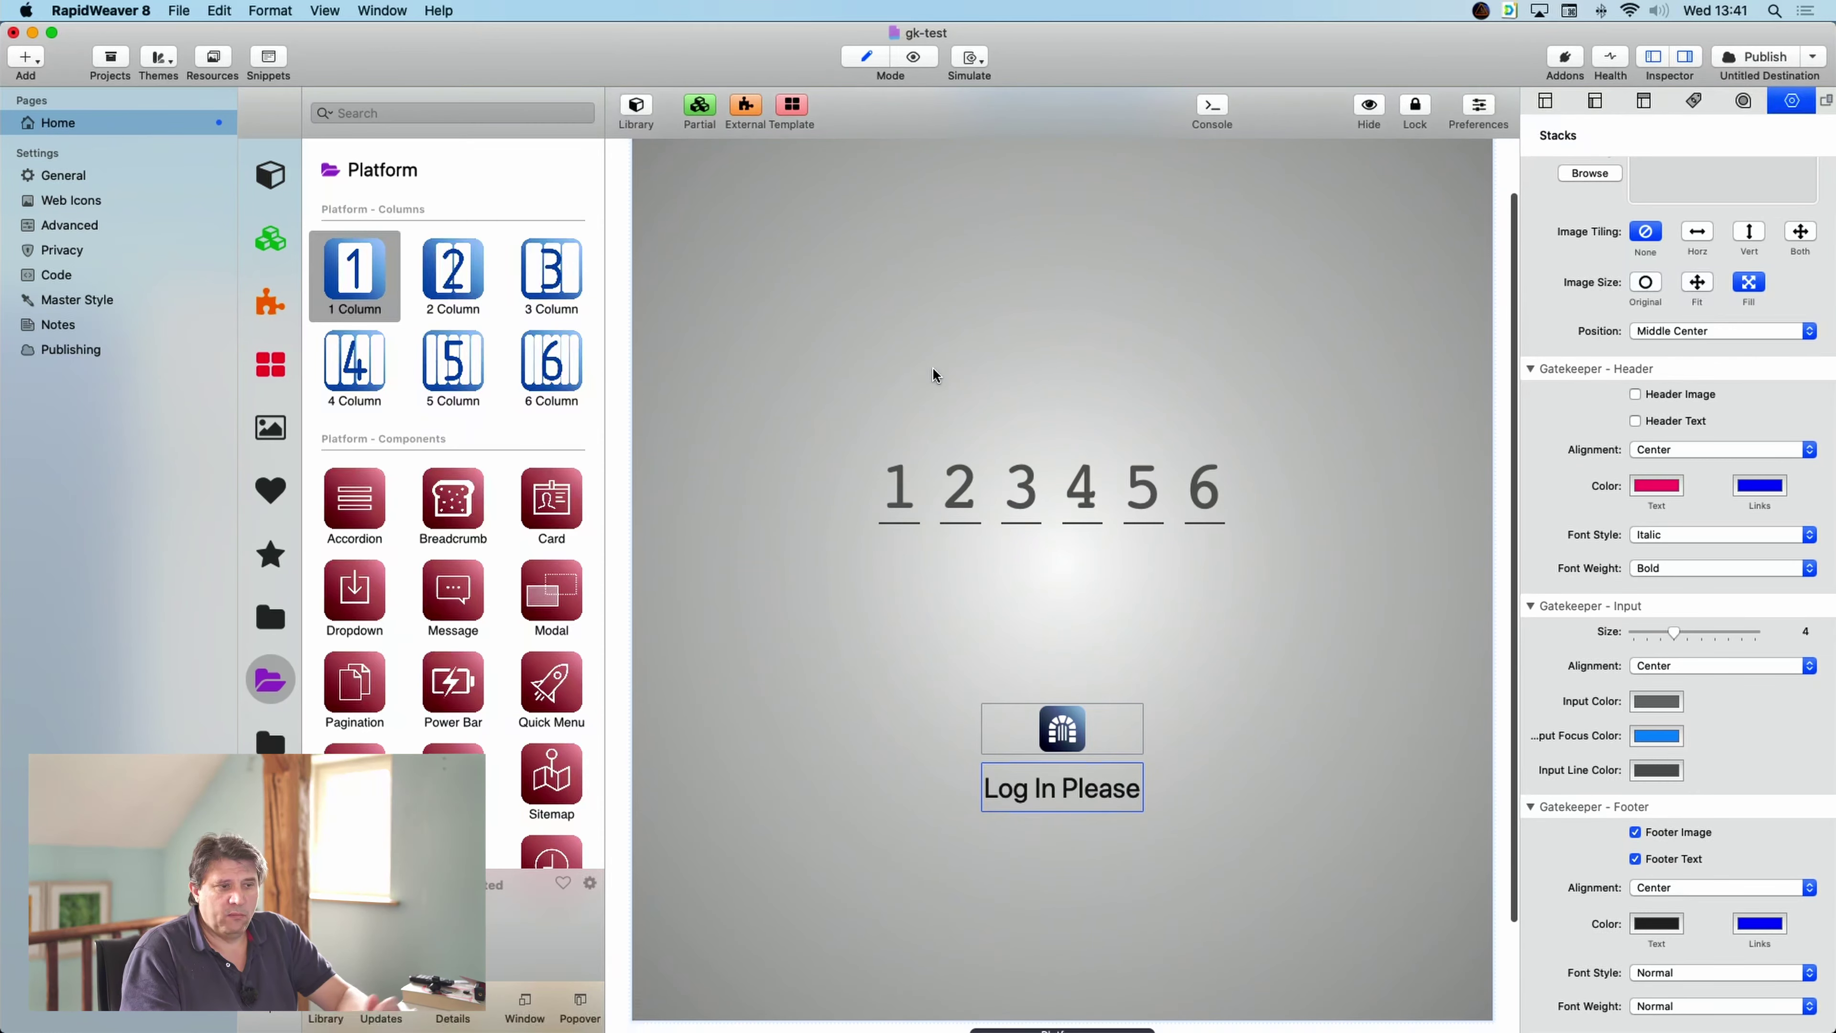
{"action": "scroll", "coordinate": [933, 375], "scroll_direction": "up", "scroll_amount": 3}
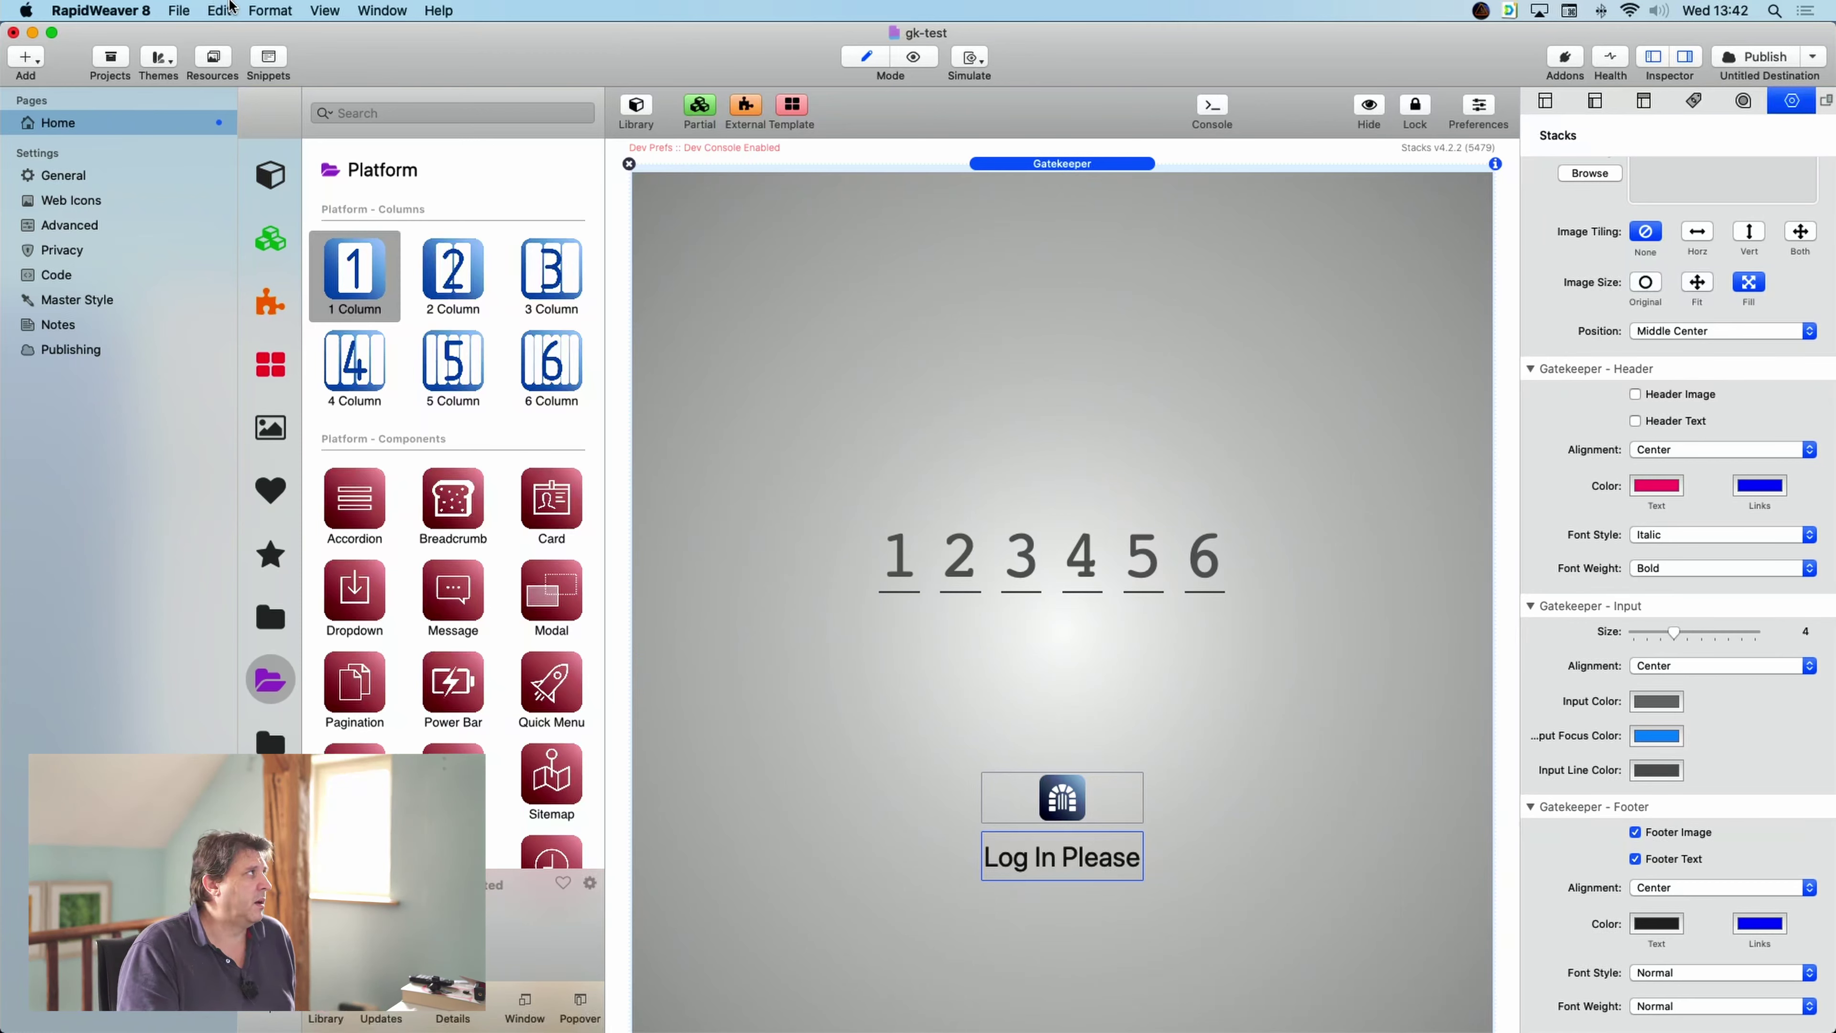
- Run Re-Publish All Files from the File menu
{"action": "left_click", "coordinate": [177, 8]}
{"action": "left_click", "coordinate": [177, 9]}
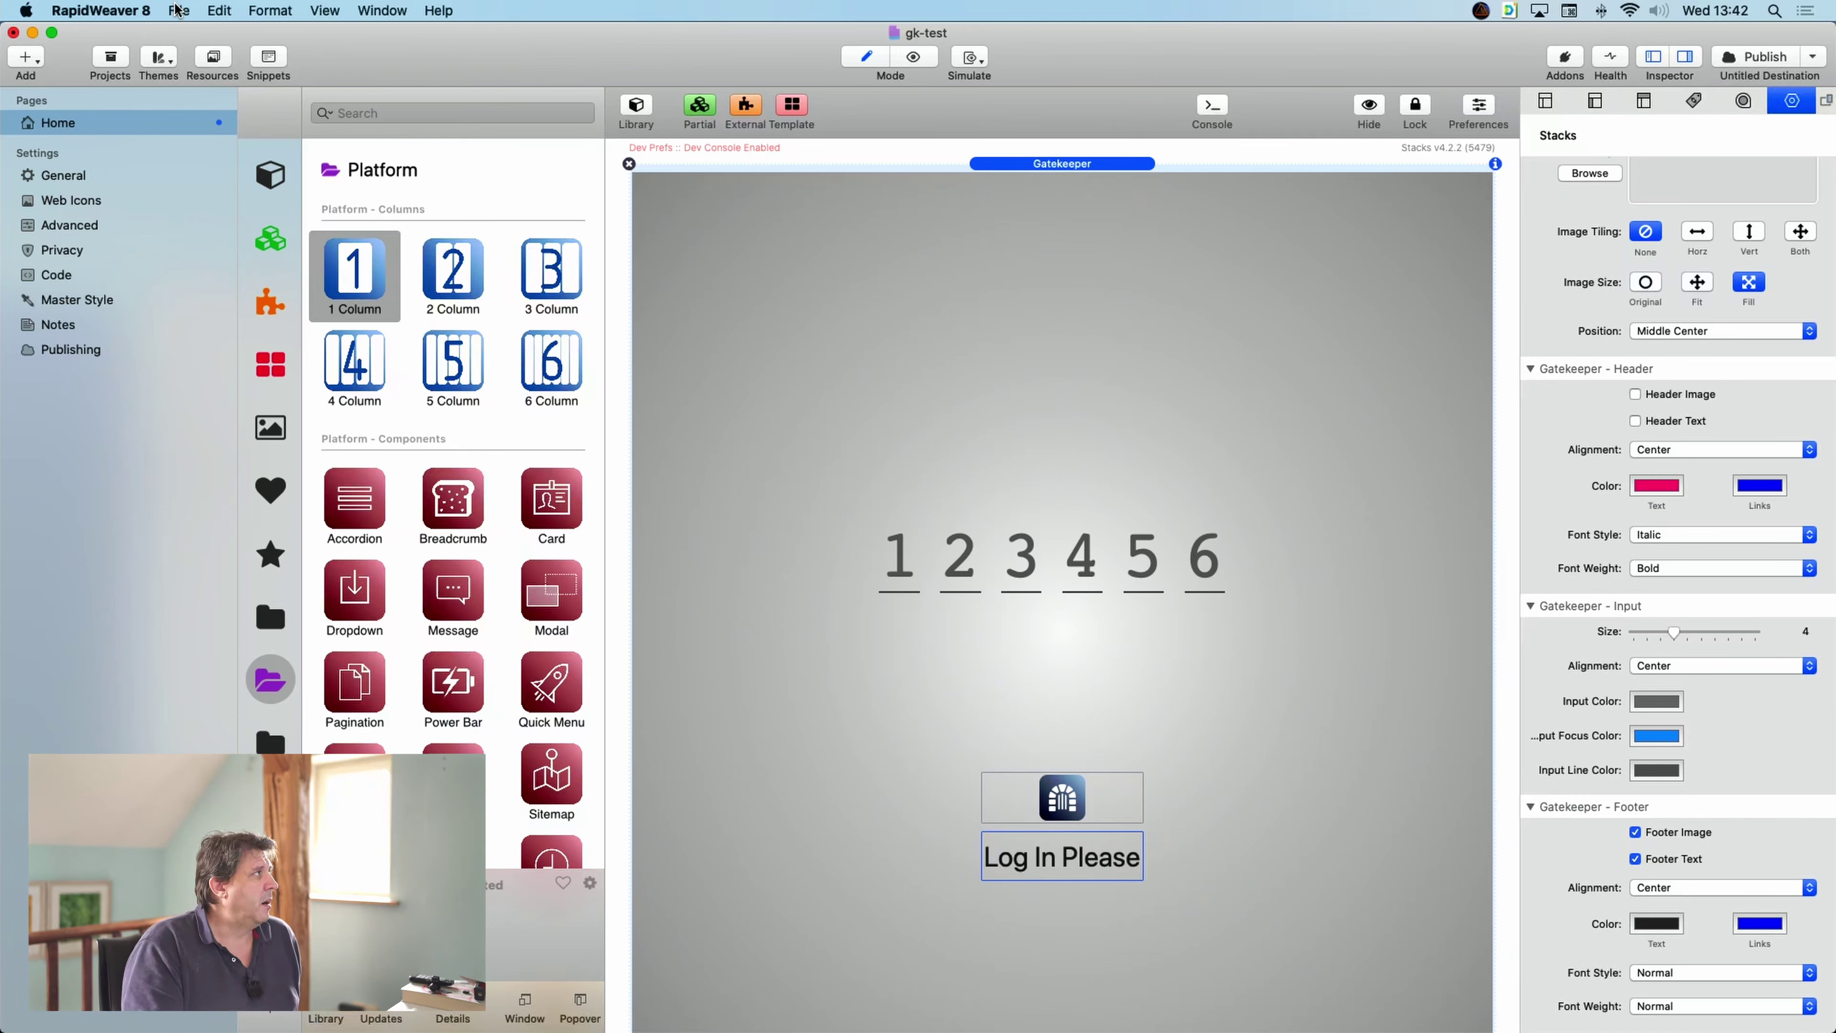
{"action": "left_click", "coordinate": [177, 9]}
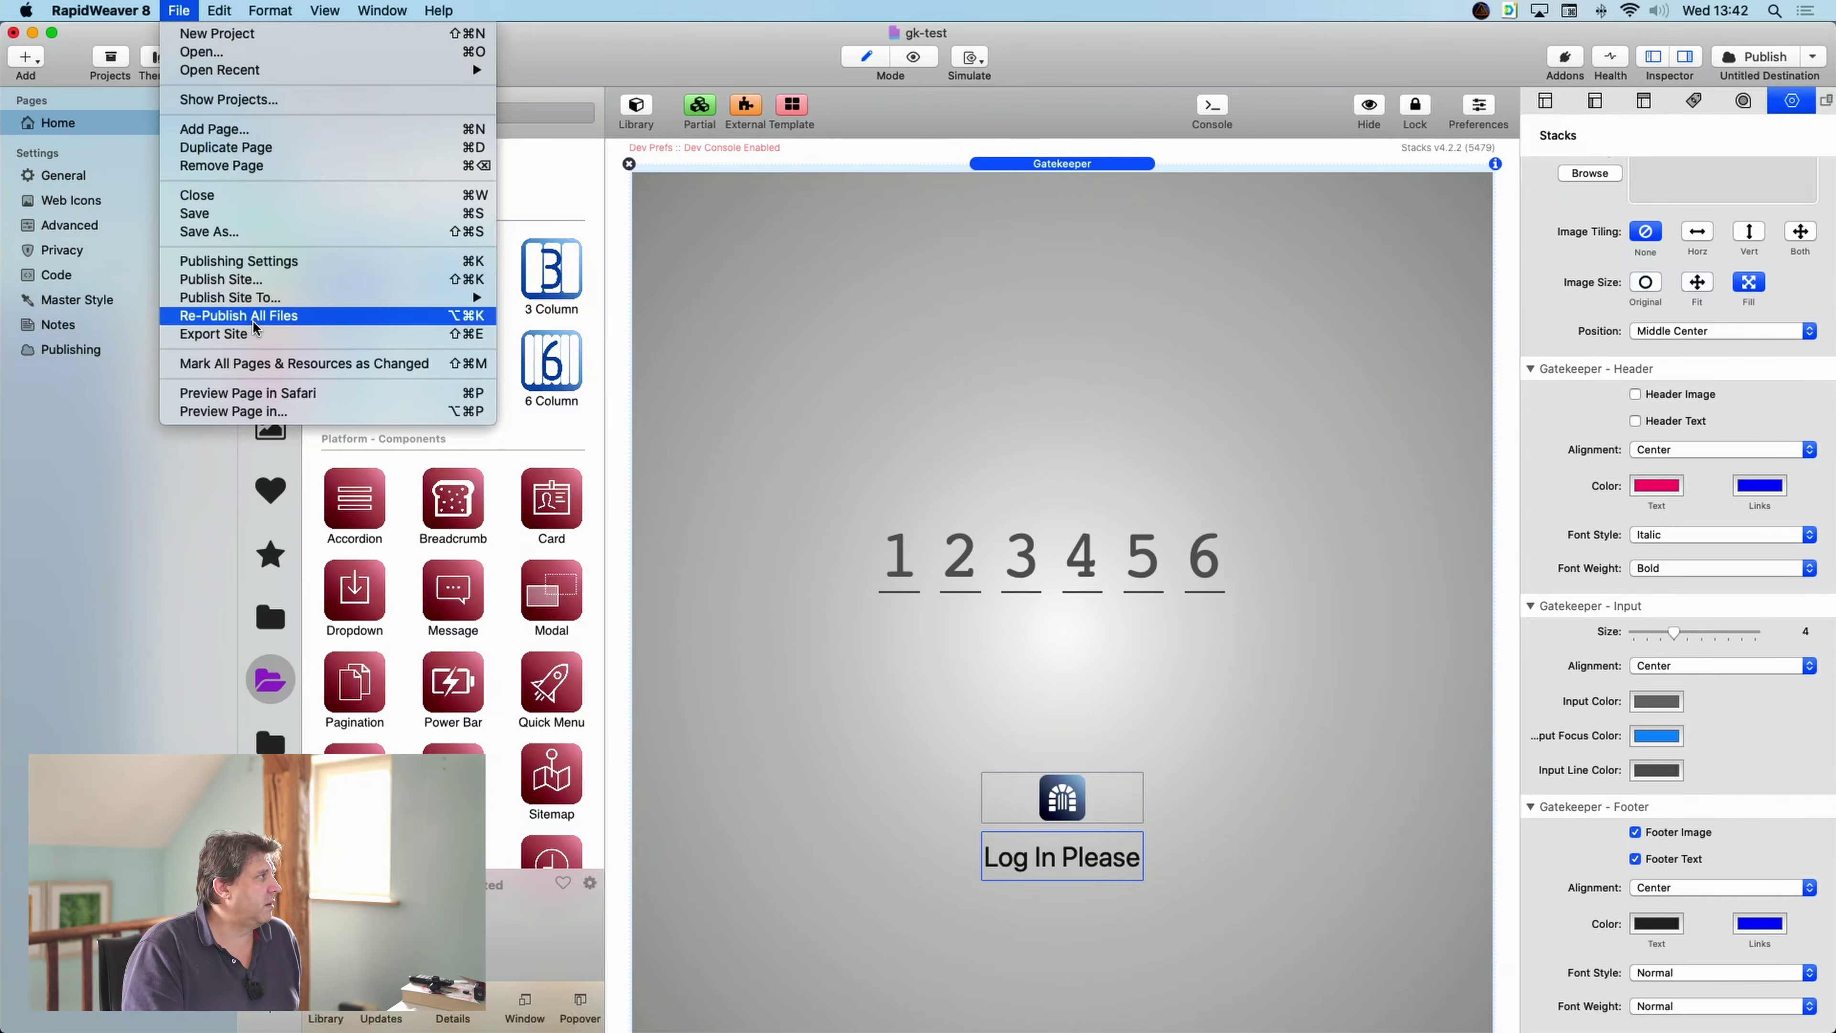
{"action": "key", "text": "Return"}
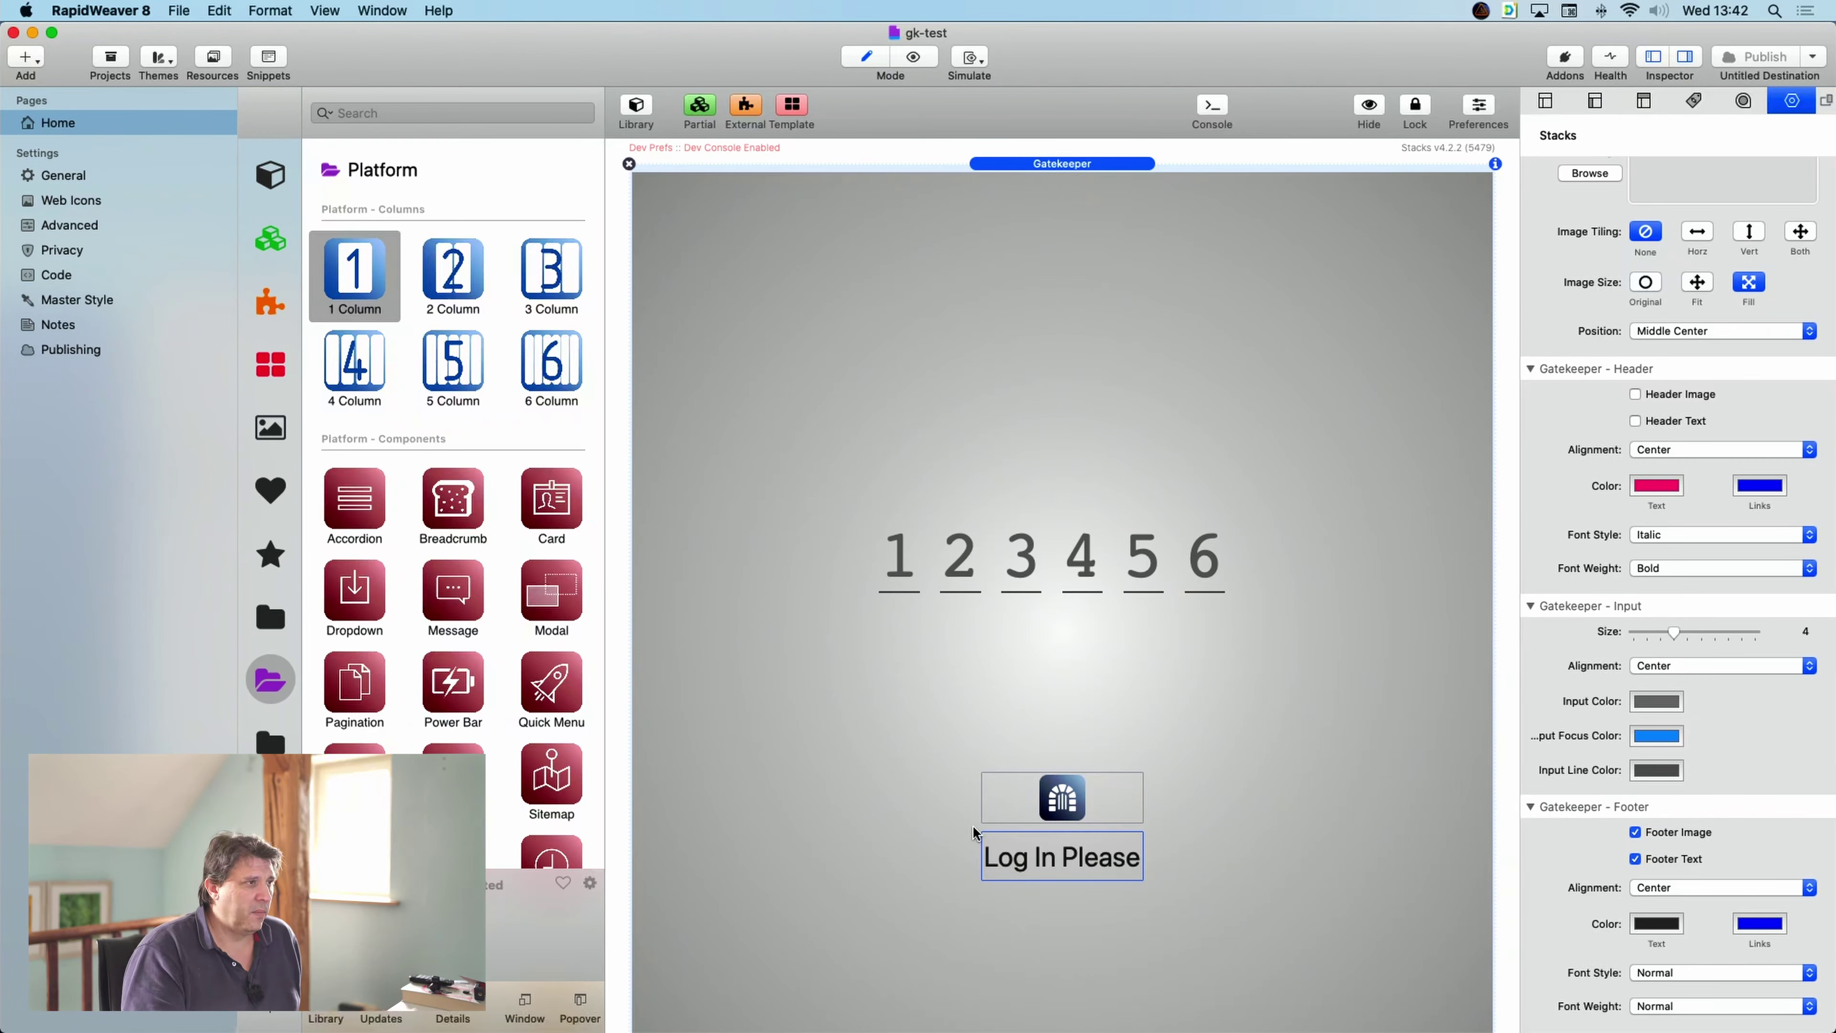
- Hide the Gatekeeper overlay, then select the Platform and Content stacks
{"action": "scroll", "coordinate": [982, 819], "scroll_direction": "down", "scroll_amount": 3}
{"action": "scroll", "coordinate": [982, 819], "scroll_direction": "down", "scroll_amount": 3}
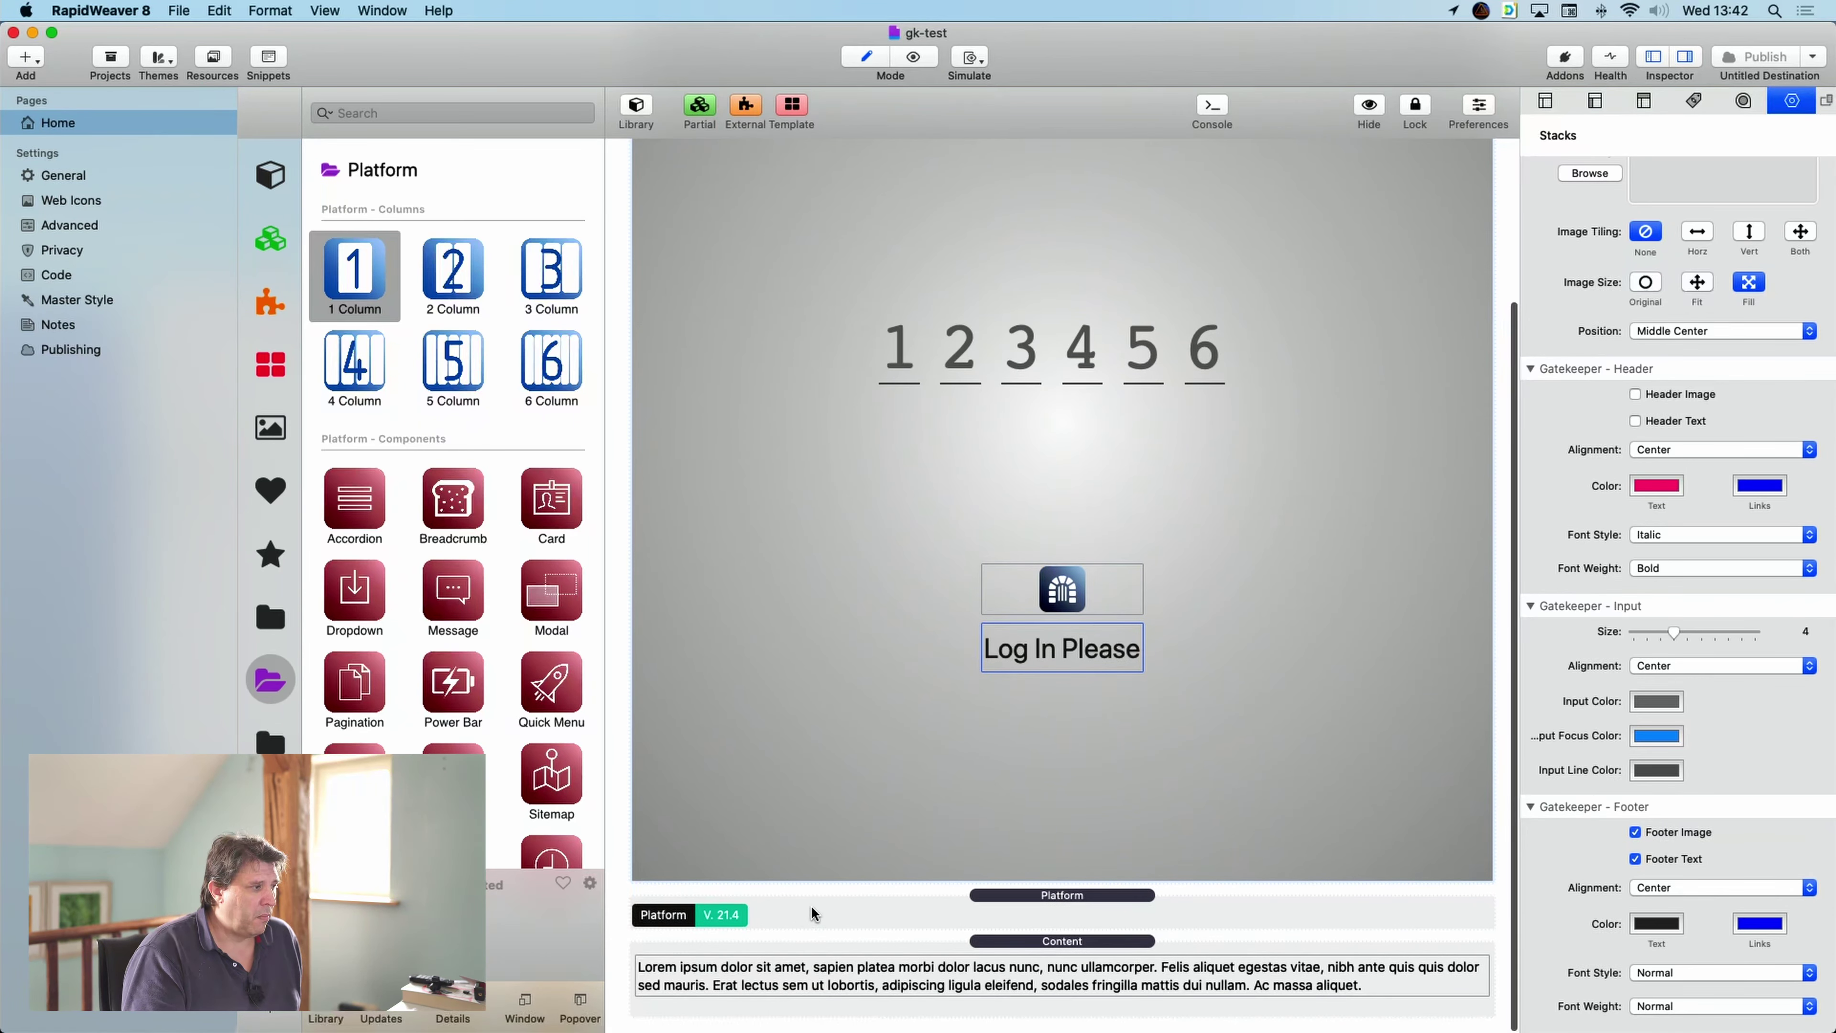
{"action": "scroll", "coordinate": [1105, 498], "scroll_direction": "up", "scroll_amount": 5}
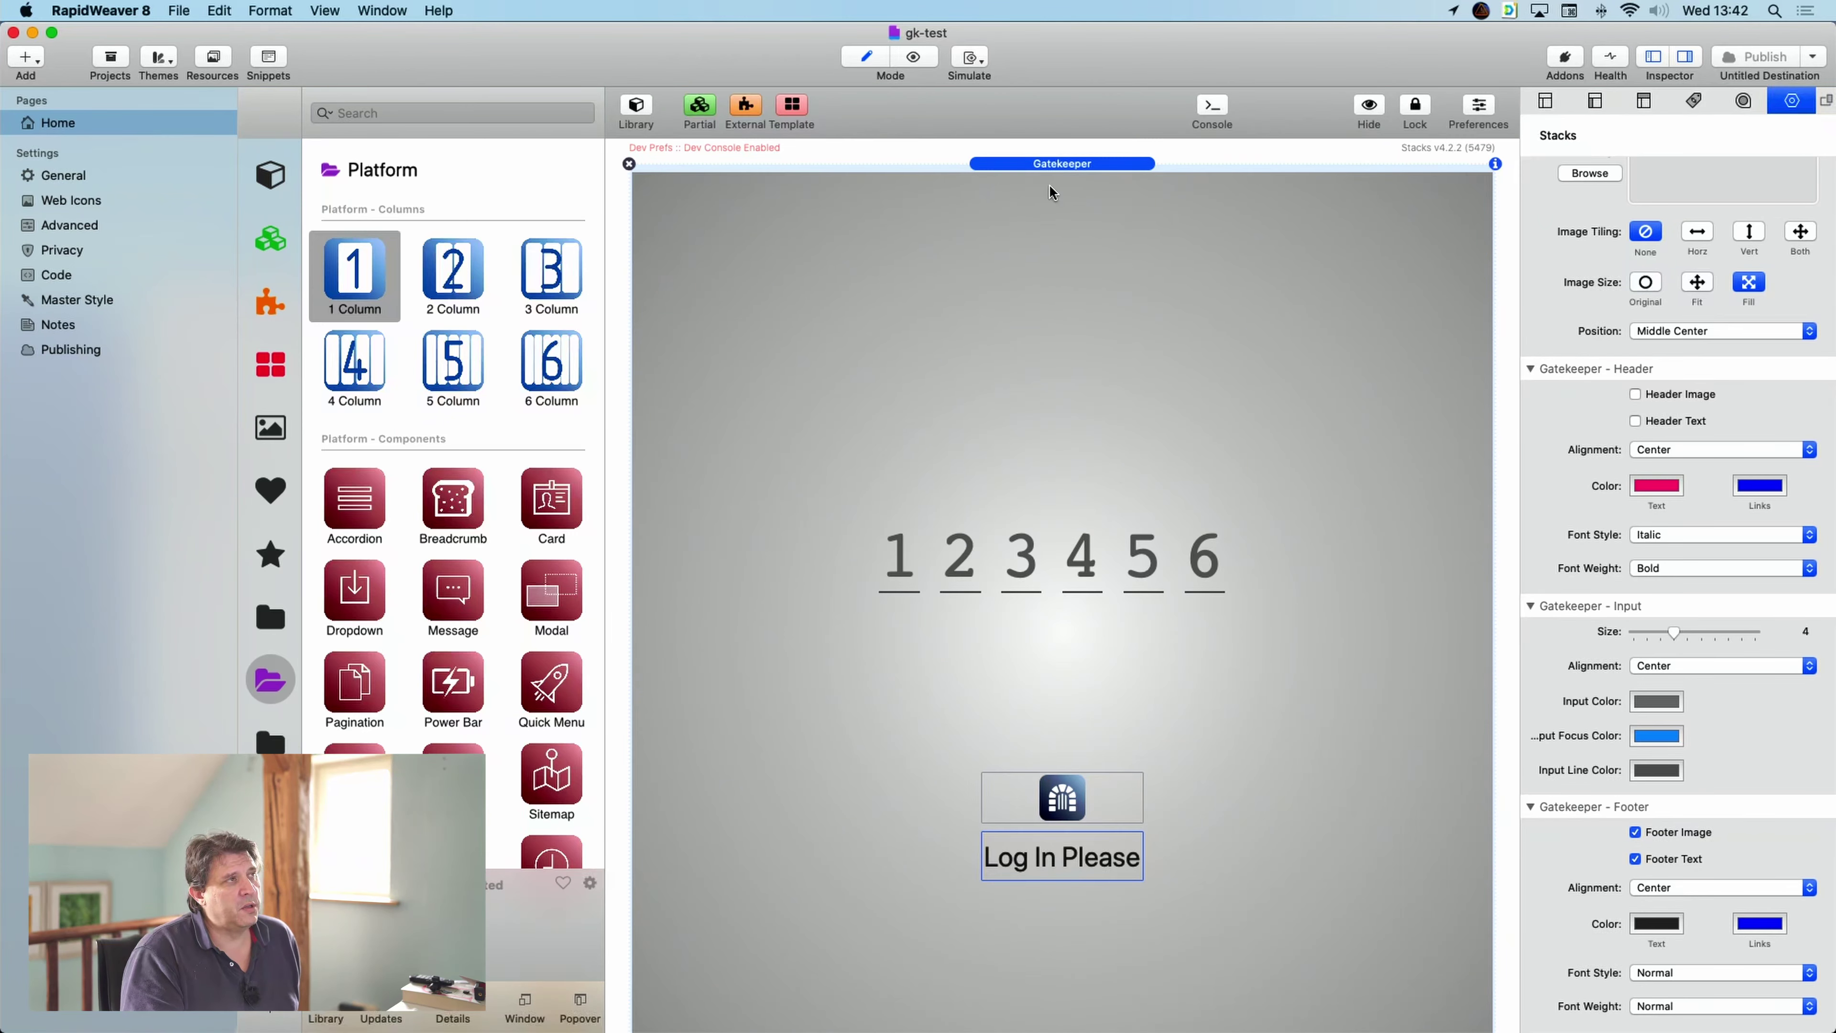
{"action": "scroll", "coordinate": [1104, 280], "scroll_direction": "down", "scroll_amount": 5}
{"action": "scroll", "coordinate": [1101, 281], "scroll_direction": "up", "scroll_amount": 4}
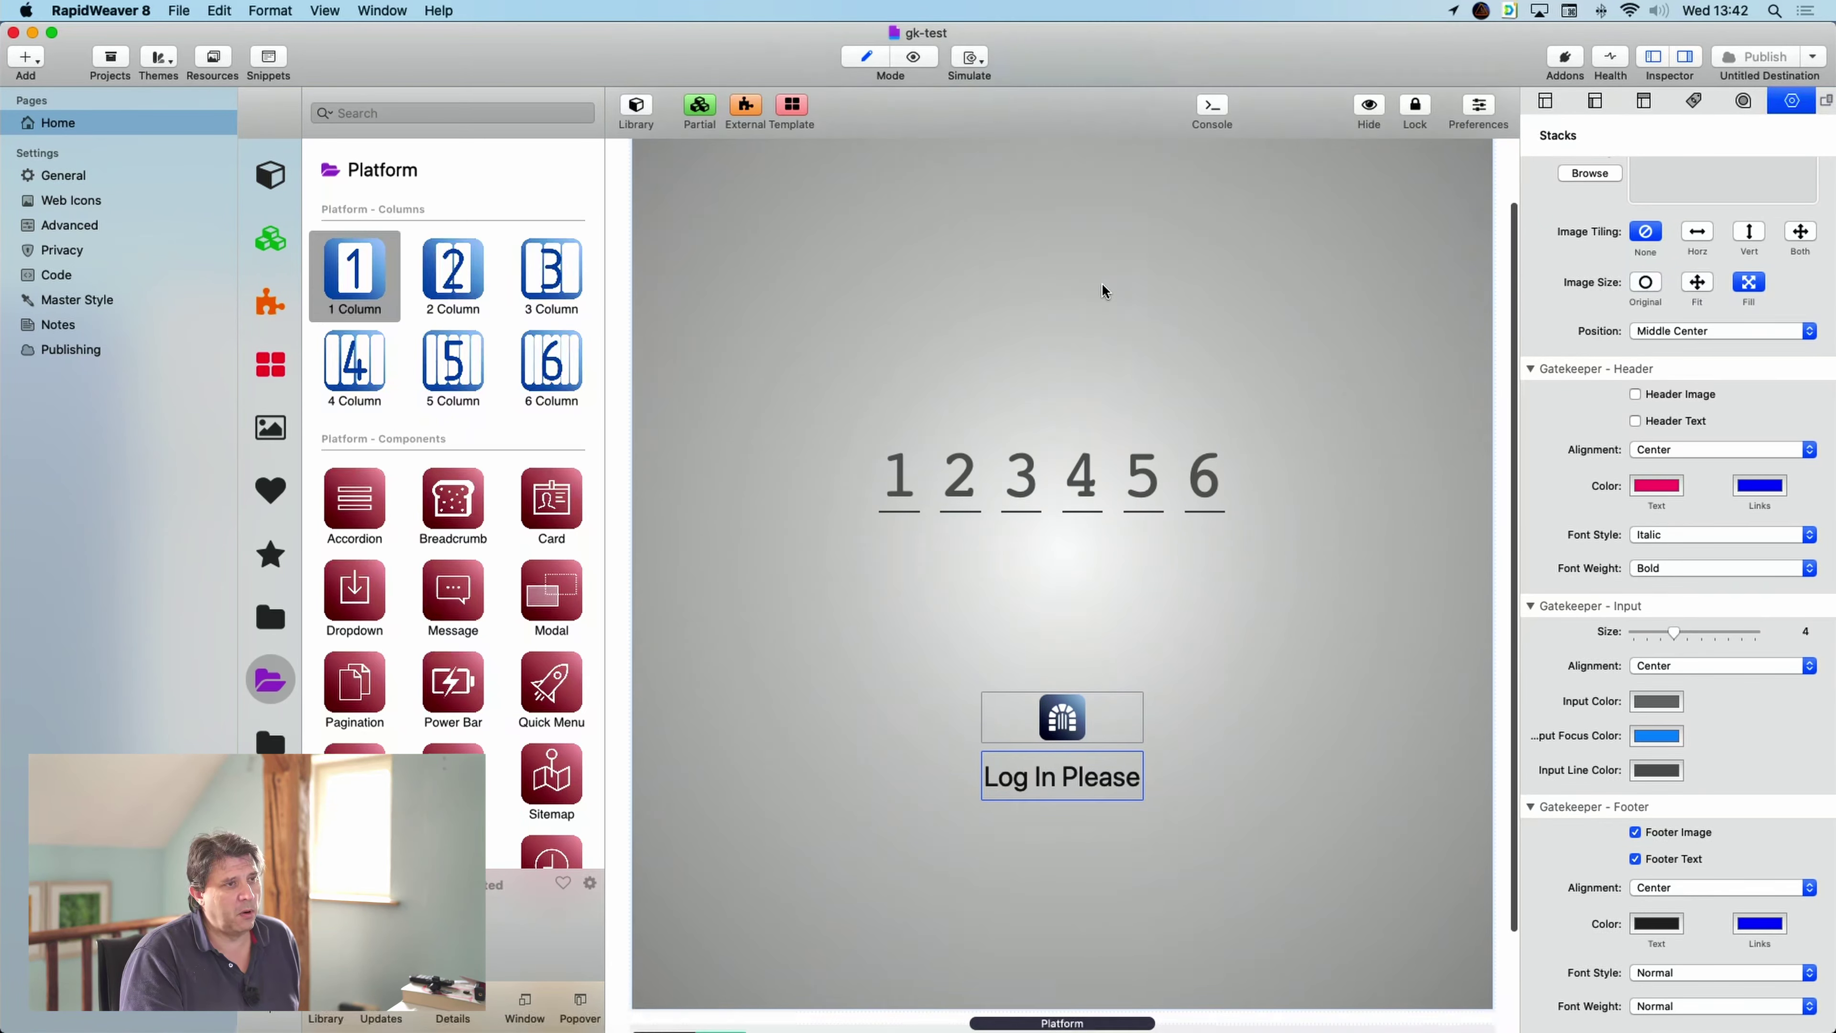
{"action": "scroll", "coordinate": [1101, 284], "scroll_direction": "up", "scroll_amount": 3}
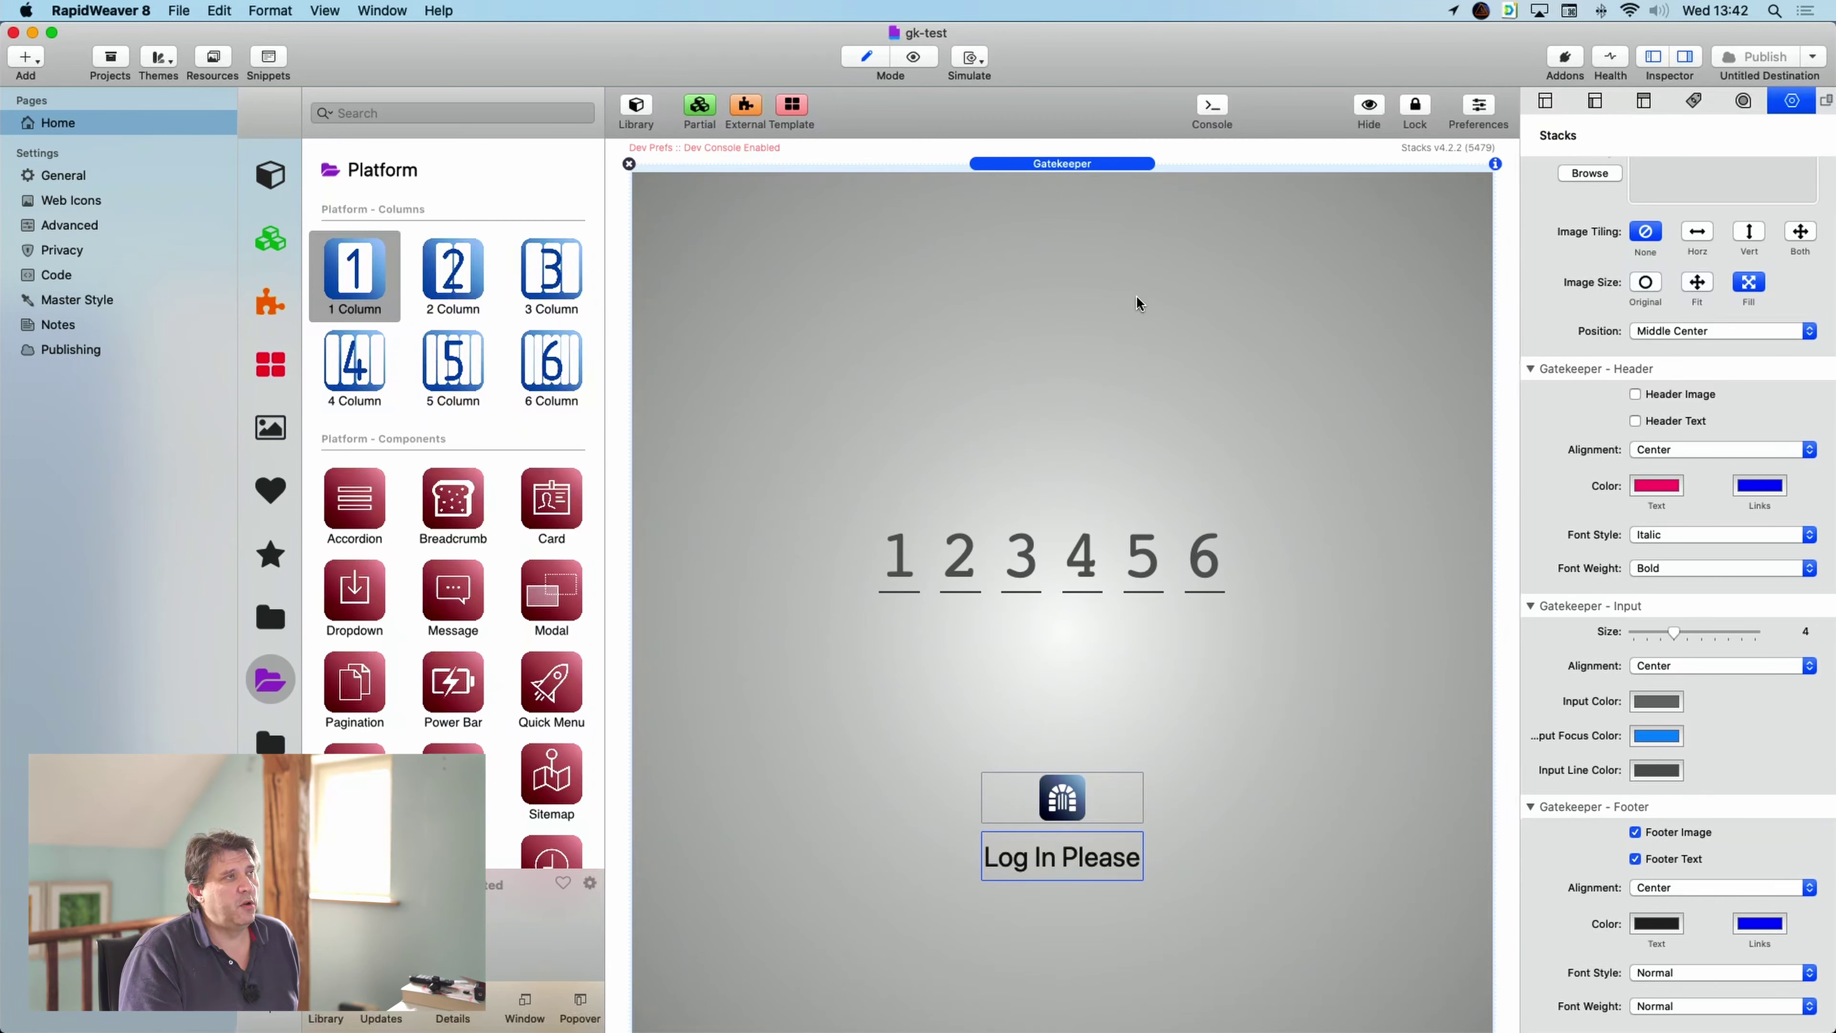
{"action": "scroll", "coordinate": [1137, 295], "scroll_direction": "down", "scroll_amount": 5}
{"action": "scroll", "coordinate": [1137, 294], "scroll_direction": "up", "scroll_amount": 4}
{"action": "scroll", "coordinate": [1136, 302], "scroll_direction": "down", "scroll_amount": 5}
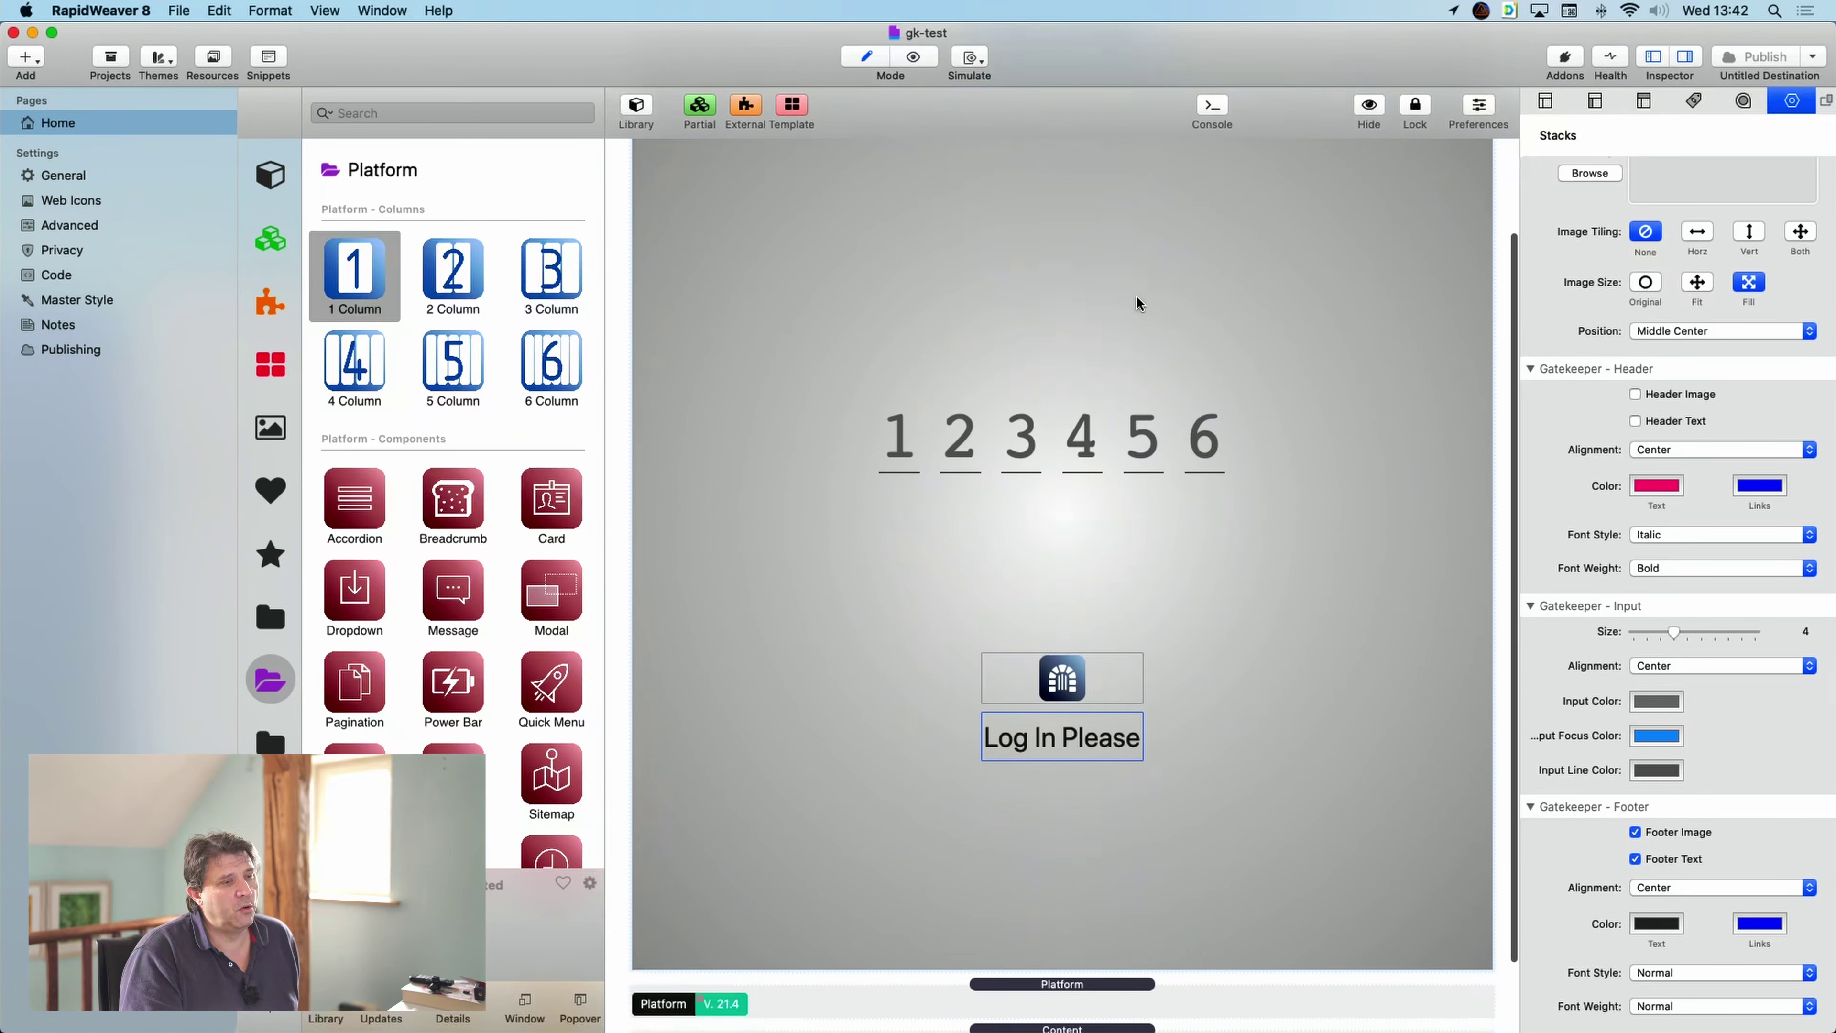
{"action": "scroll", "coordinate": [1217, 243], "scroll_direction": "up", "scroll_amount": 2}
{"action": "scroll", "coordinate": [941, 193], "scroll_direction": "up", "scroll_amount": 6}
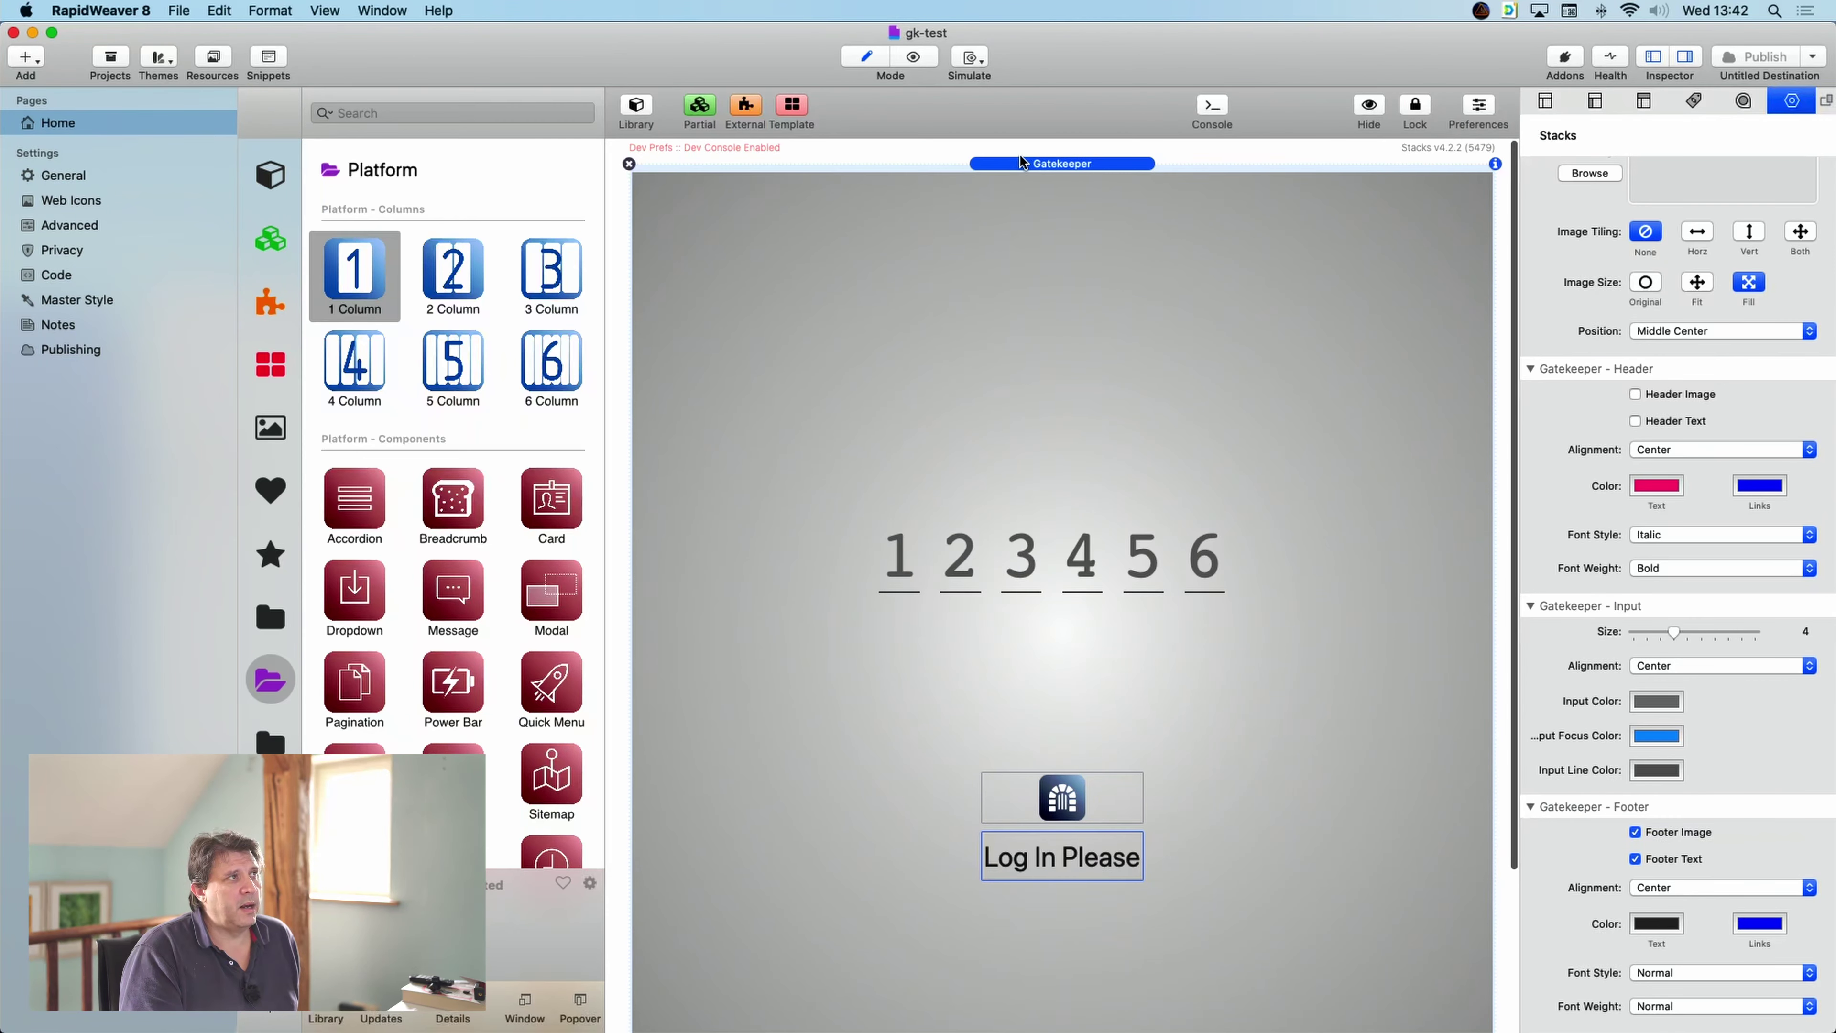
{"action": "left_click", "coordinate": [1370, 108]}
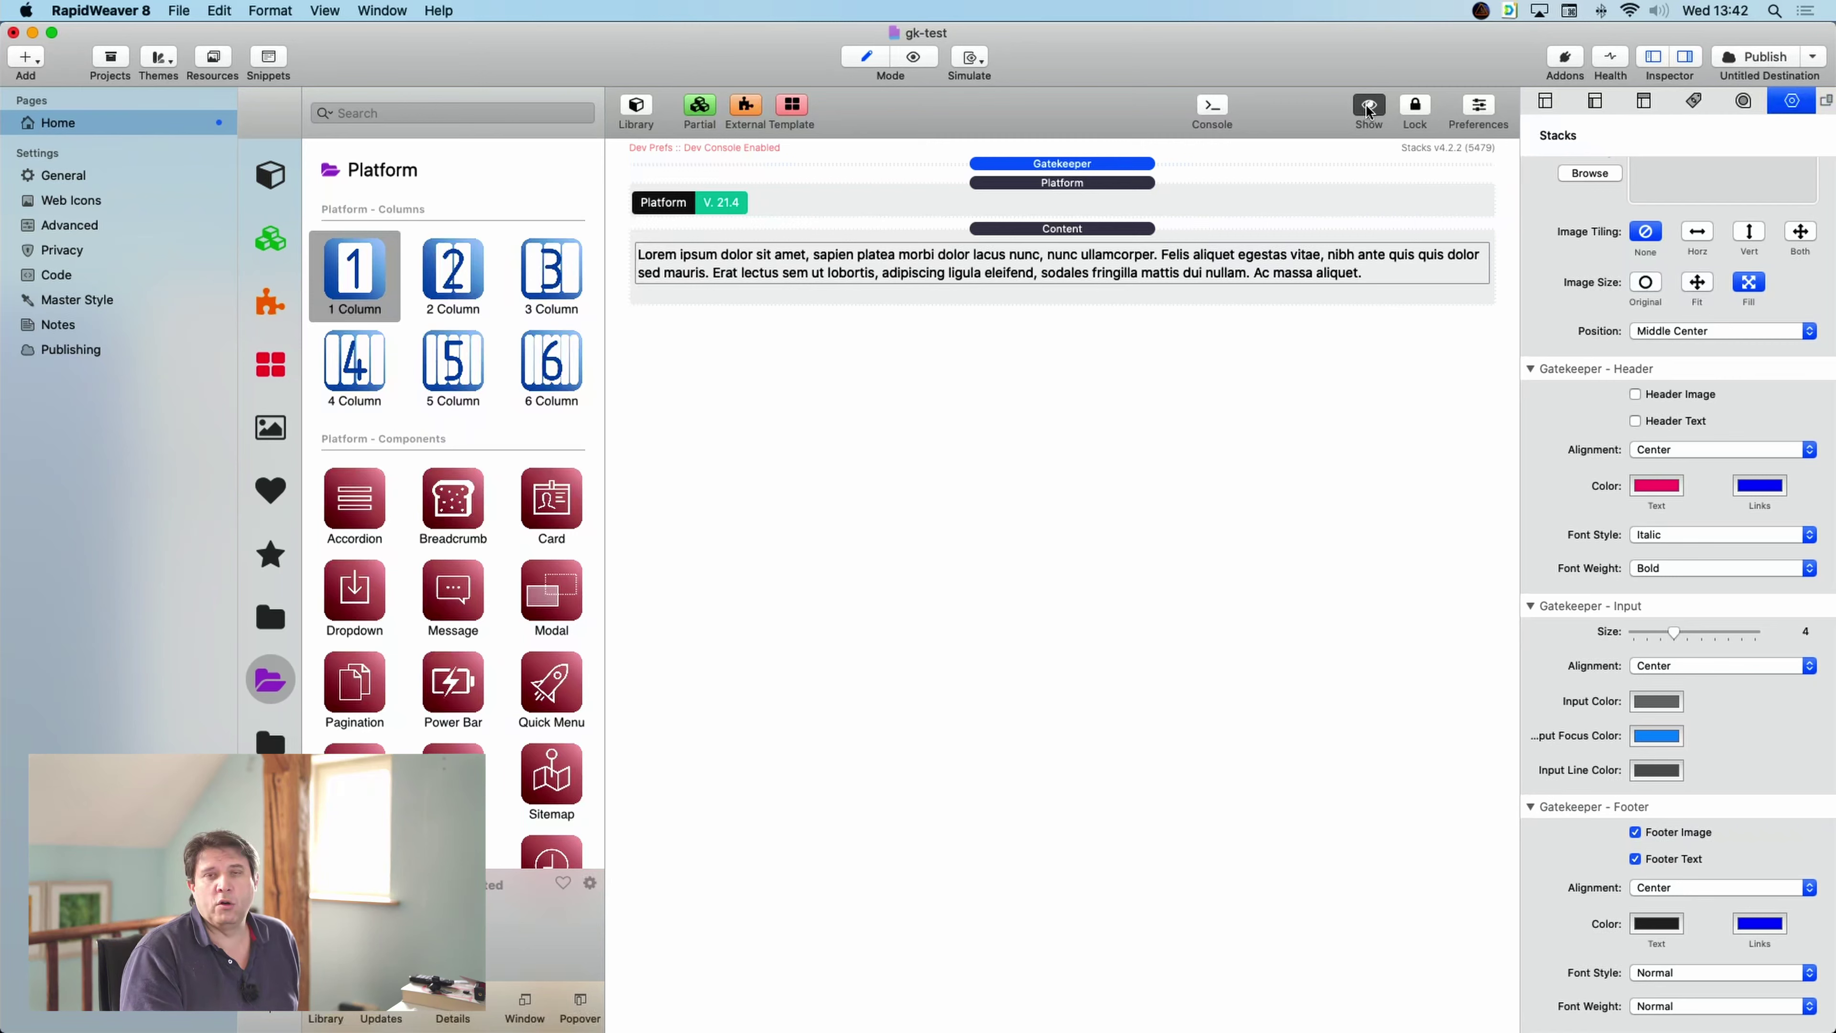
{"action": "left_click", "coordinate": [1234, 200]}
{"action": "left_click", "coordinate": [1037, 245]}
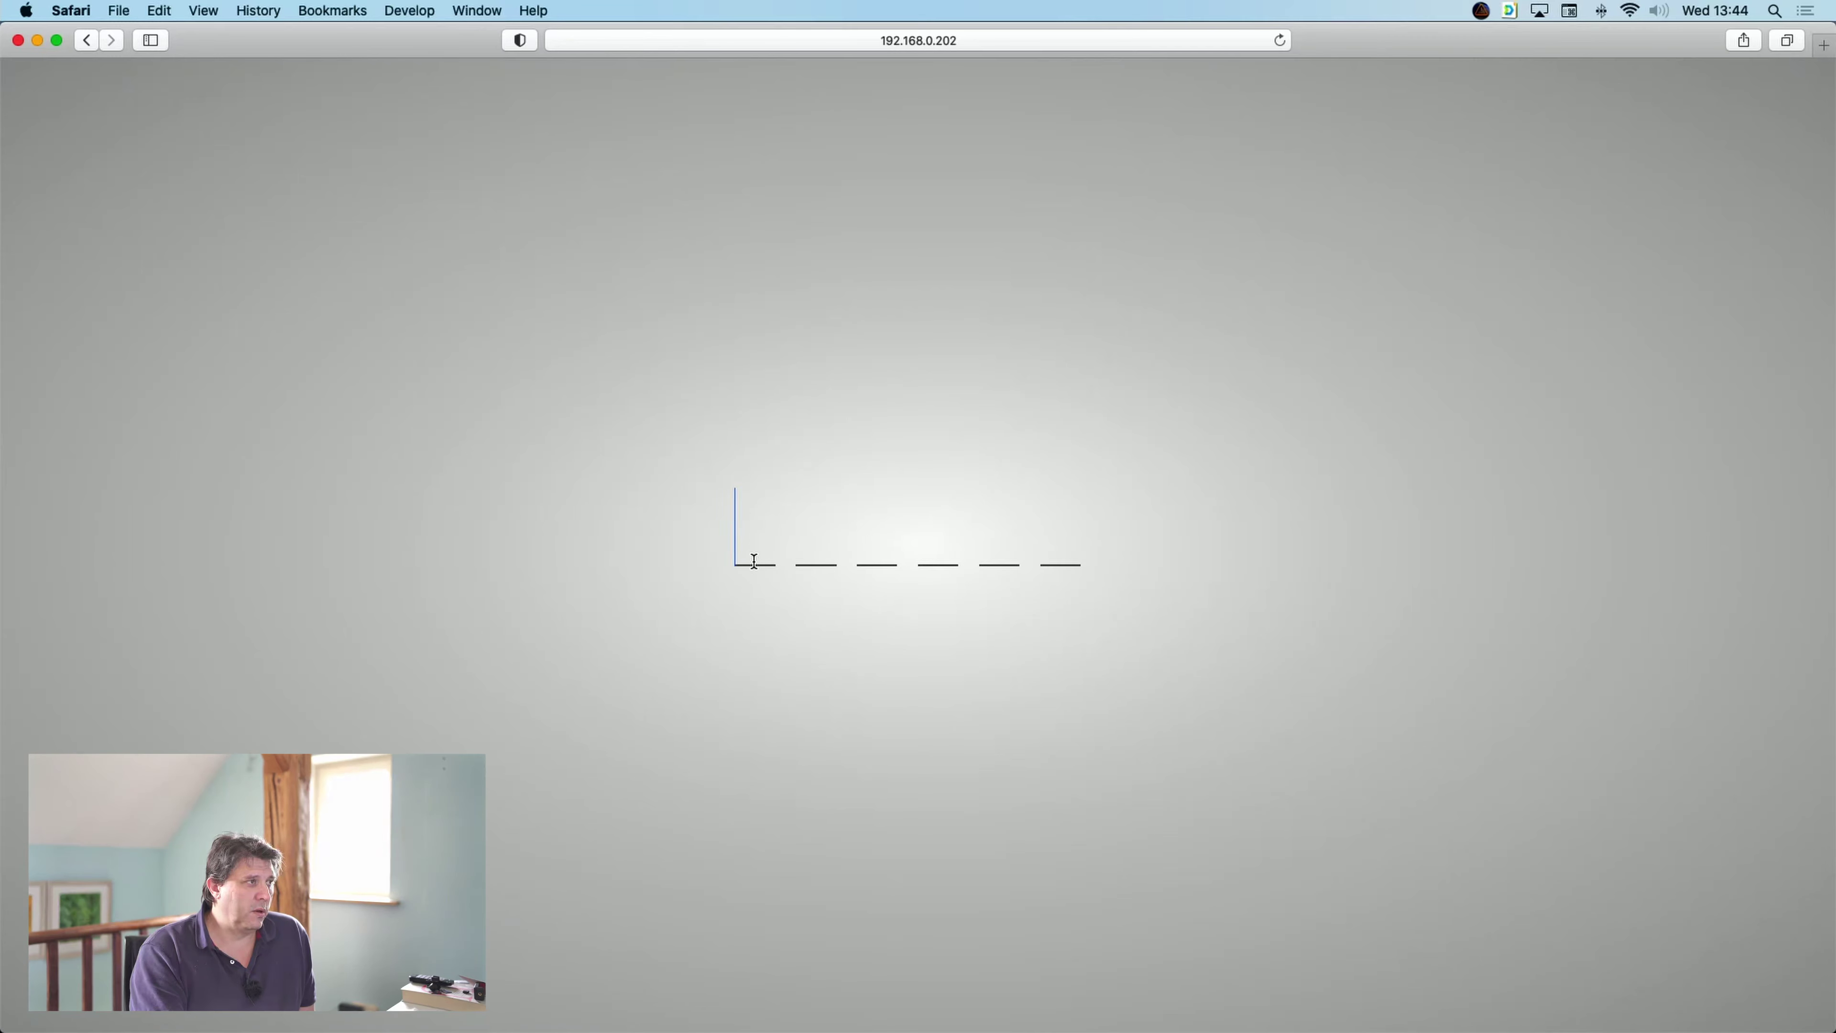
- Enter a made-up six-digit code in the passcode boxes and watch it be refused
{"action": "type", "text": "12345"}
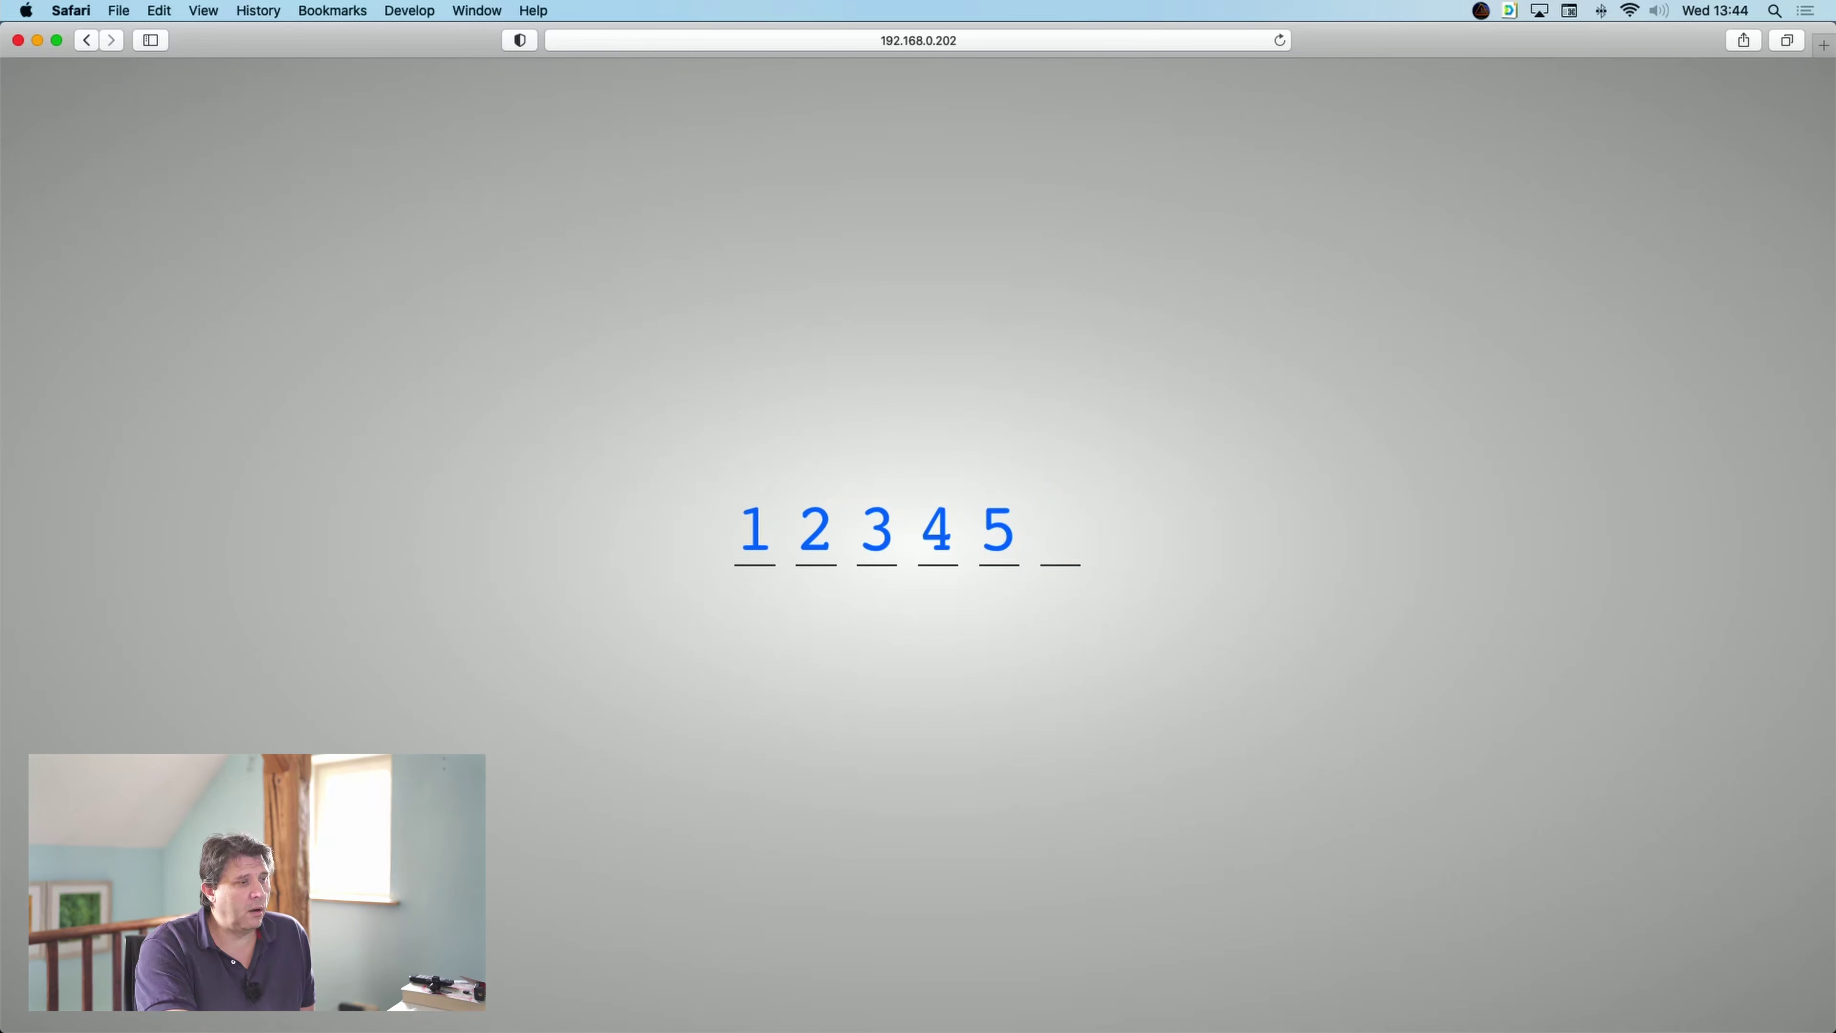
{"action": "type", "text": "6"}
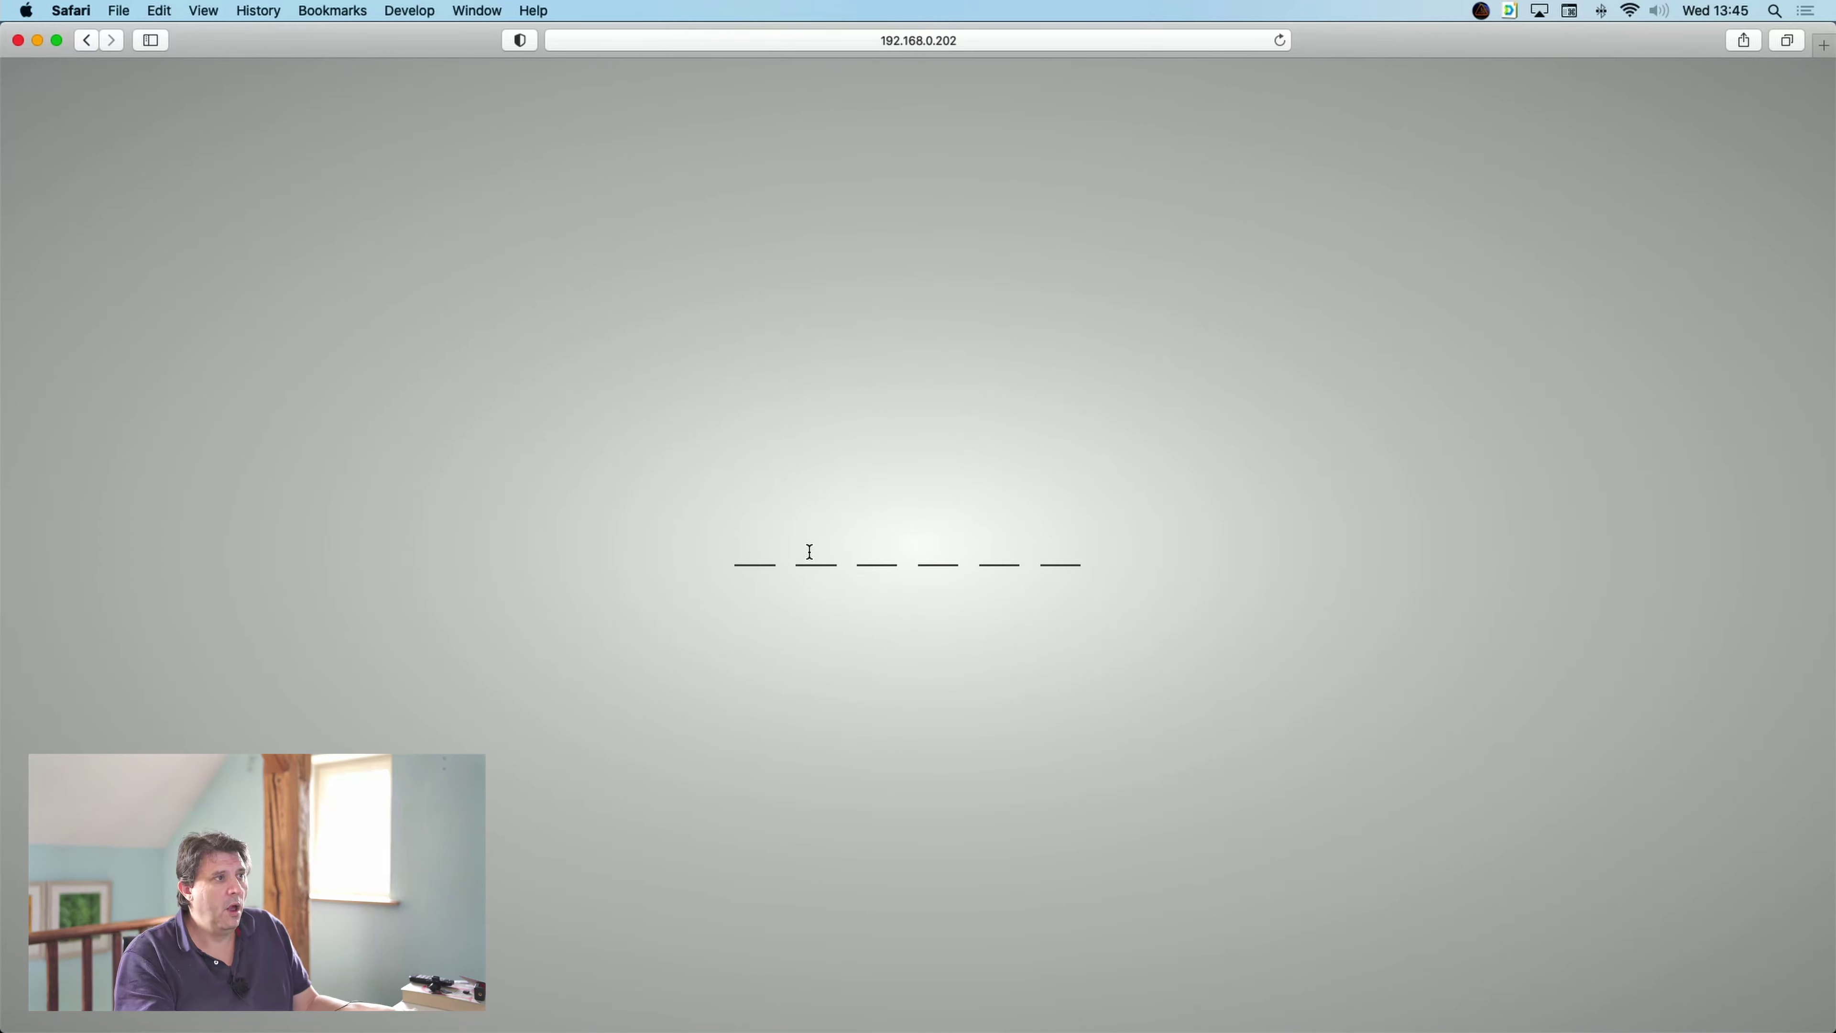
{"action": "mouse_move", "coordinate": [987, 1013]}
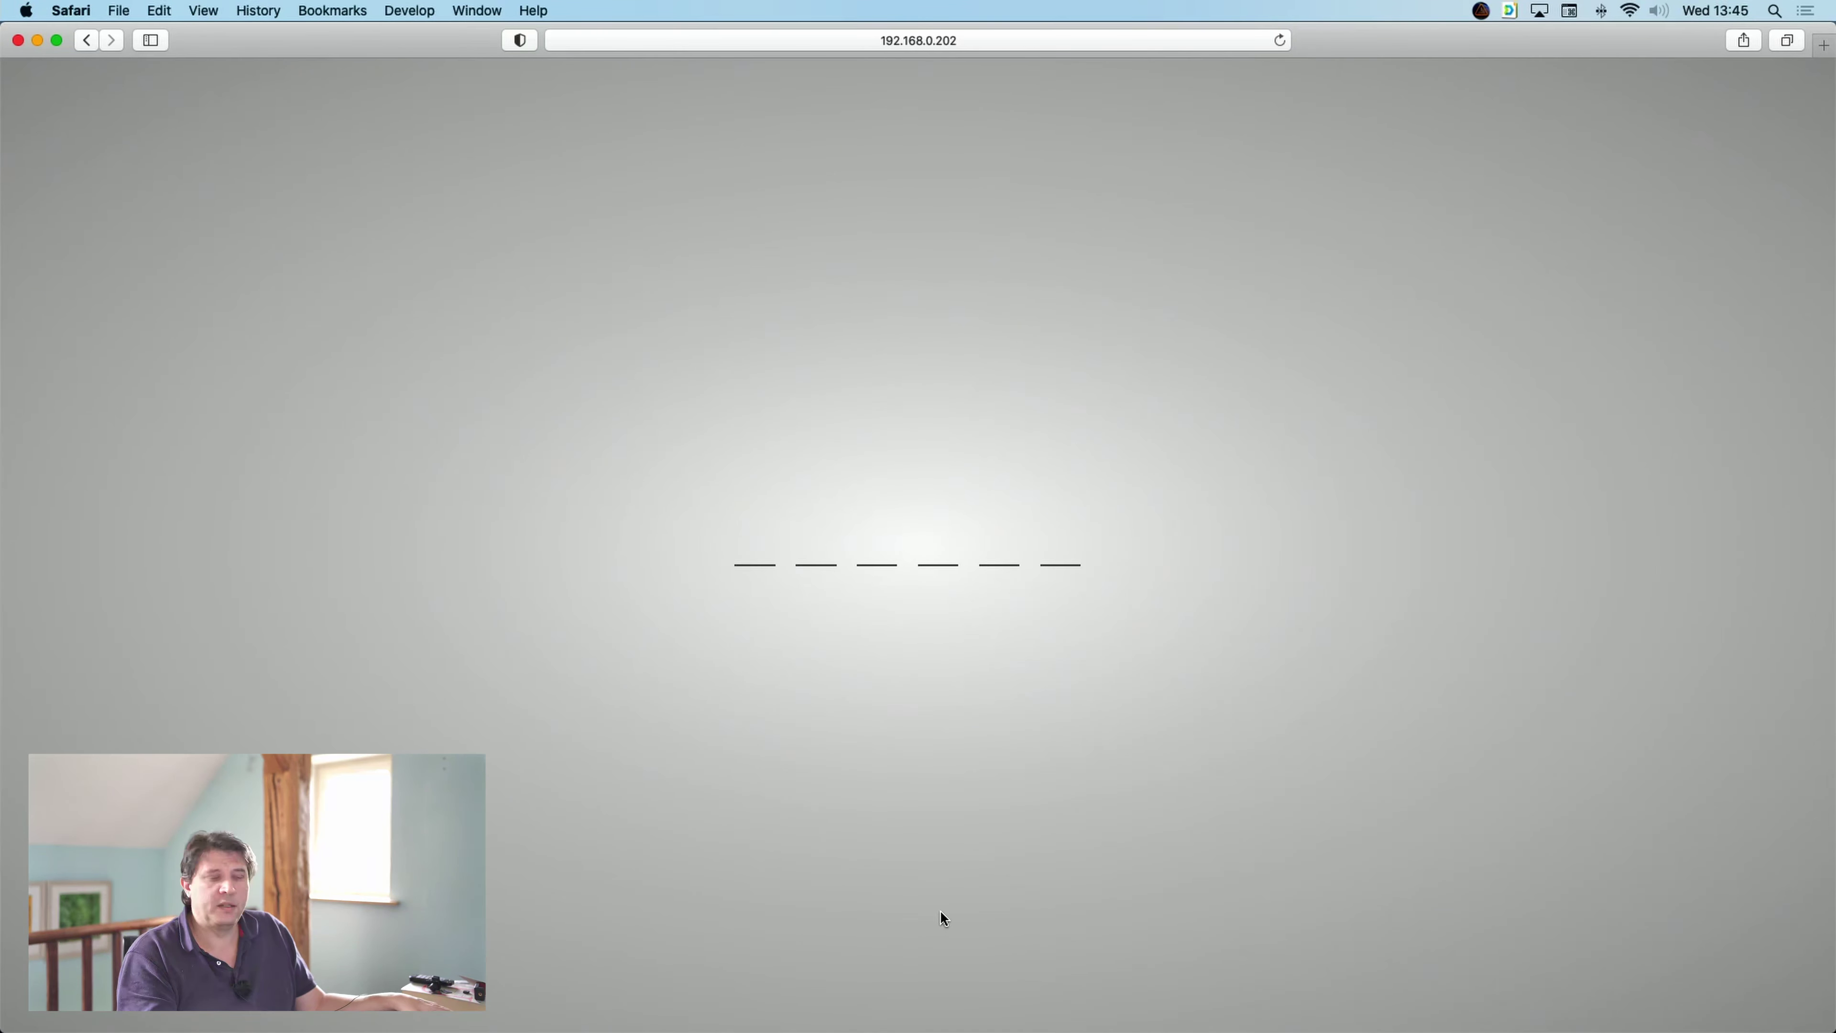
- Show the Gatekeeper overlay again with Preview set to Sync, and preview the page's QR code
{"action": "mouse_move", "coordinate": [1045, 1023]}
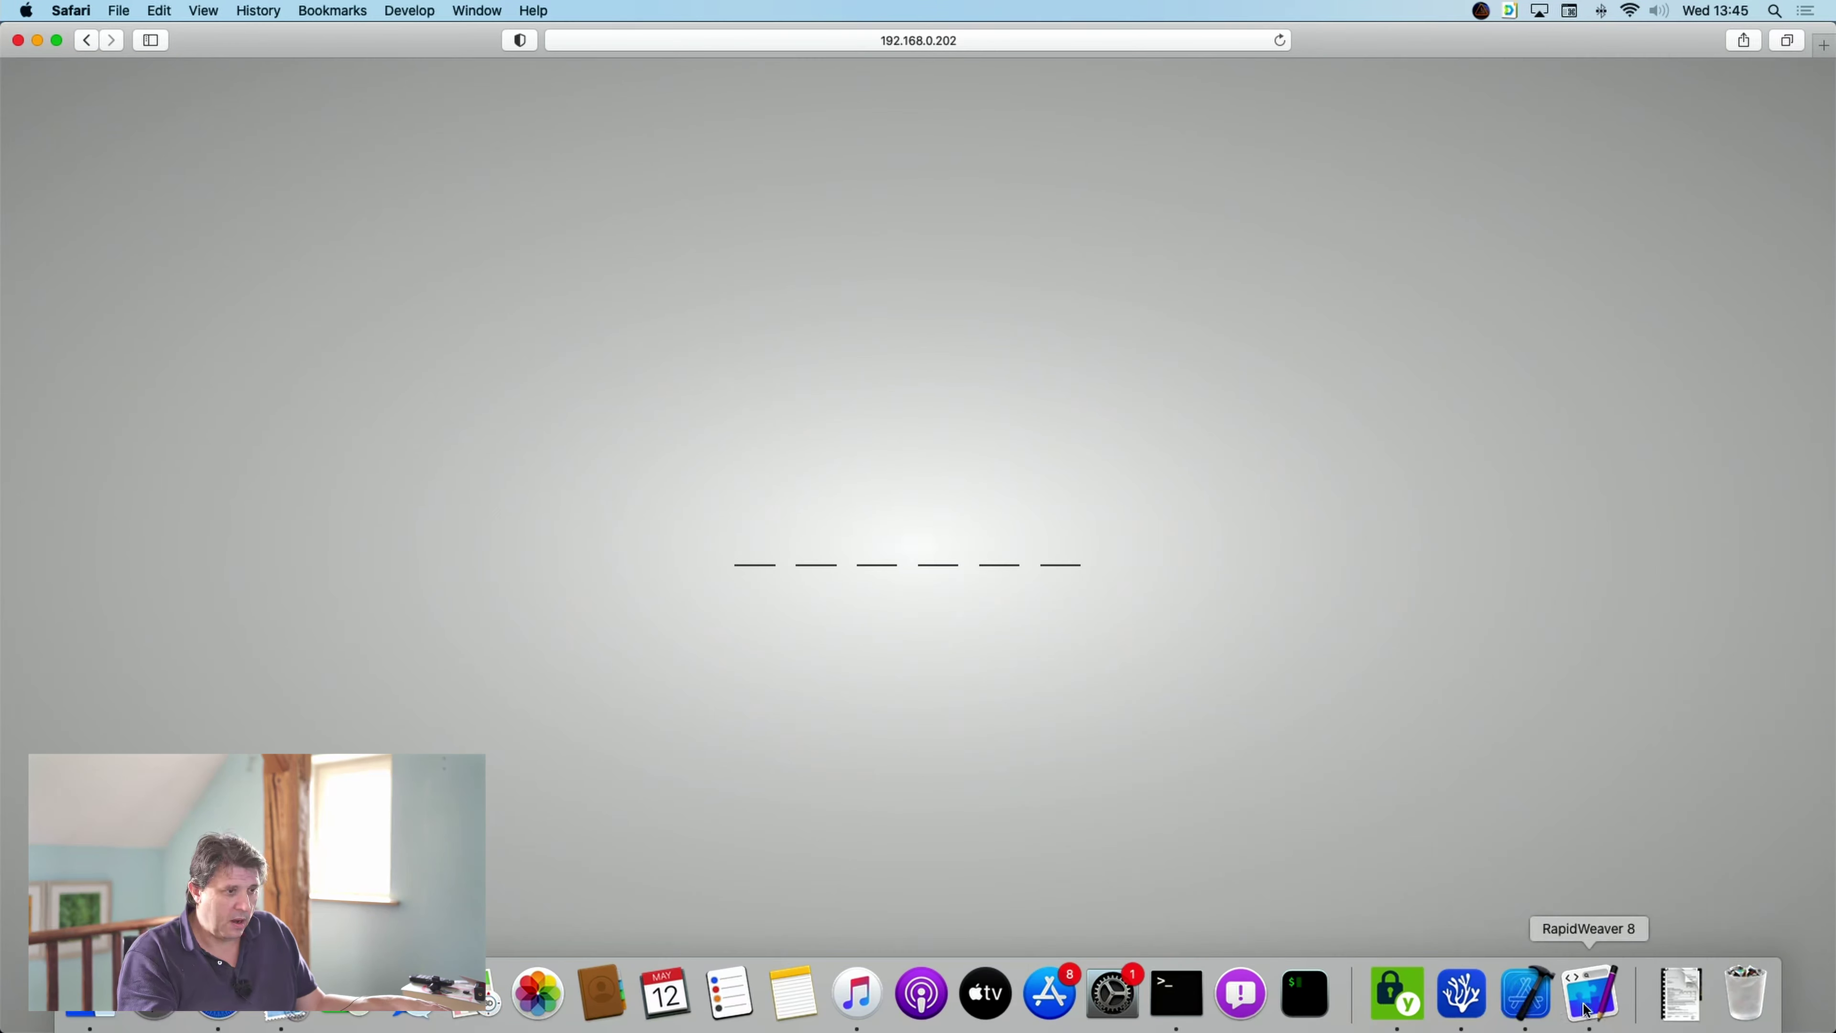
{"action": "left_click", "coordinate": [1607, 1009]}
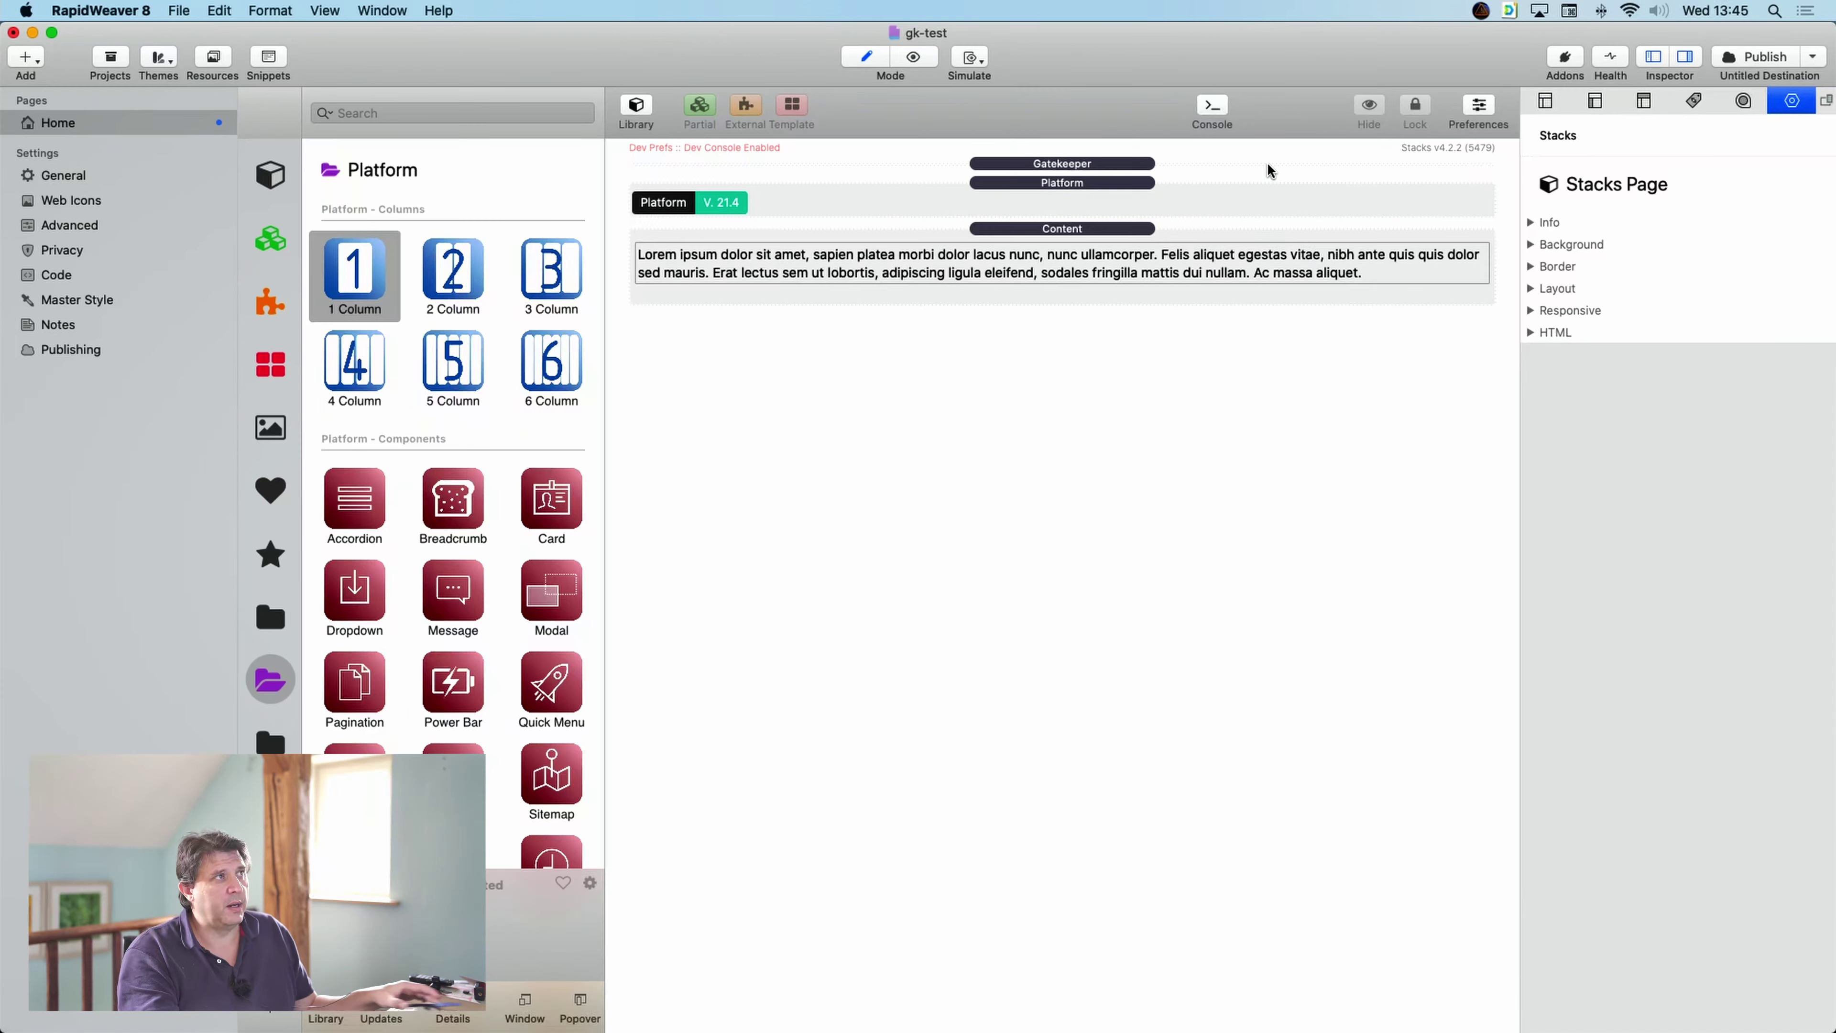
{"action": "left_click", "coordinate": [1091, 168]}
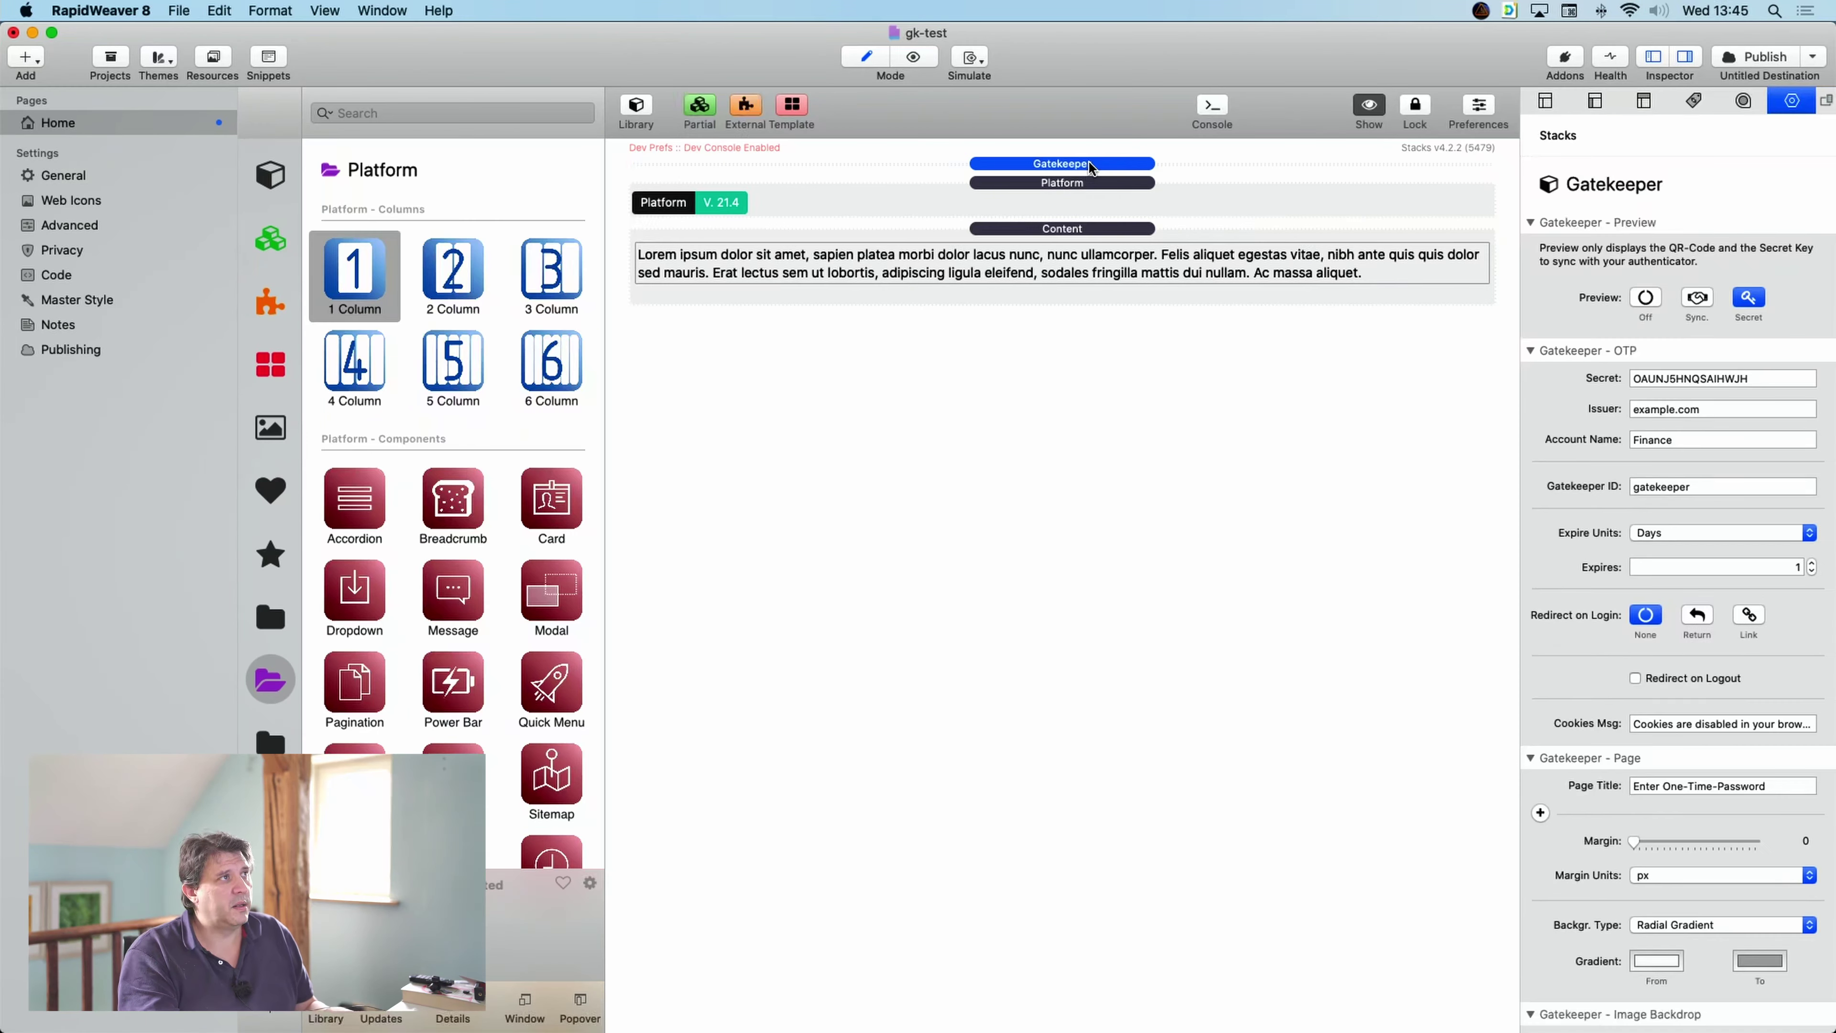
{"action": "left_click", "coordinate": [1366, 110]}
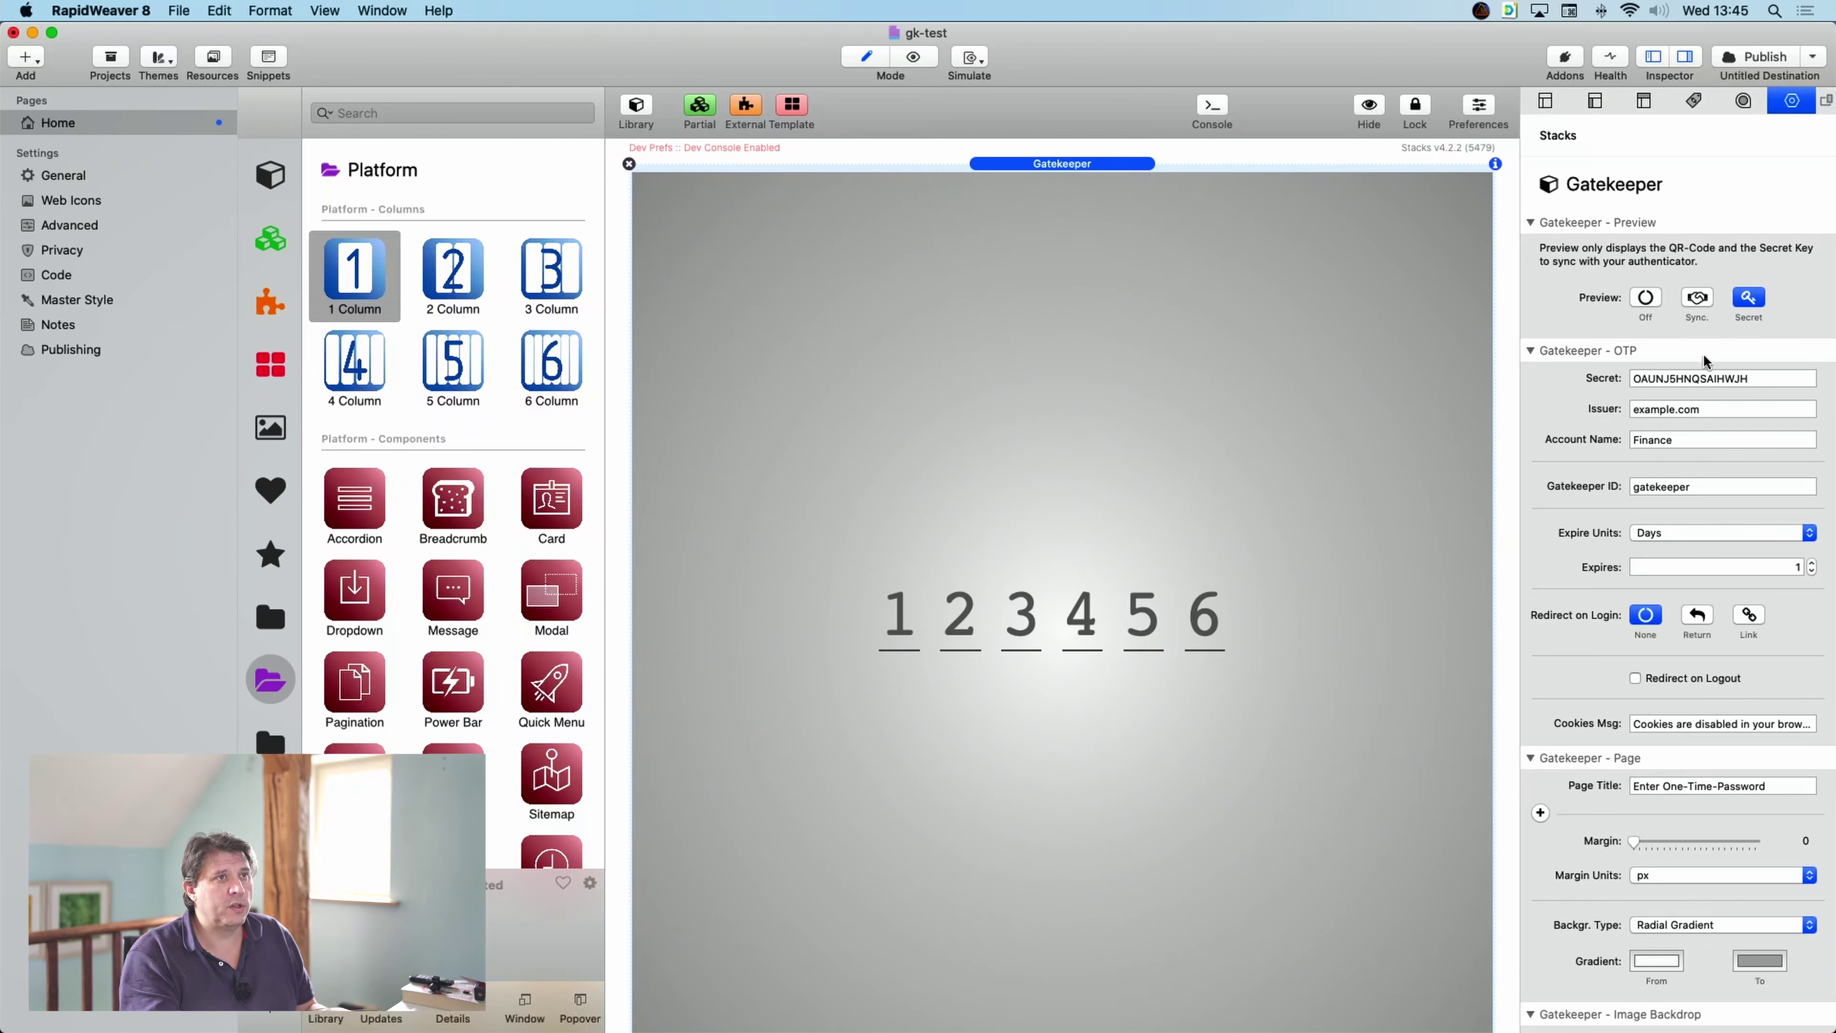
{"action": "left_click", "coordinate": [1698, 299]}
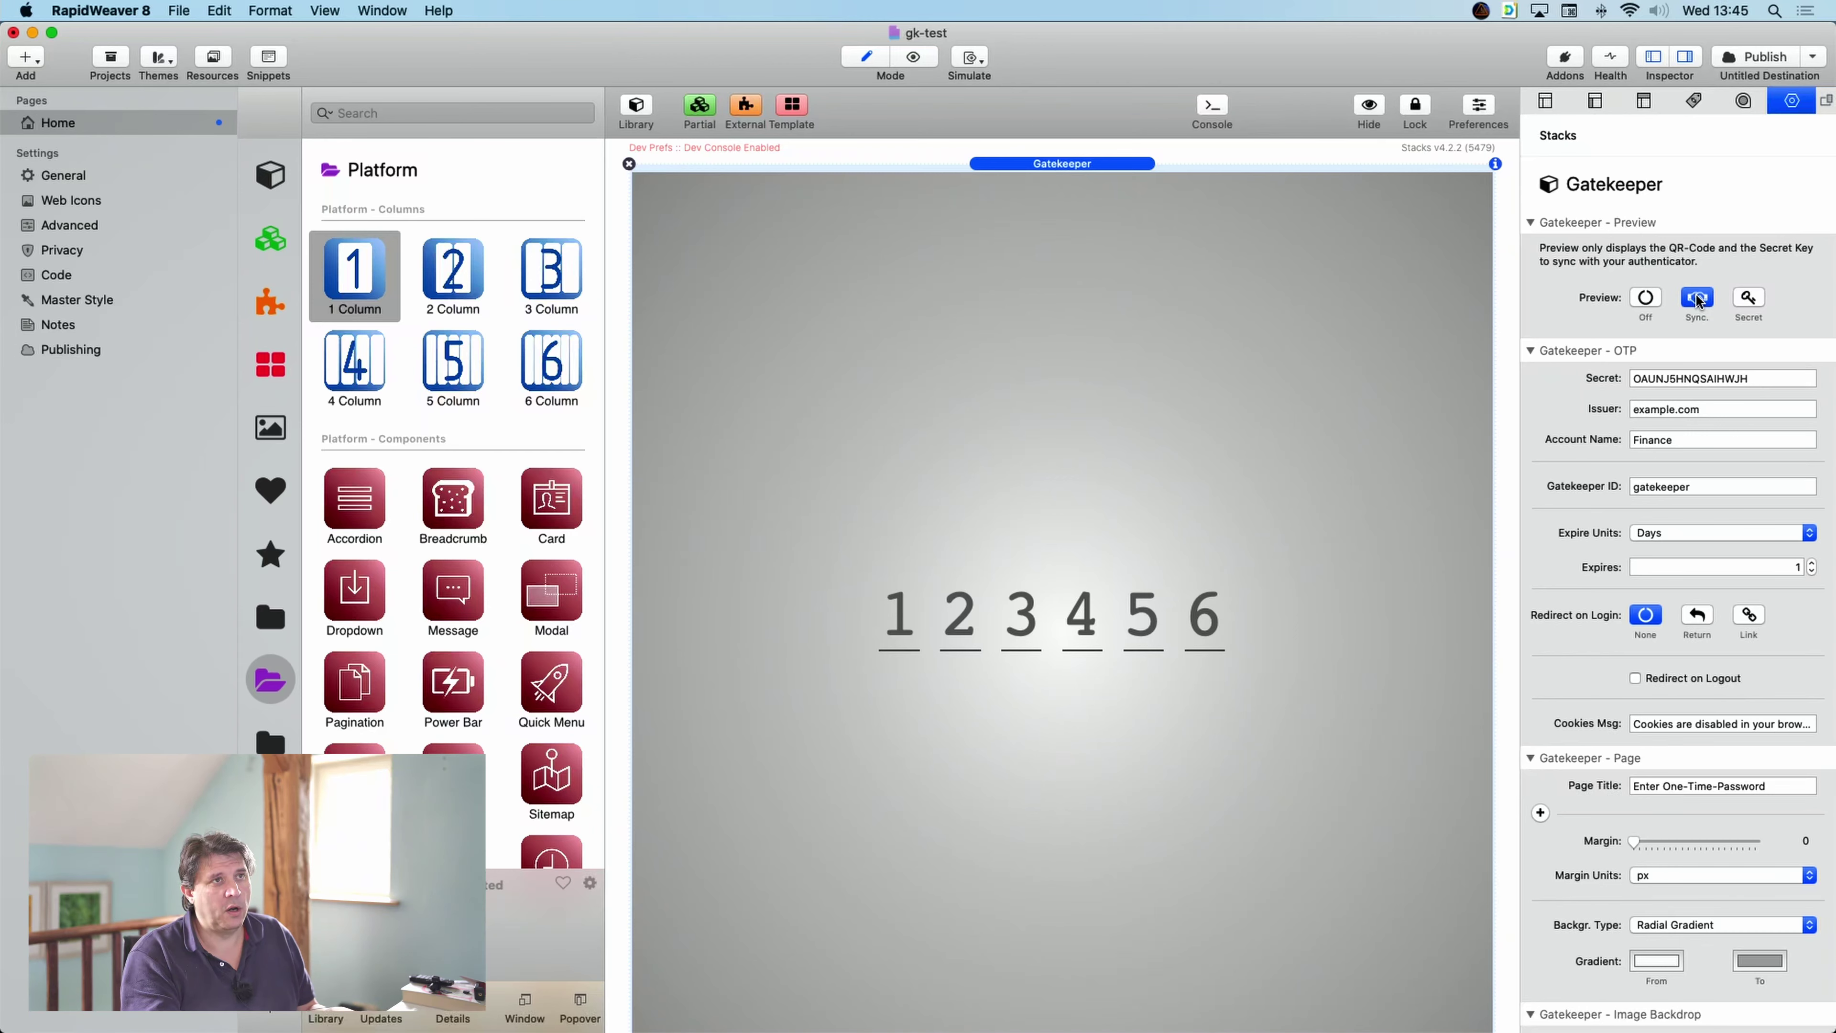
{"action": "left_click", "coordinate": [914, 57]}
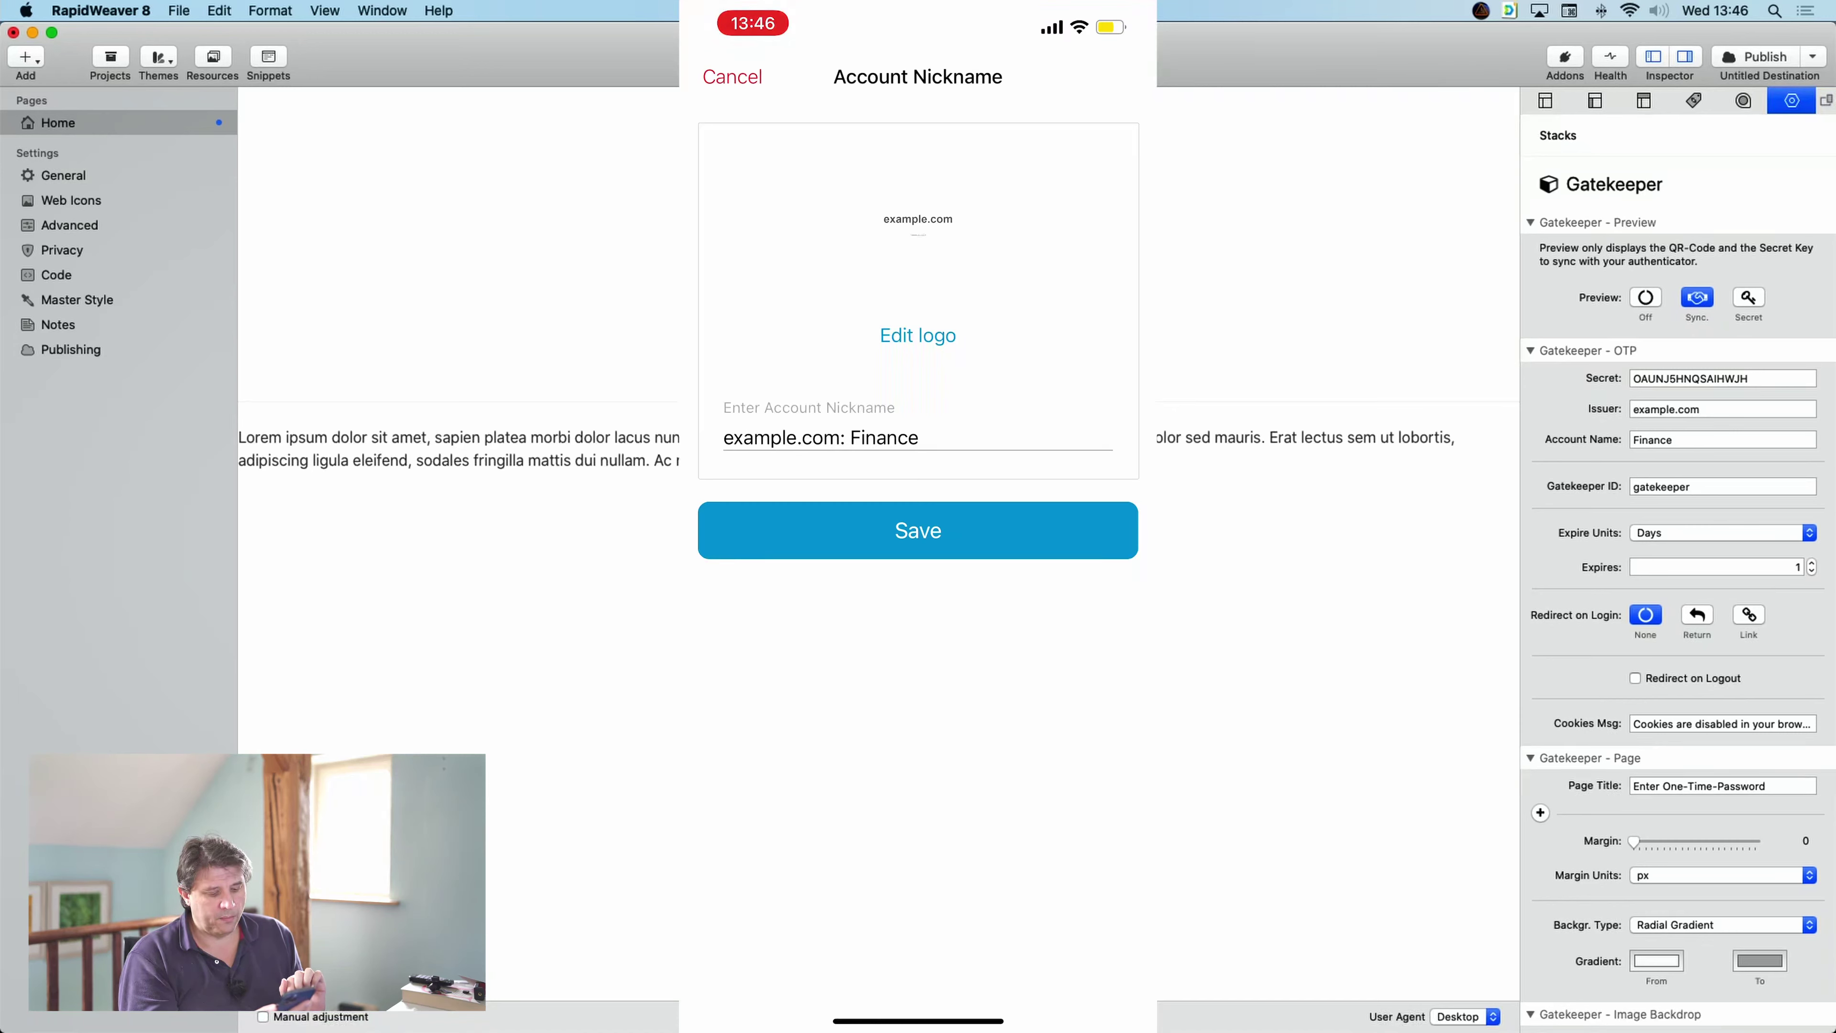
- Save the new example.com: Finance account in Authy
{"action": "left_click", "coordinate": [918, 530]}
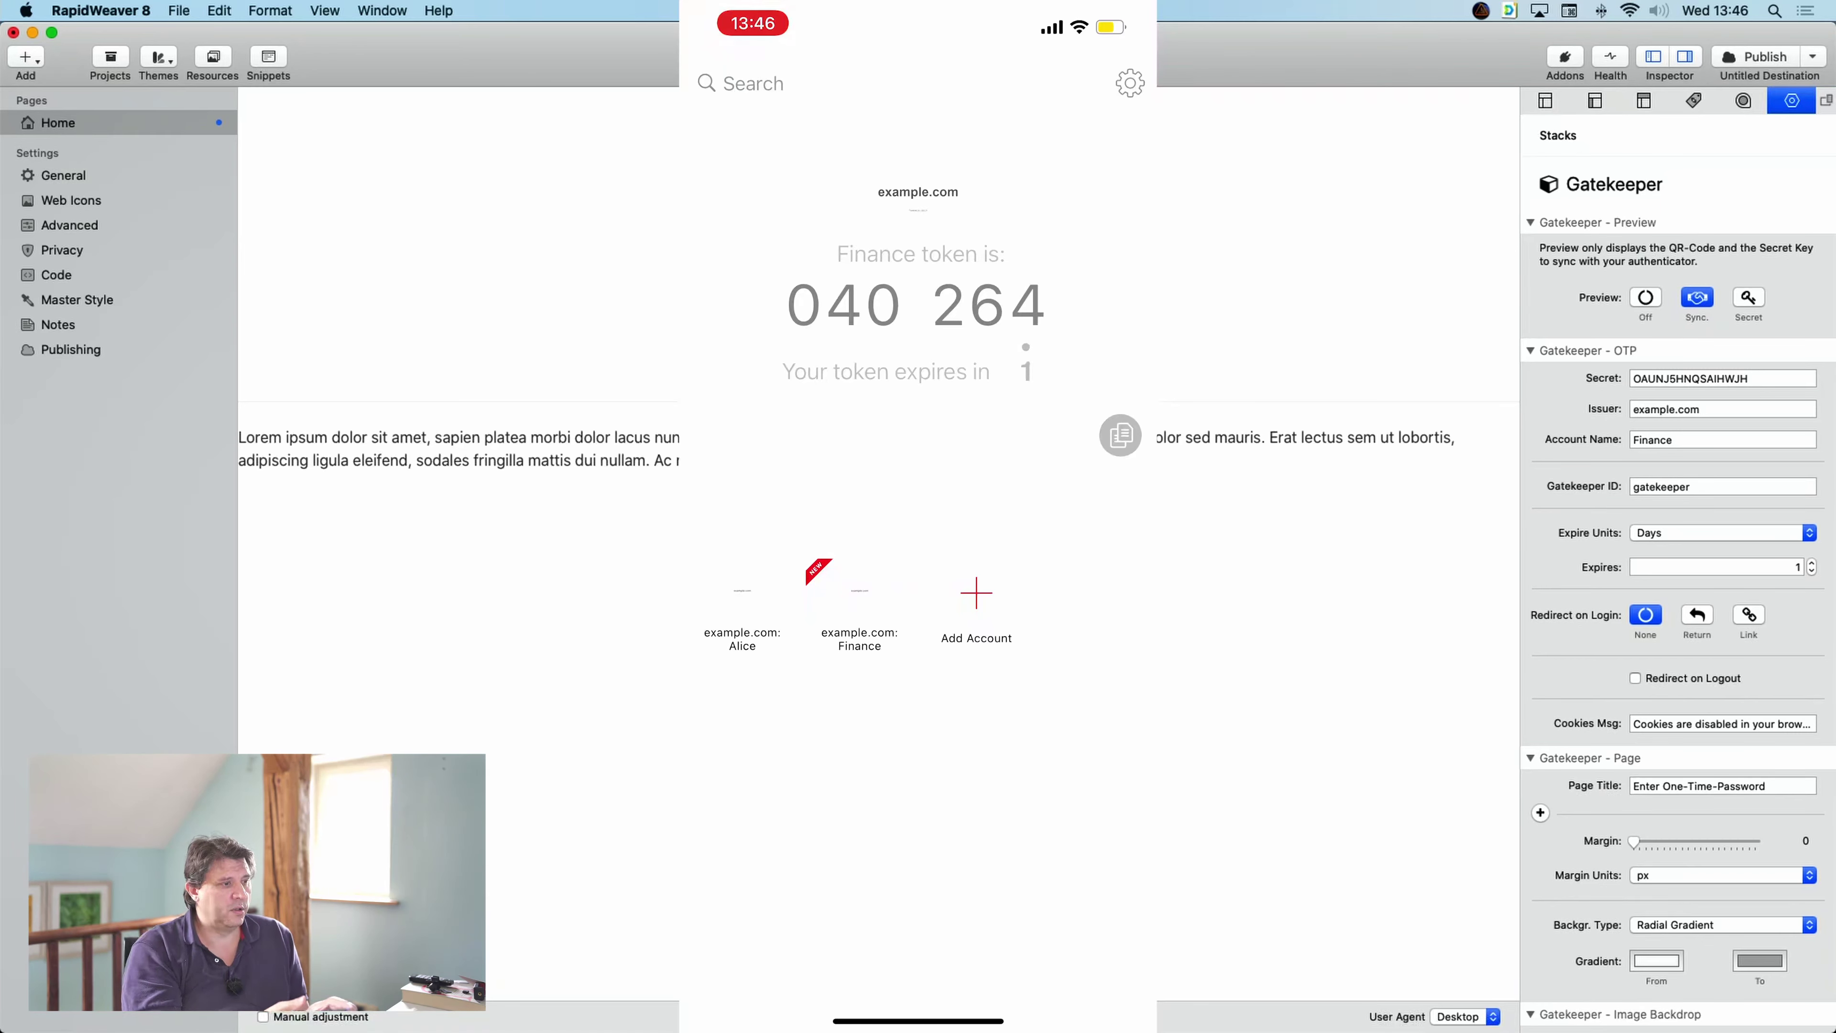
- Enter the current six-digit Authy Finance token into the site's code boxes in Safari, fixing a mistyped digit
{"action": "mouse_move", "coordinate": [725, 1010]}
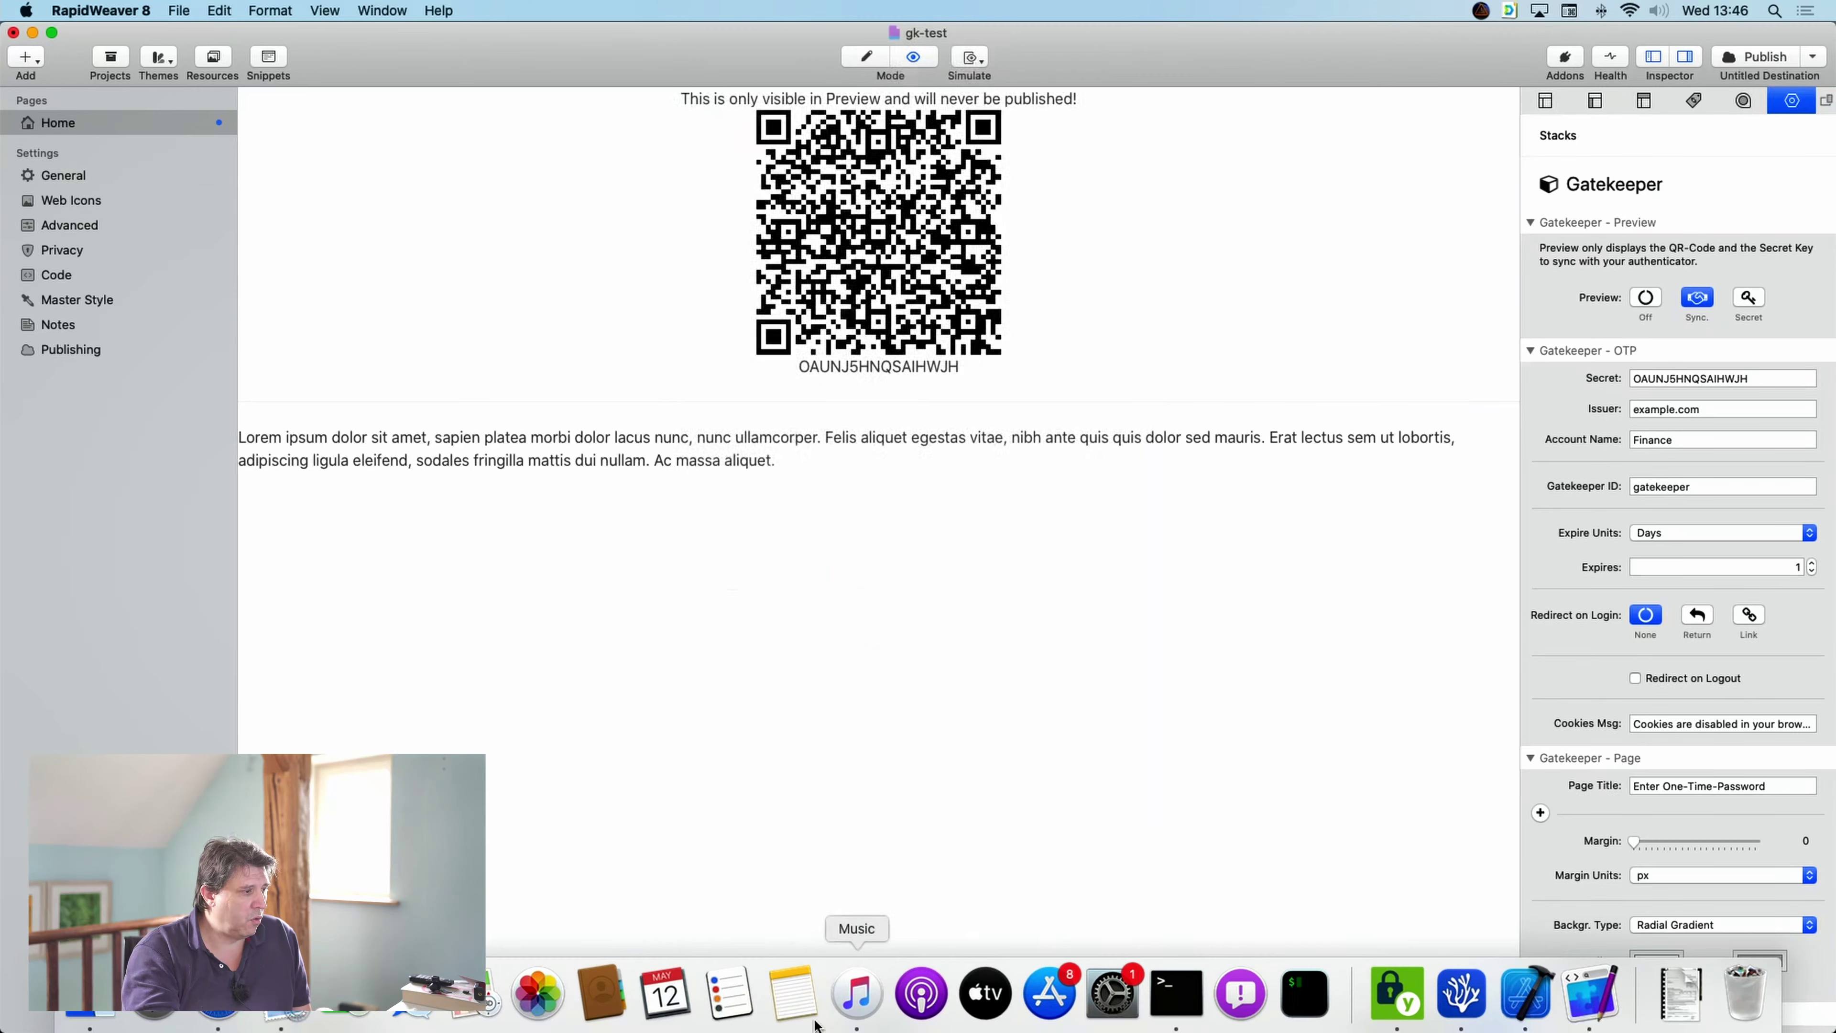
{"action": "left_click", "coordinate": [218, 994]}
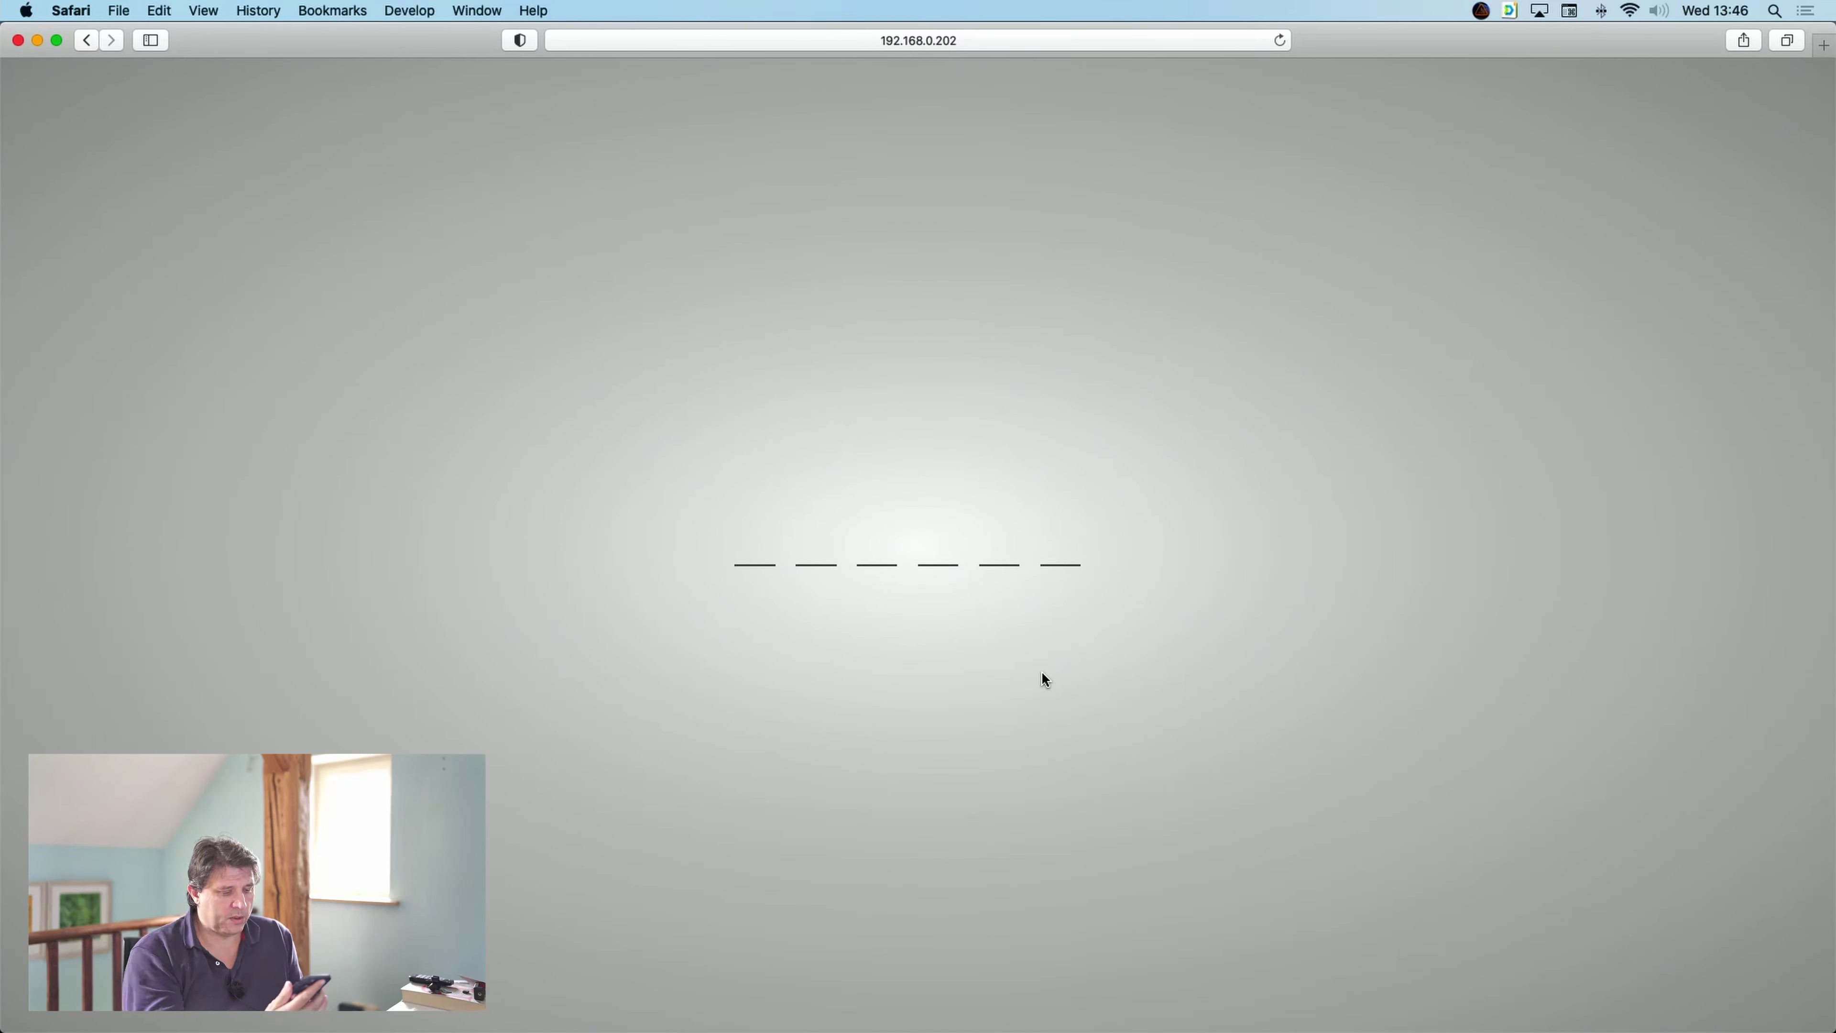
{"action": "key", "text": "BackSpace"}
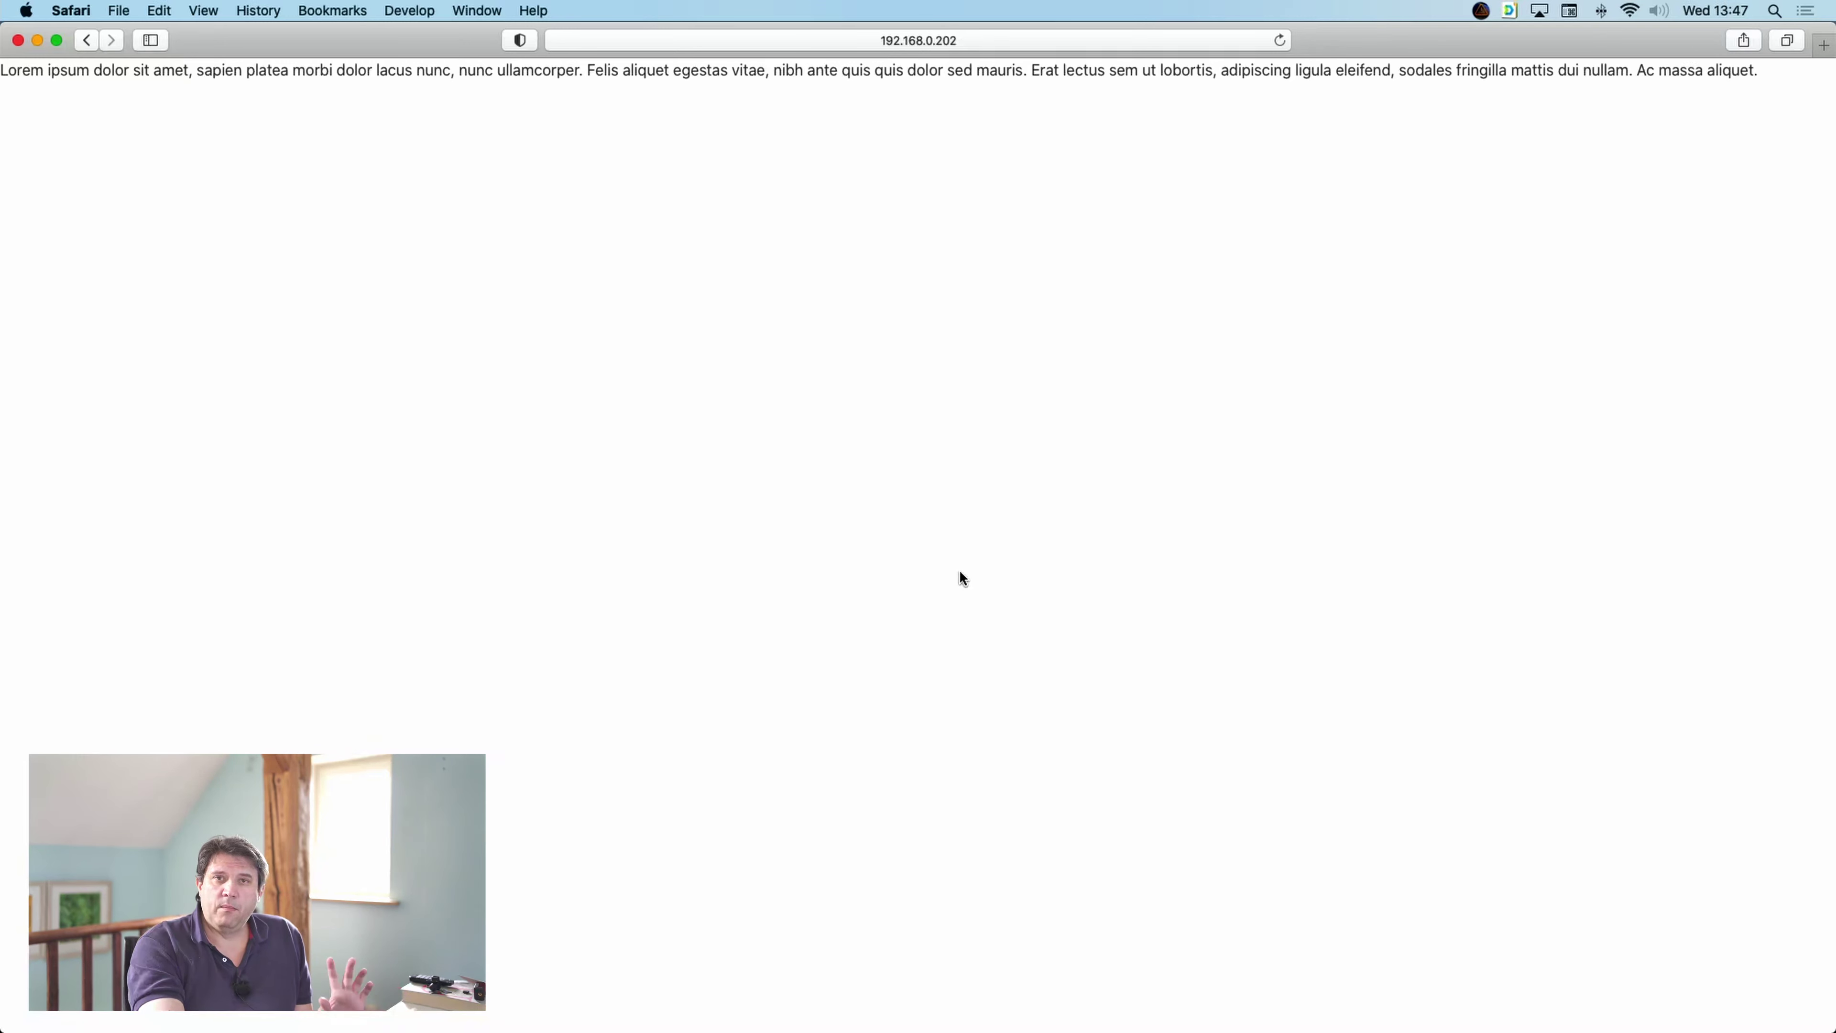
- Return RapidWeaver from preview to Edit mode and open the Gatekeeper library collection
{"action": "mouse_move", "coordinate": [987, 1012]}
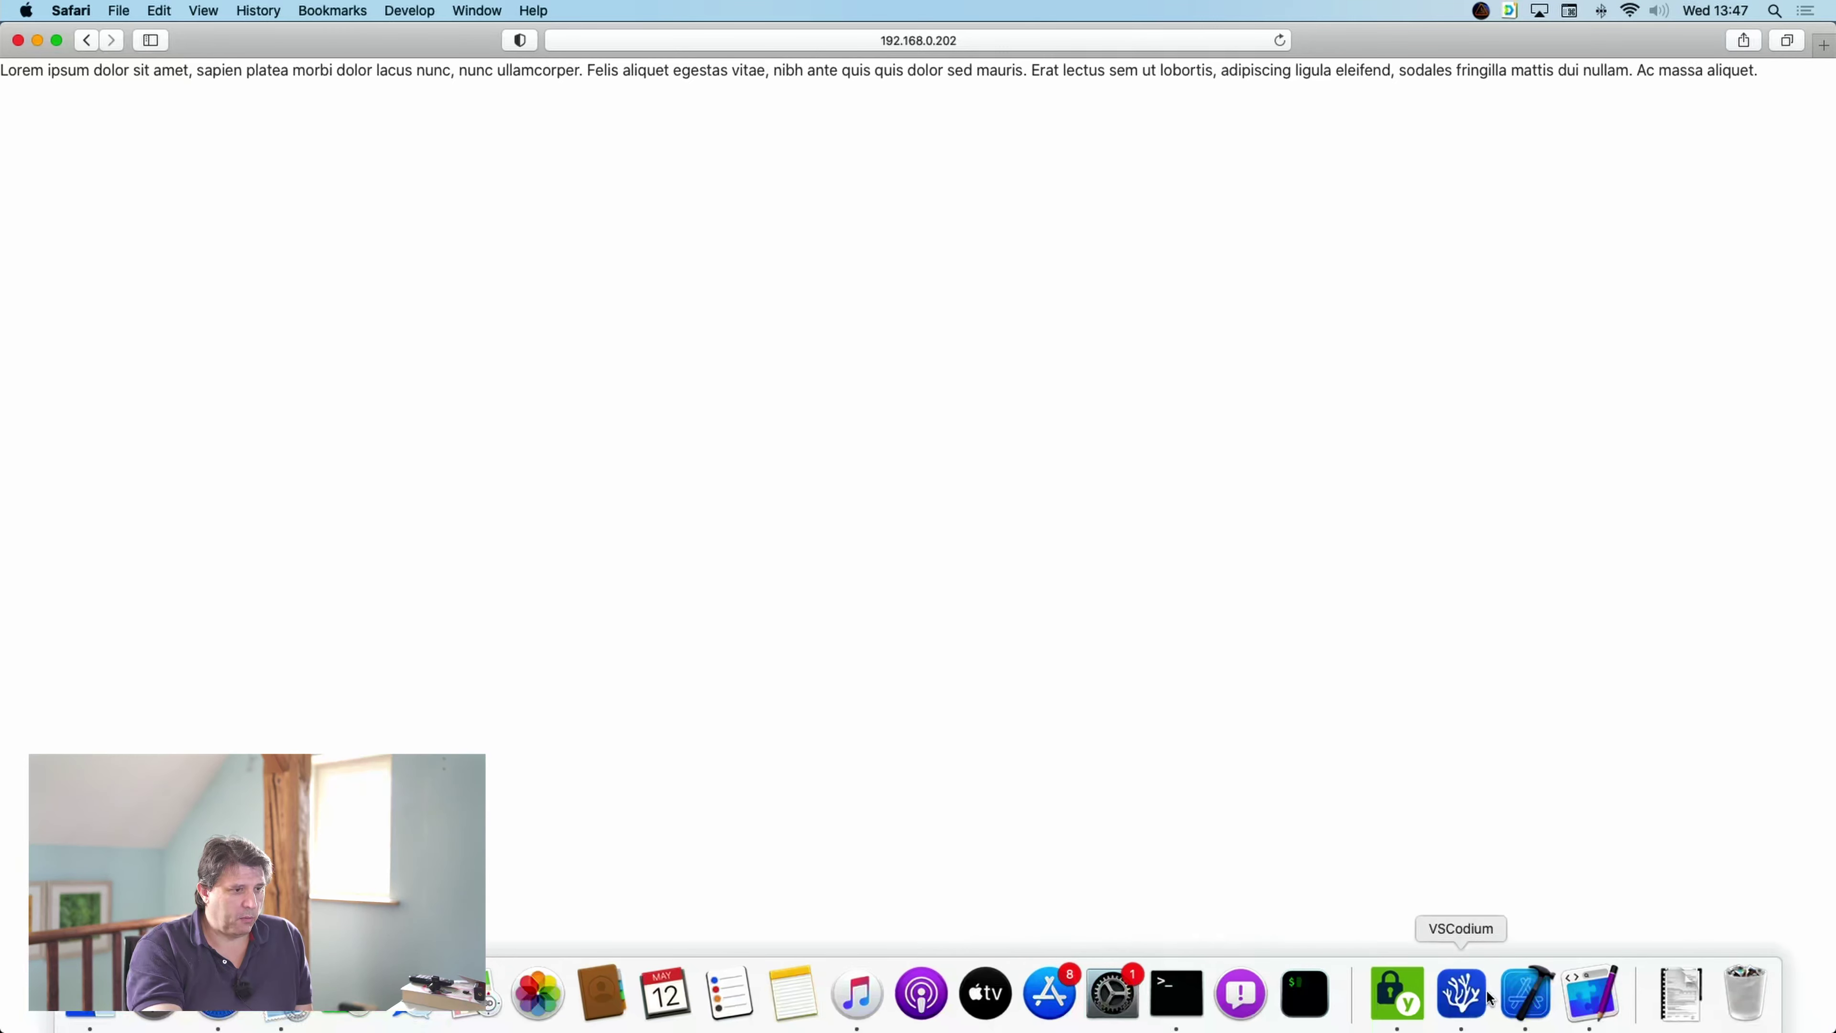
{"action": "left_click", "coordinate": [1589, 997]}
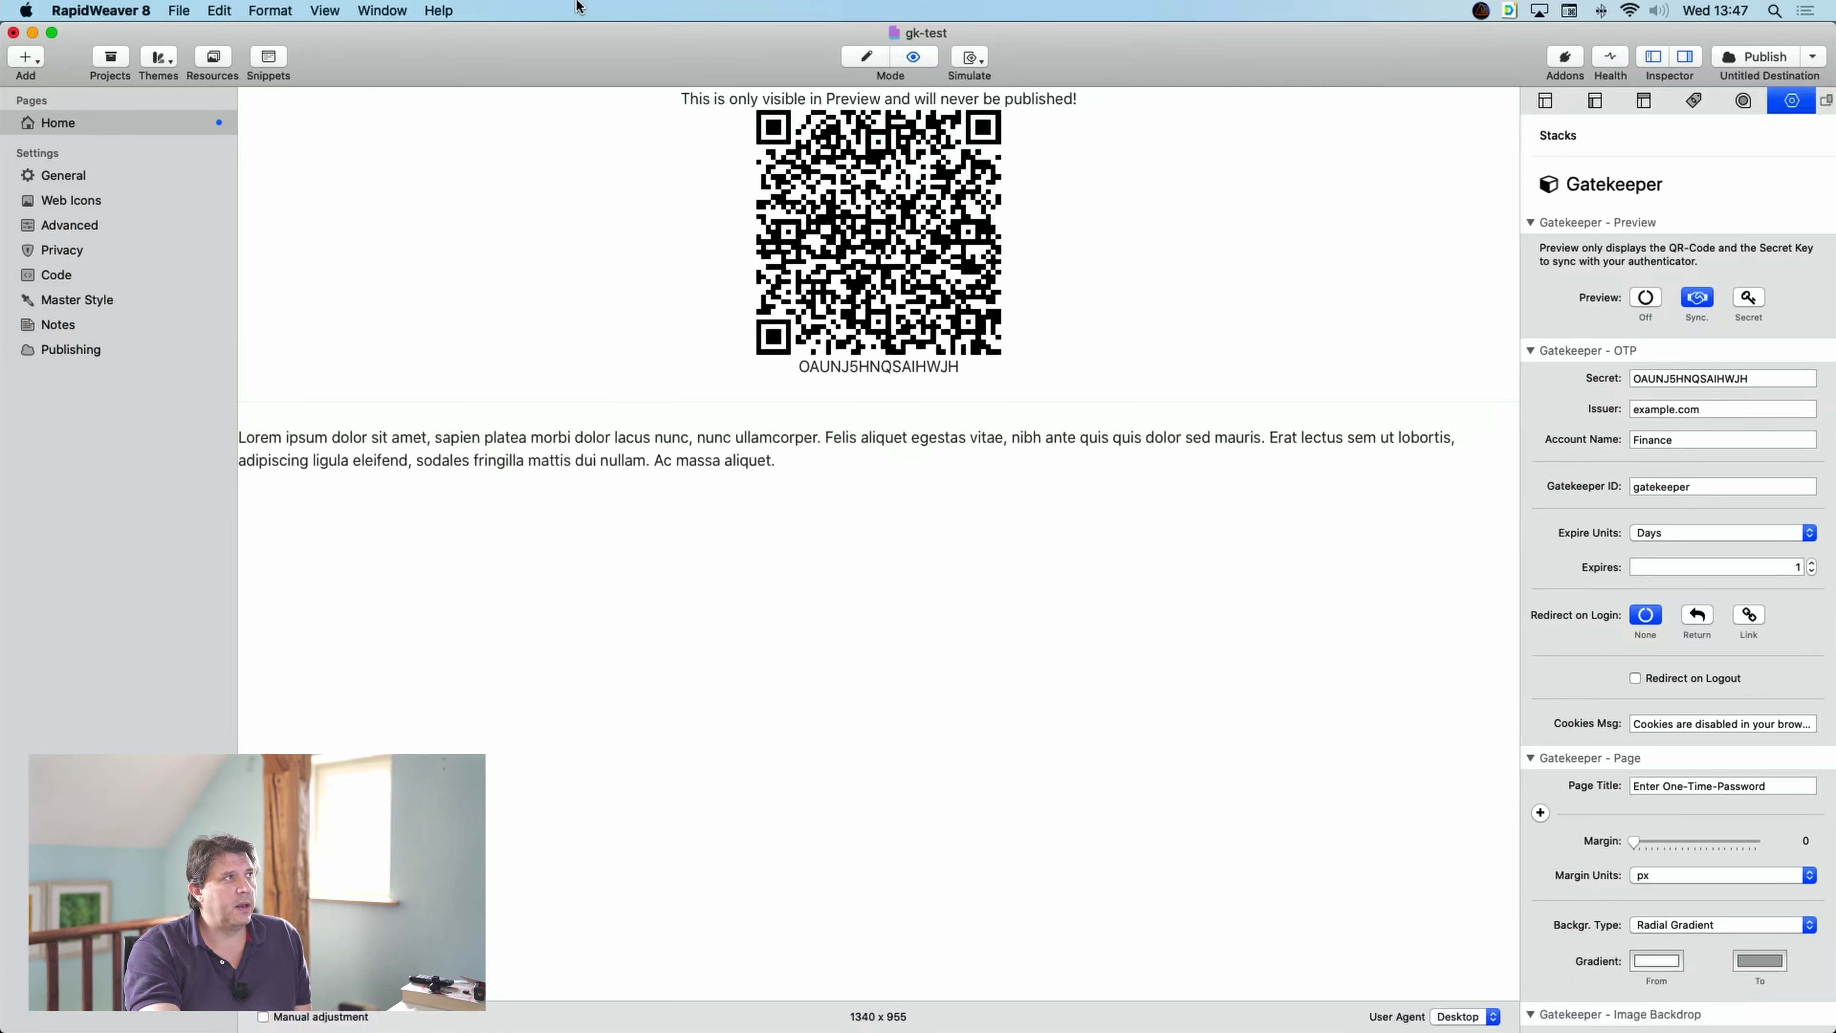
{"action": "left_click", "coordinate": [867, 58]}
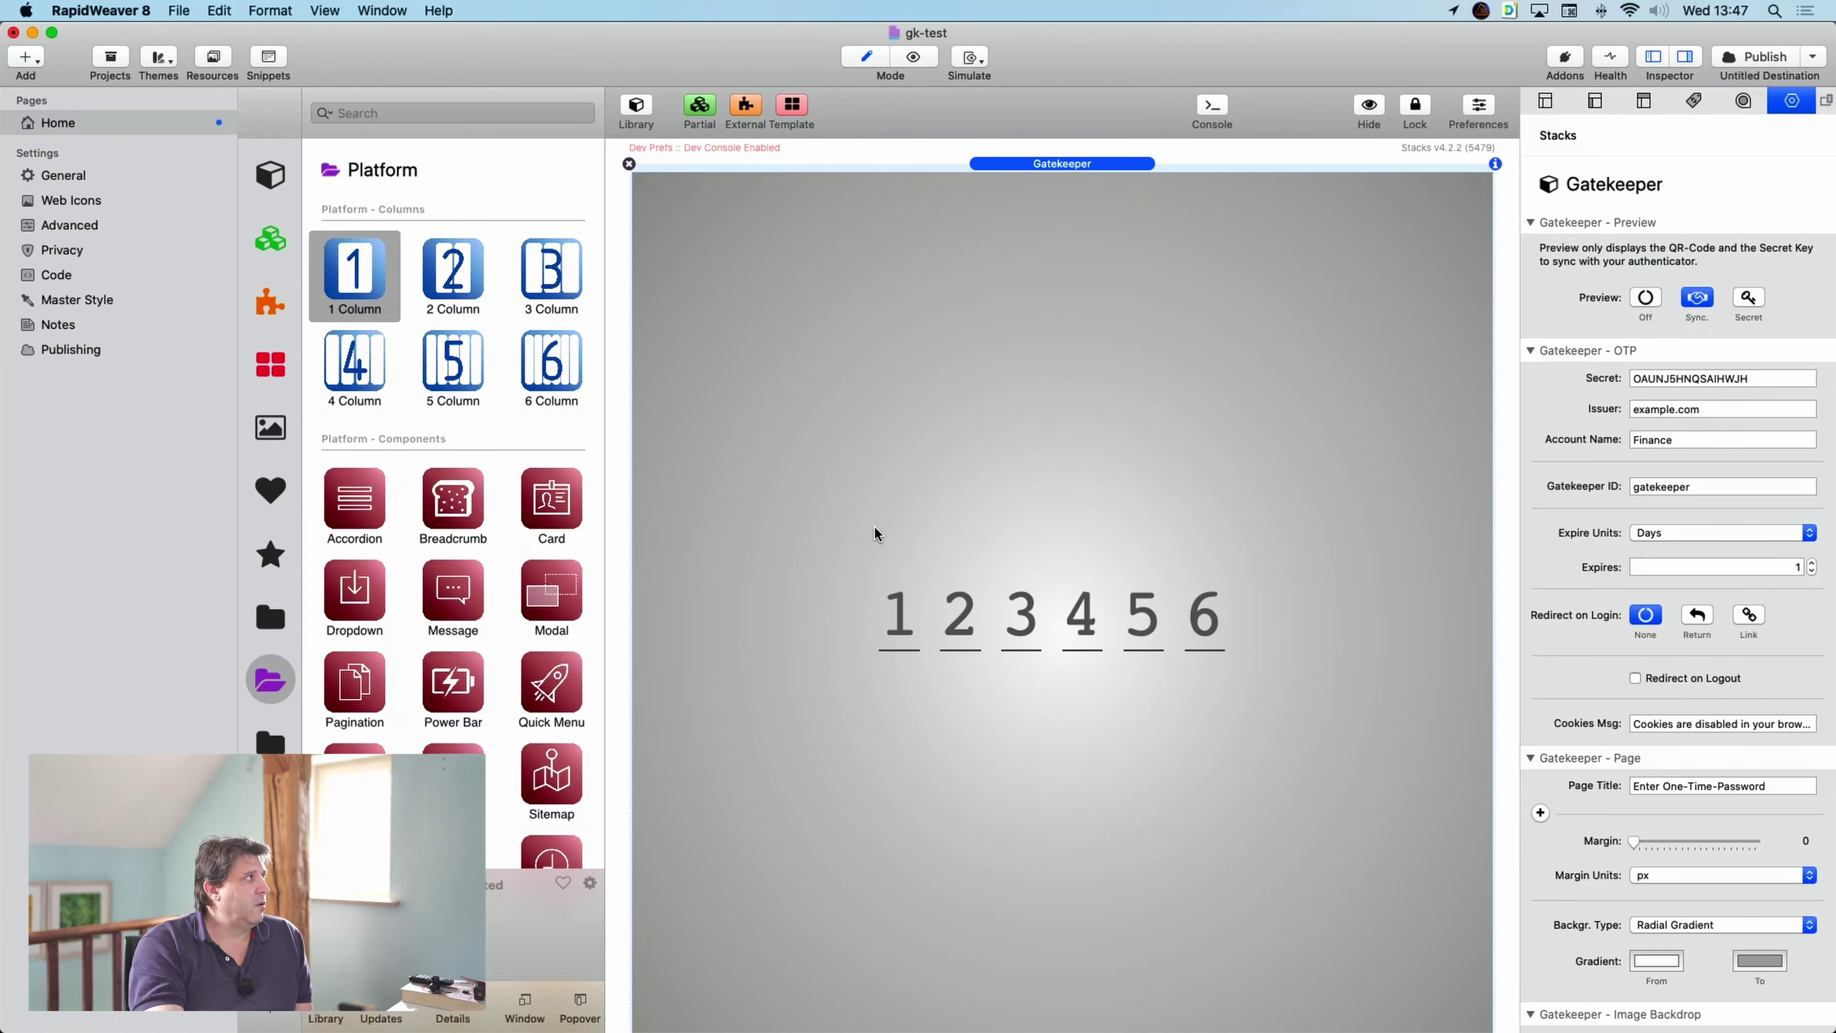
{"action": "left_click", "coordinate": [295, 700]}
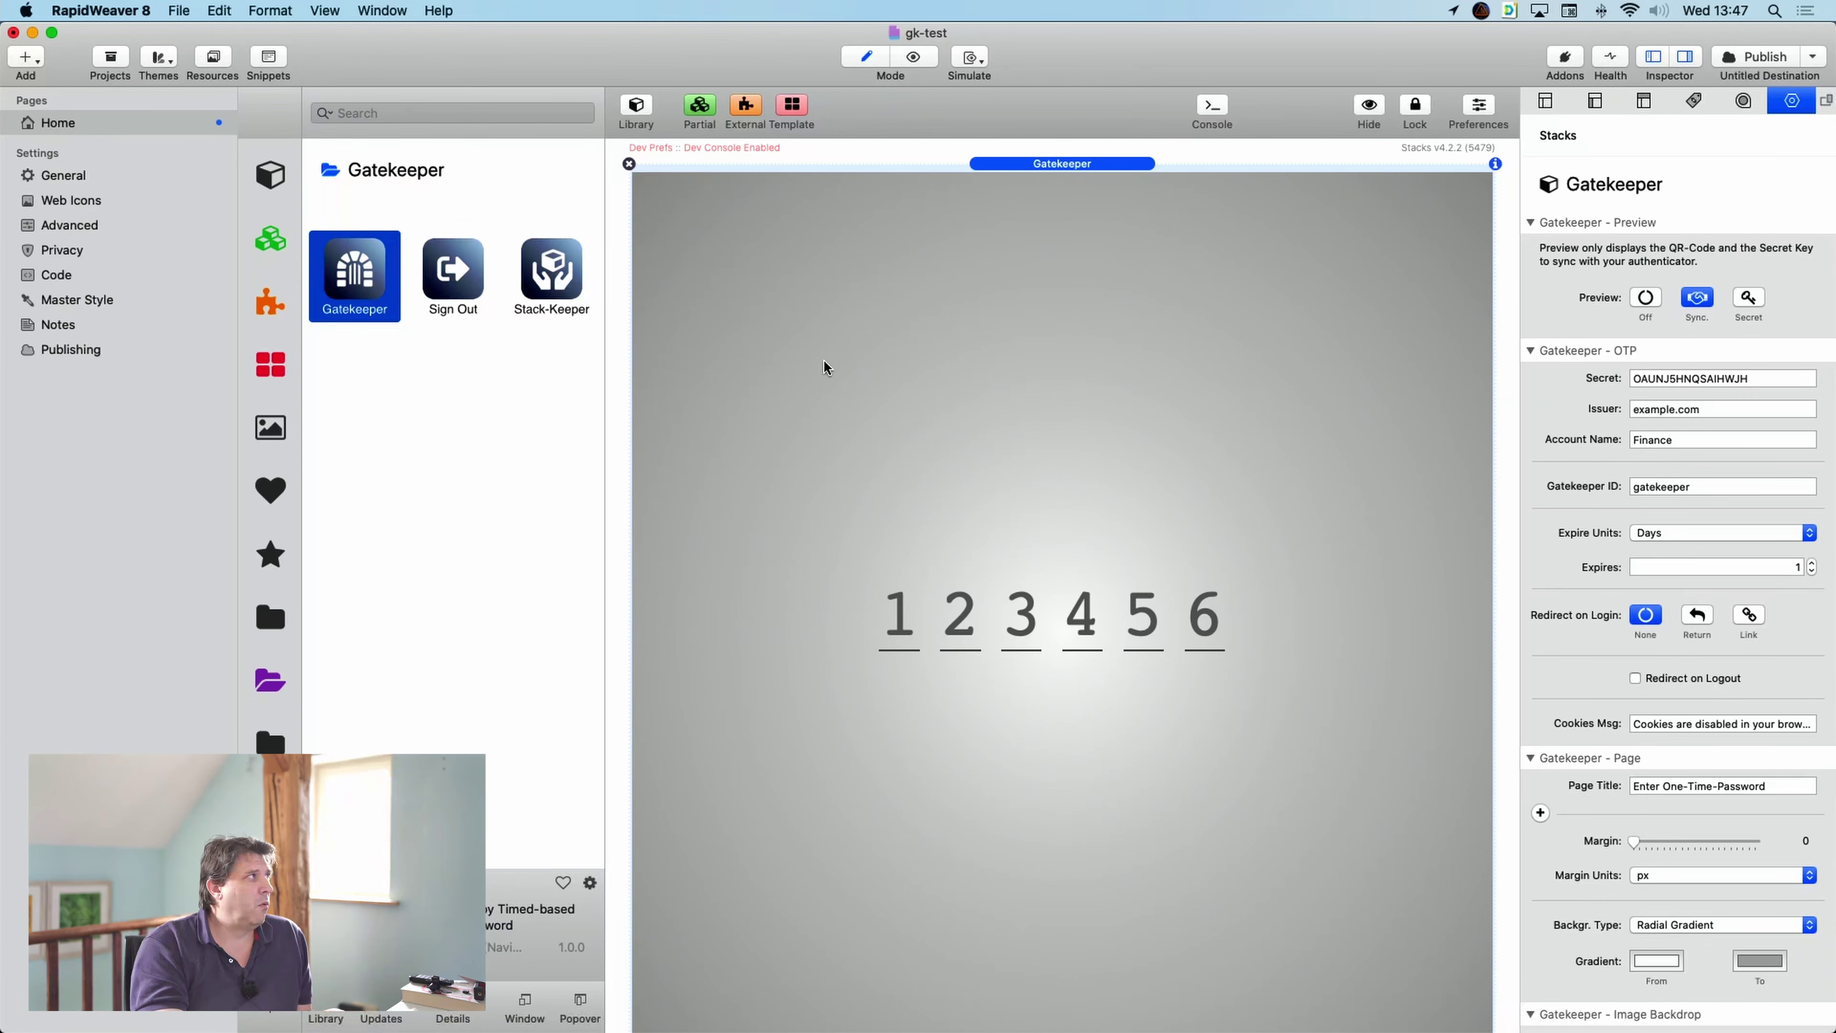
- Add a new blank Stacks page, Untitled Page, next to Home
{"action": "right_click", "coordinate": [62, 123]}
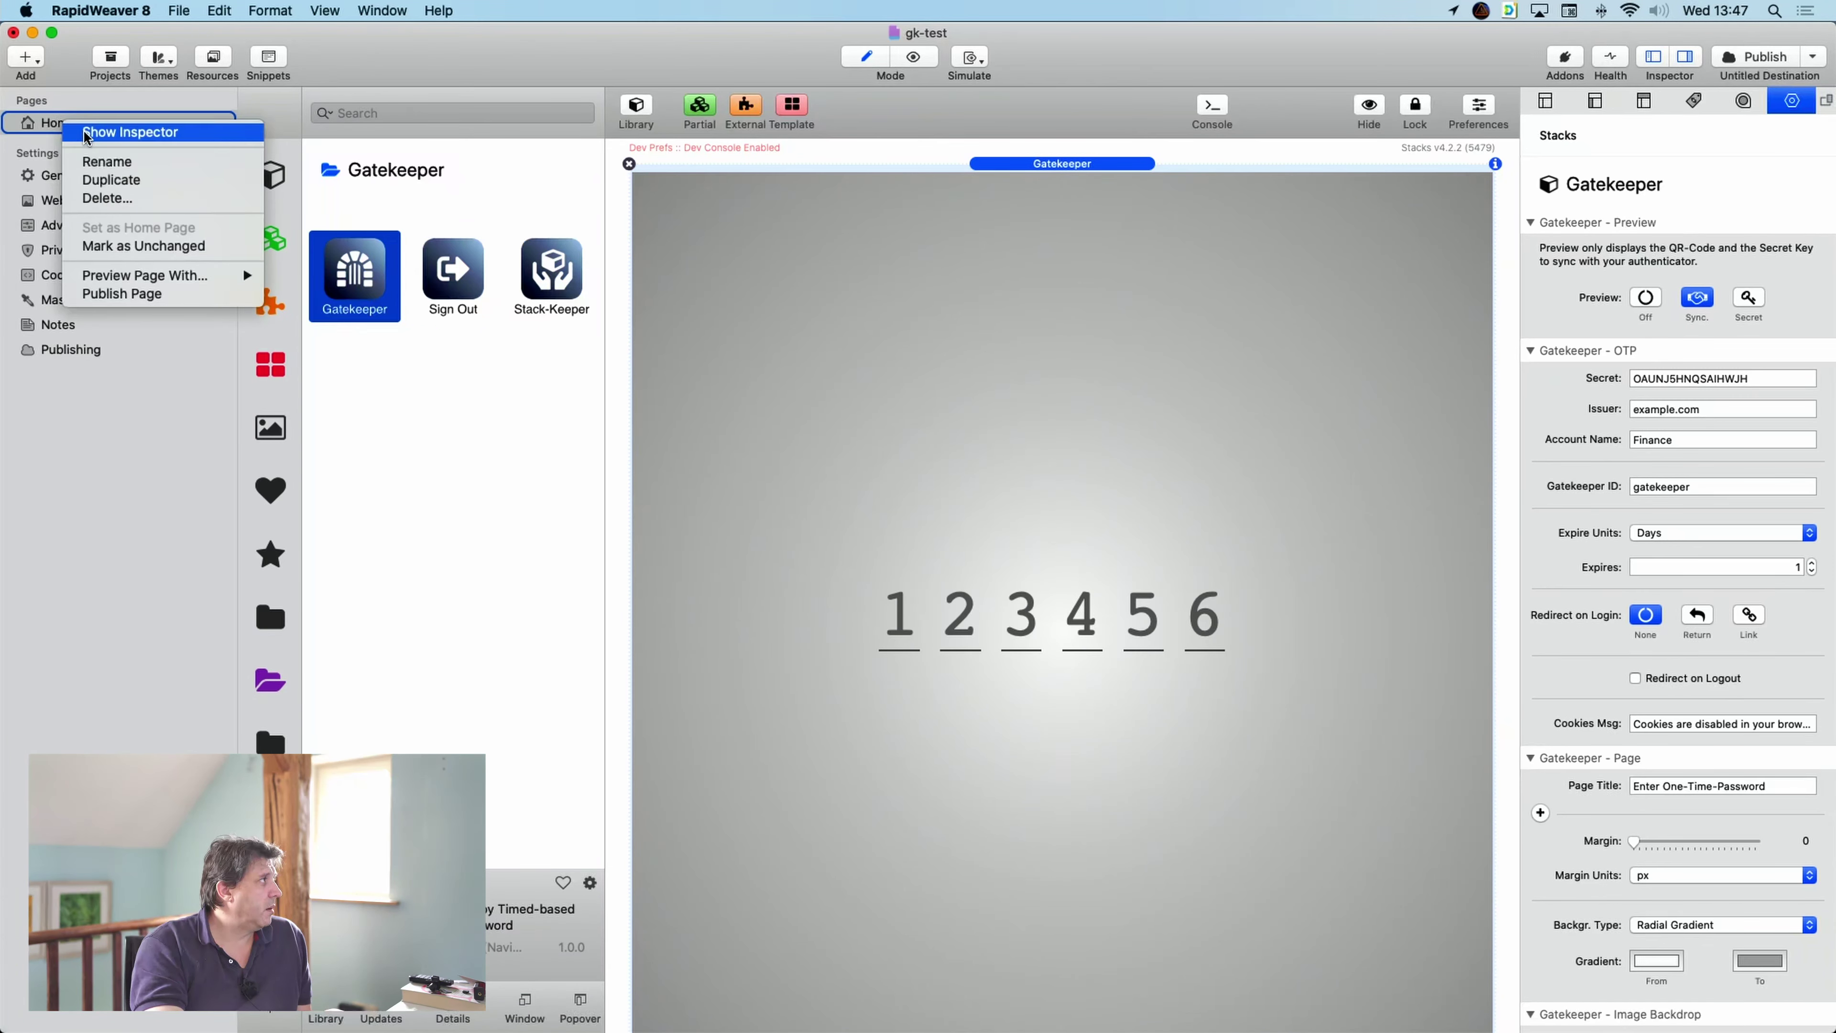
{"action": "left_click", "coordinate": [26, 57]}
{"action": "left_click", "coordinate": [25, 58]}
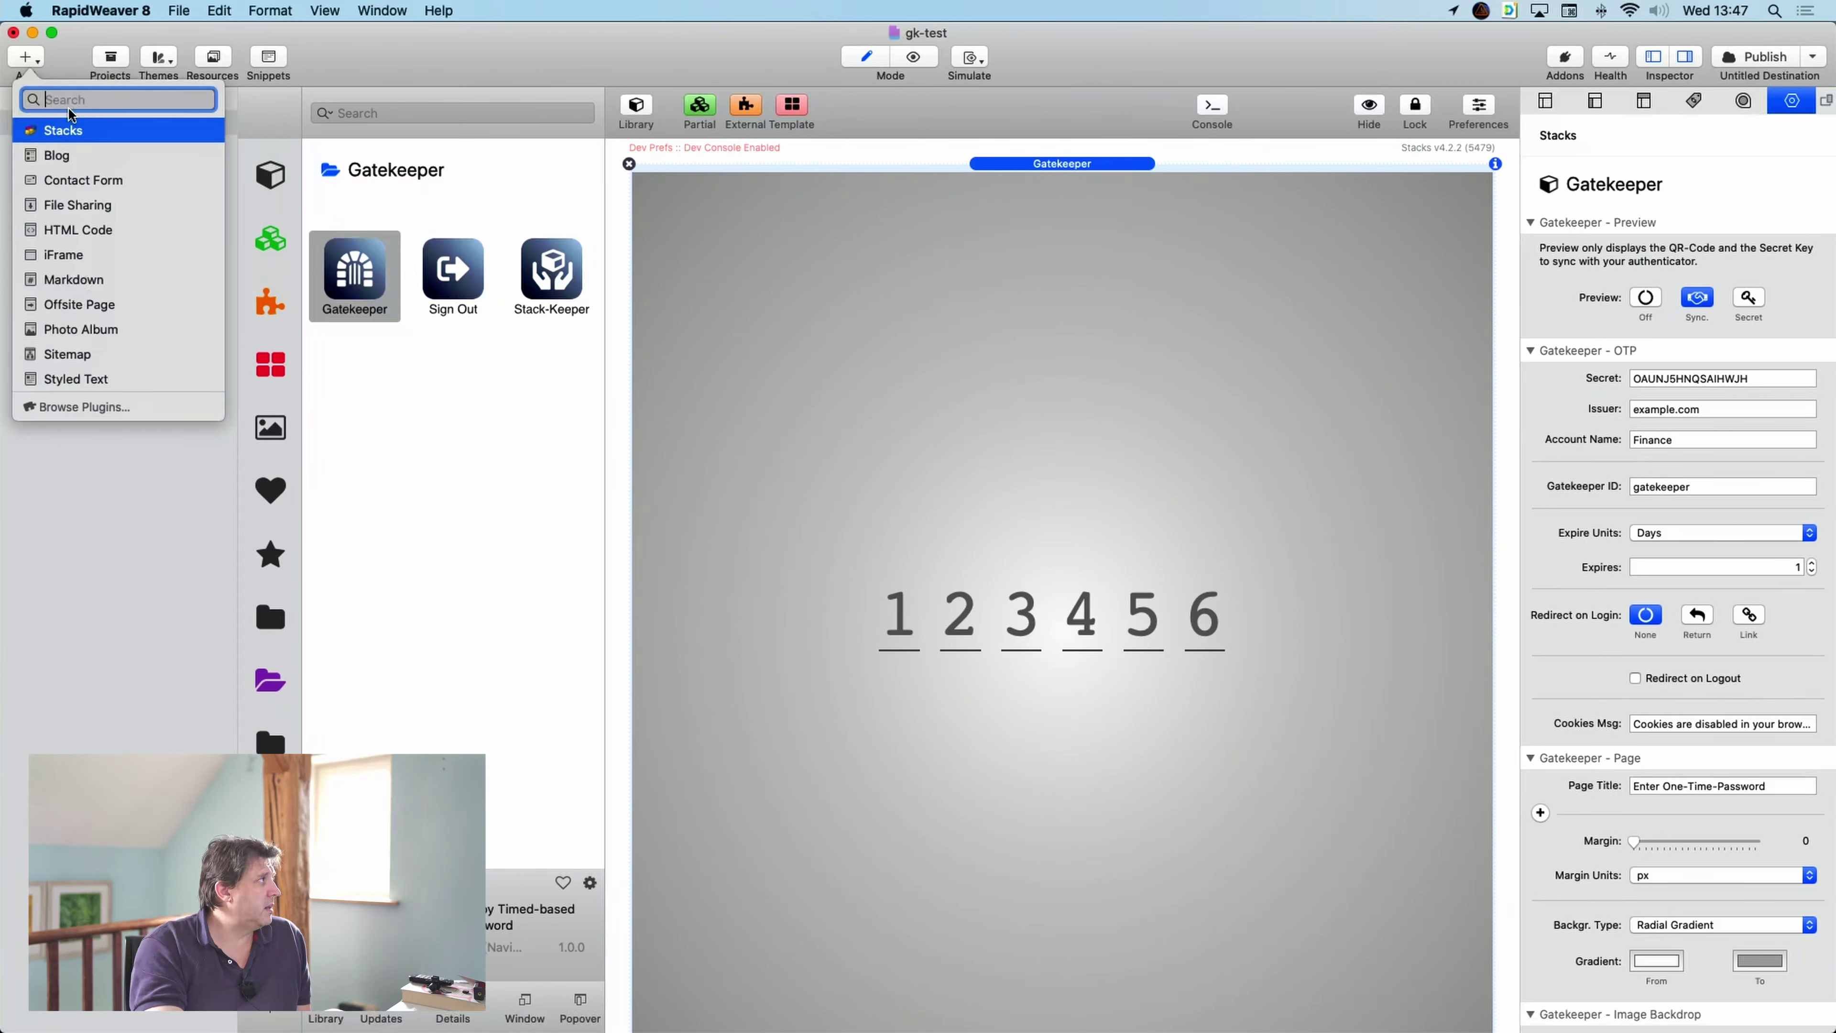
{"action": "left_click", "coordinate": [69, 133]}
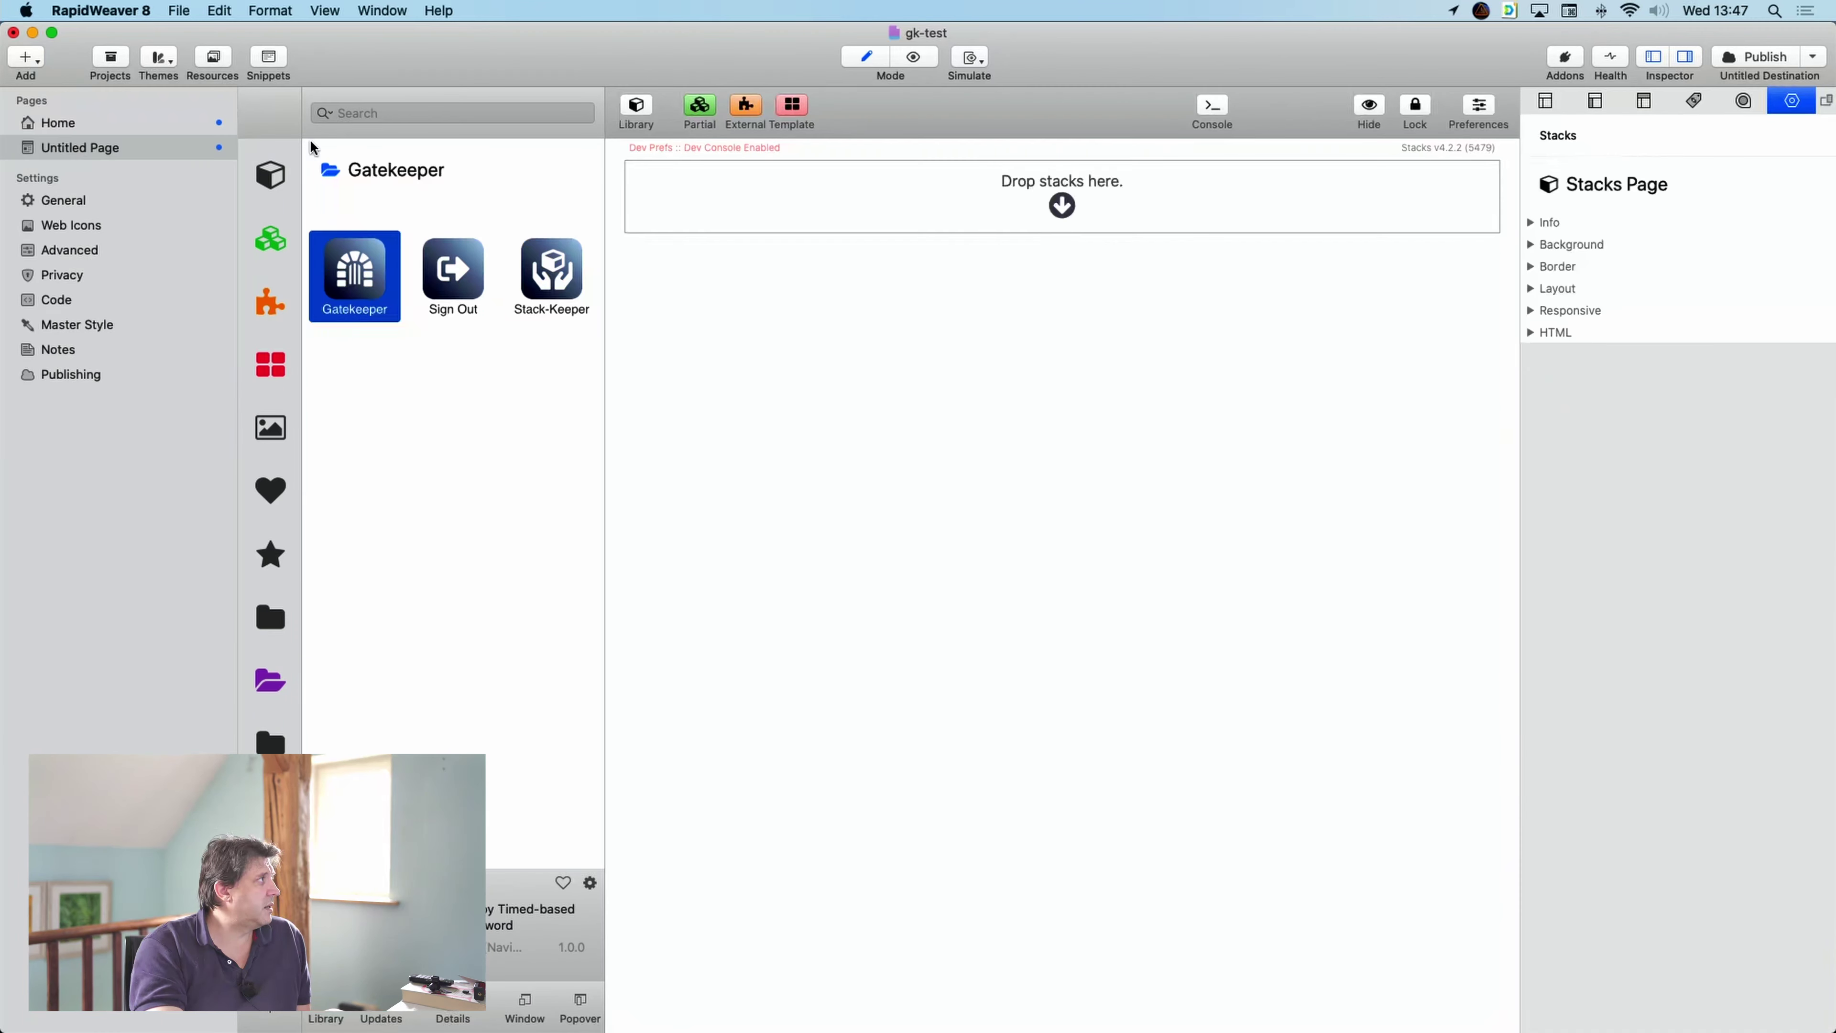
{"action": "right_click", "coordinate": [68, 155]}
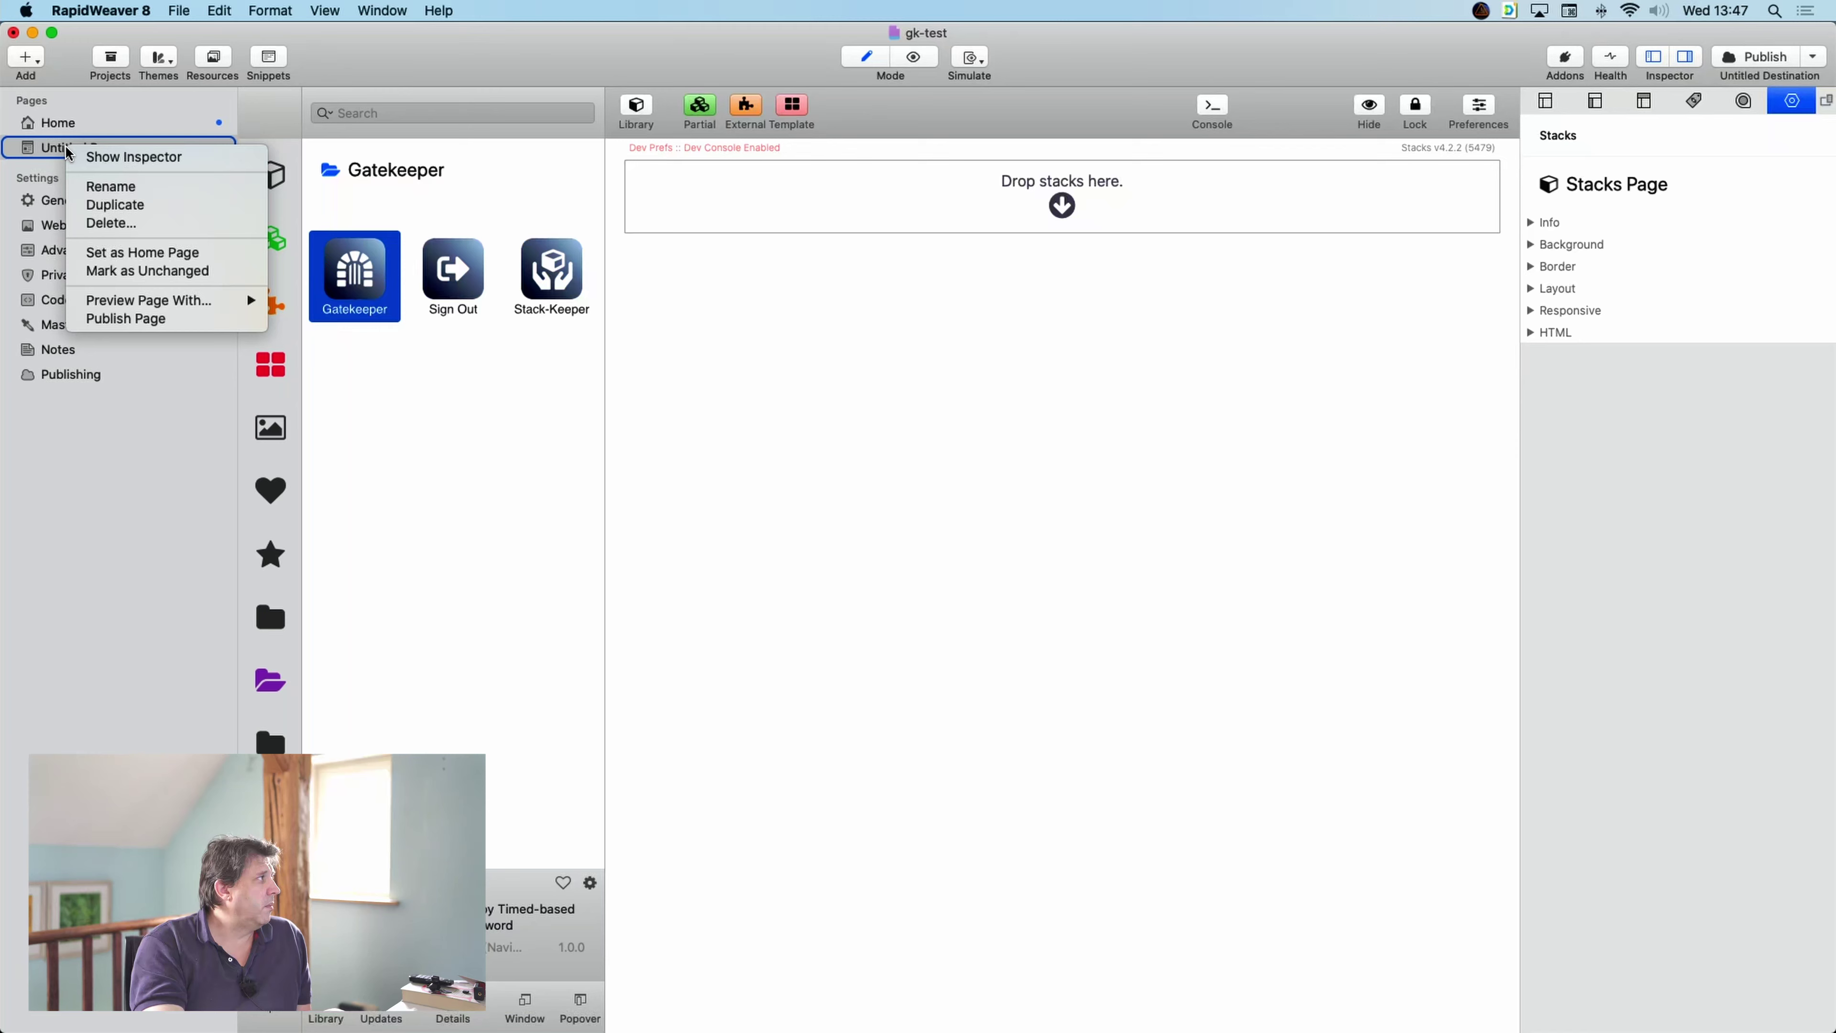
- Make Untitled Page the home page and drop a Platform container onto it
{"action": "left_click", "coordinate": [143, 252]}
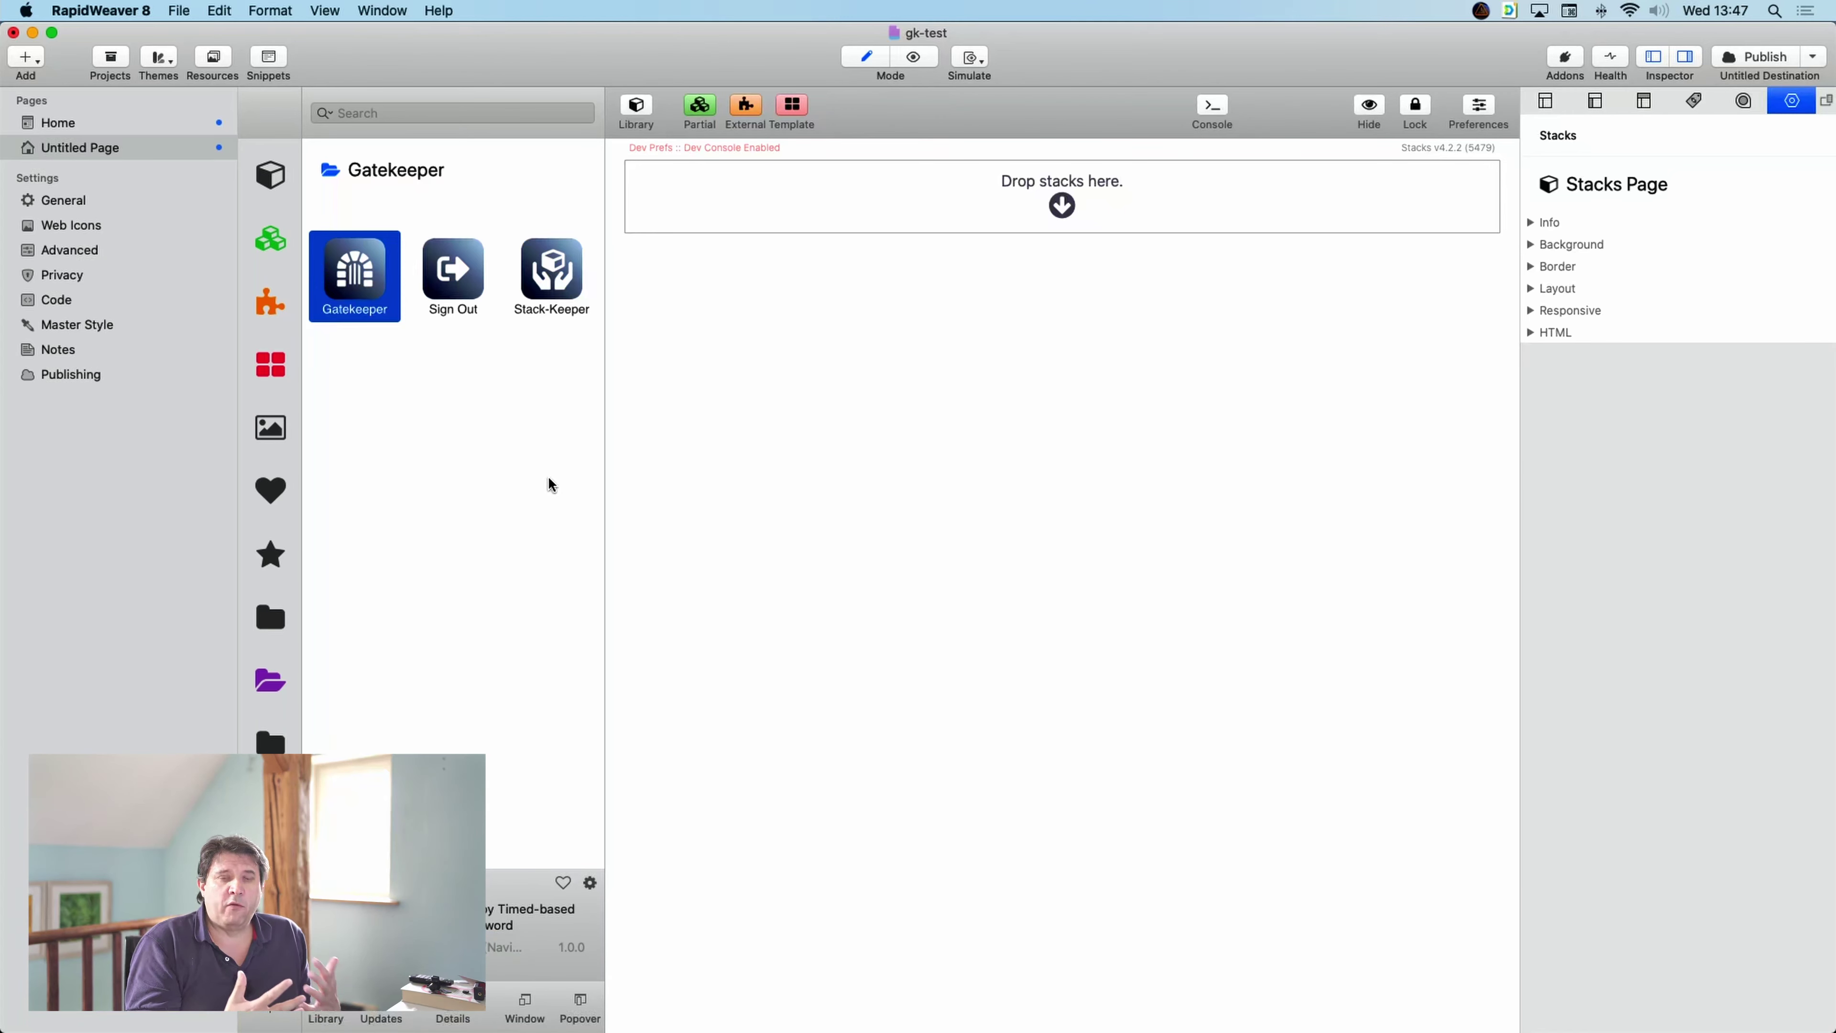
{"action": "left_click", "coordinate": [261, 695]}
{"action": "scroll", "coordinate": [510, 678], "scroll_direction": "down", "scroll_amount": 10}
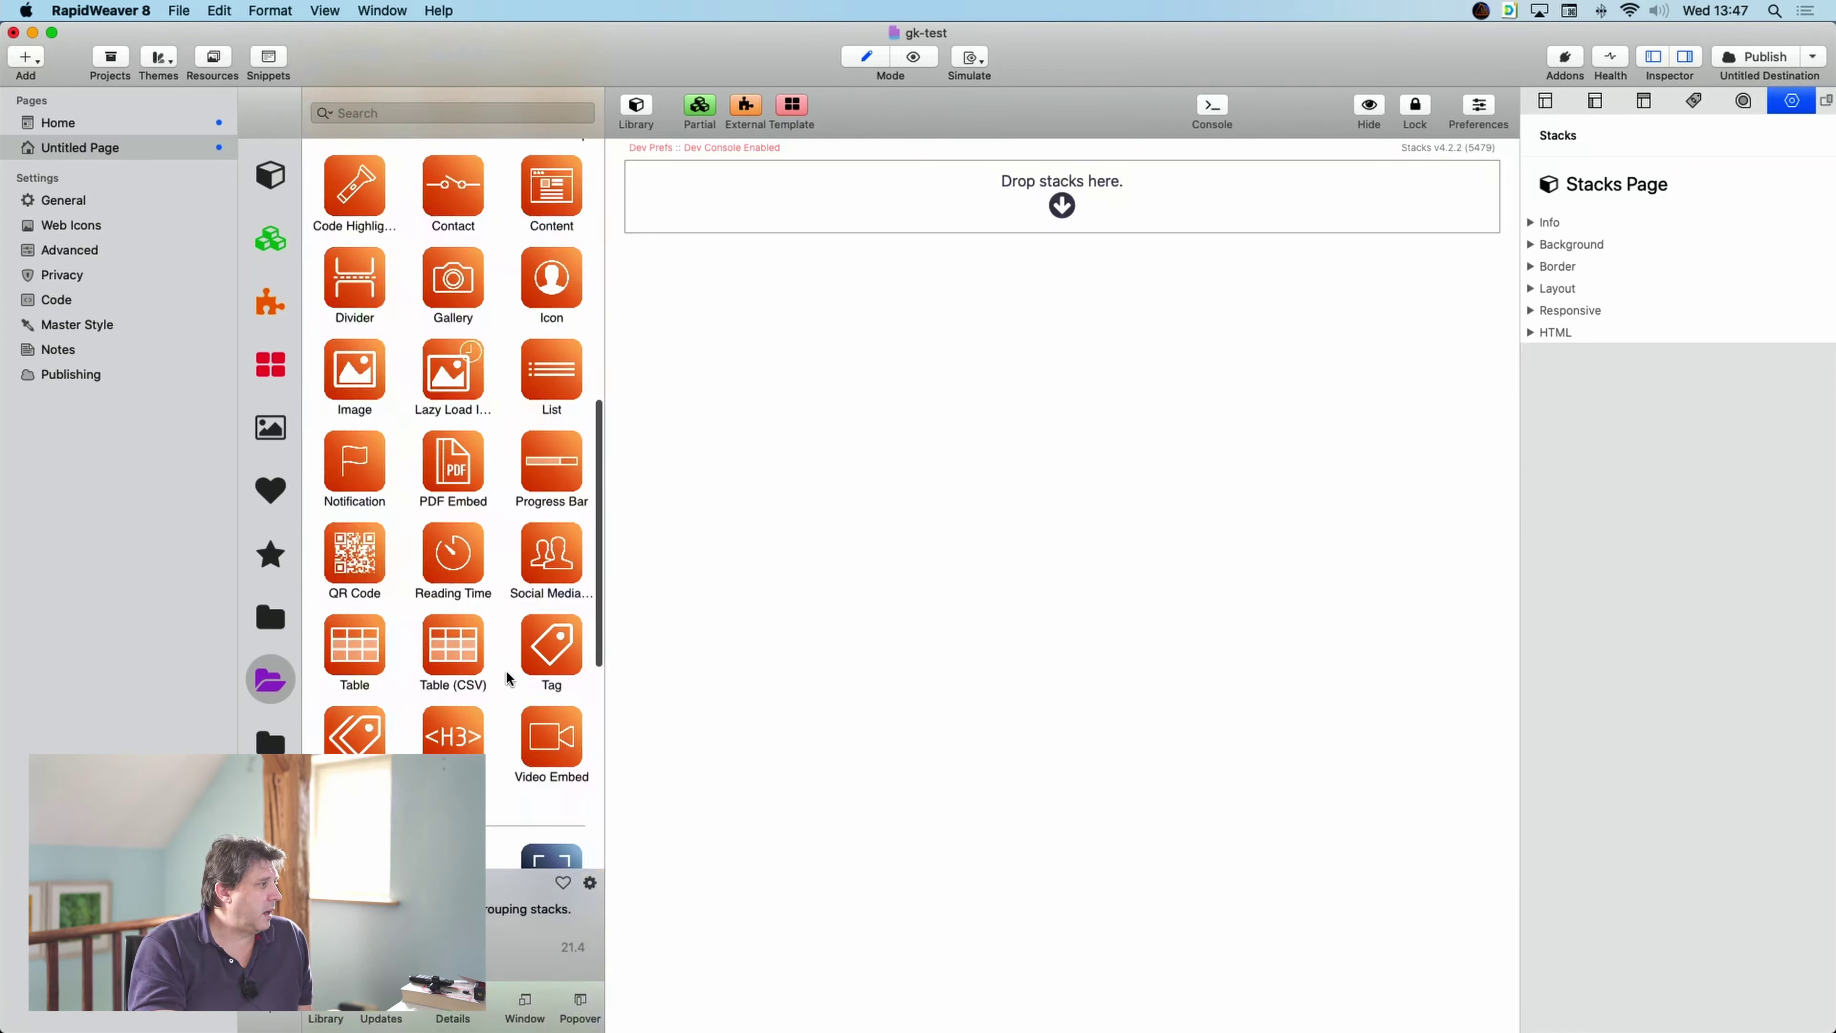
{"action": "scroll", "coordinate": [509, 677], "scroll_direction": "down", "scroll_amount": 3}
{"action": "left_click_drag", "start_coordinate": [552, 796], "coordinate": [1061, 195]}
{"action": "scroll", "coordinate": [510, 651], "scroll_direction": "up", "scroll_amount": 5}
{"action": "scroll", "coordinate": [515, 662], "scroll_direction": "down", "scroll_amount": 4}
- Add a Title inside the Platform and change its headline to 'Always visible'
{"action": "left_click_drag", "start_coordinate": [448, 614], "coordinate": [849, 333]}
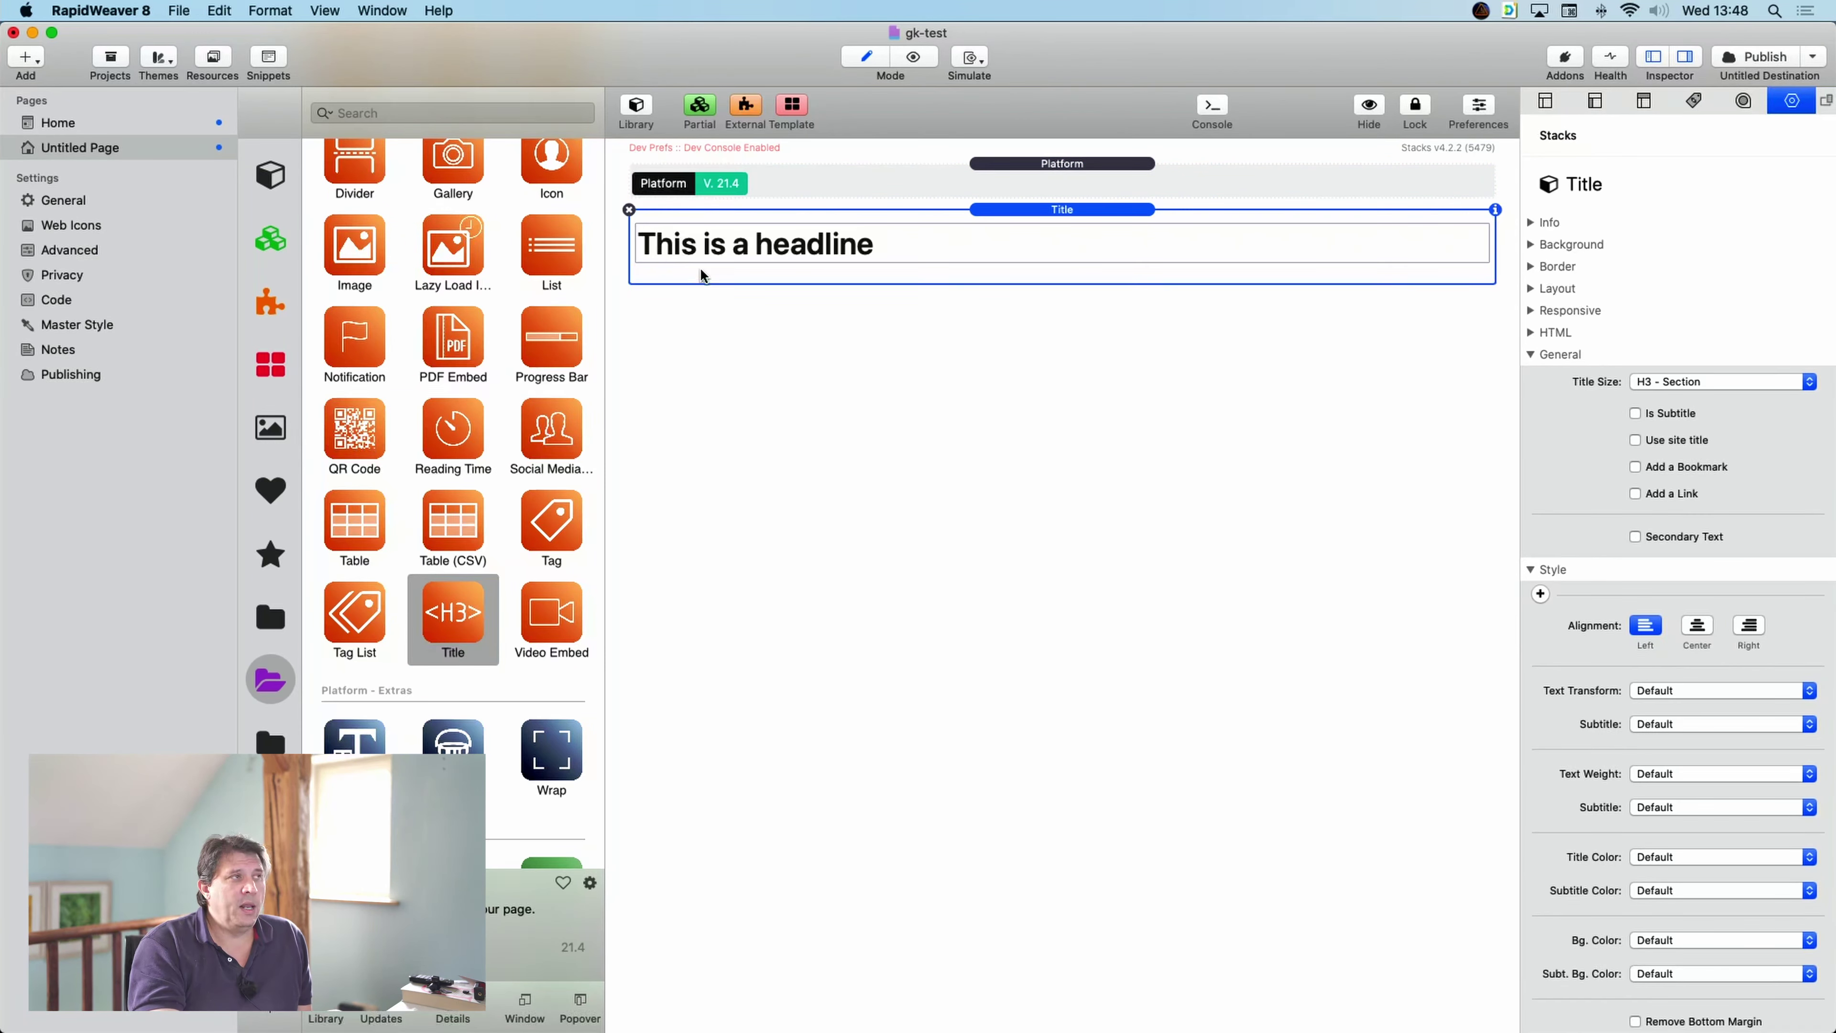
{"action": "double_click", "coordinate": [877, 245]}
{"action": "left_click_drag", "start_coordinate": [873, 233], "coordinate": [606, 220]}
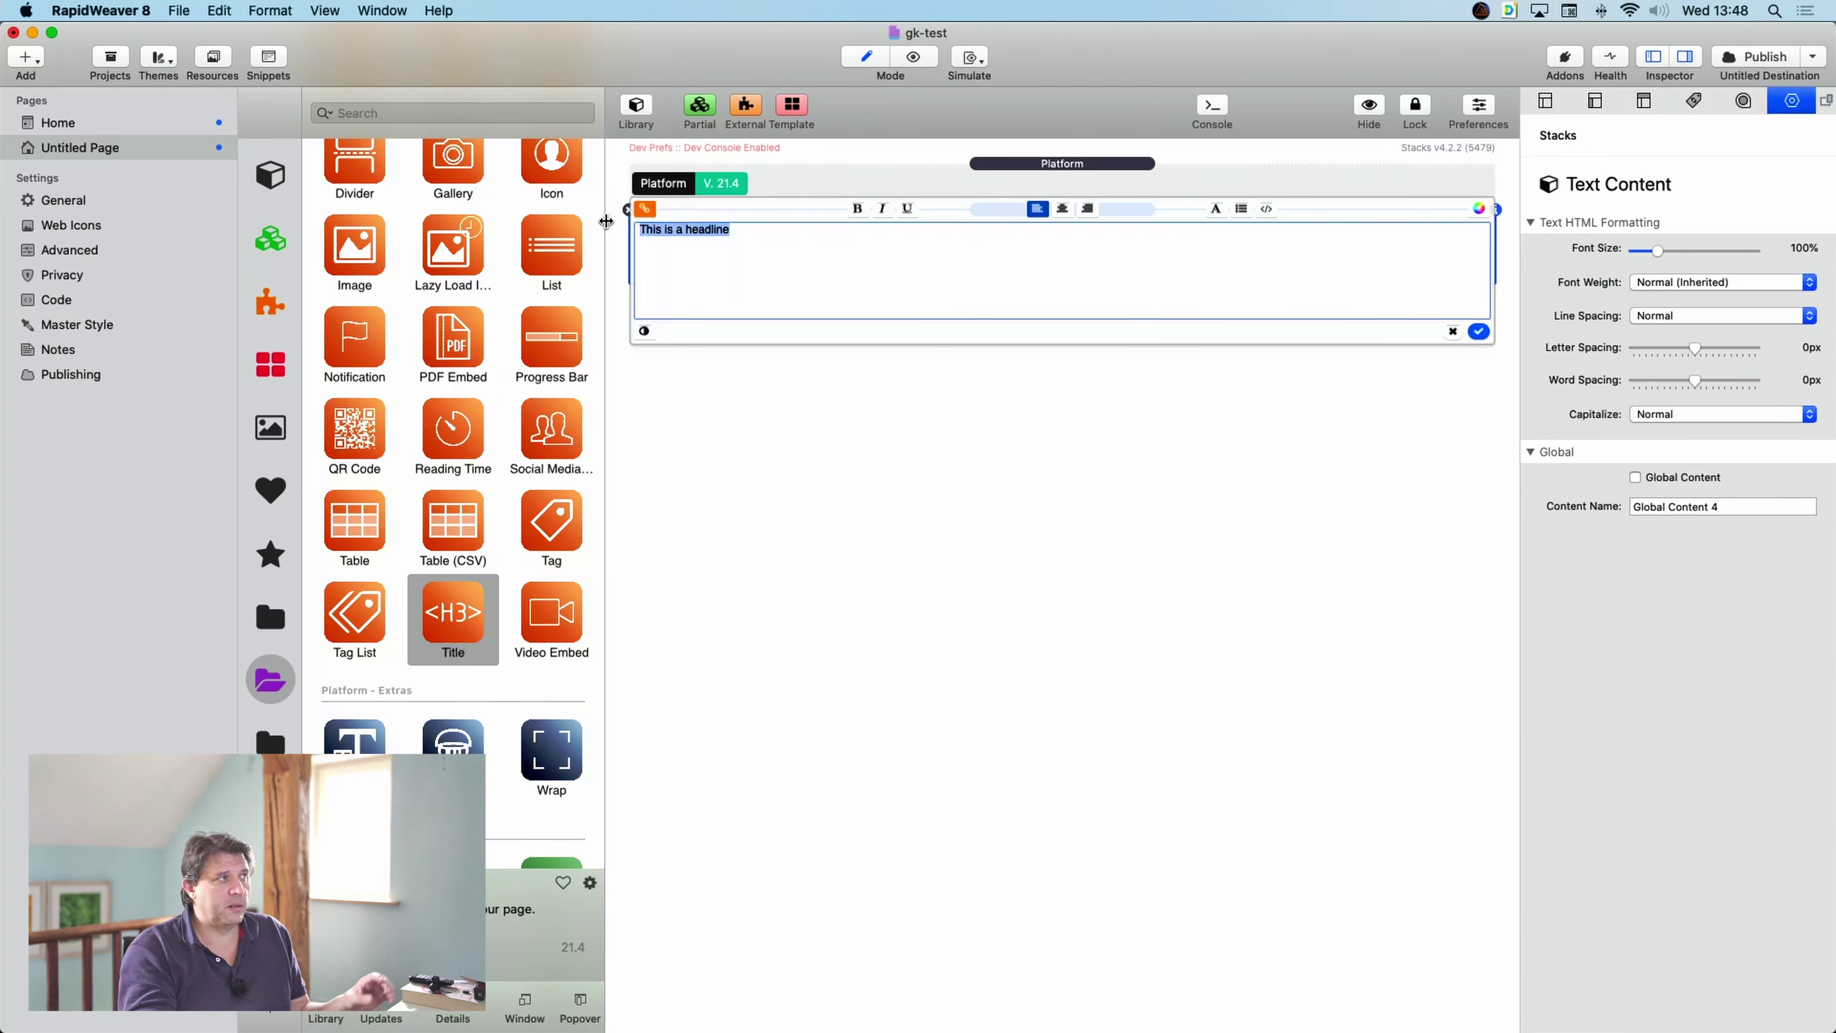
{"action": "type", "text": "Always visible"}
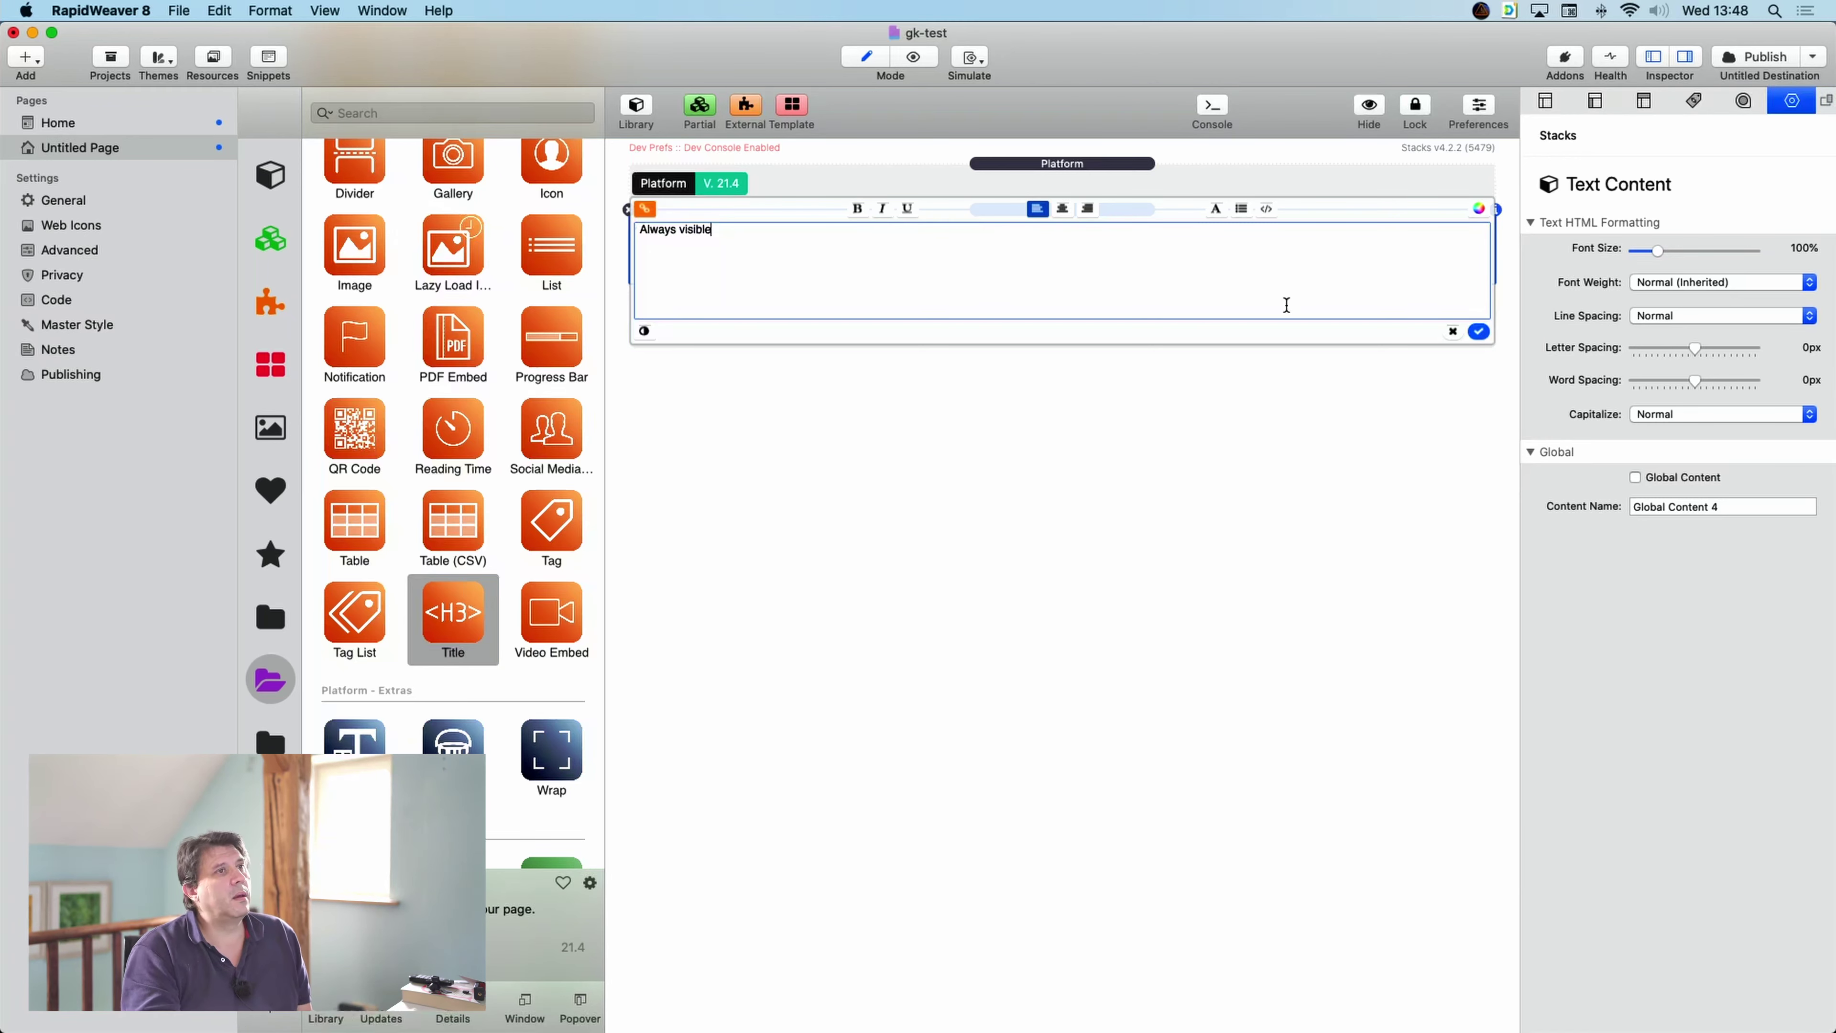
{"action": "left_click", "coordinate": [1480, 331]}
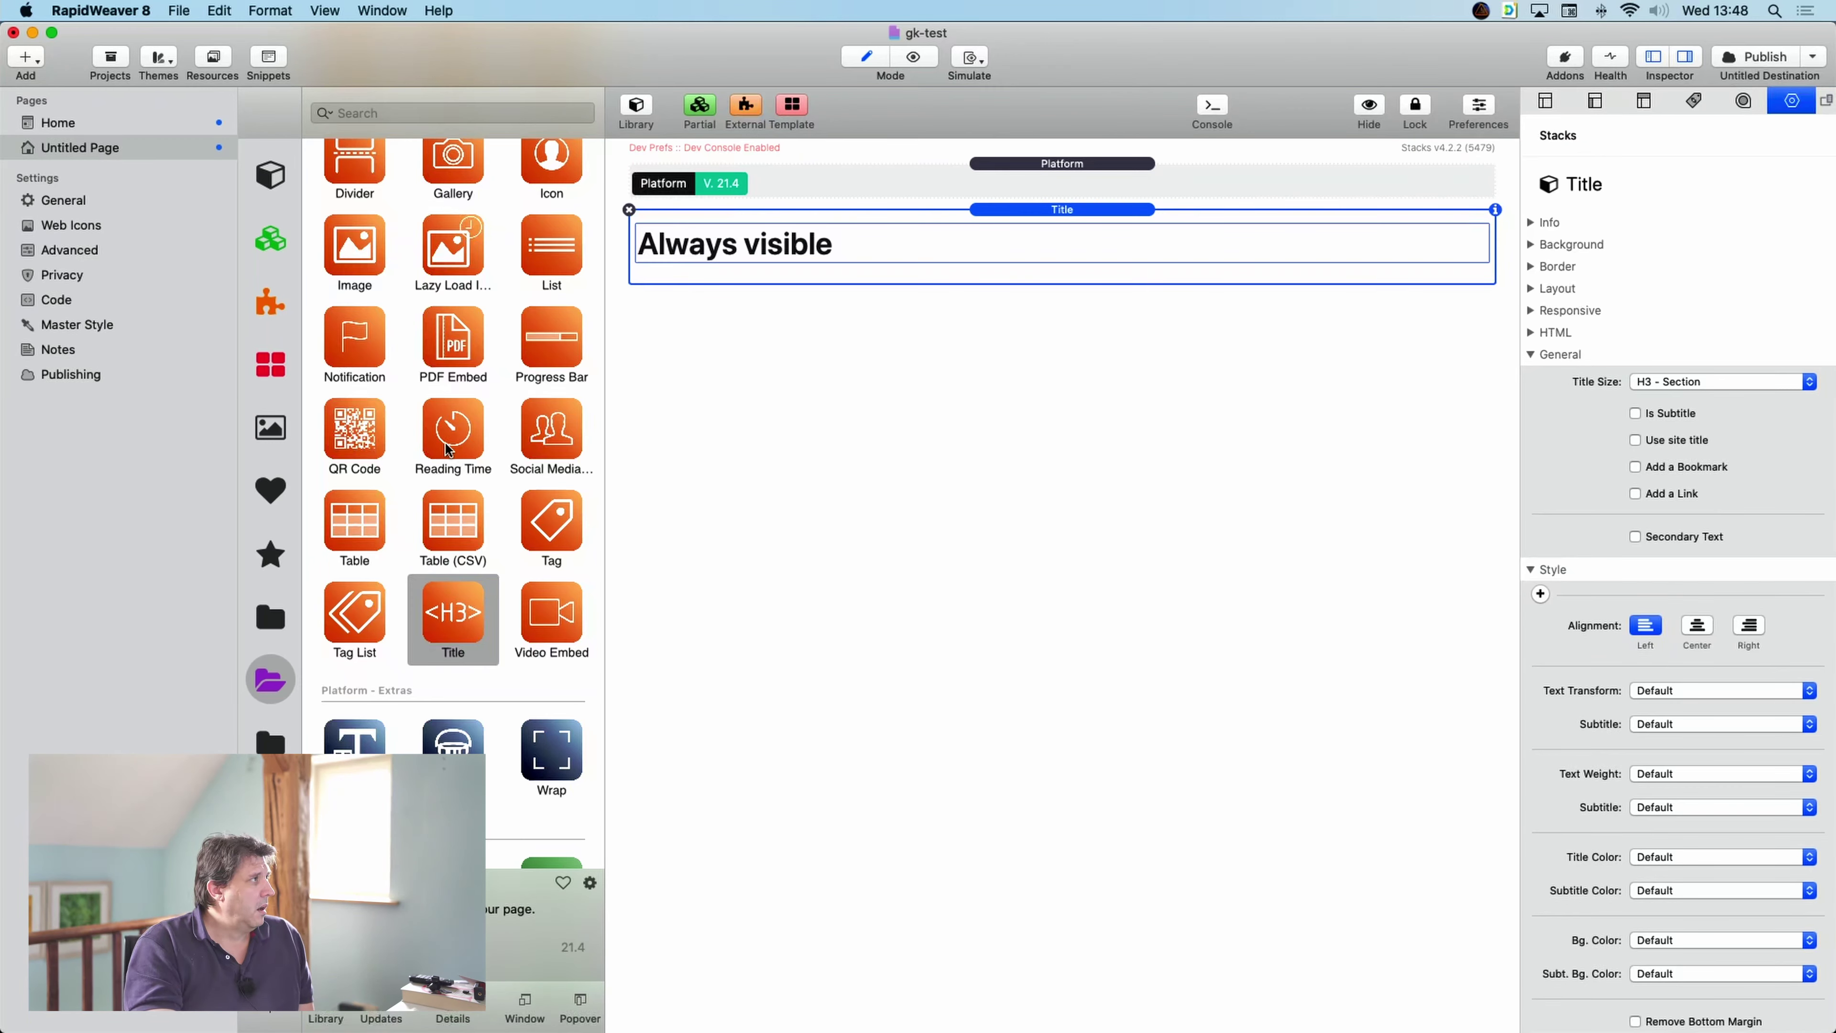
- Add a 1 Column container and move the Always visible title into it
{"action": "scroll", "coordinate": [483, 227], "scroll_direction": "up", "scroll_amount": 15}
{"action": "scroll", "coordinate": [483, 228], "scroll_direction": "up", "scroll_amount": 5}
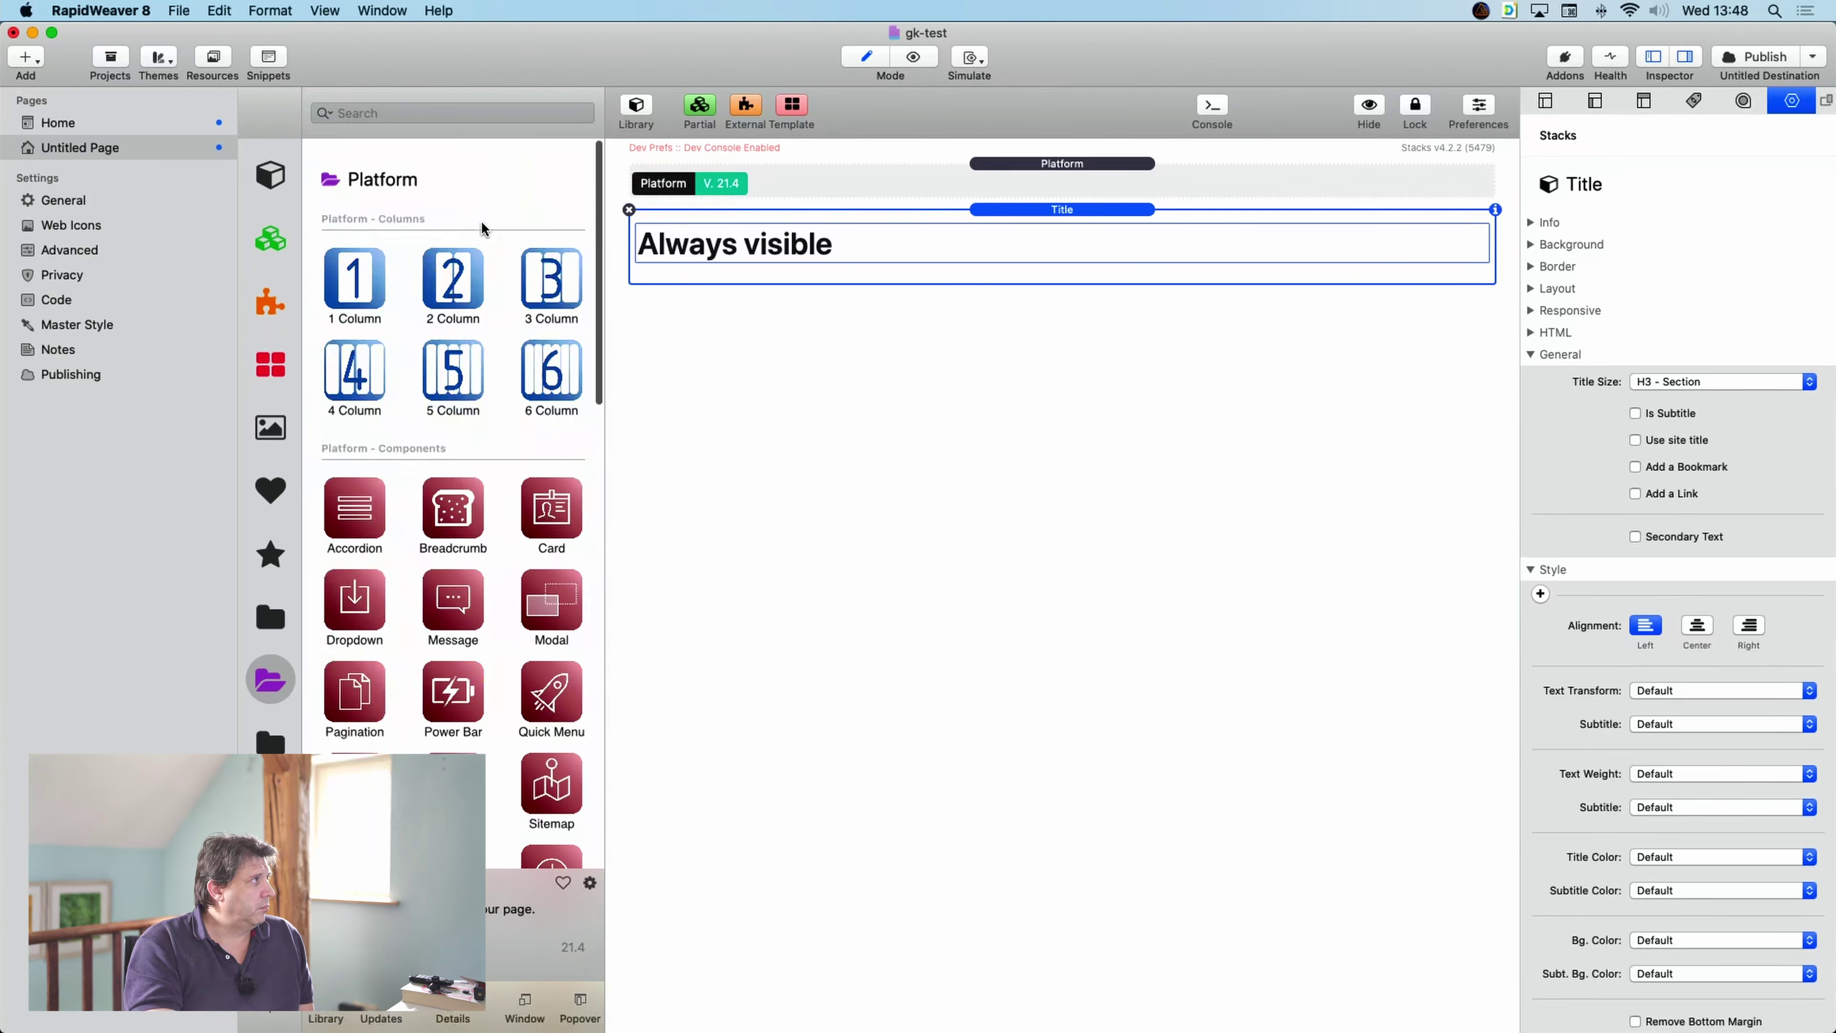
{"action": "left_click_drag", "start_coordinate": [354, 275], "coordinate": [1113, 224]}
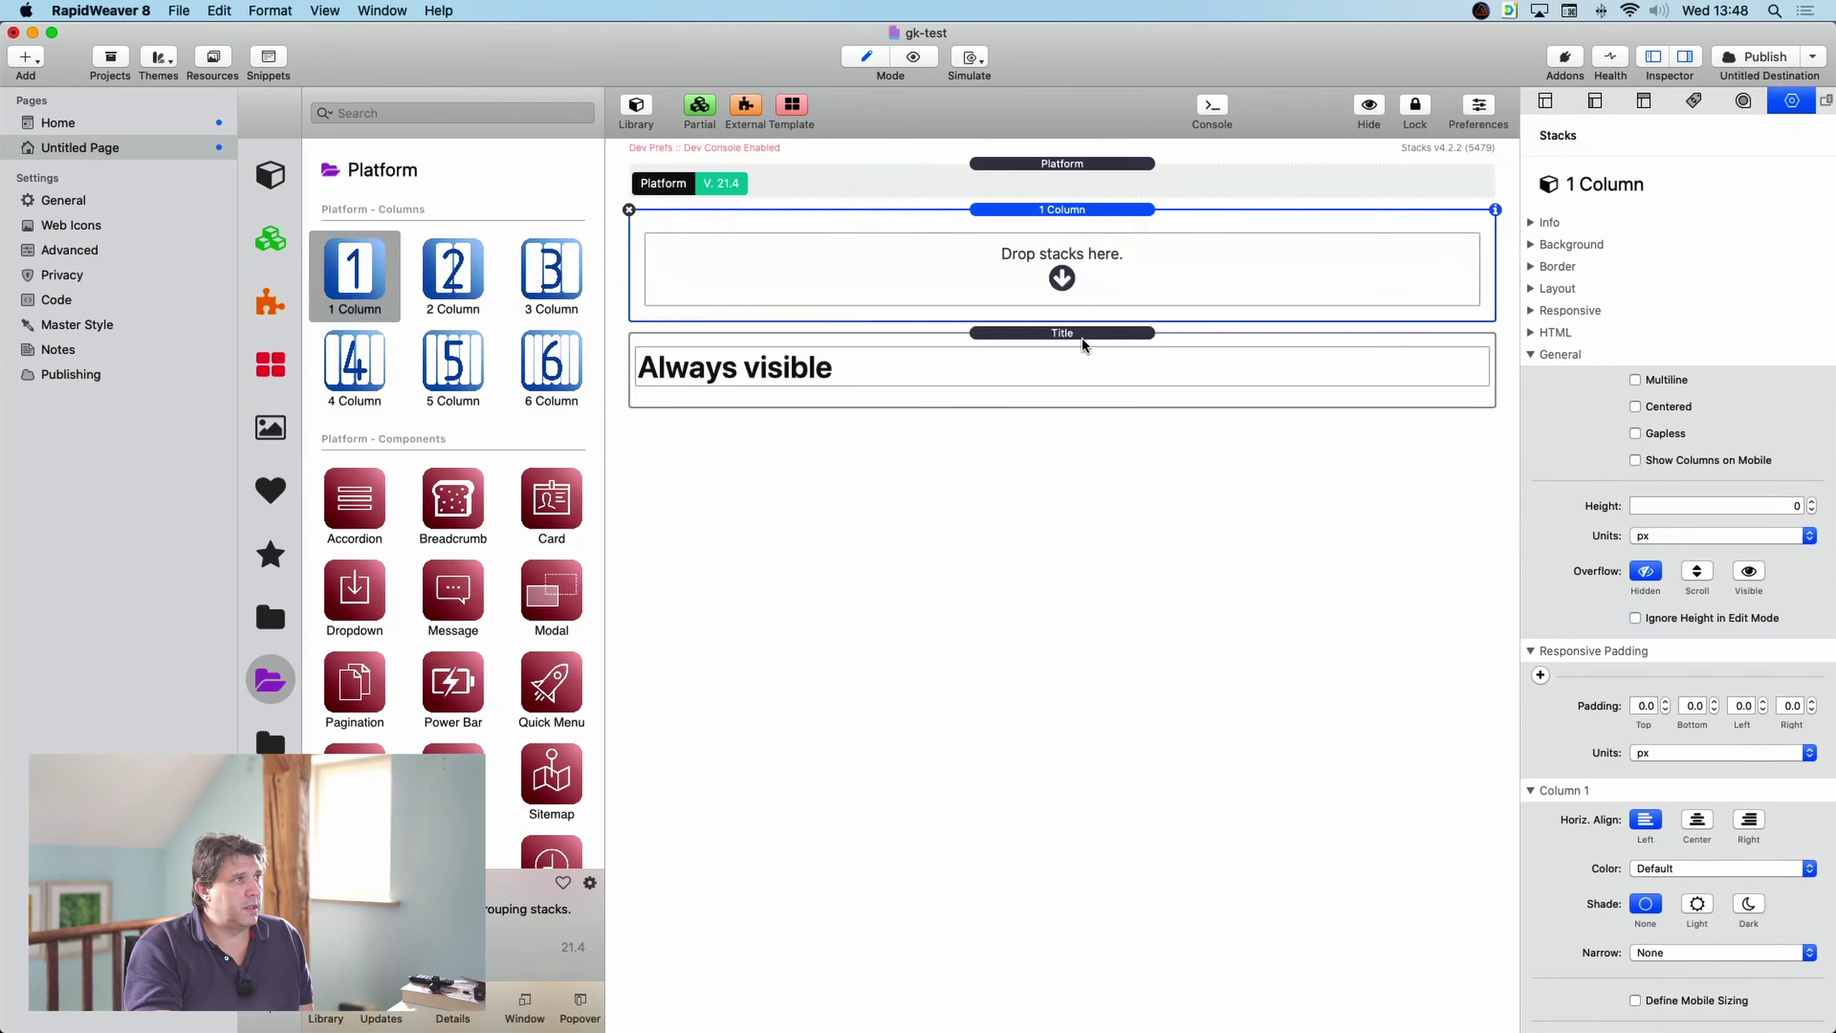
{"action": "left_click_drag", "start_coordinate": [1083, 335], "coordinate": [1090, 274]}
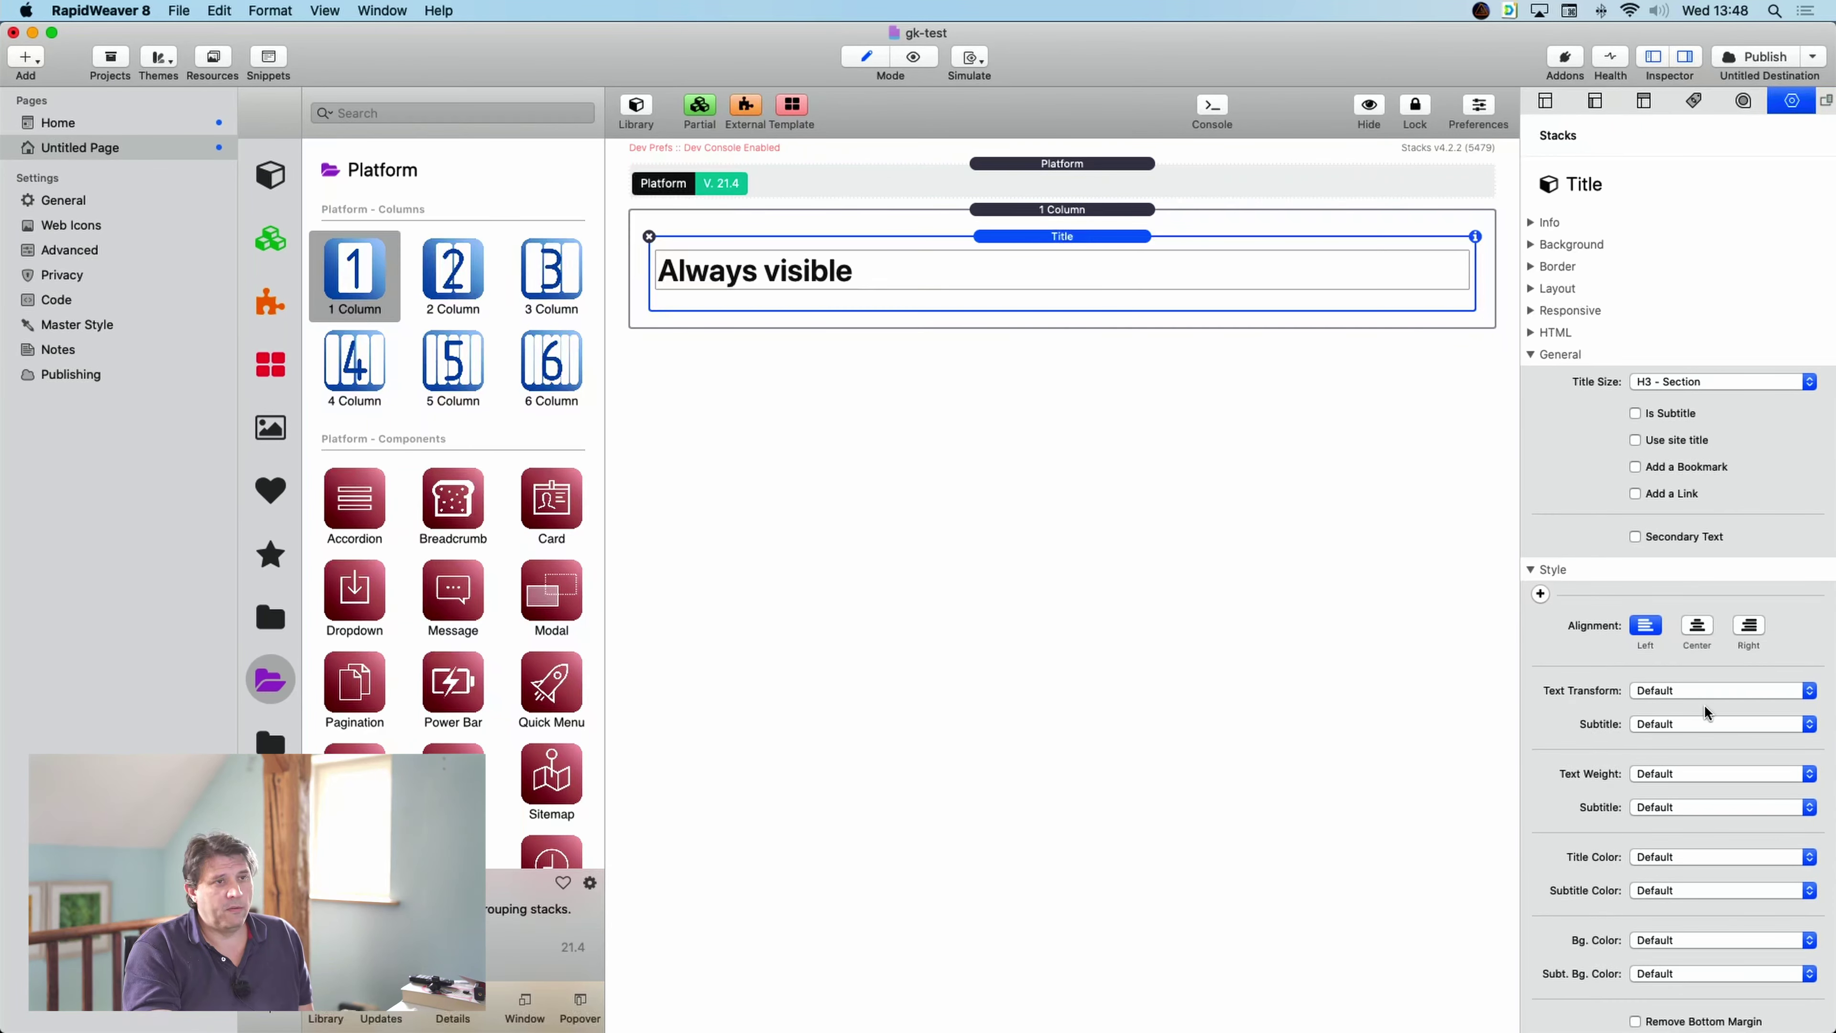
- Give the column tablet size 10 with offset 1, then preview the result and return to editing
{"action": "left_click", "coordinate": [1094, 209]}
{"action": "scroll", "coordinate": [1711, 933], "scroll_direction": "down", "scroll_amount": 3}
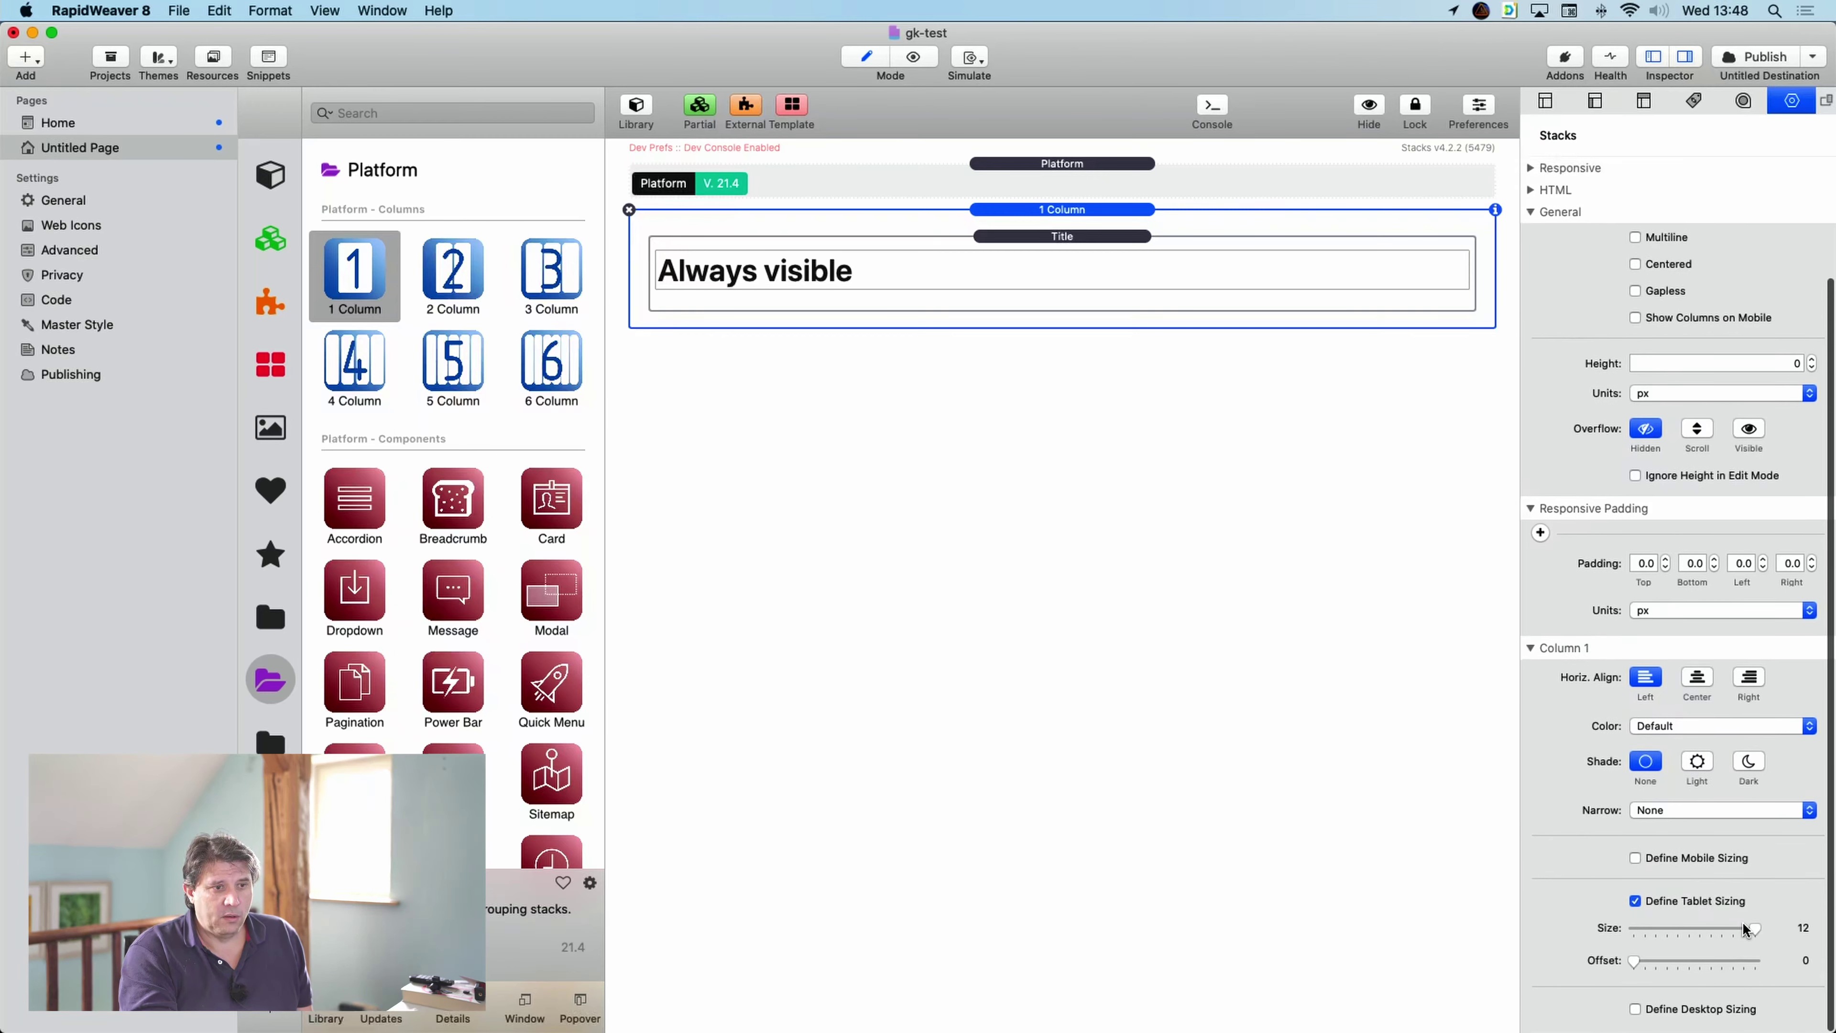
{"action": "left_click_drag", "start_coordinate": [1756, 926], "coordinate": [1740, 927]}
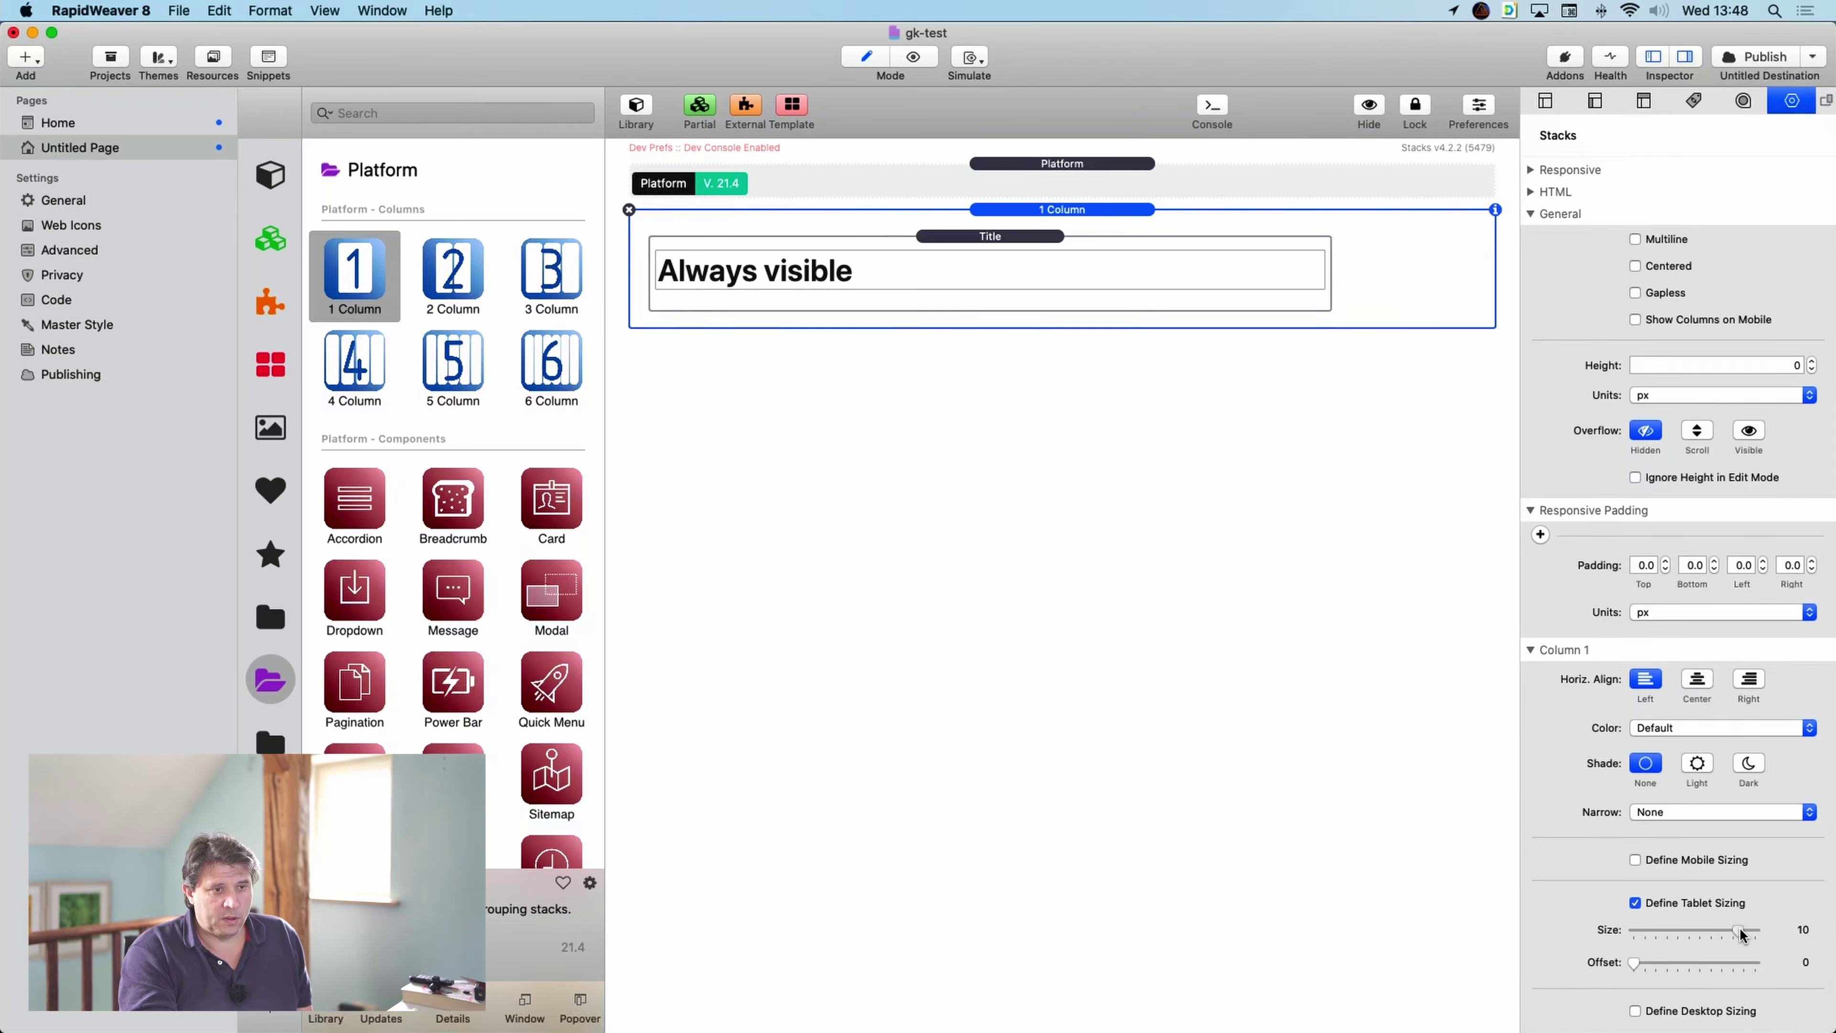
{"action": "left_click", "coordinate": [1638, 964]}
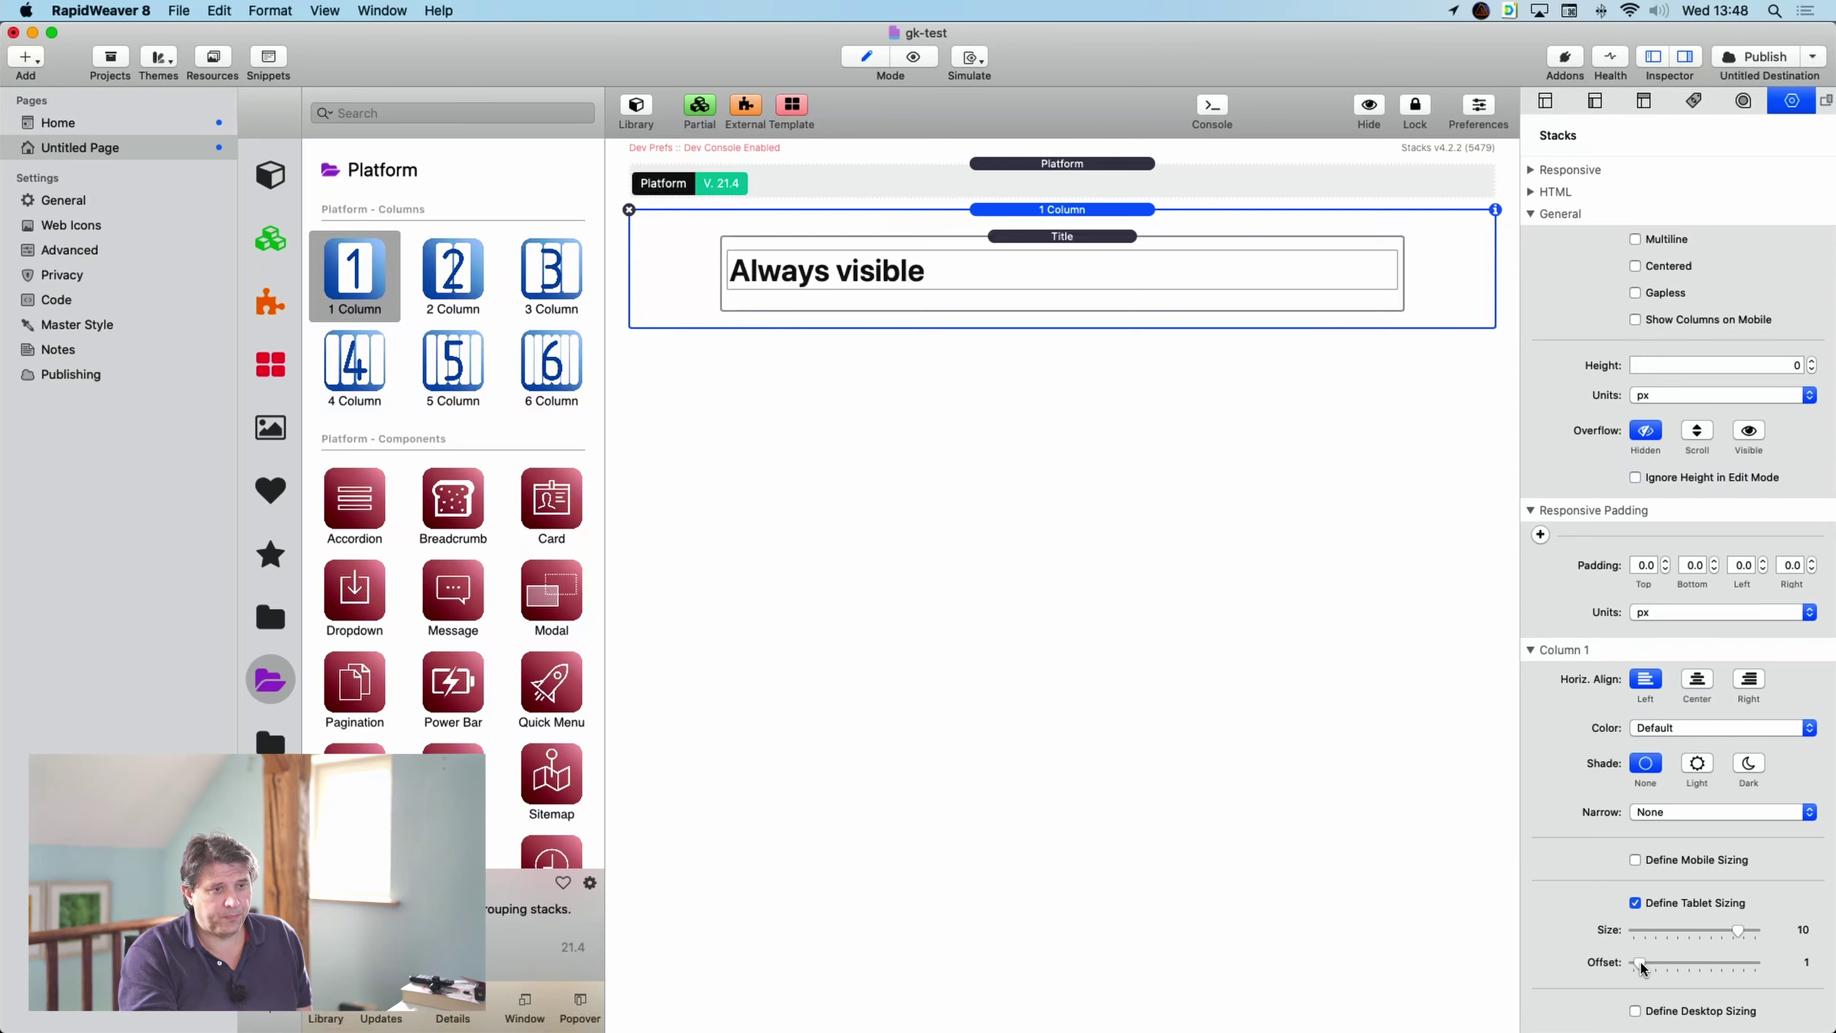
{"action": "left_click", "coordinate": [914, 58]}
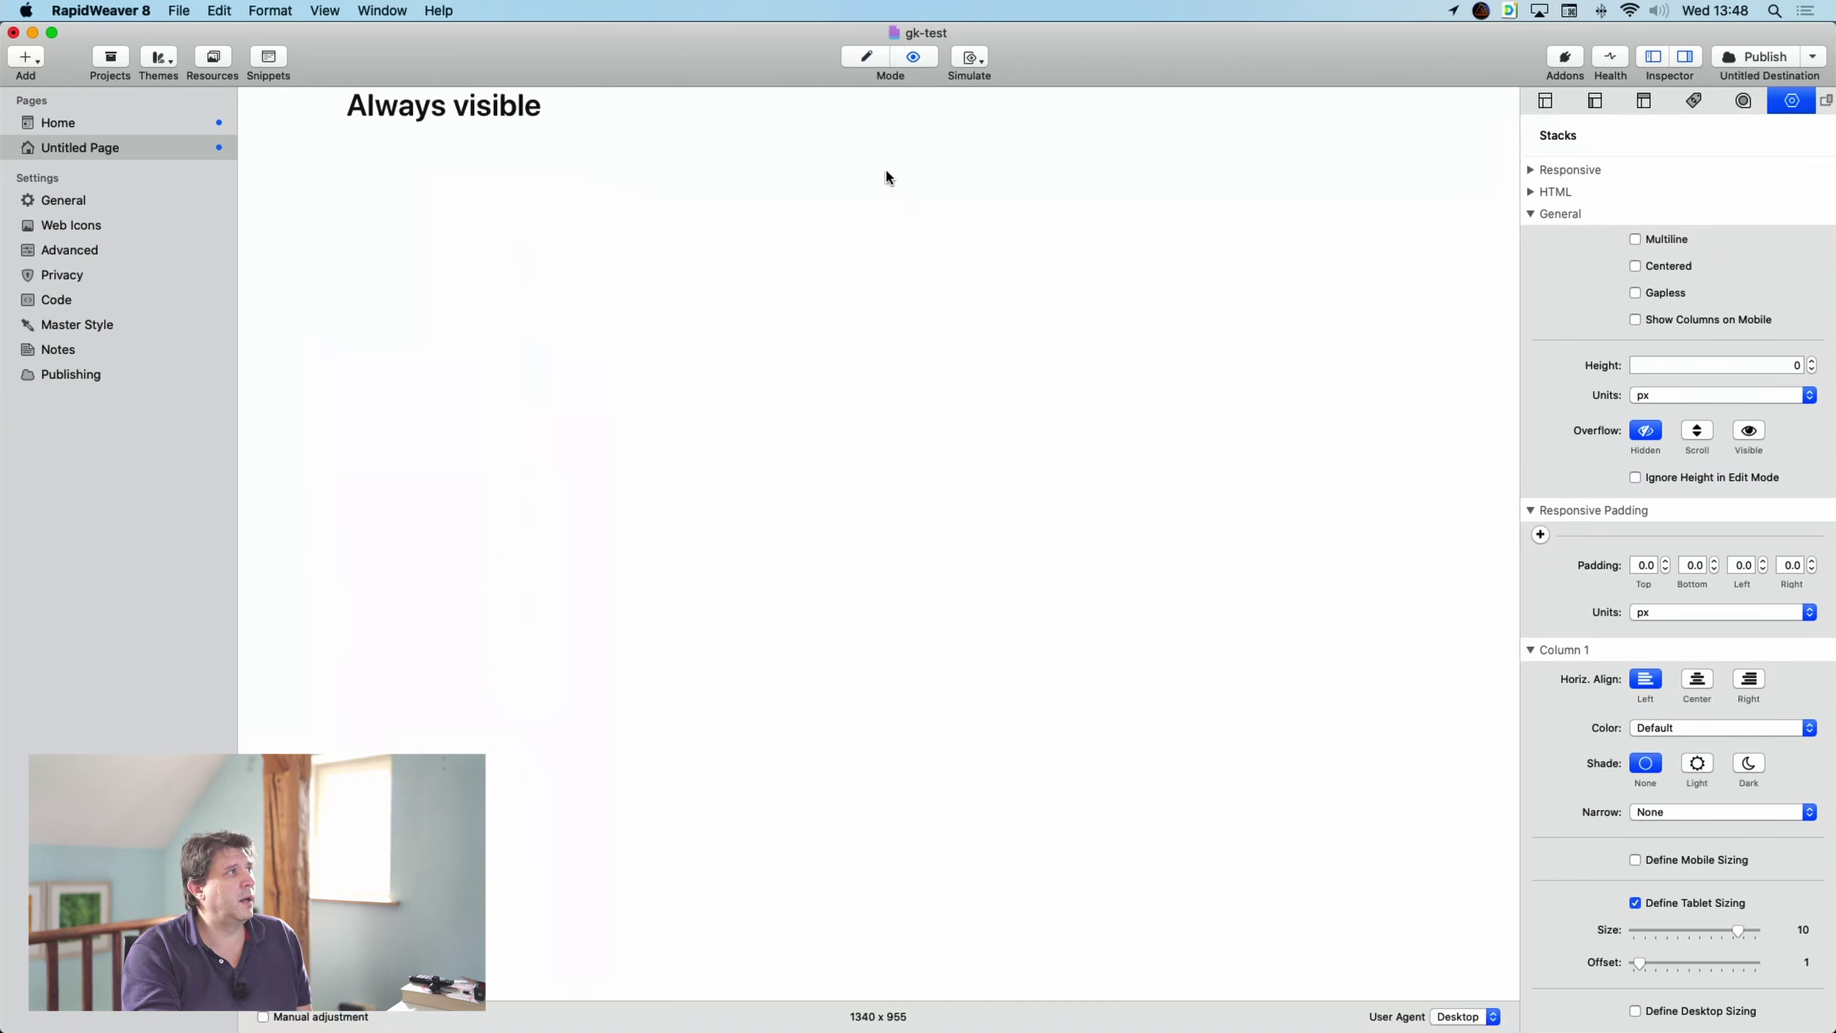
{"action": "left_click", "coordinate": [857, 64]}
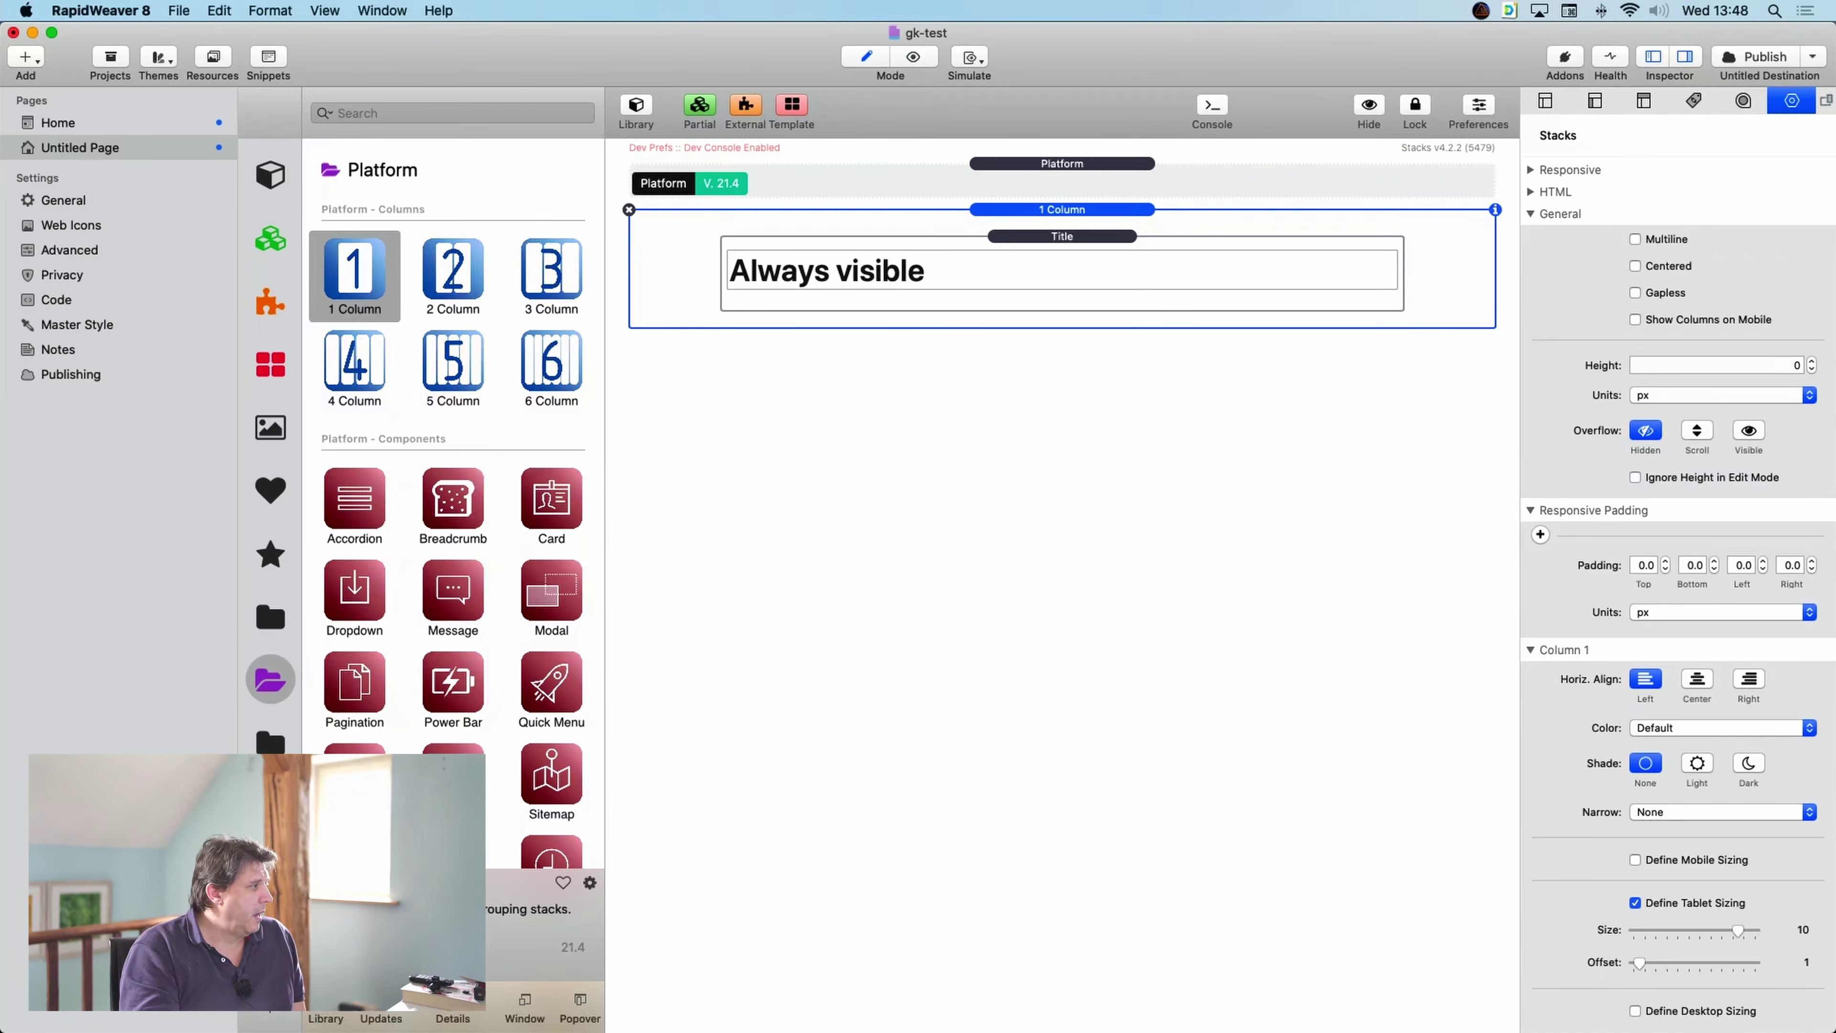
- Add a Stack-Keeper, confirm its Gatekeeper ID matches the Home page's, and move it under the title
{"action": "left_click", "coordinate": [270, 743]}
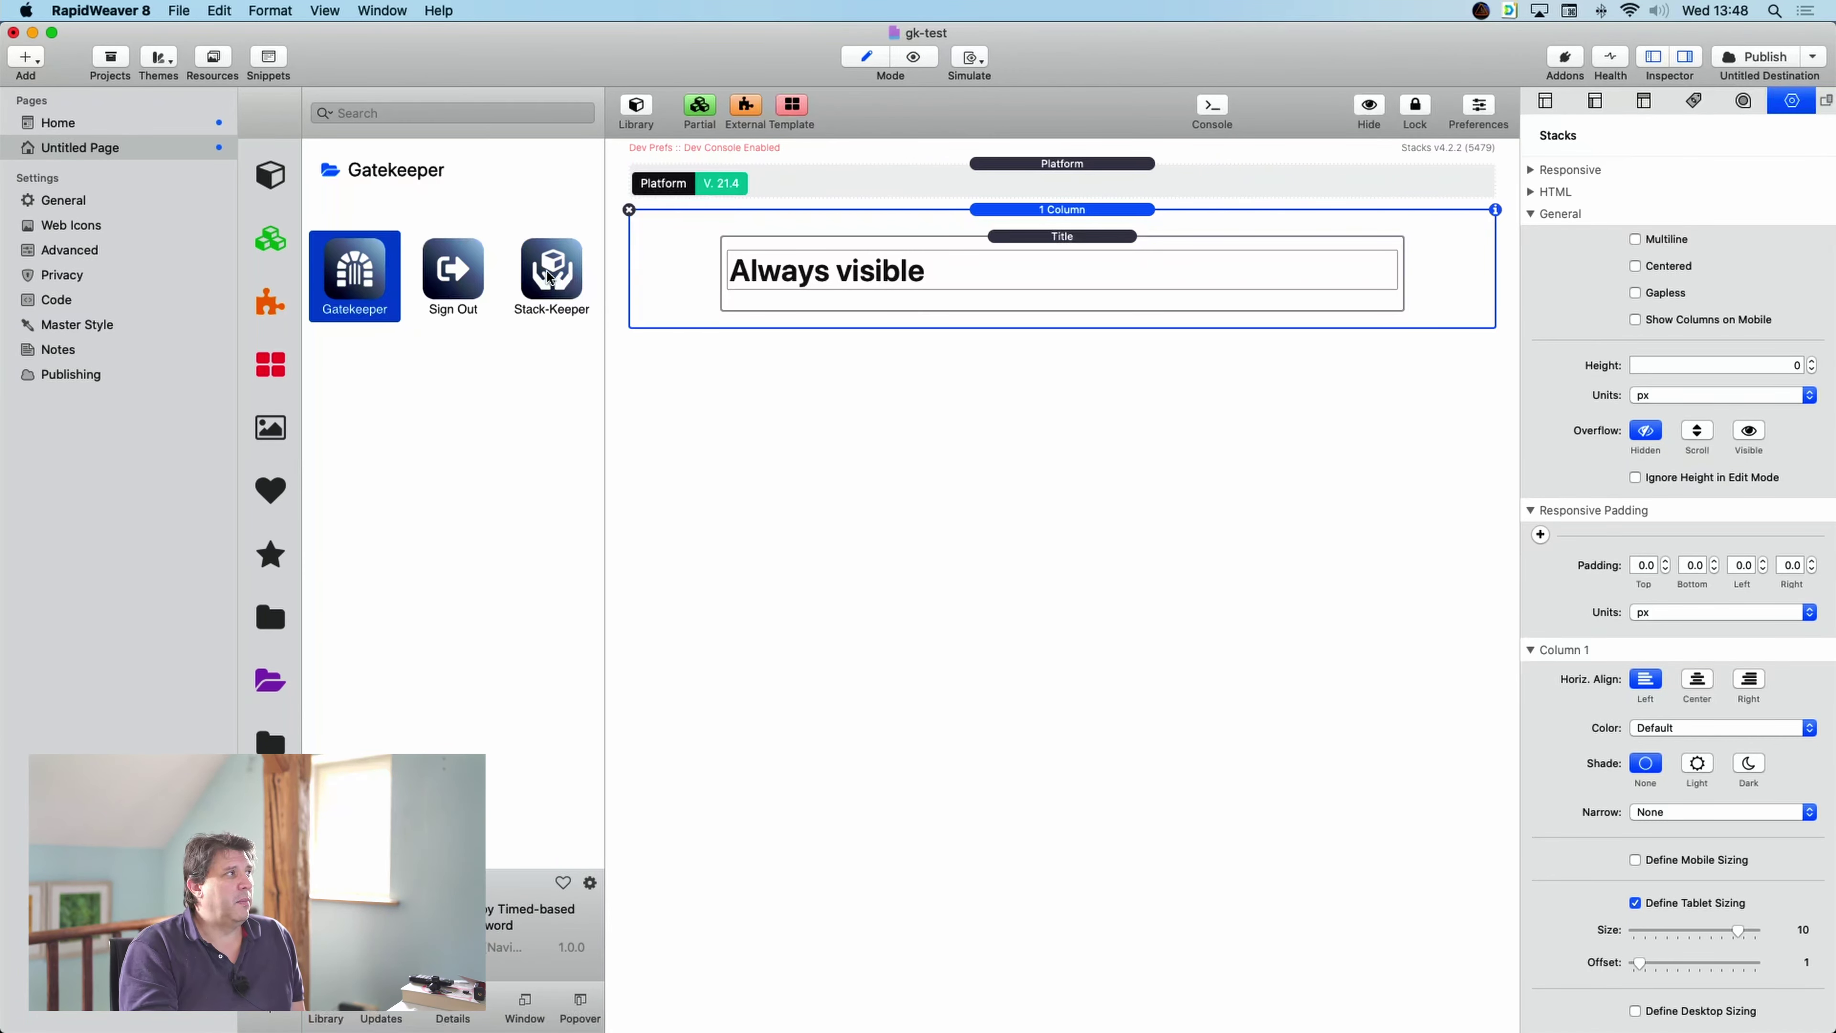
{"action": "left_click_drag", "start_coordinate": [551, 277], "coordinate": [734, 343]}
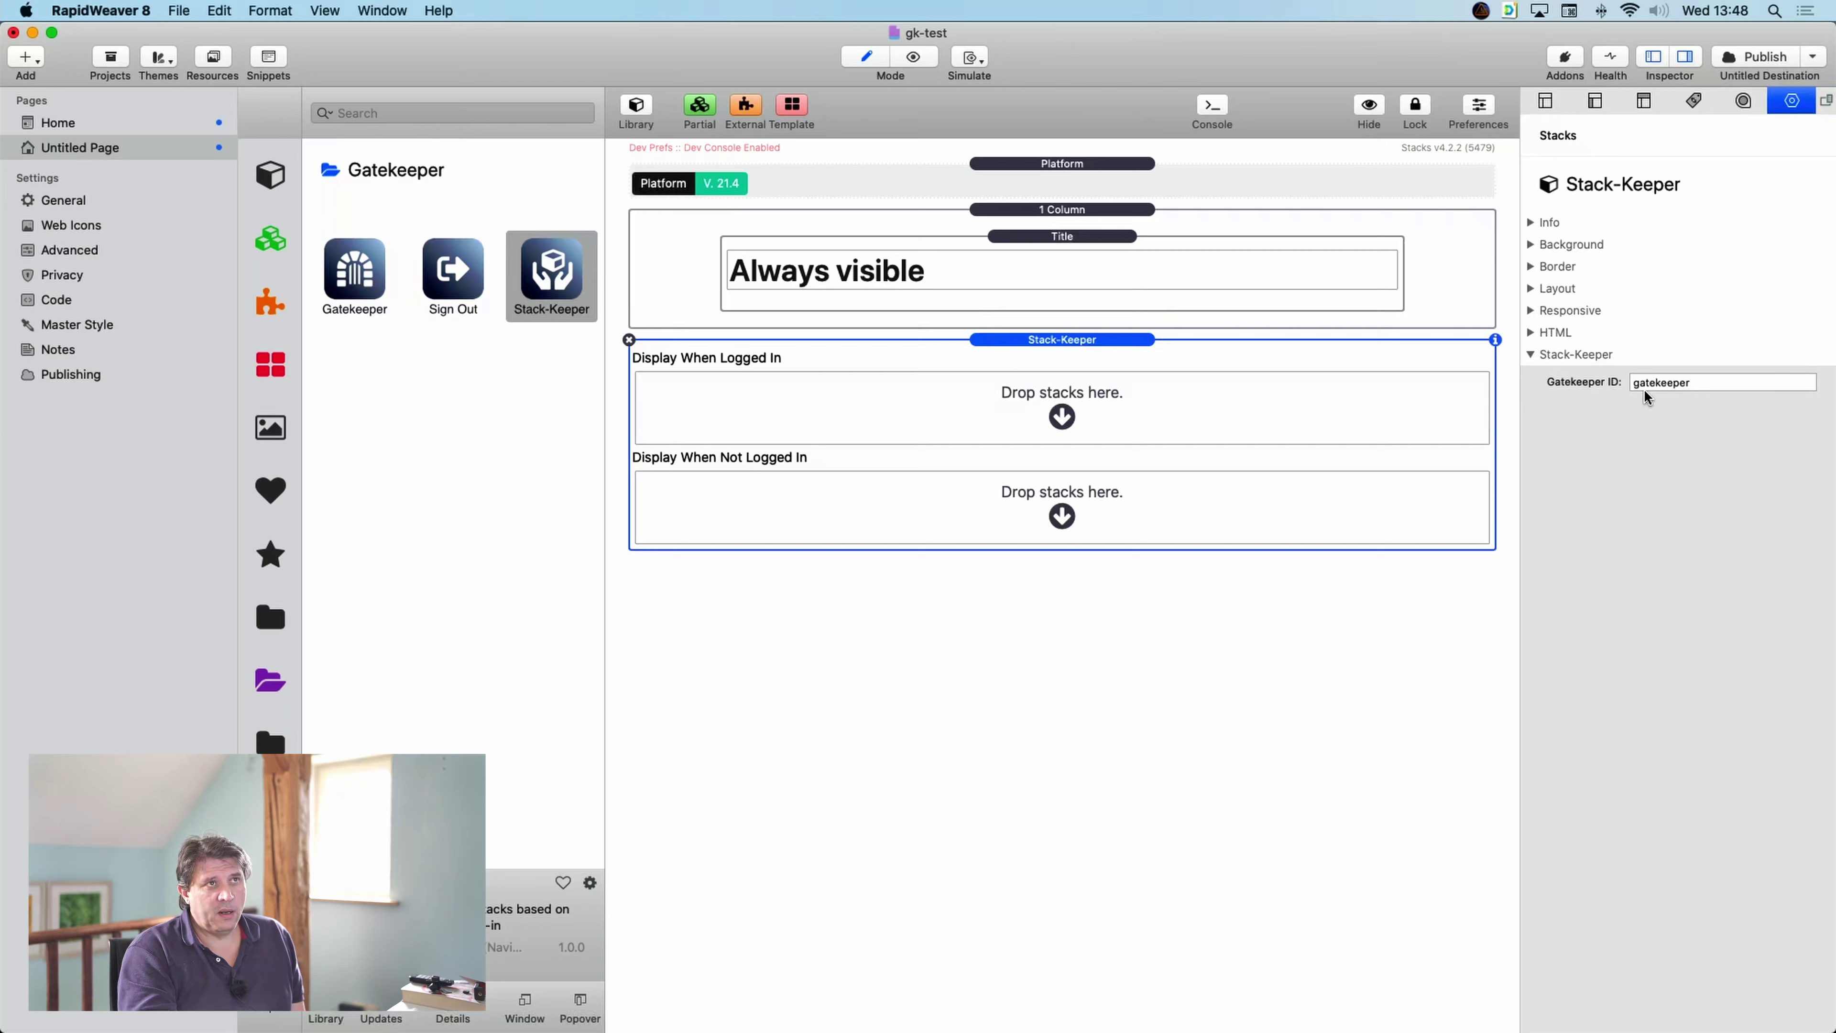
{"action": "left_click", "coordinate": [1699, 380]}
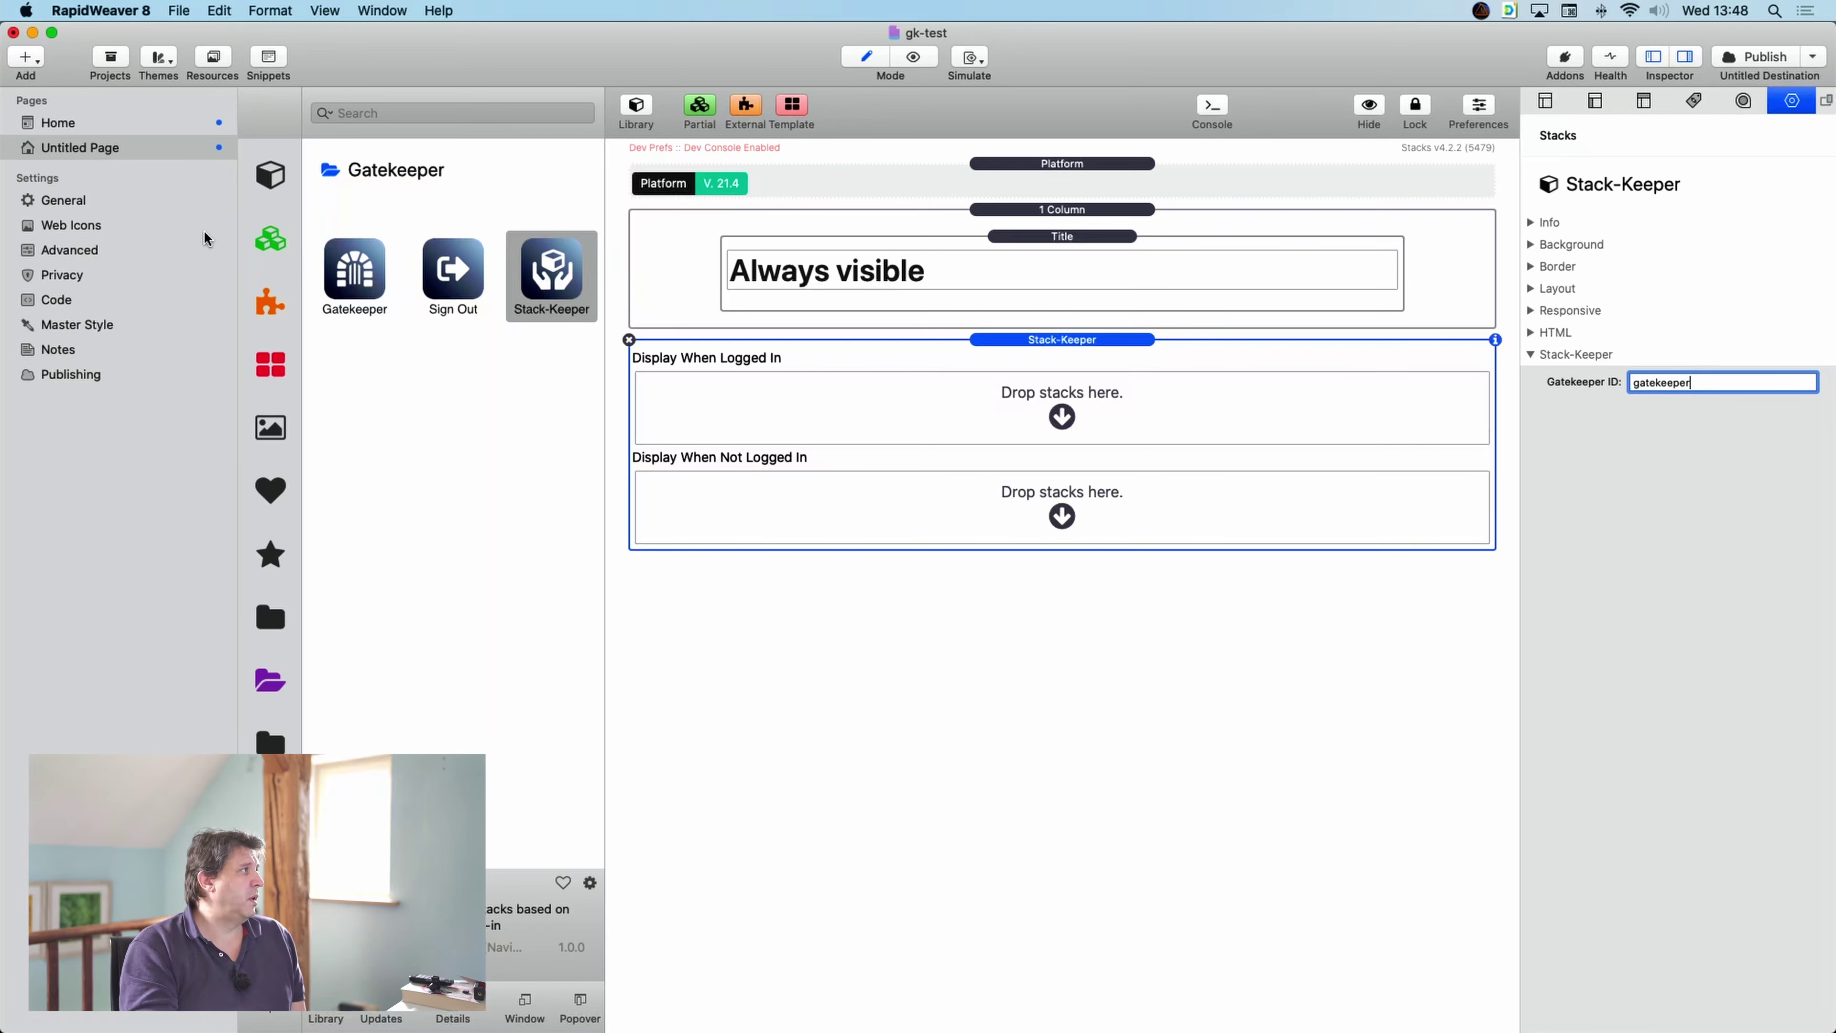
{"action": "left_click", "coordinate": [107, 123]}
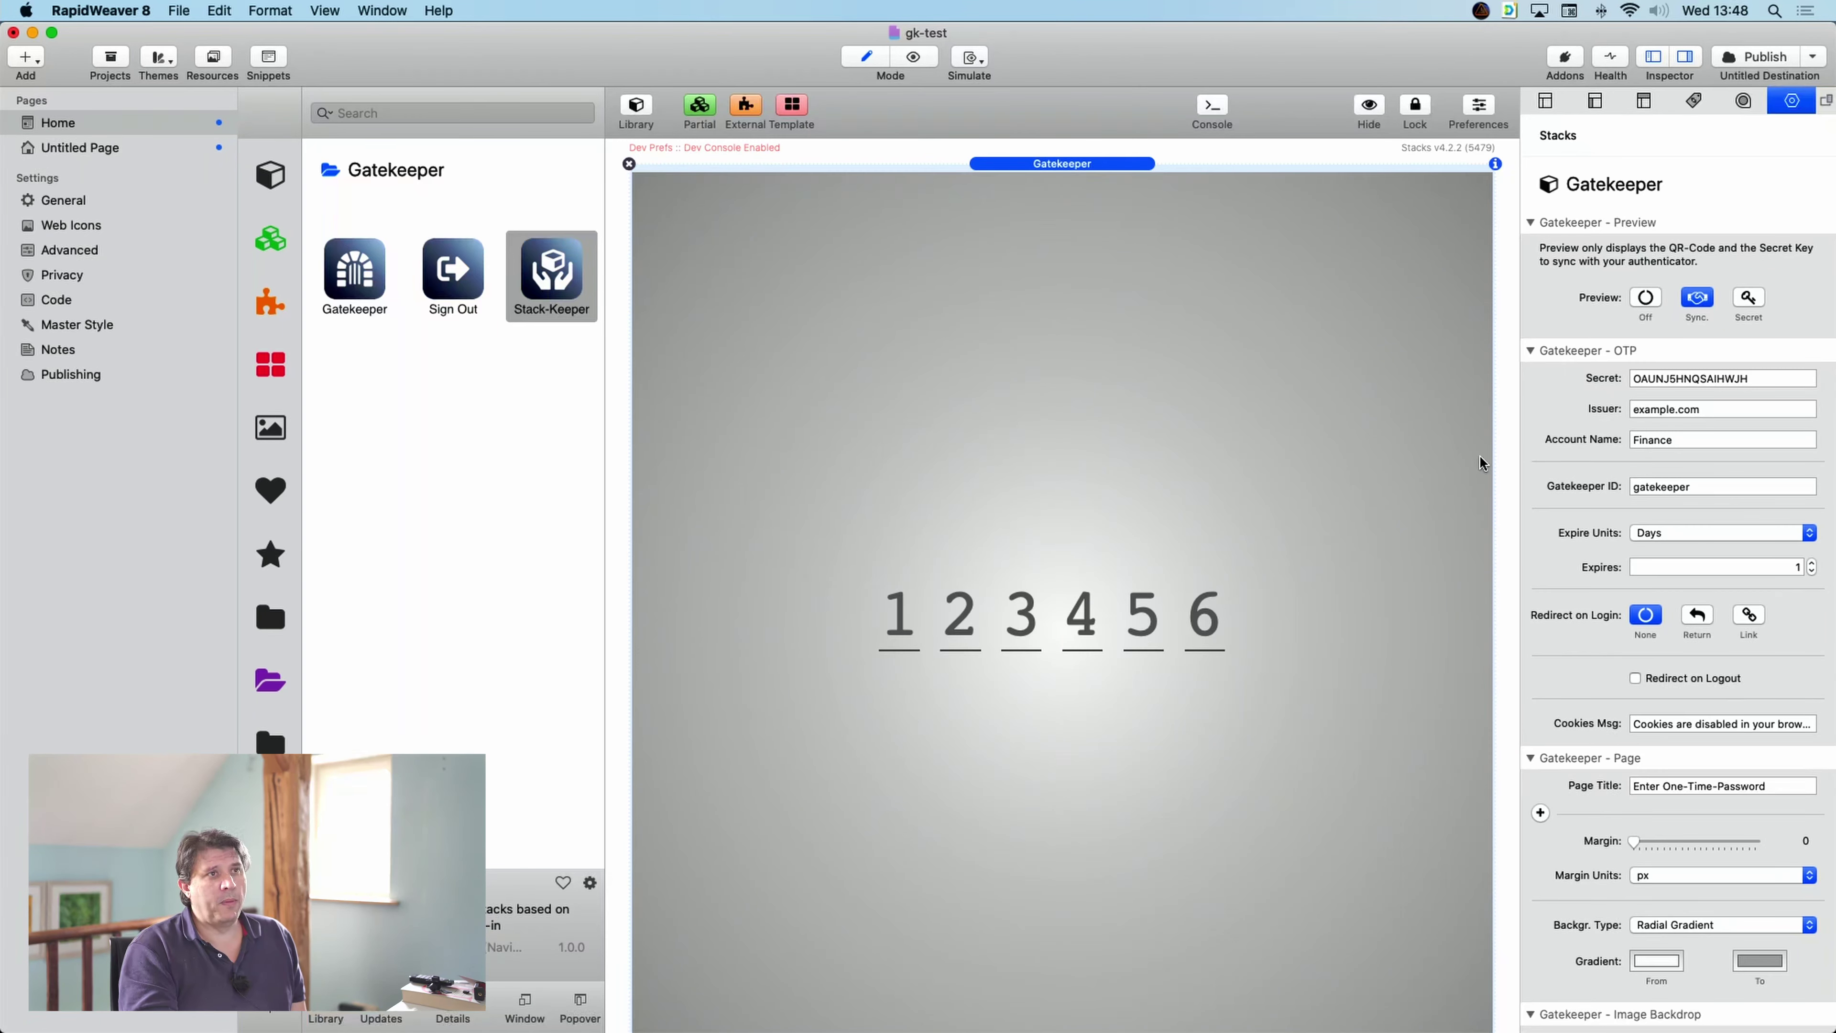
{"action": "left_click", "coordinate": [1697, 490]}
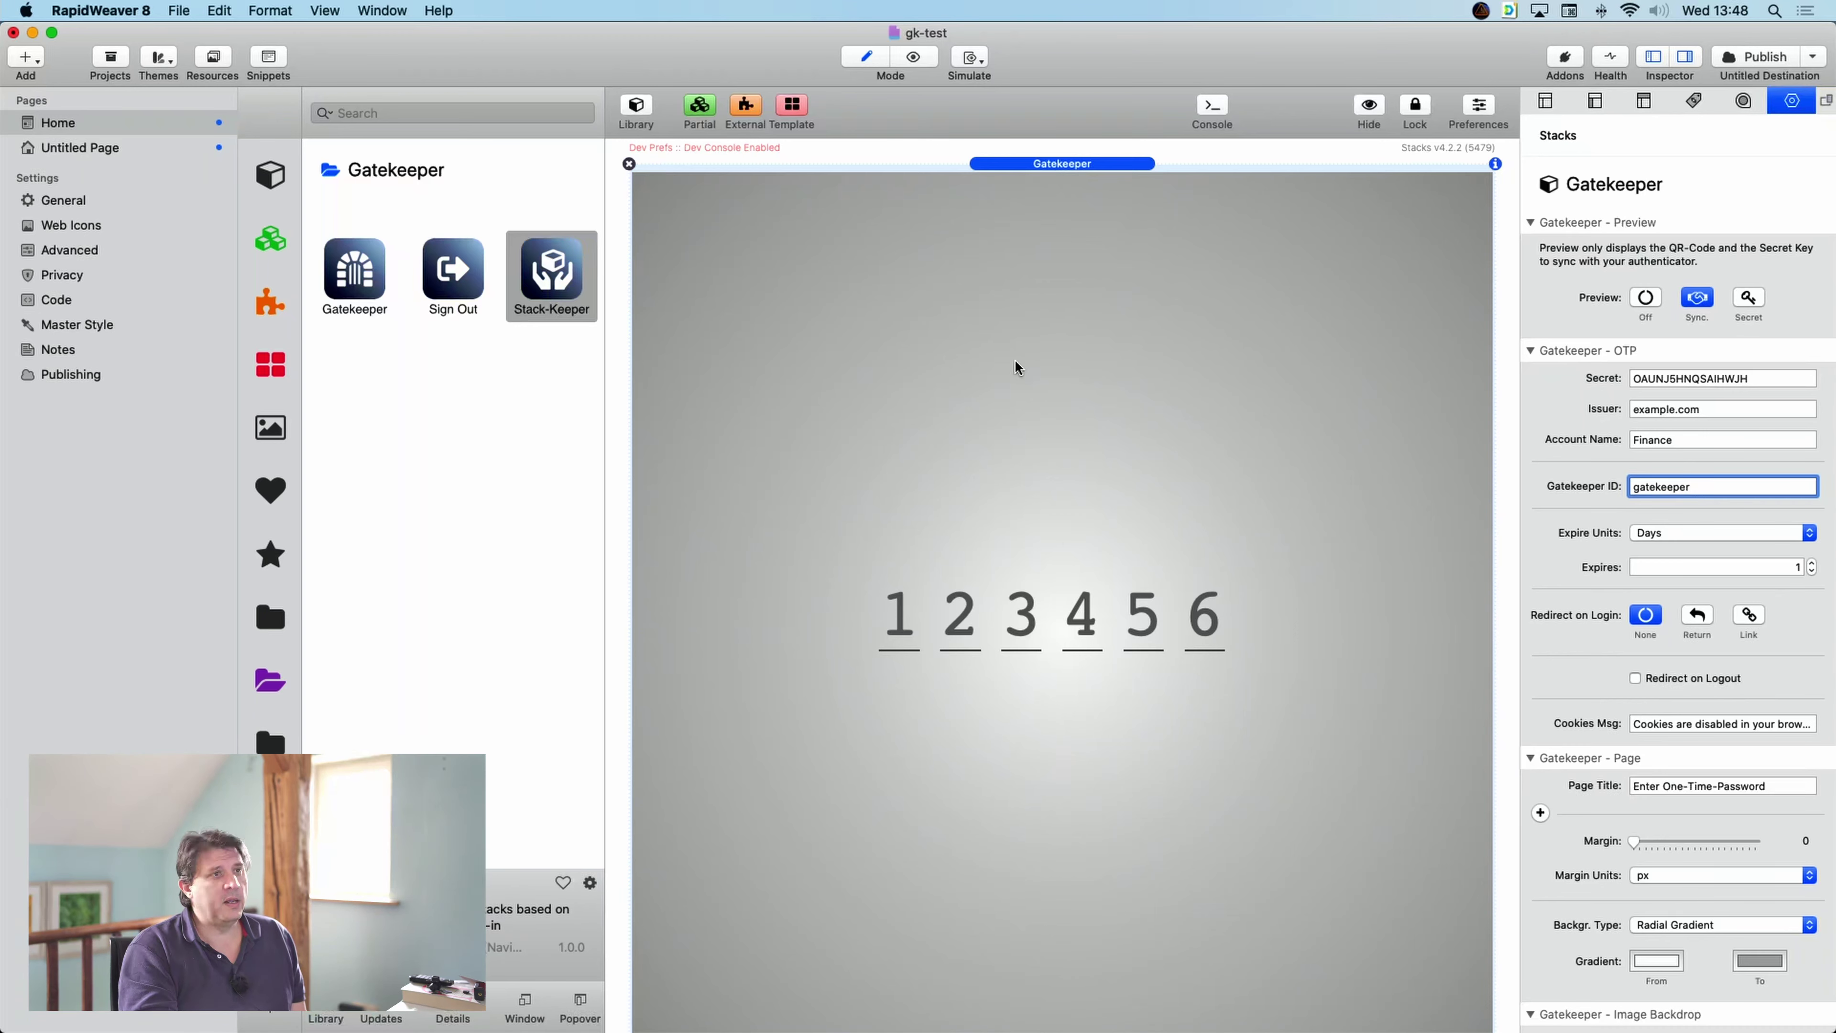
{"action": "left_click", "coordinate": [127, 150]}
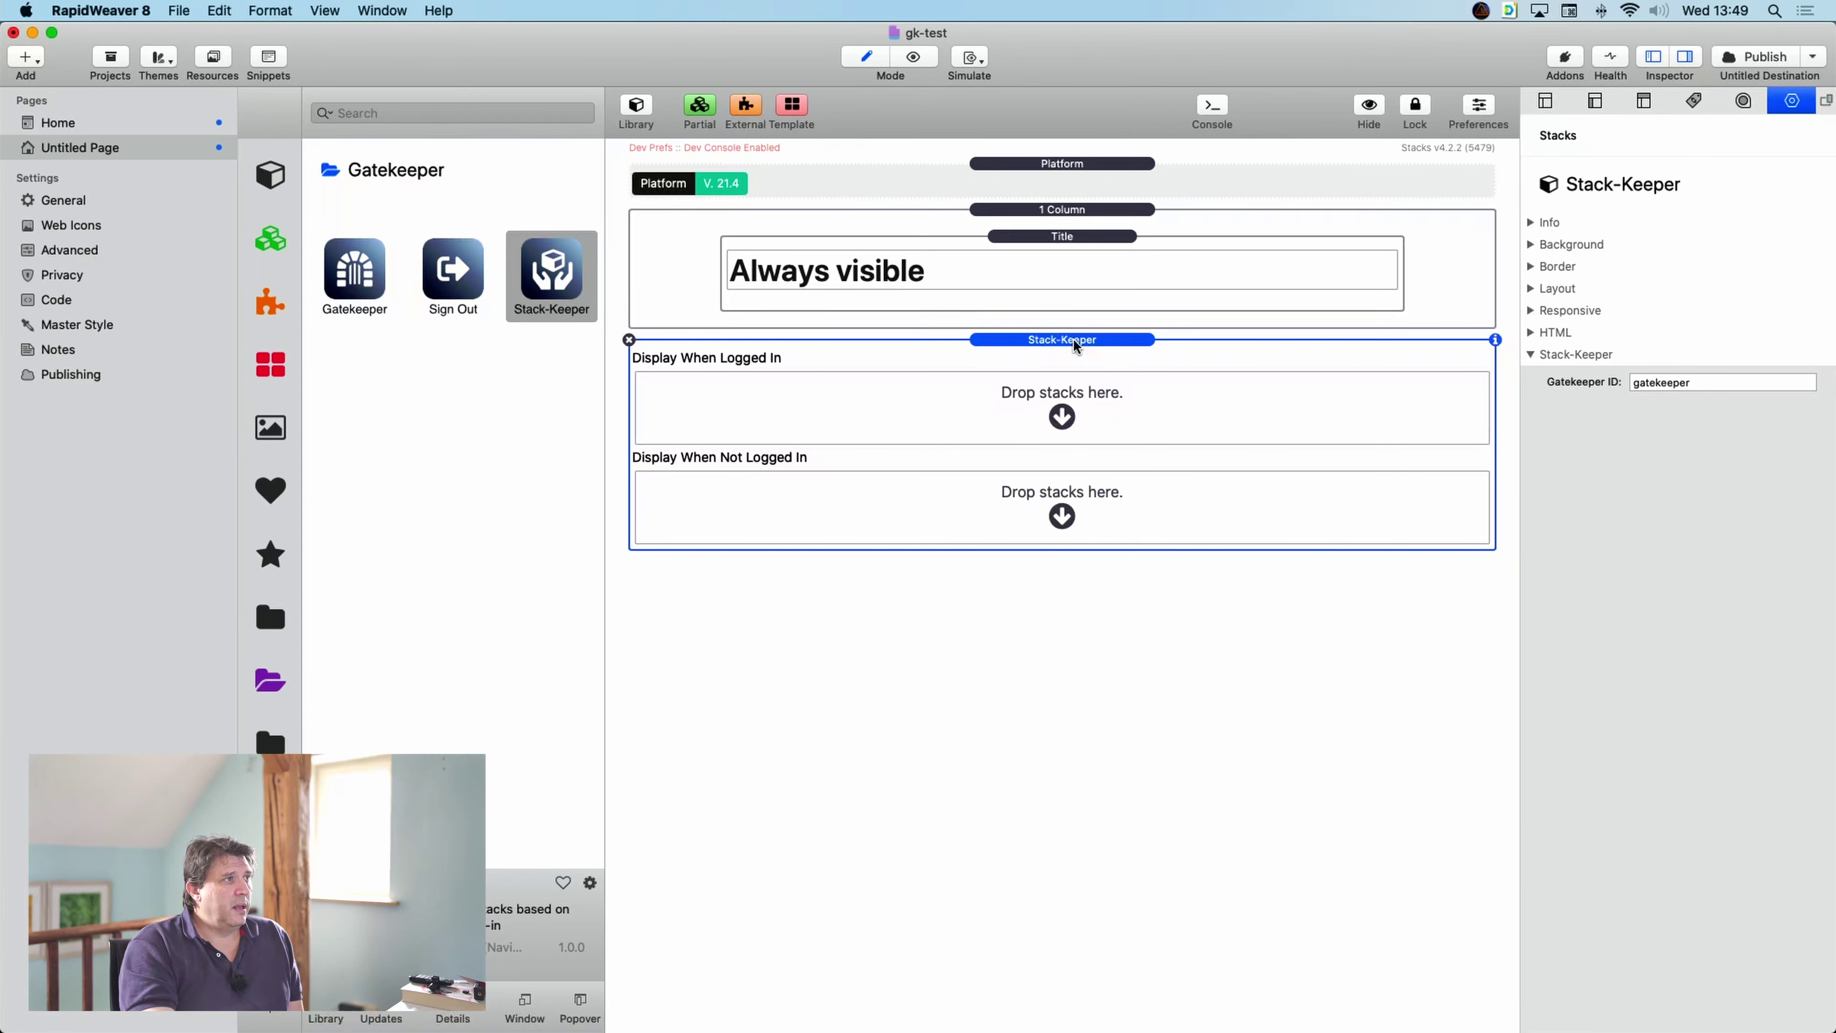
{"action": "left_click_drag", "start_coordinate": [1074, 341], "coordinate": [1080, 308]}
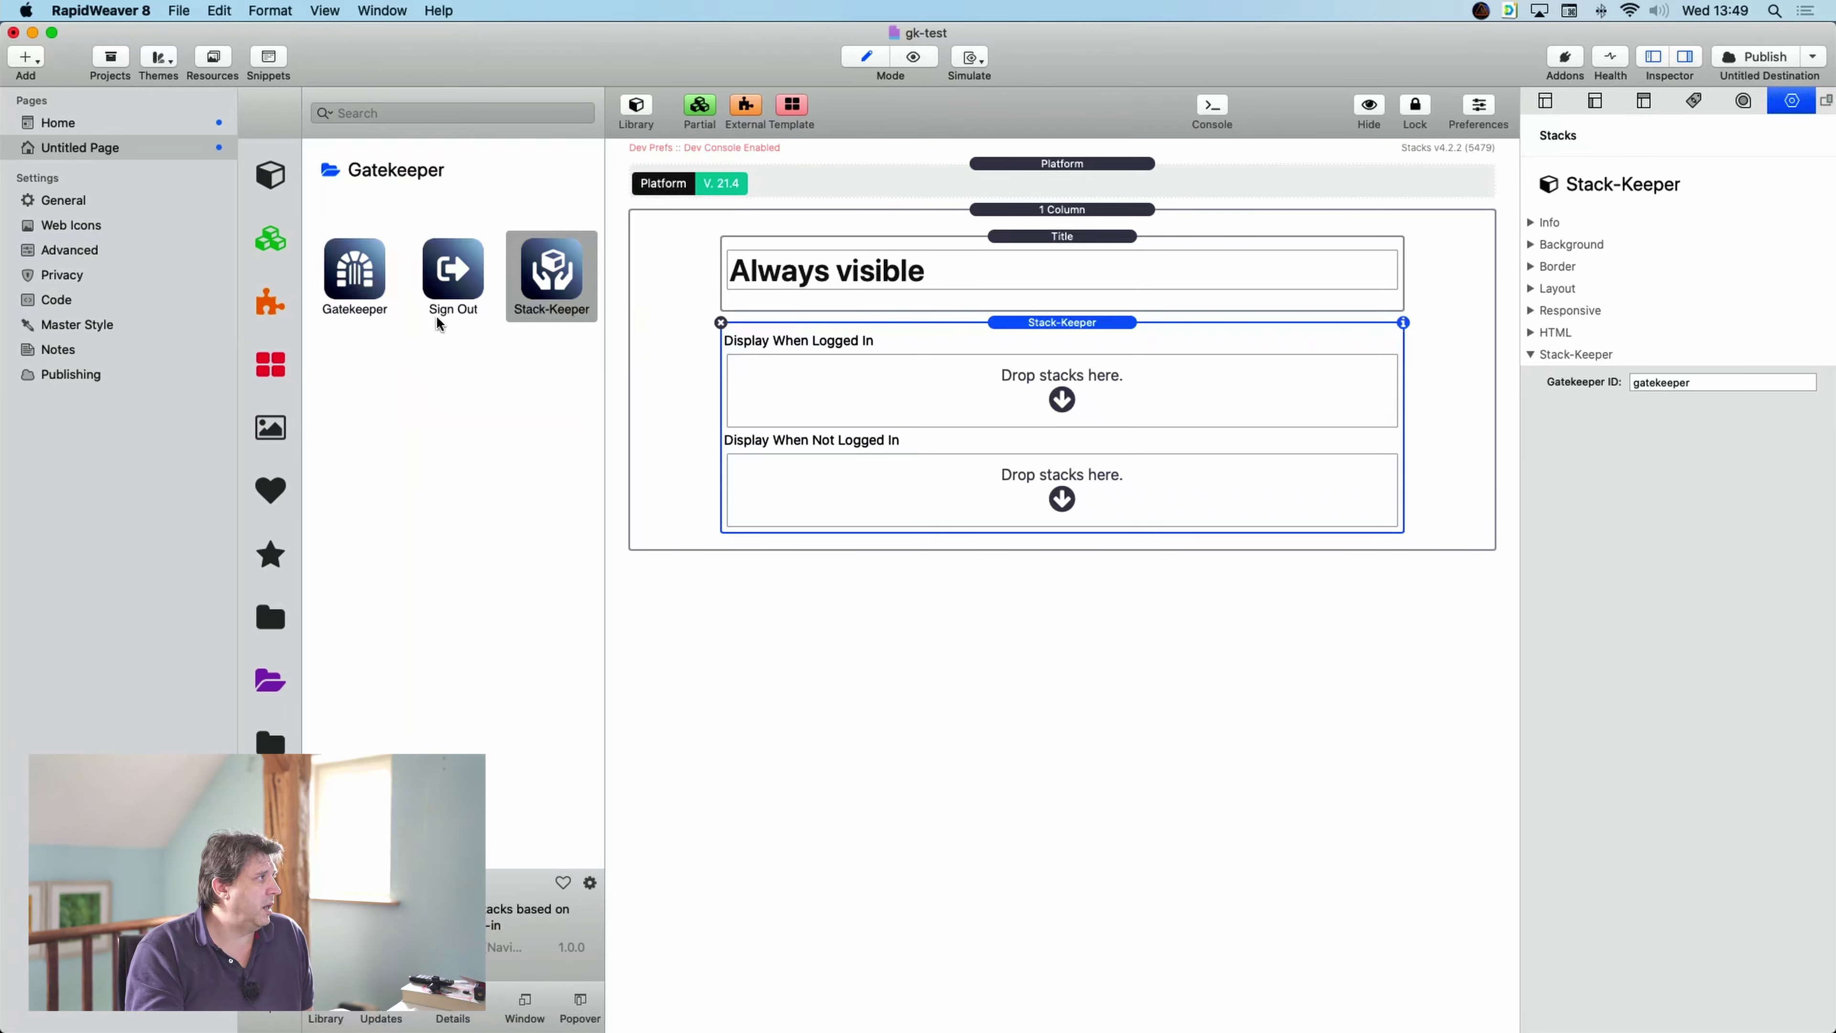
- Add a centred Button to the not-logged-in area labelled 'Log In'
{"action": "left_click", "coordinate": [269, 687]}
{"action": "scroll", "coordinate": [514, 499], "scroll_direction": "down", "scroll_amount": 5}
{"action": "scroll", "coordinate": [515, 499], "scroll_direction": "down", "scroll_amount": 5}
{"action": "left_click_drag", "start_coordinate": [446, 506], "coordinate": [962, 482]}
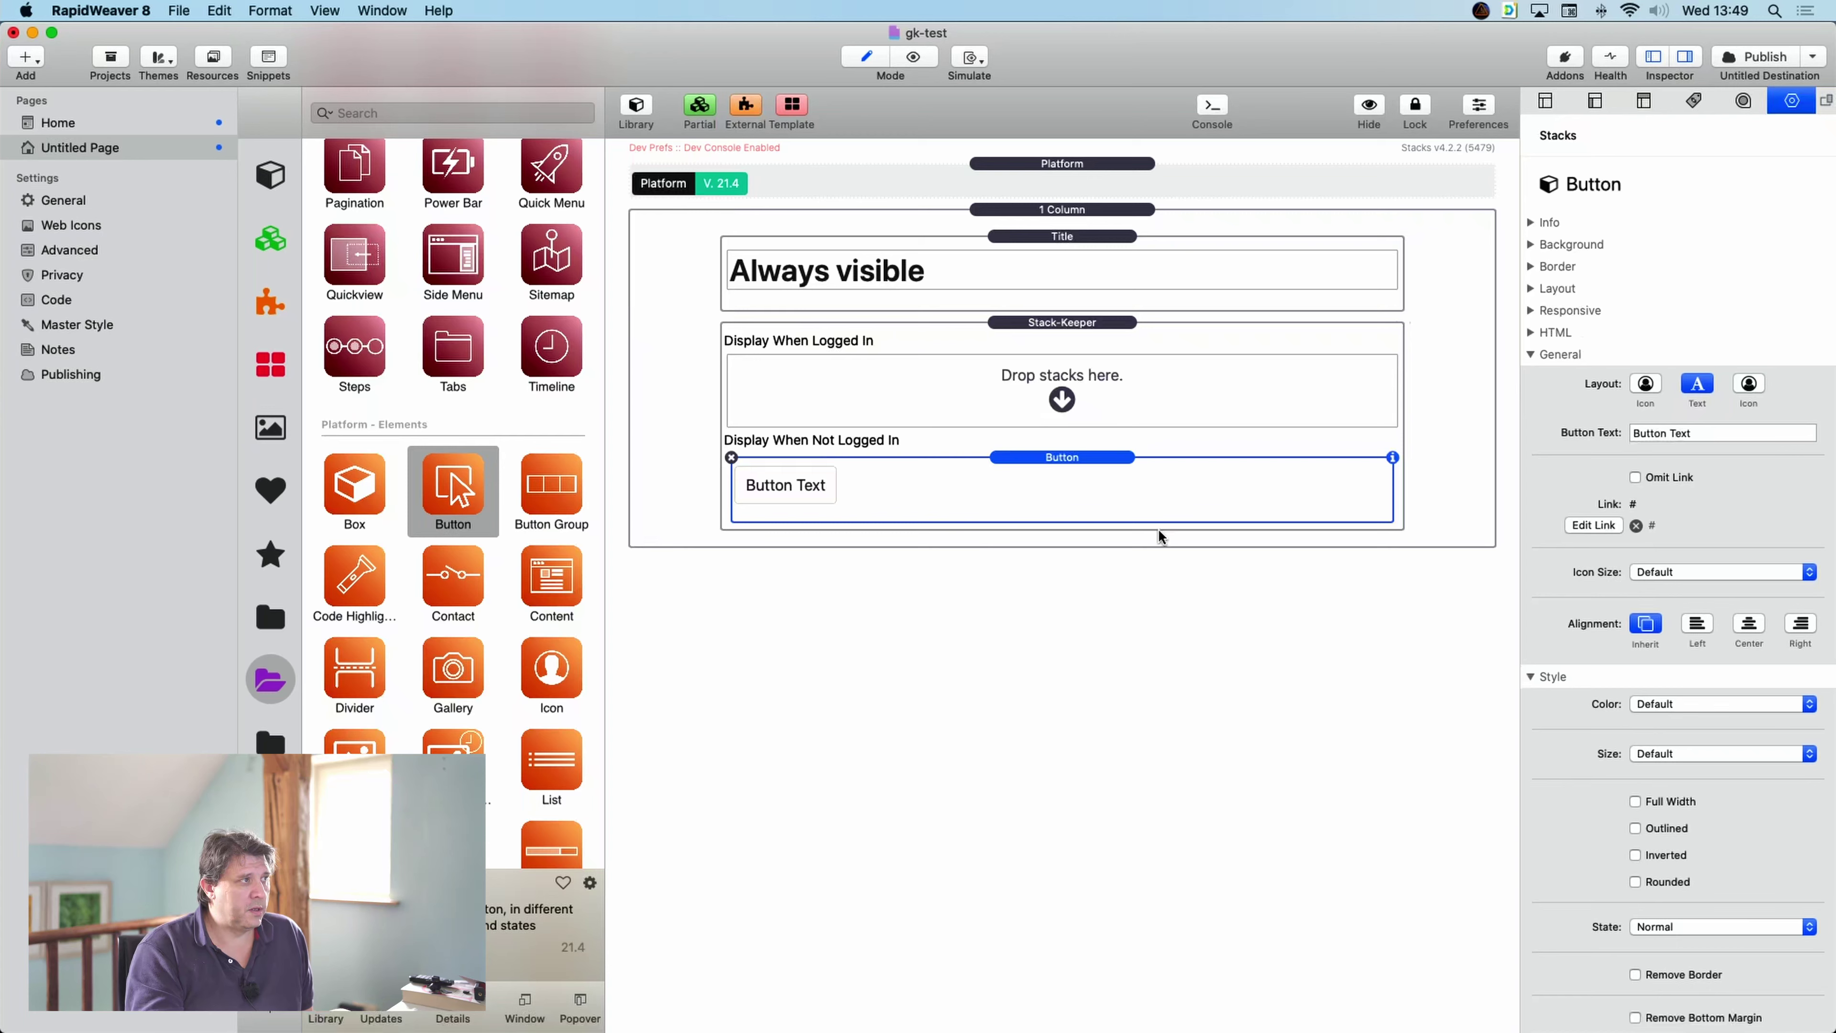
{"action": "left_click", "coordinate": [1759, 632]}
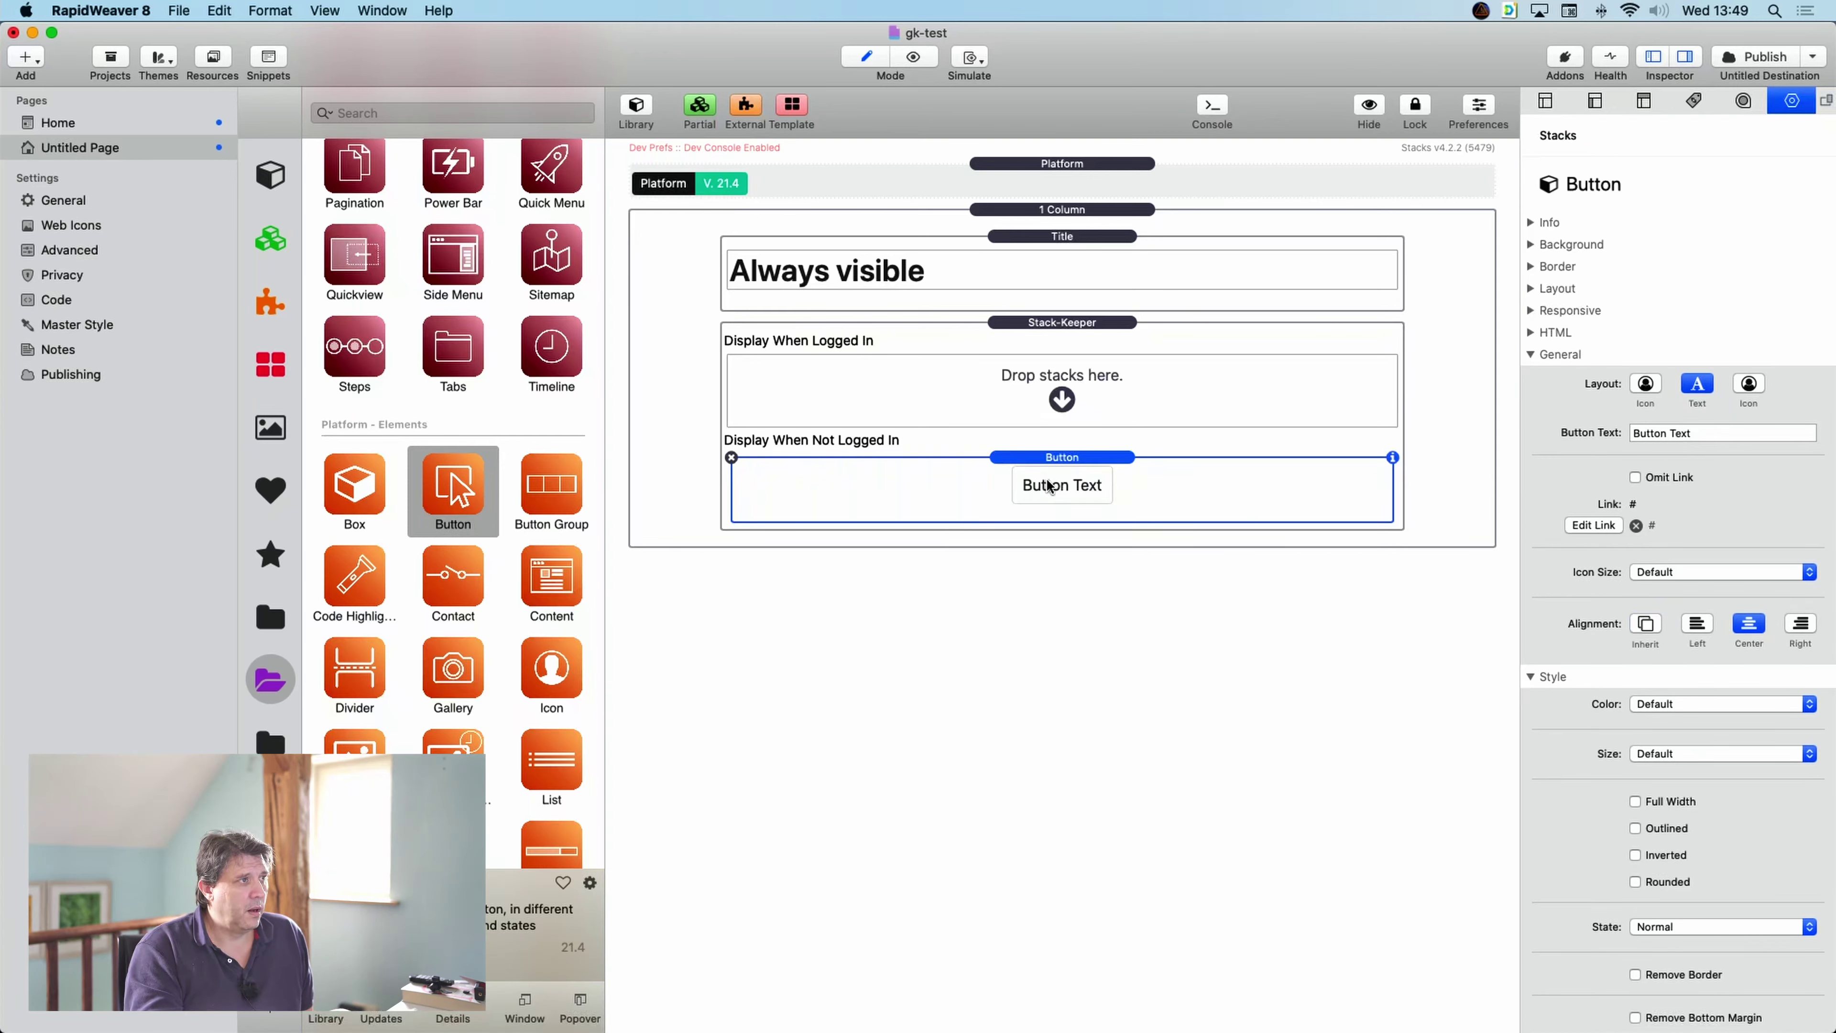
{"action": "left_click", "coordinate": [1723, 434]}
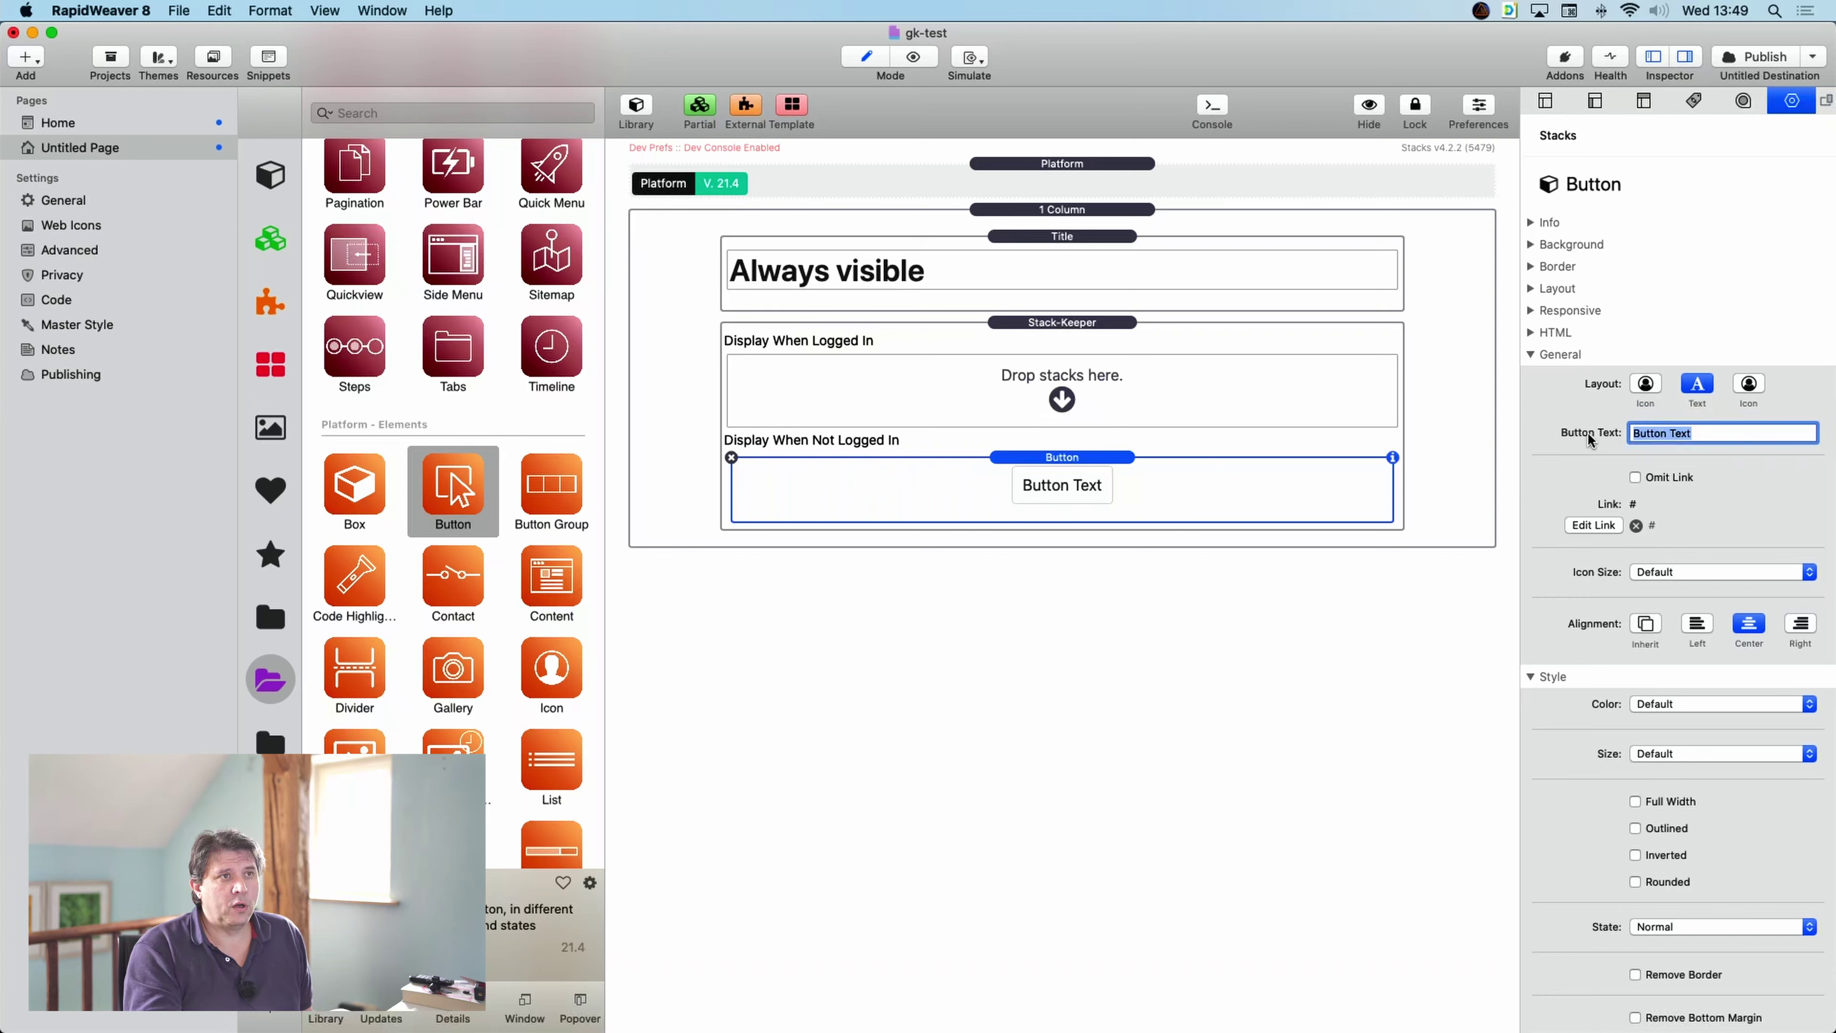
{"action": "type", "text": ">"}
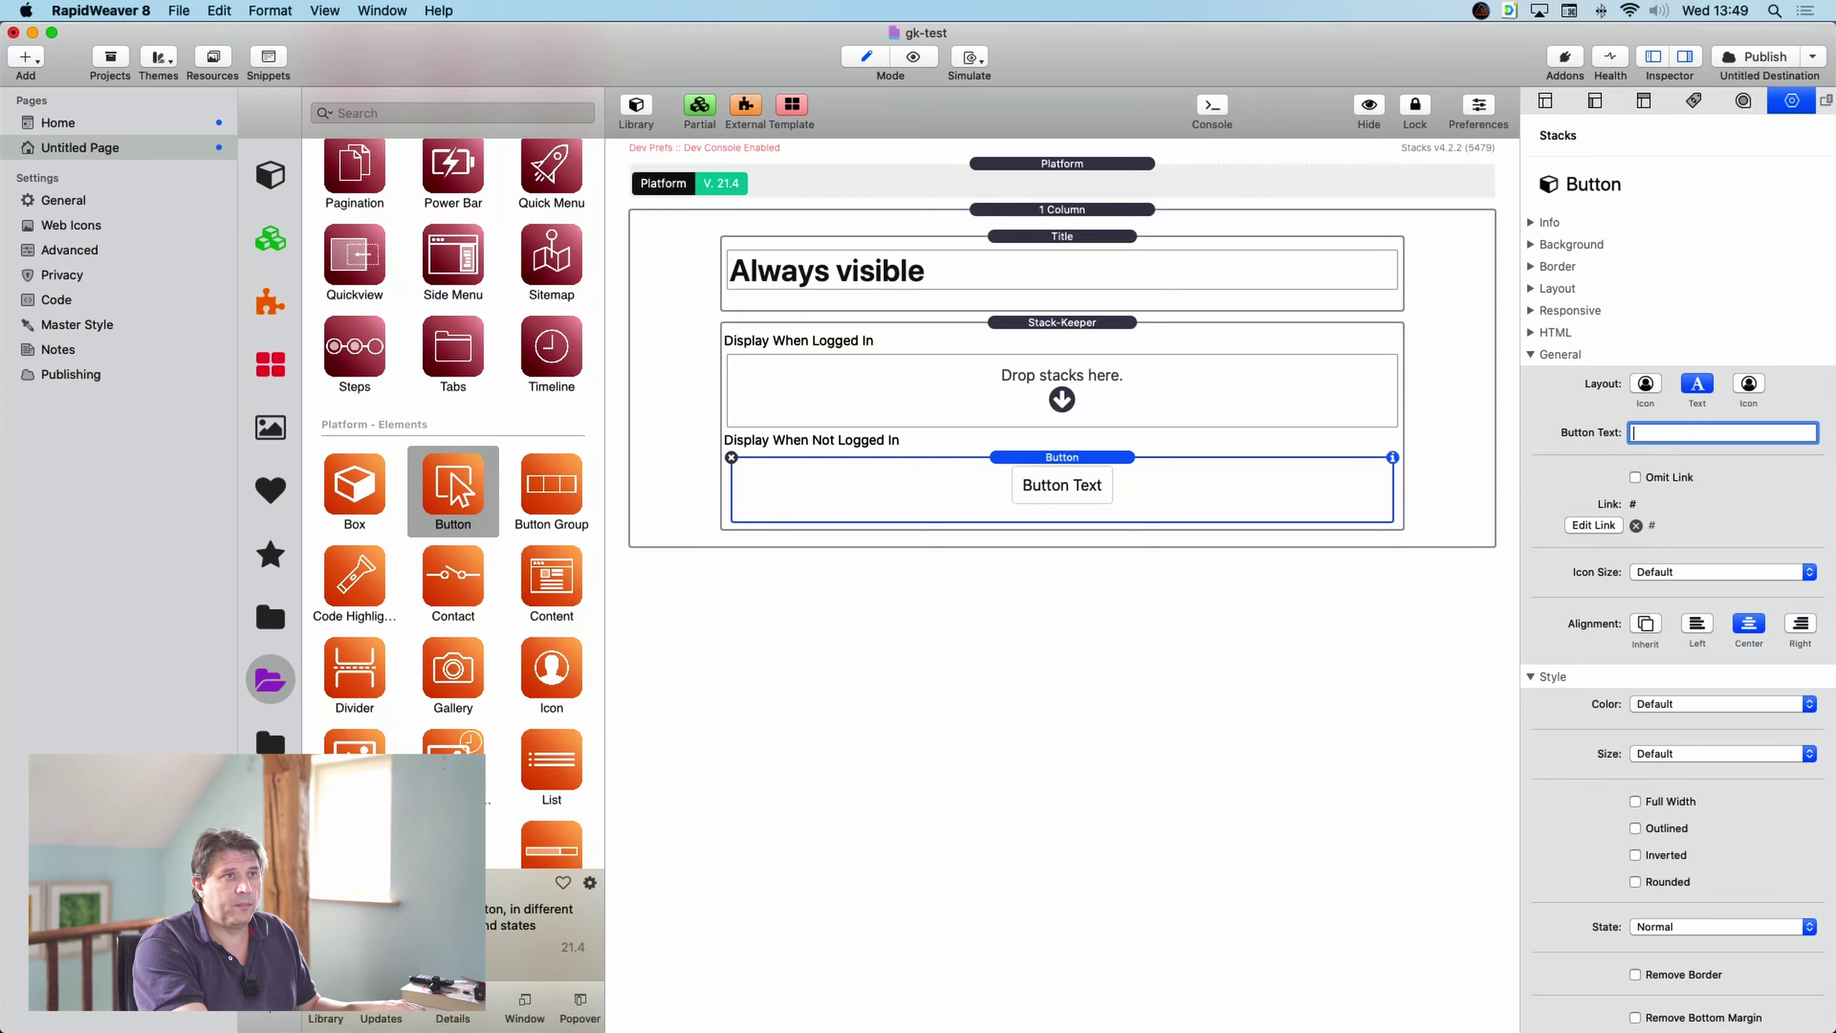
{"action": "type", "text": "Log In"}
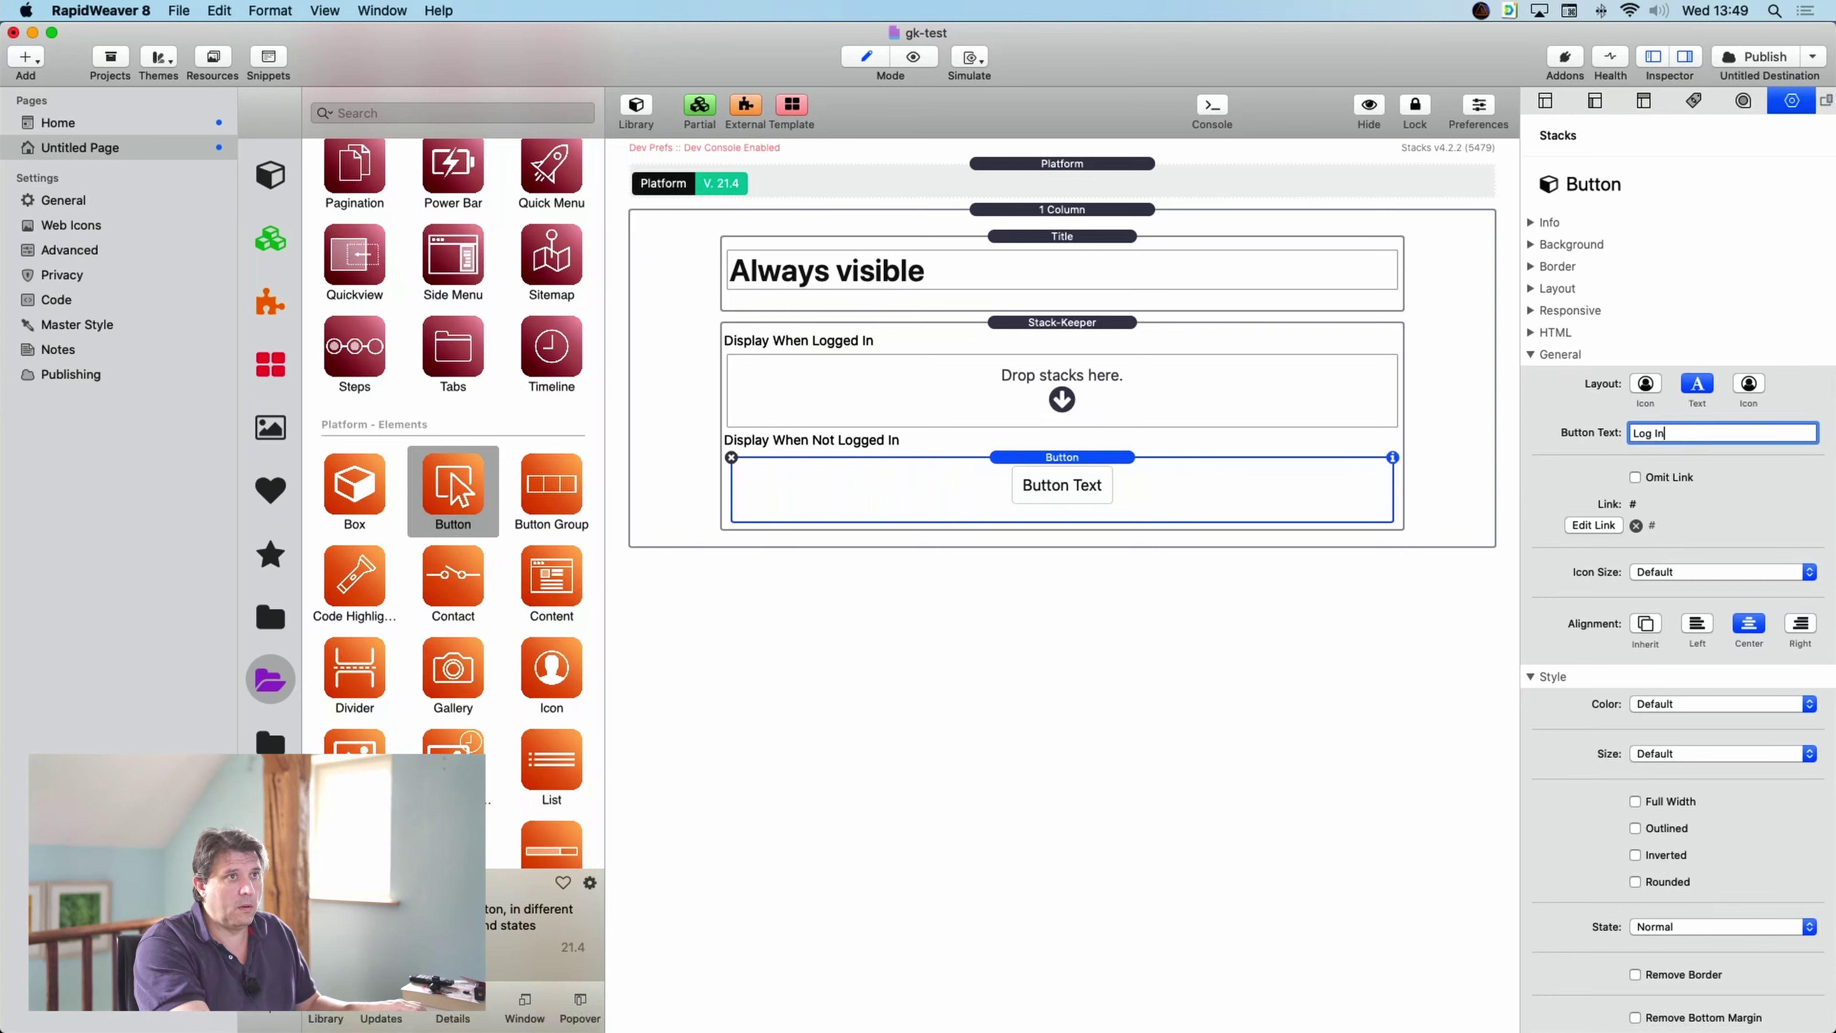
{"action": "key", "text": "Return"}
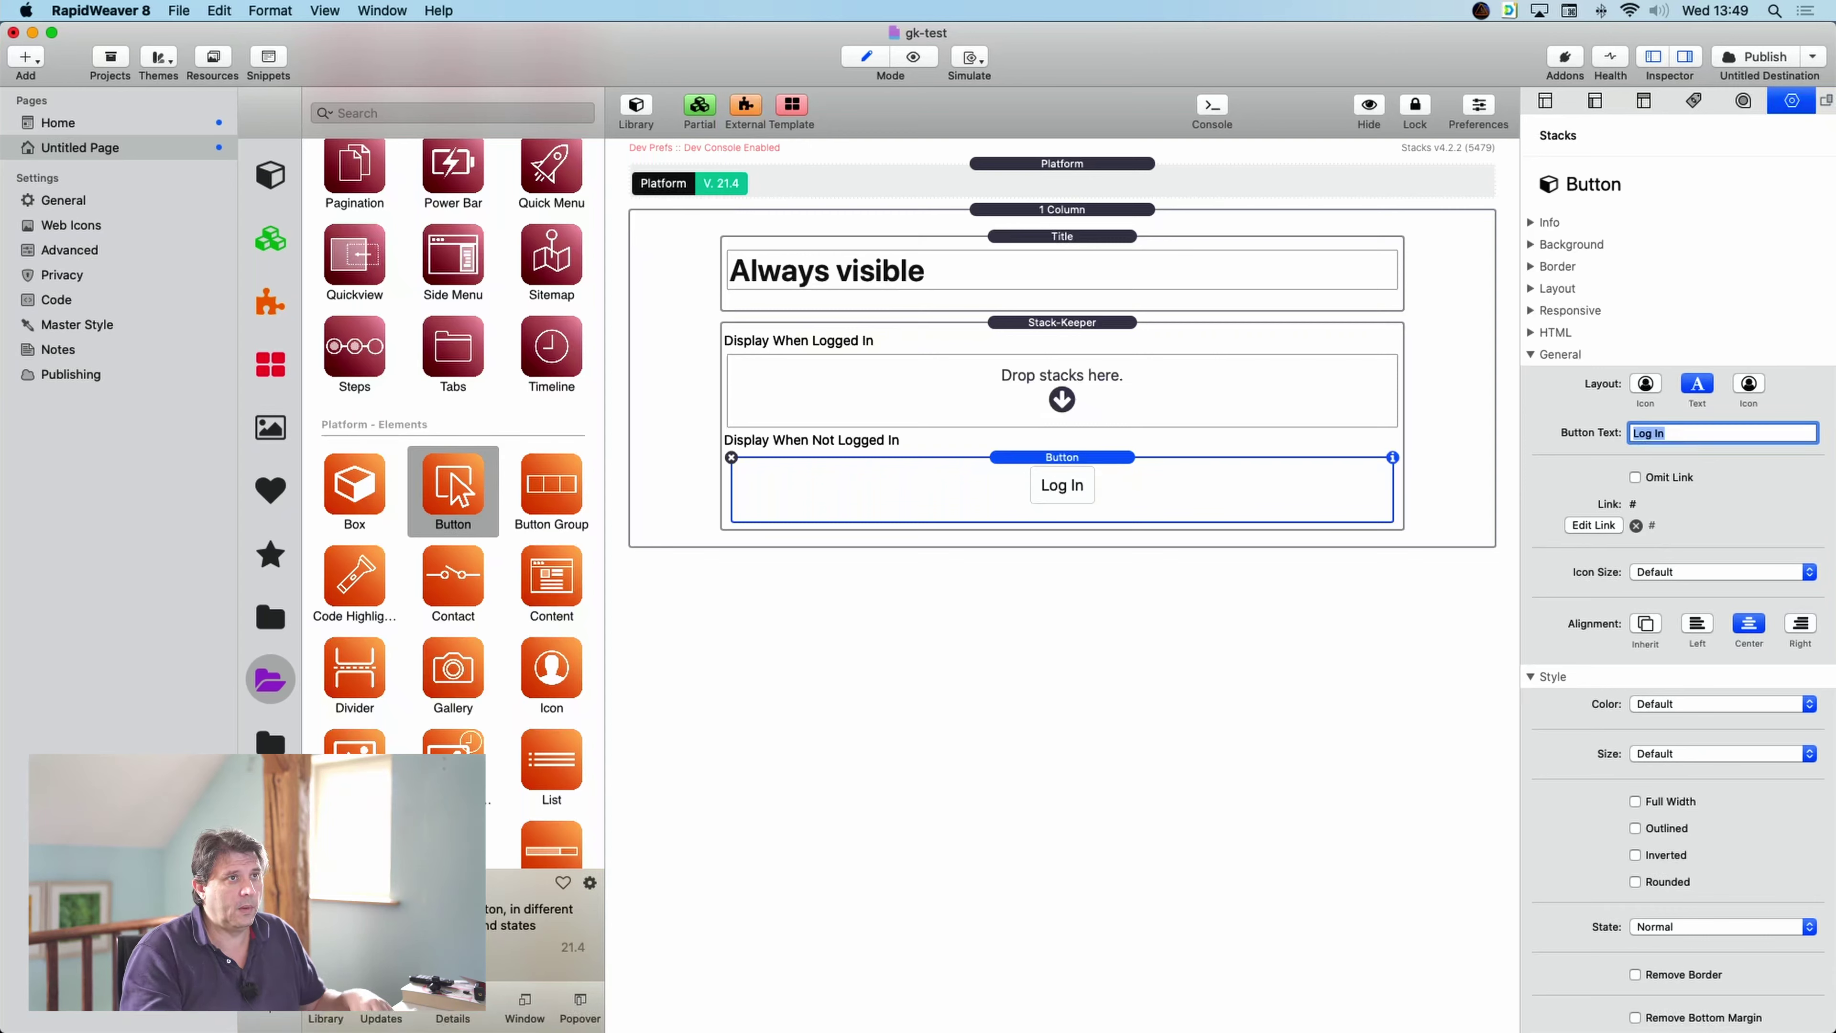
- Link the Log In button to the Home page
{"action": "left_click", "coordinate": [1595, 526]}
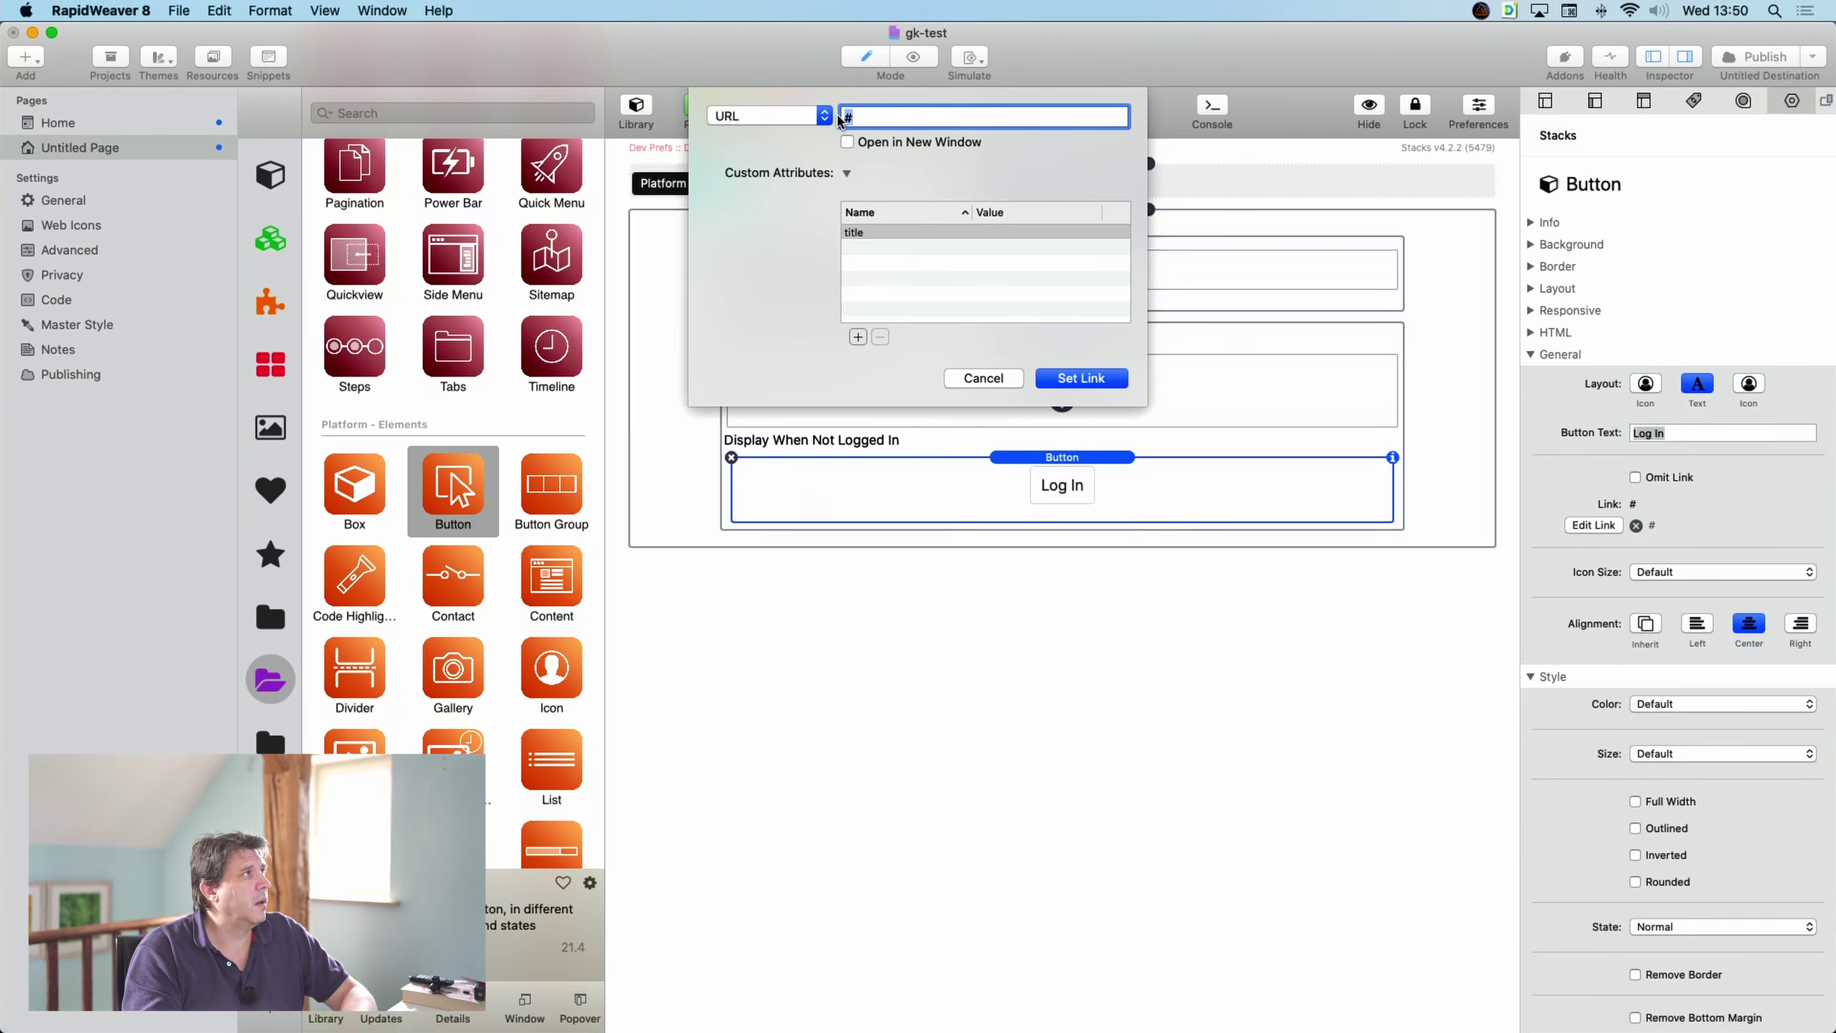
{"action": "left_click", "coordinate": [824, 115]}
{"action": "mouse_move", "coordinate": [806, 148]}
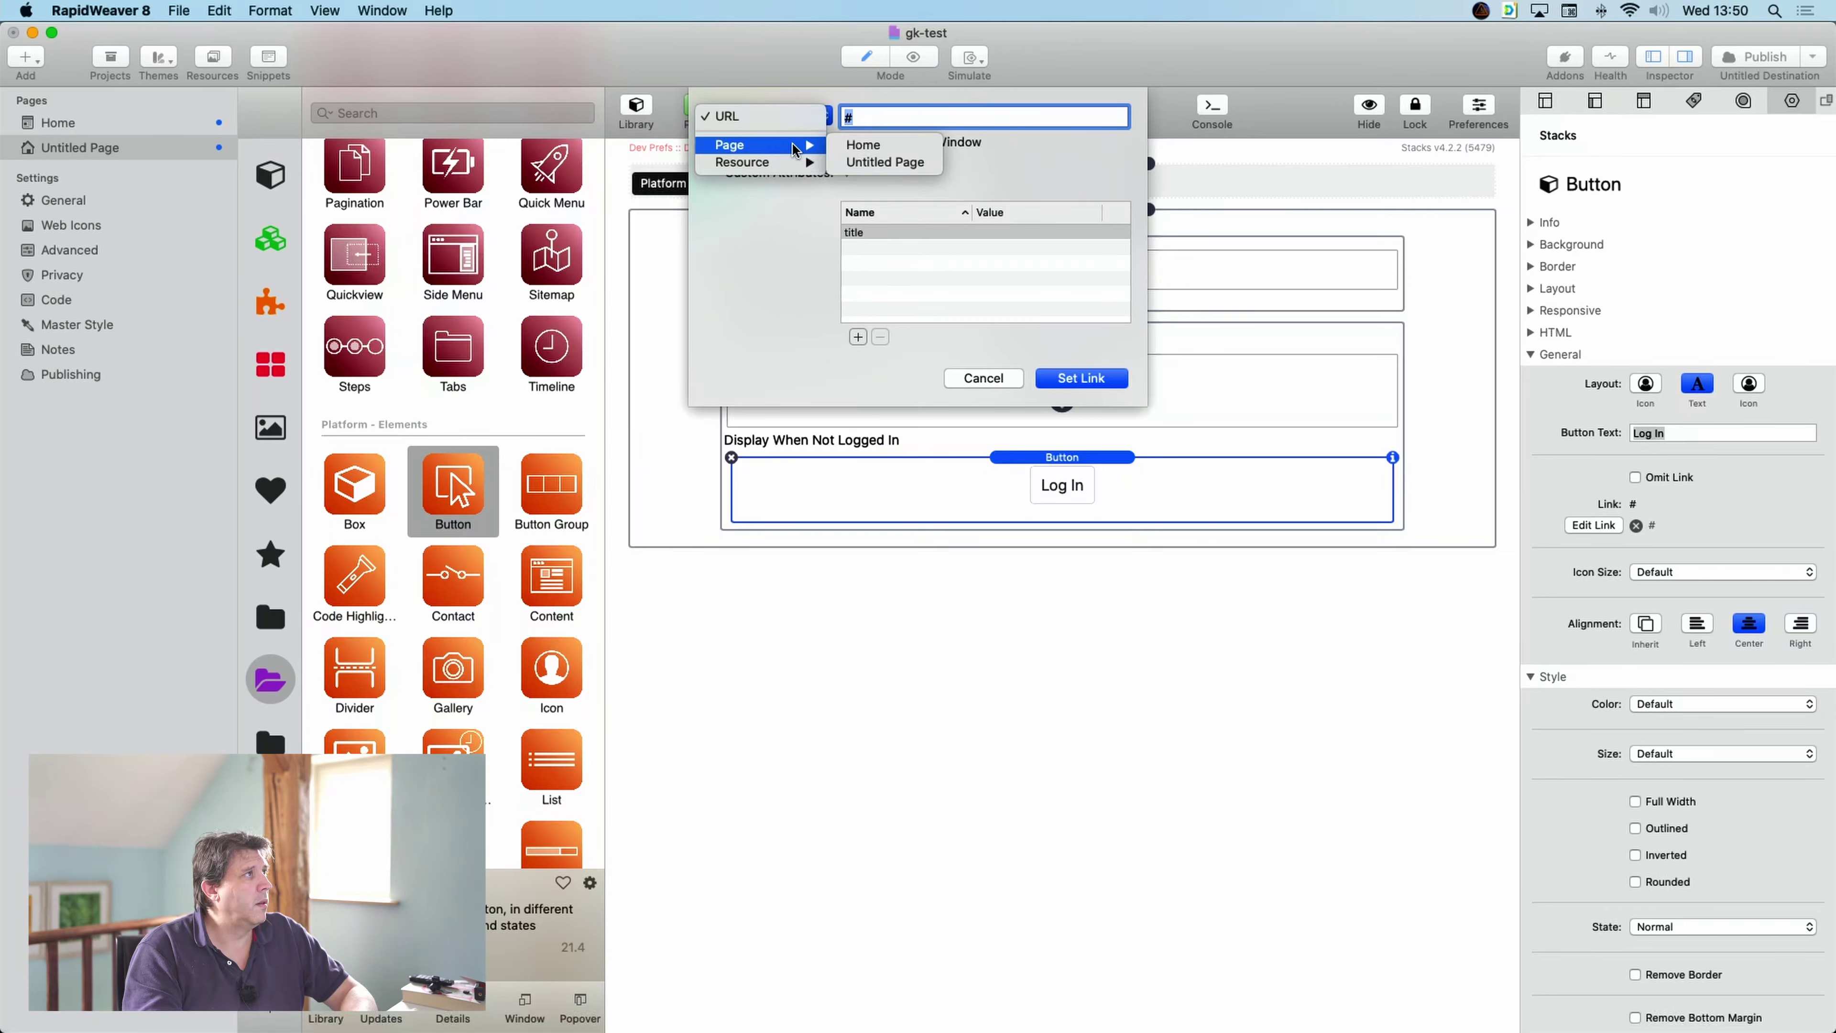
{"action": "left_click", "coordinate": [865, 148]}
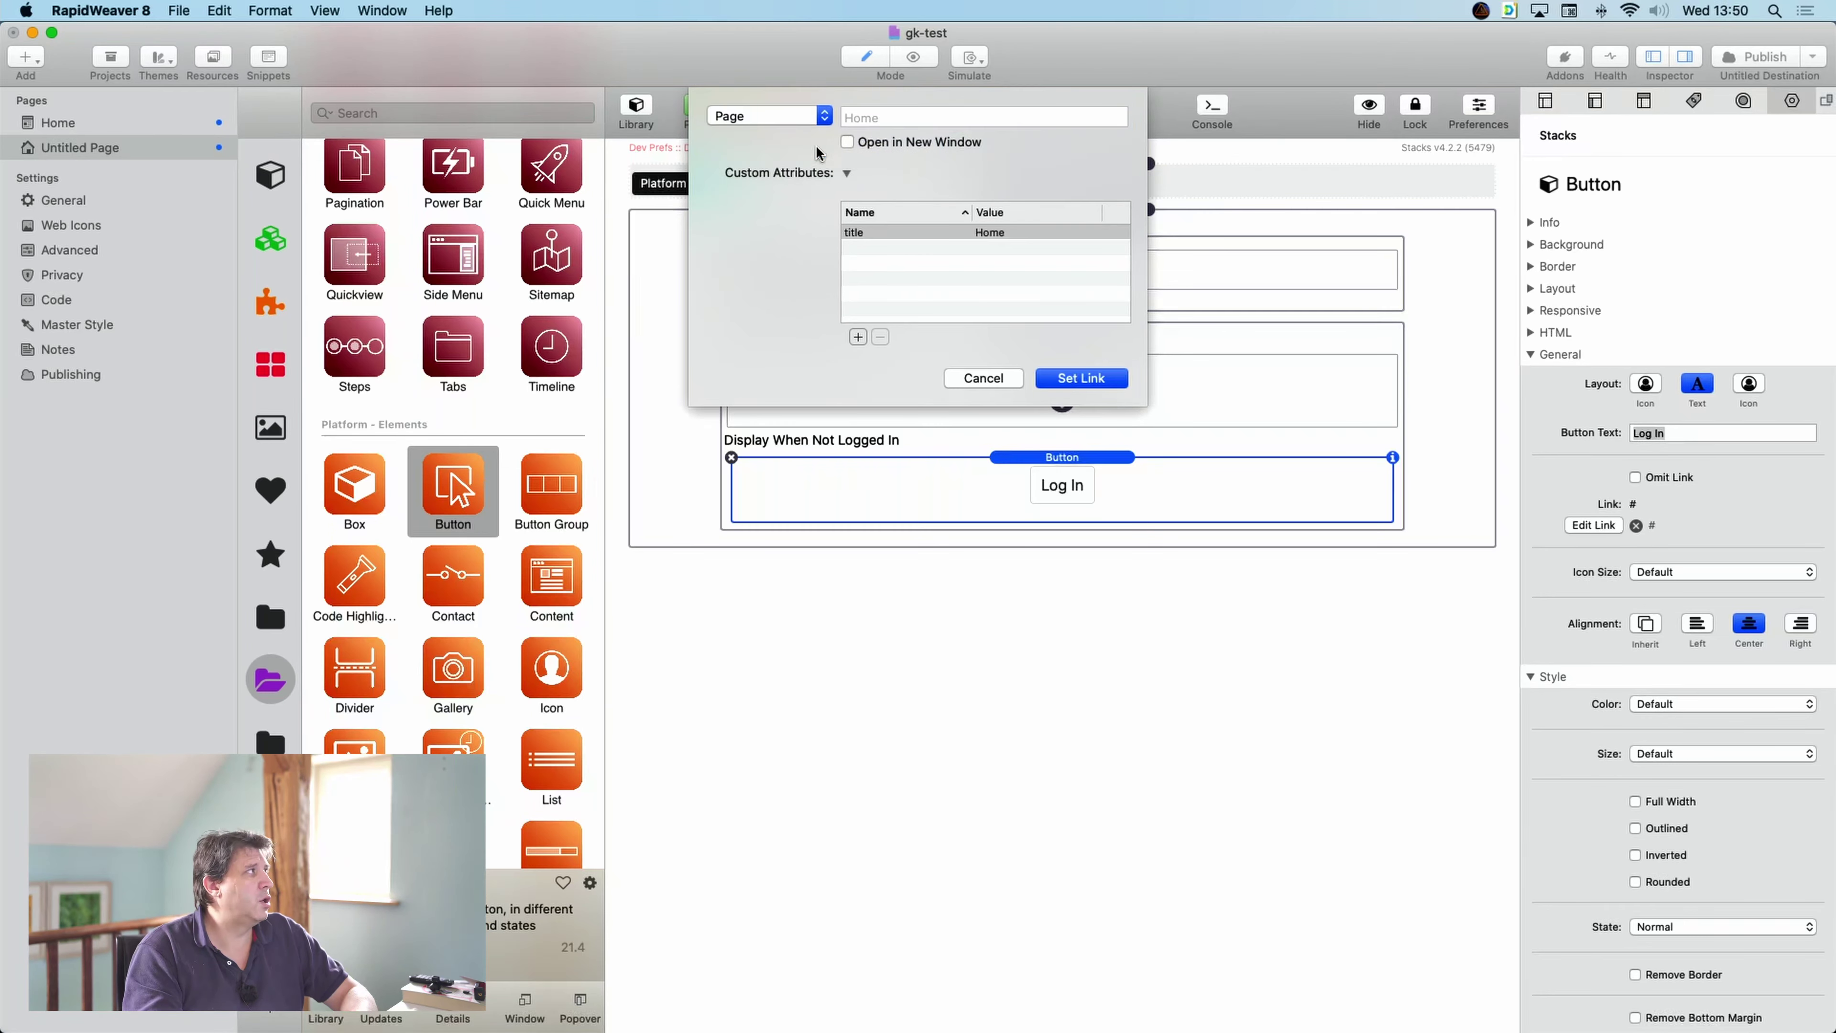
{"action": "left_click", "coordinate": [1067, 379]}
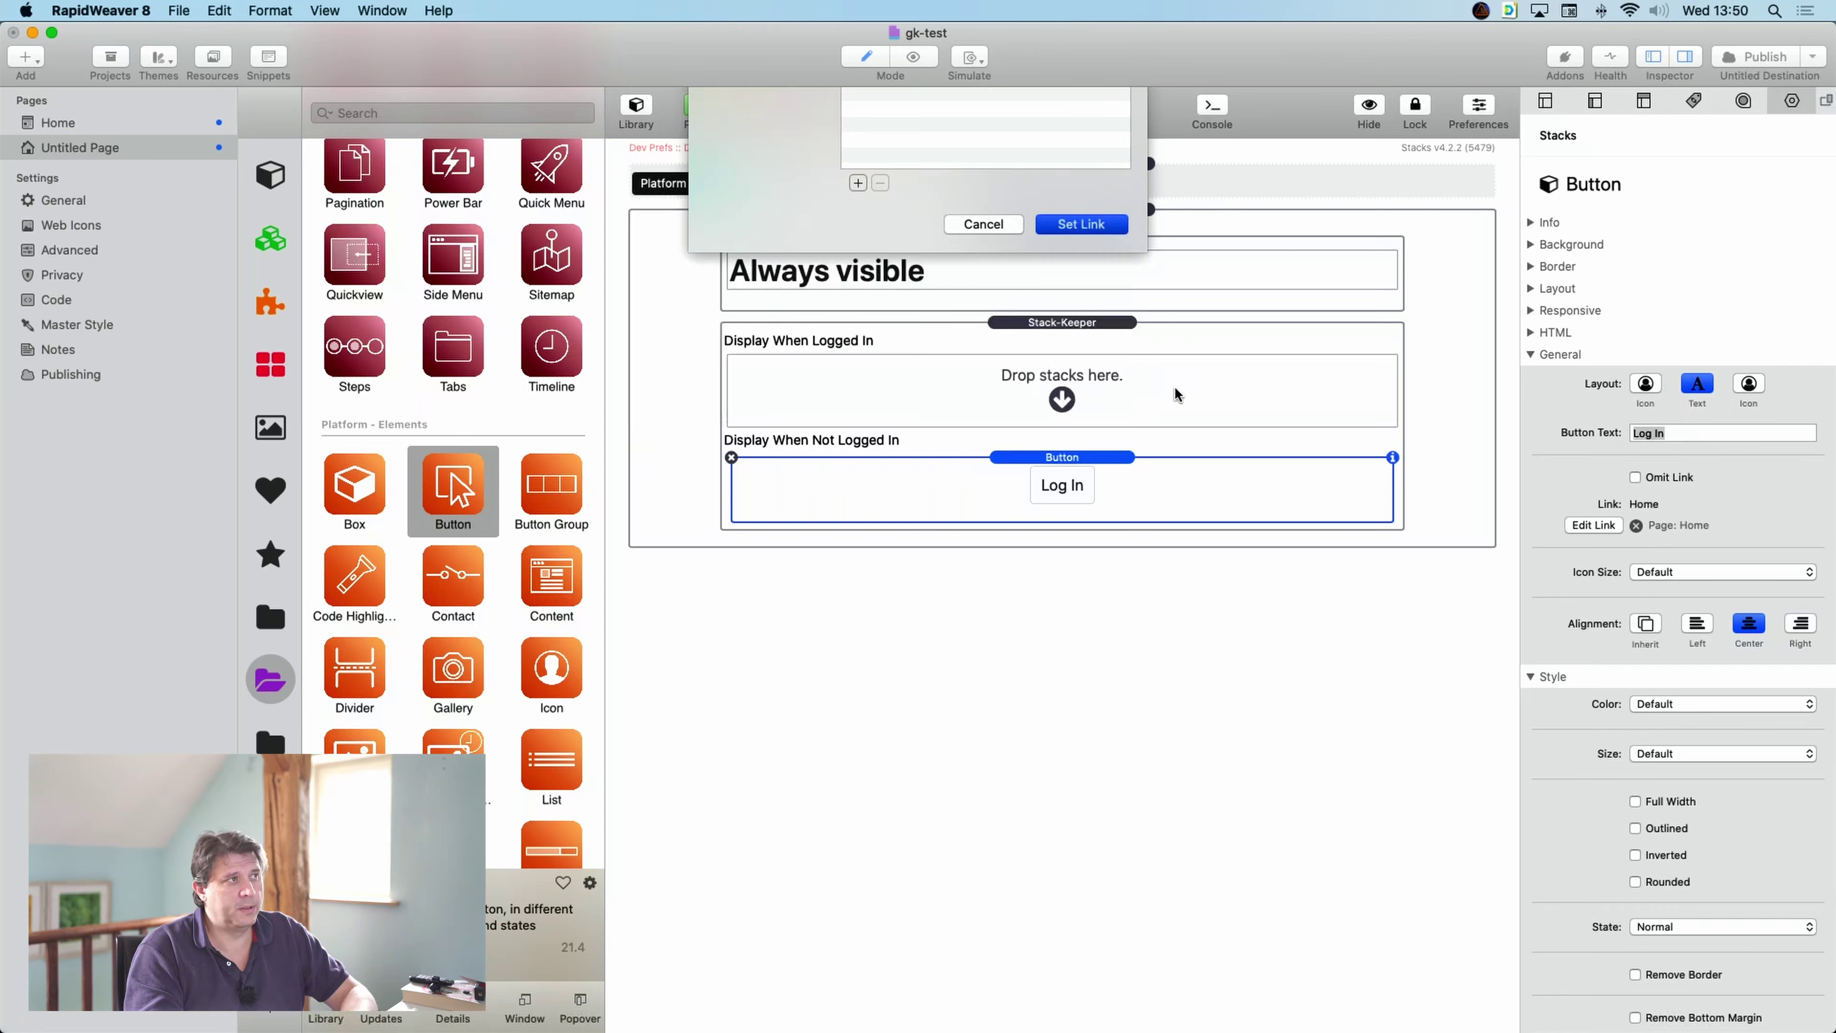
- Rename the Home page to 'Log In'
{"action": "left_click", "coordinate": [64, 126]}
{"action": "left_click", "coordinate": [63, 126]}
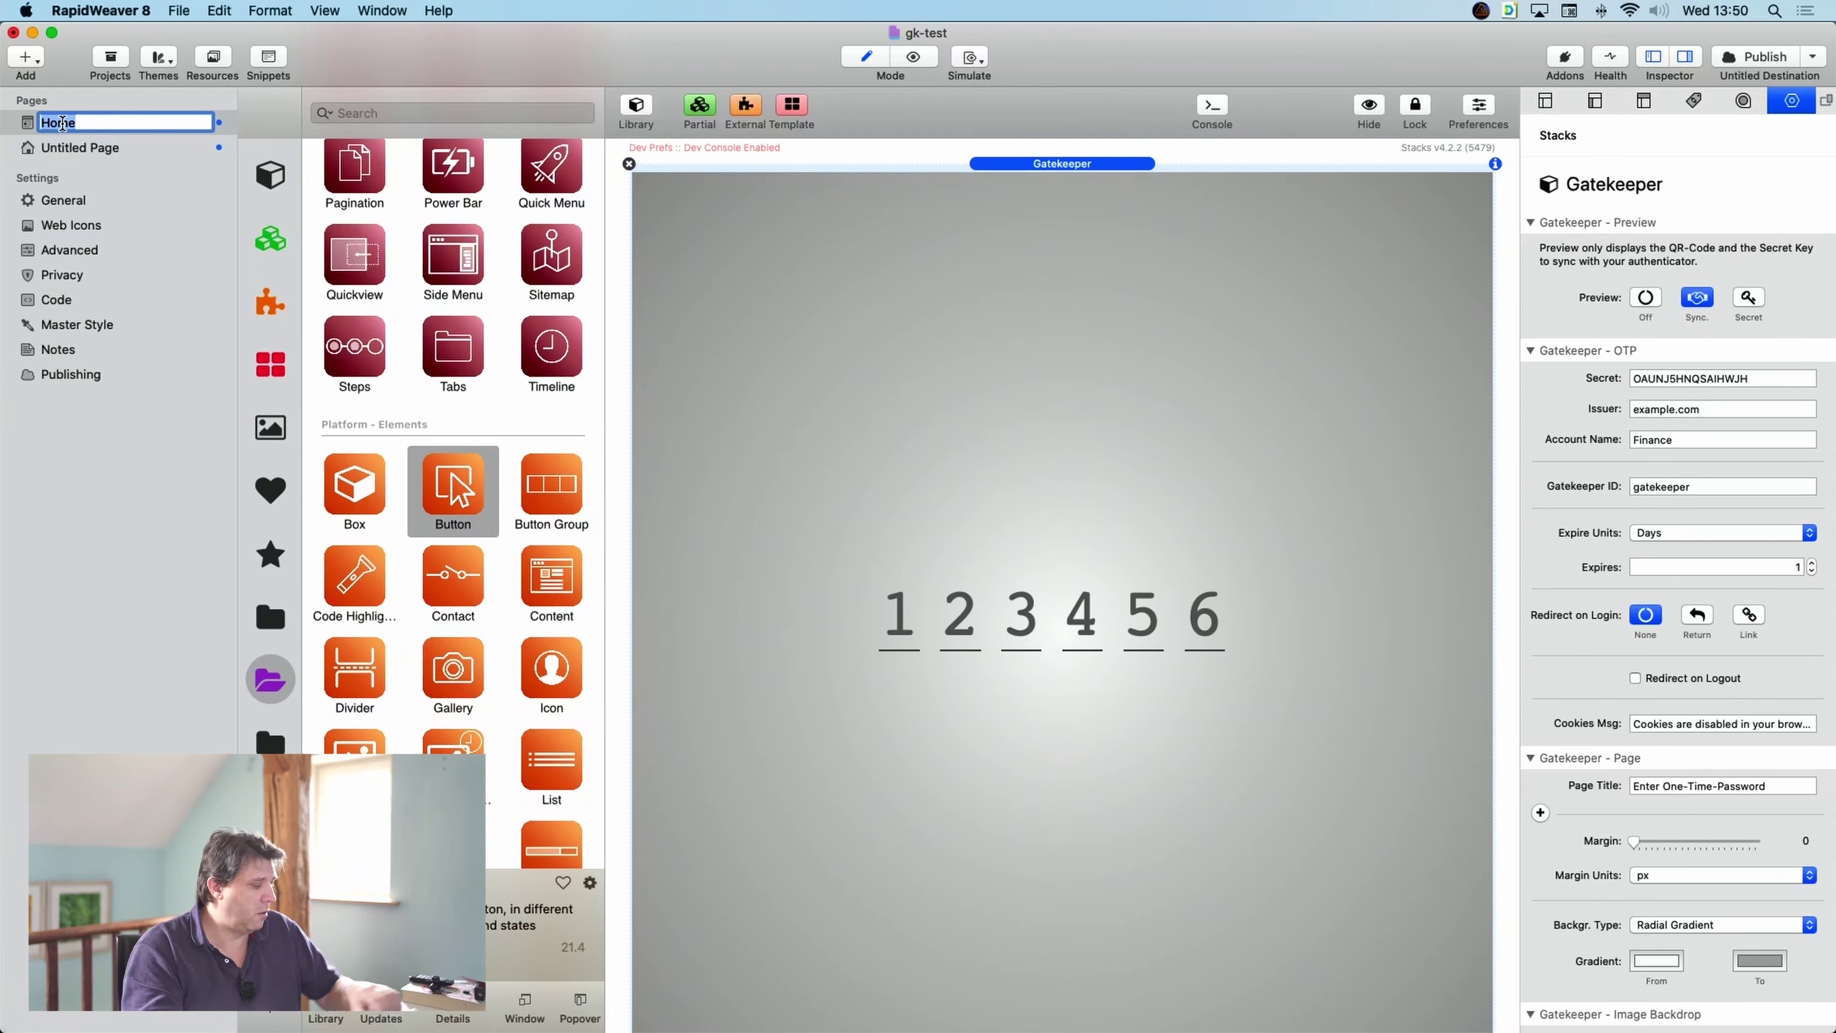
{"action": "type", "text": "Log In"}
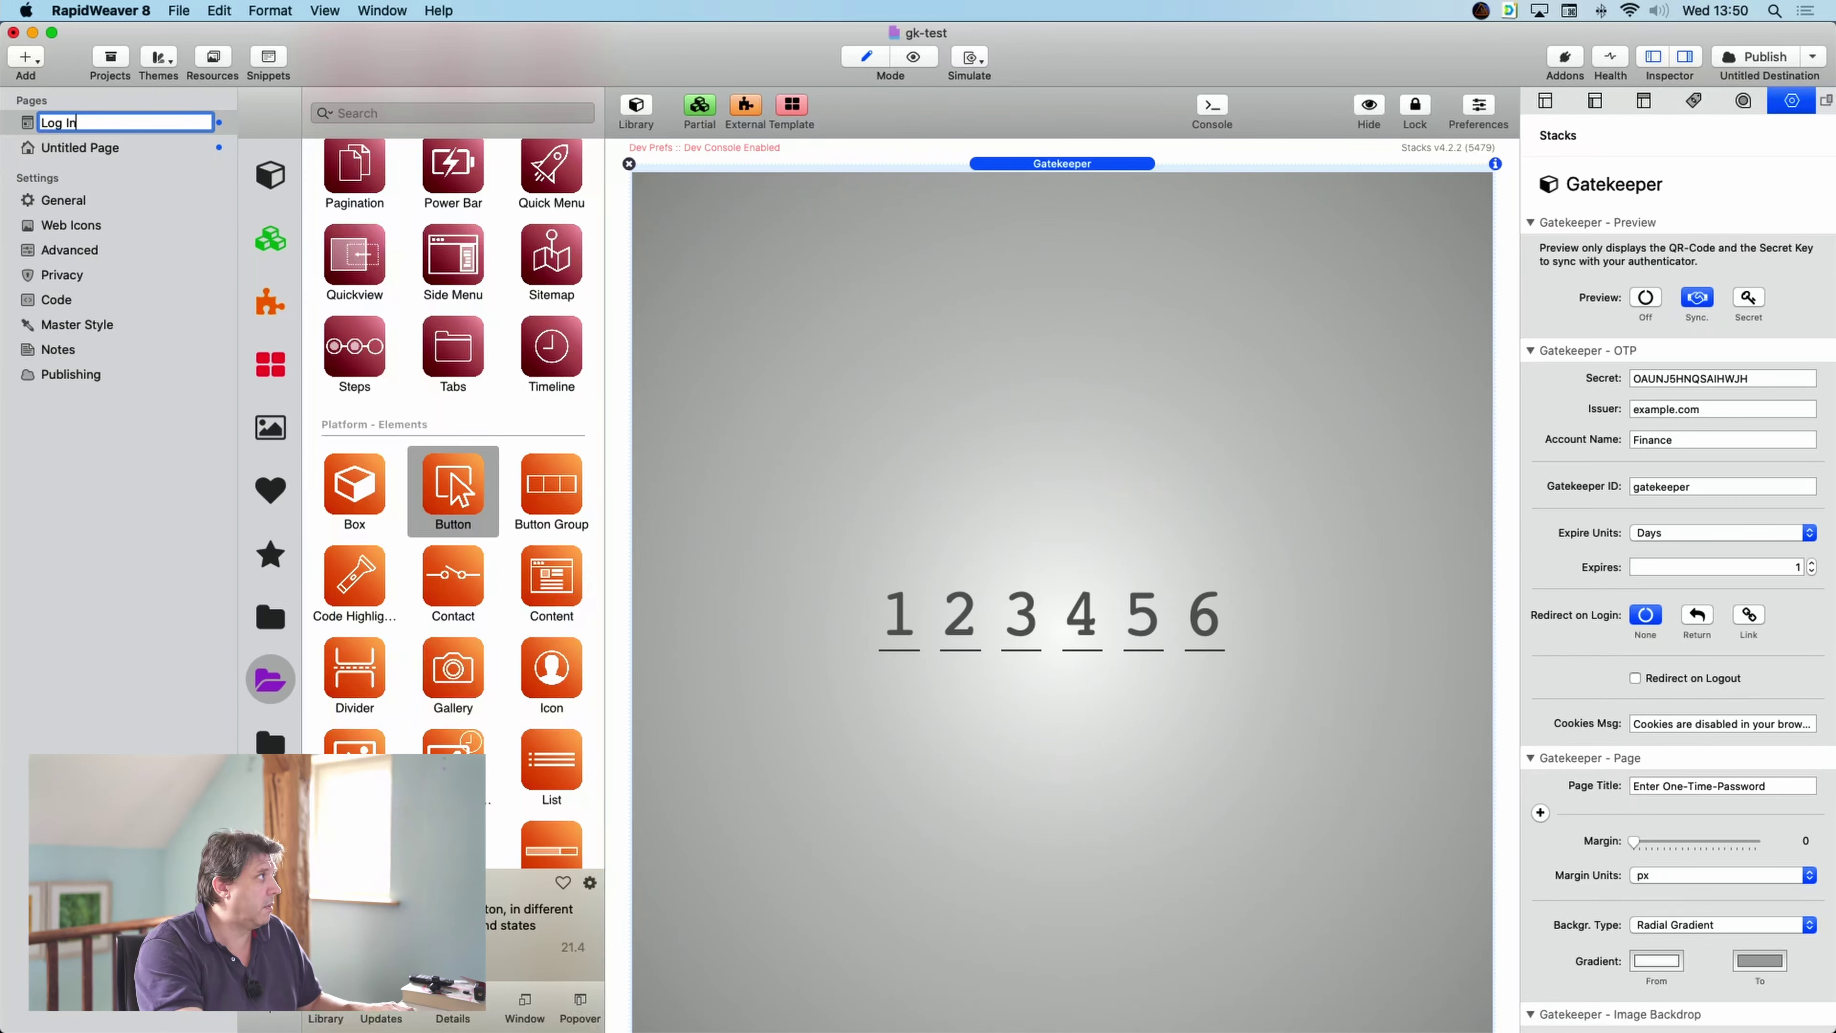
{"action": "key", "text": "Return"}
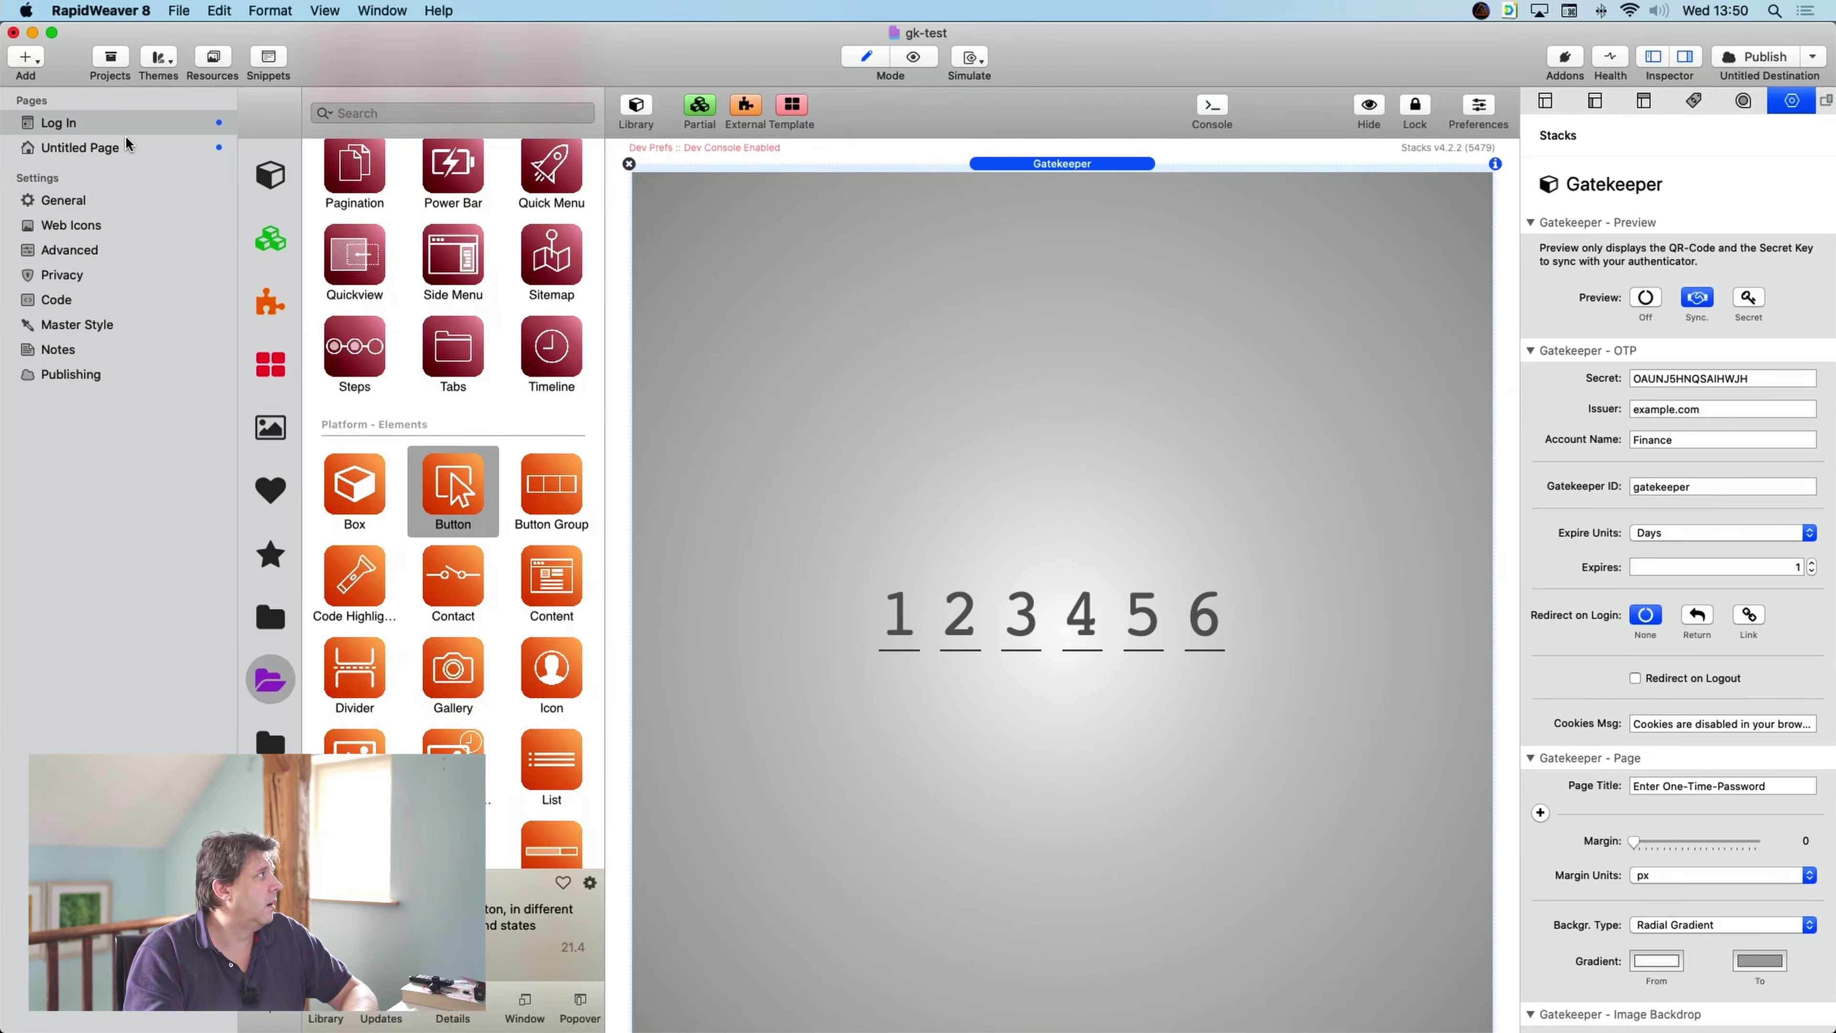
- On Untitled Page, relink the Log In button to the renamed Log In page
{"action": "left_click", "coordinate": [102, 148]}
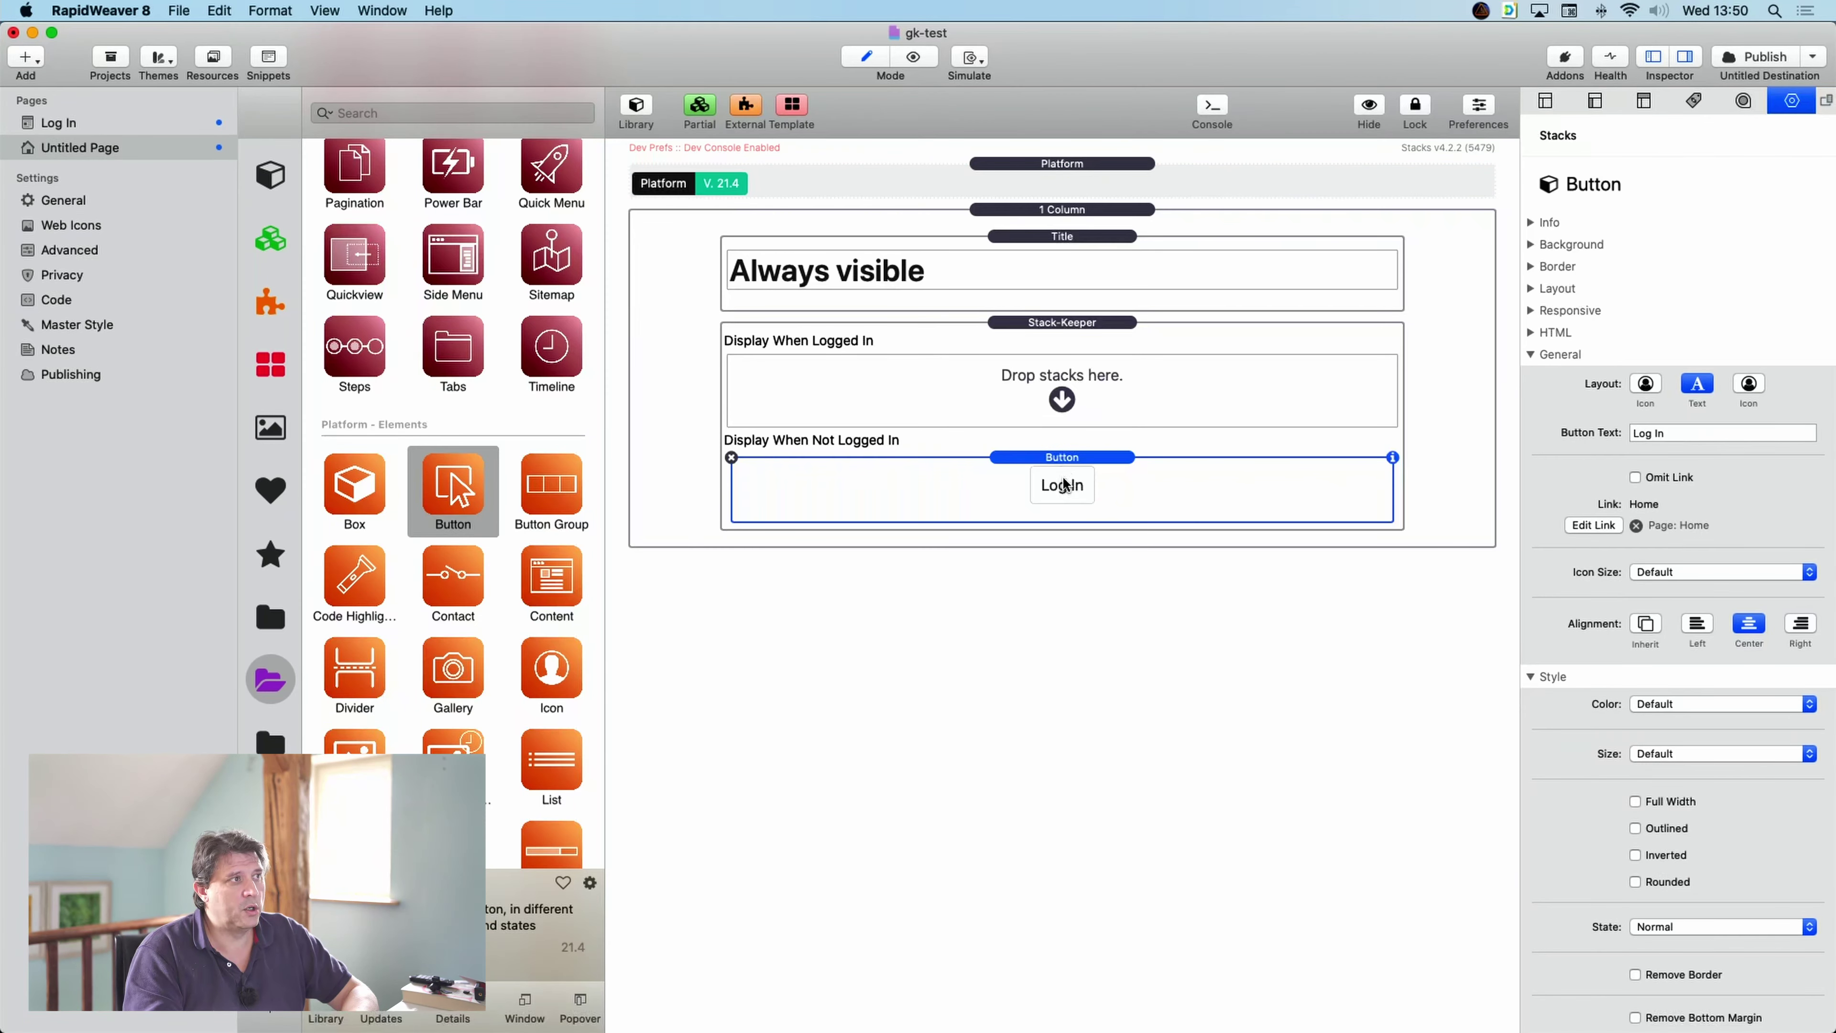
{"action": "left_click", "coordinate": [1594, 525]}
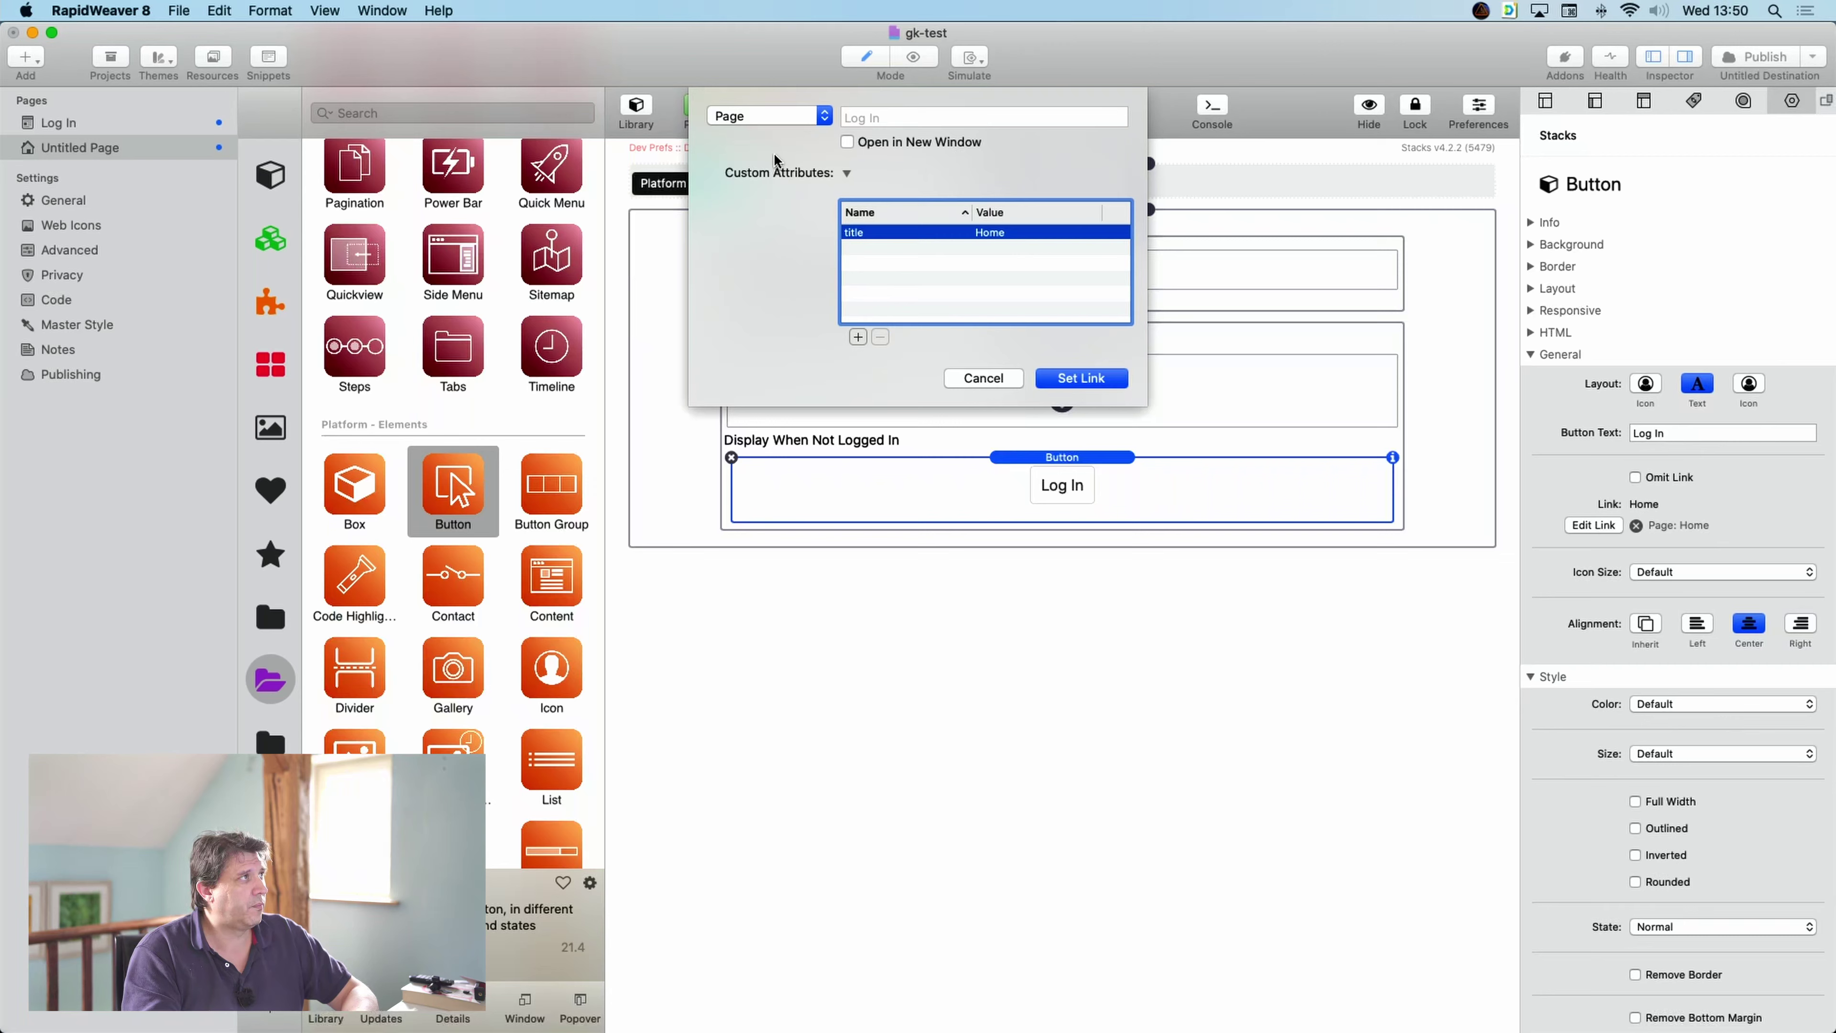
{"action": "left_click", "coordinate": [769, 116]}
{"action": "mouse_move", "coordinate": [795, 117]}
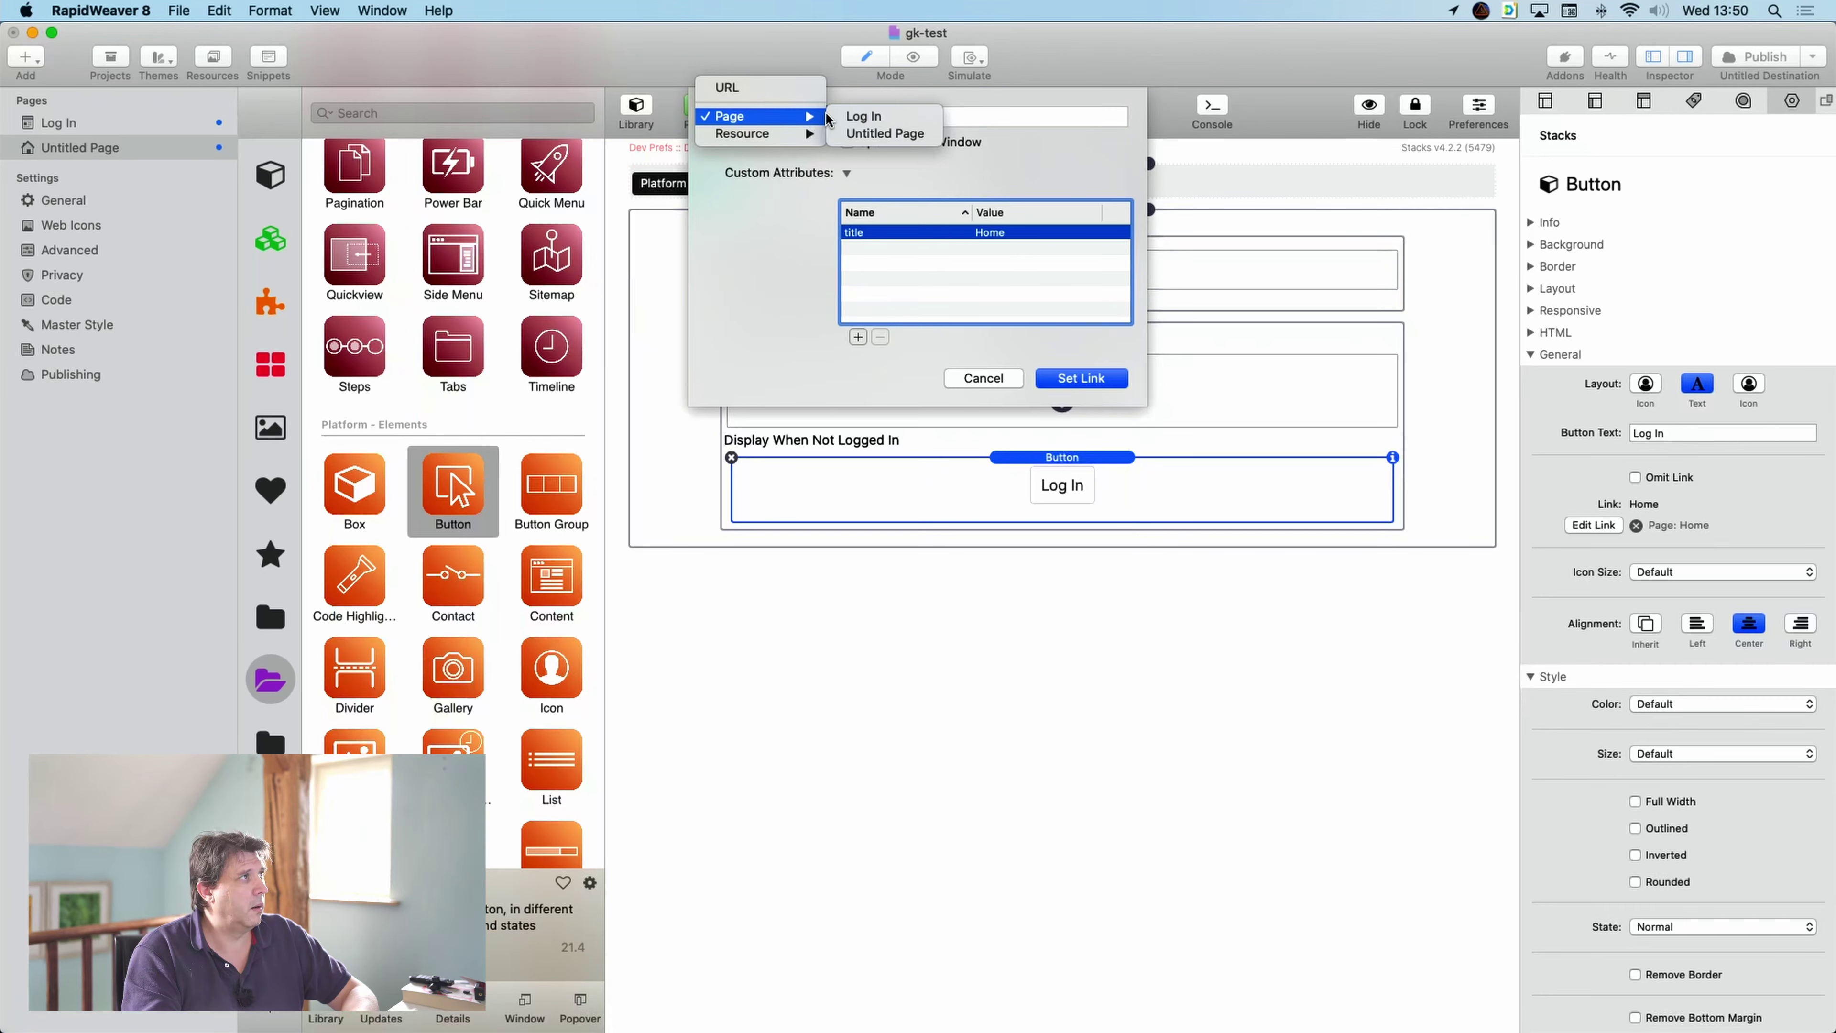
{"action": "left_click", "coordinate": [906, 123]}
{"action": "left_click", "coordinate": [1059, 378]}
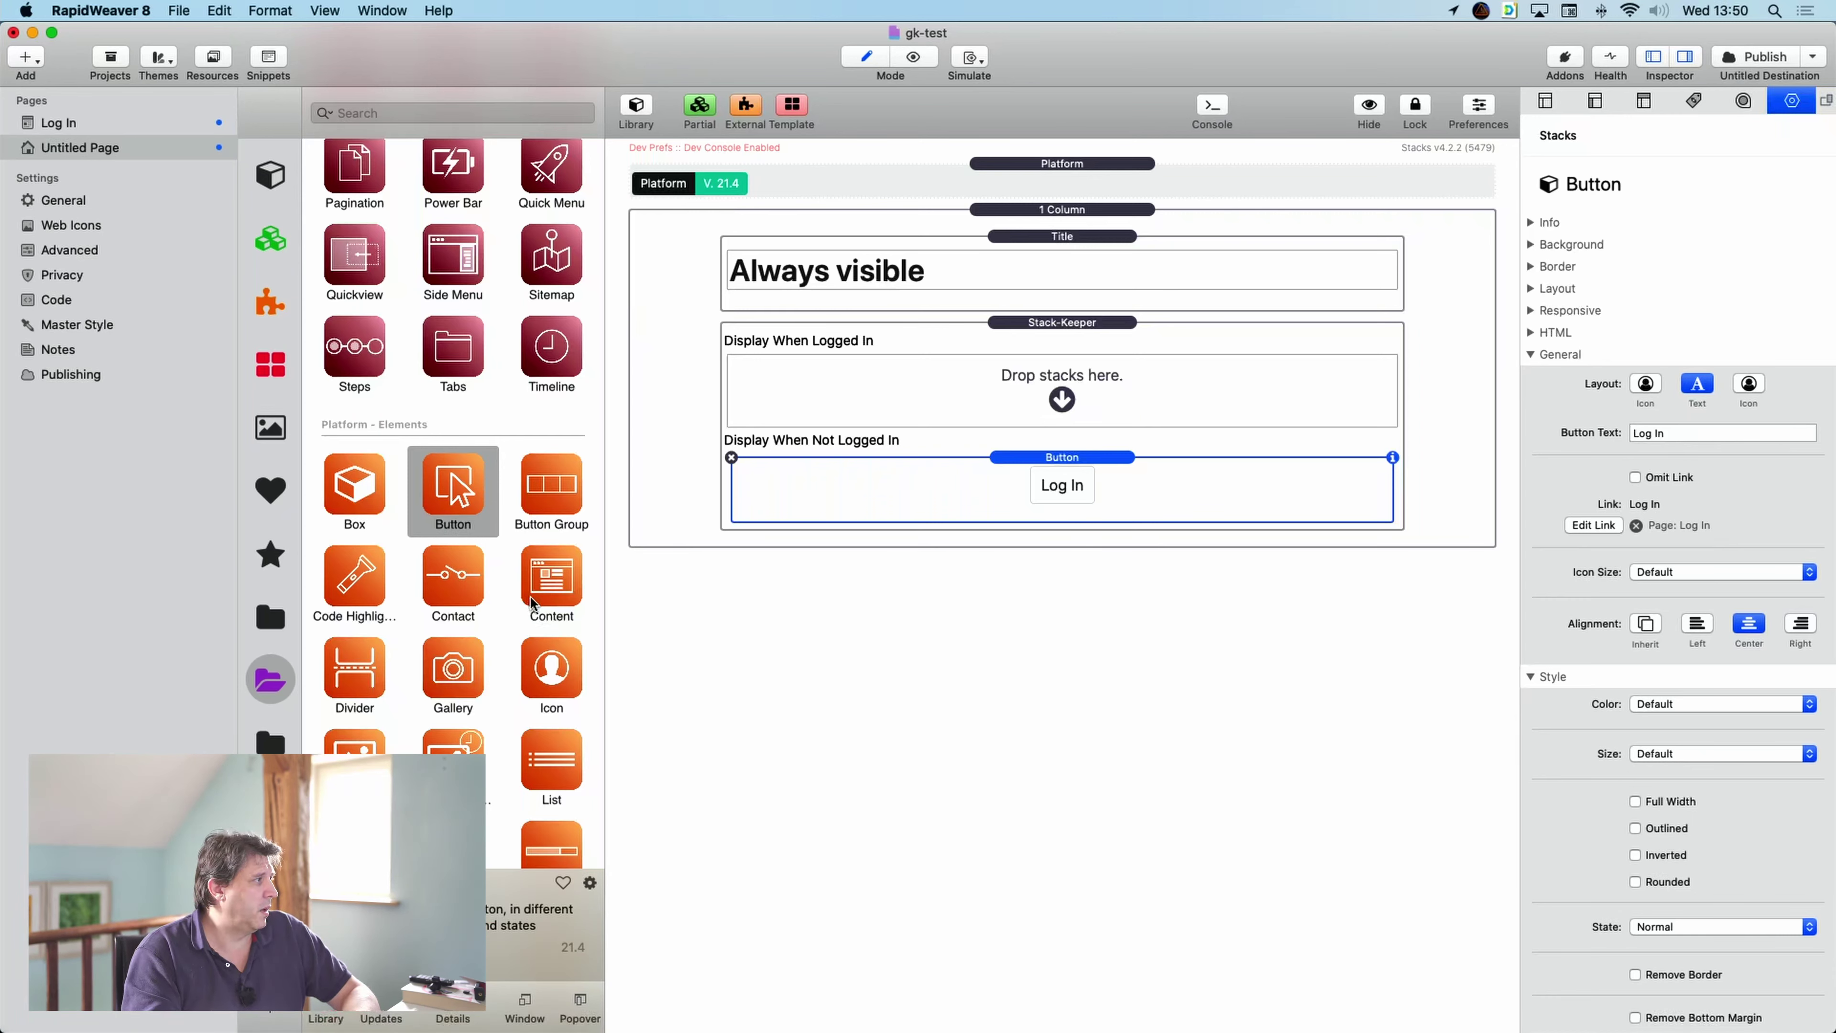
- Add a Content text block reading 'Confidential content!' to the Display When Logged In area
{"action": "scroll", "coordinate": [531, 607], "scroll_direction": "down", "scroll_amount": 2}
{"action": "left_click_drag", "start_coordinate": [551, 504], "coordinate": [639, 372]}
{"action": "double_click", "coordinate": [871, 395]}
{"action": "type", "text": "Confidential content!"}
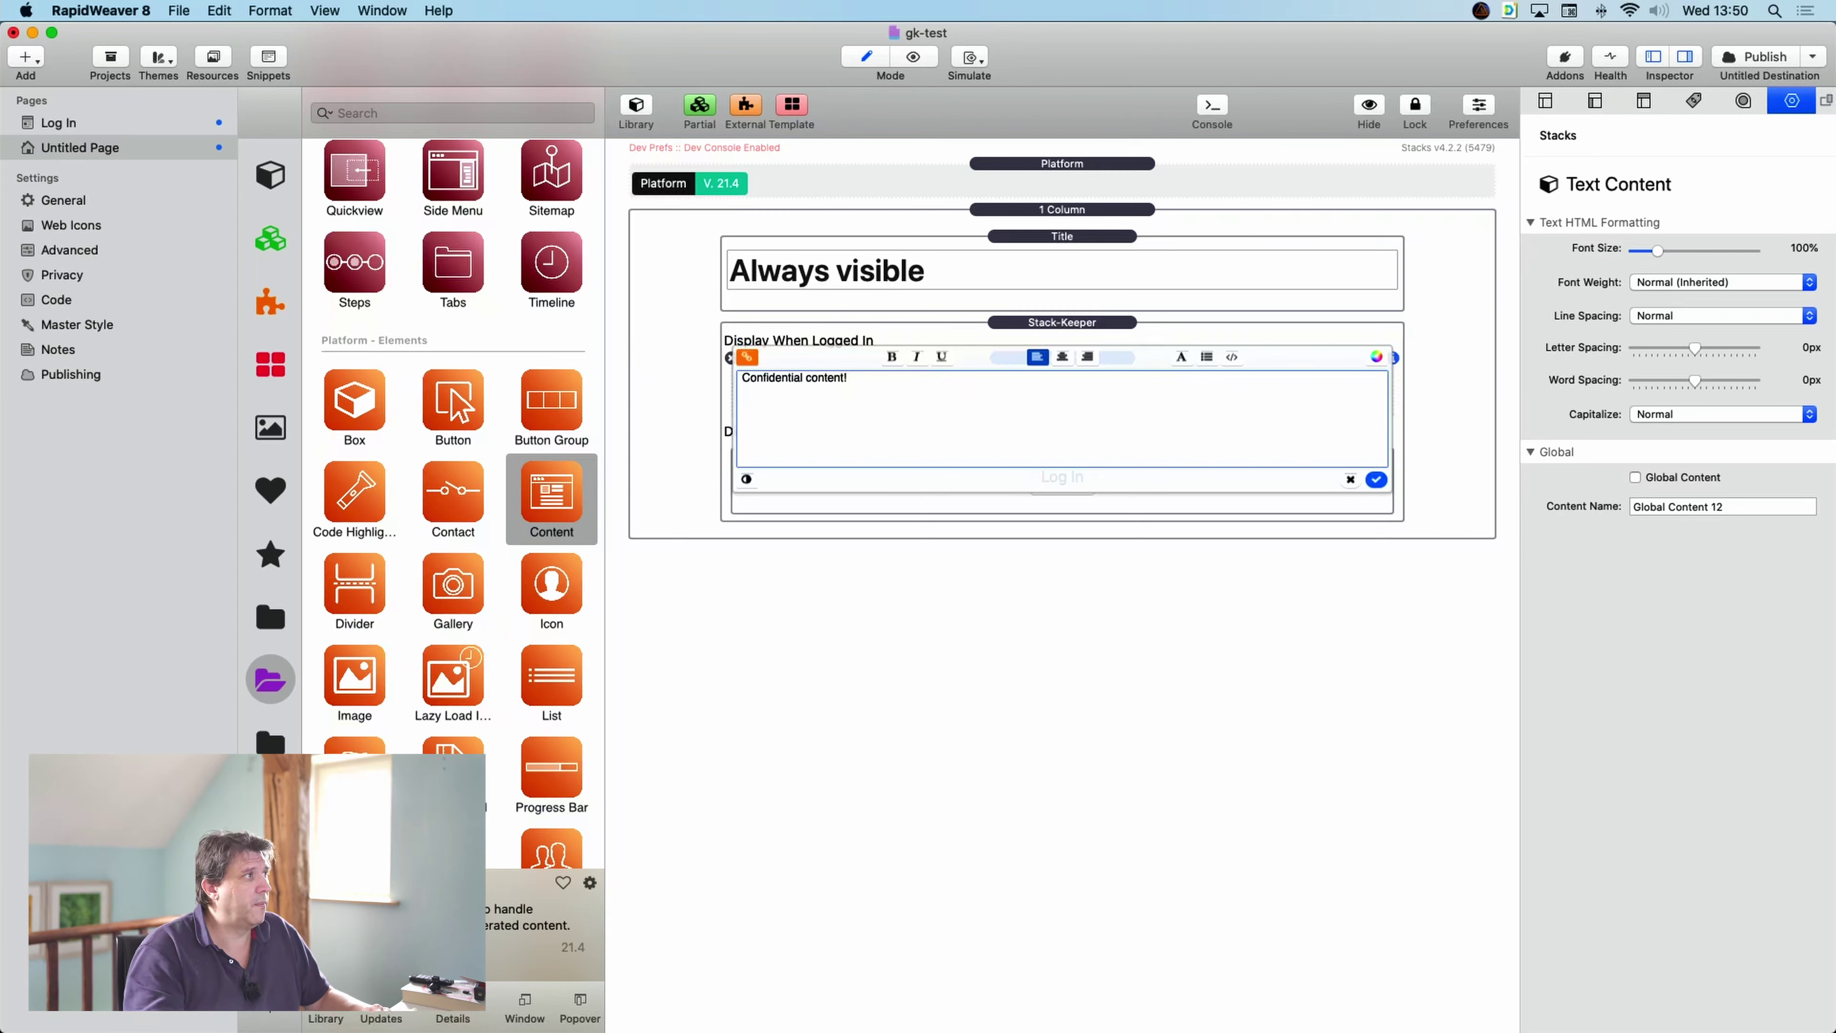
{"action": "left_click", "coordinate": [1377, 480]}
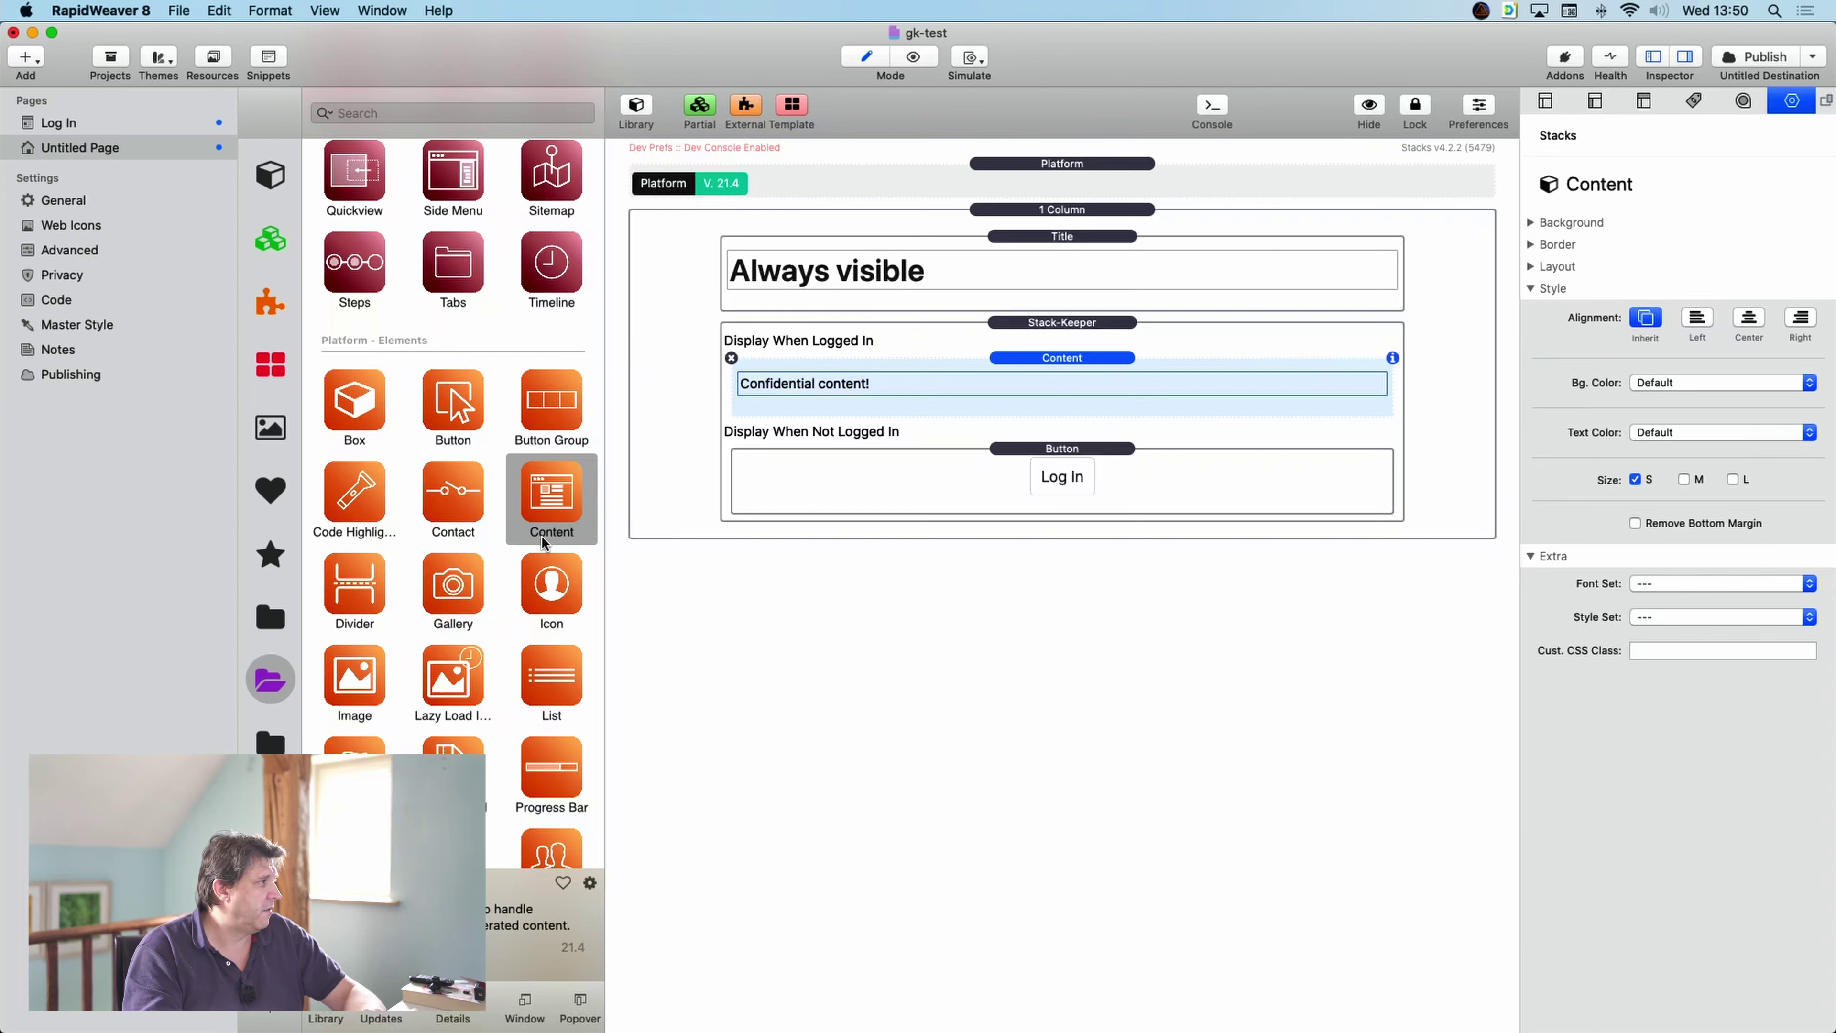
{"action": "left_click", "coordinate": [270, 680]}
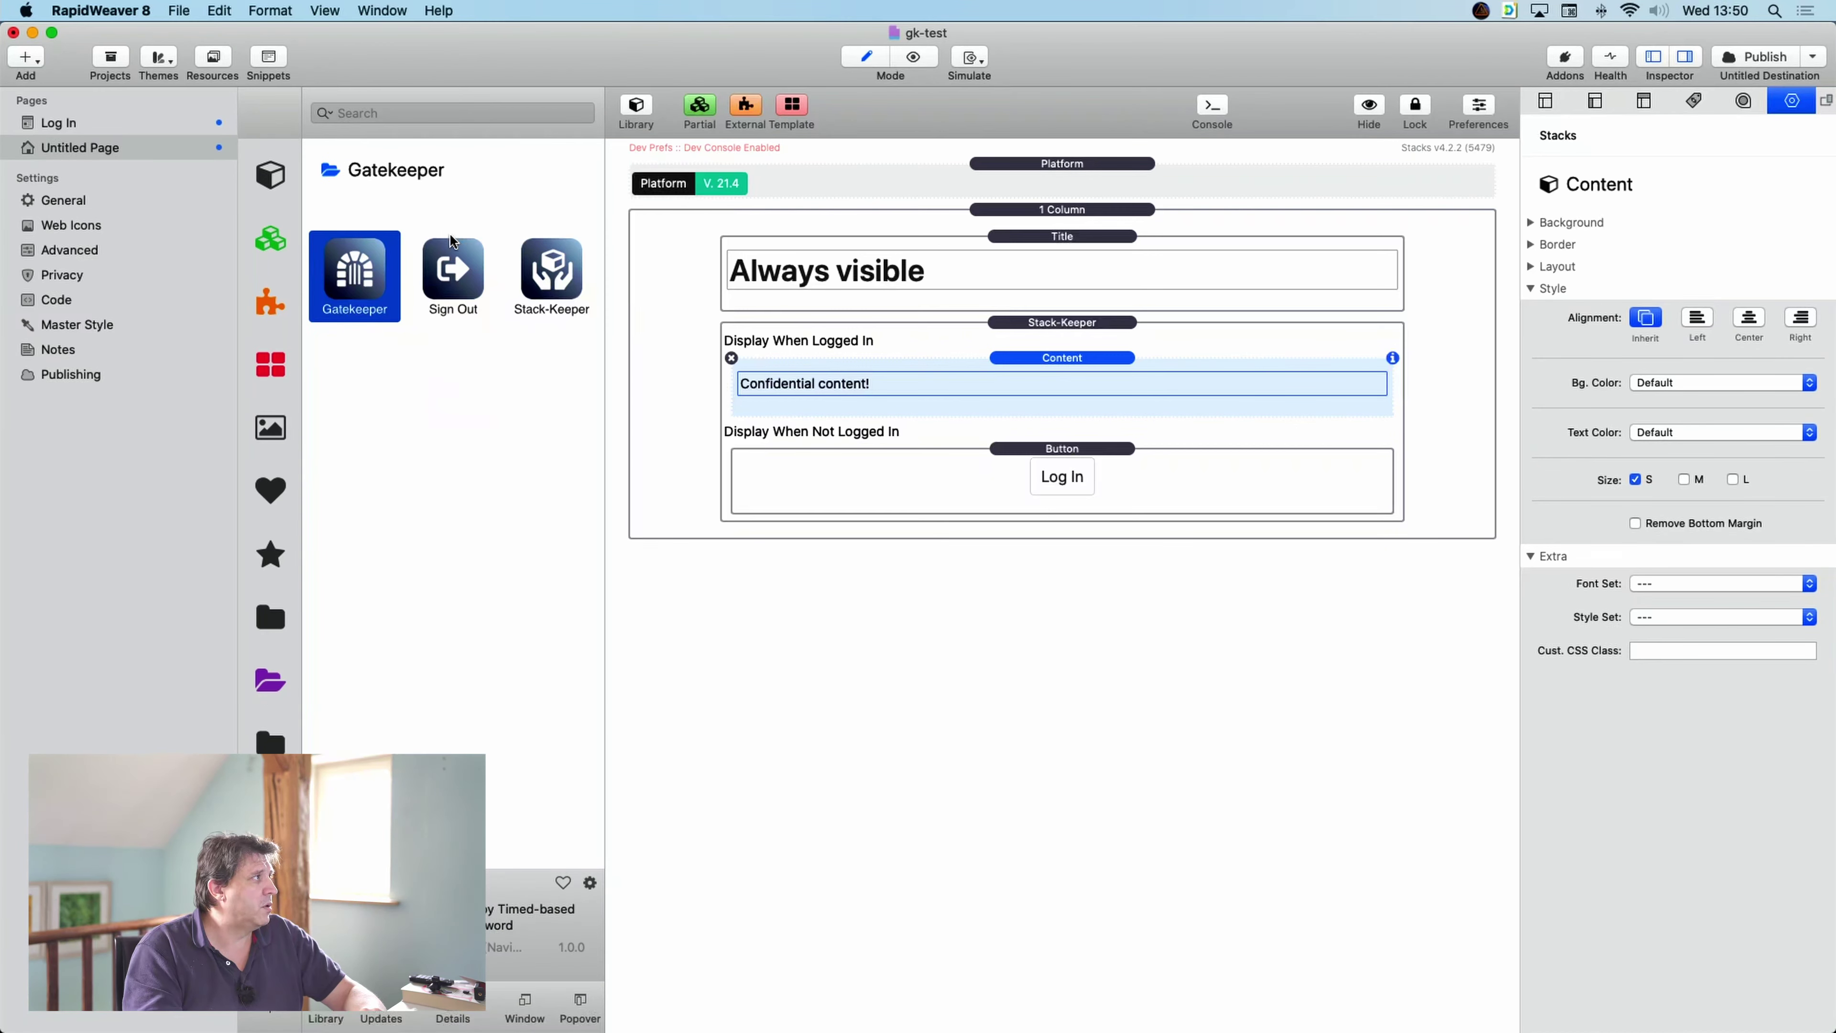
- Add a Sign Out stack below the confidential content and drop a Button inside it
{"action": "left_click_drag", "start_coordinate": [449, 273], "coordinate": [890, 414]}
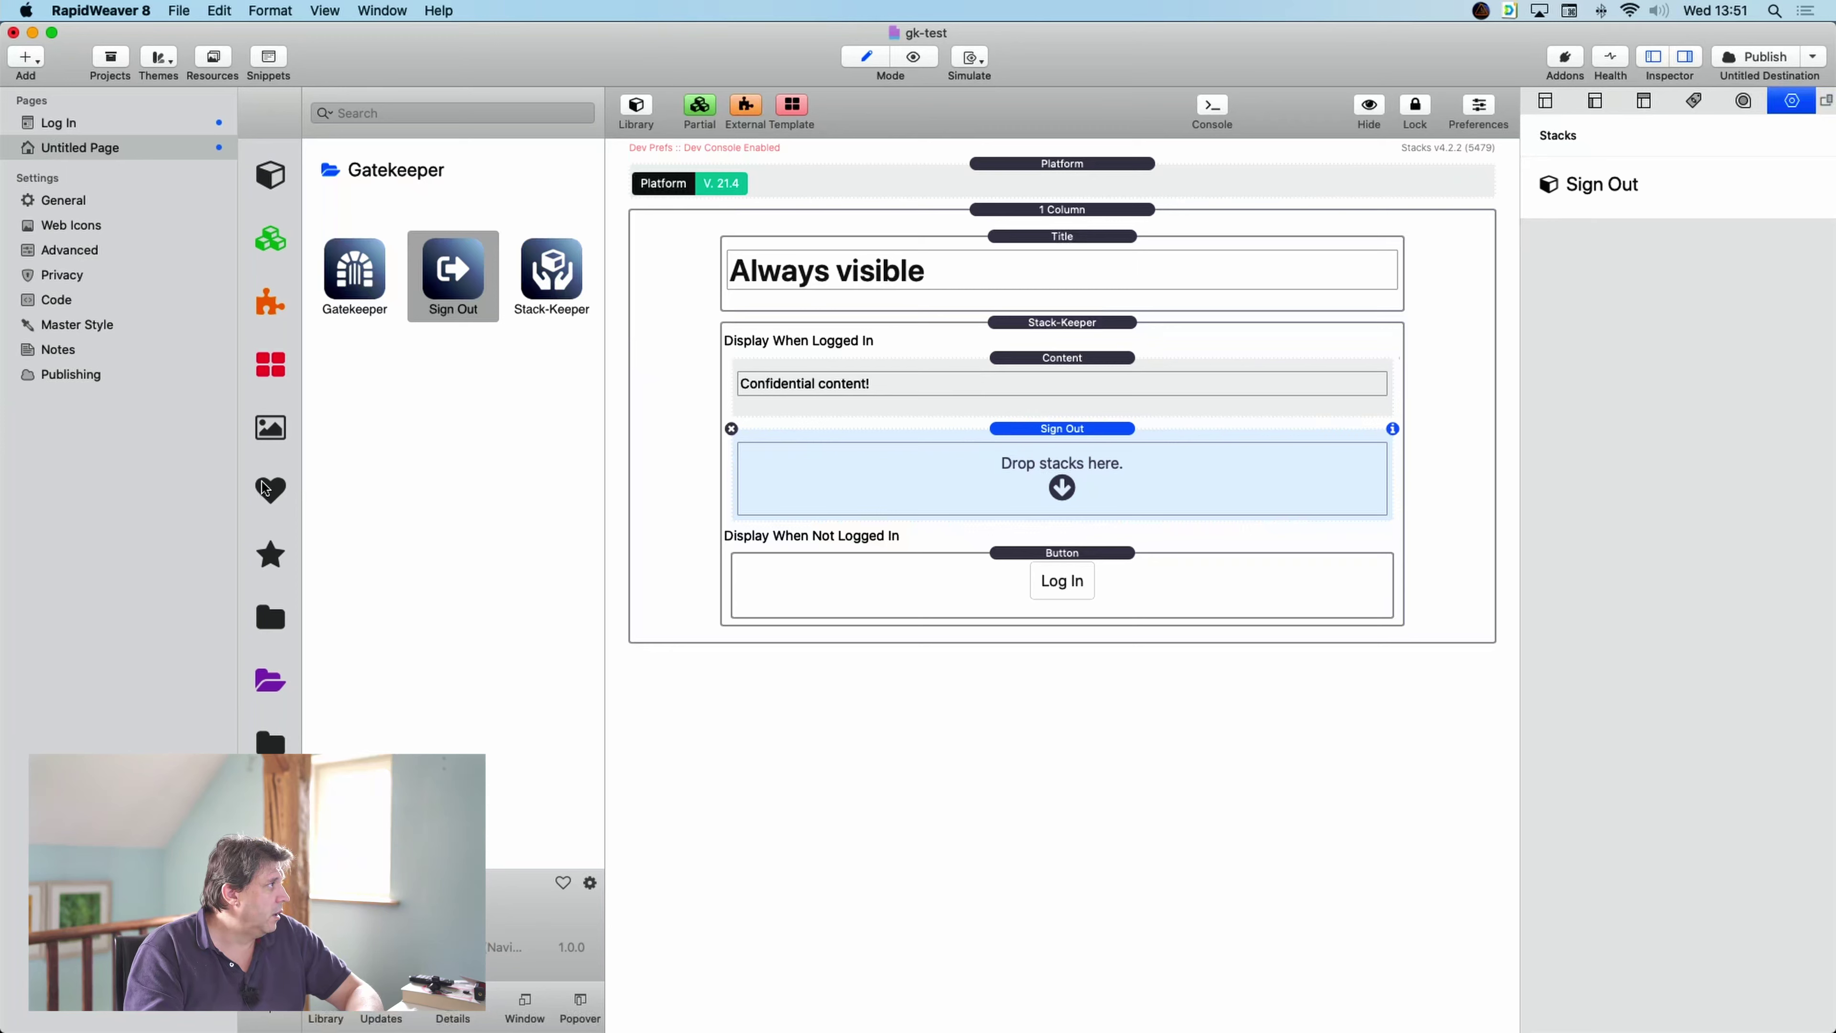
{"action": "left_click", "coordinate": [262, 687]}
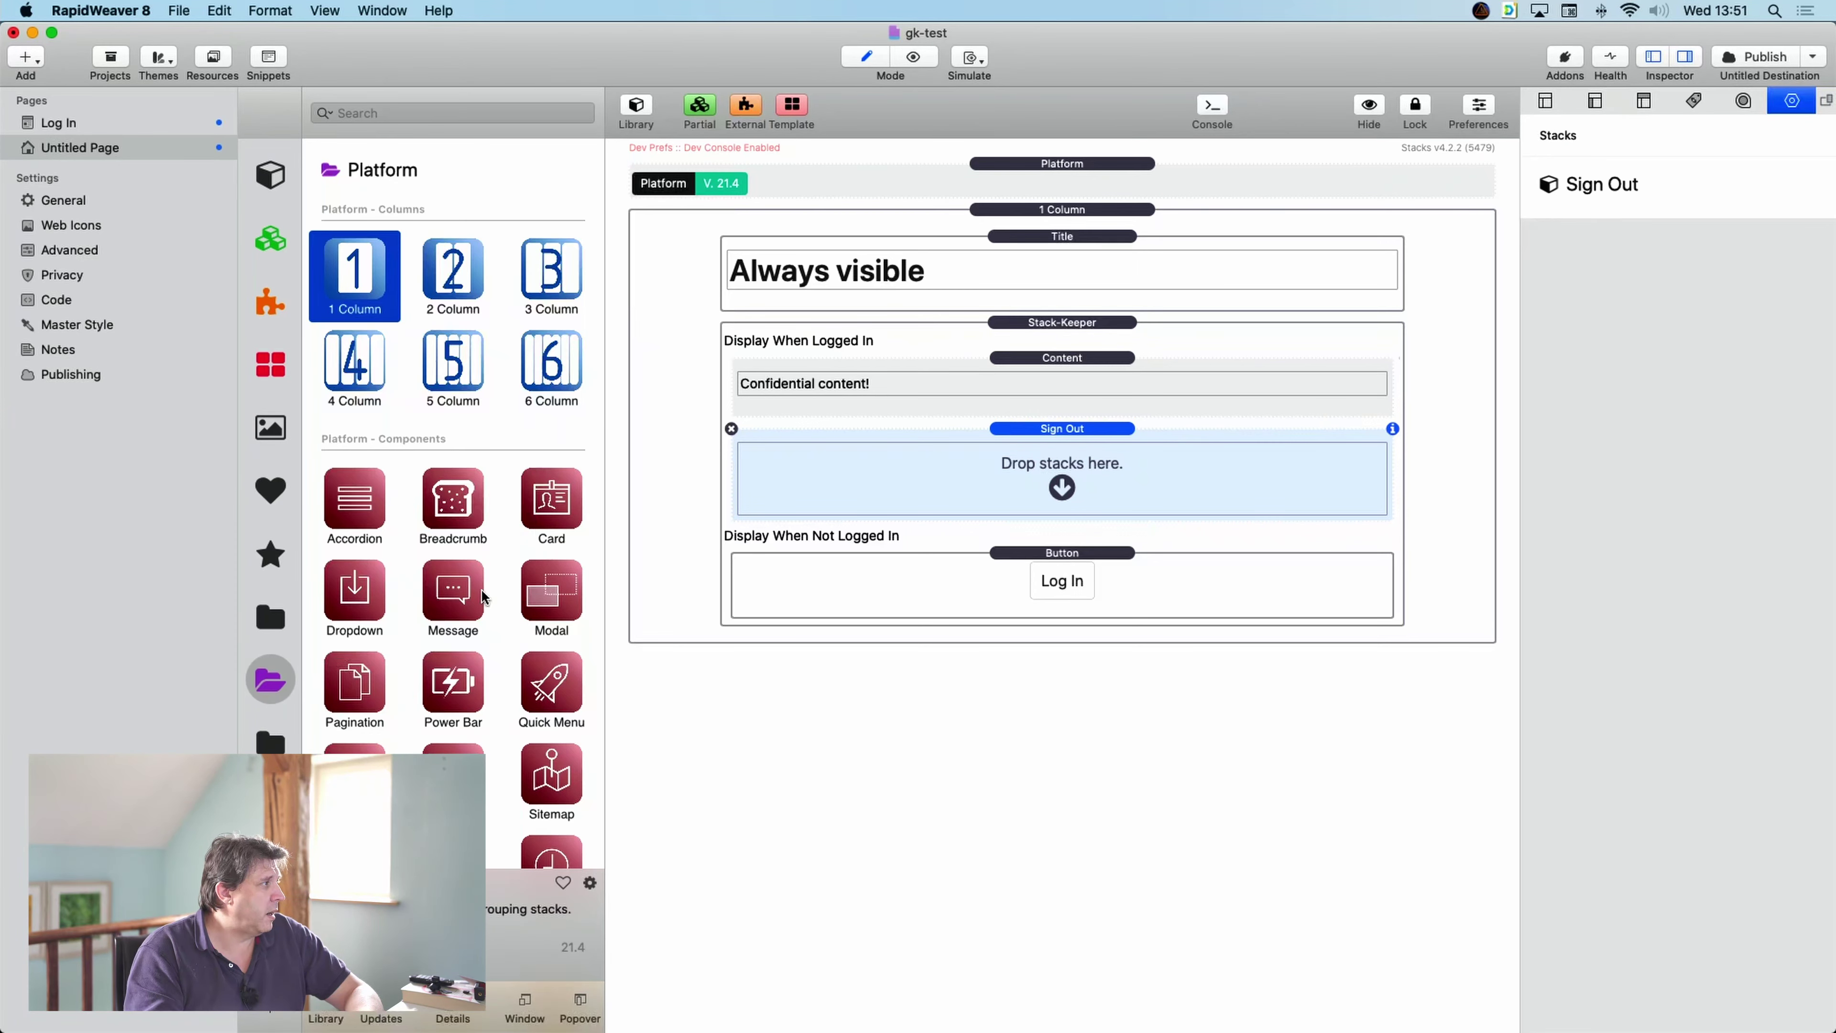
{"action": "scroll", "coordinate": [486, 628], "scroll_direction": "down", "scroll_amount": 10}
{"action": "left_click_drag", "start_coordinate": [471, 522], "coordinate": [1085, 479]}
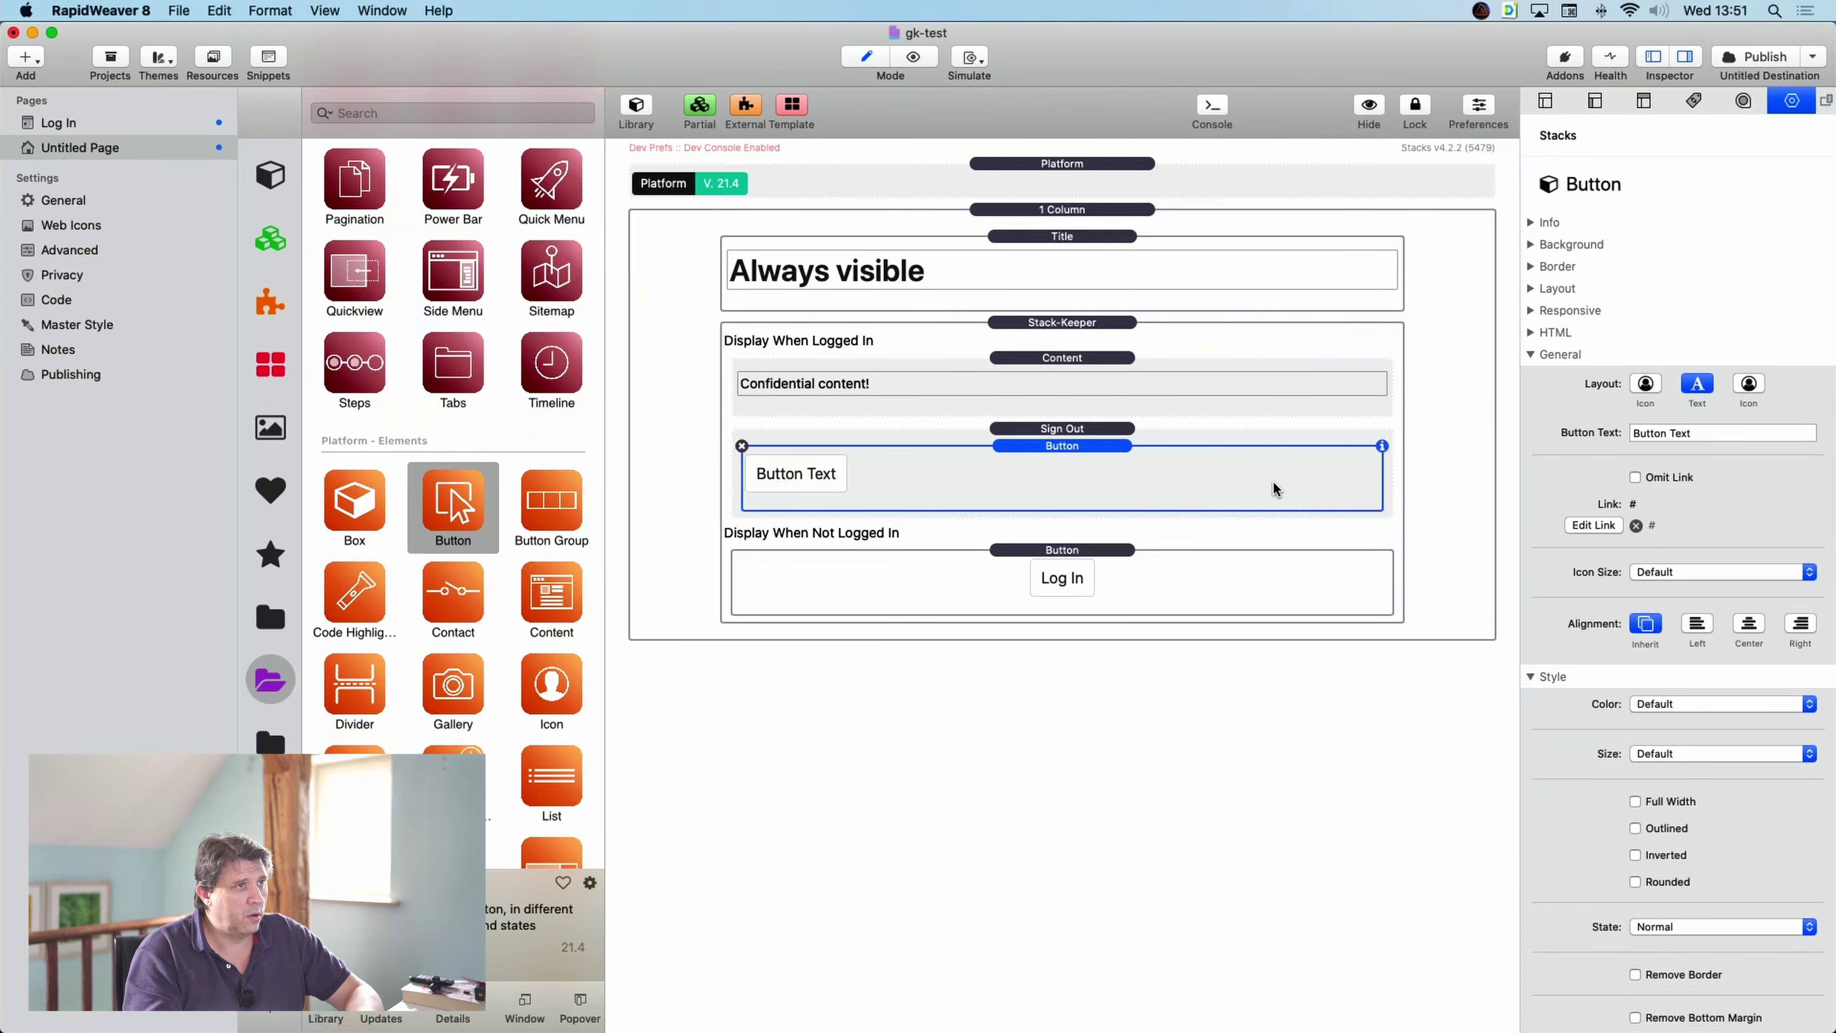
- Centre the new button and label it 'Log Out'
{"action": "left_click", "coordinate": [1750, 623]}
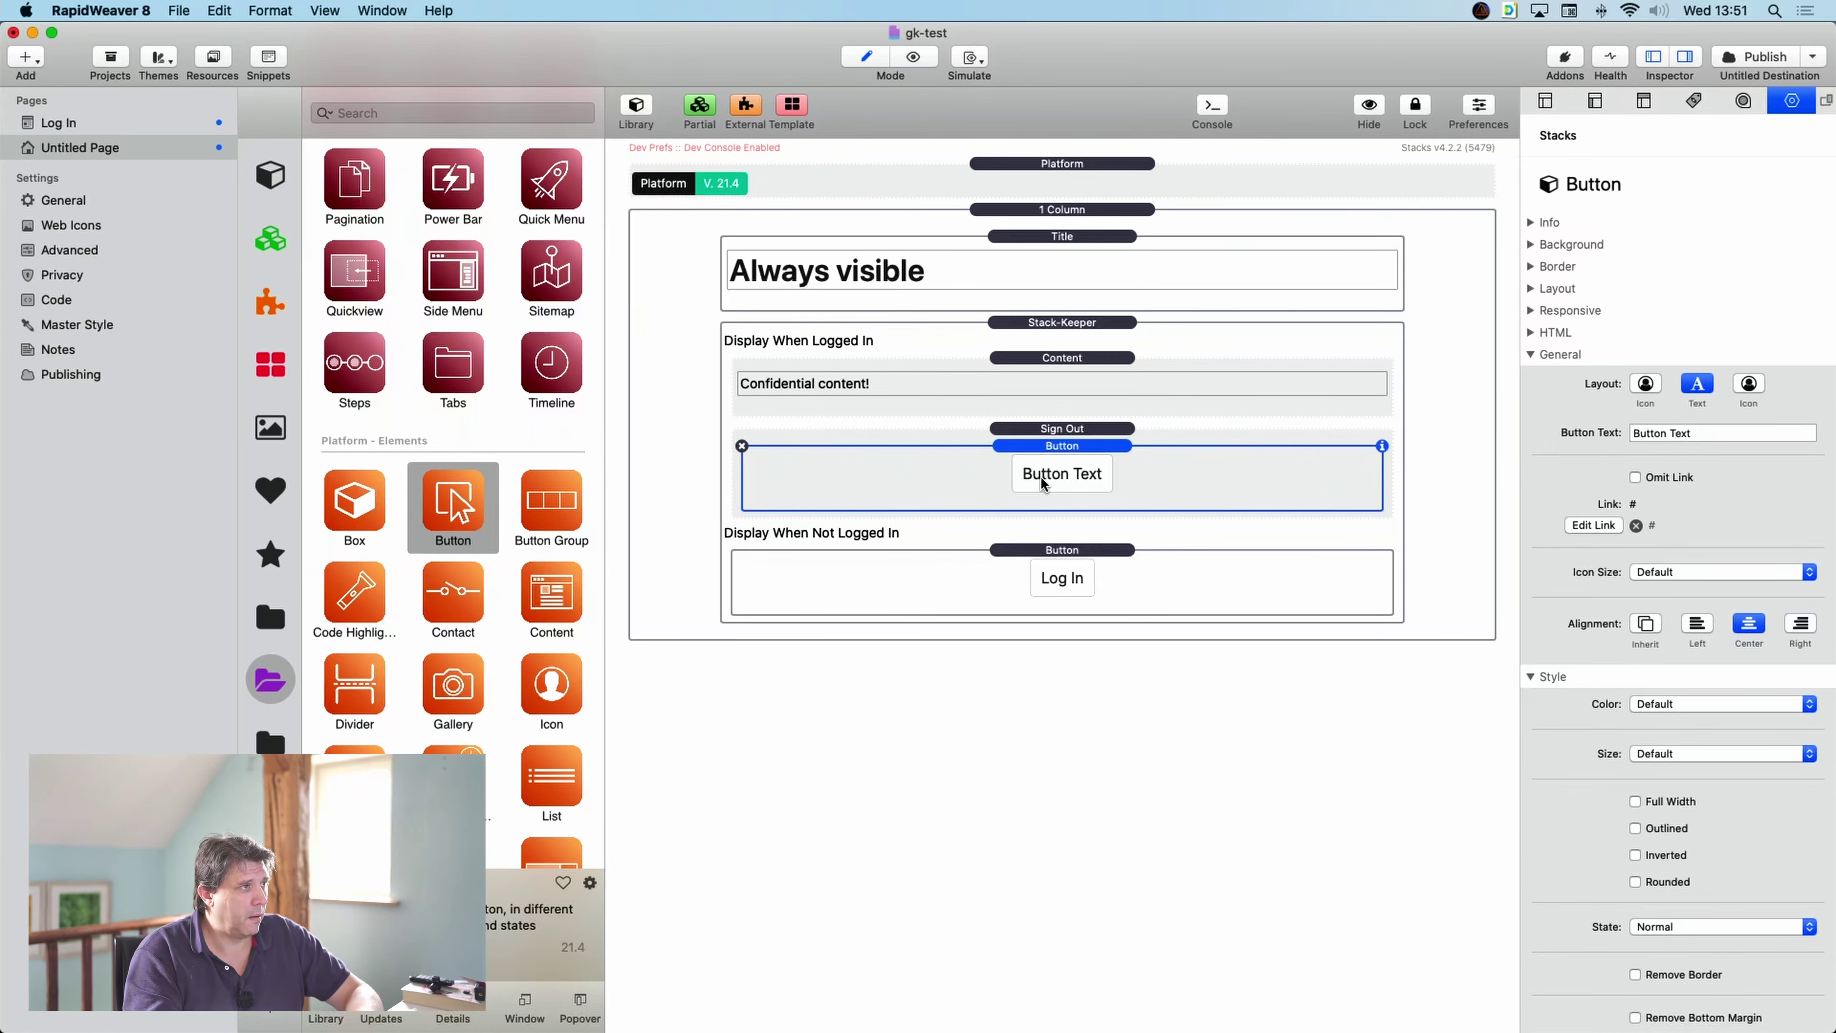
{"action": "left_click", "coordinate": [1713, 434]}
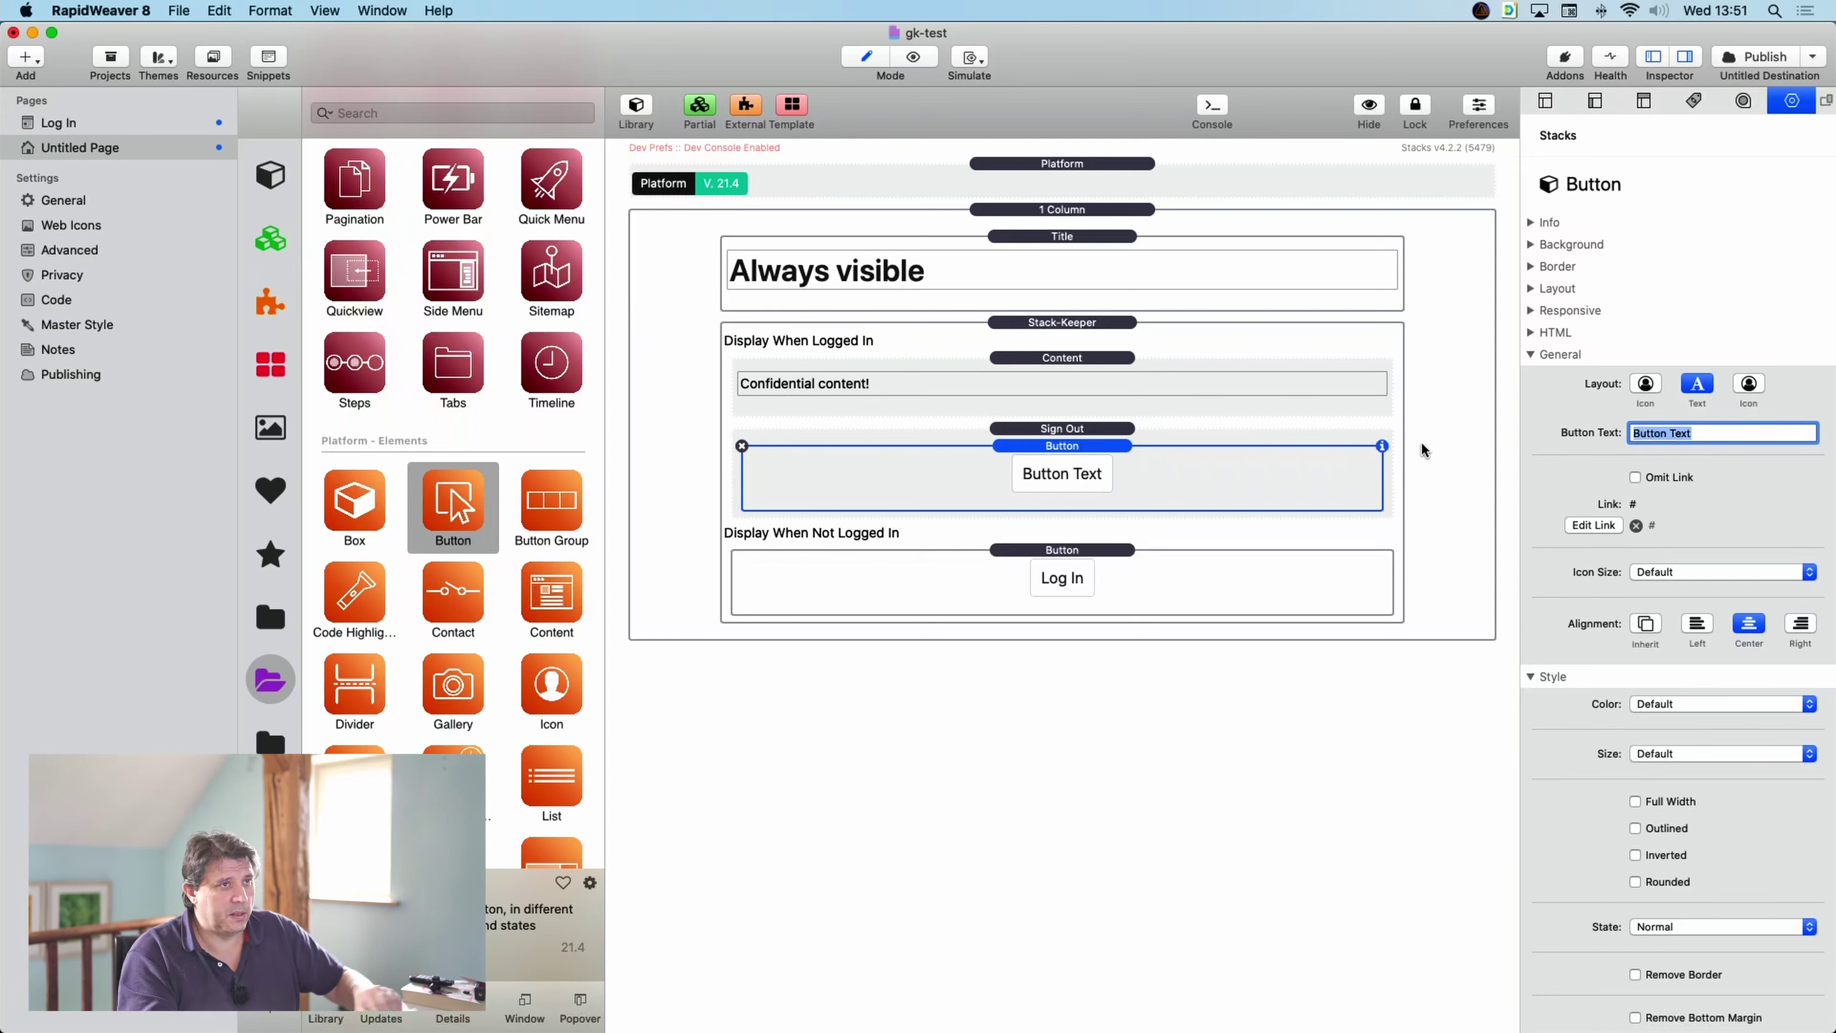
{"action": "type", "text": "Log Out"}
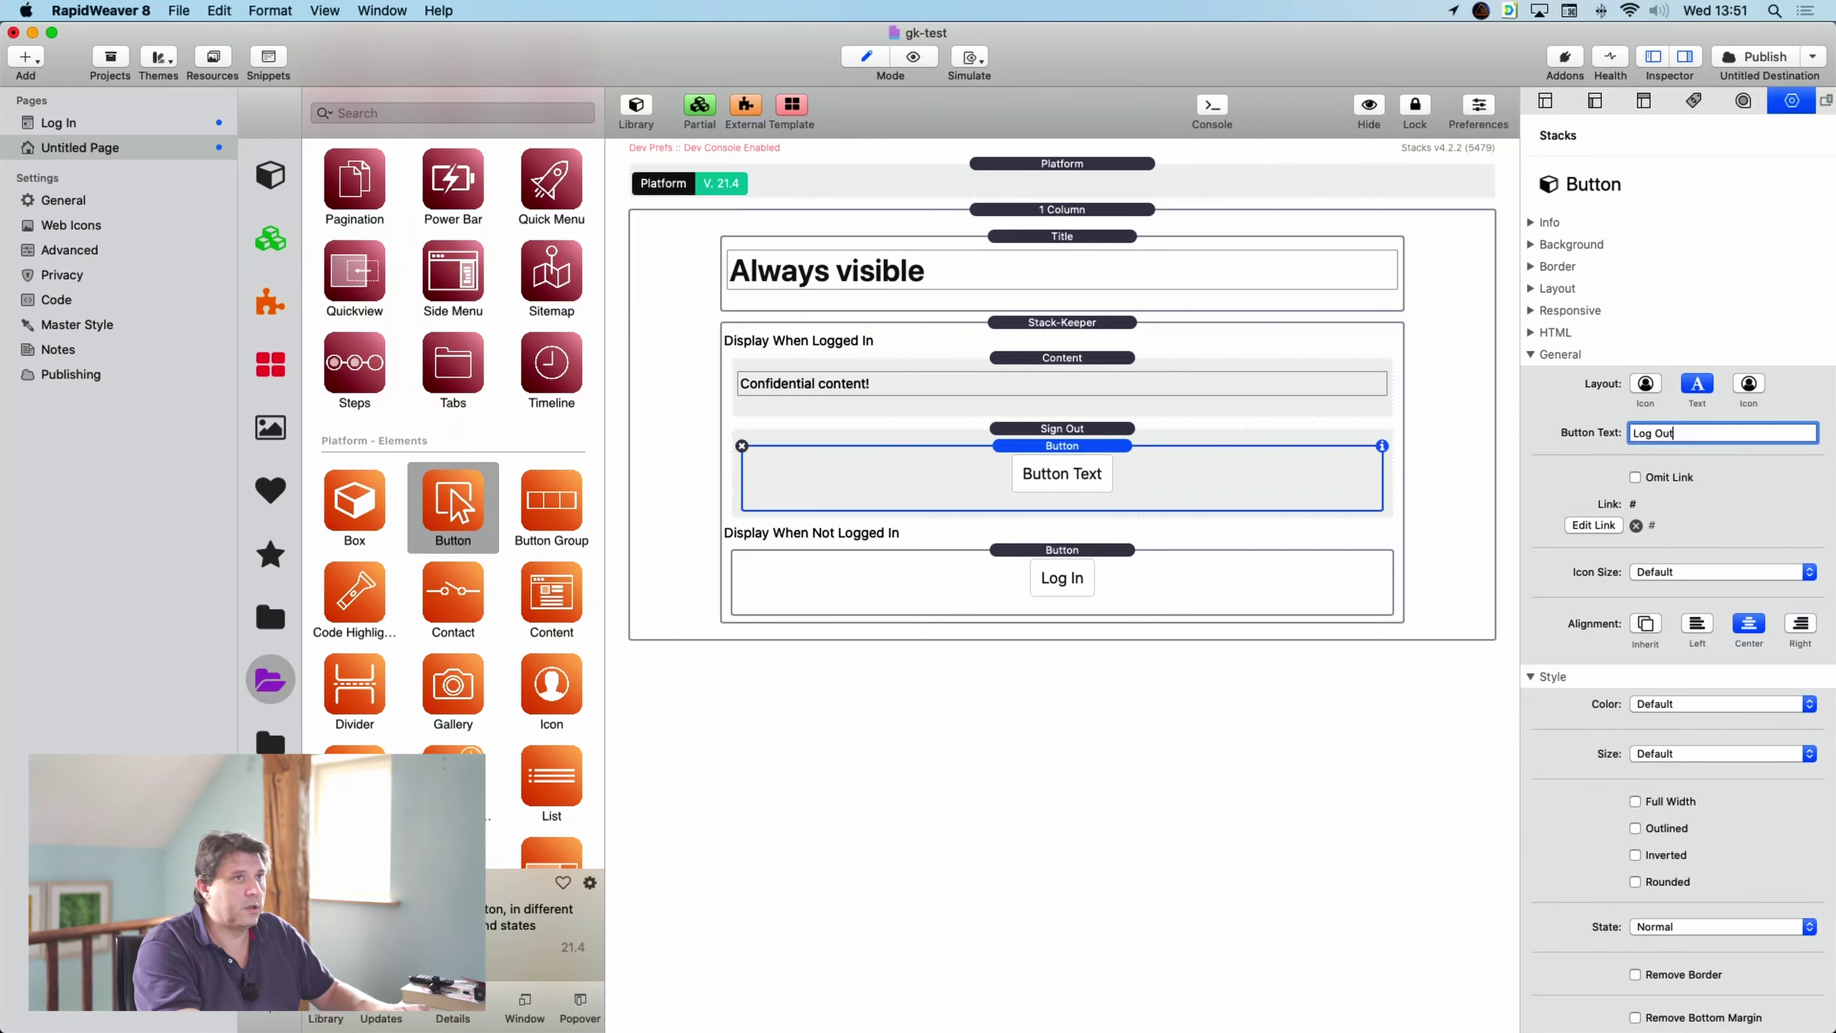
{"action": "key", "text": "Return"}
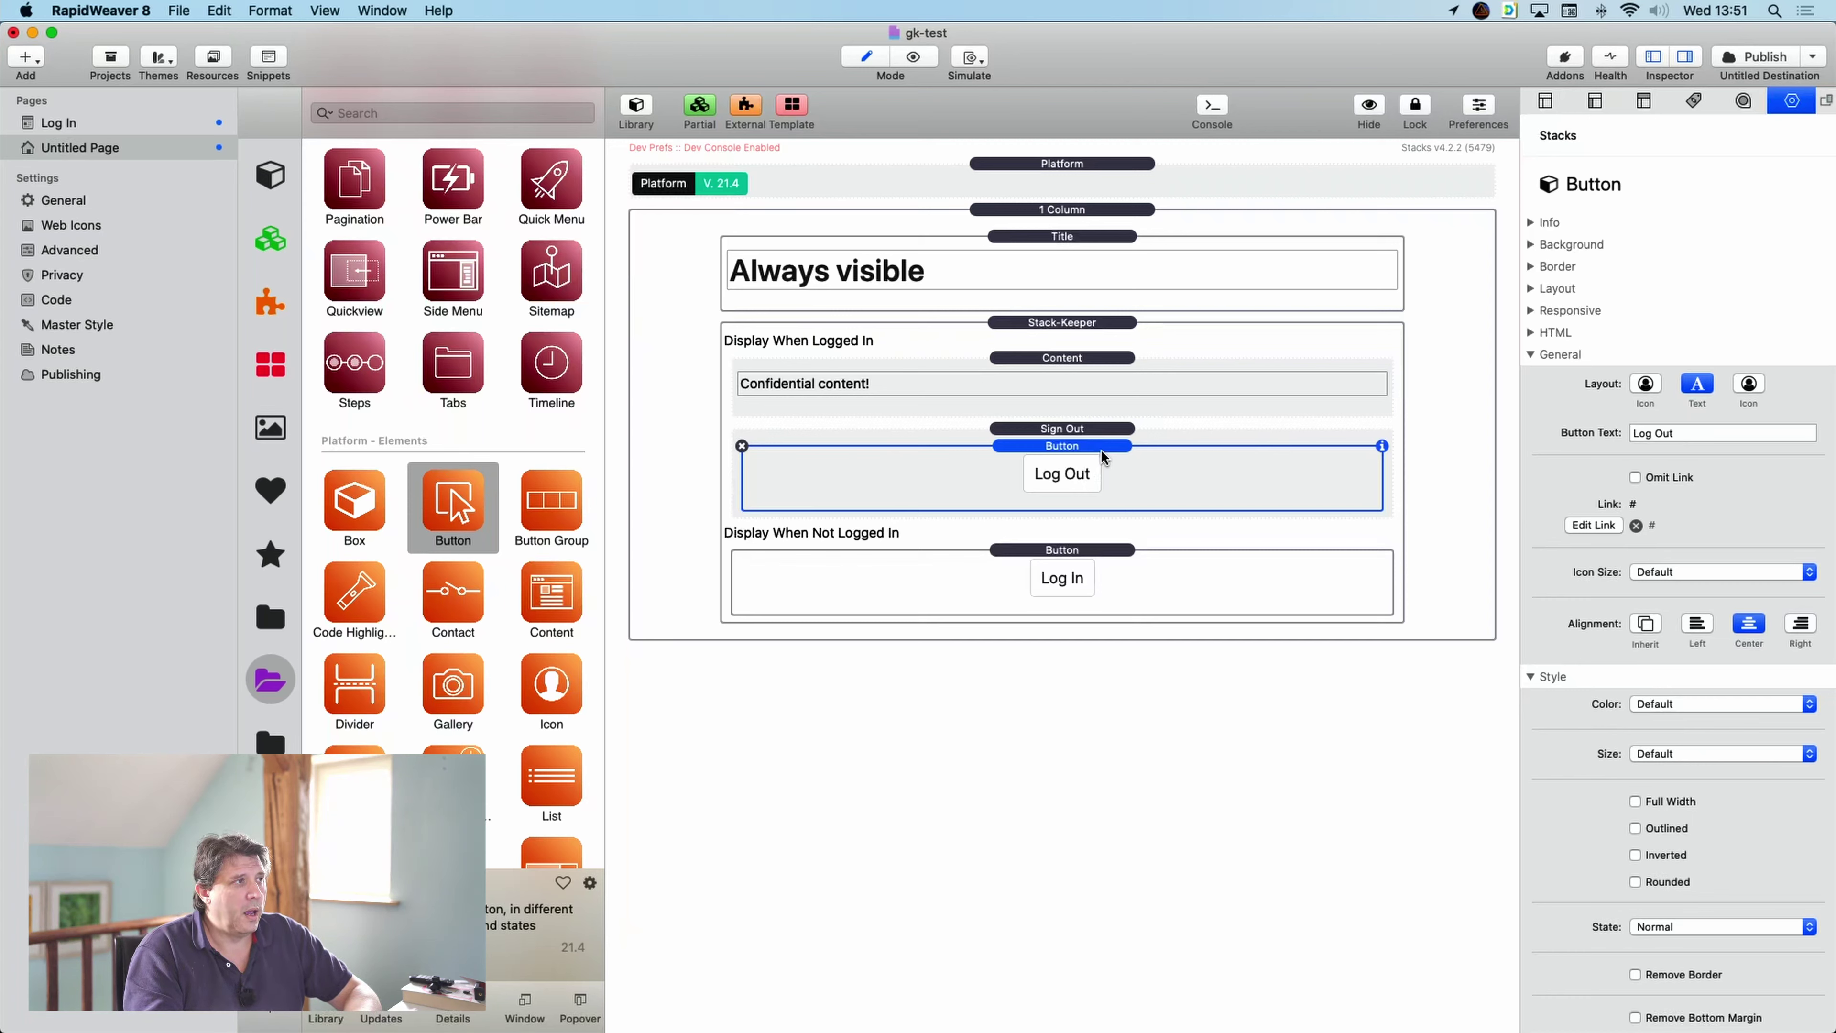
{"action": "left_click", "coordinate": [1124, 428]}
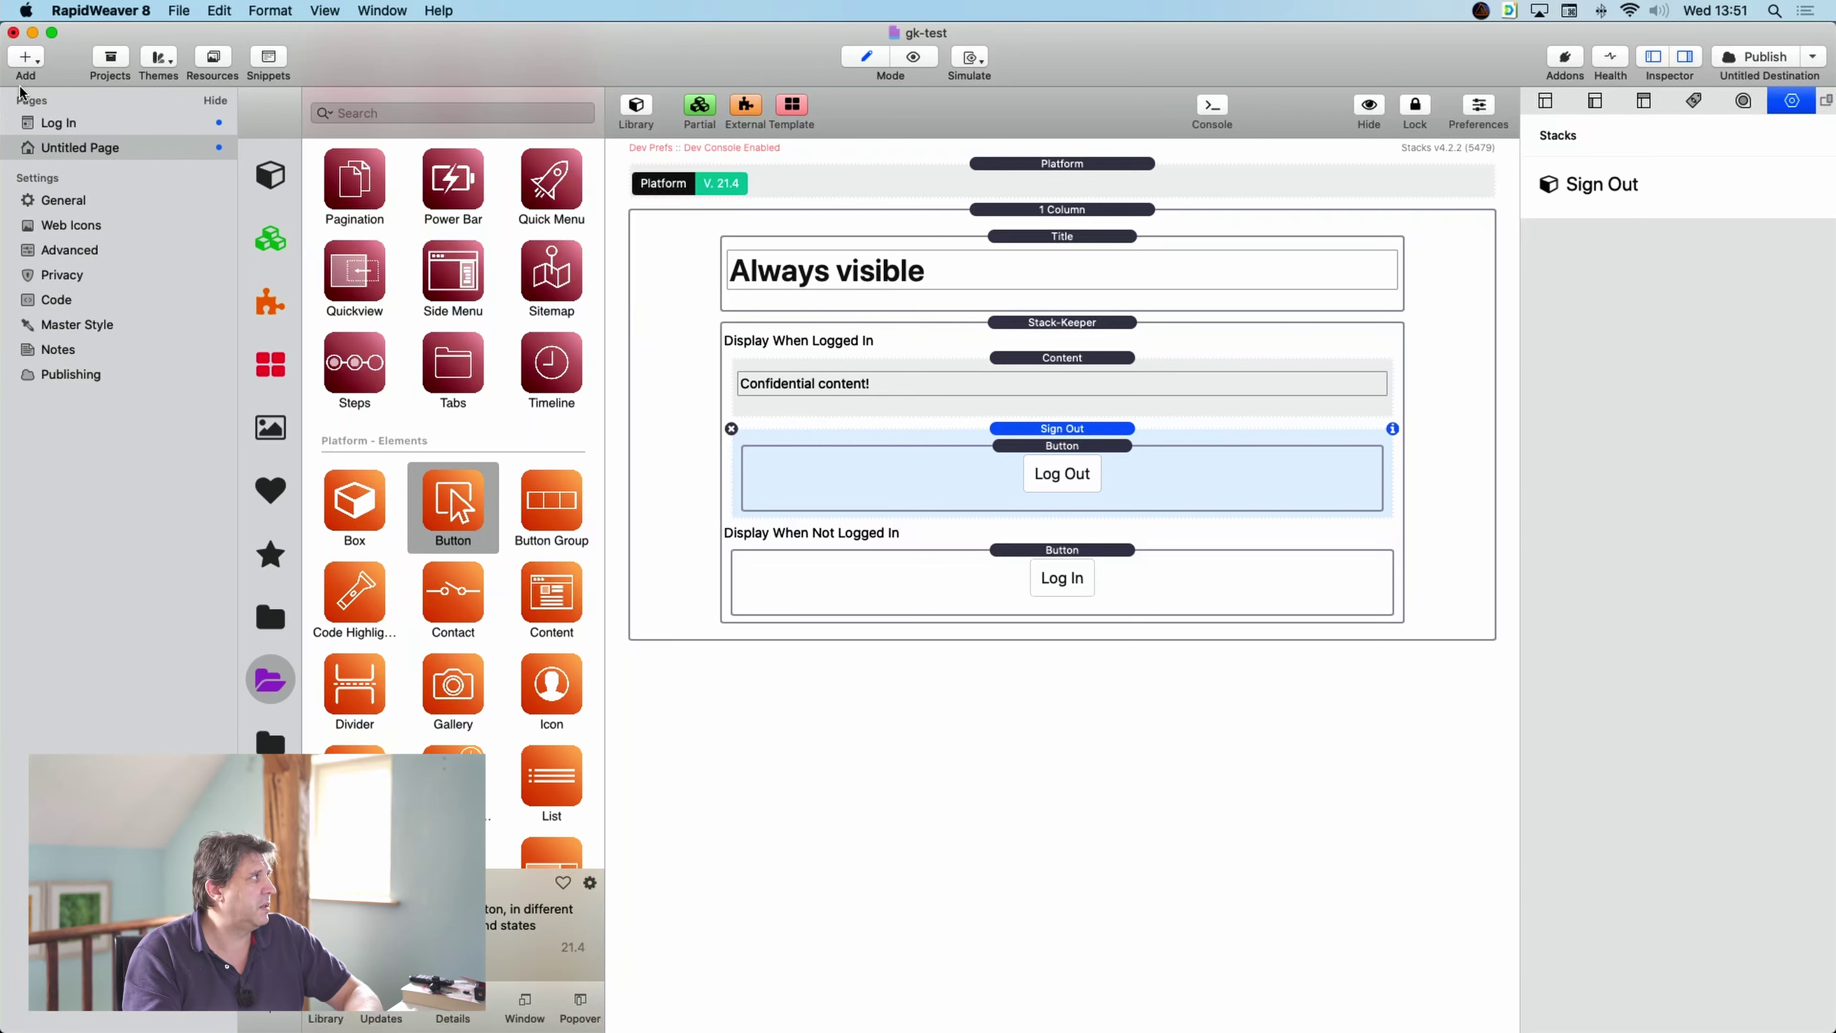
- Set the Log In page's Redirect on Login to Return and re-publish all site files
{"action": "left_click", "coordinate": [65, 128]}
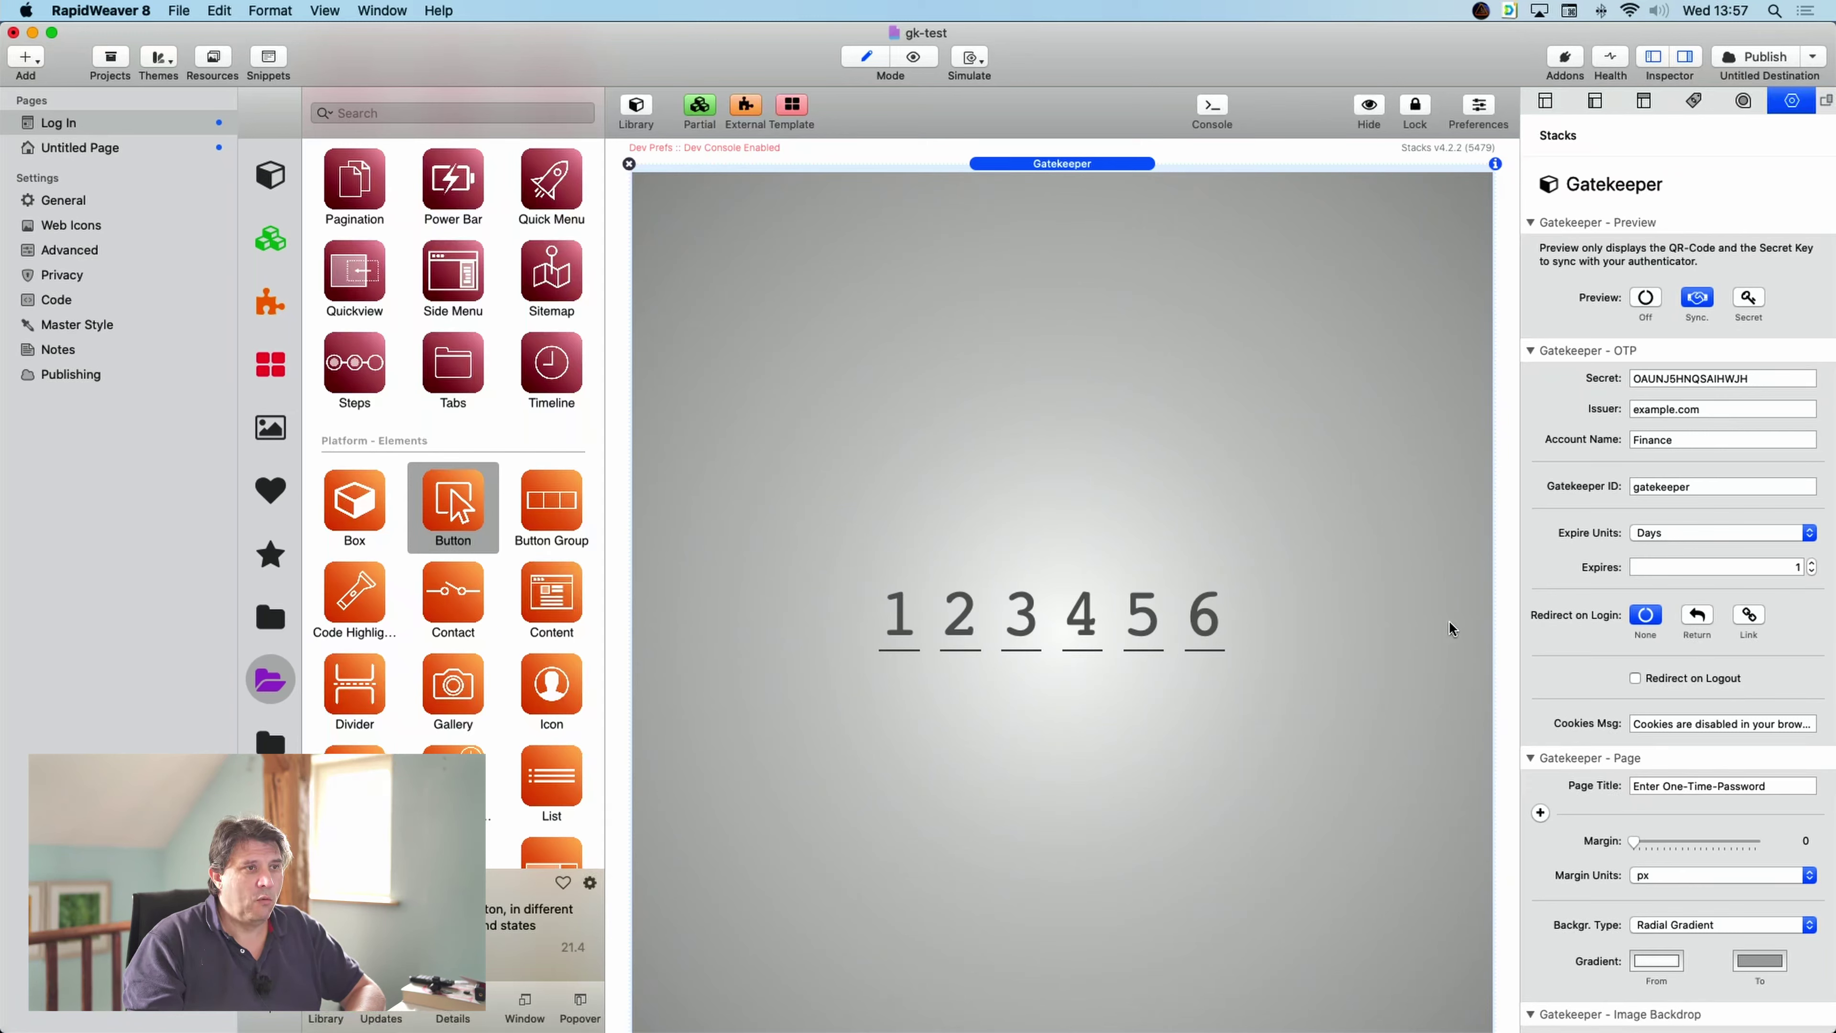
{"action": "left_click", "coordinate": [1698, 616]}
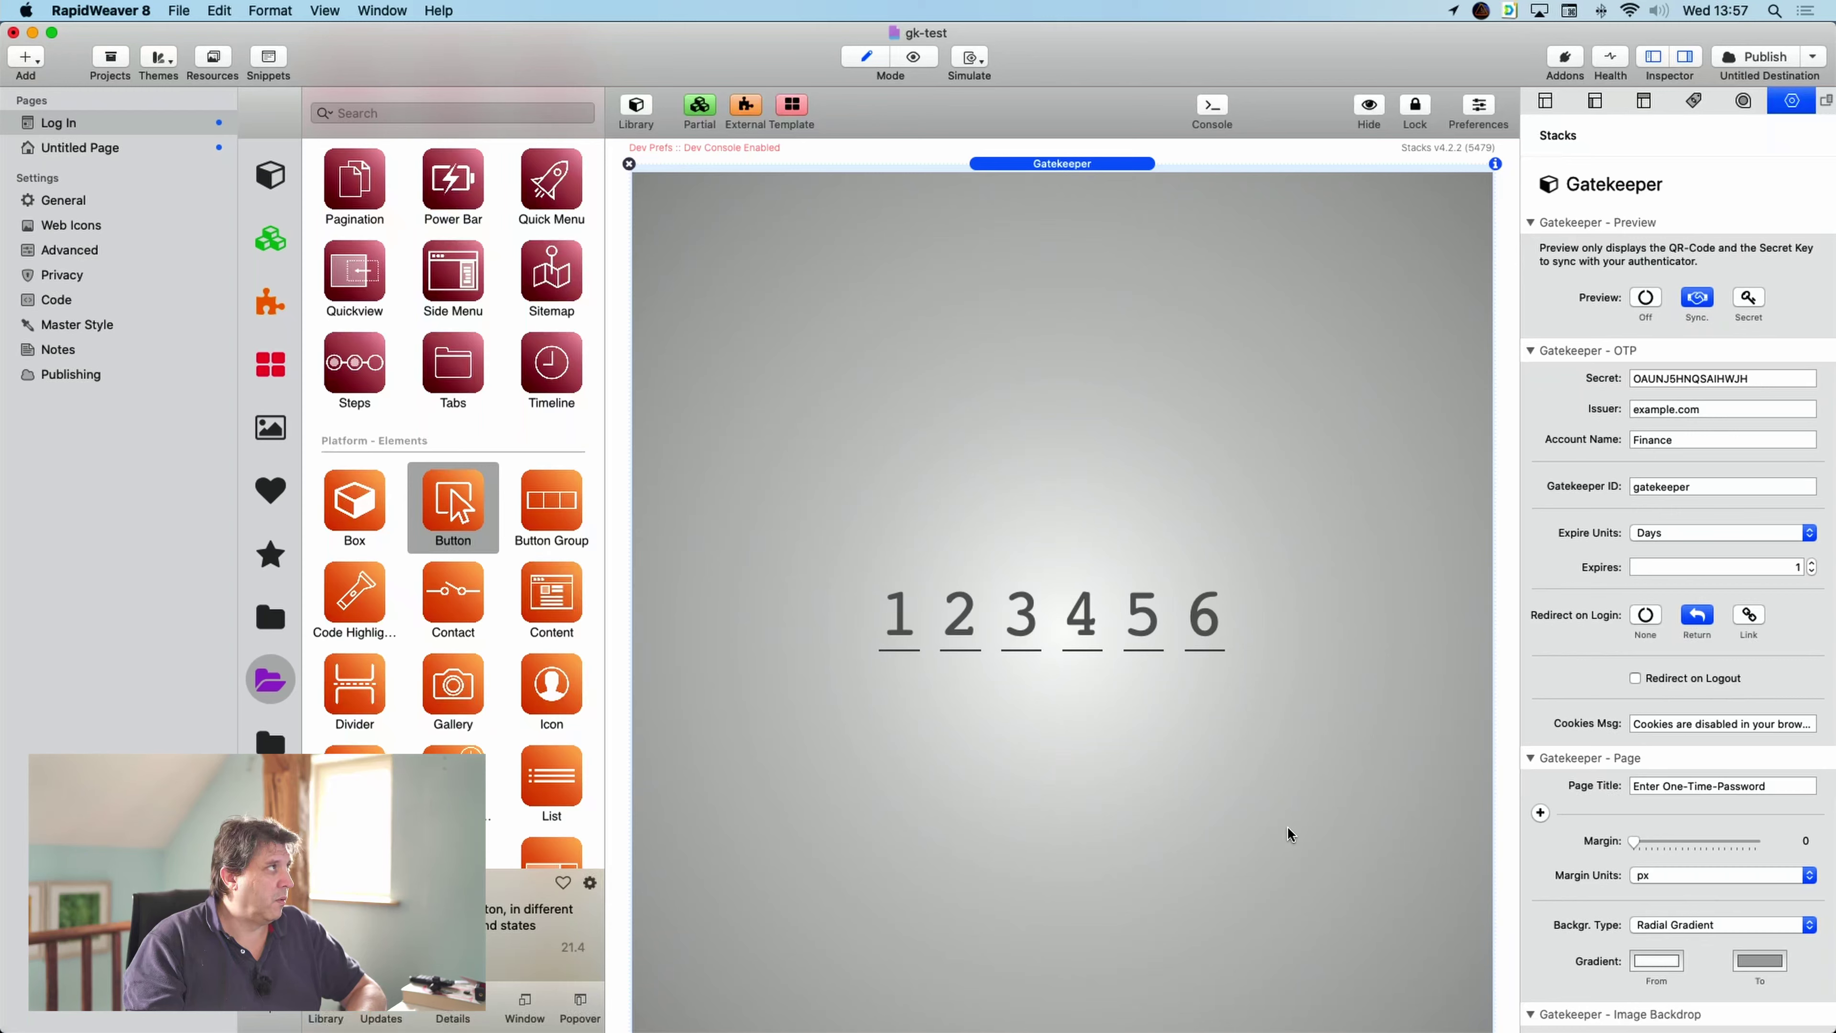
{"action": "left_click", "coordinate": [181, 10]}
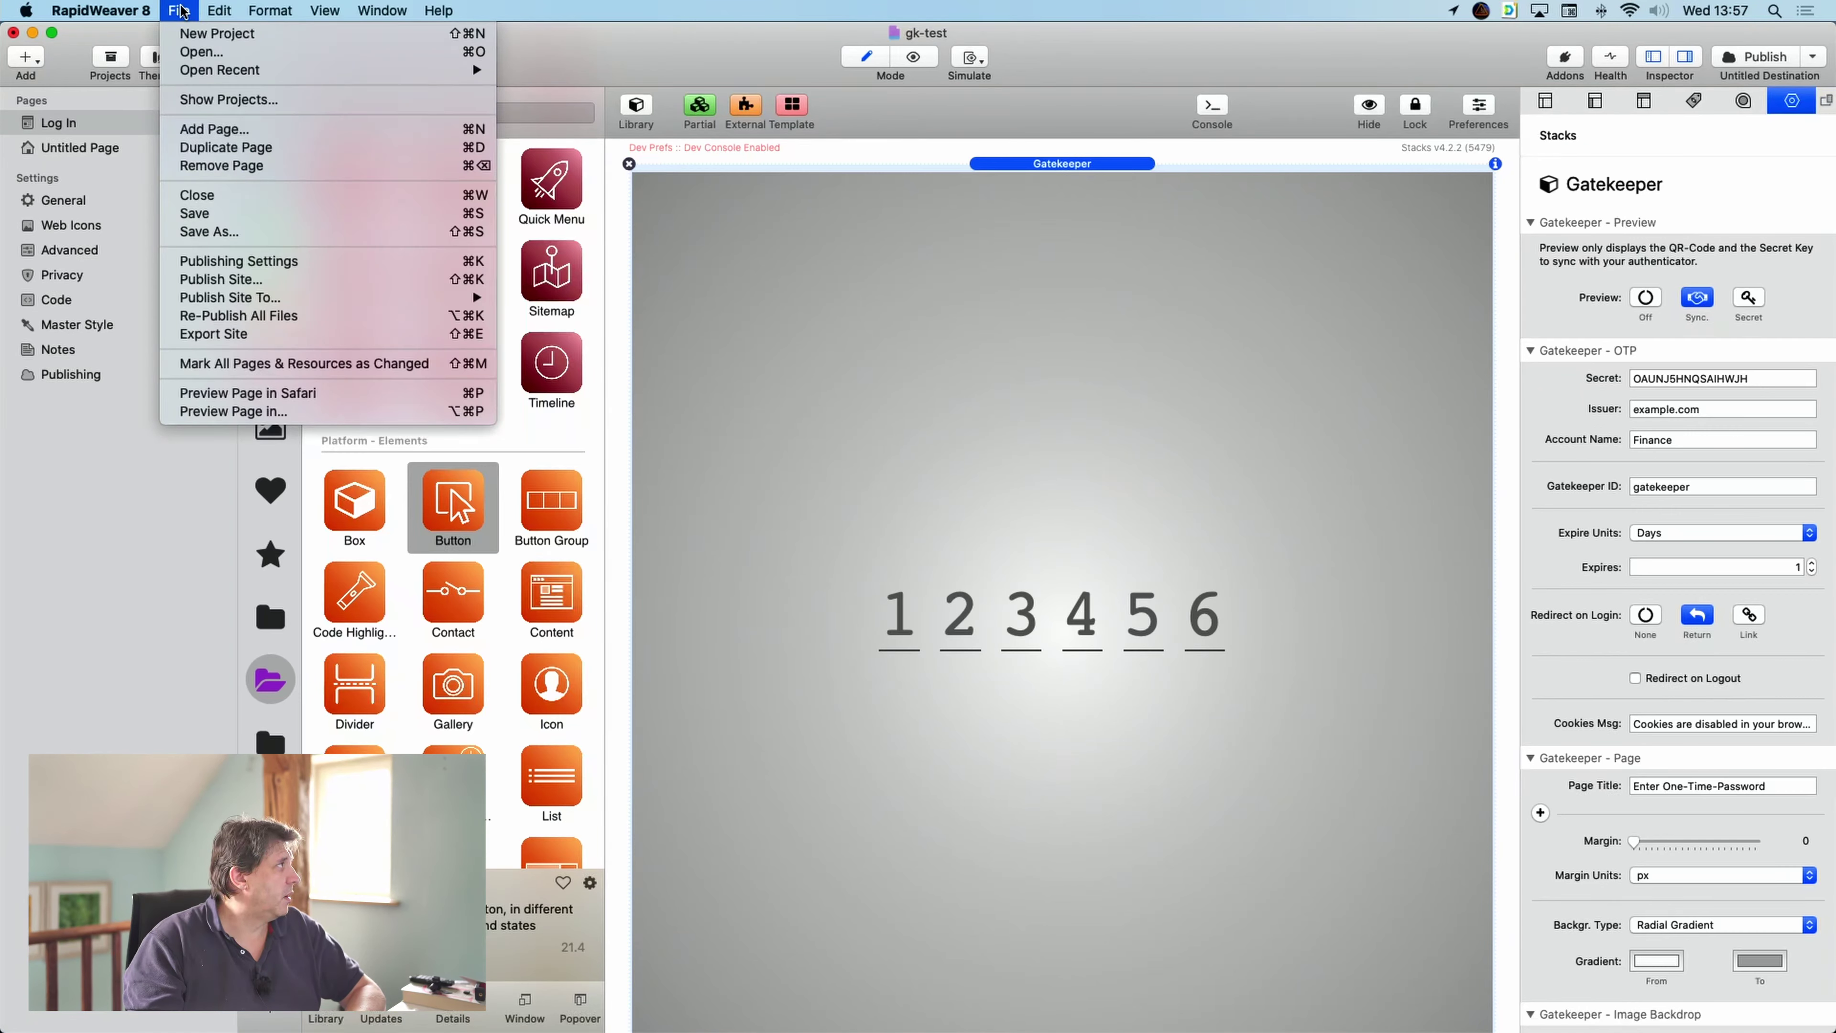
{"action": "left_click", "coordinate": [244, 316]}
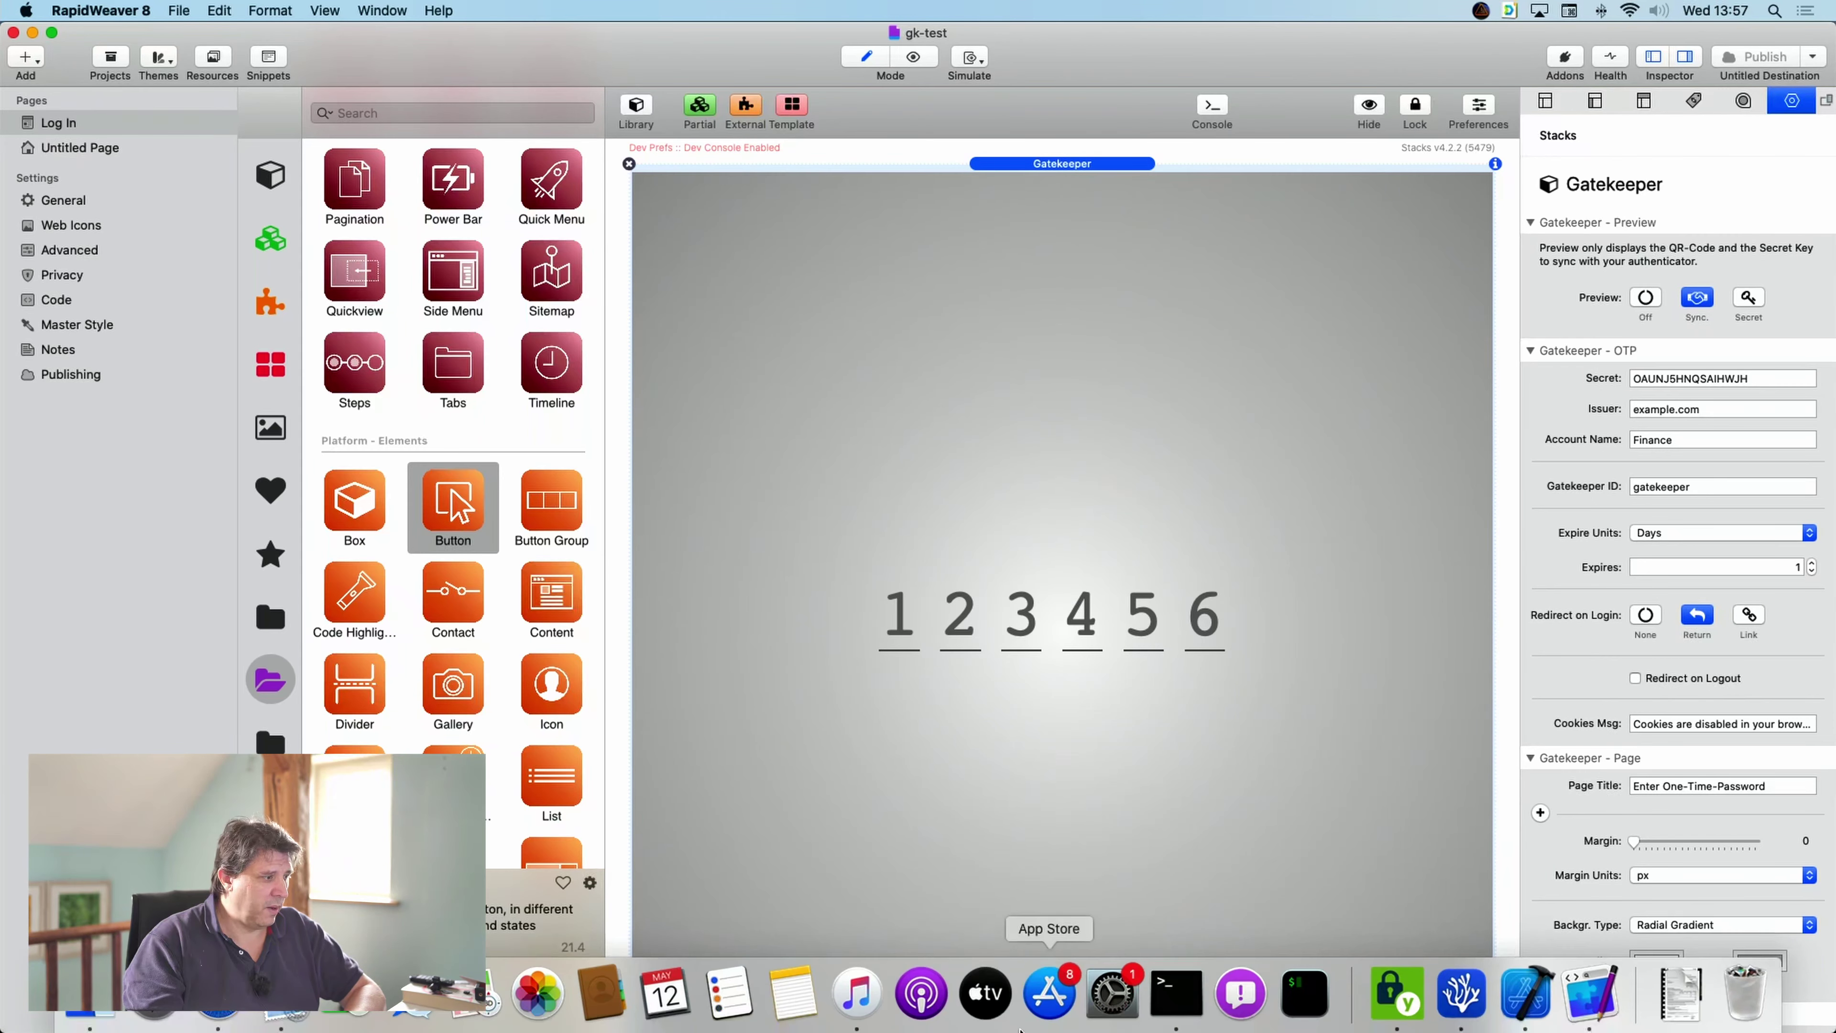
- Reload the site at 192.168.0.202 in Safari and log out of the protected page
{"action": "left_click", "coordinate": [313, 1008]}
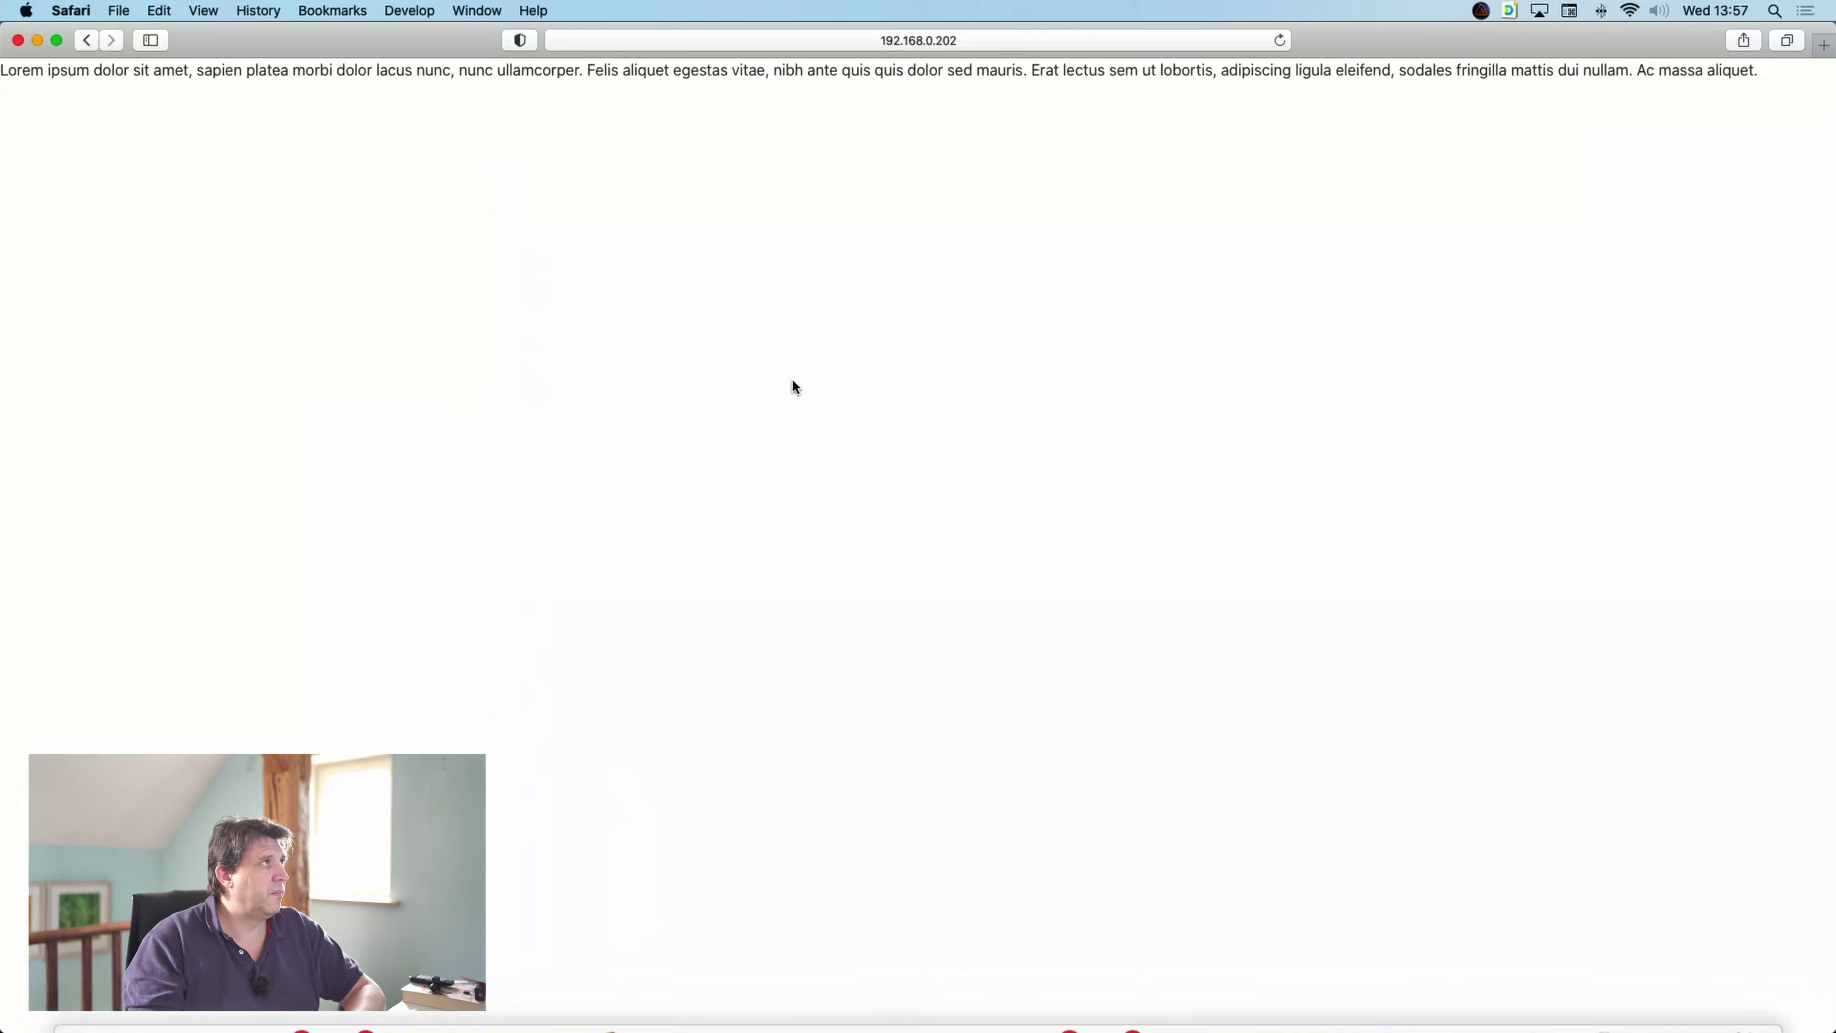
{"action": "left_click", "coordinate": [1281, 41]}
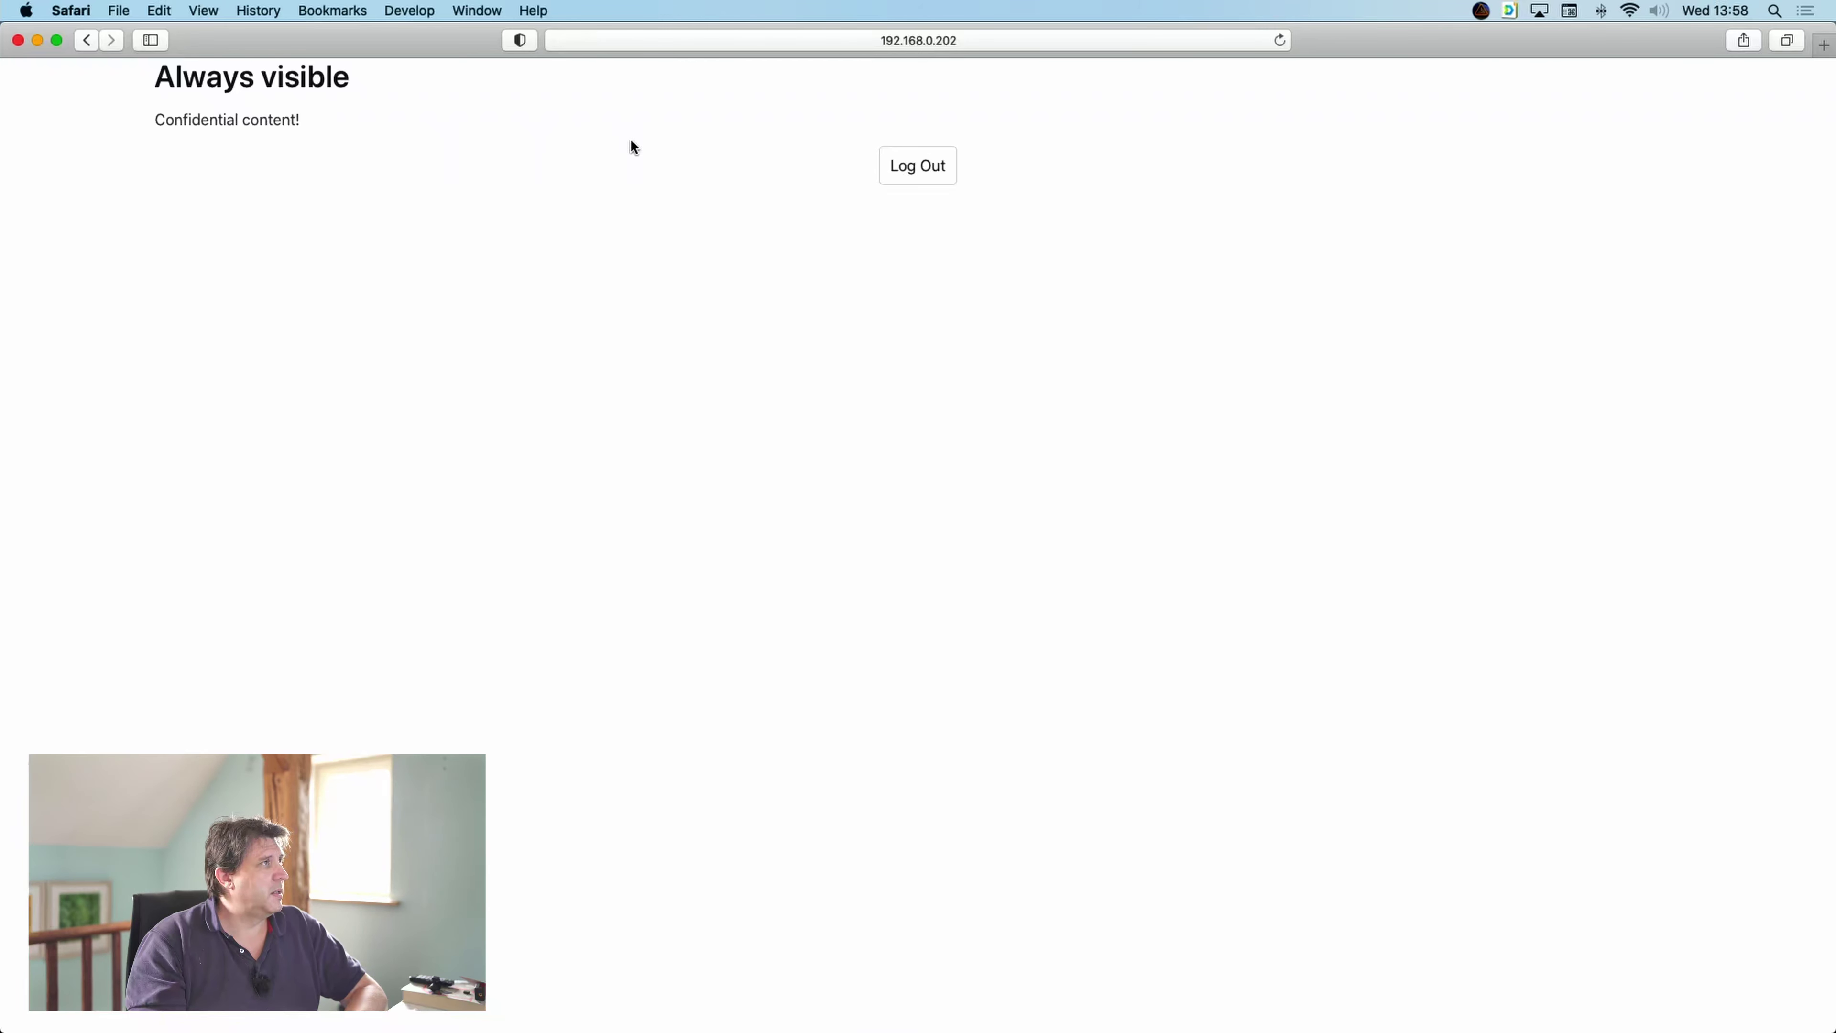
{"action": "left_click", "coordinate": [935, 176]}
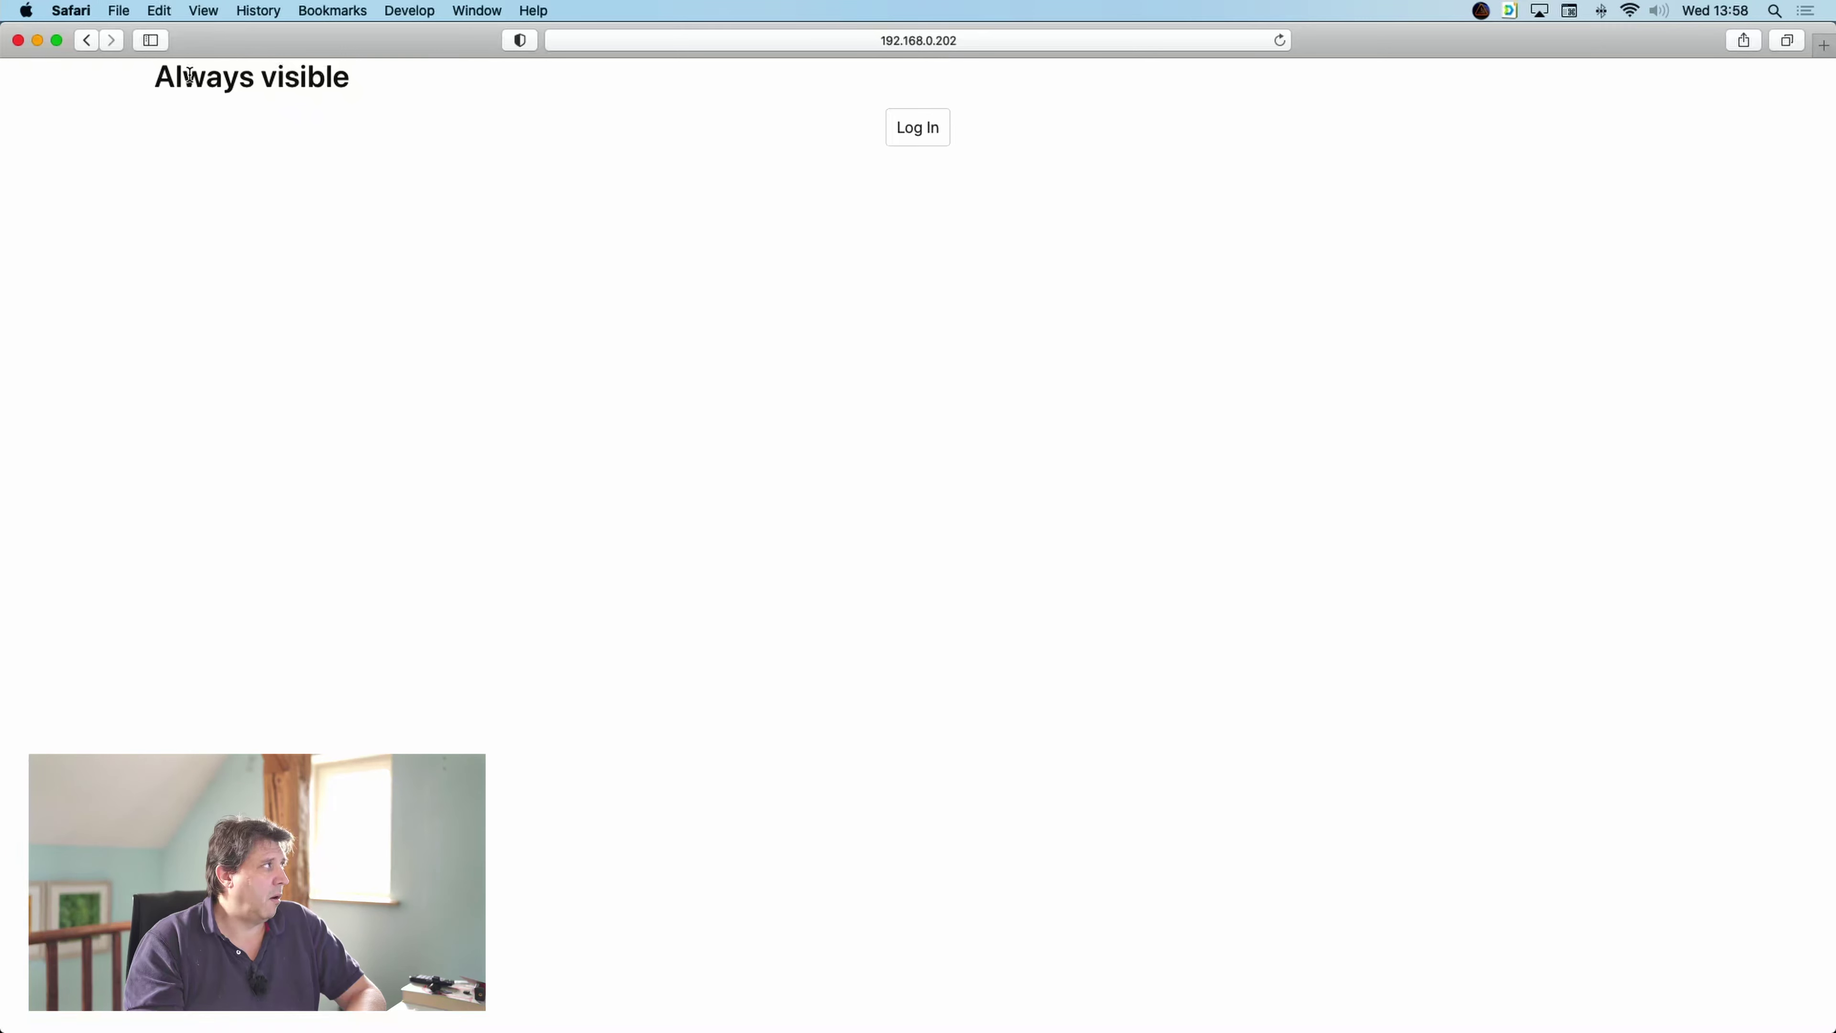
{"action": "left_click_drag", "start_coordinate": [183, 75], "coordinate": [309, 75]}
{"action": "left_click", "coordinate": [764, 134]}
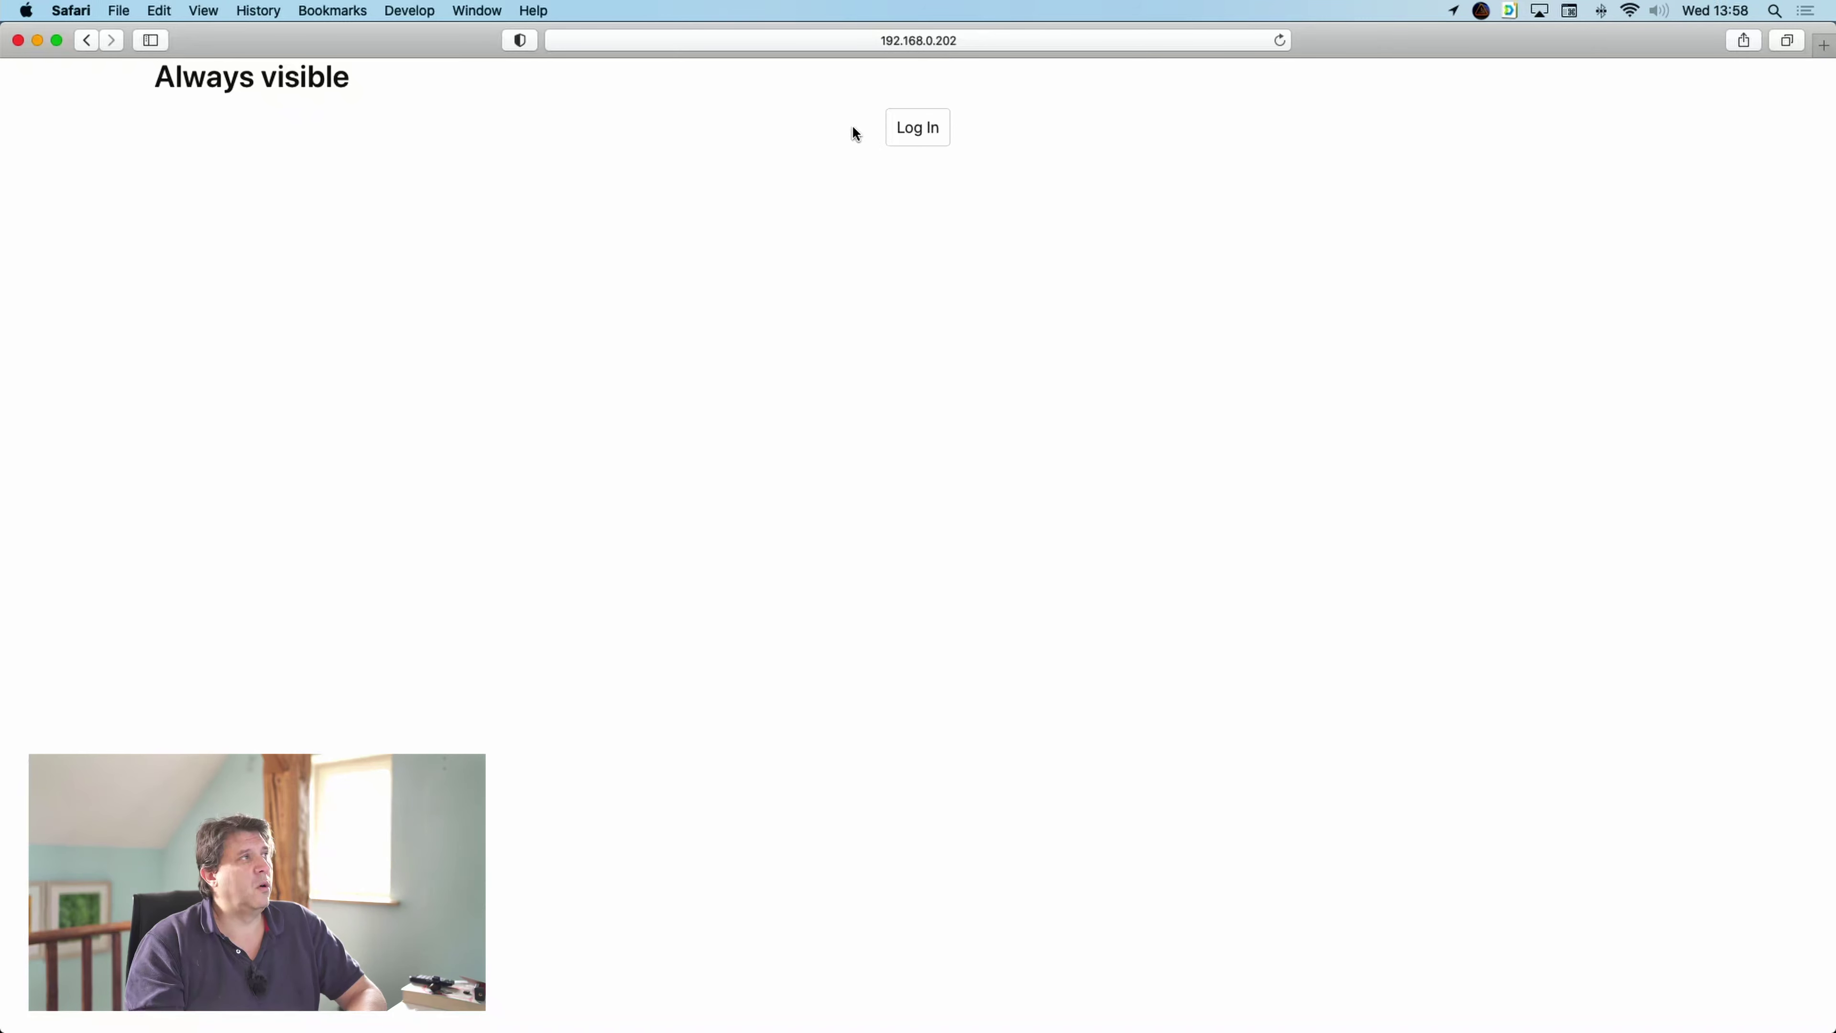
- Go to the Log In page and enter the one-time password from the authenticator app
{"action": "left_click", "coordinate": [906, 127]}
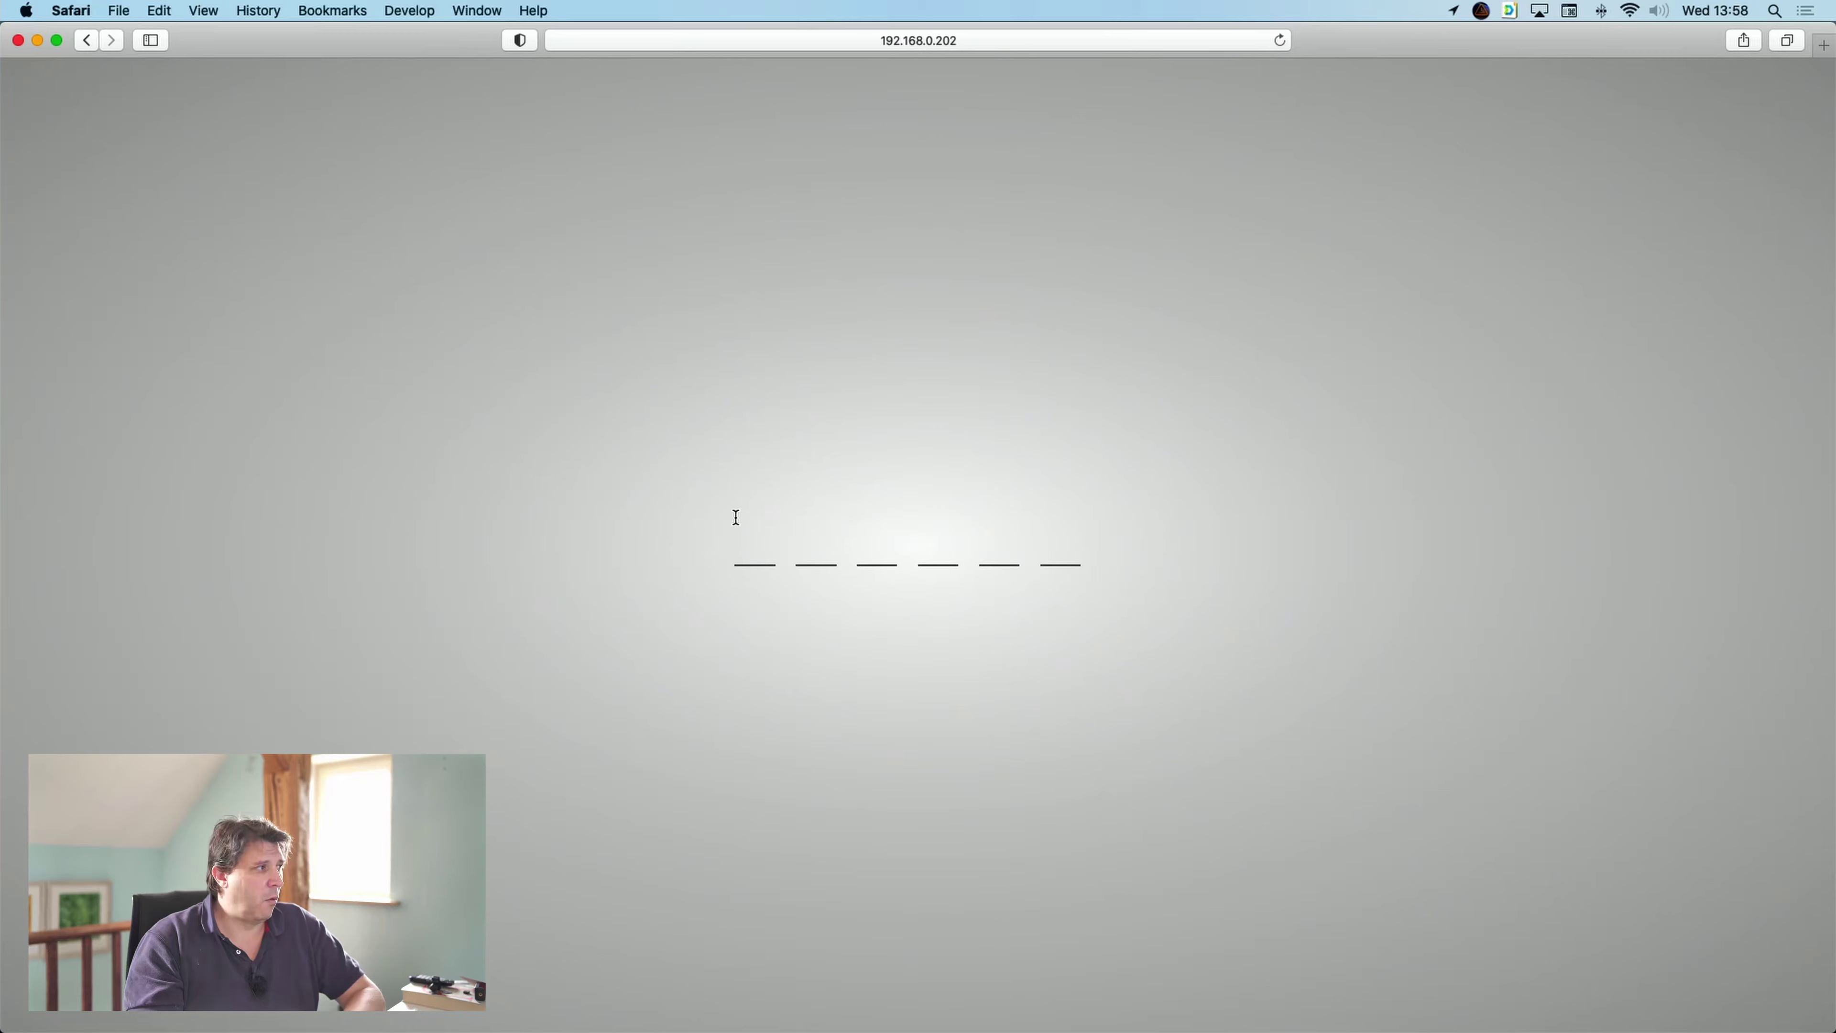
{"action": "left_click", "coordinate": [753, 538]}
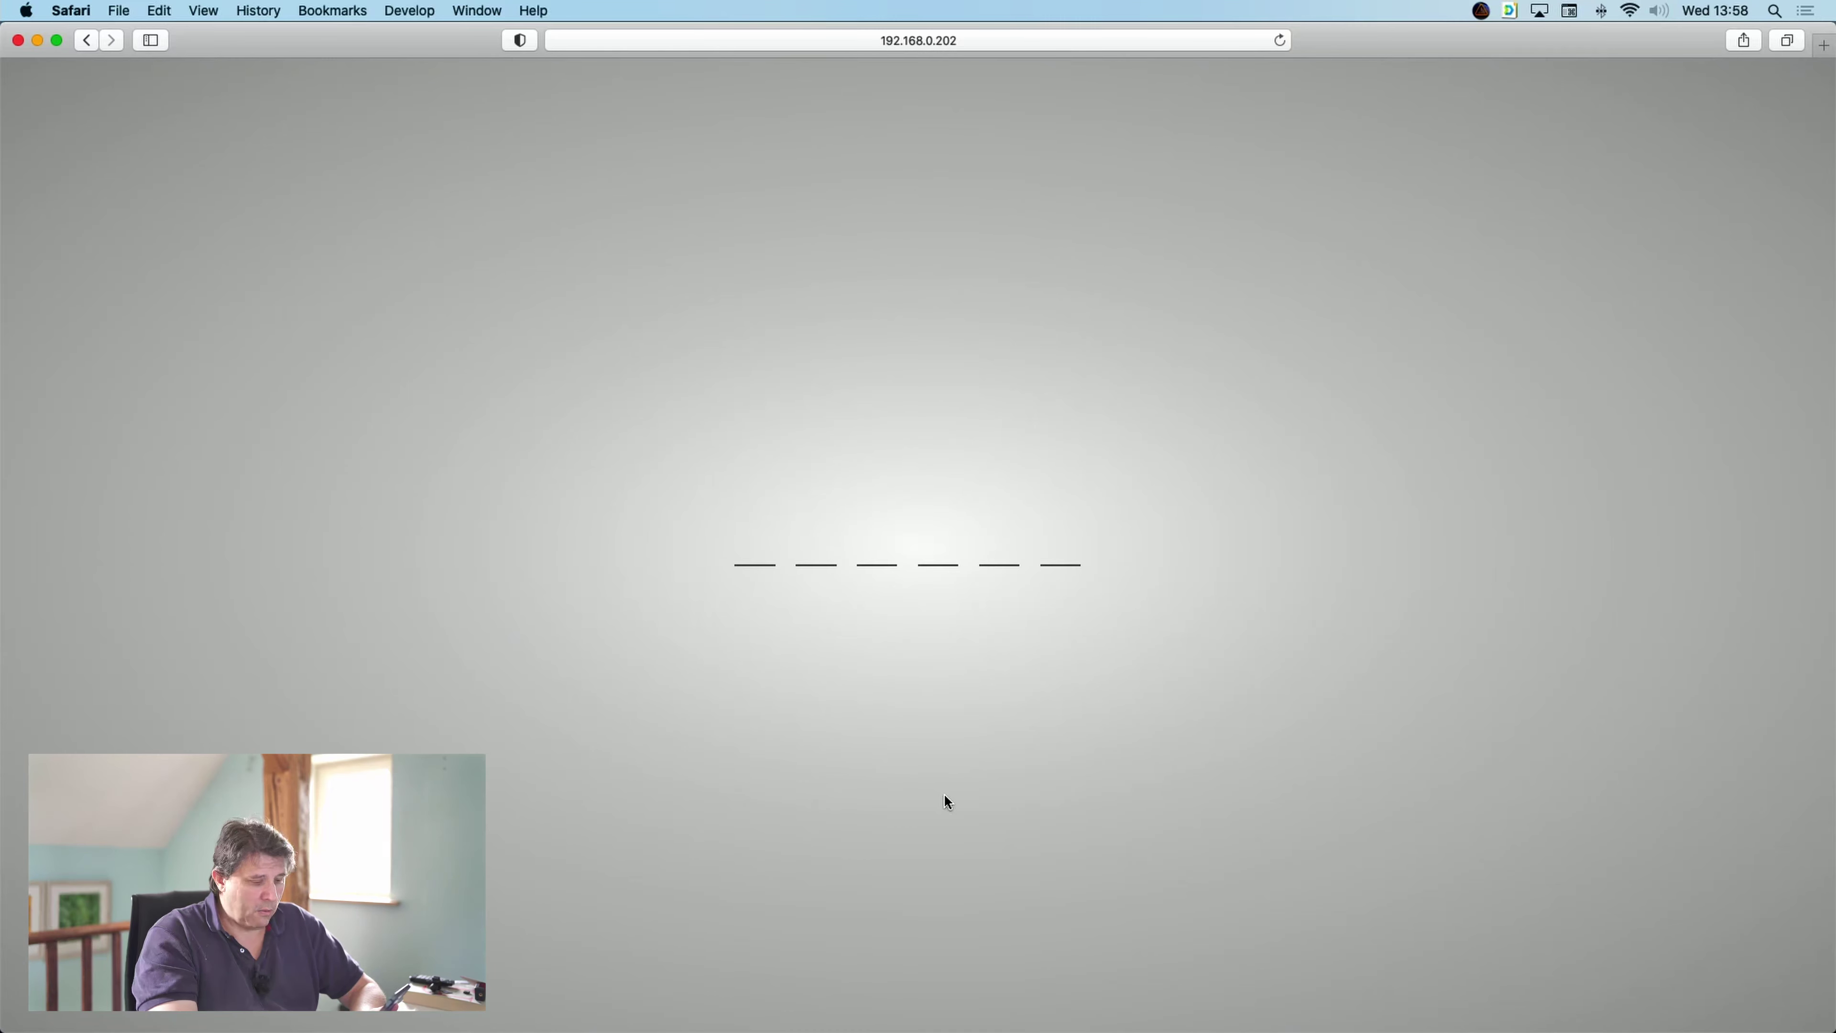
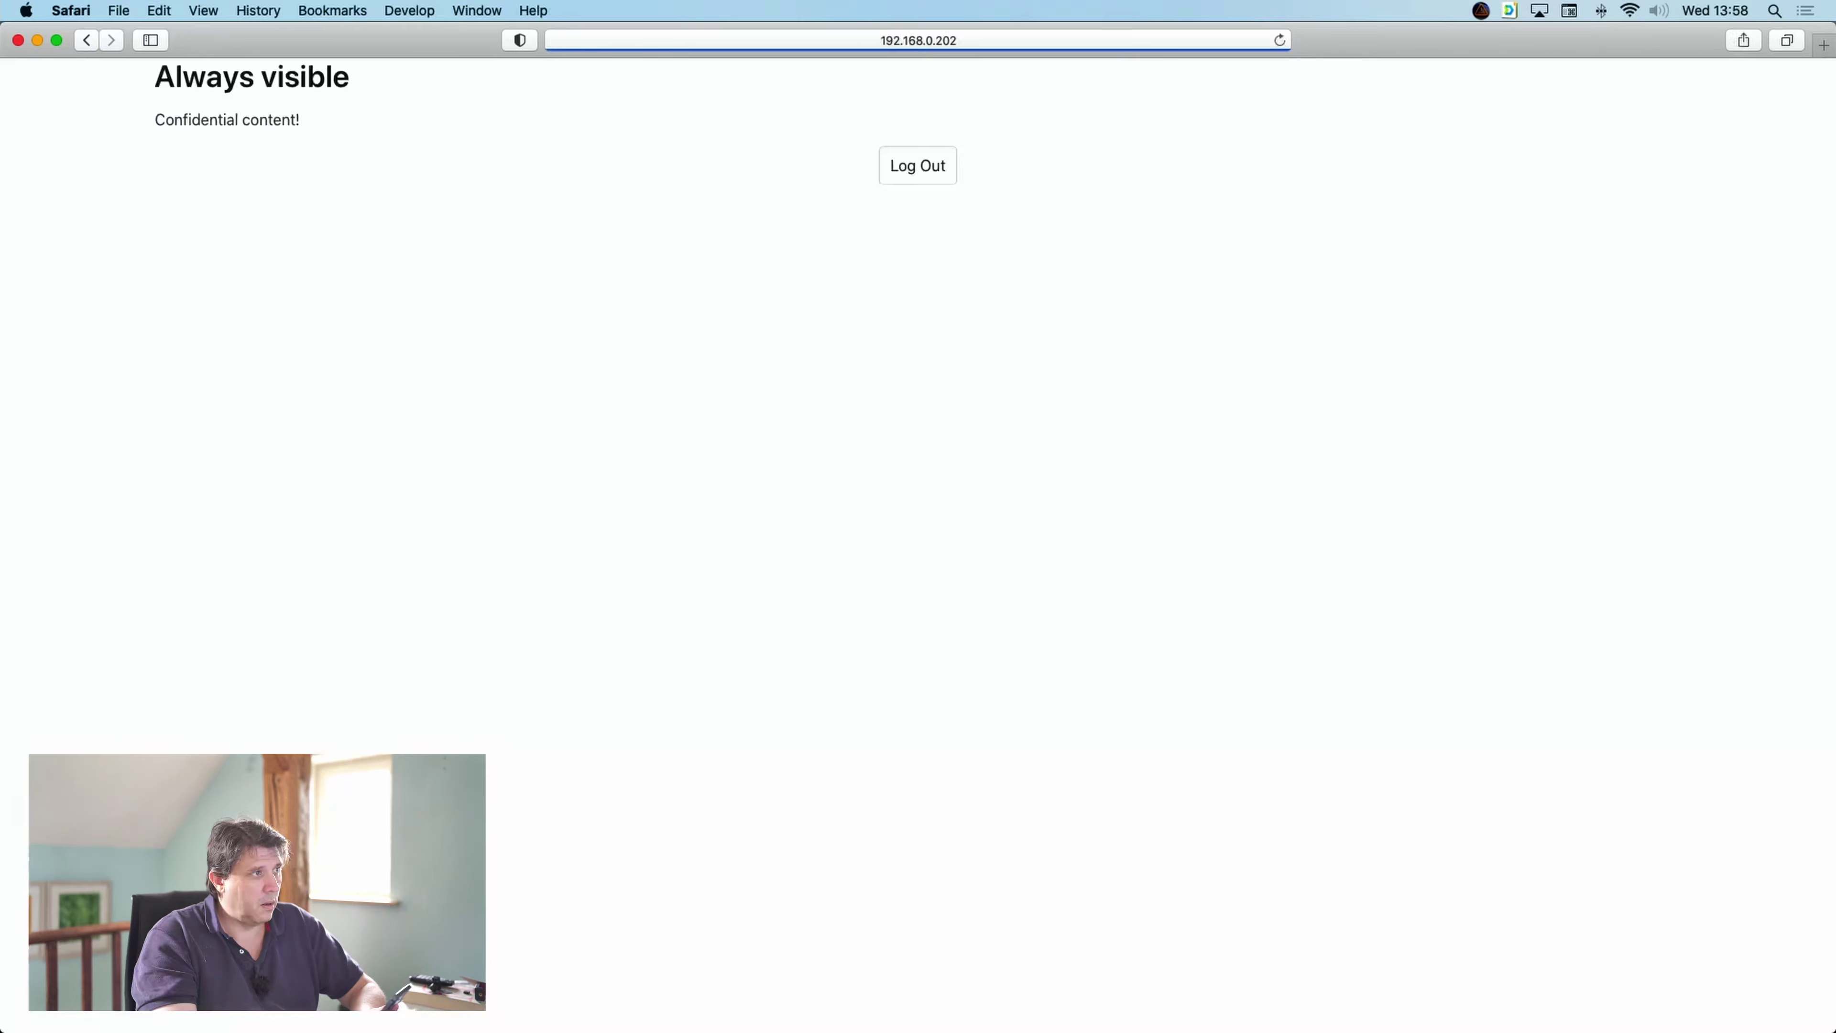